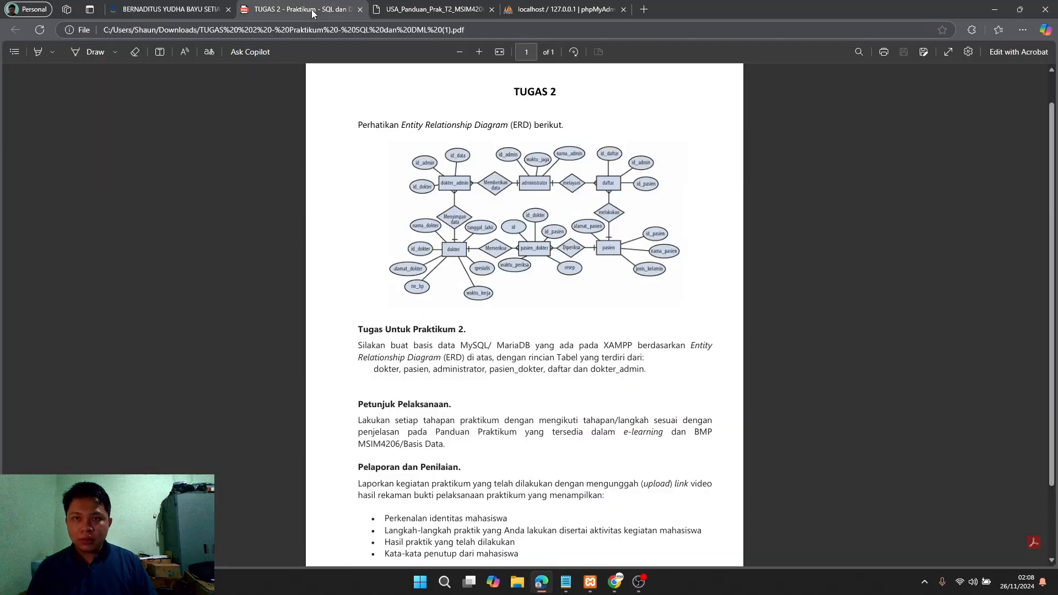
- View the enrolled courses on the e-learning profile and return to the Tugas 2 assignment PDF
click(171, 10)
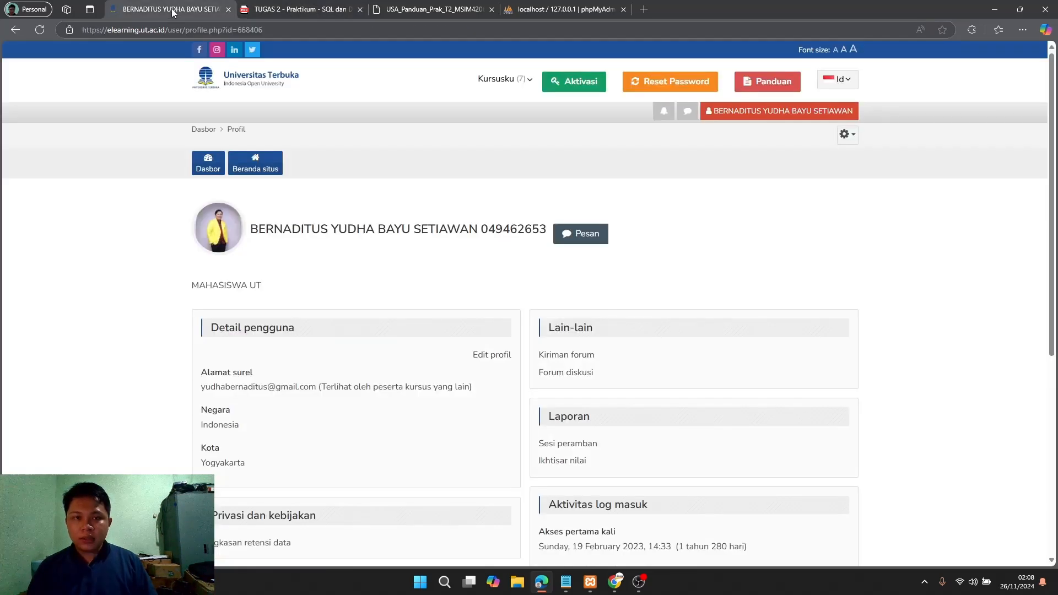
click(491, 82)
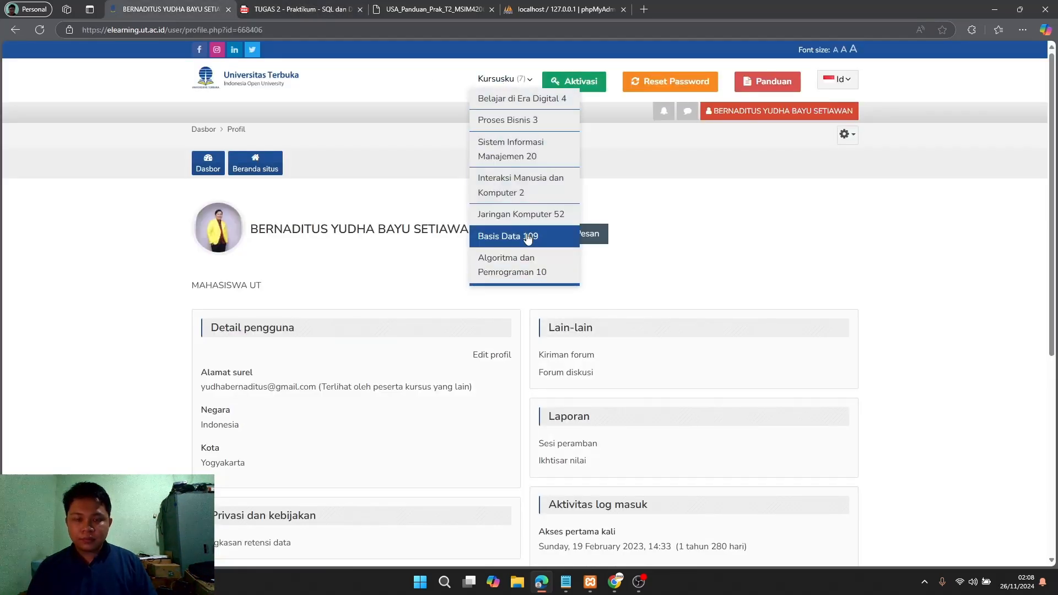
click(289, 10)
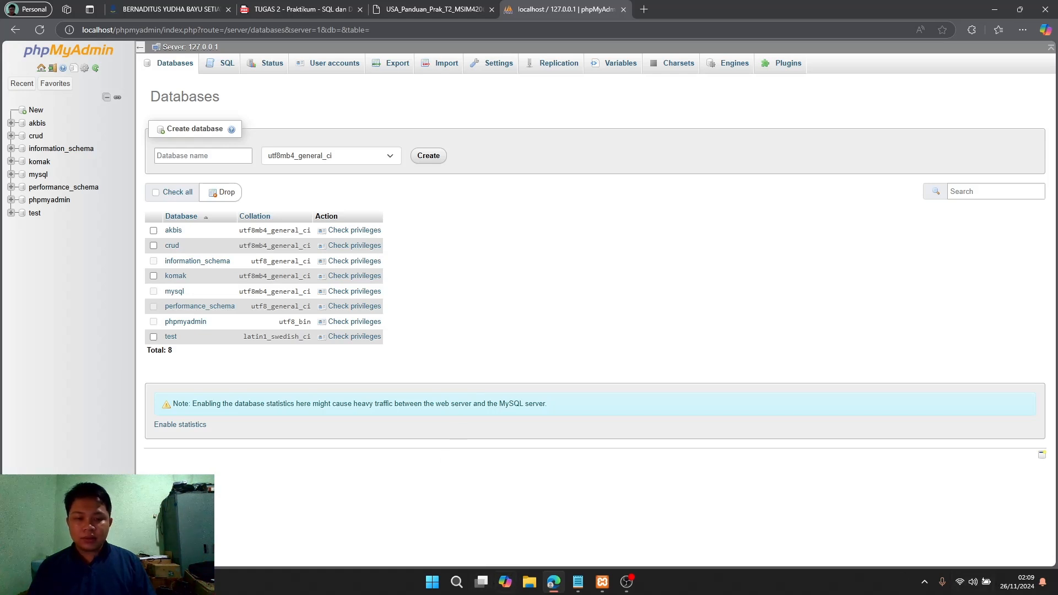
- Check the available drives under This PC in File Explorer, then minimize its window
click(433, 581)
click(433, 582)
click(528, 584)
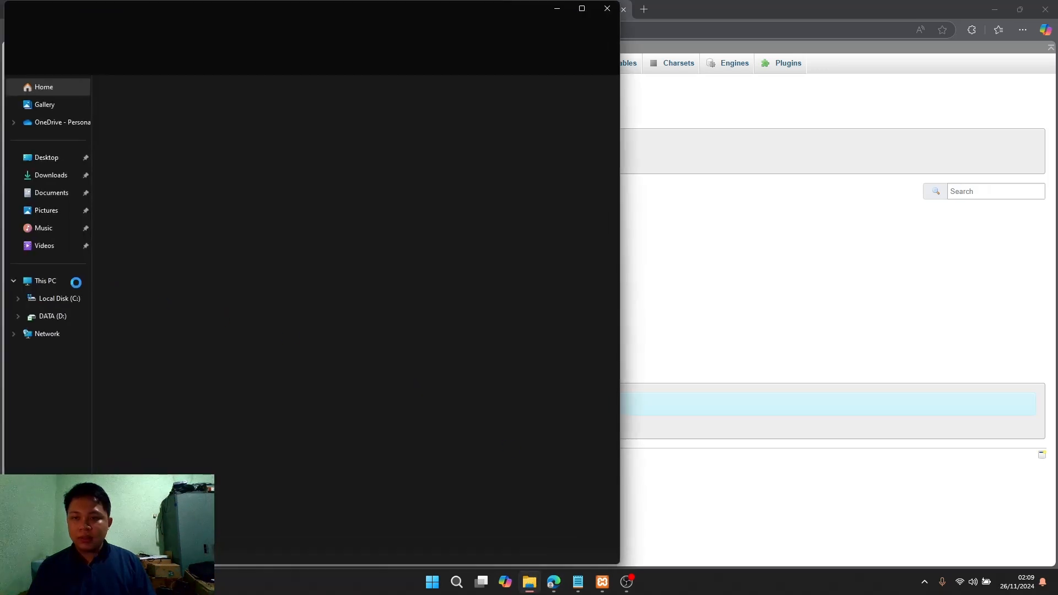
click(60, 284)
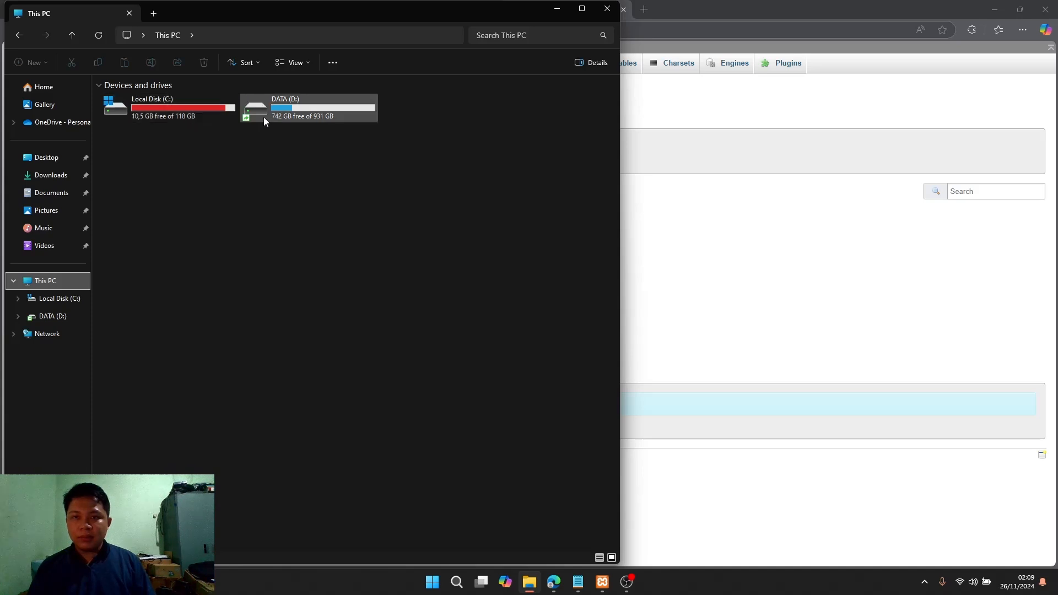
click(558, 9)
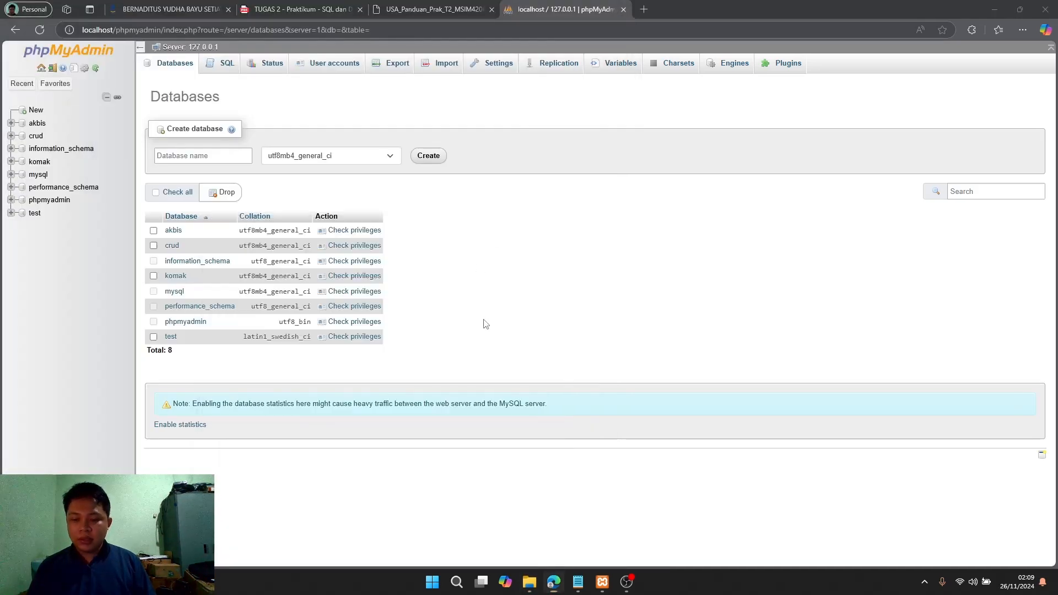
- Open a Command Prompt window and place it over the middle of the database list
key(super)
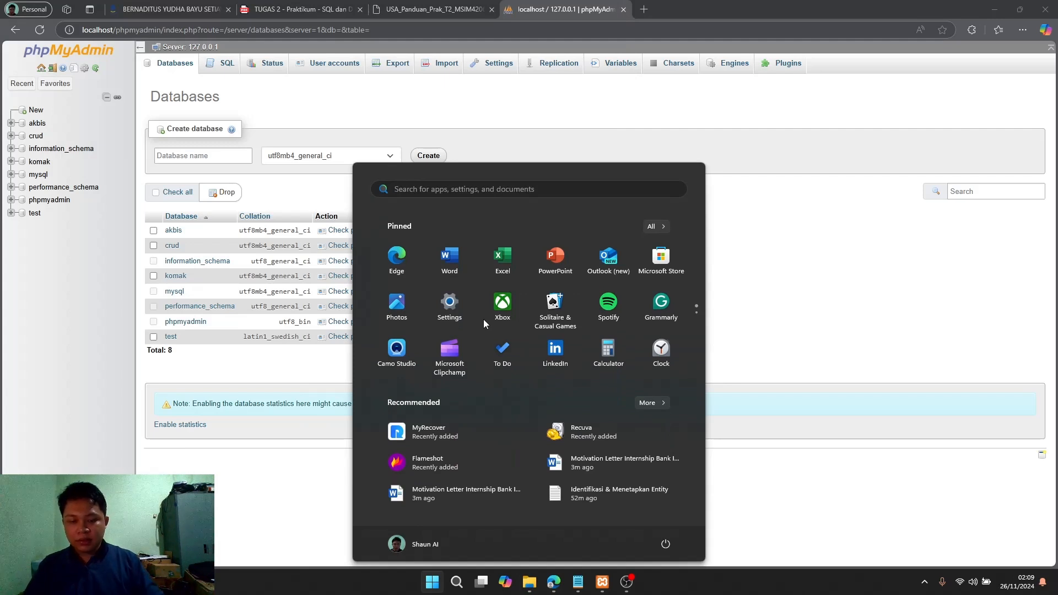
key(Escape)
key(super+r)
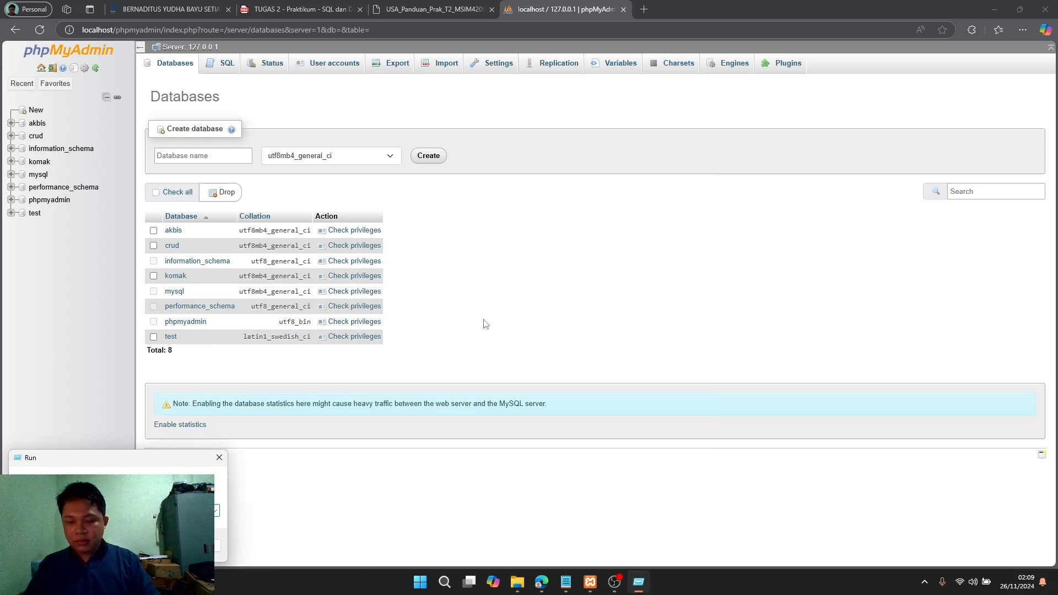
key(Return)
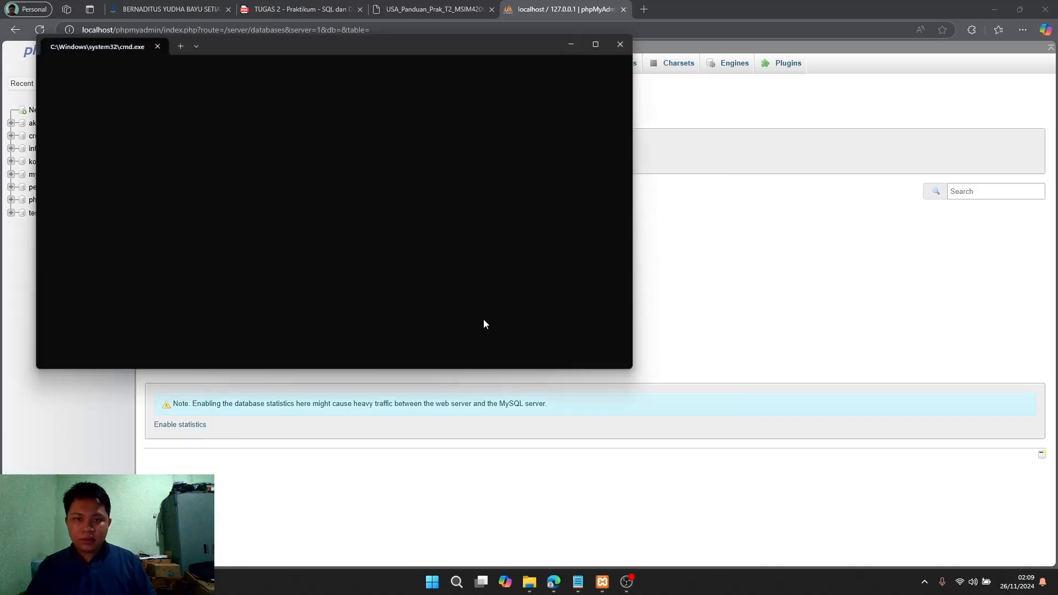
drag(479, 42, 745, 106)
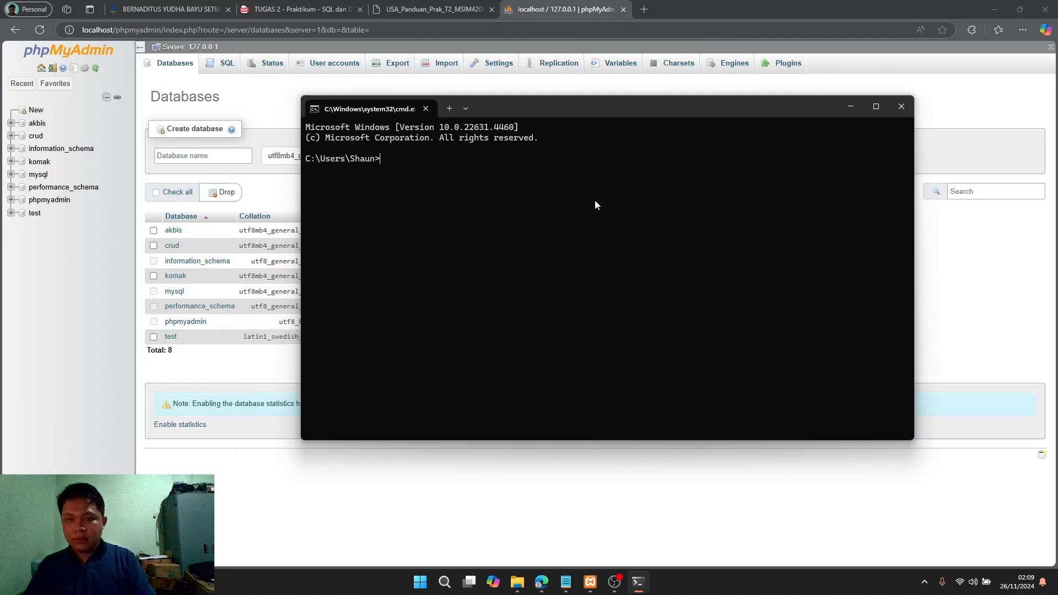
- Try to change the Command Prompt directory with cd D:\xampp\msql\bin>
text(cd D)
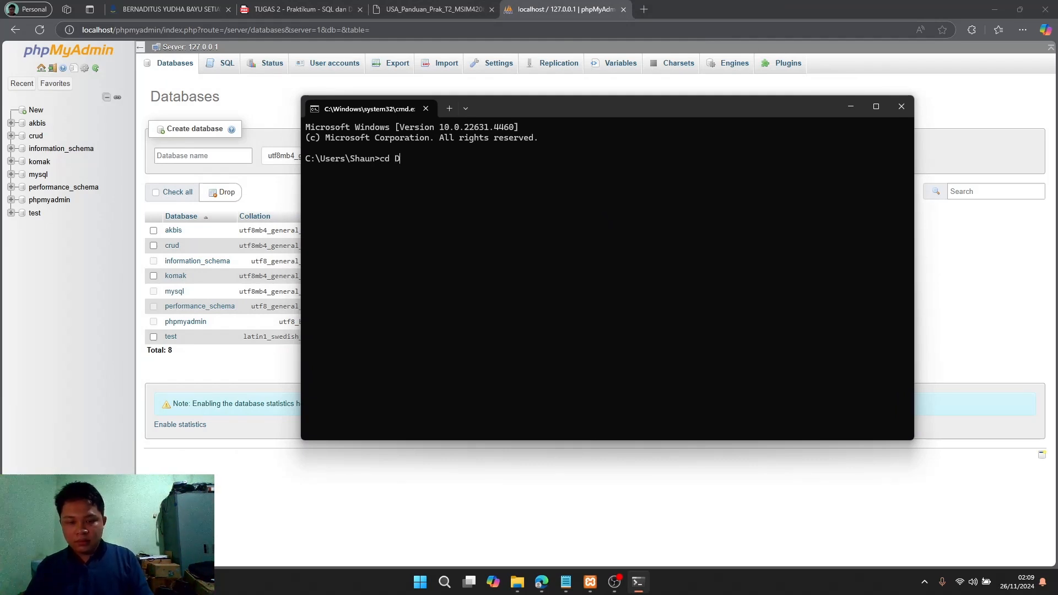
text(:)
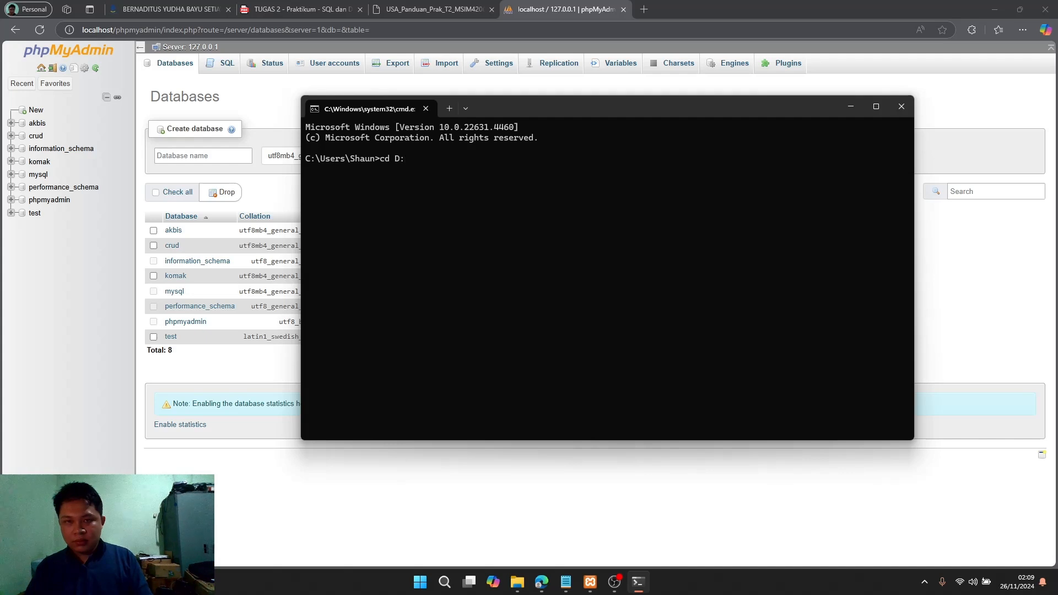
text(\xampp\msq)
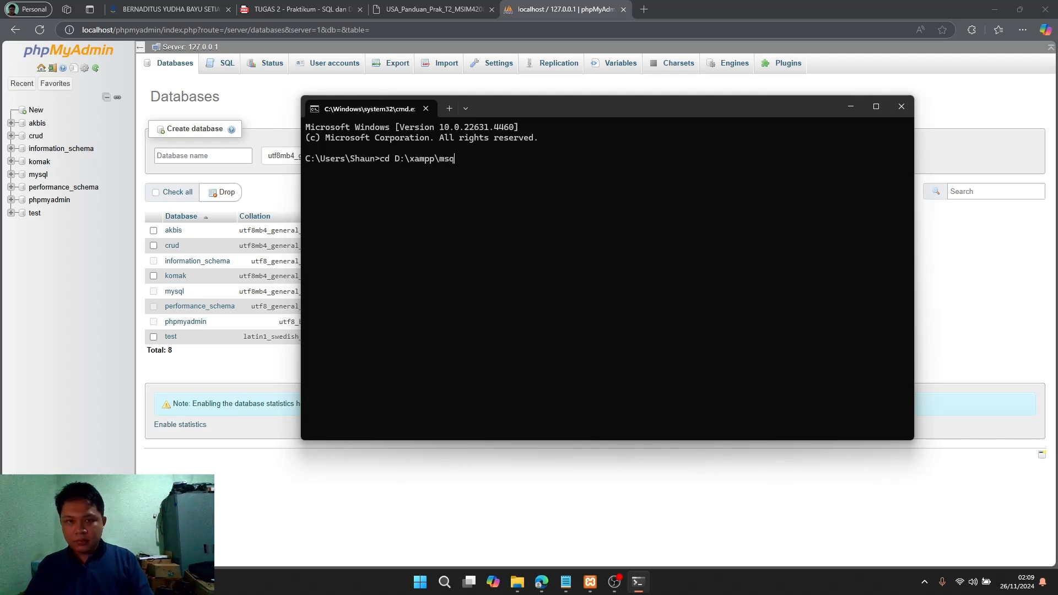
text(l)
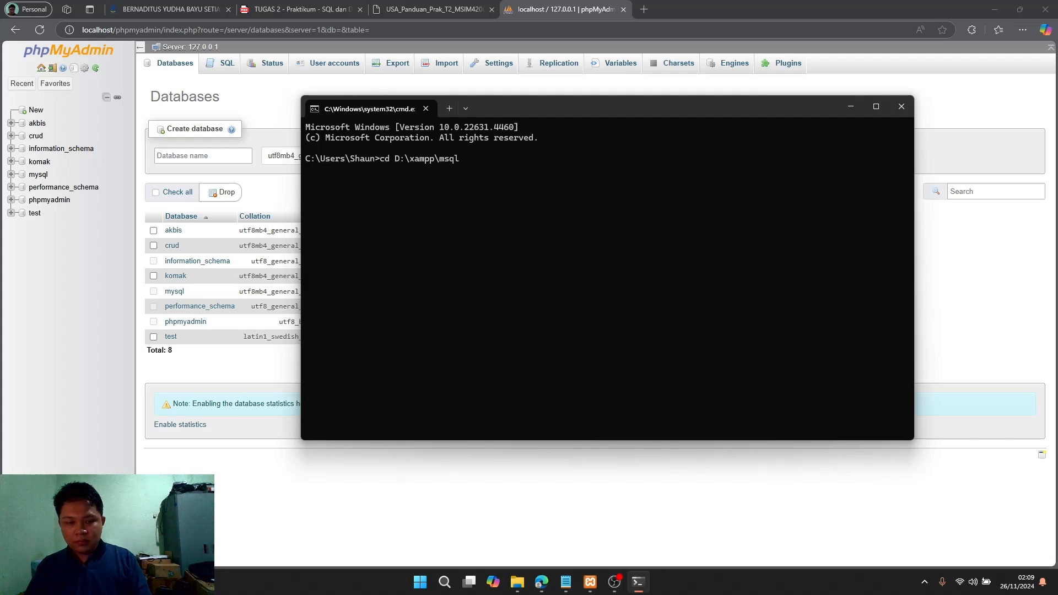
text(\bin>)
key(Return)
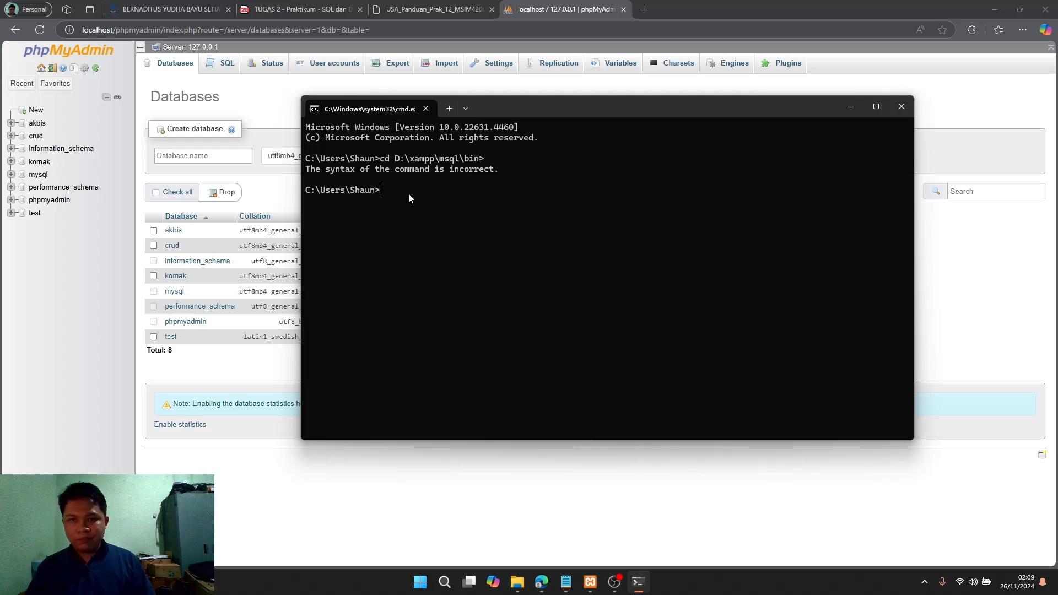
- Try to switch to the D drive with cd D: and close the Command Prompt
text(cd)
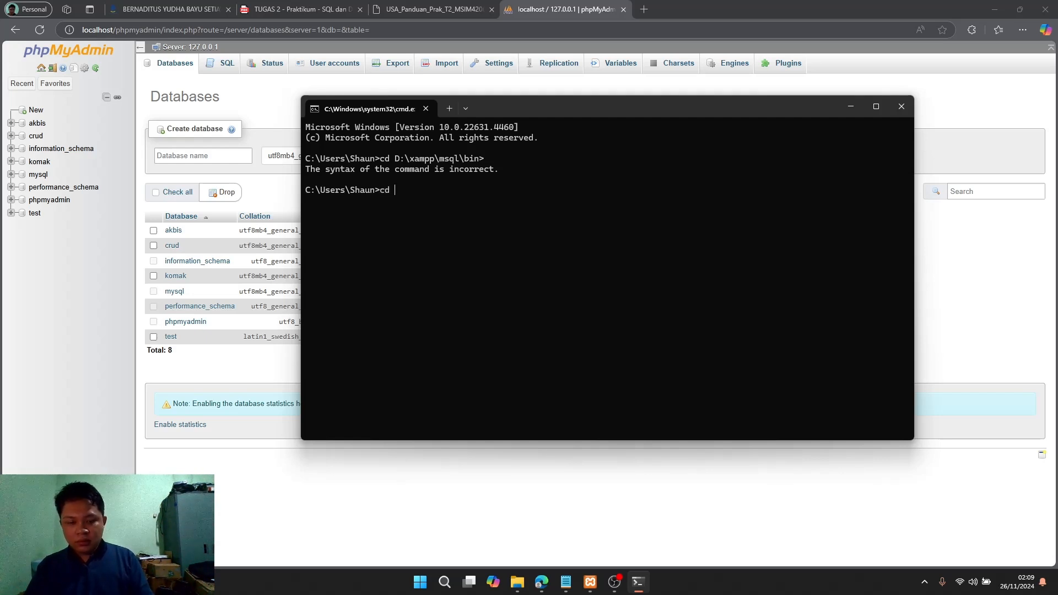
text( D)
key(BackSpace)
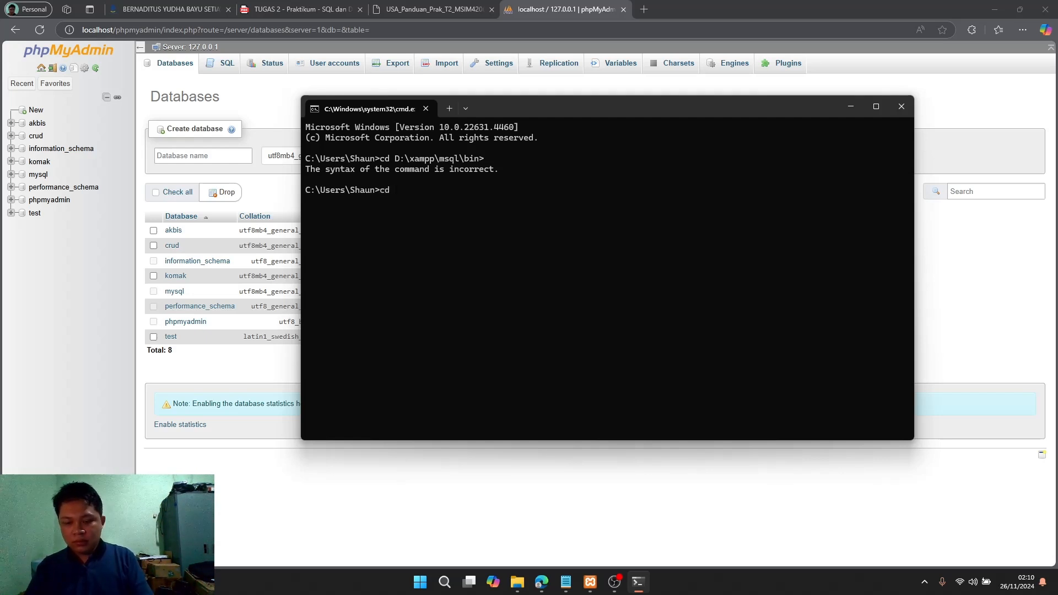
text(D:)
key(Return)
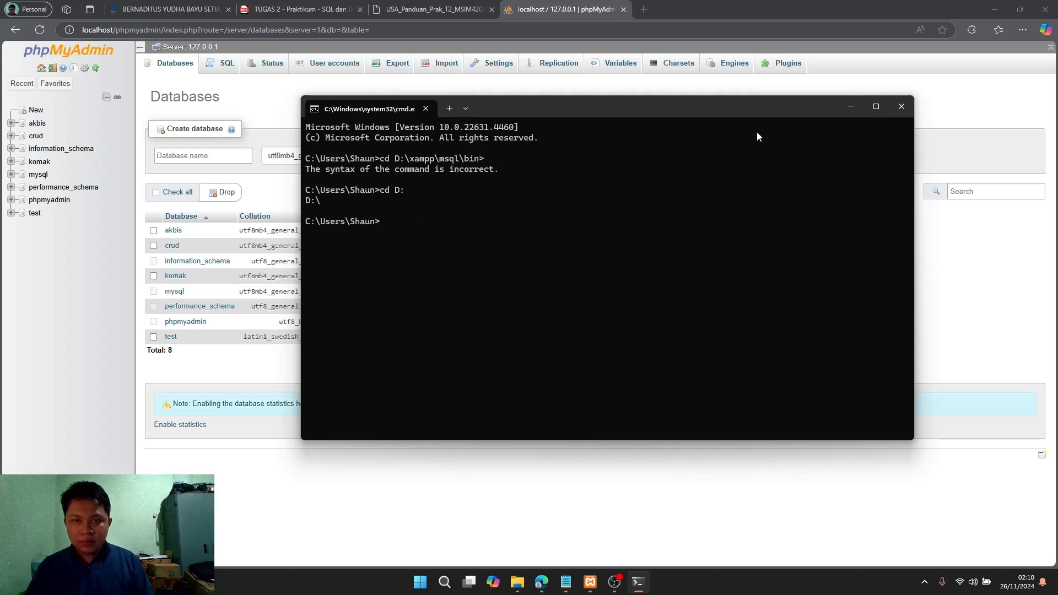
click(901, 106)
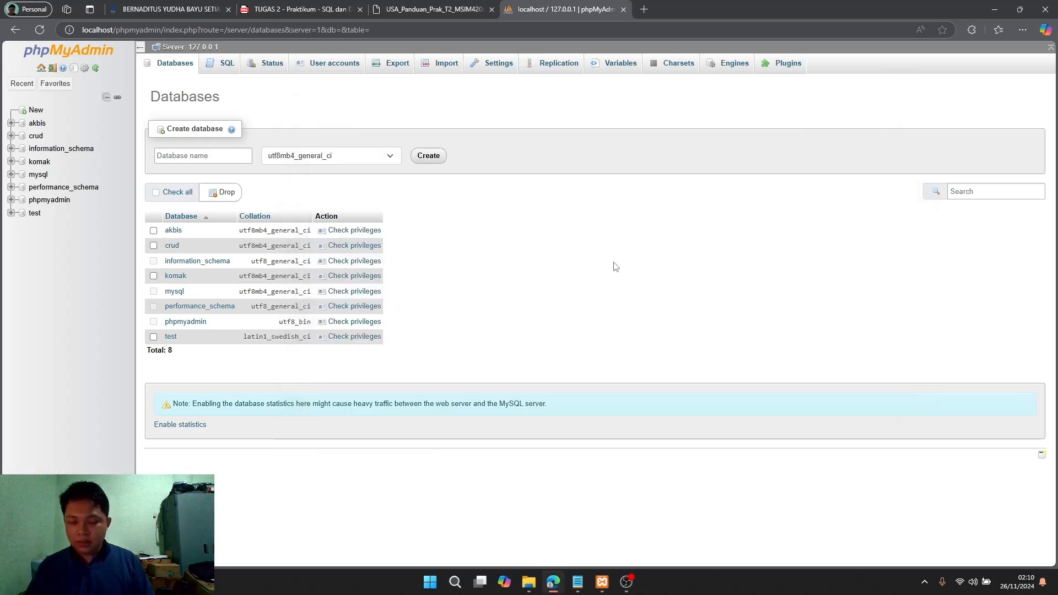
- Find Windows PowerShell and start it as administrator
key(super)
text(po)
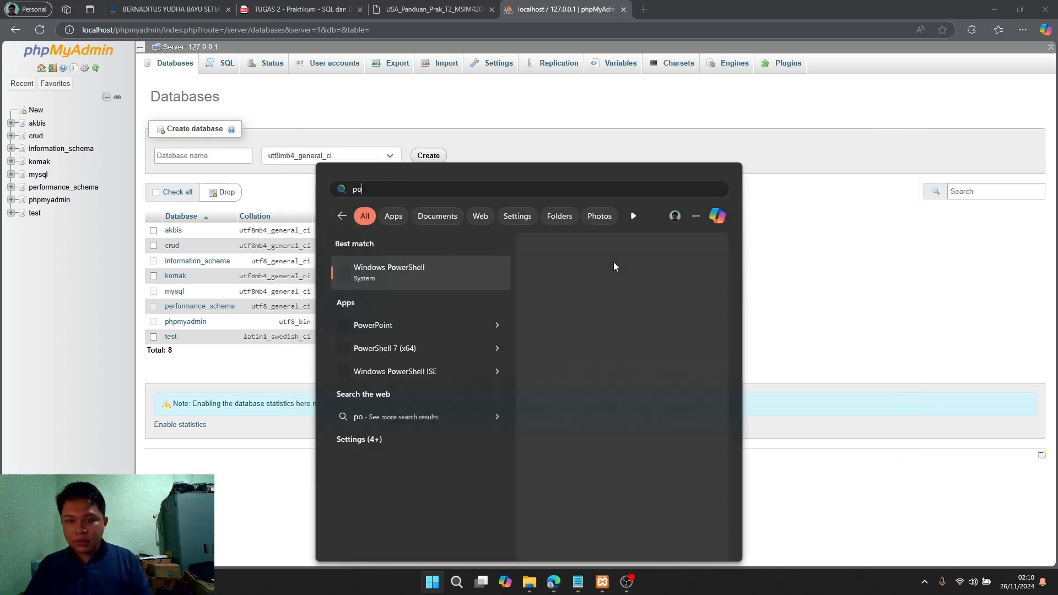
key(BackSpace)
key(BackSpace)
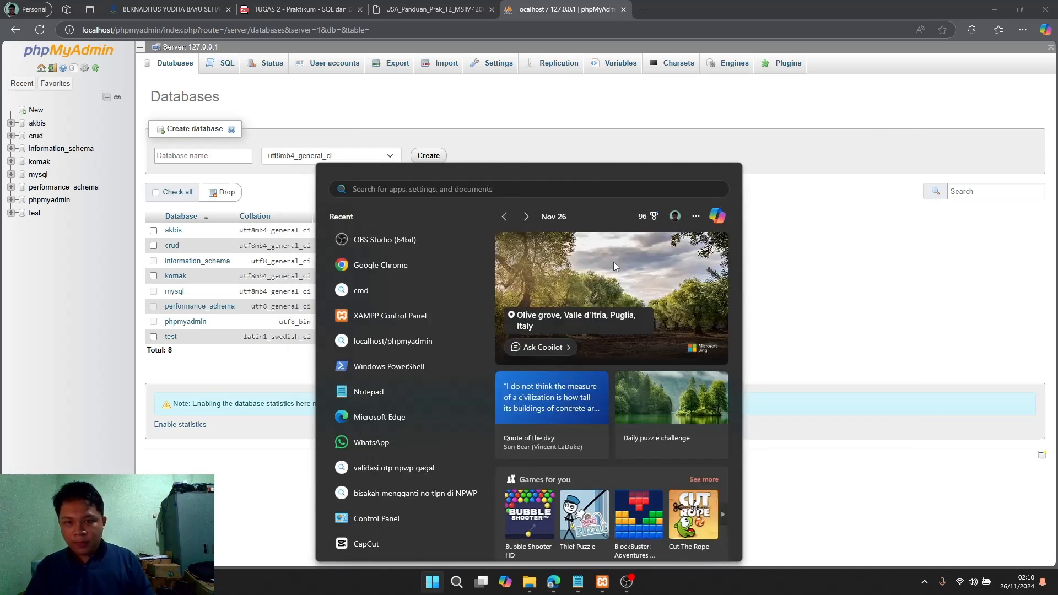
text(po)
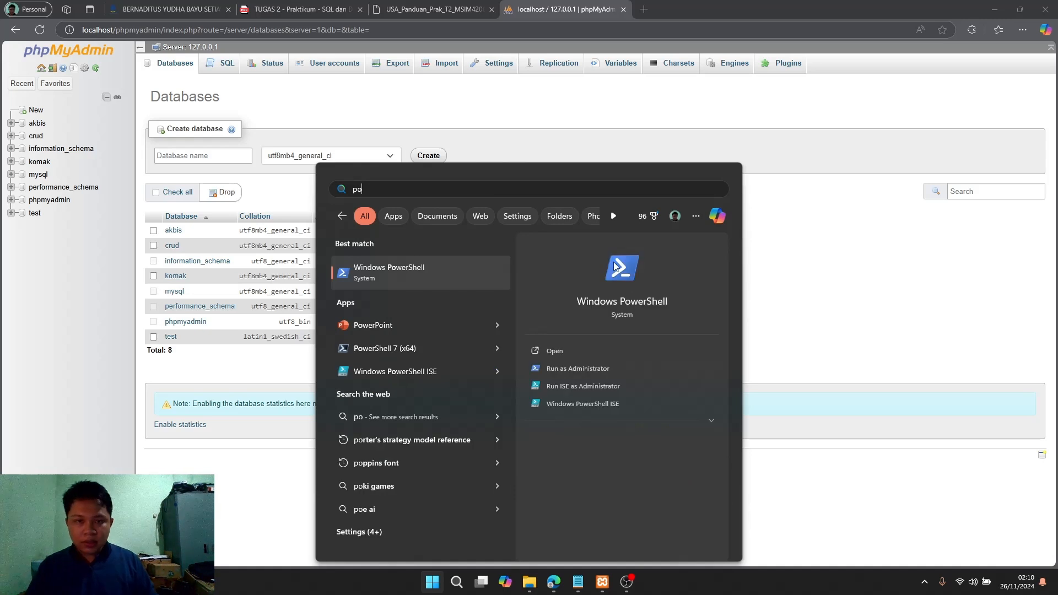
click(603, 368)
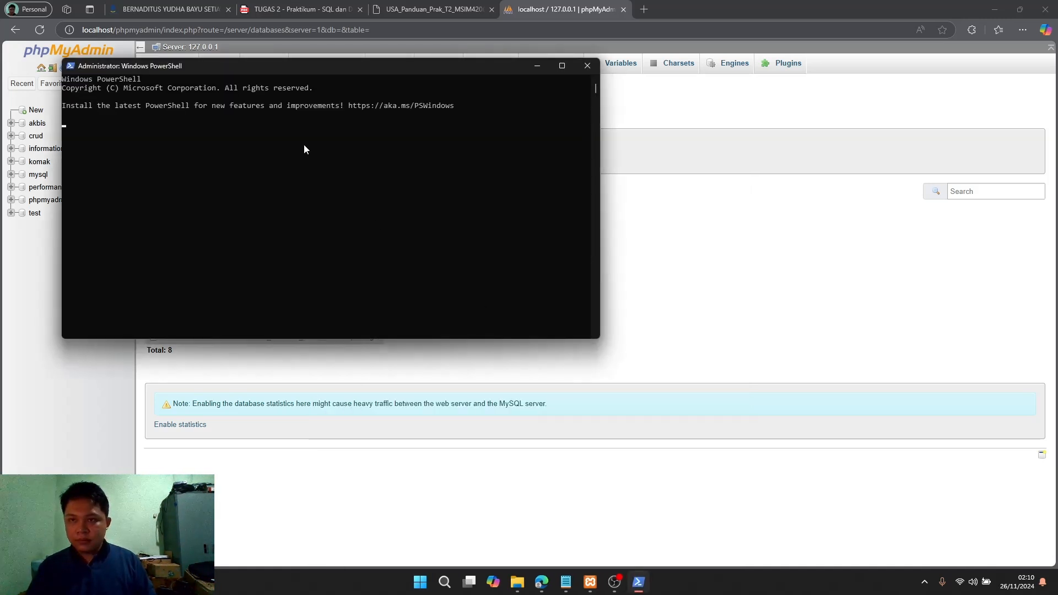
- Change the PowerShell directory to D:\xampp\mysql\bin by reusing the earlier cd command
text(Mysql -u root)
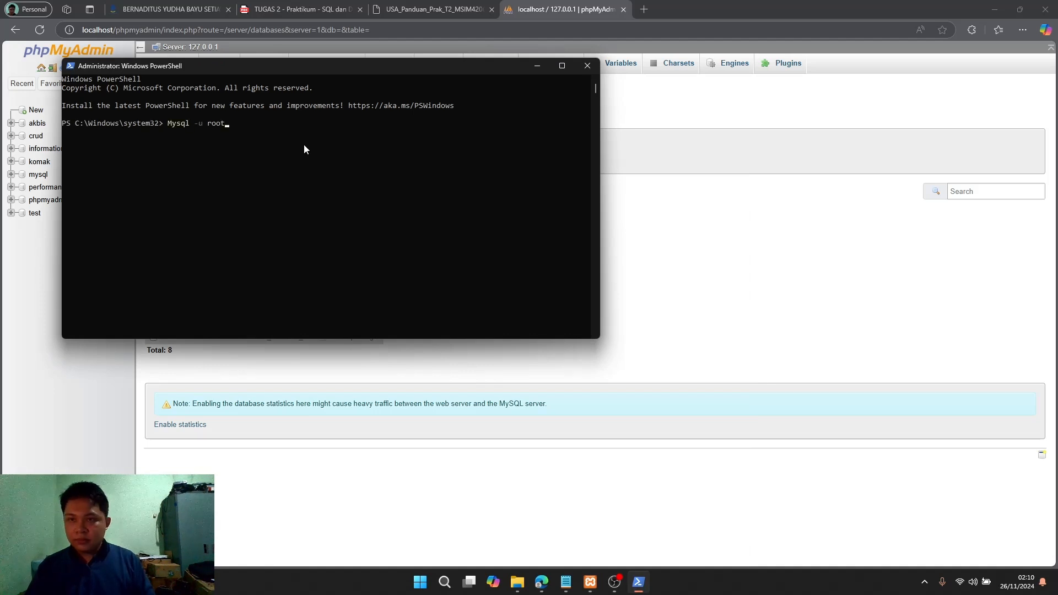
key(Up)
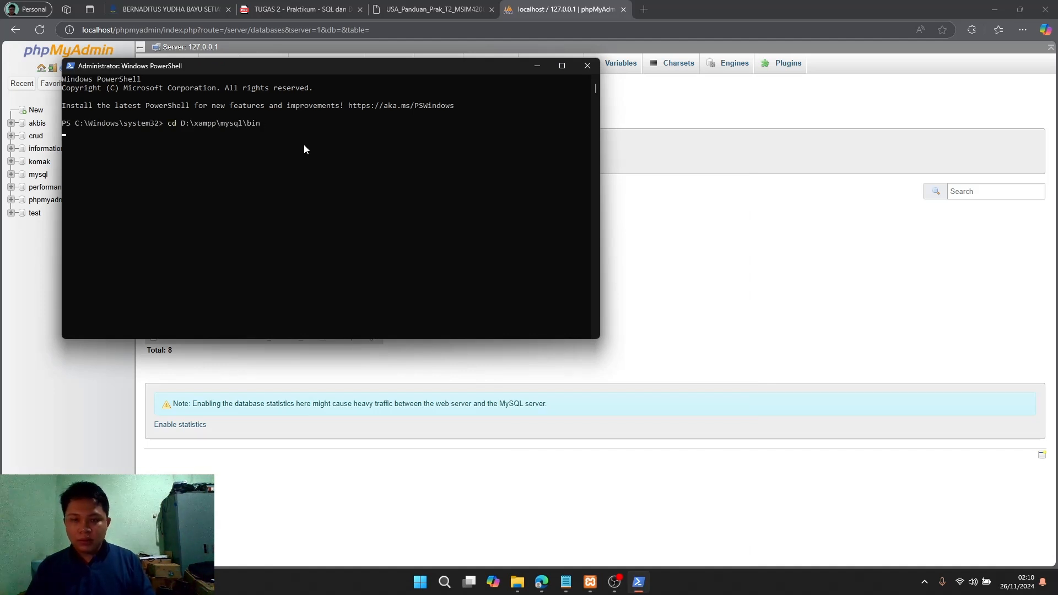
key(Return)
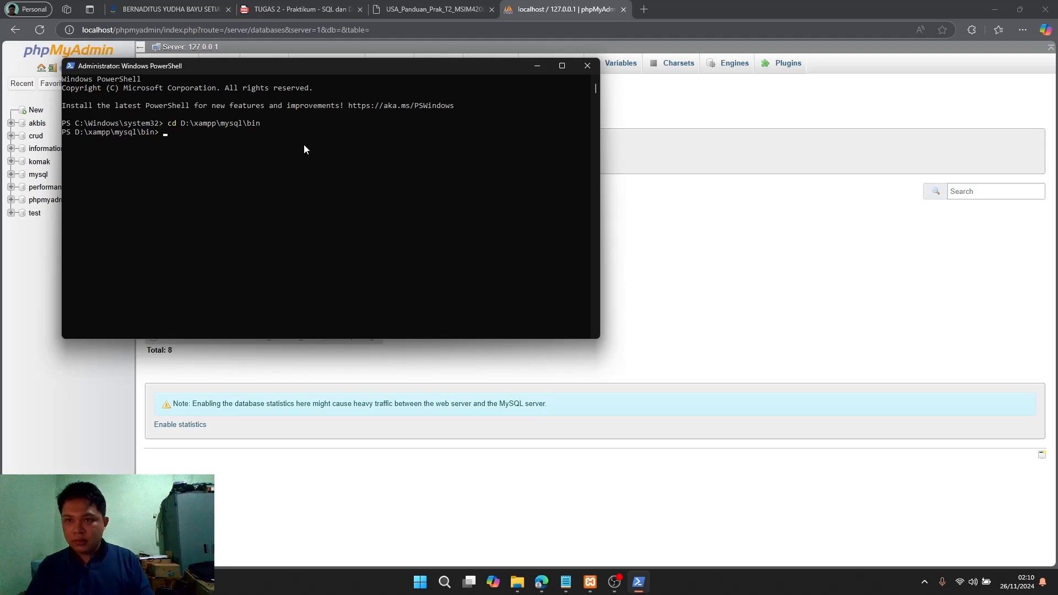
- List the contents of the mysql\bin folder with dir and look through the MySQL executables
text(dir)
key(Return)
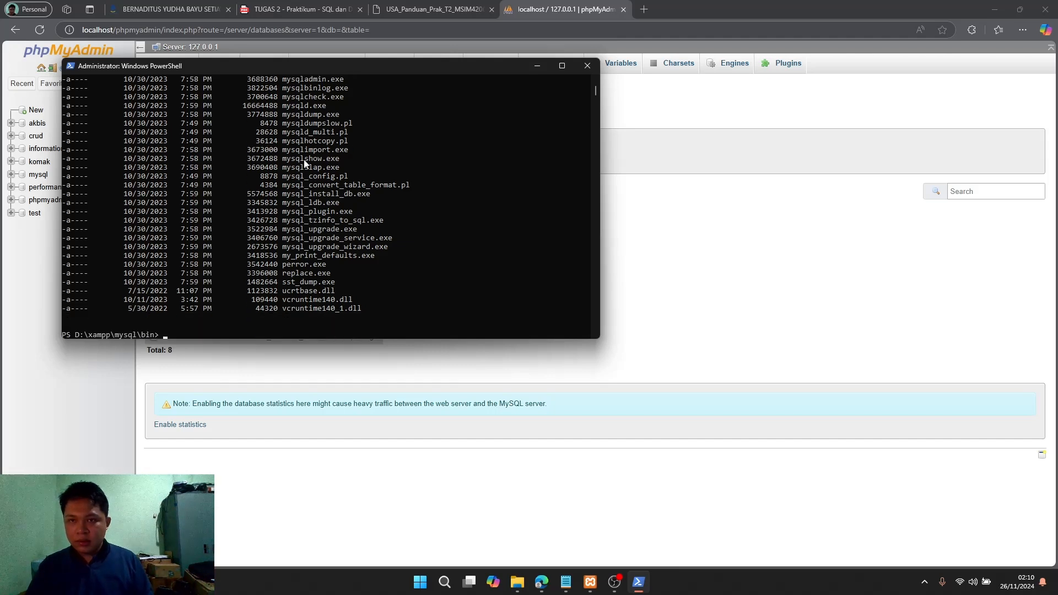
scroll(303, 160, up, 20)
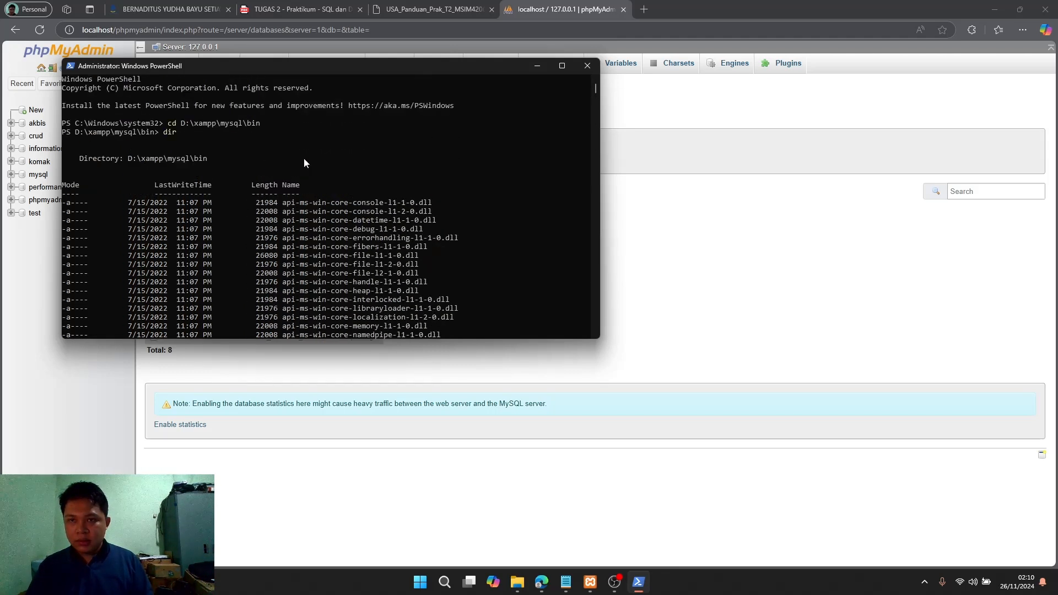
scroll(304, 156, down, 12)
scroll(305, 152, up, 9)
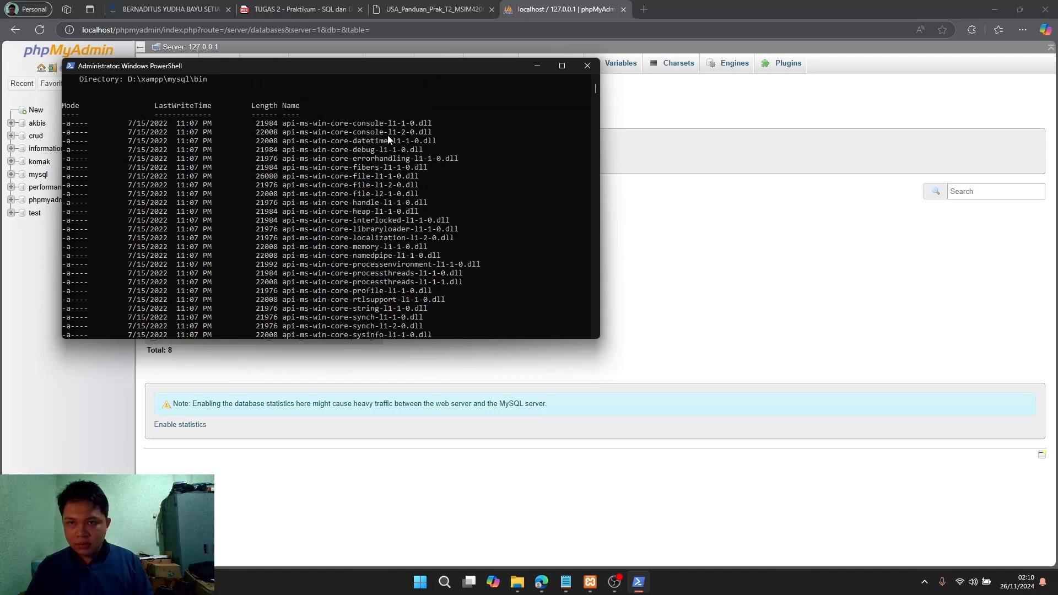
scroll(374, 266, down, 20)
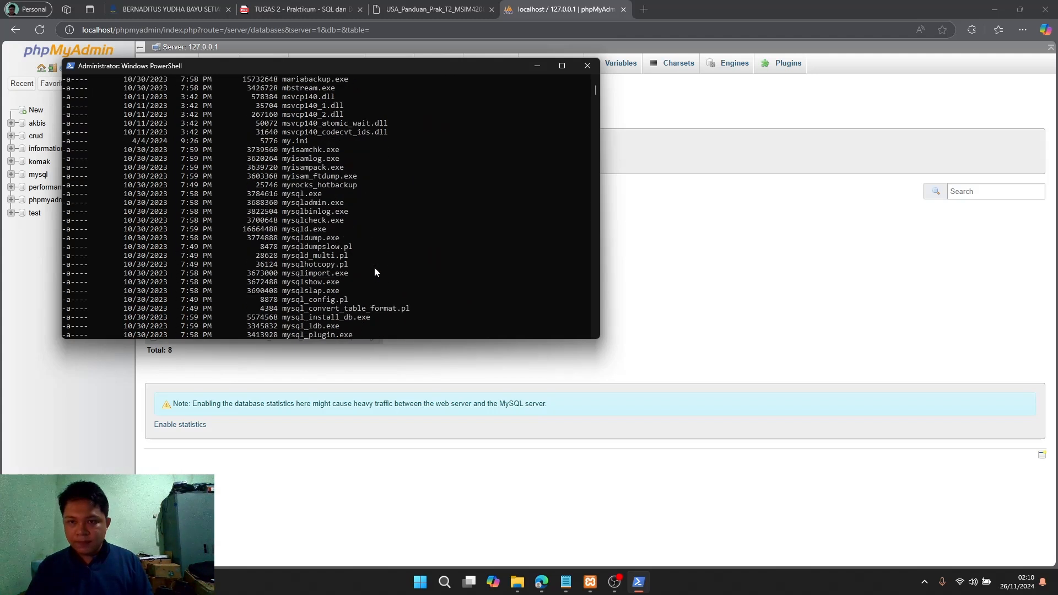
scroll(375, 266, down, 1)
scroll(375, 267, up, 1)
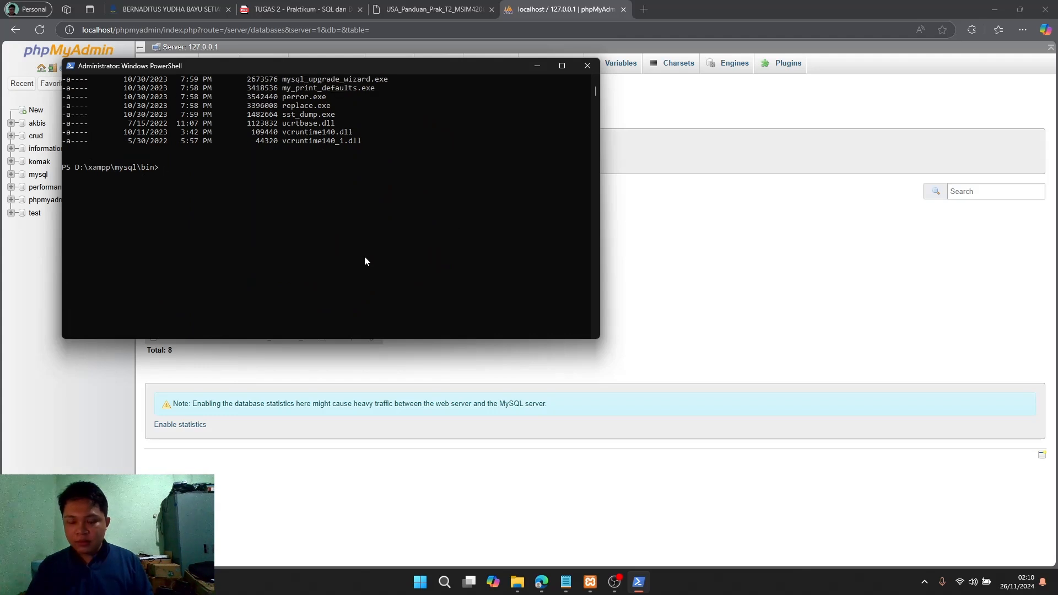
text(Mysq)
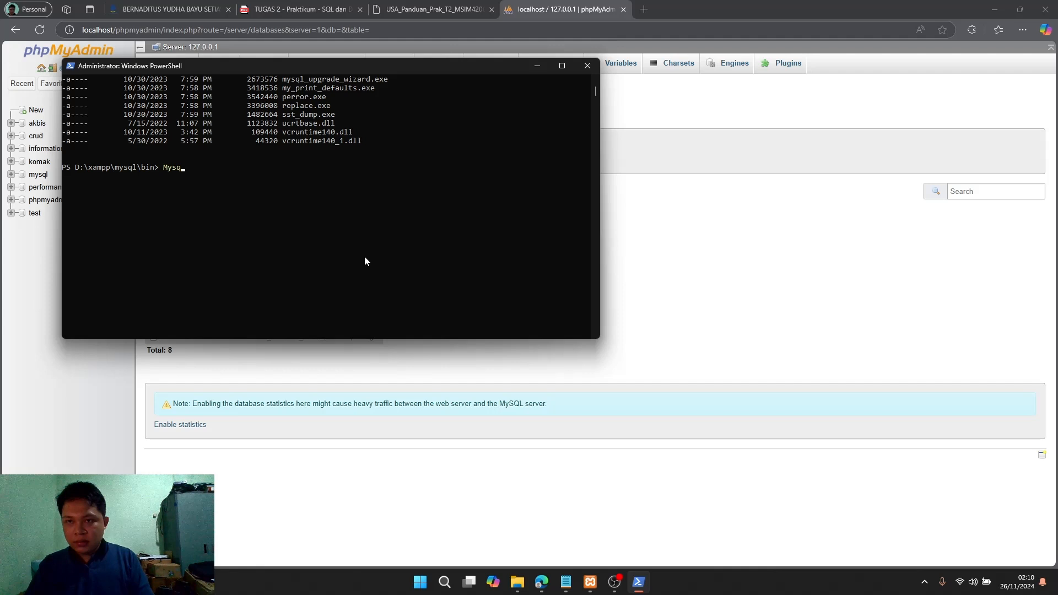
key(Tab)
key(Tab)
key(Tab)
key(Tab)
key(Tab)
key(Tab)
key(Tab)
key(Tab)
key(Tab)
key(Tab)
key(Tab)
key(Tab)
key(Tab)
key(Tab)
key(Tab)
key(BackSpace)
key(BackSpace)
key(BackSpace)
key(BackSpace)
key(BackSpace)
key(BackSpace)
key(BackSpace)
key(BackSpace)
key(BackSpace)
key(BackSpace)
key(BackSpace)
key(BackSpace)
key(BackSpace)
key(BackSpace)
key(BackSpace)
key(BackSpace)
key(BackSpace)
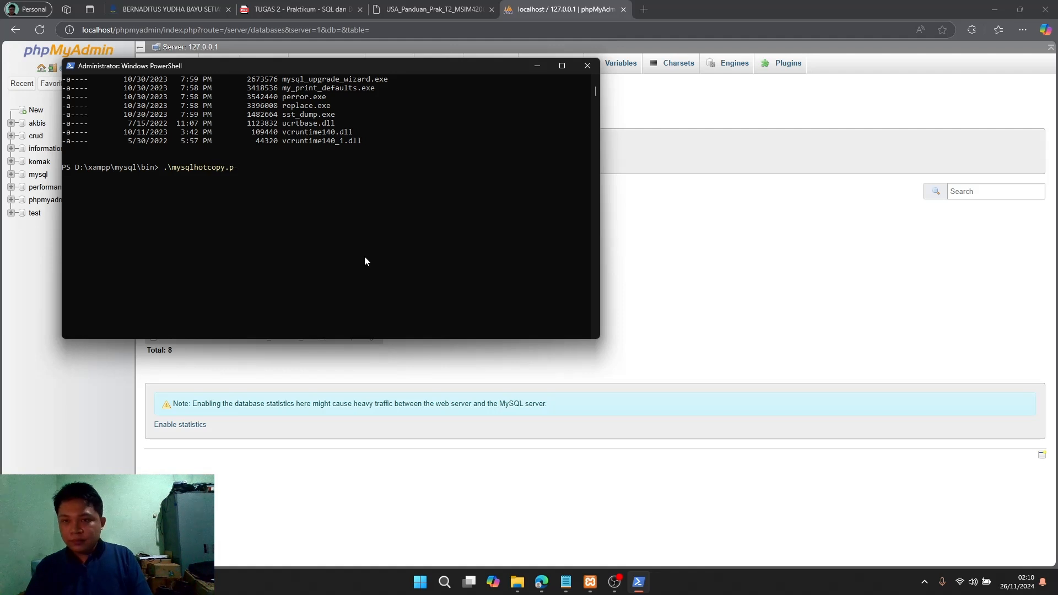
- Try to log in to MySQL as root with the command Mysql -u root, and close the PowerShell window
text(Mysql)
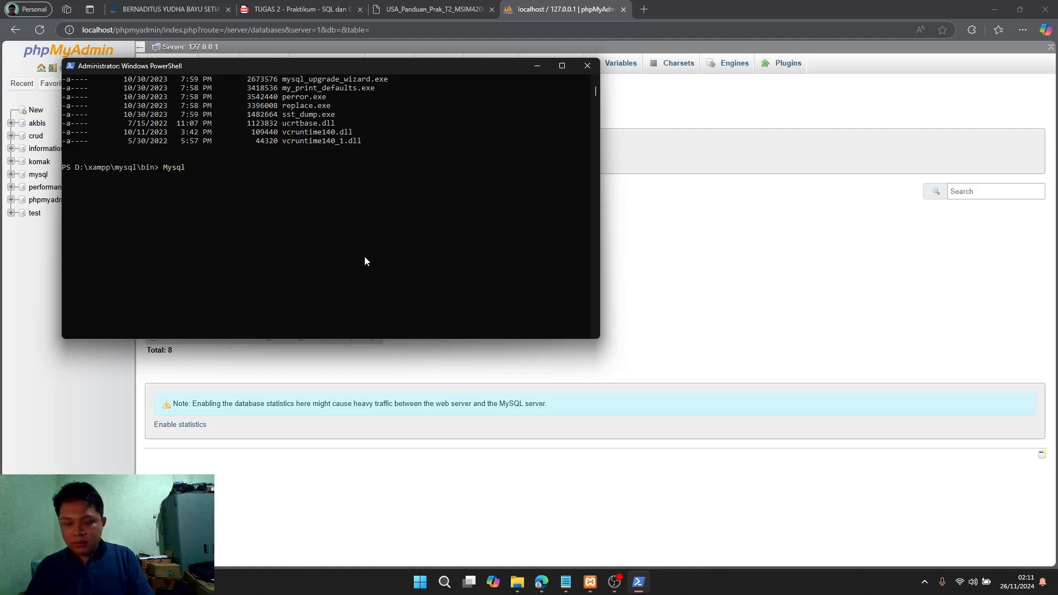
text( -u ro)
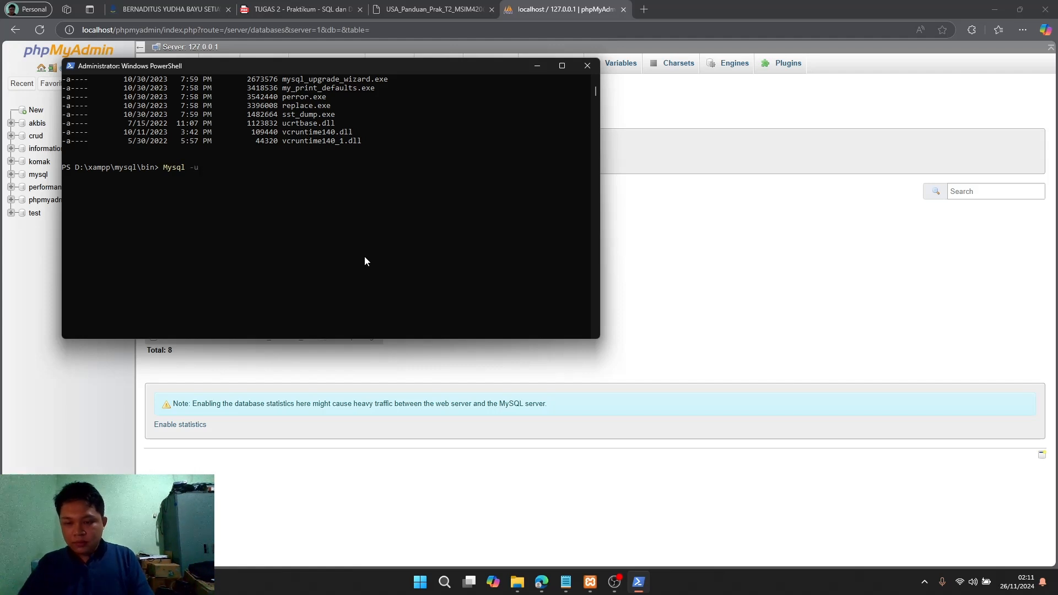
text(ot)
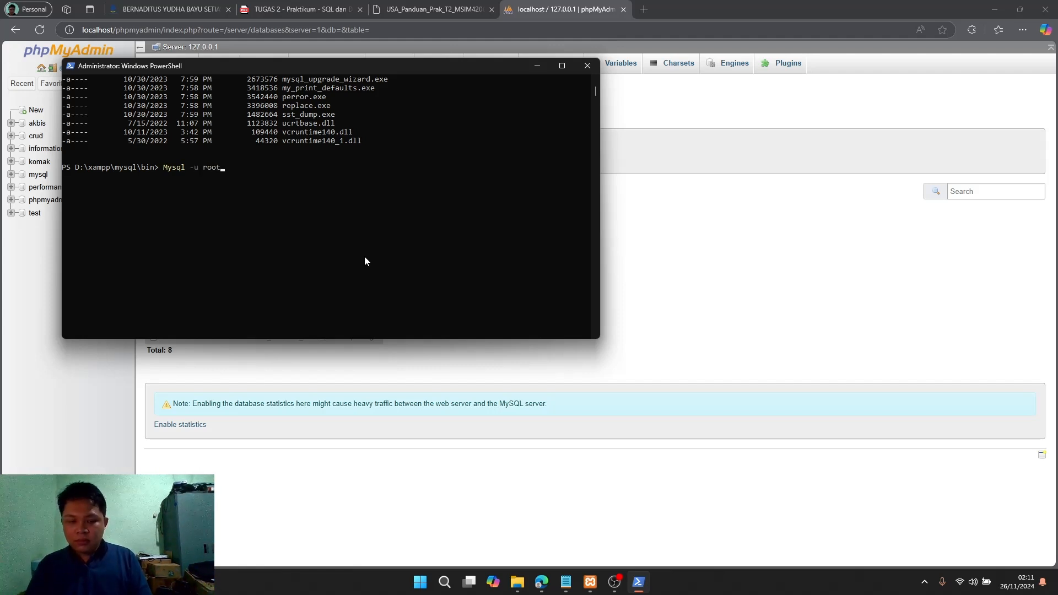
key(Return)
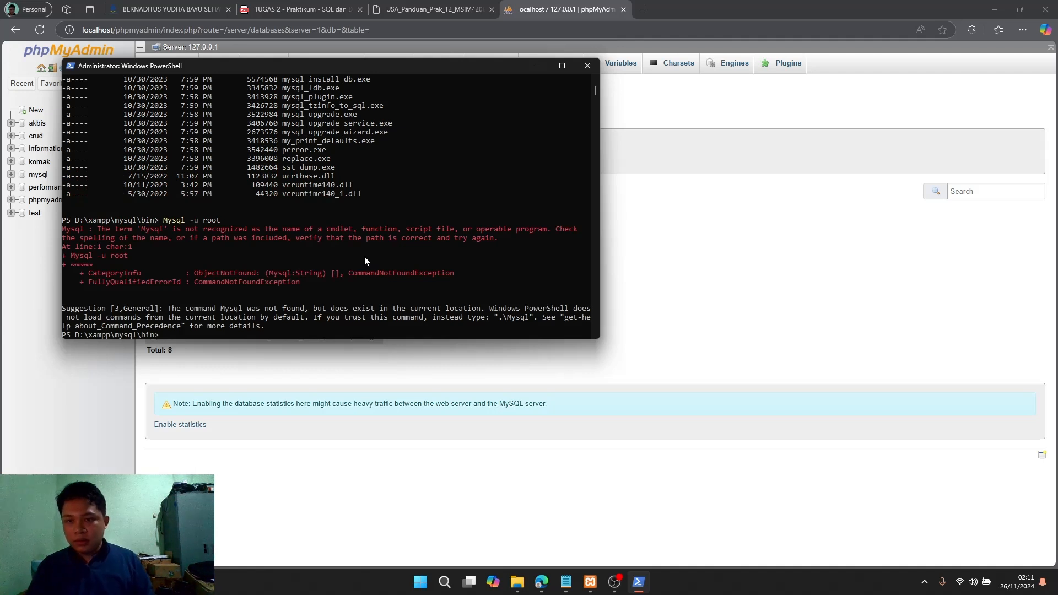
scroll(368, 242, down, 3)
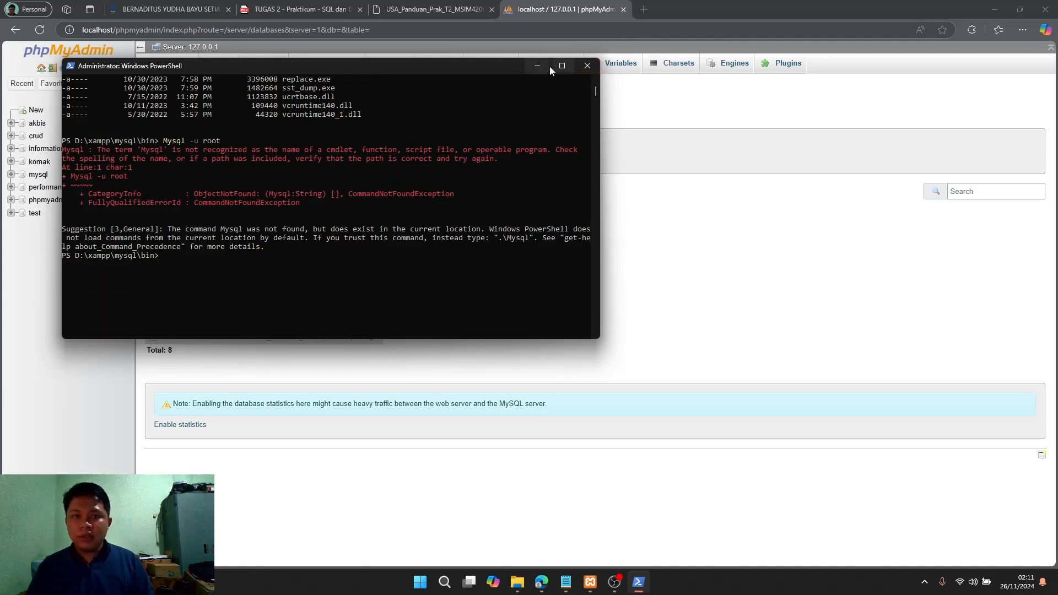
click(587, 66)
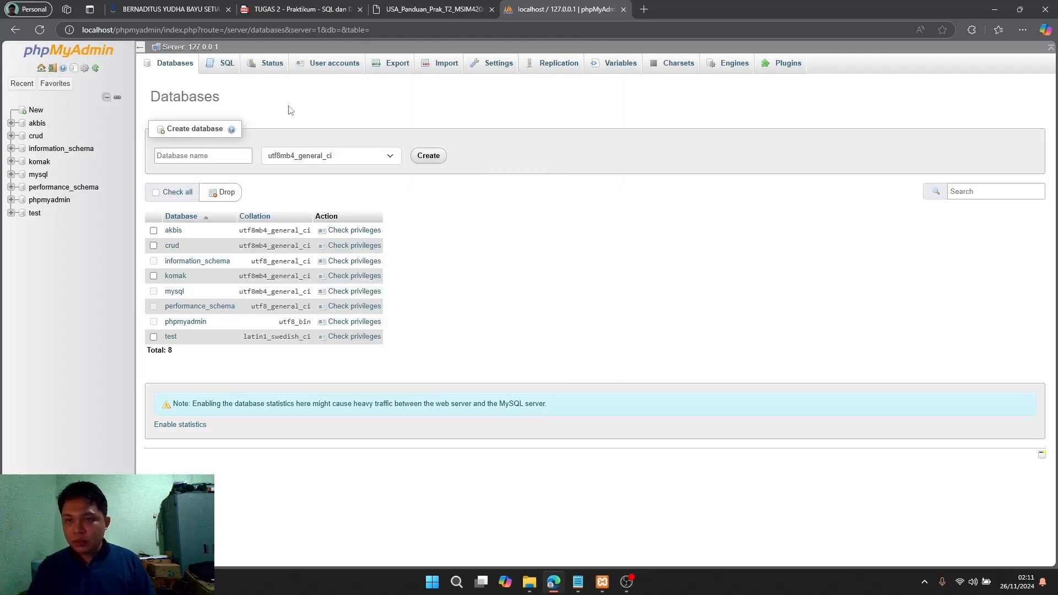
- Review the practicum guide's pages on the table commands and on deleting a database, and return to the phpMyAdmin database list
click(450, 8)
scroll(472, 354, up, 15)
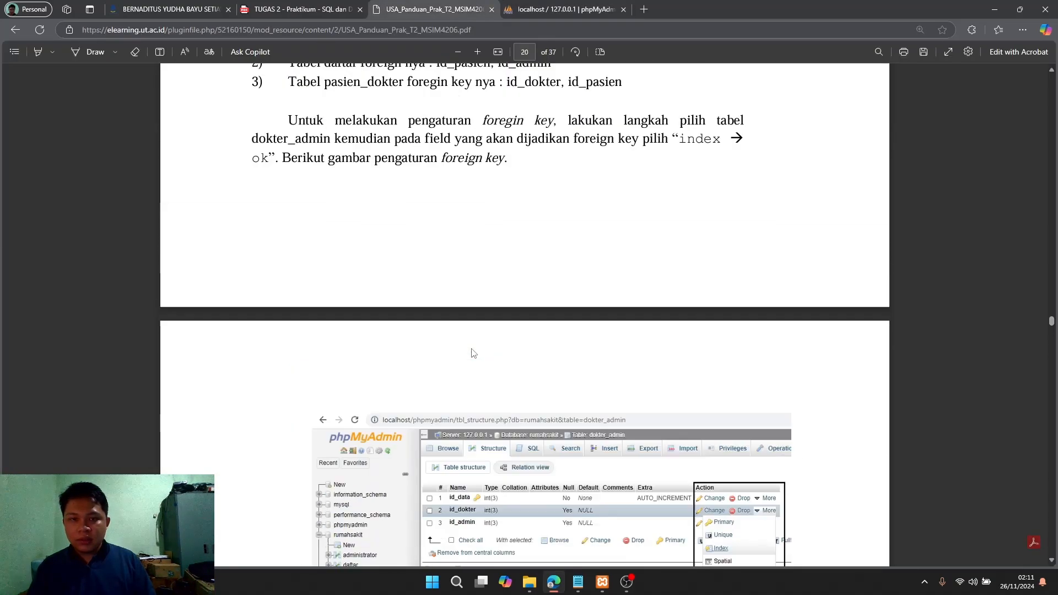
scroll(472, 353, up, 20)
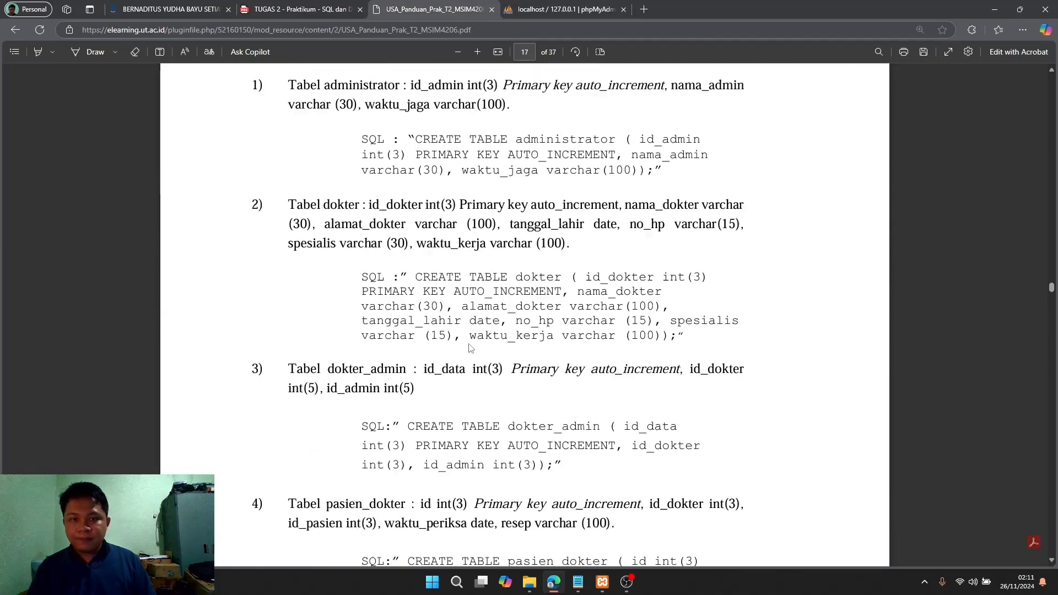
scroll(471, 348, up, 20)
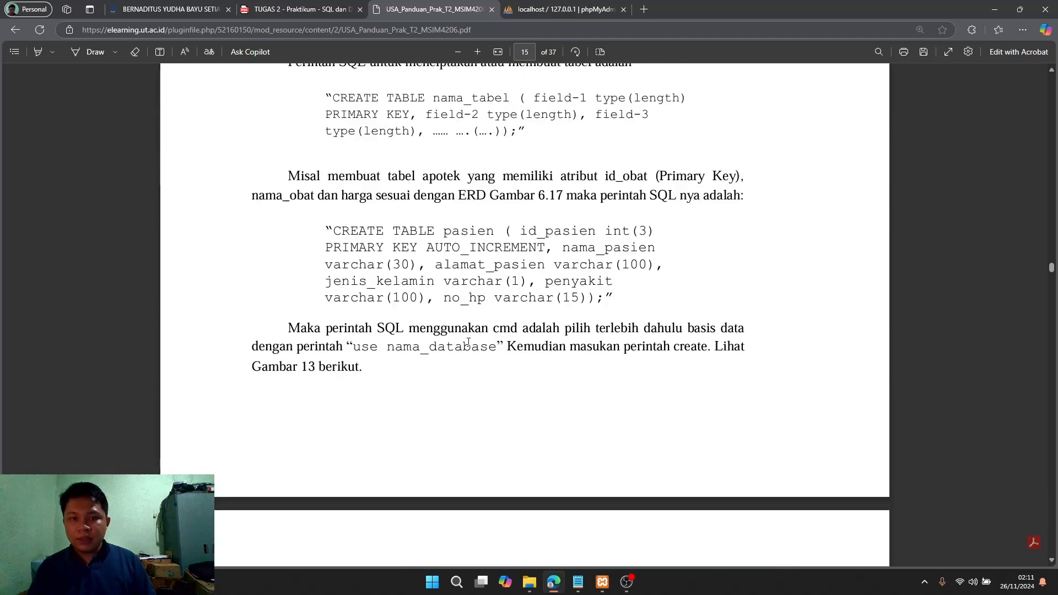
scroll(467, 341, up, 10)
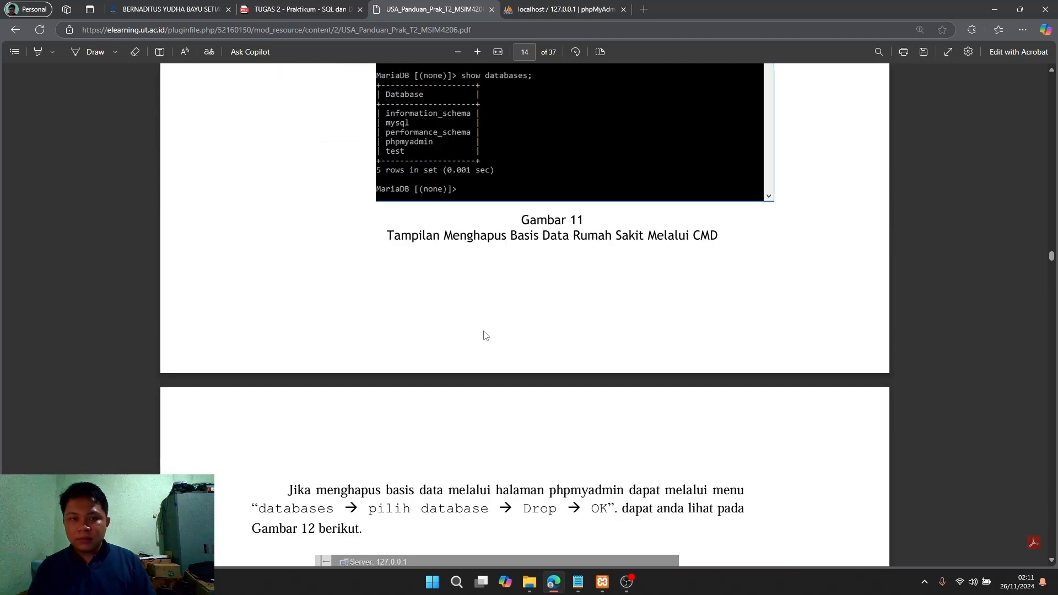
scroll(486, 336, down, 5)
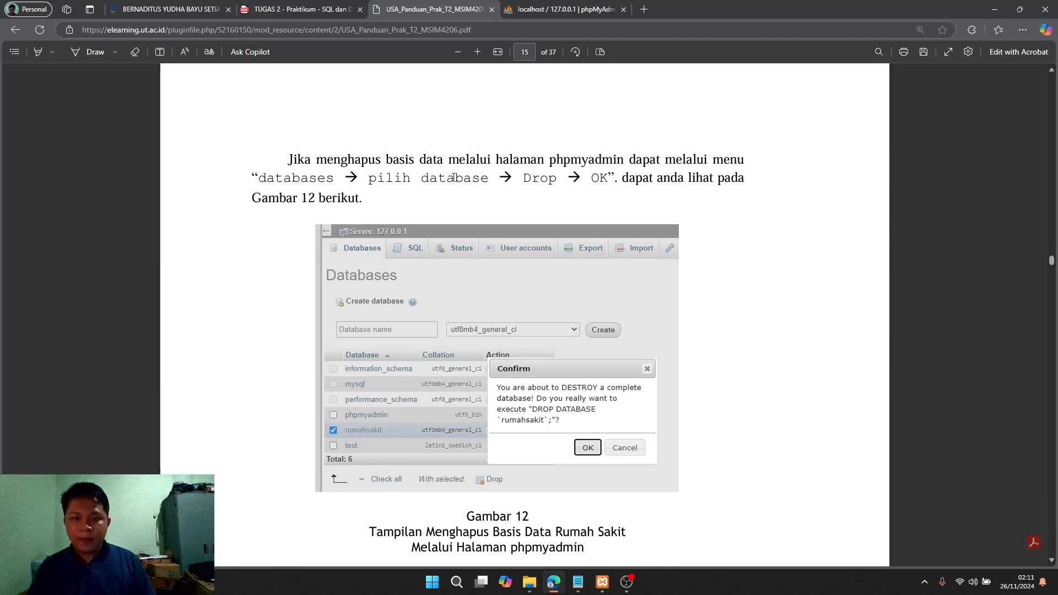
scroll(453, 177, down, 3)
click(550, 13)
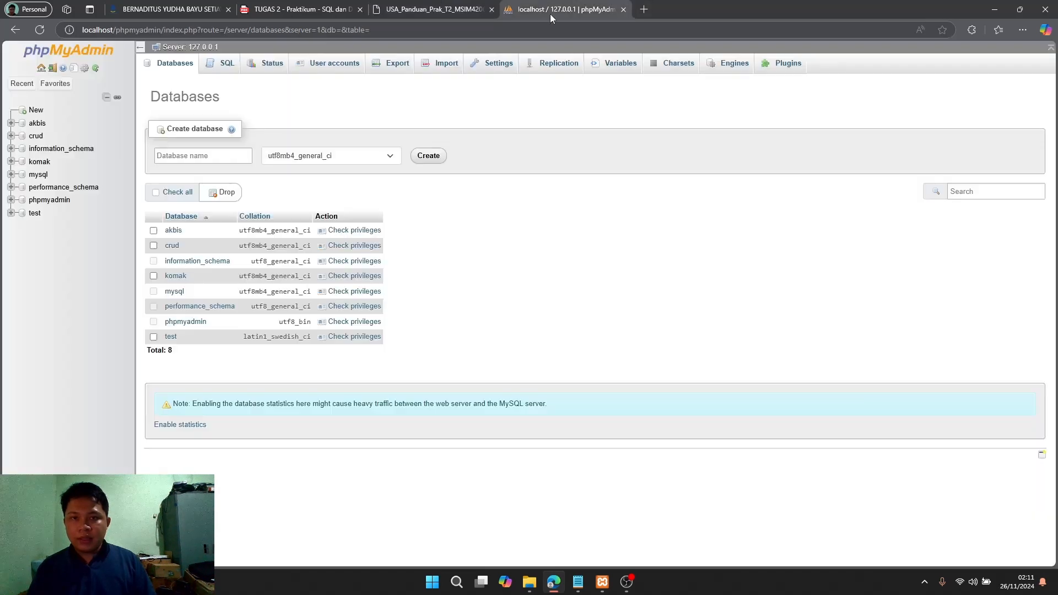
click(195, 160)
- Enlarge the TUGAS 2 assignment PDF to examine the entity relationship diagram
click(285, 11)
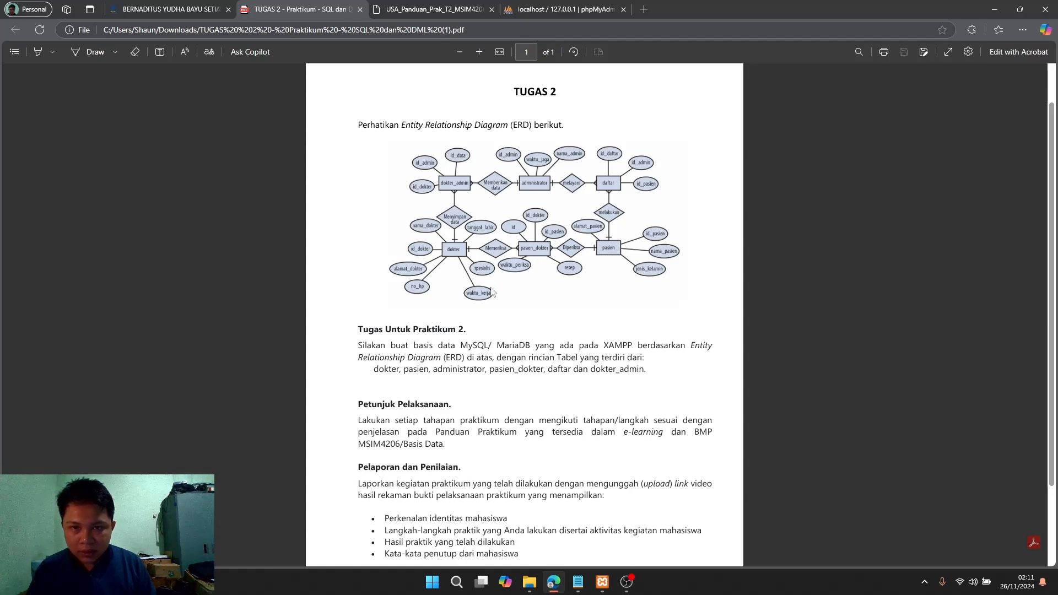
scroll(463, 270, down, 1)
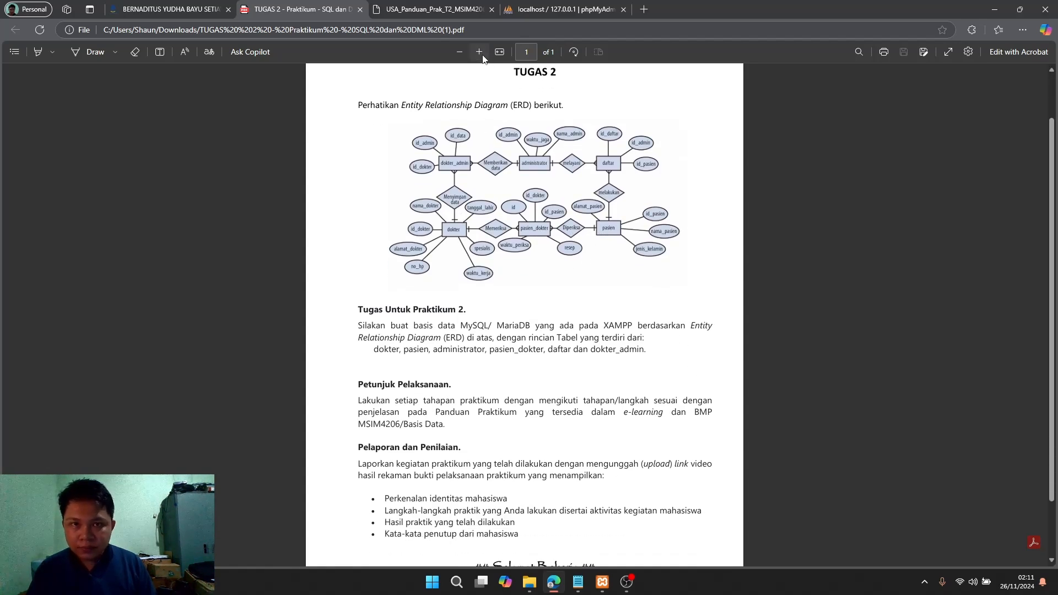
click(479, 54)
click(480, 54)
click(480, 54)
click(480, 54)
scroll(432, 412, down, 2)
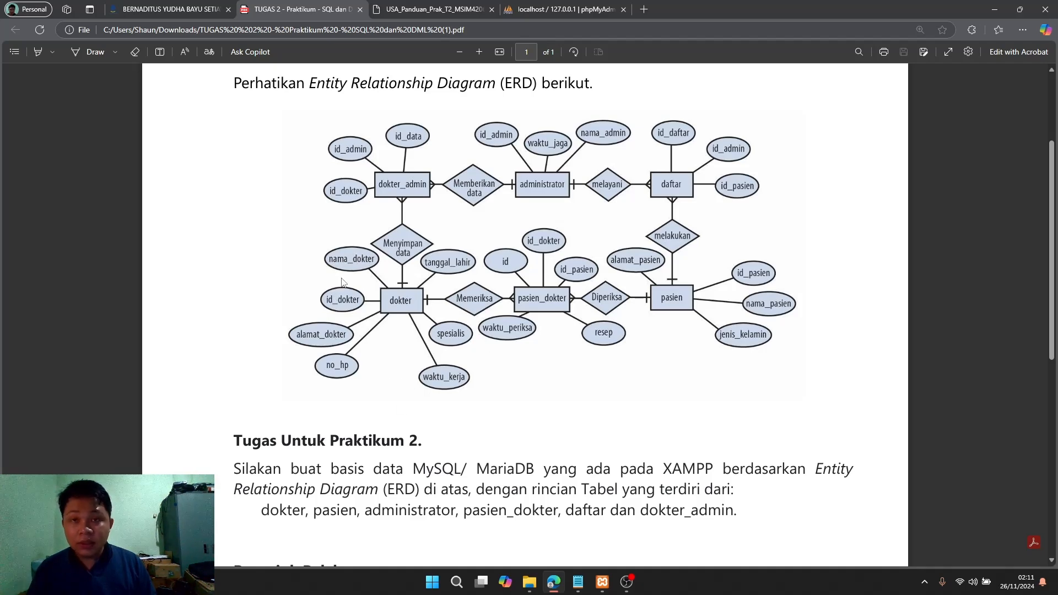
- Compare the table definitions and CREATE TABLE statements in the Notepad notes with the entities and attributes in the ERD
click(577, 581)
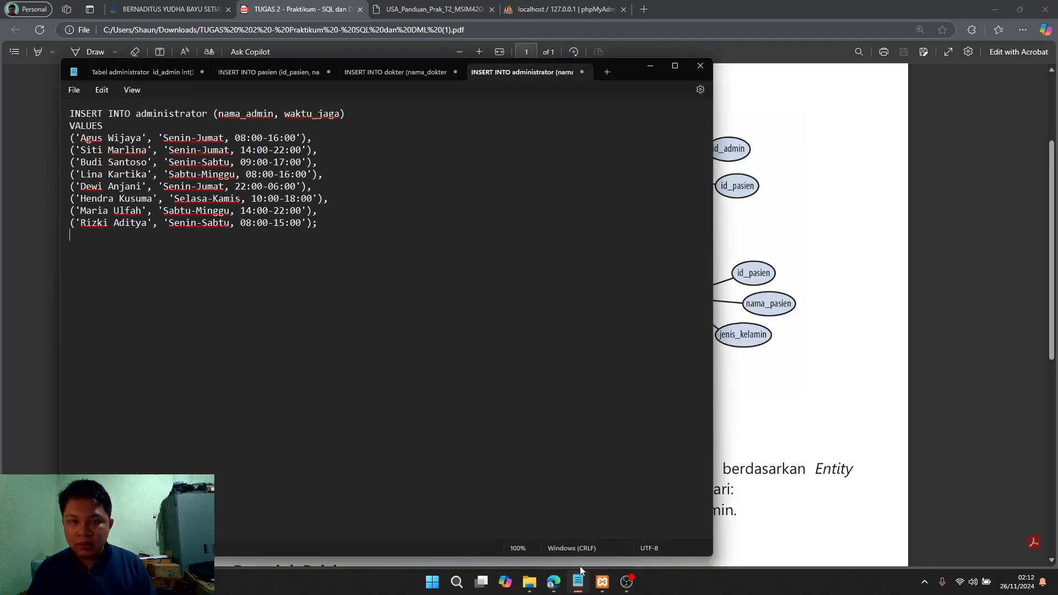
click(142, 76)
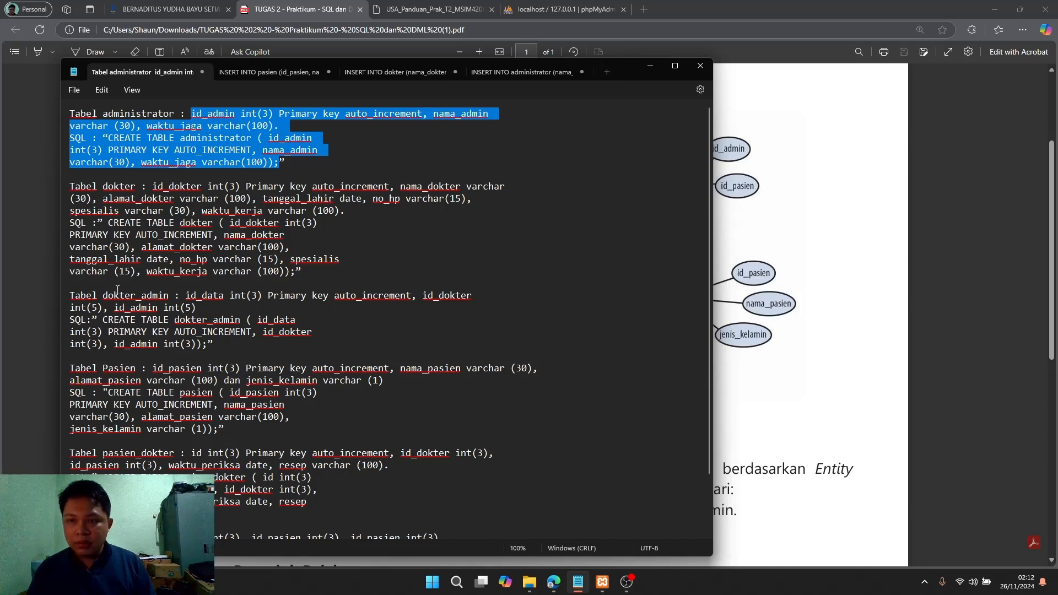
click(829, 259)
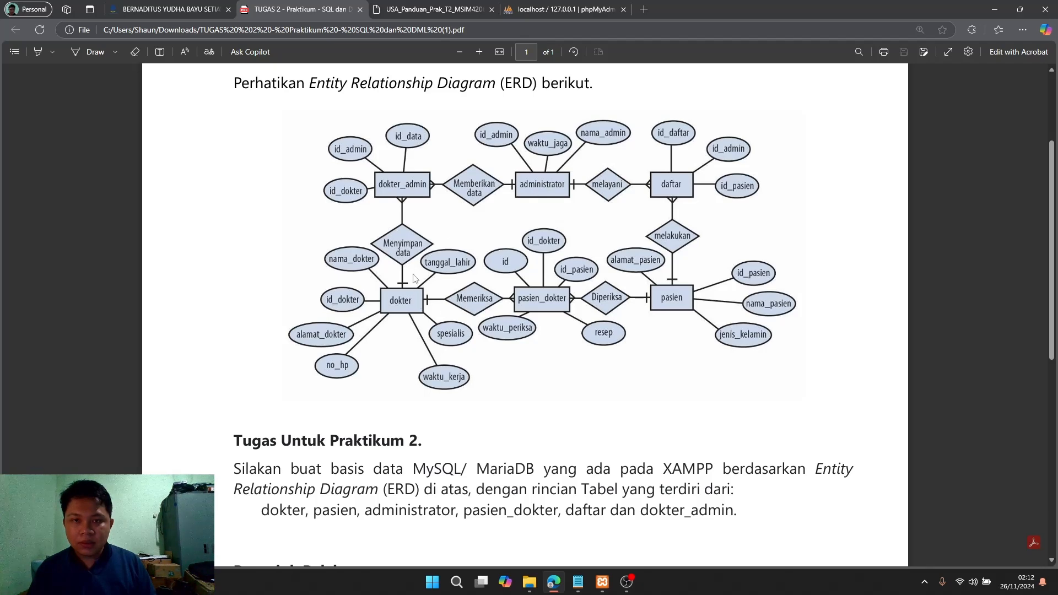
key(alt+Tab)
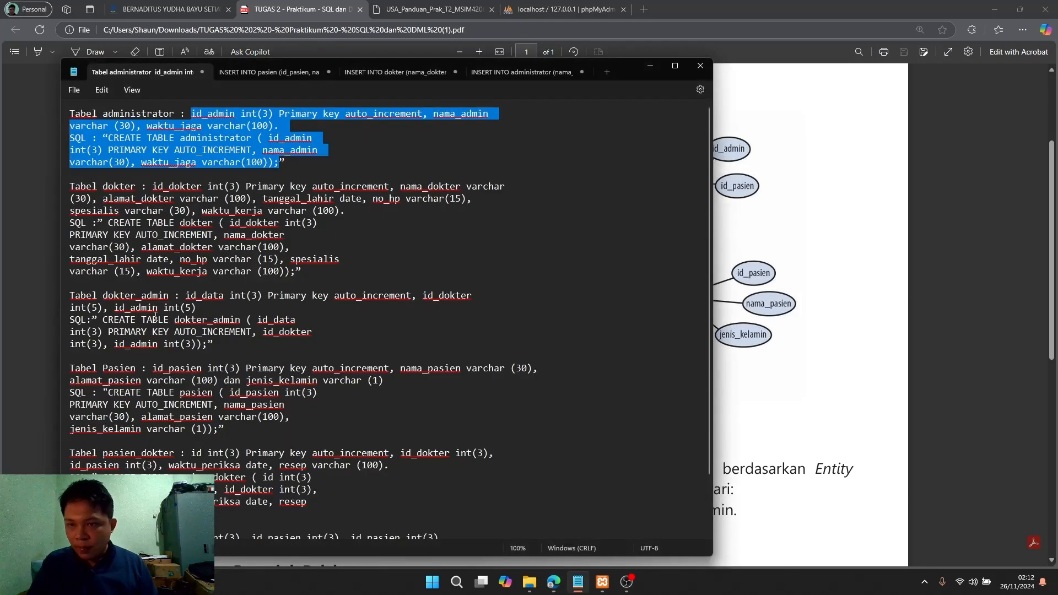
click(795, 380)
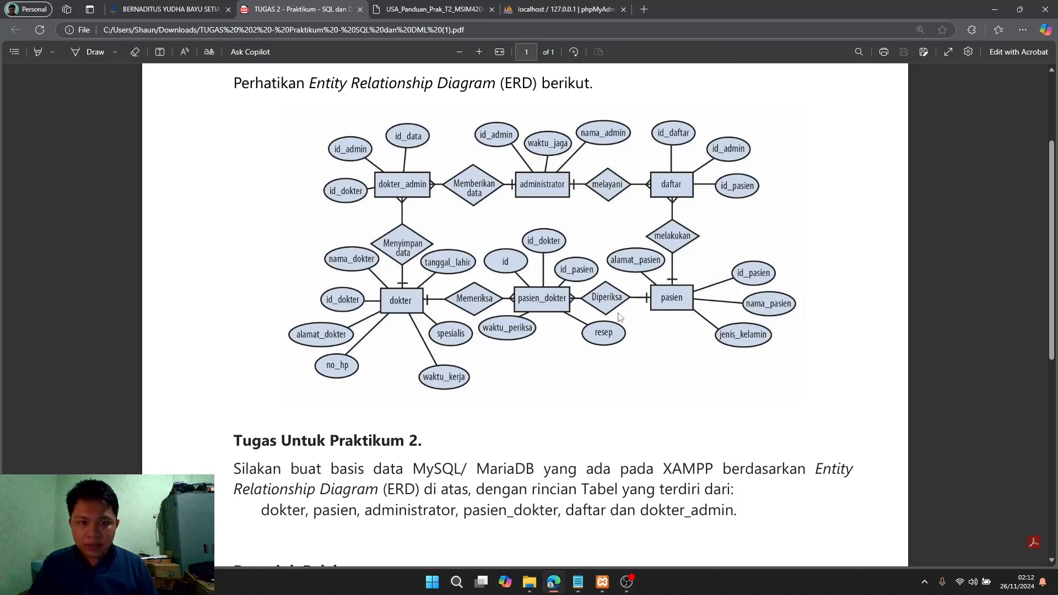
key(alt+Tab)
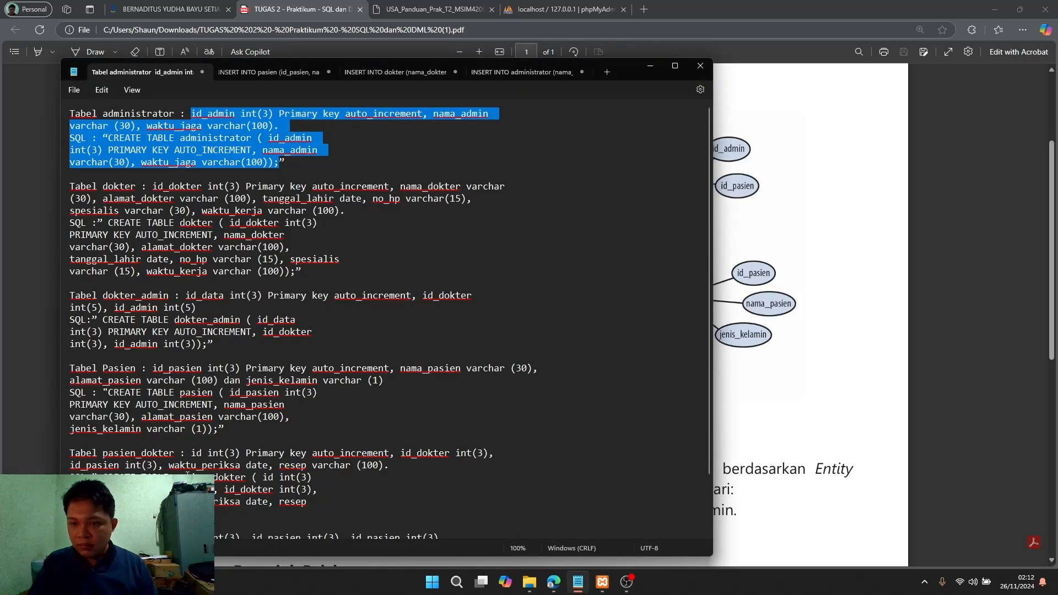
scroll(188, 475, down, 2)
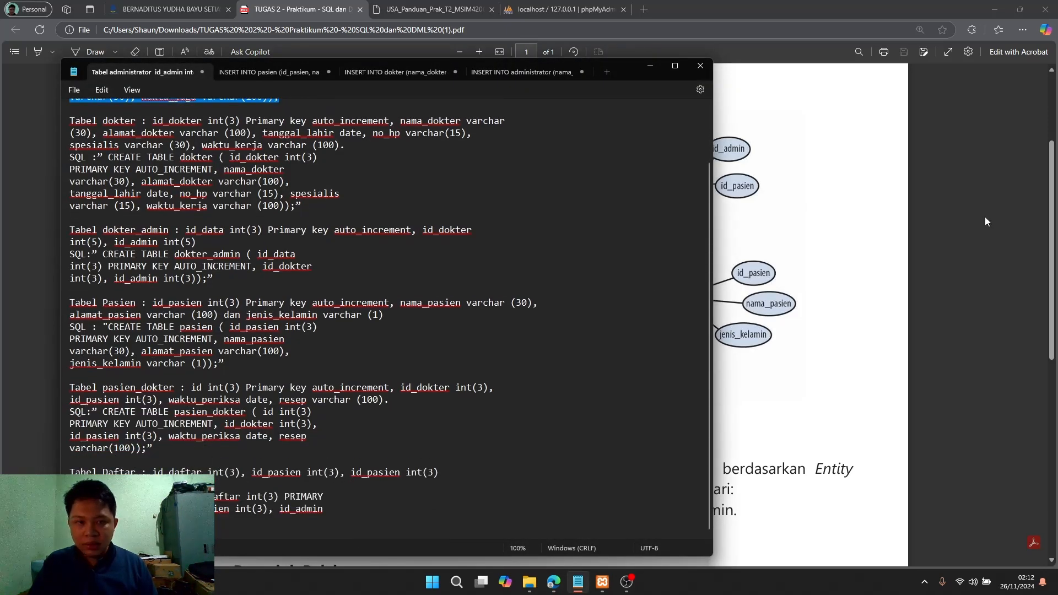
click(829, 239)
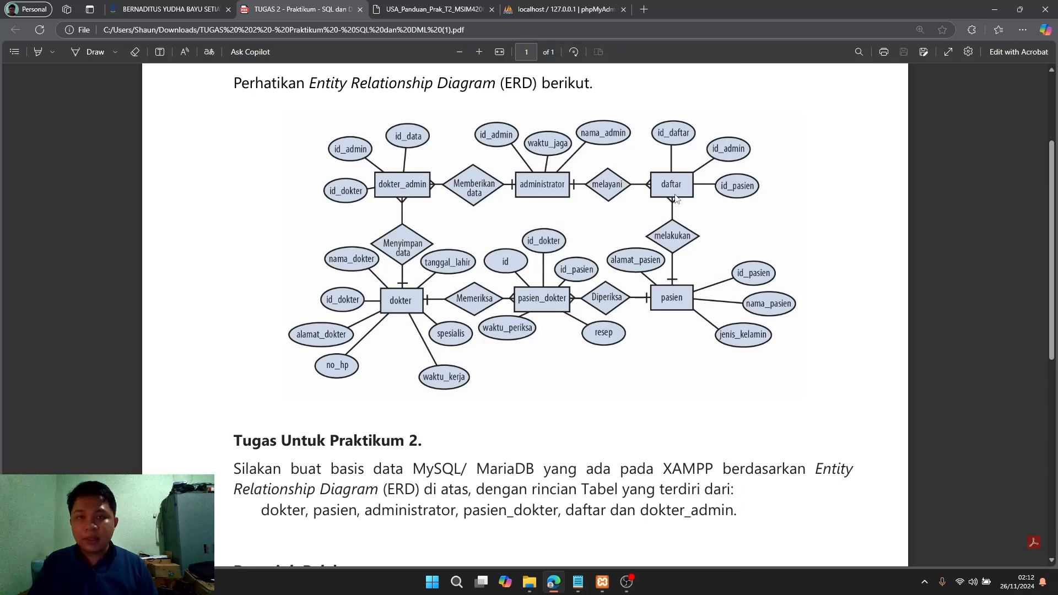
- Read the assignment's list of required tables and its implementation instructions in the TUGAS 2 PDF
click(545, 12)
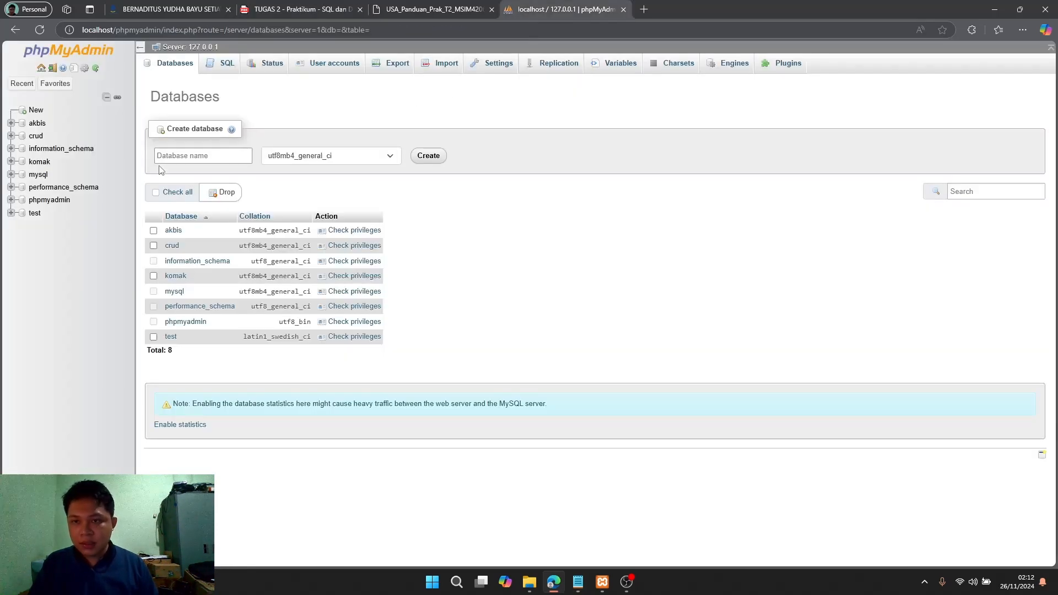
click(324, 11)
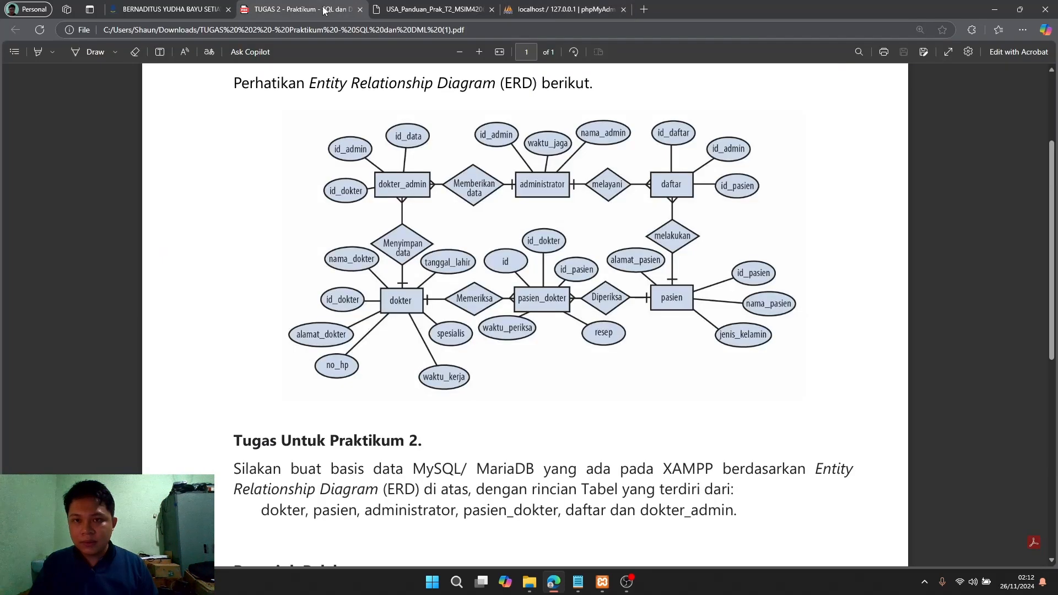
scroll(400, 422, down, 2)
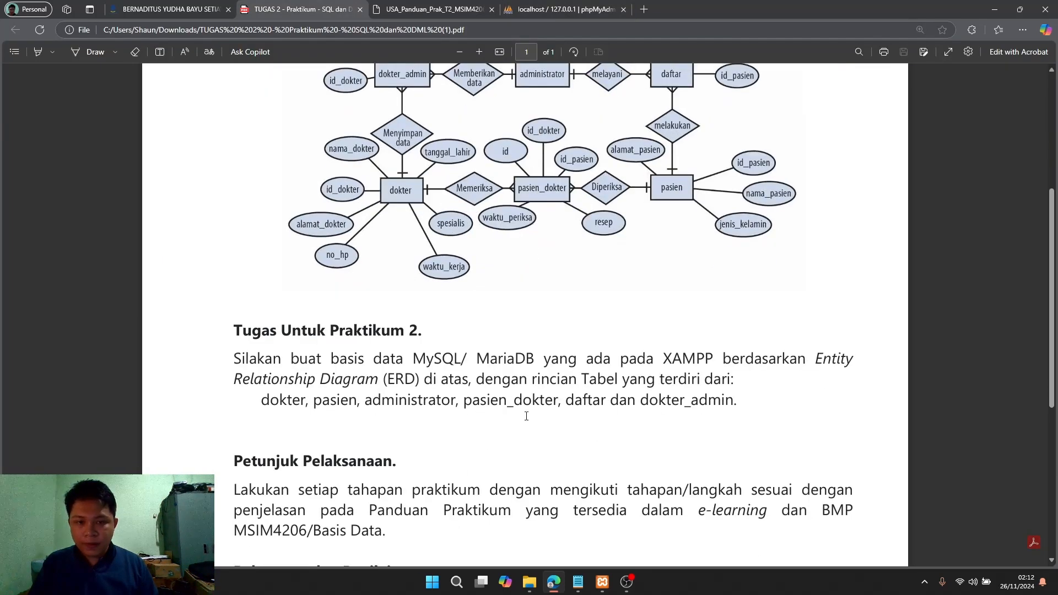
scroll(469, 393, down, 2)
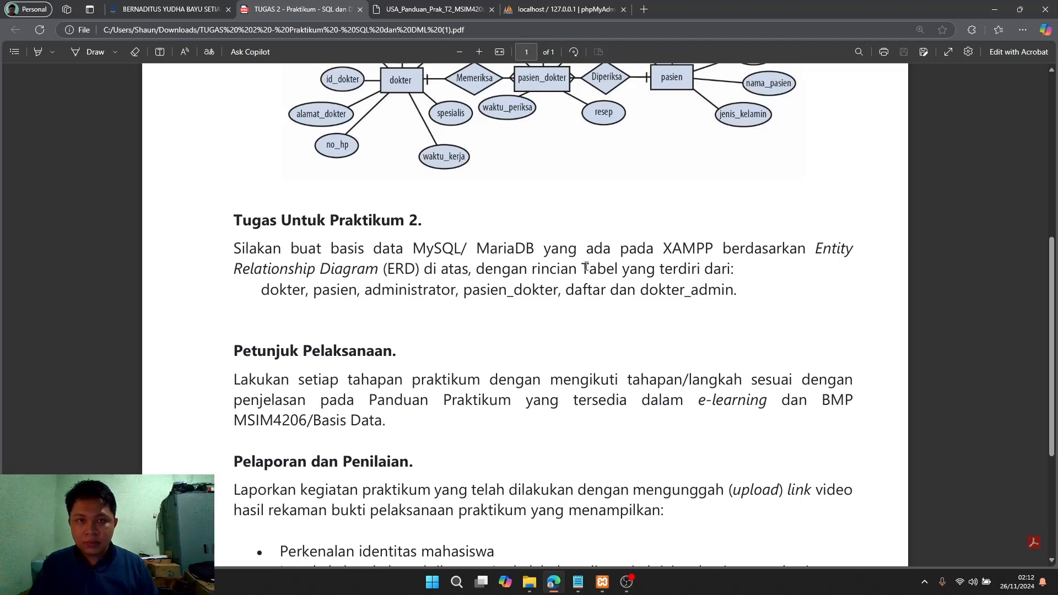
- Create a database named rumahsakit in phpMyAdmin and open its SQL query editor
click(551, 10)
click(246, 155)
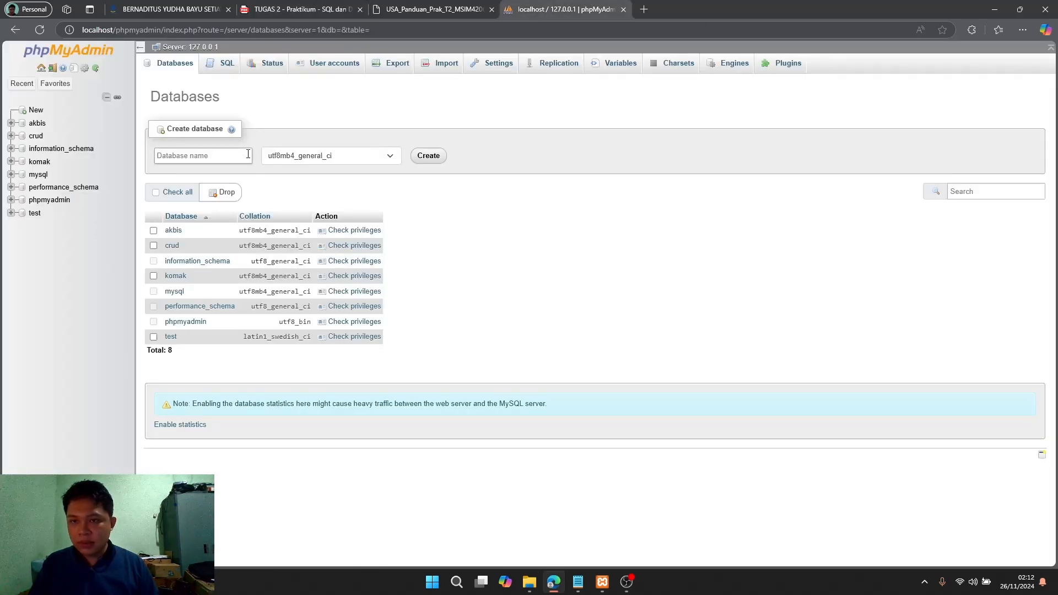
text(rumah)
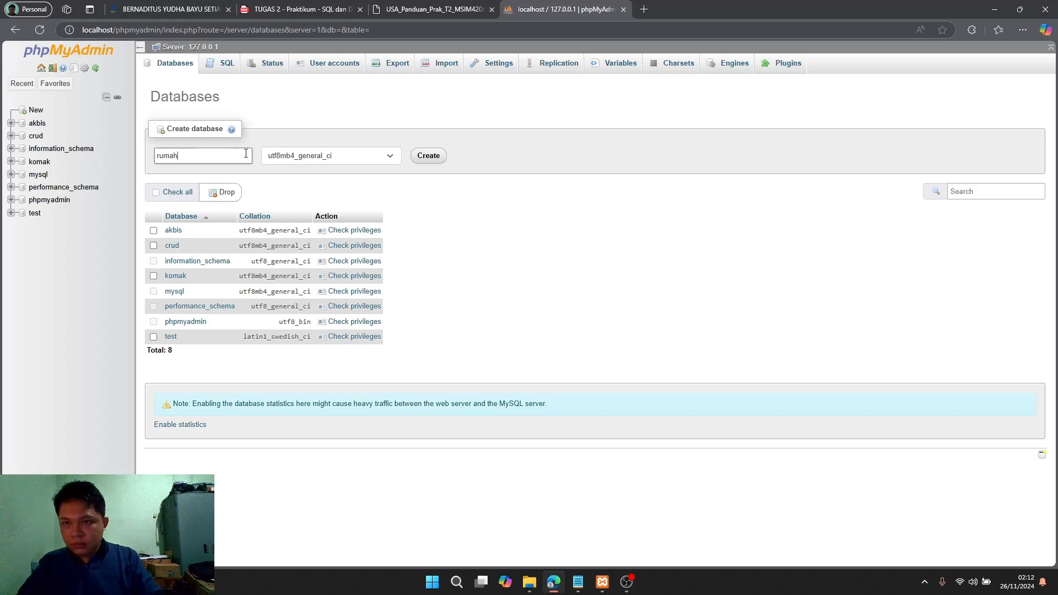
text(sakit)
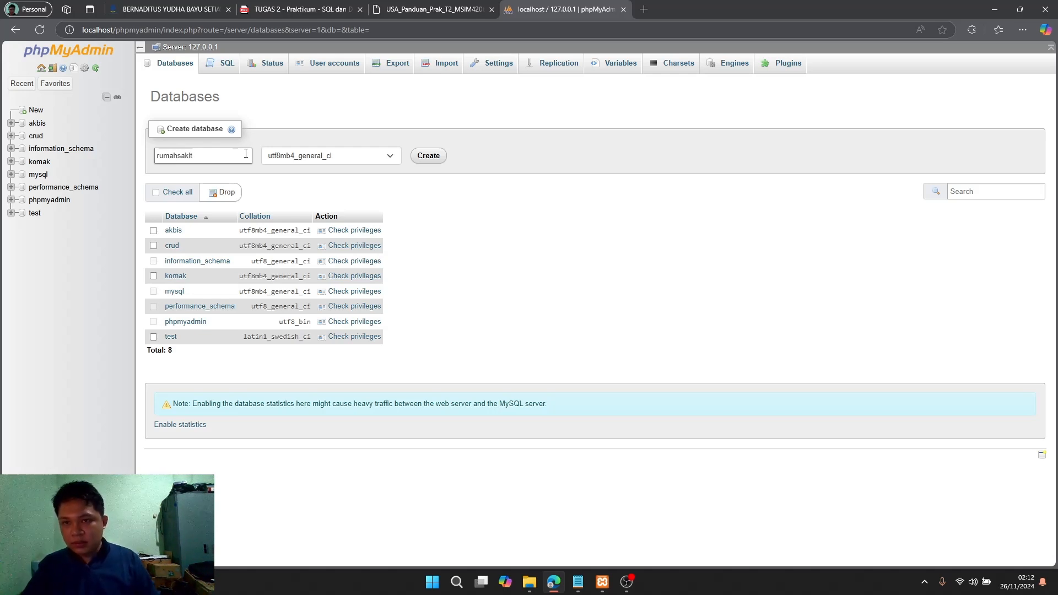
click(428, 157)
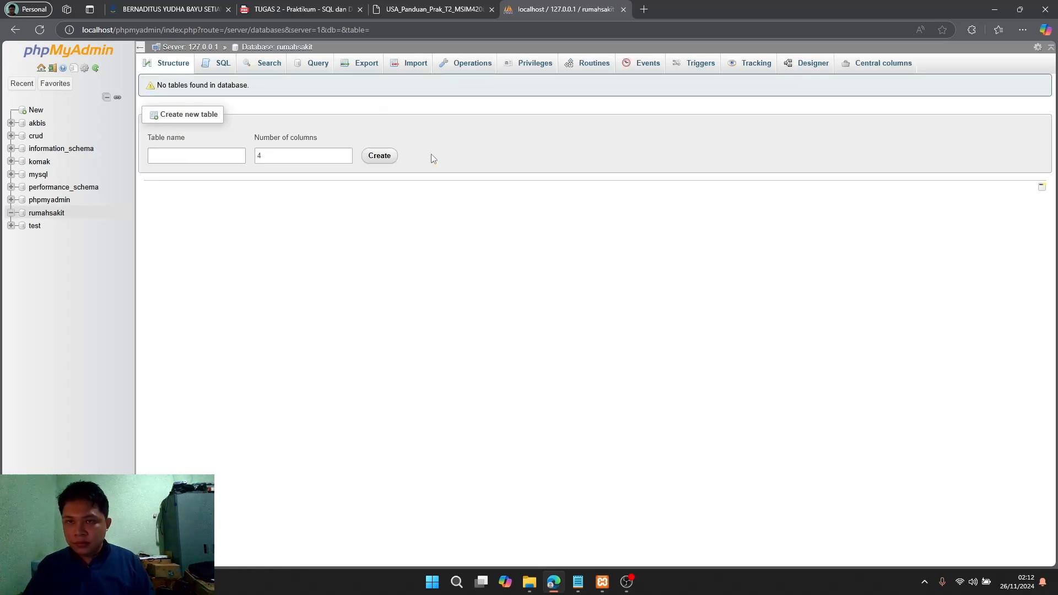
click(35, 213)
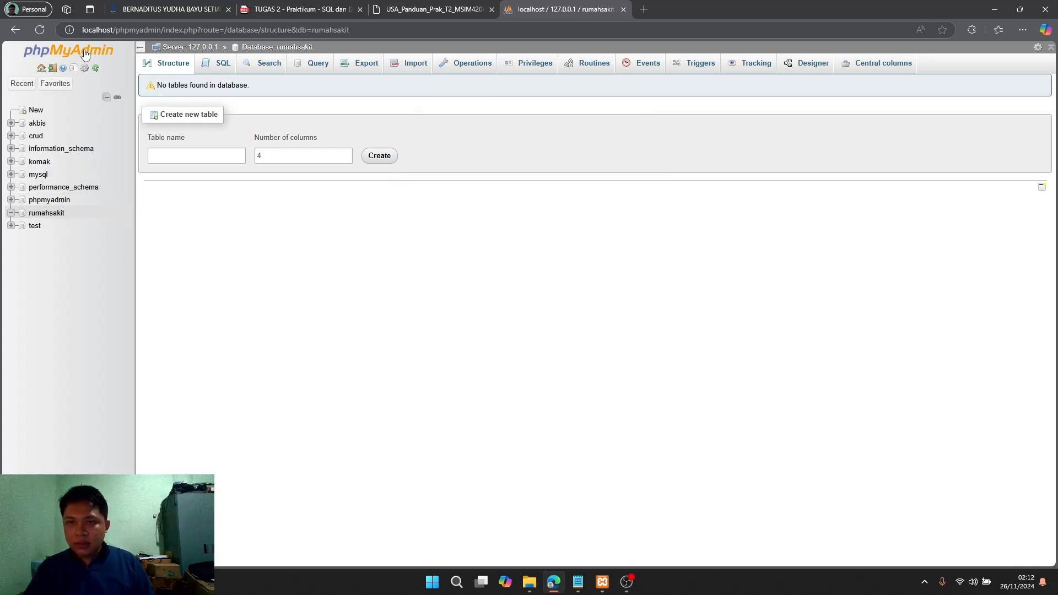
click(222, 66)
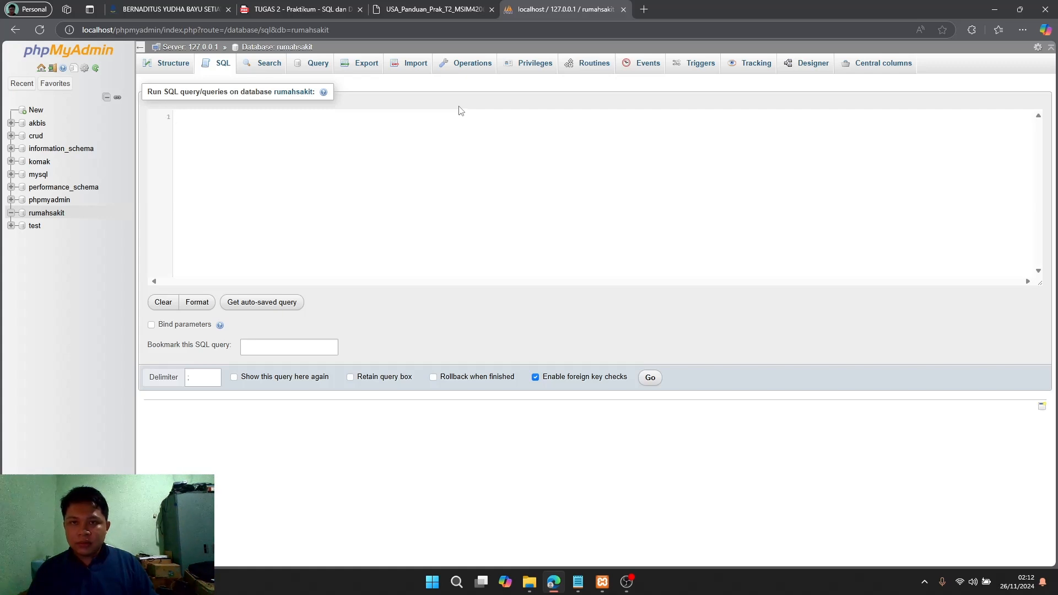
- Read the practical guide PDF's instructions and SQL statements for creating the hospital tables, through to the unlinked table layout in Gambar 19
click(451, 9)
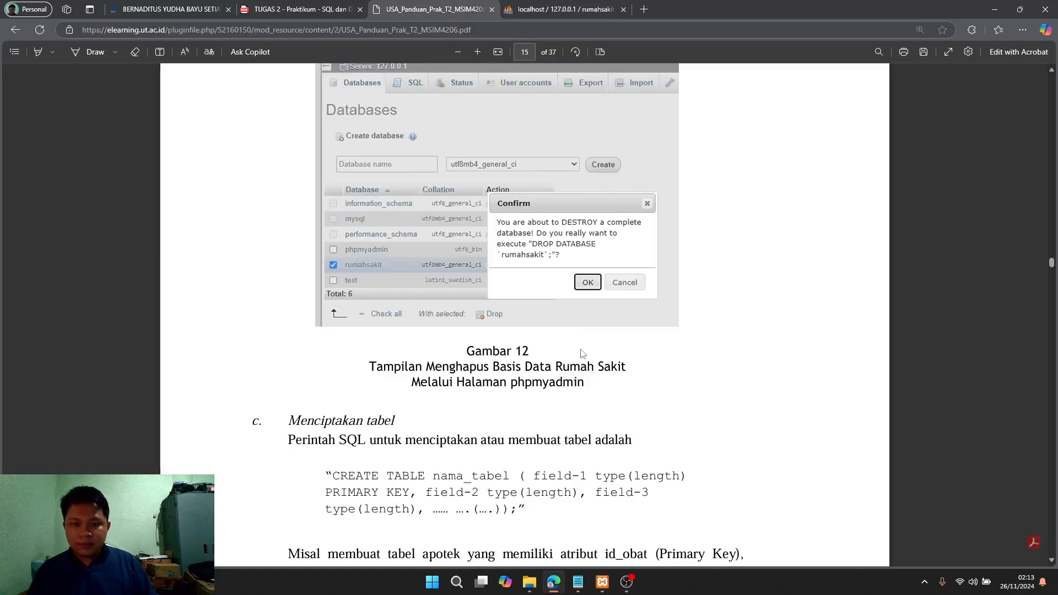
scroll(580, 351, down, 15)
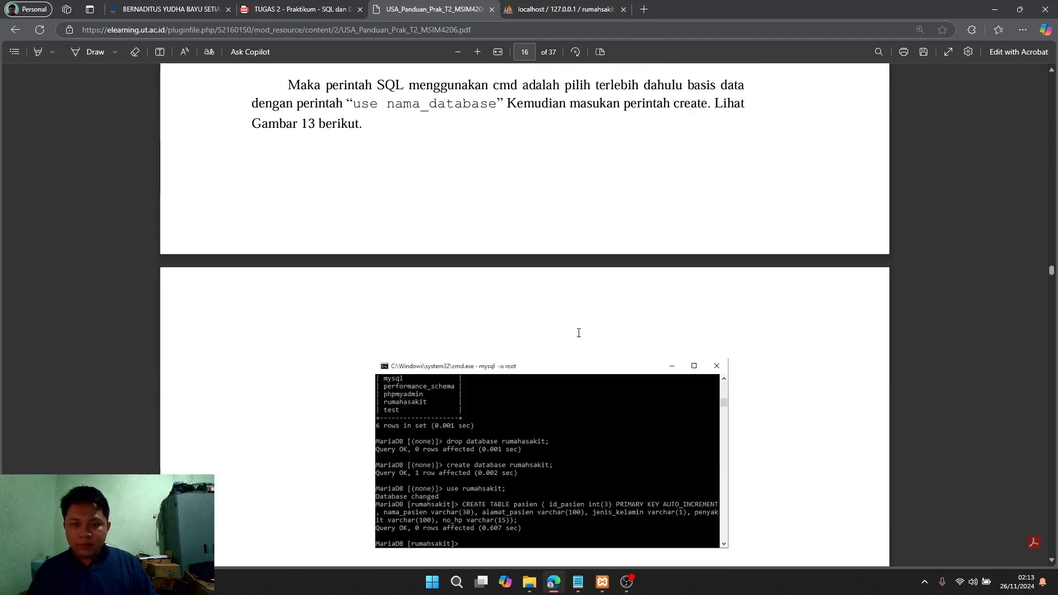
scroll(579, 334, down, 1)
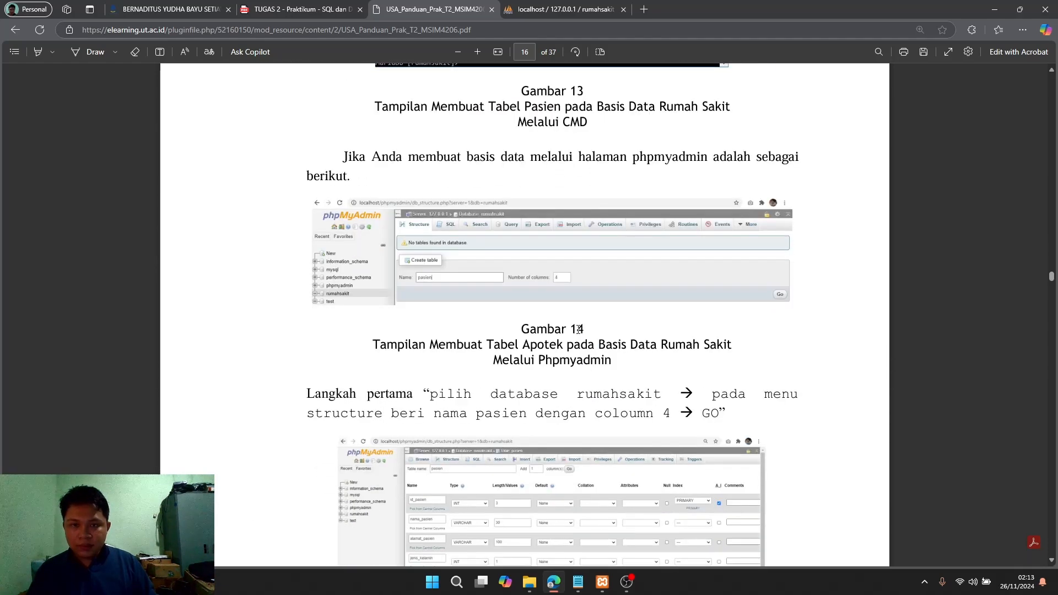
scroll(578, 329, up, 7)
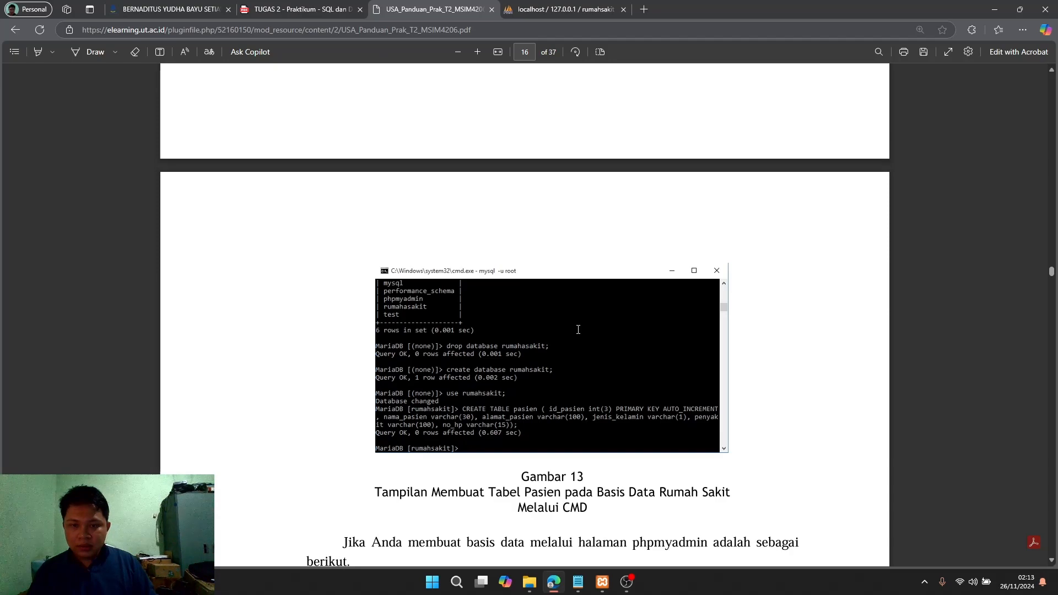
scroll(578, 329, down, 20)
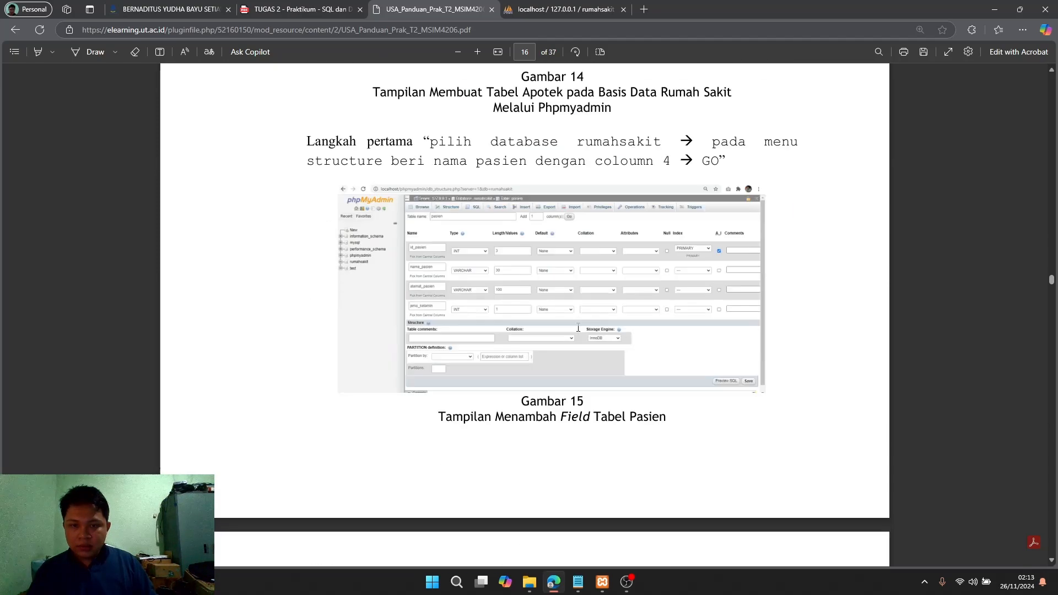
scroll(578, 327, down, 17)
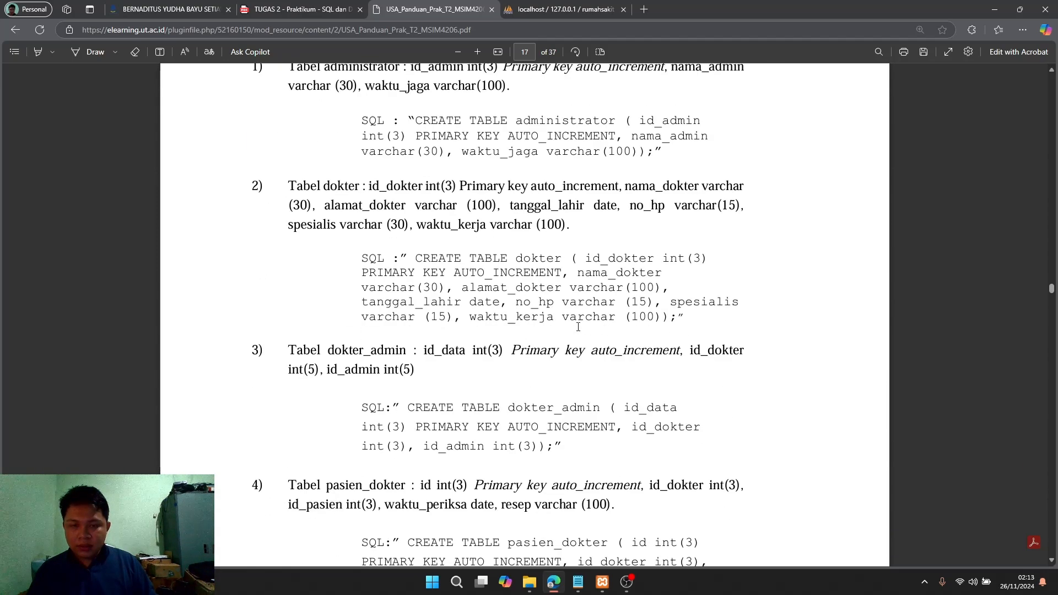
scroll(578, 327, down, 4)
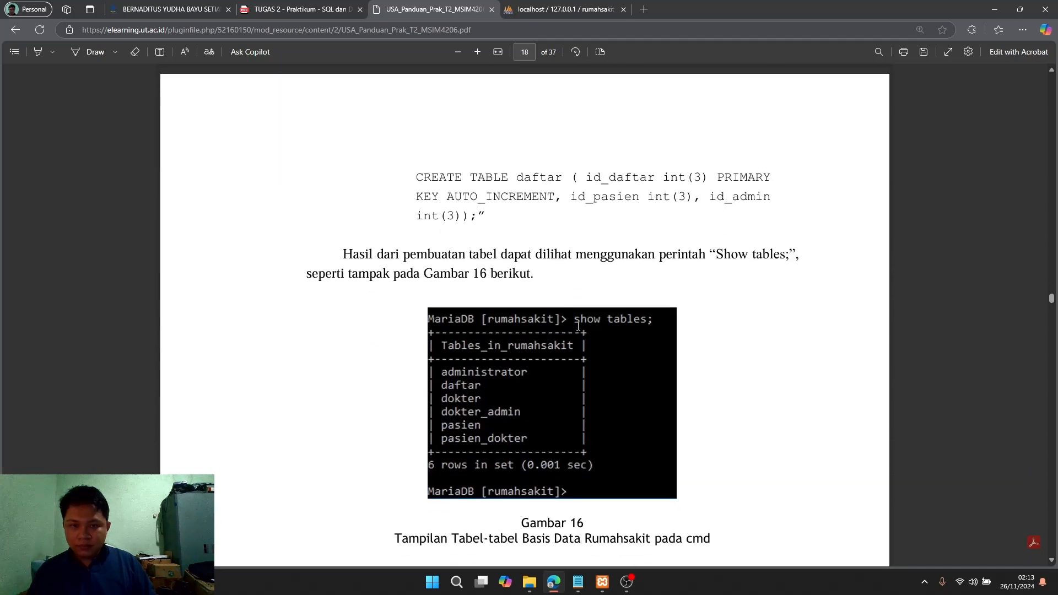
scroll(578, 329, down, 9)
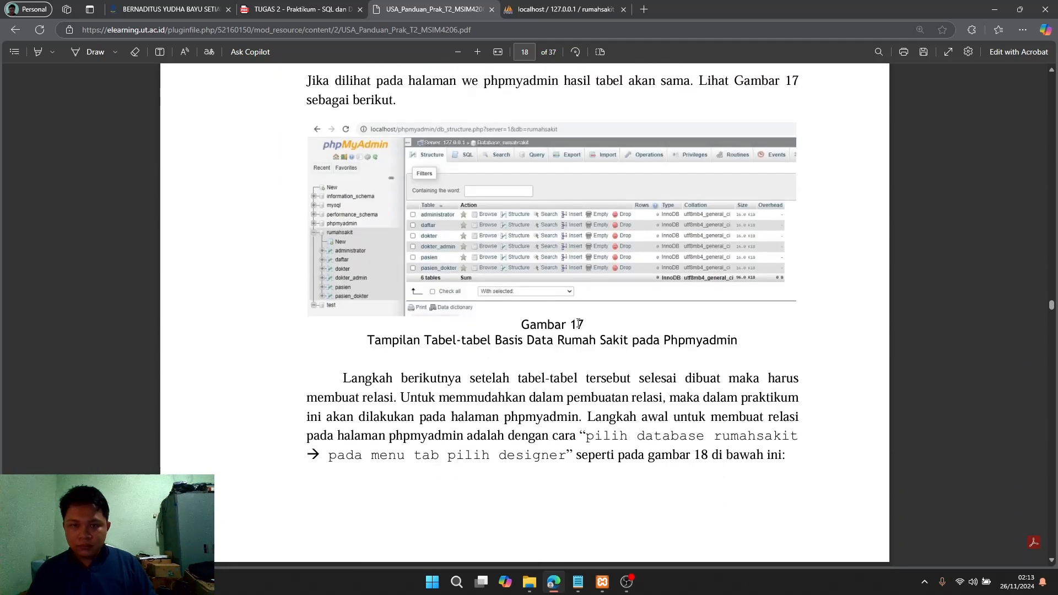
scroll(577, 324, down, 15)
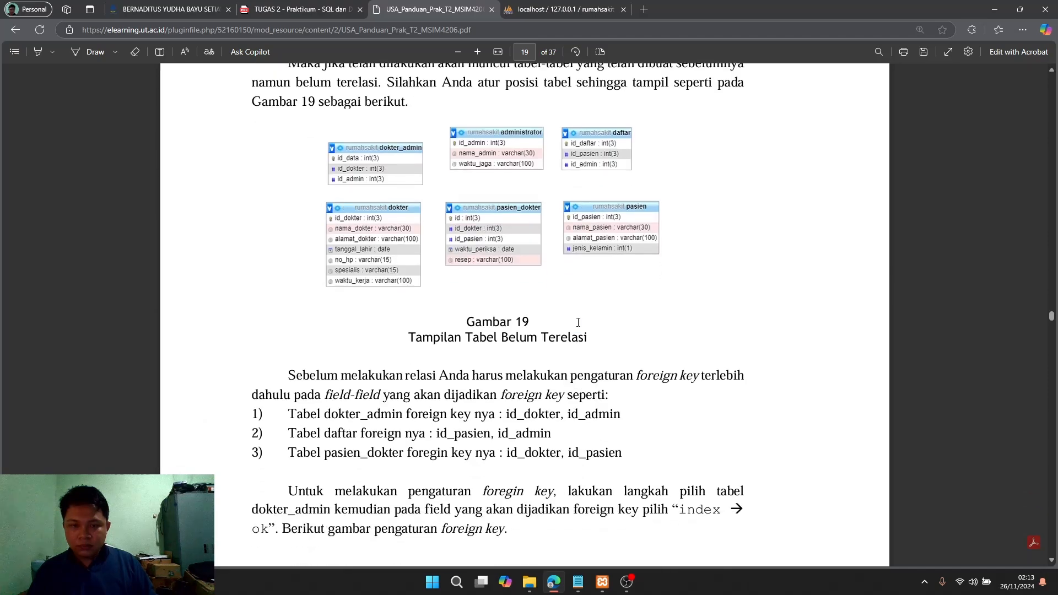
scroll(577, 321, down, 3)
scroll(578, 320, up, 20)
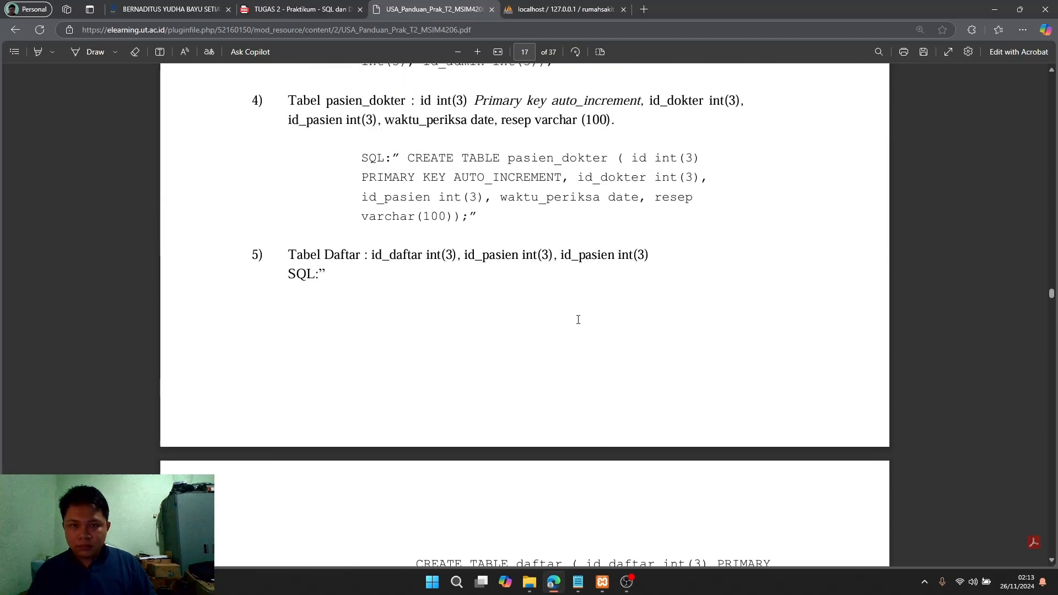
scroll(578, 320, up, 20)
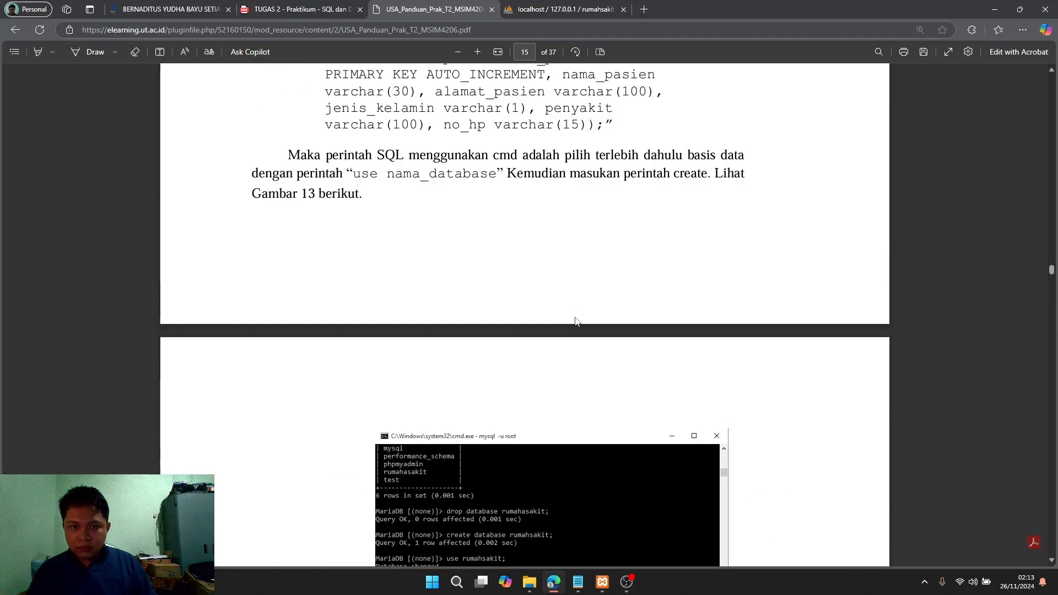
scroll(575, 321, up, 10)
- Examine the guide's foreign key settings, final table relations in Gambar 24 and INSERT section, and return to the rumahsakit query editor
scroll(575, 316, down, 20)
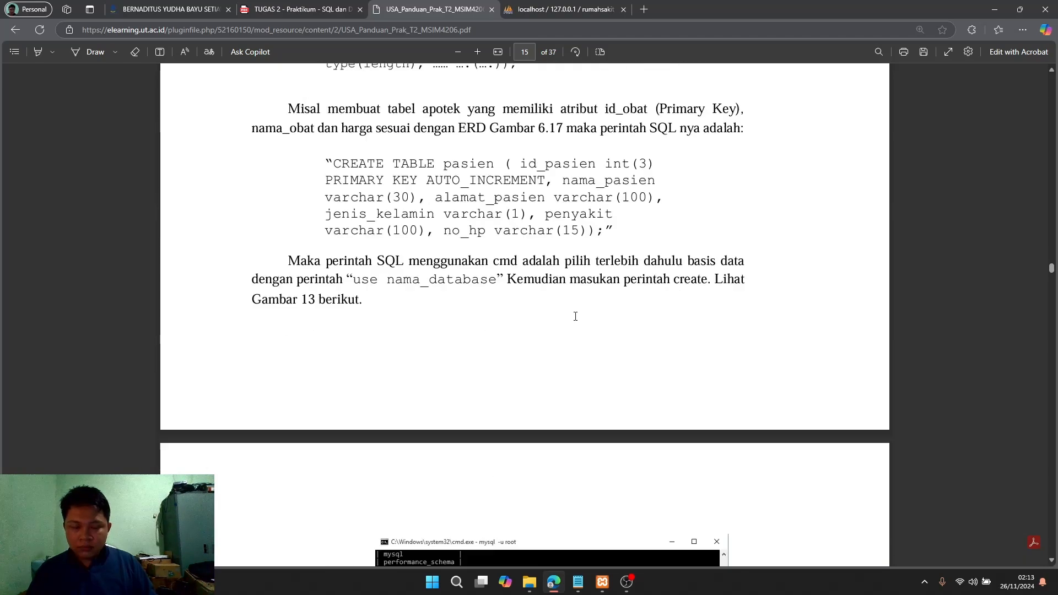
scroll(581, 305, down, 20)
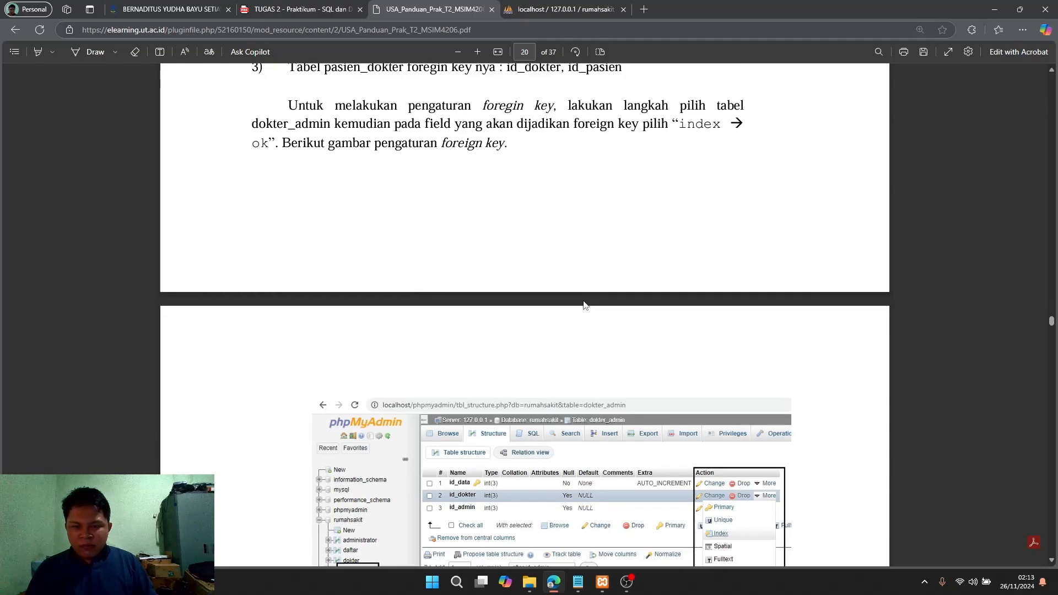
scroll(584, 304, down, 15)
scroll(586, 305, down, 15)
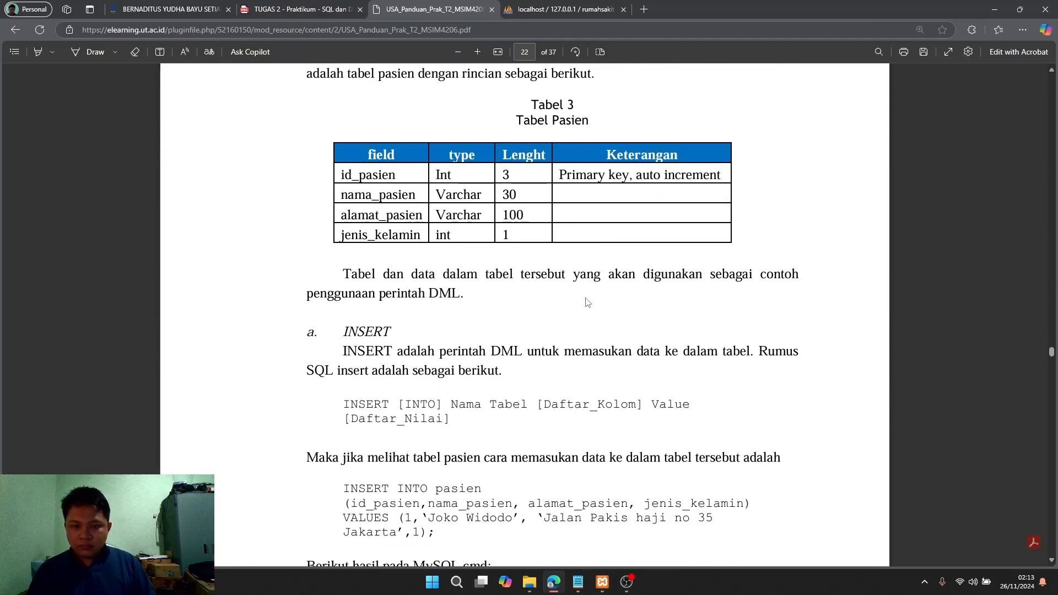
scroll(587, 302, up, 10)
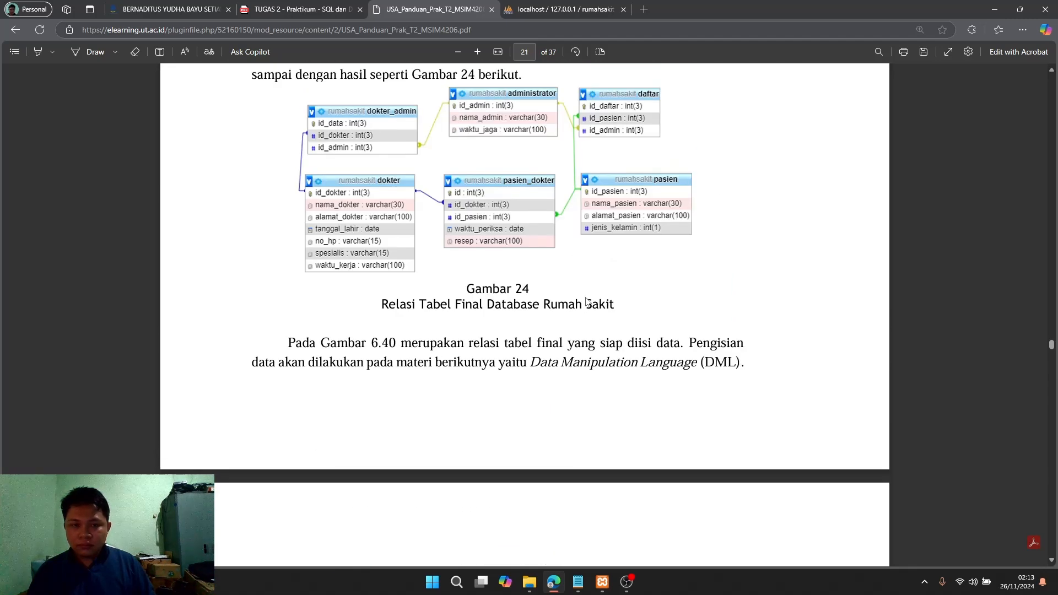
scroll(587, 302, up, 5)
key(ctrl+Tab)
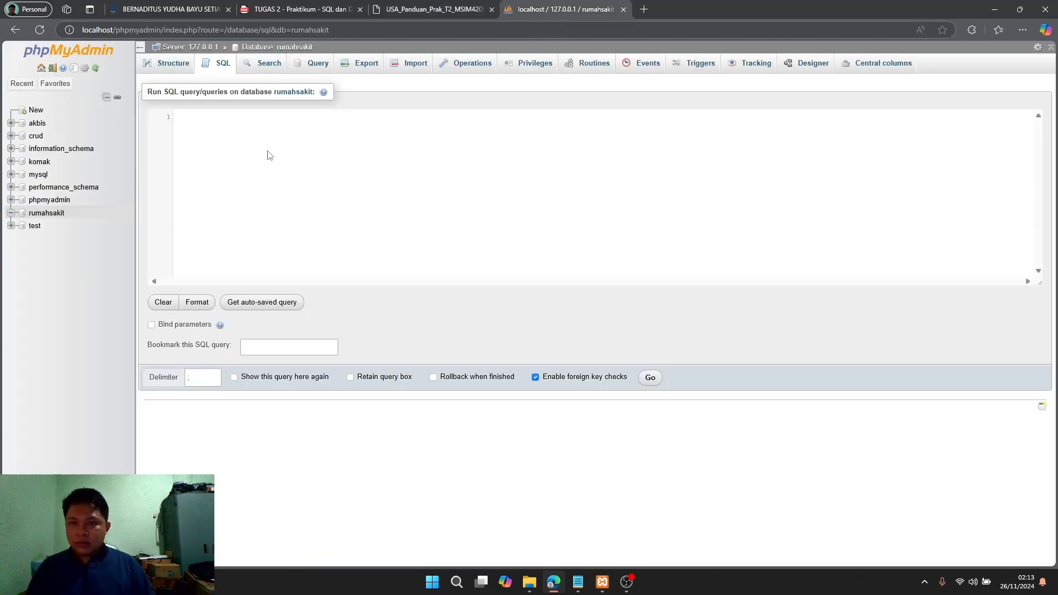
- Copy the CREATE TABLE administrator statement, with id_admin, nama_admin and waktu_jaga, from the Notepad notes and run it on the rumahsakit database
click(577, 582)
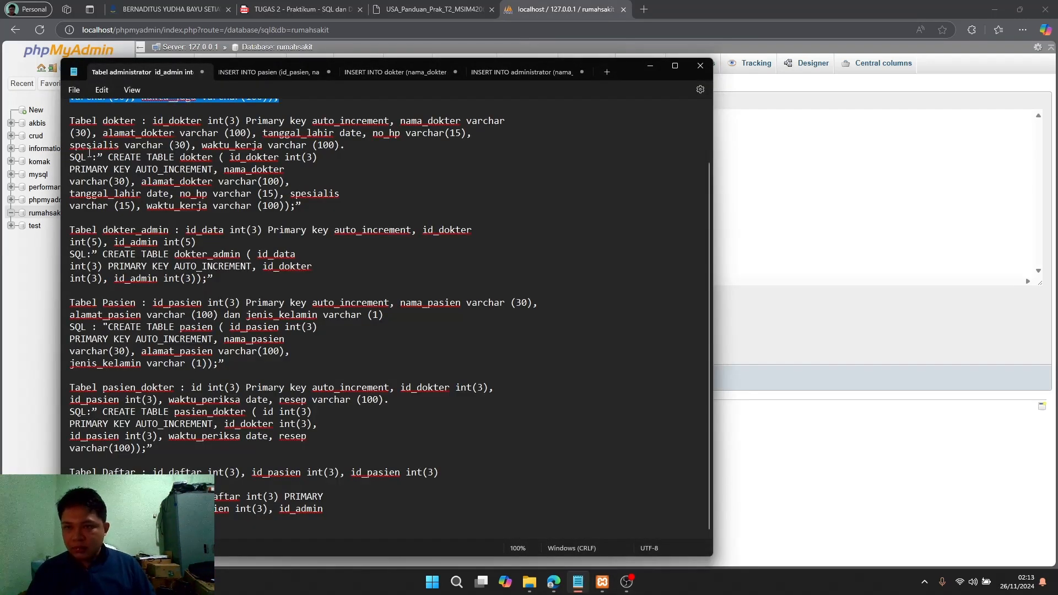
scroll(131, 133, up, 2)
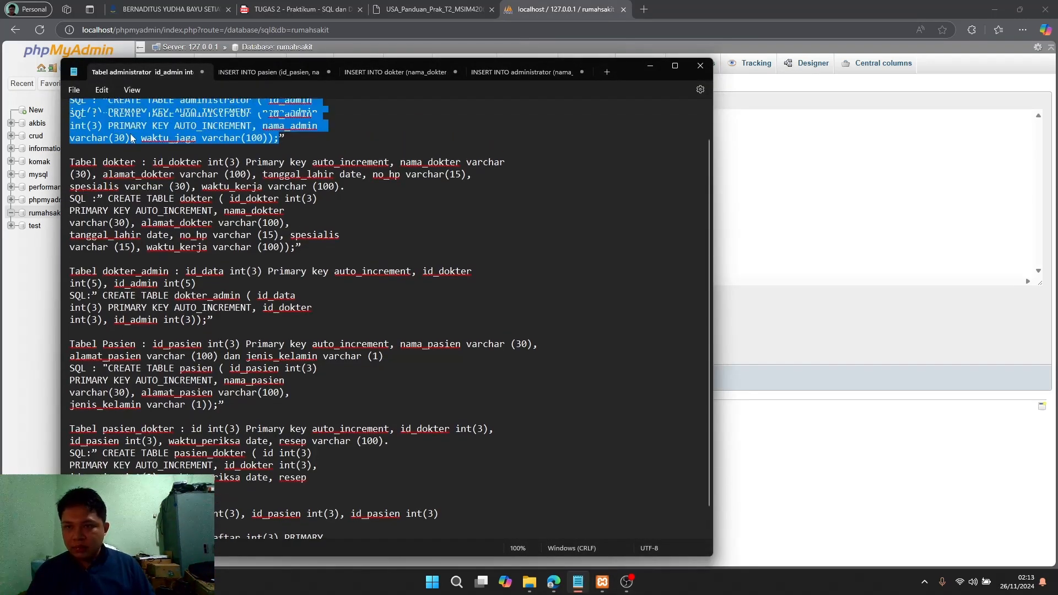
click(397, 174)
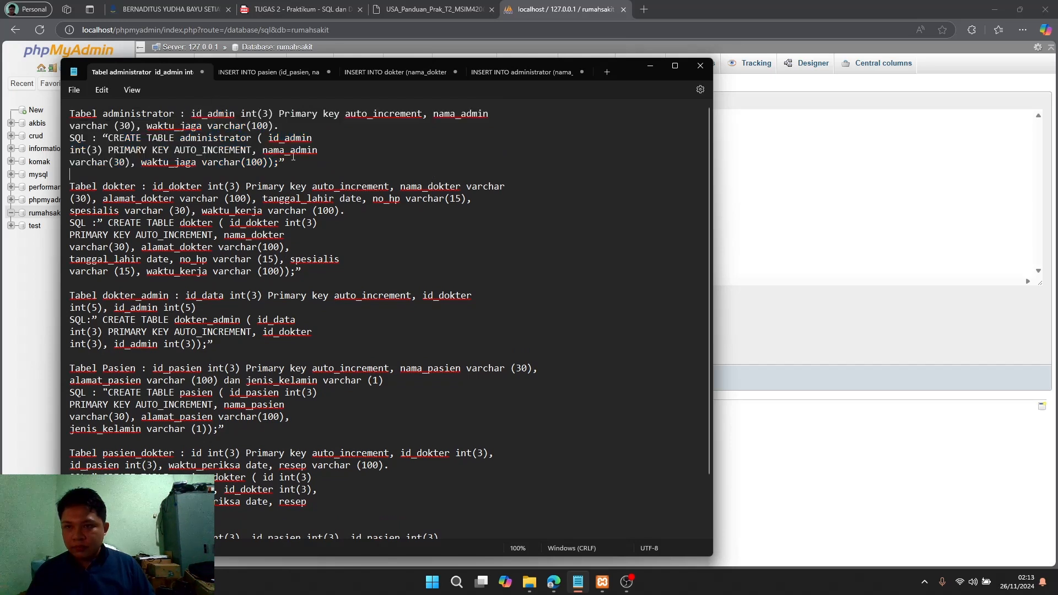
drag(108, 138, 188, 175)
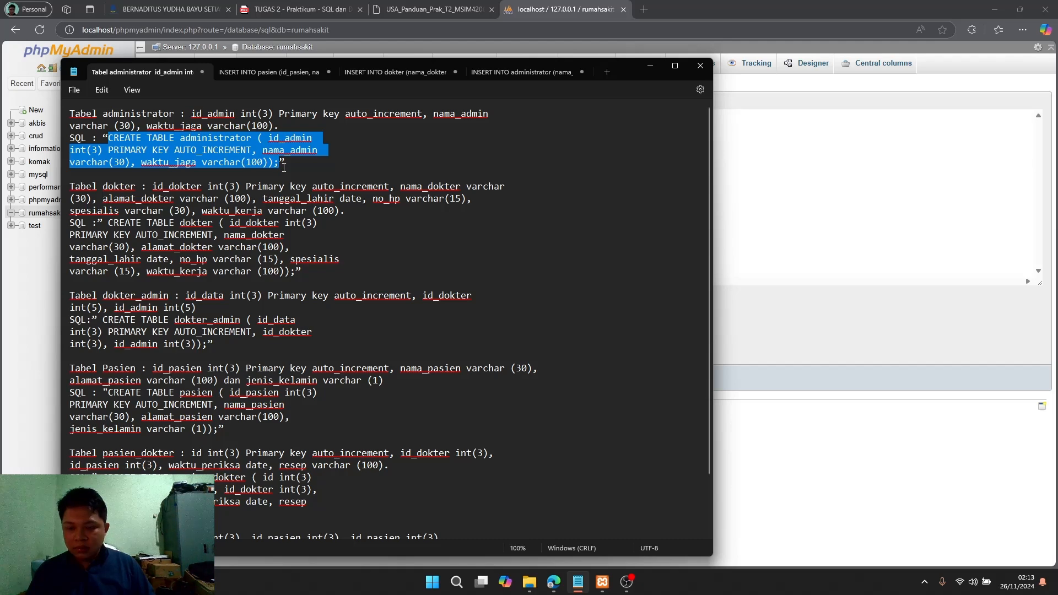
key(ctrl+c)
key(alt+Tab)
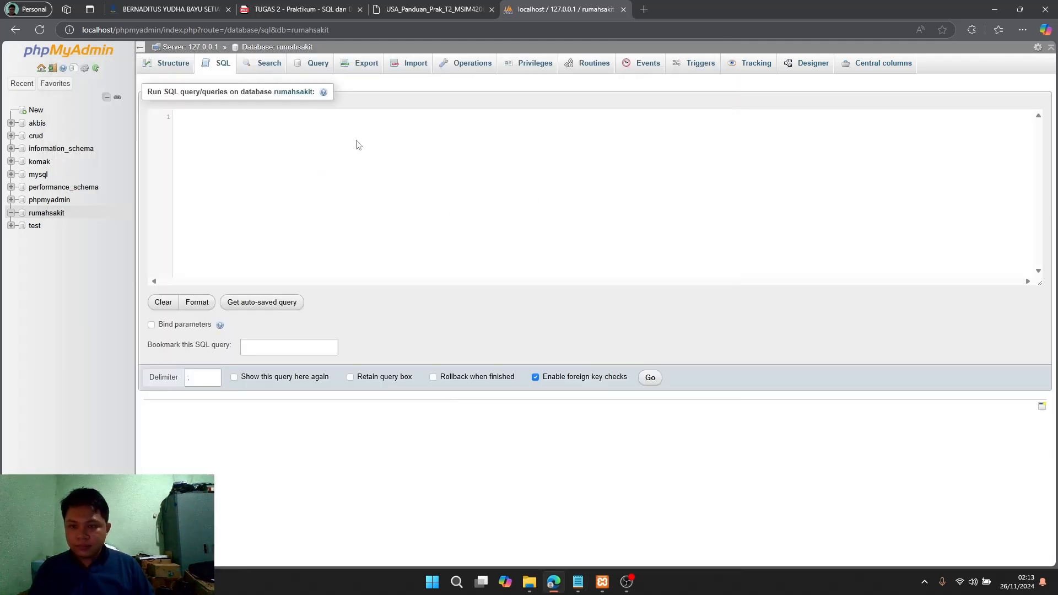
key(ctrl+v)
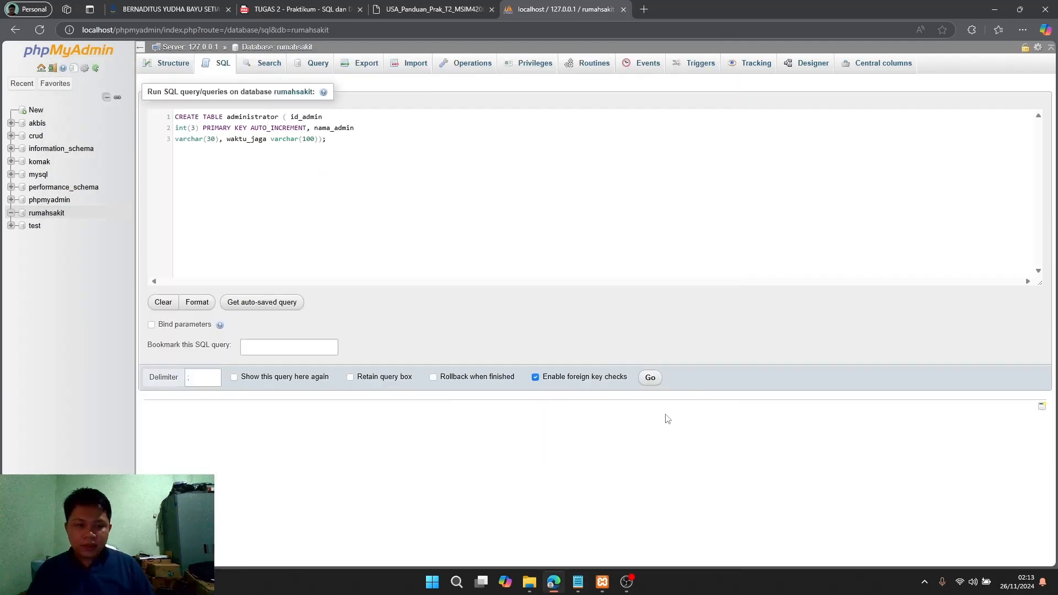
click(652, 378)
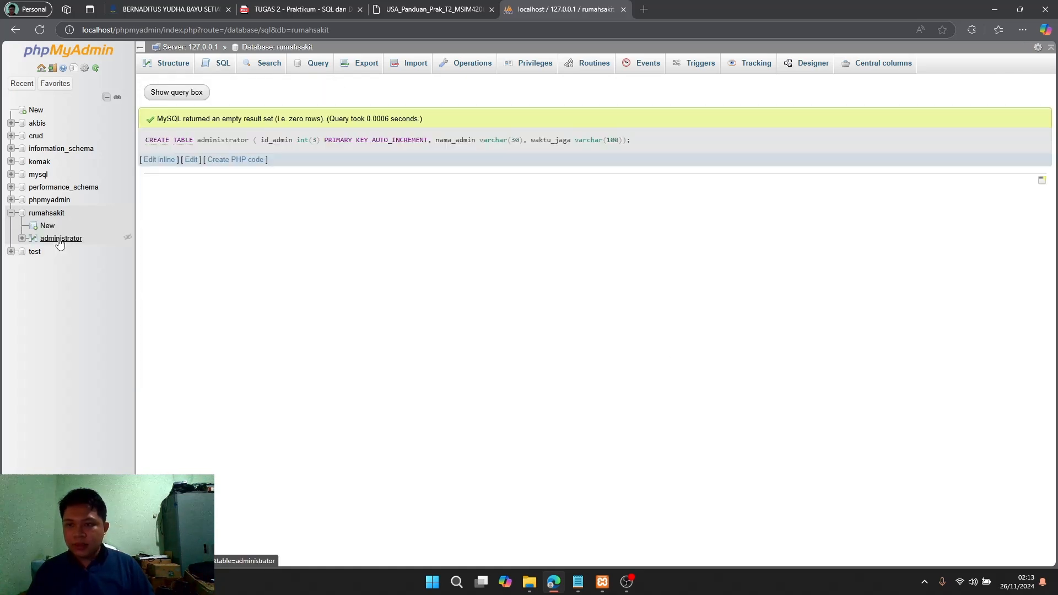
- Copy the CREATE TABLE dokter statement, with id_dokter int(3) as auto-increment primary key, from the Notepad notes and run it on rumahsakit
click(228, 65)
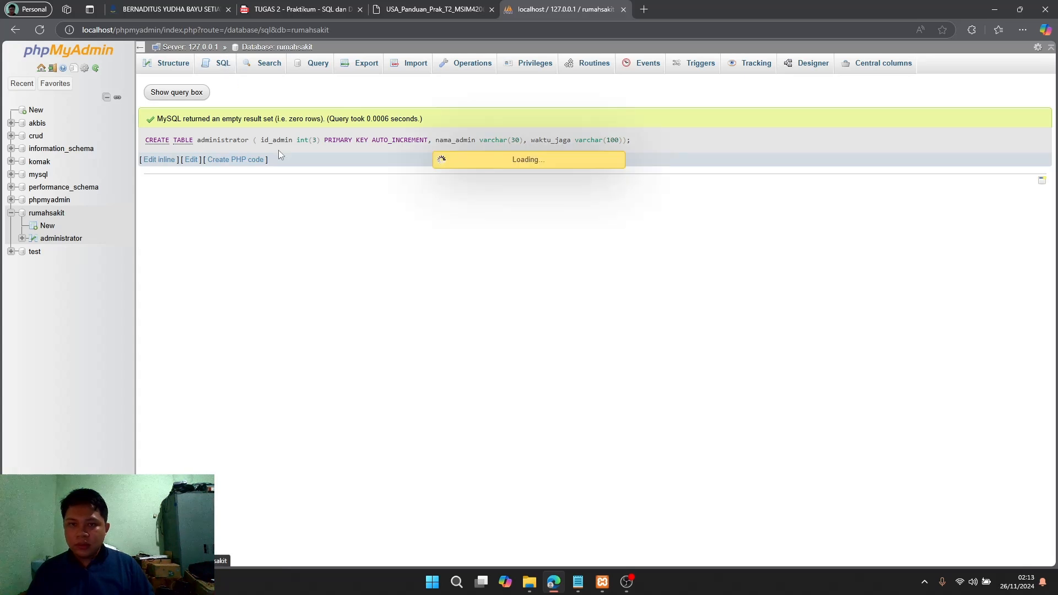
key(alt+Tab)
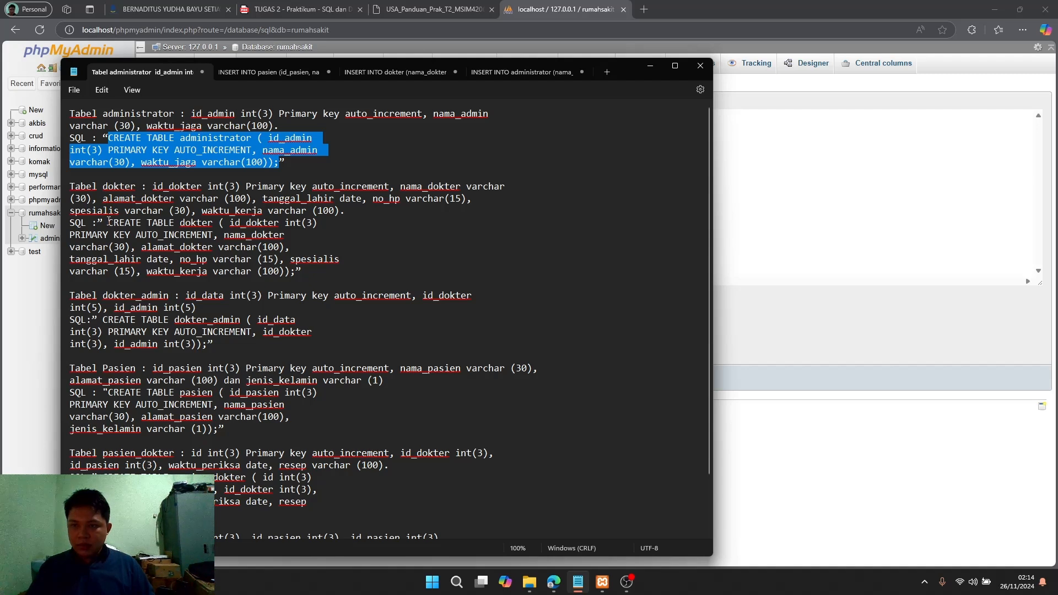
drag(108, 223, 295, 277)
key(ctrl+c)
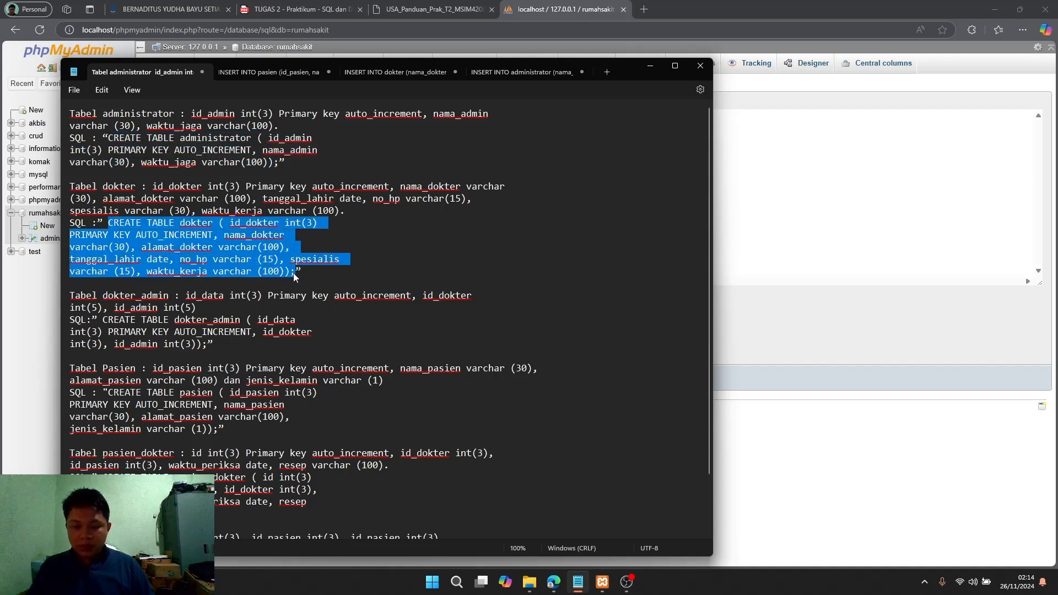
click(774, 236)
key(ctrl+v)
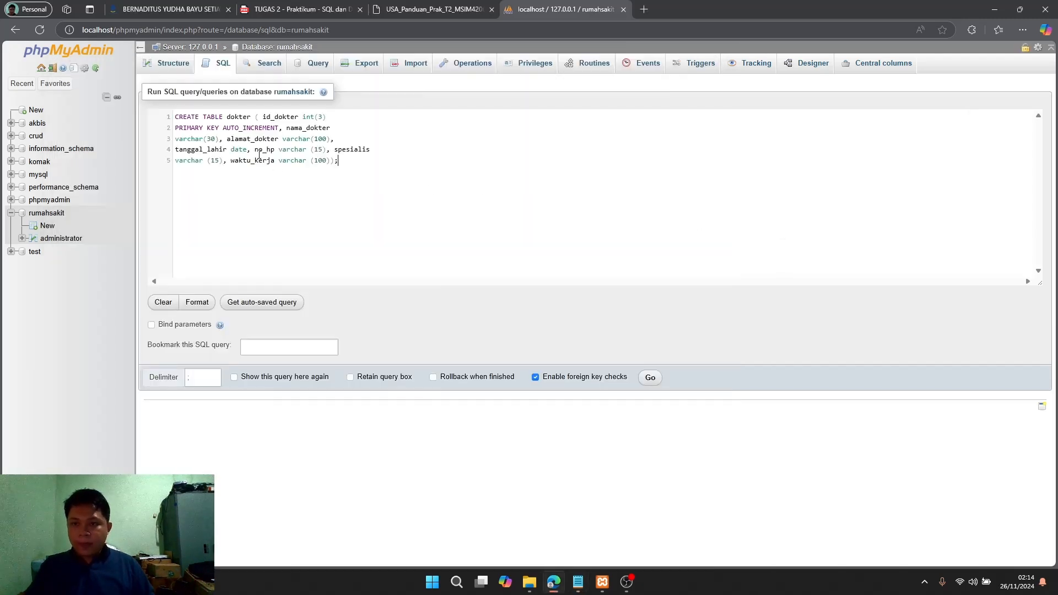
click(644, 382)
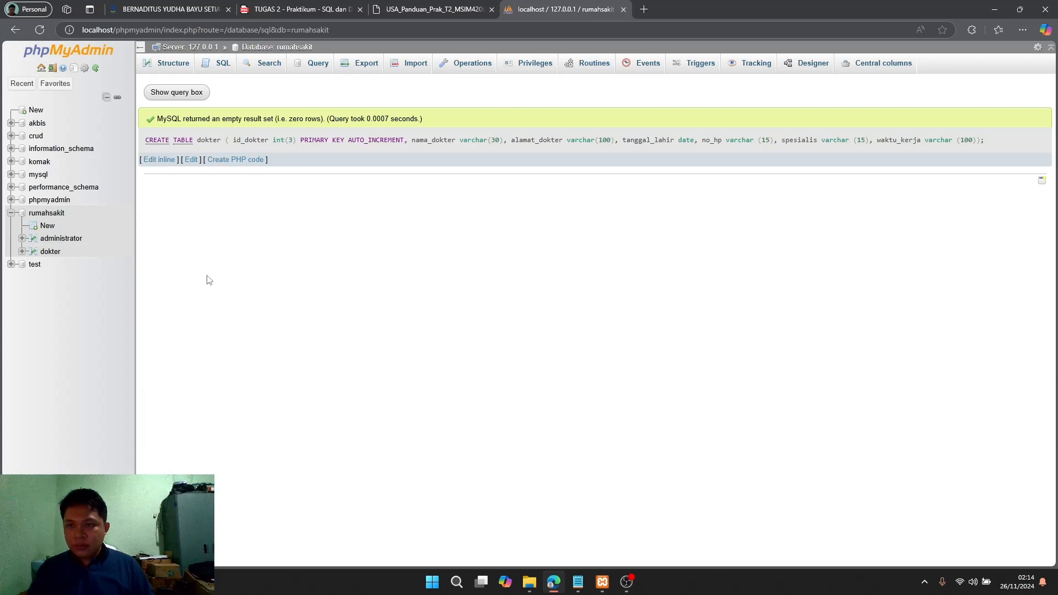
- Compare the created tables with the ERD in the TUGAS 2 PDF and open the administrator table to check its columns
mouse_move(580, 581)
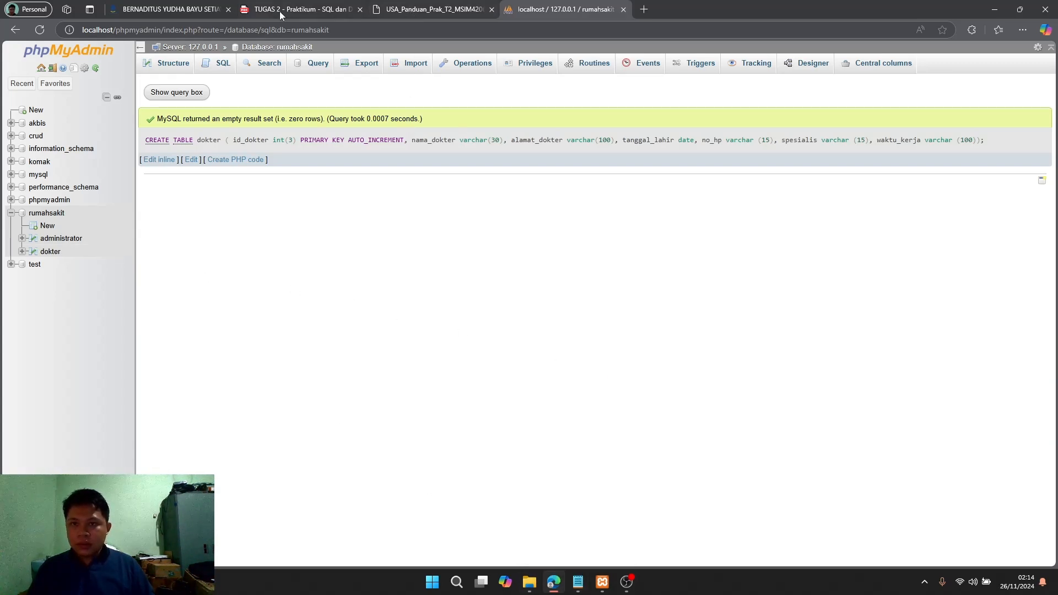
click(300, 10)
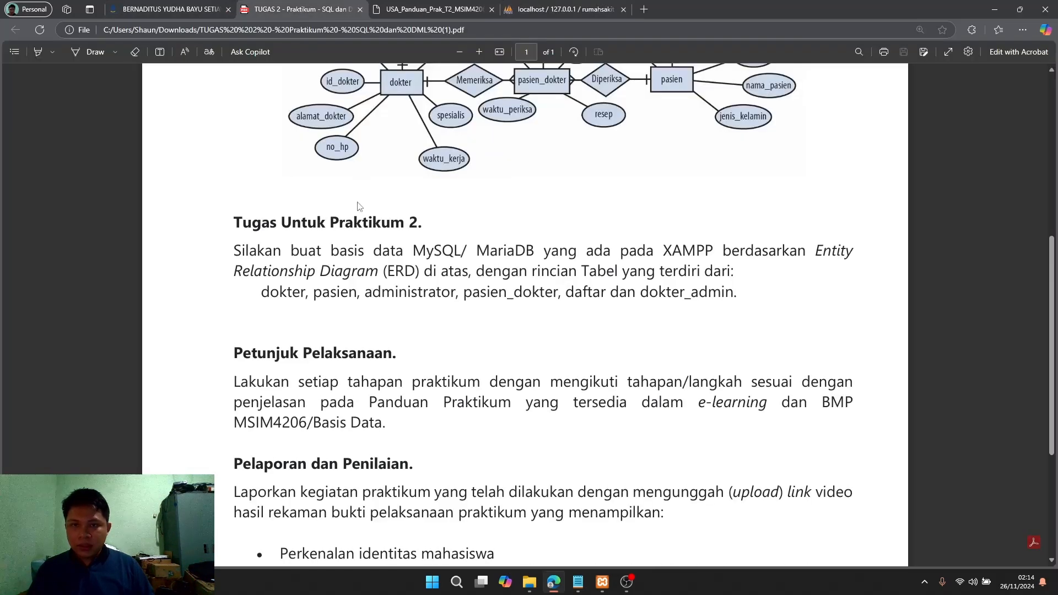
scroll(381, 192, up, 3)
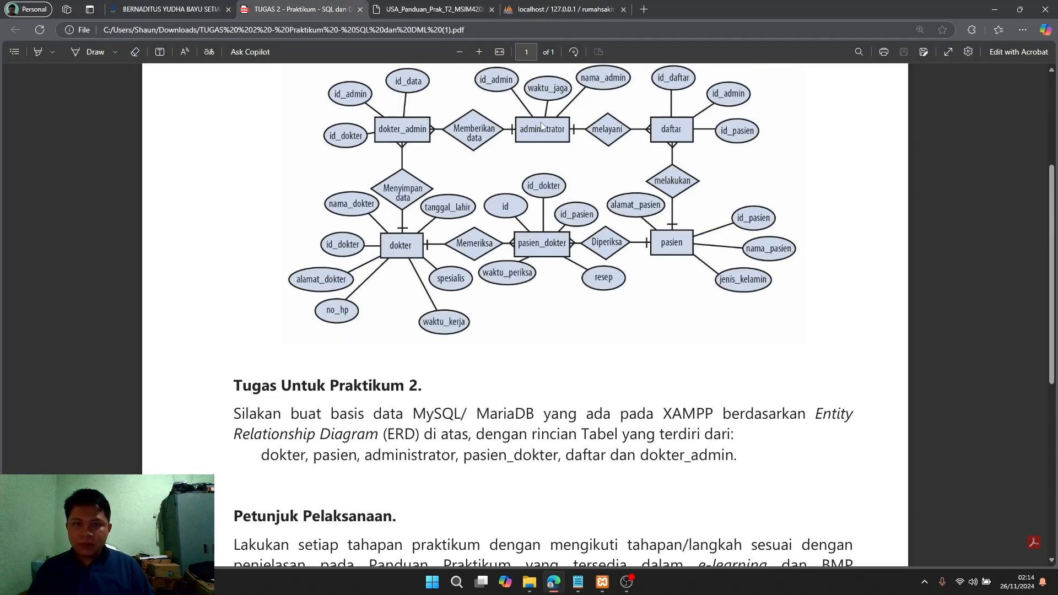
click(553, 10)
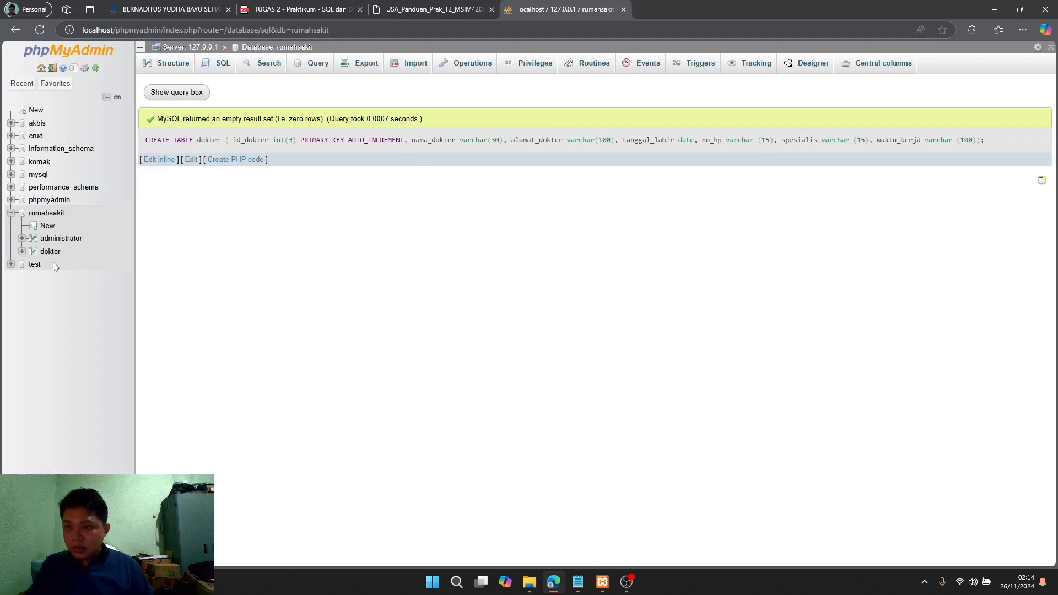
click(300, 10)
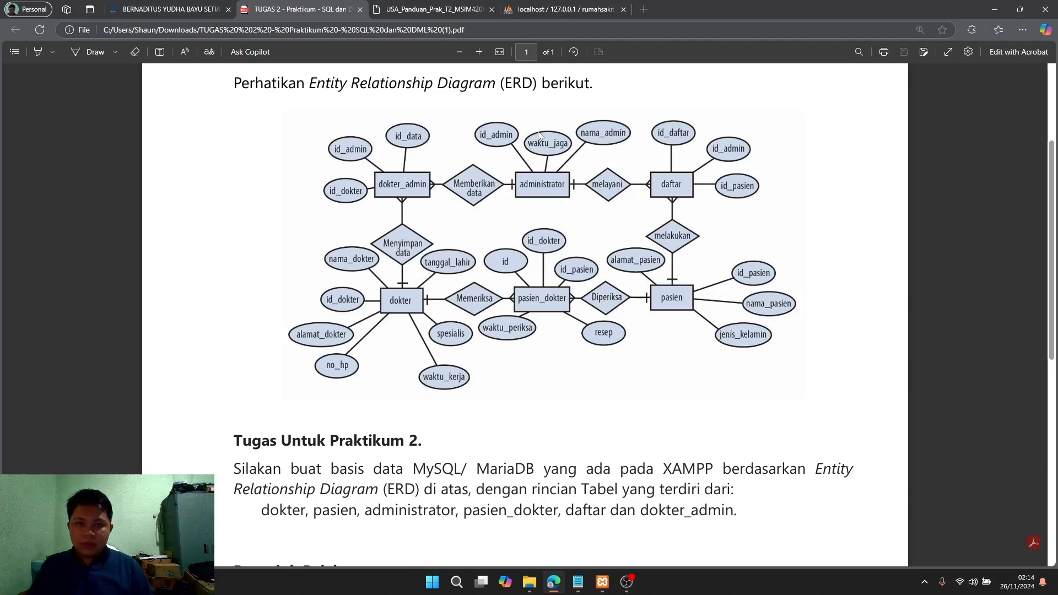
click(562, 10)
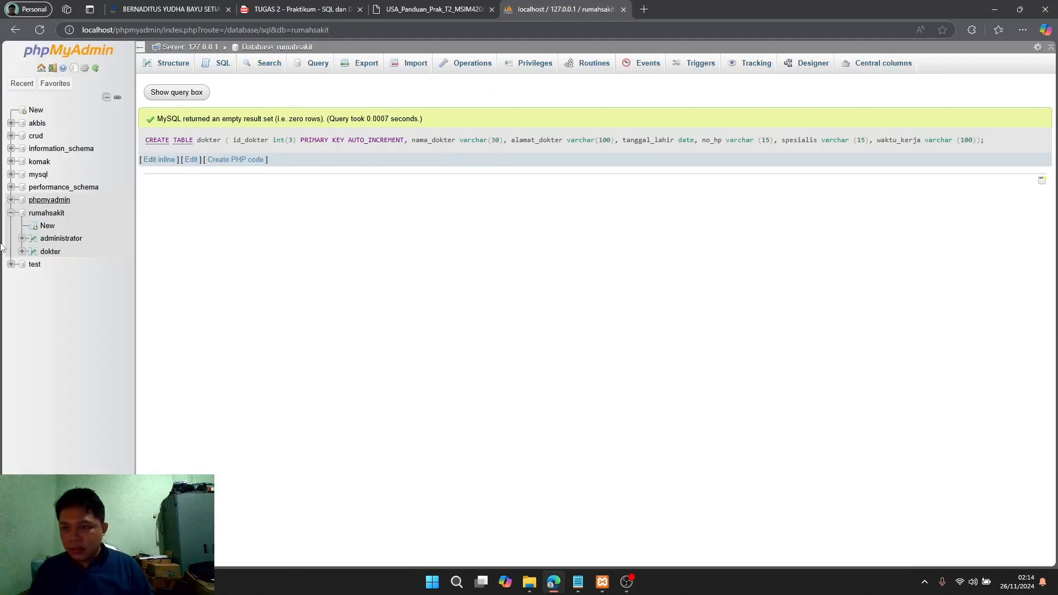
click(75, 241)
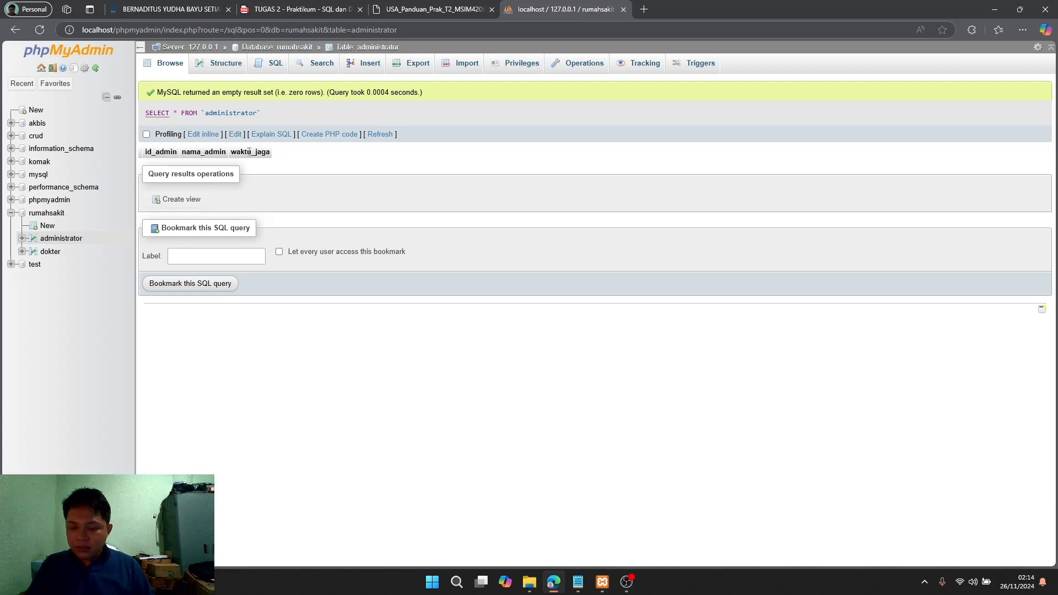
- Compare the administrator table's columns with the ERD in the TUGAS 2 PDF and examine the table's structure
click(297, 10)
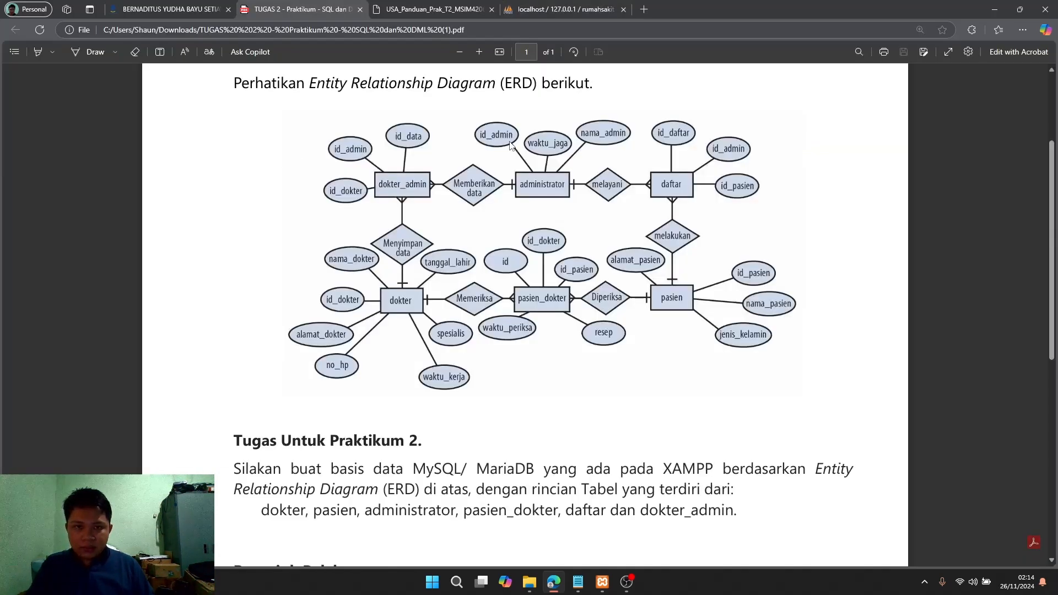
click(551, 10)
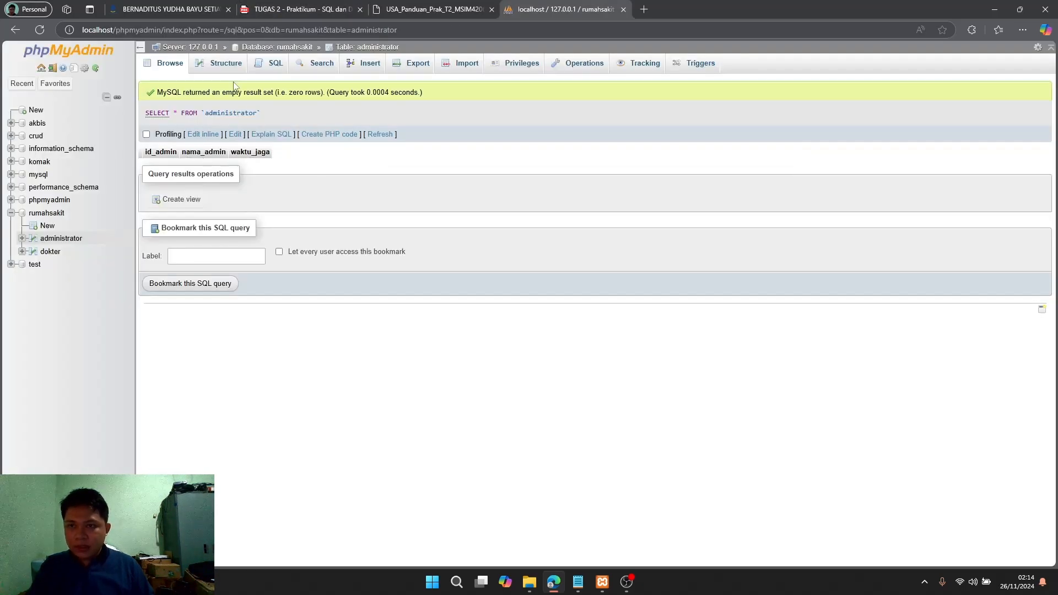
click(232, 63)
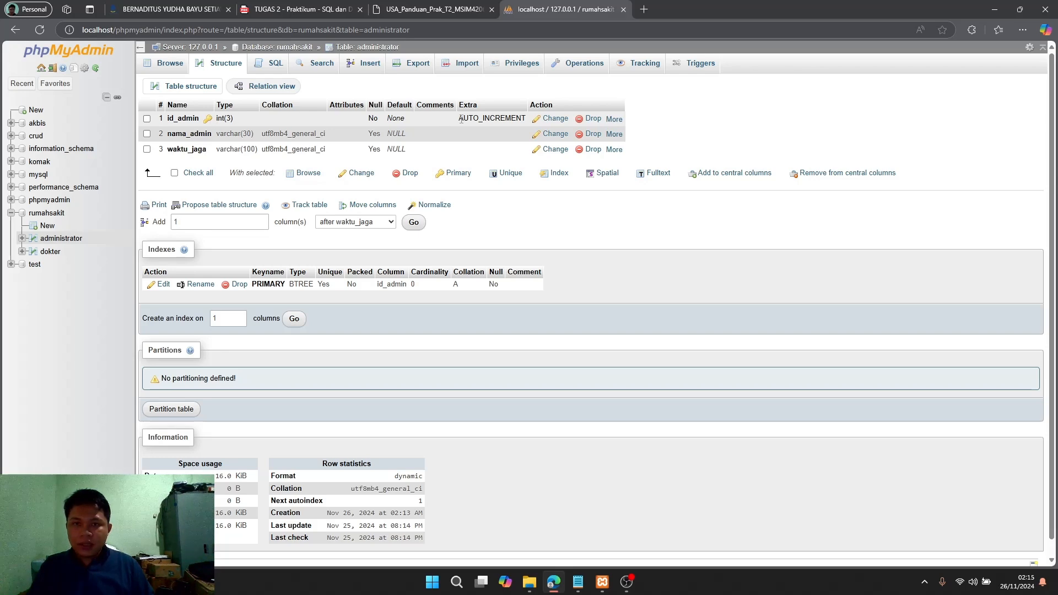
click(315, 9)
key(alt+Tab)
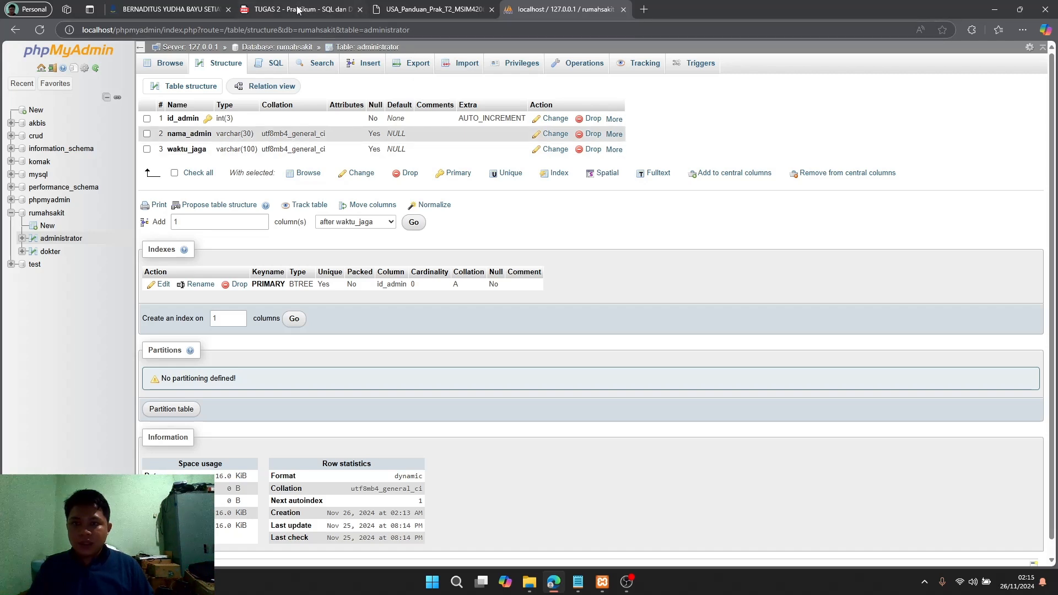
click(274, 68)
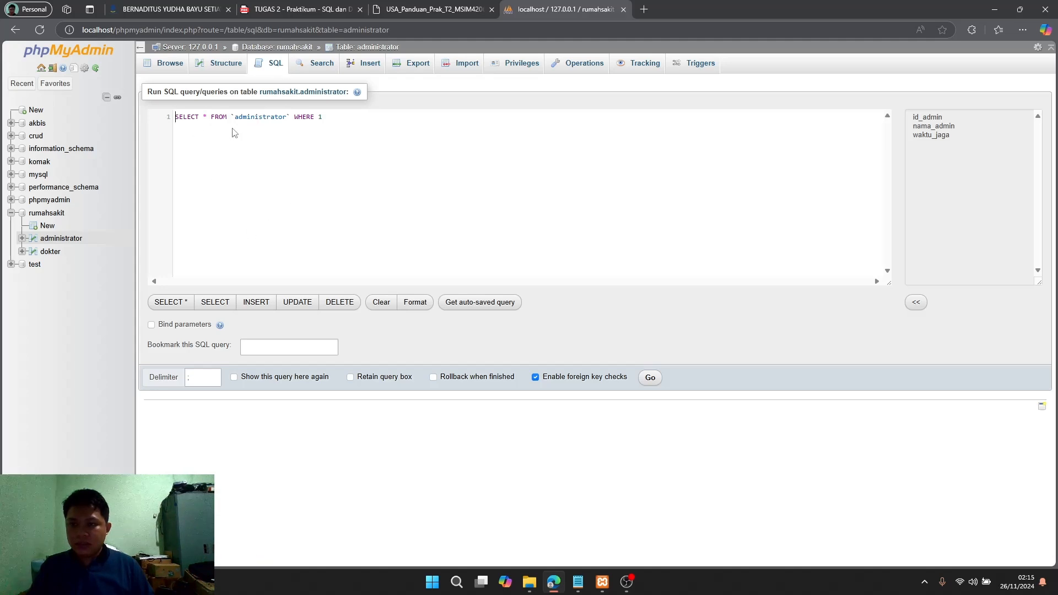
- Copy the CREATE TABLE dokter_admin statement, with id_data, id_dokter and id_admin, from the Notepad notes and run it on the rumahsakit database
click(54, 215)
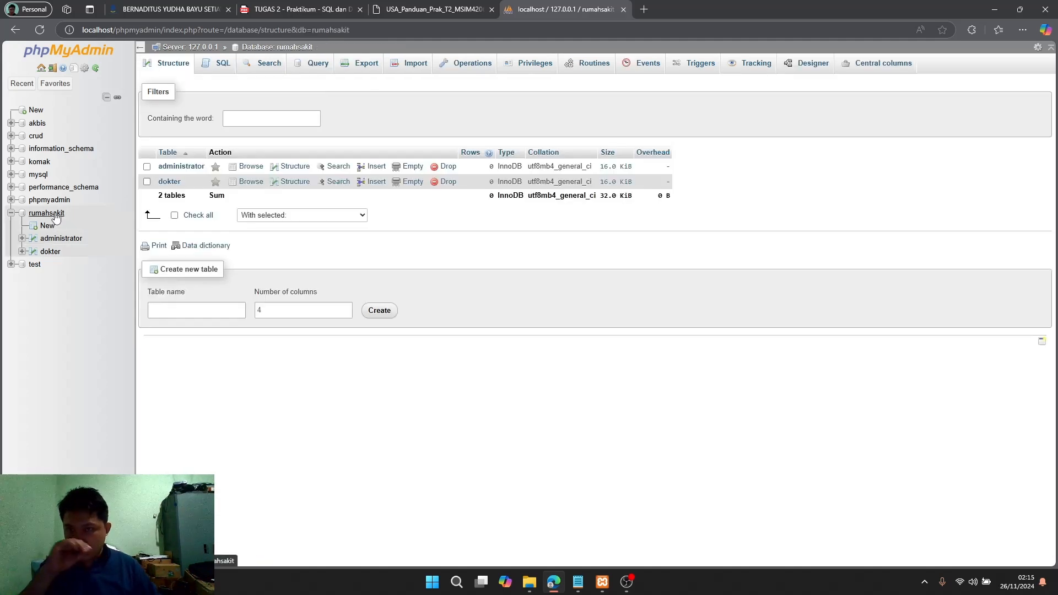
click(222, 76)
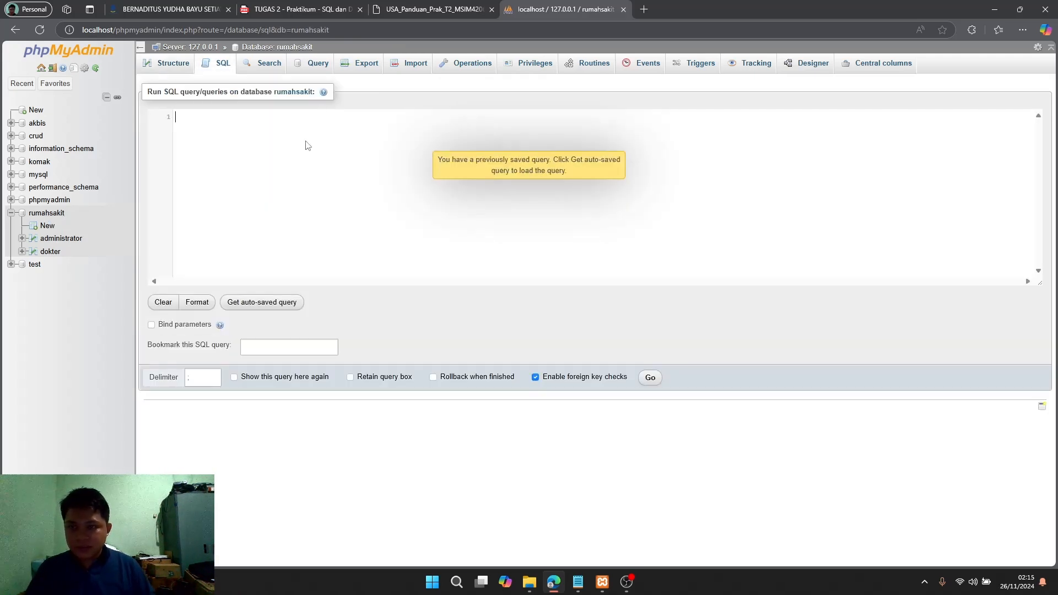
key(alt+Tab)
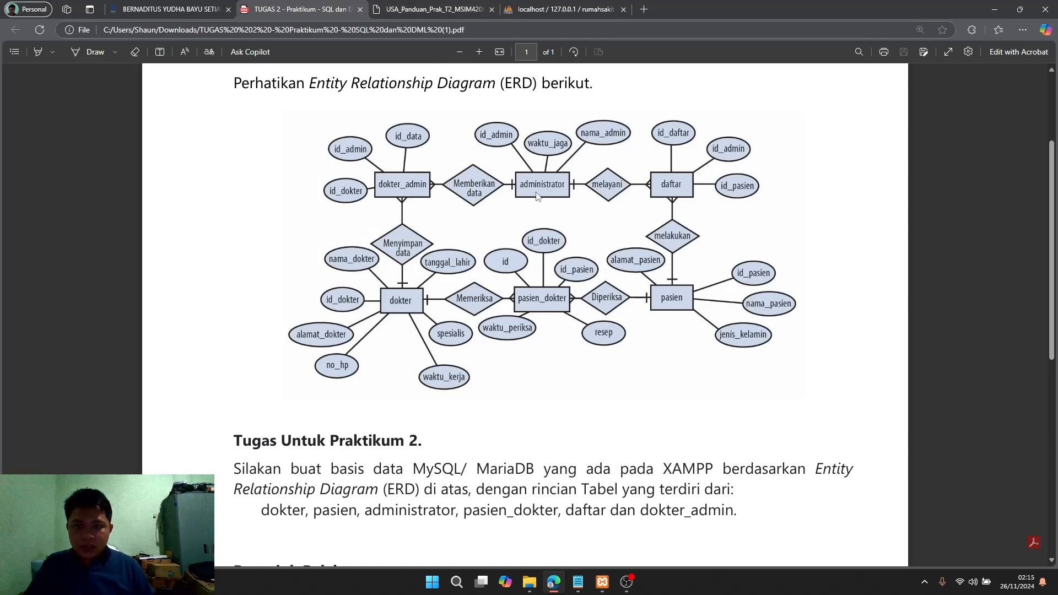
key(alt+Tab)
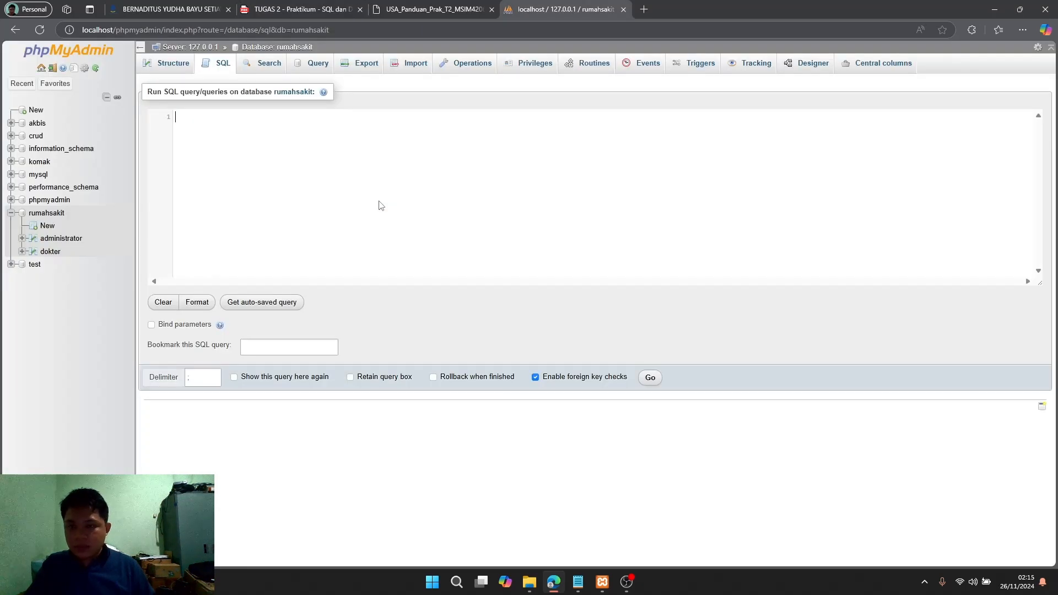
click(577, 581)
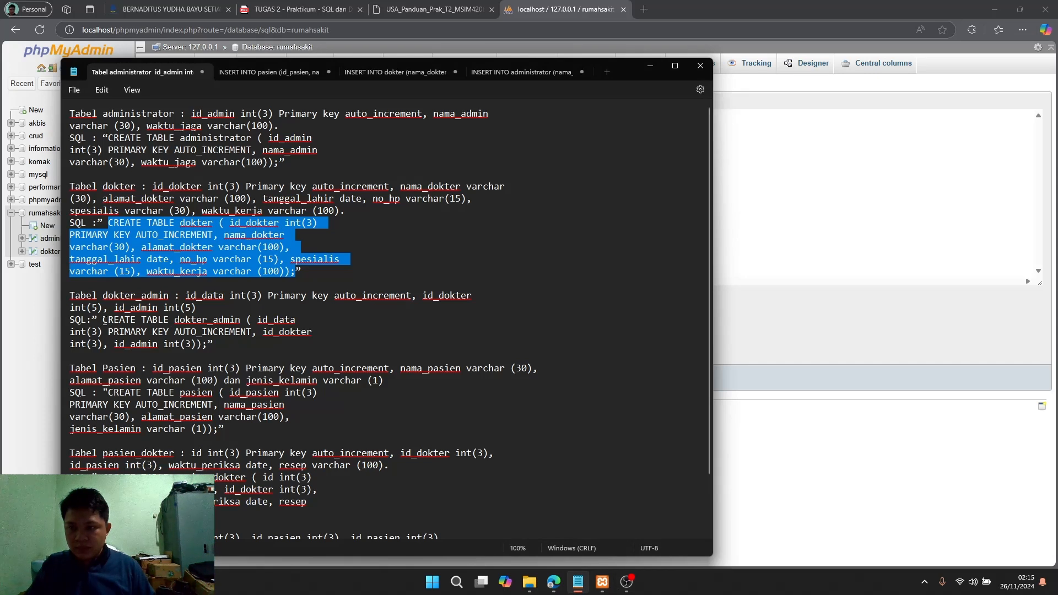
drag(103, 320, 201, 349)
key(ctrl+c)
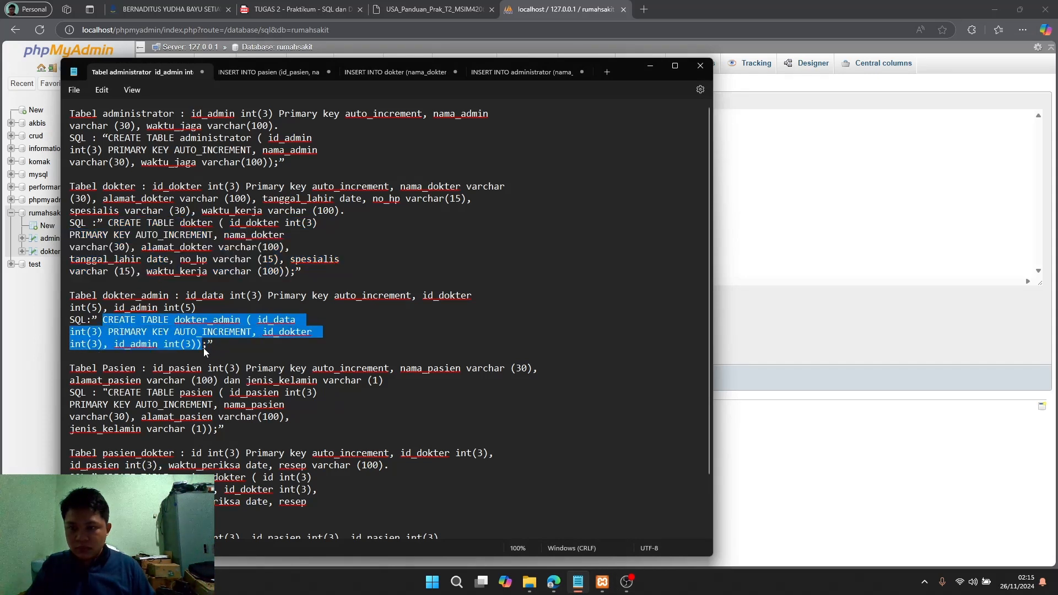
right_click(216, 331)
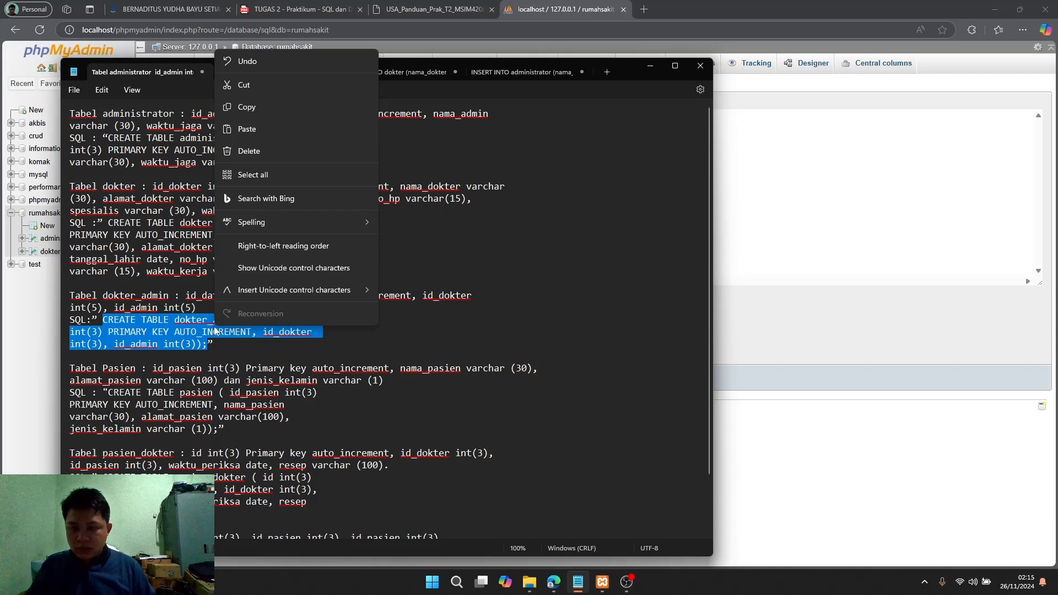
click(263, 113)
click(808, 215)
key(ctrl+v)
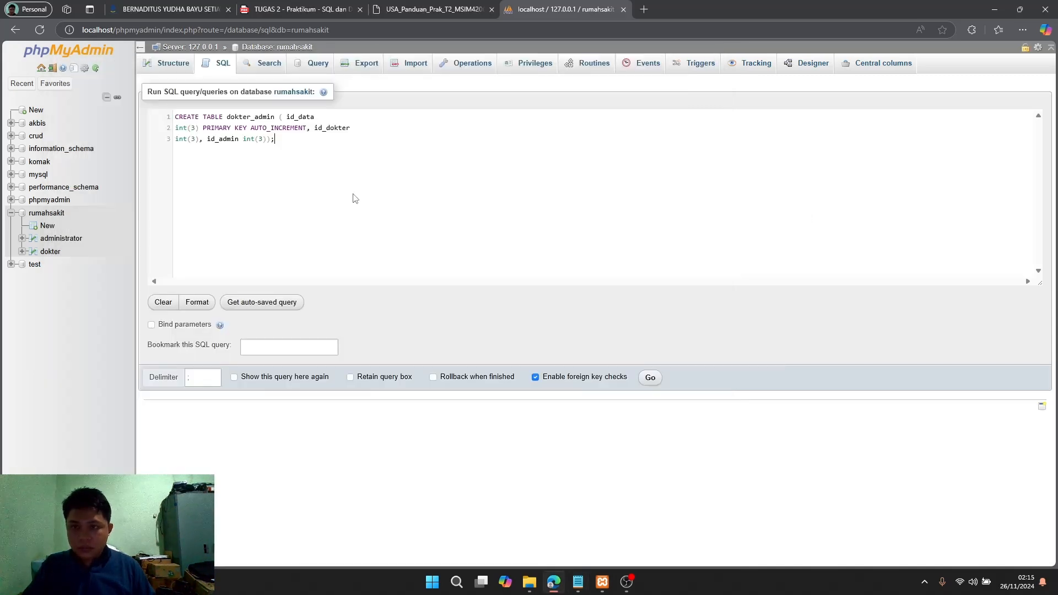
click(651, 378)
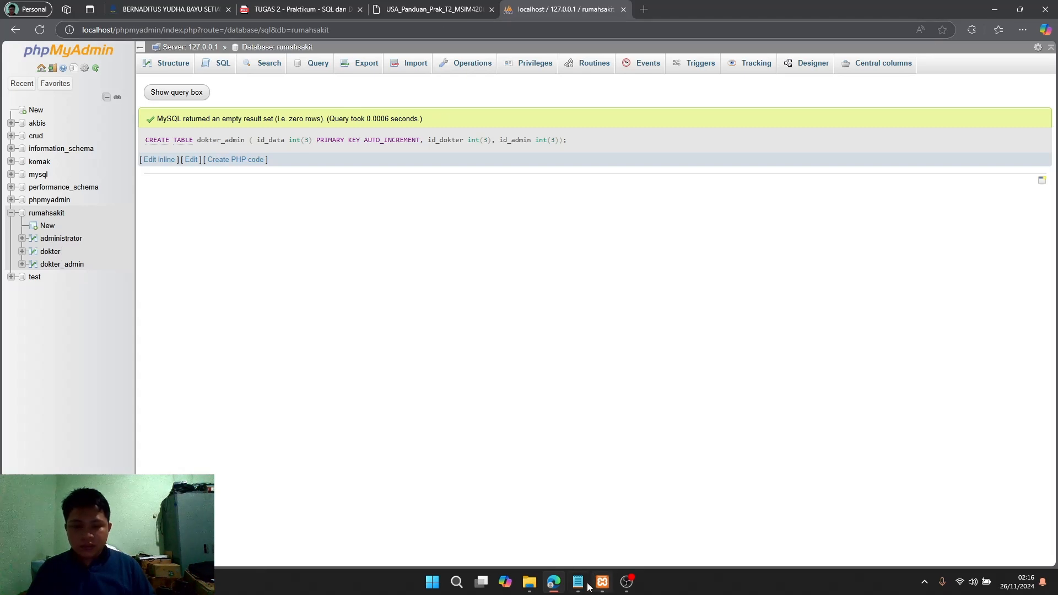
- Copy the CREATE TABLE daftar statement, with id_daftar, id_pasien and id_admin, from the notes, run it on rumahsakit and recheck the ERD
click(580, 521)
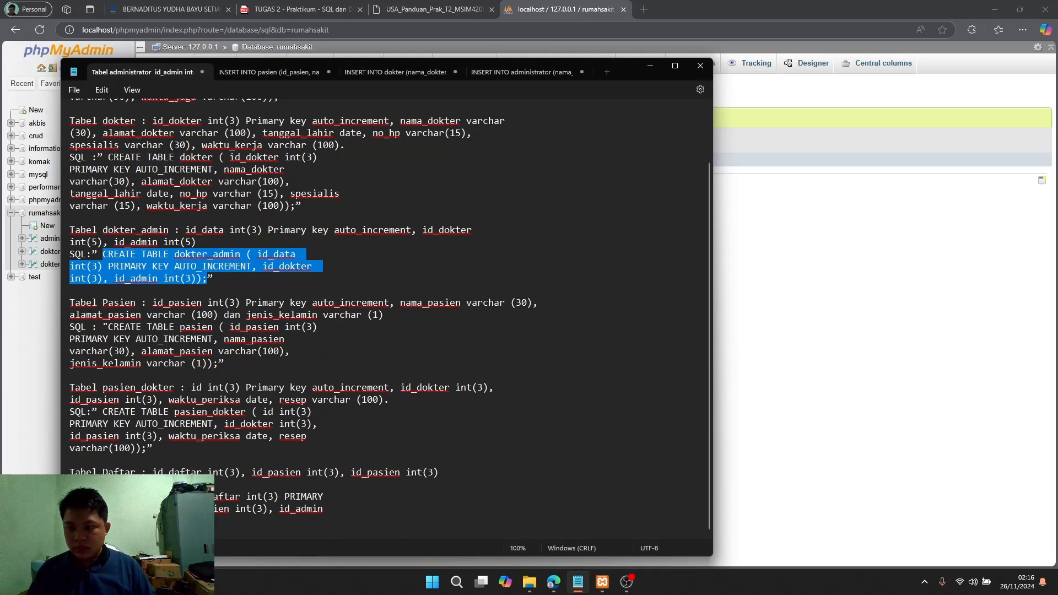
drag(69, 497, 114, 521)
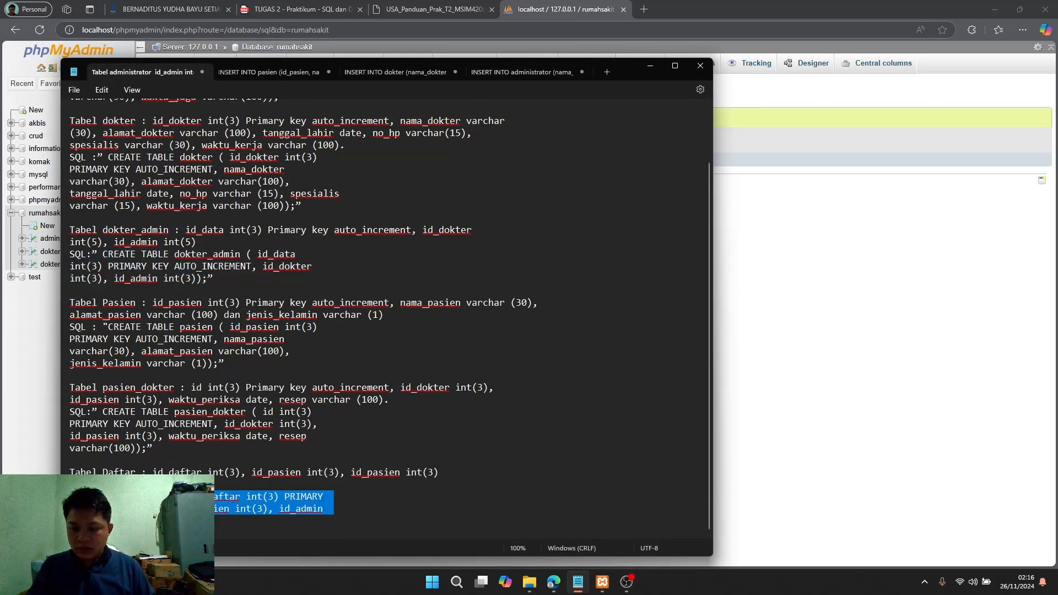
key(alt+Tab)
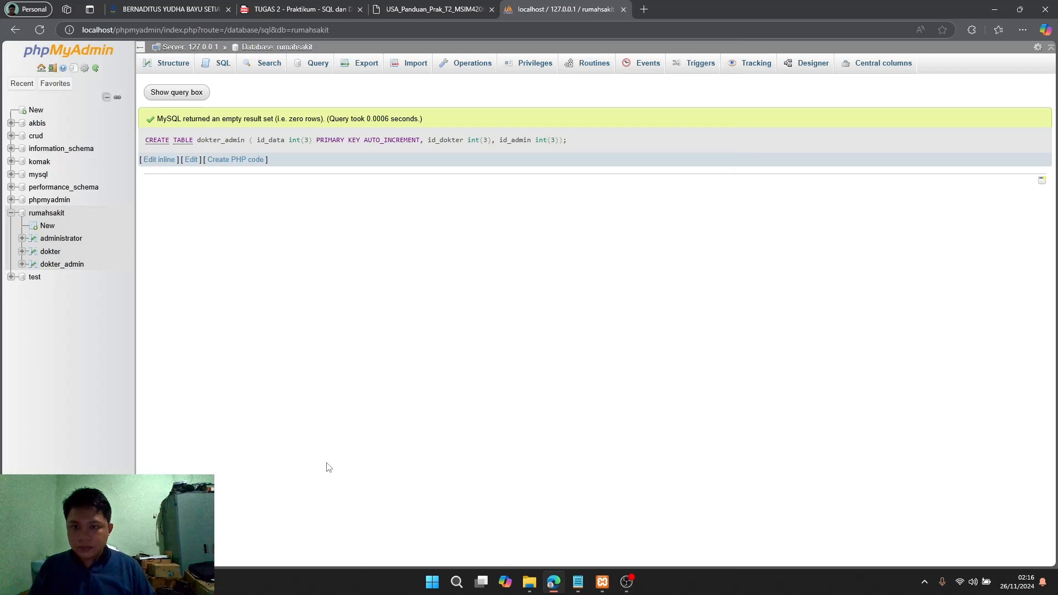
click(219, 74)
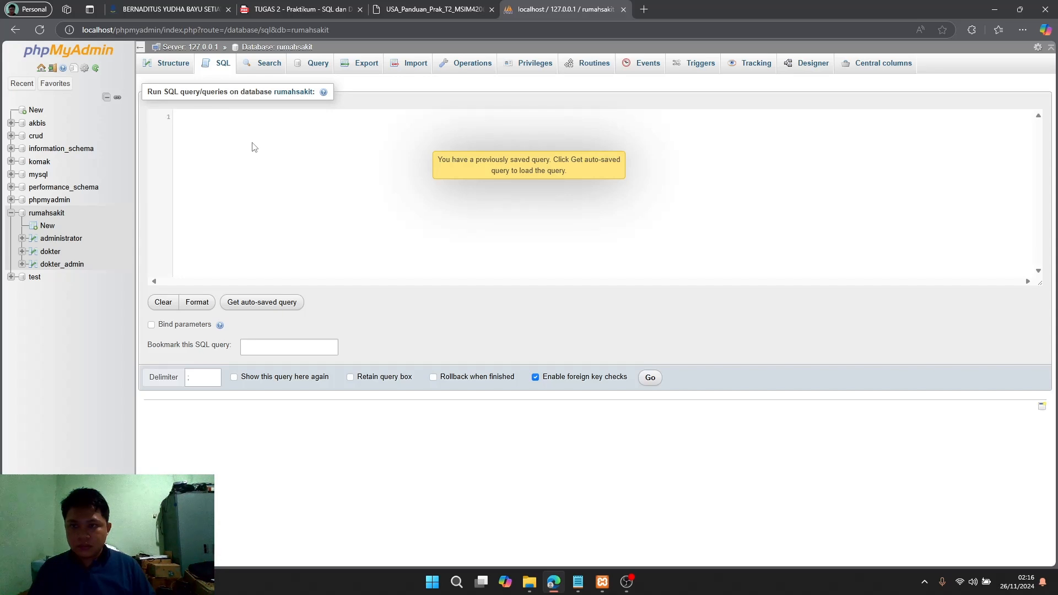
text(CREATE TABLE daftar ( id_daftar int(3) PRIMARY KEY AUTO_INCREMENT, id_pasien int(3), id_admin int(3));)
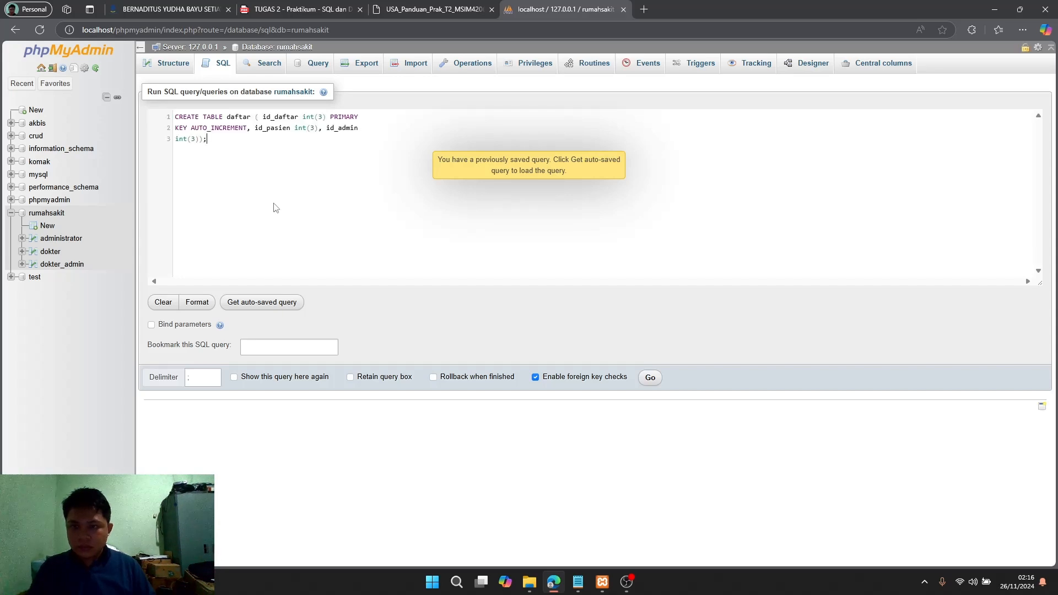
click(650, 377)
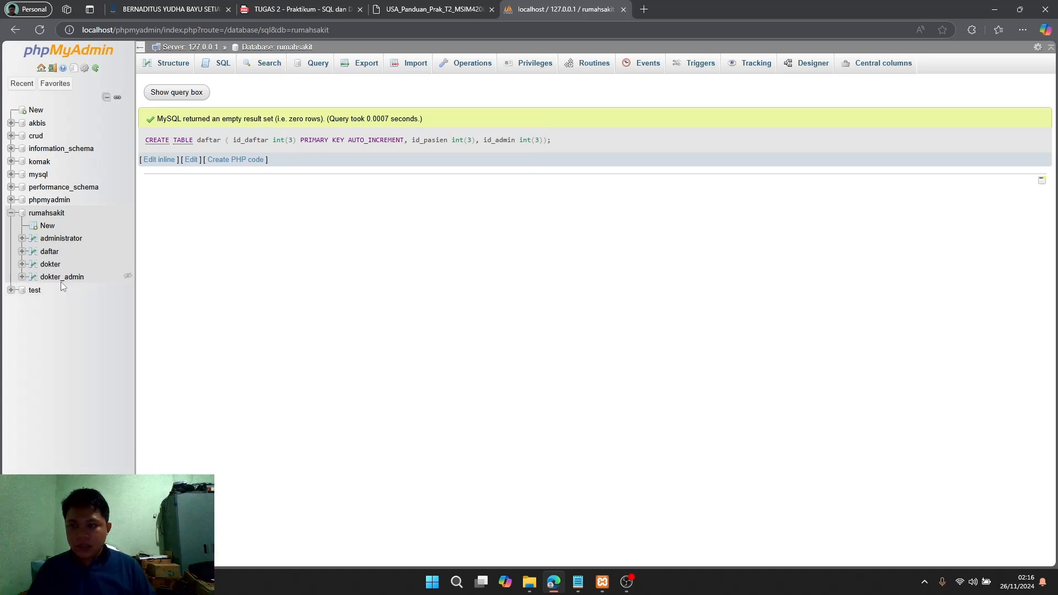
click(291, 10)
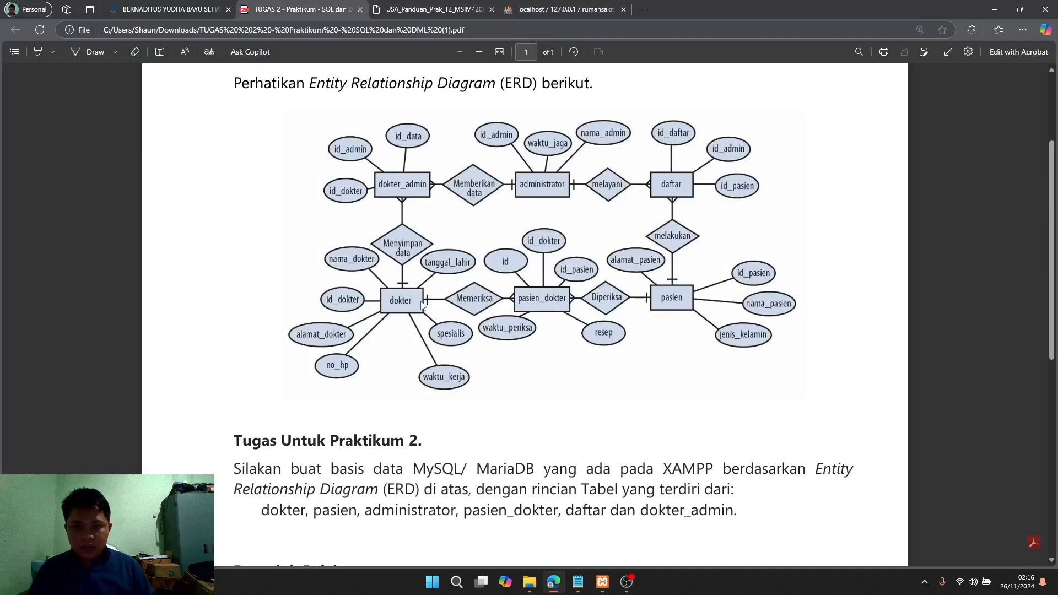
key(alt+Tab)
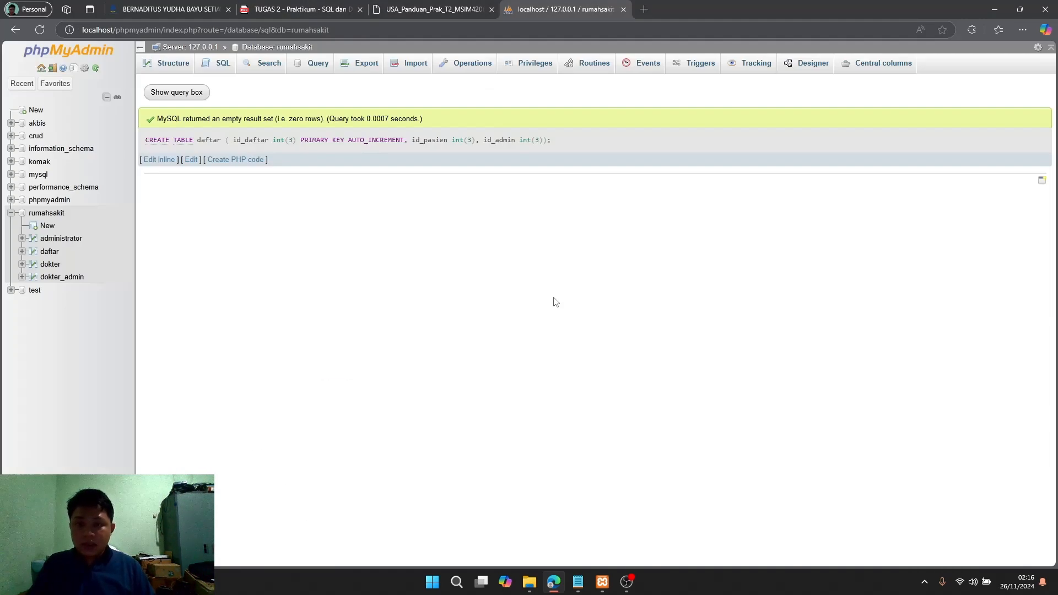
- Copy the CREATE TABLE pasien statement, with id_pasien, nama_pasien, alamat_pasien and jenis_kelamin, from the notes into the rumahsakit query editor
click(578, 583)
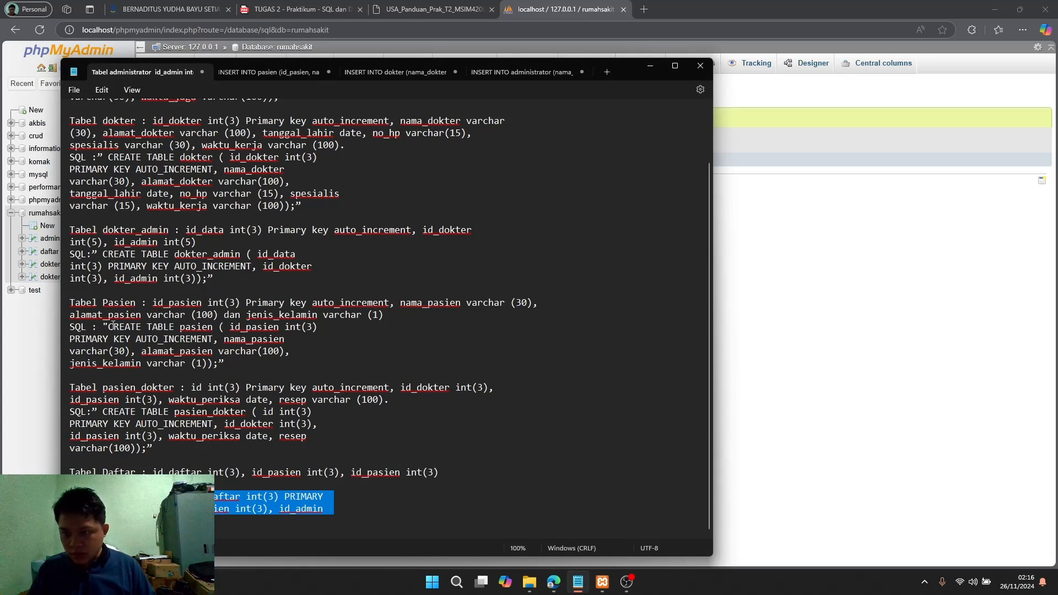
drag(109, 326, 220, 370)
key(ctrl+c)
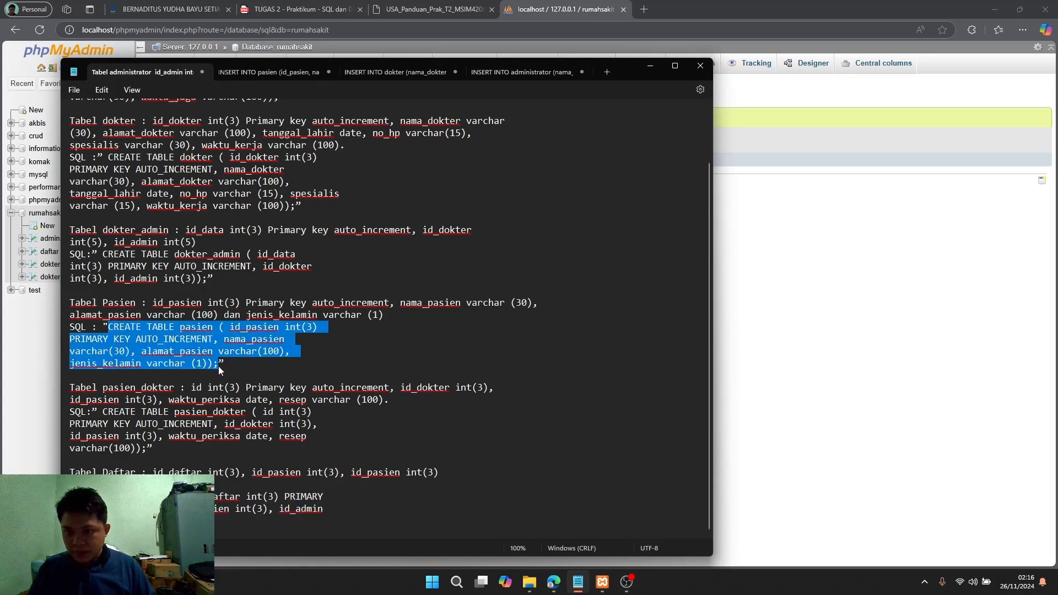
key(alt+Tab)
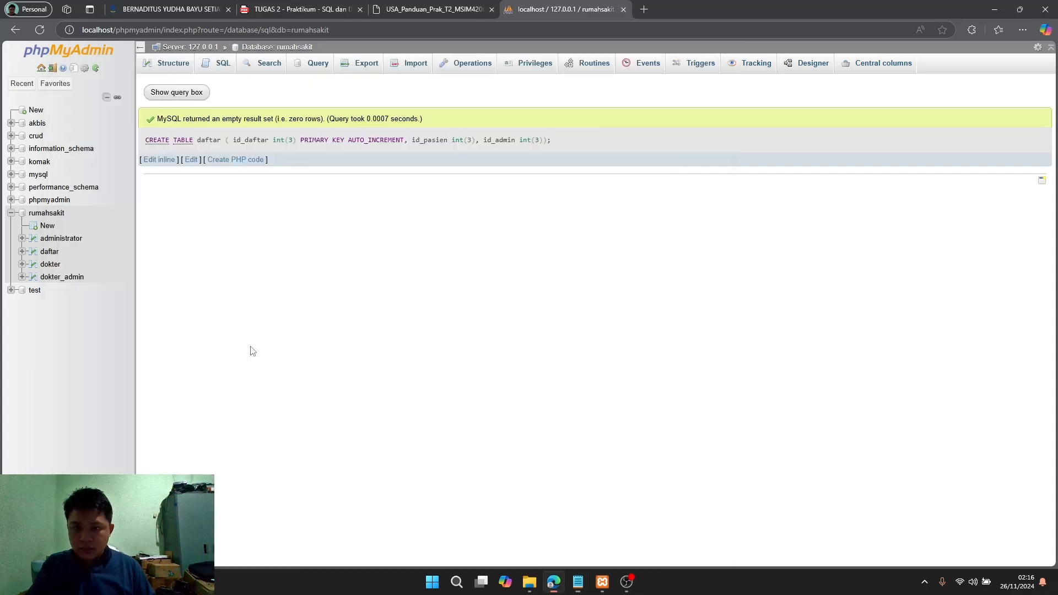
click(219, 65)
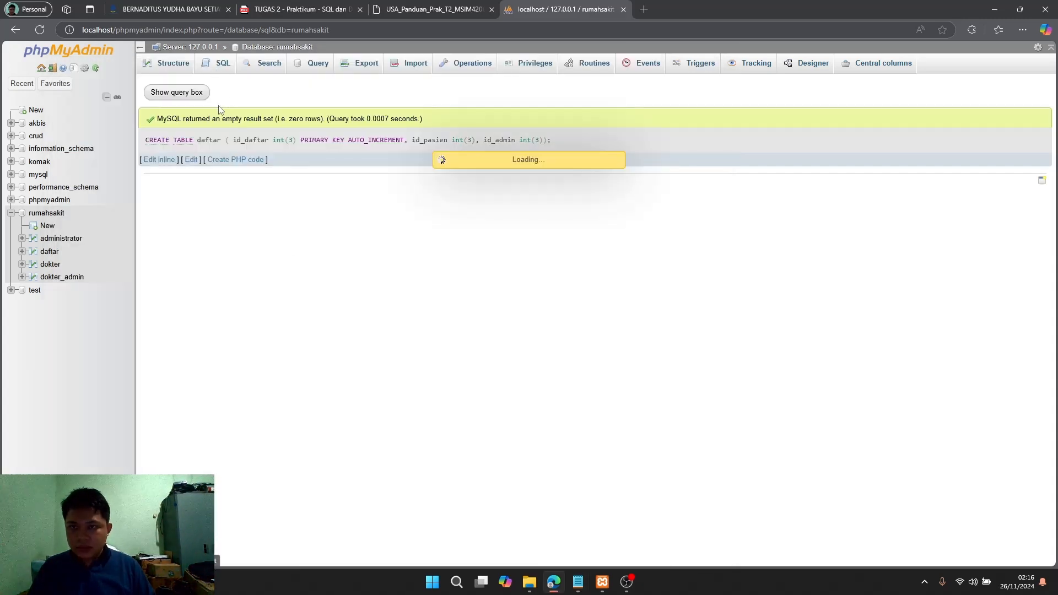
key(ctrl+v)
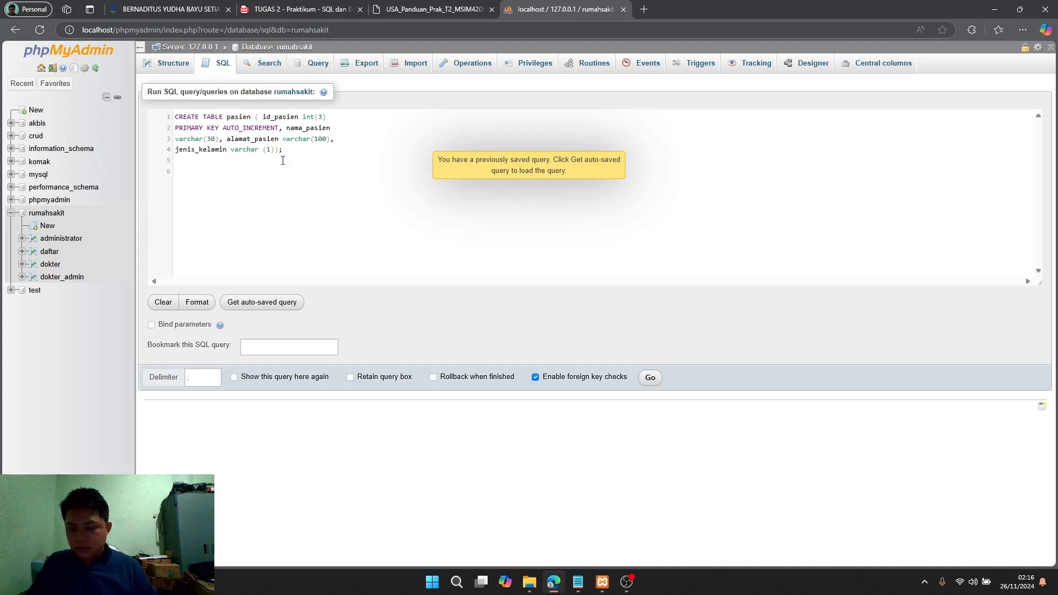
- Add the notes' CREATE TABLE pasien_dokter statement below the pasien statement in the query editor and run both on rumahsakit
key(alt+Tab)
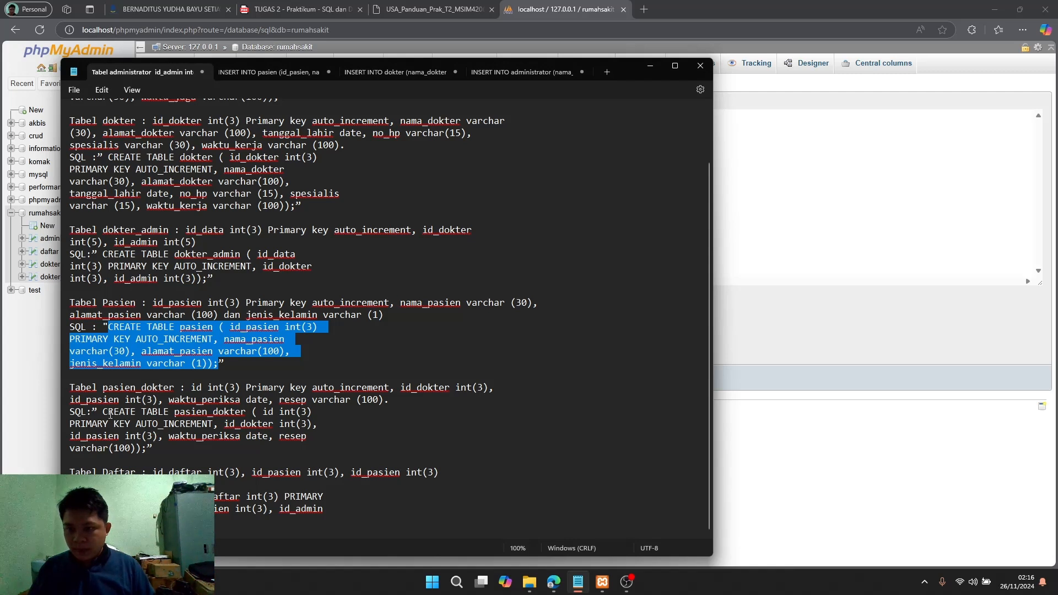
drag(103, 412, 150, 448)
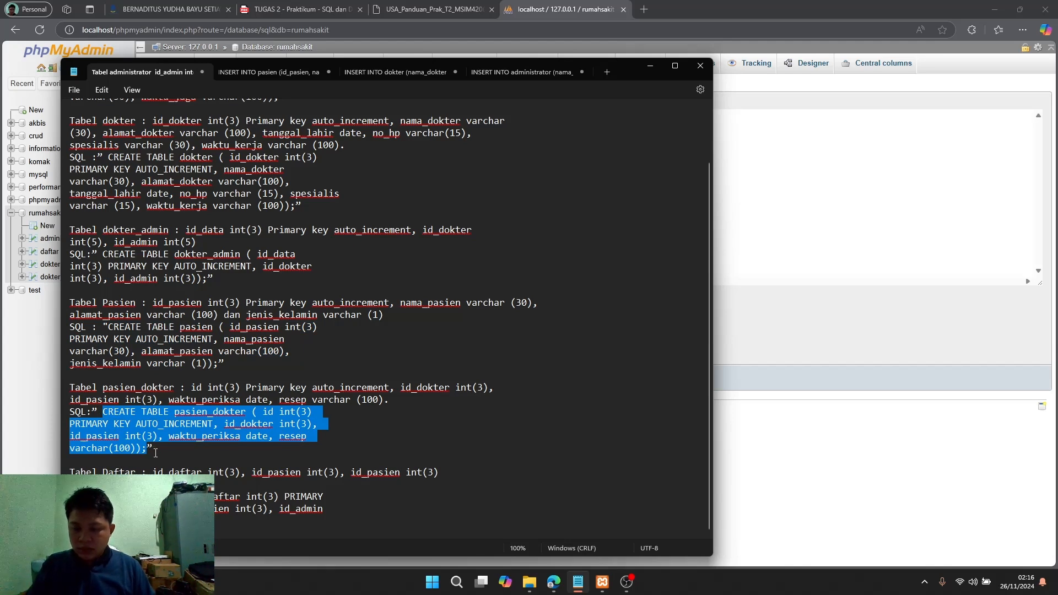
key(ctrl+c)
key(alt+Tab)
click(219, 187)
key(ctrl+v)
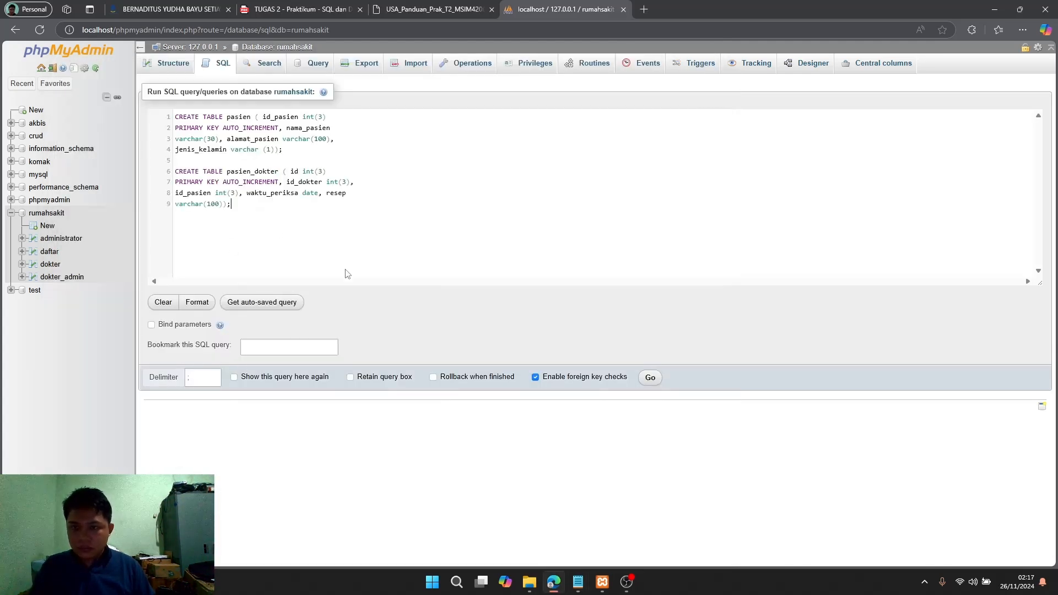
click(649, 377)
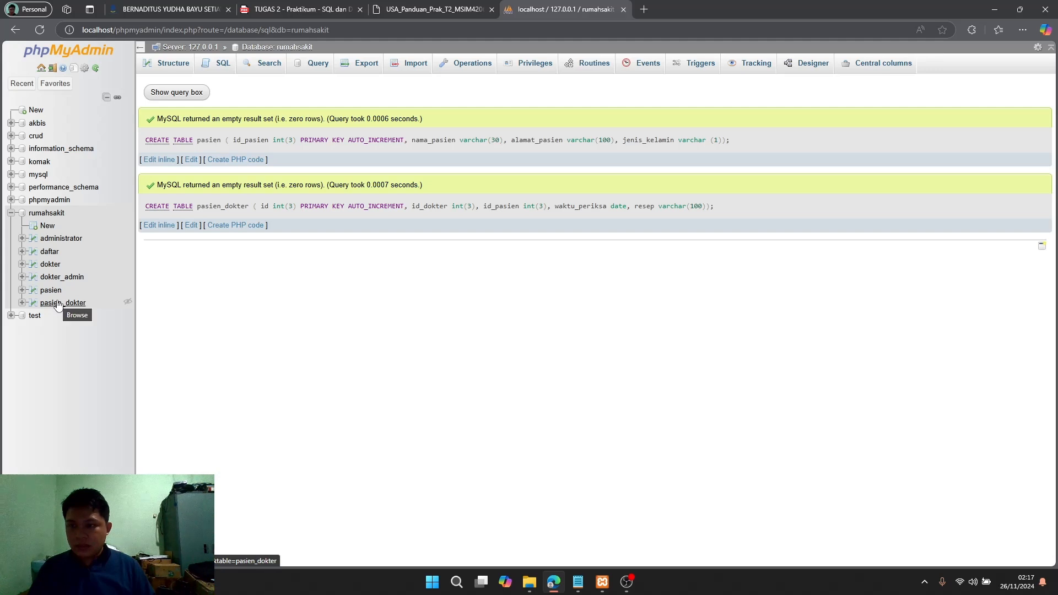
- Recheck the table notes and find the foreign key settings in Gambar 20 of the practicum guide PDF
key(alt+Tab)
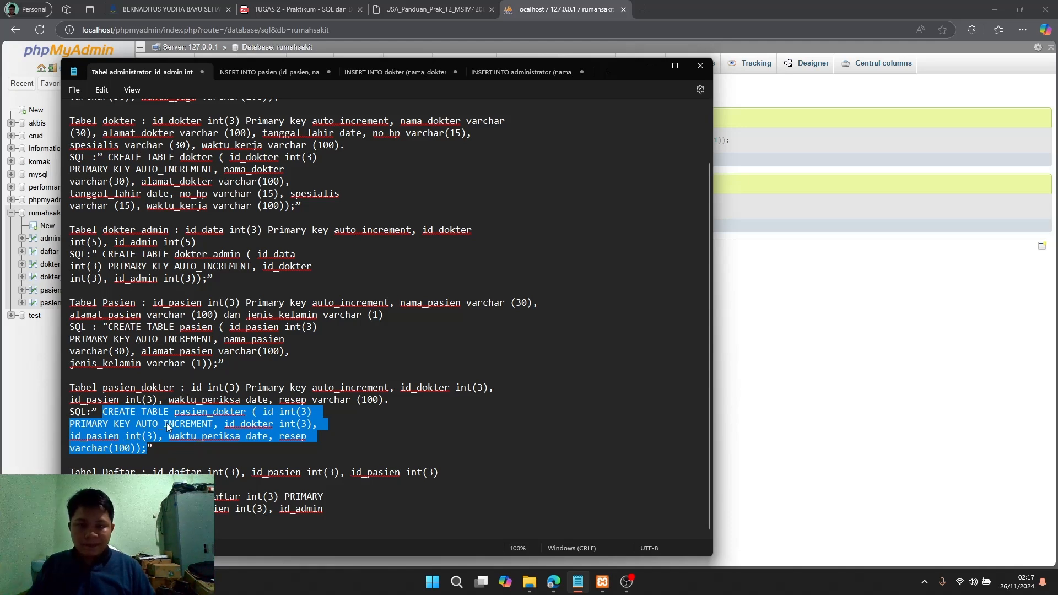
click(822, 212)
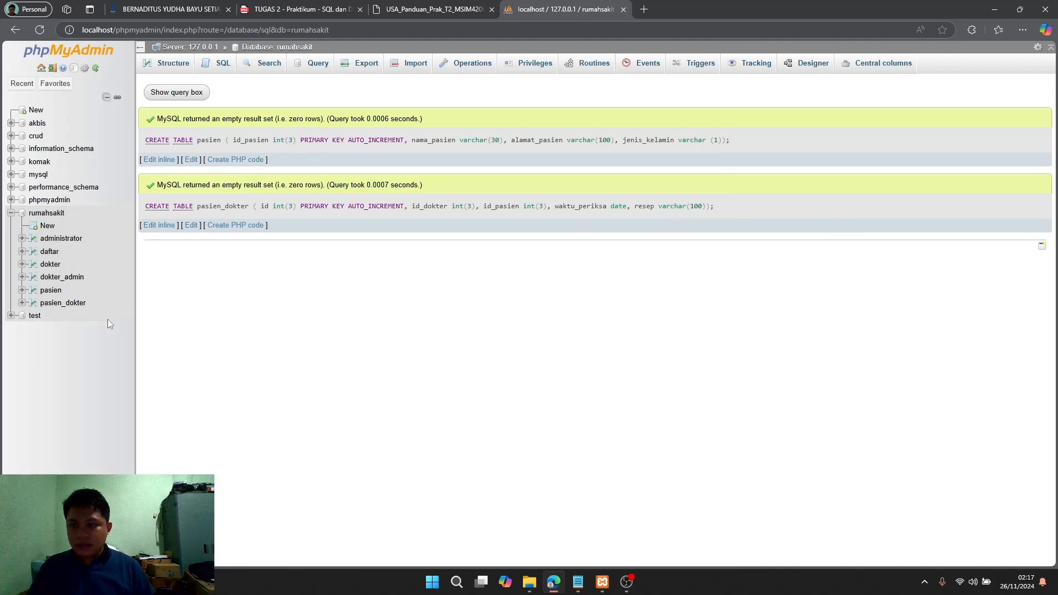
click(420, 12)
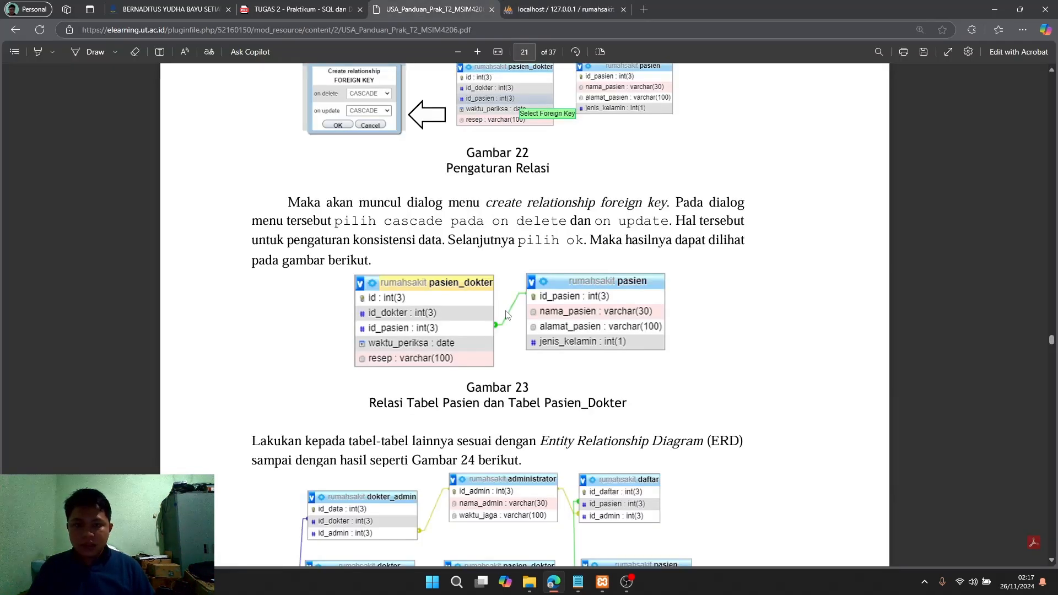
scroll(502, 312, up, 15)
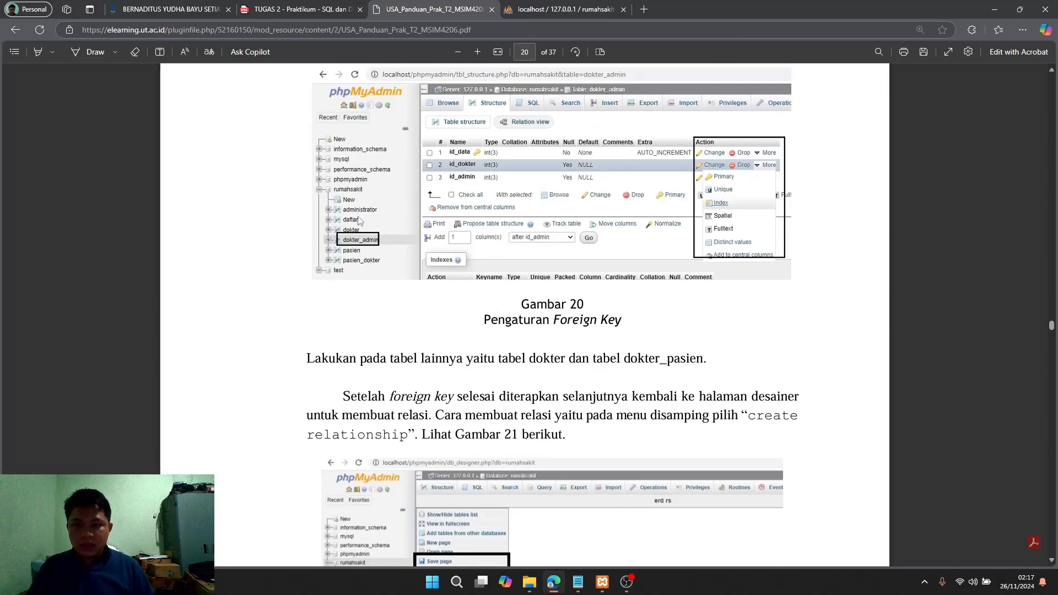
- Review the guide's foreign key list and Gambar 18, and open the list of tables in the rumahsakit database
scroll(359, 219, up, 10)
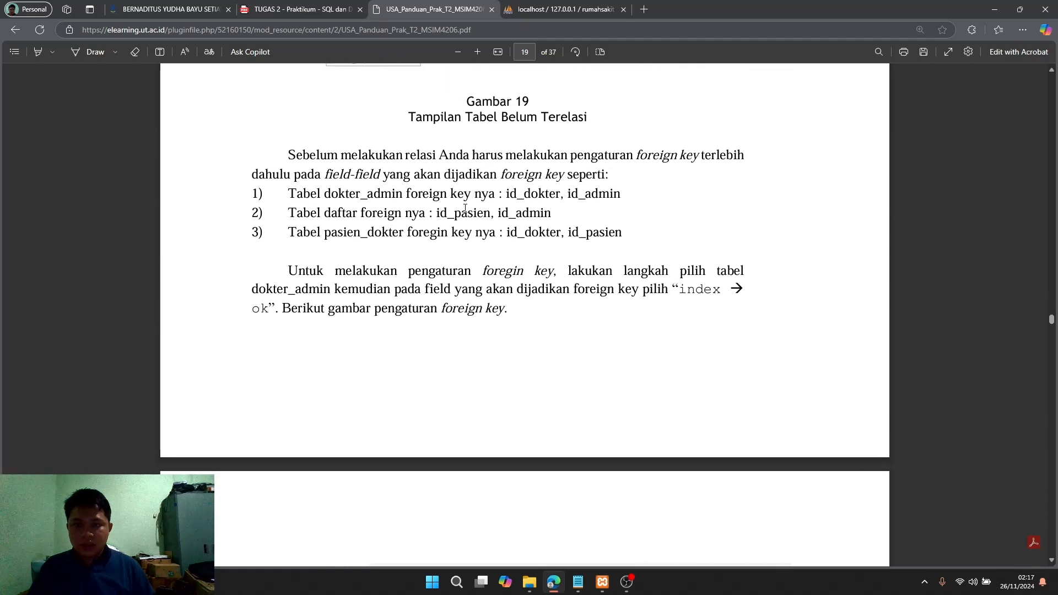
scroll(465, 208, up, 6)
scroll(465, 209, up, 7)
scroll(397, 273, down, 4)
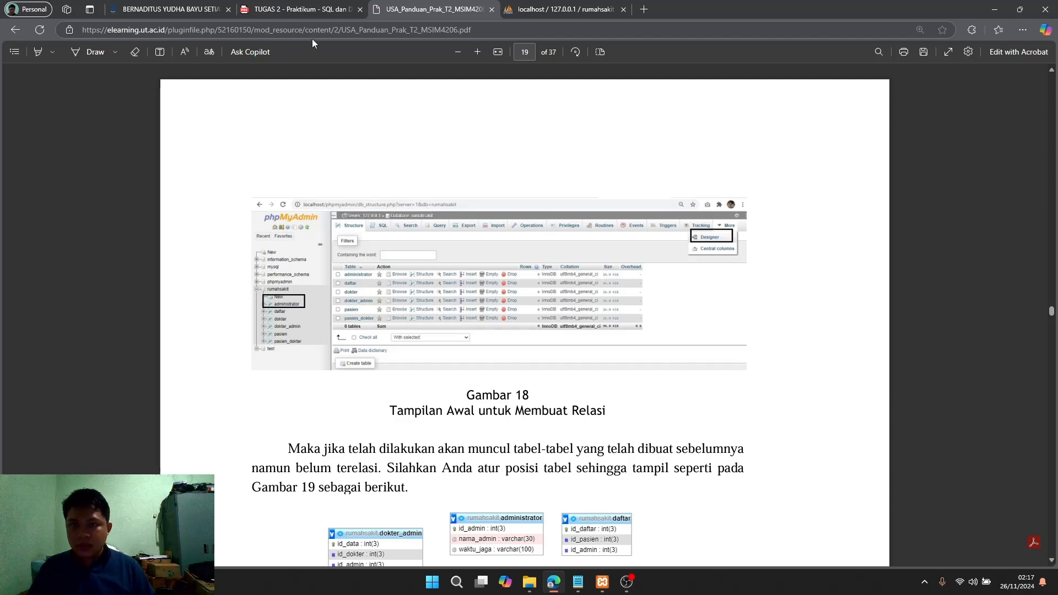
click(555, 9)
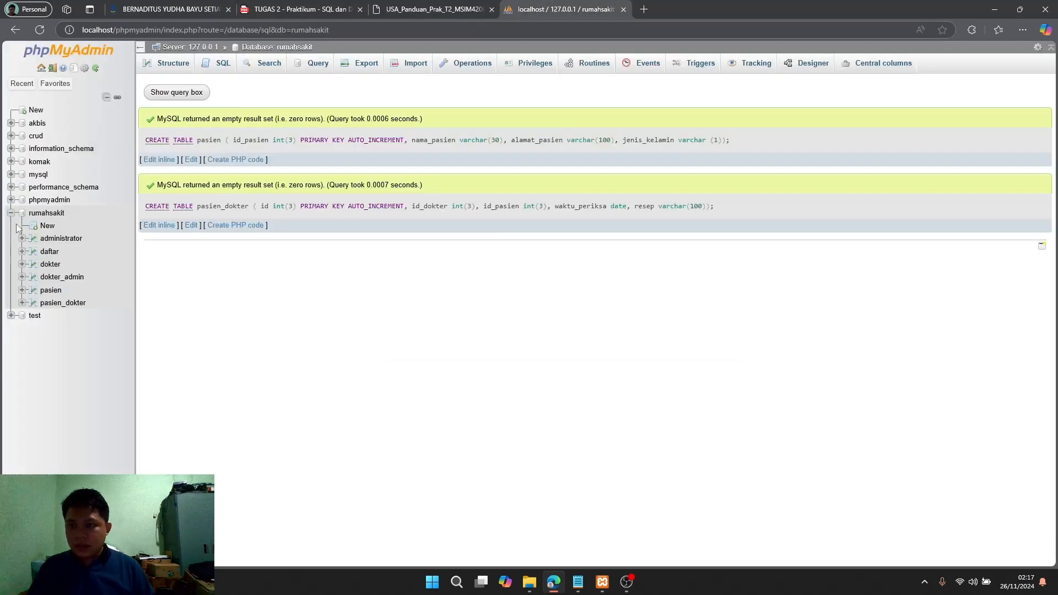
click(32, 217)
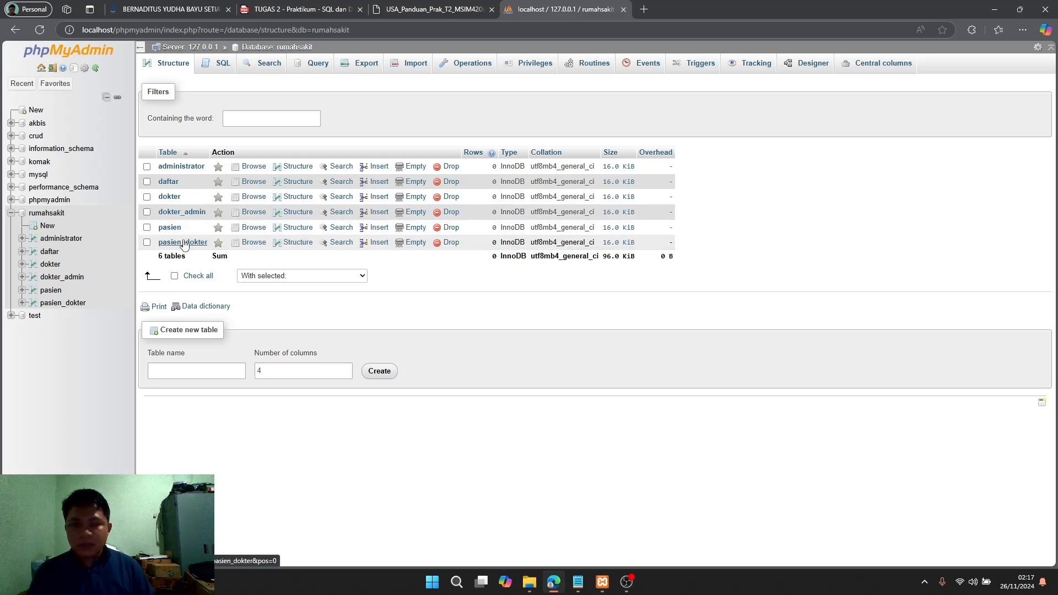
- Reread the guide's table definitions and CREATE TABLE statements on page 17 and return to the rumahsakit table list
click(384, 11)
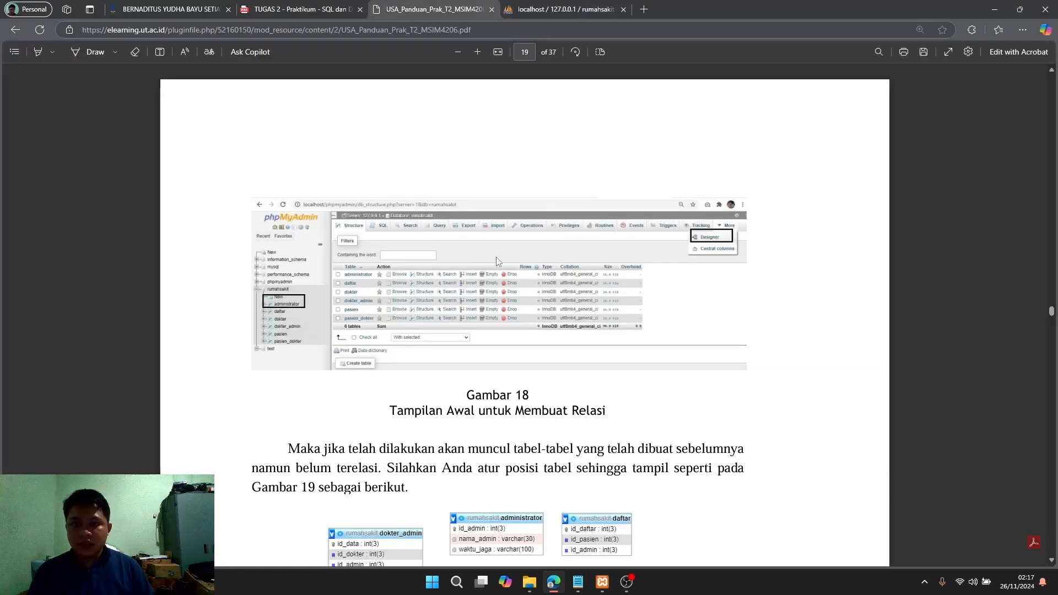
scroll(424, 290, up, 5)
scroll(424, 290, up, 10)
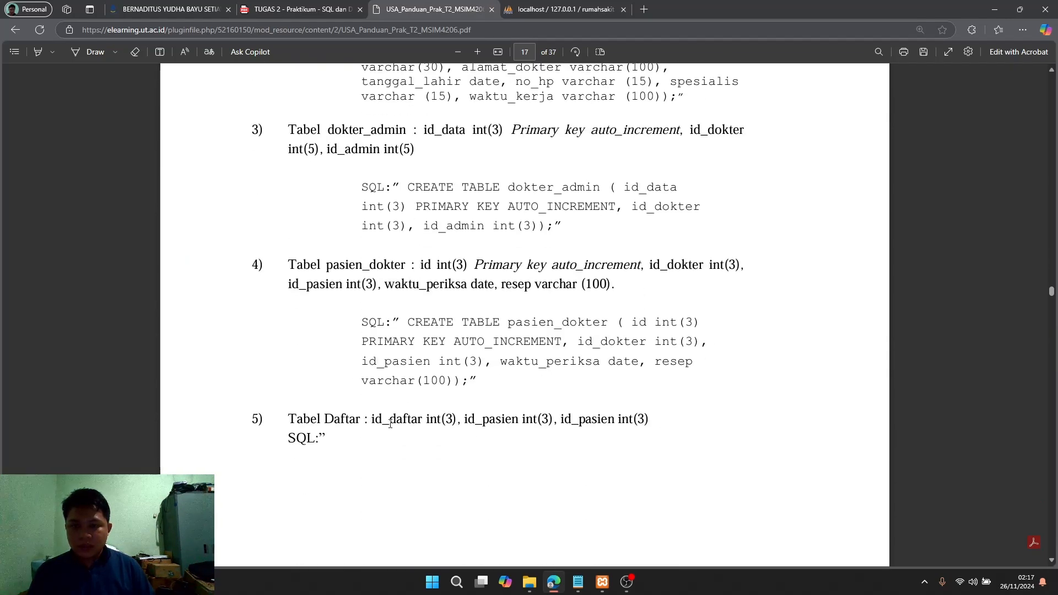
scroll(390, 423, up, 8)
scroll(268, 231, down, 3)
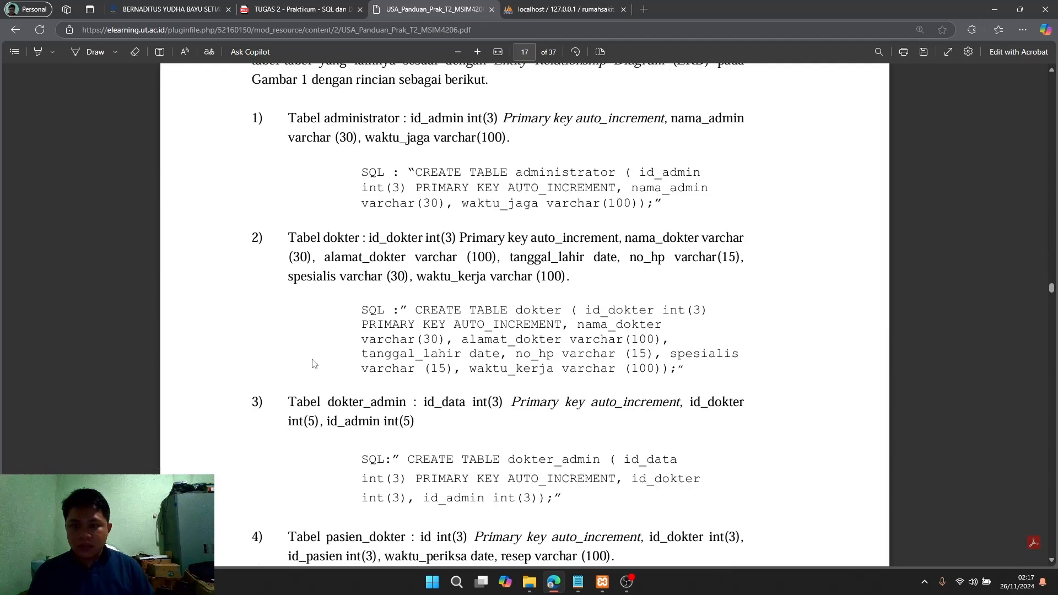
scroll(312, 363, down, 5)
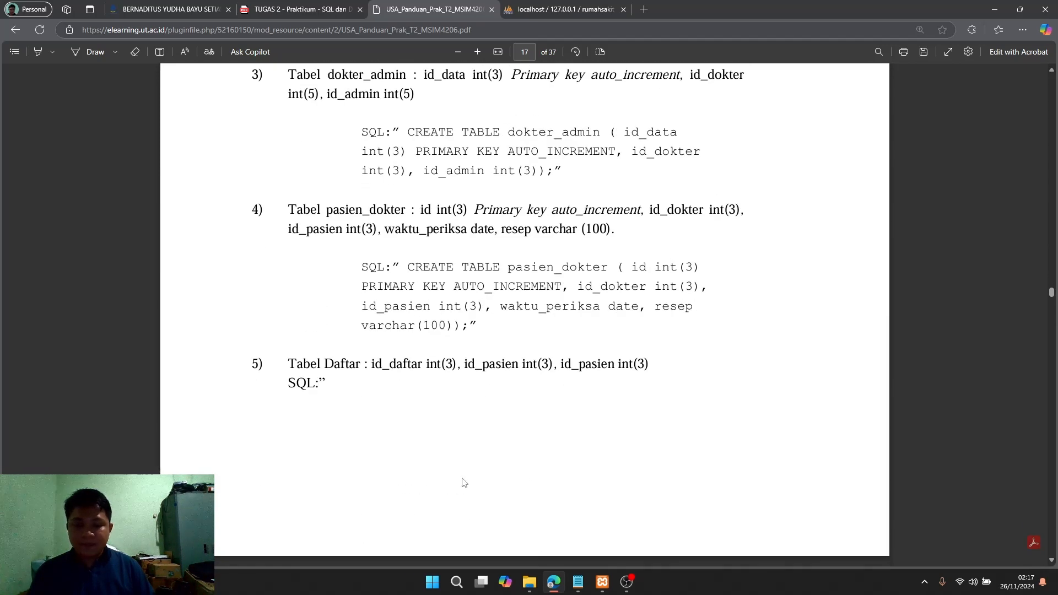
click(556, 9)
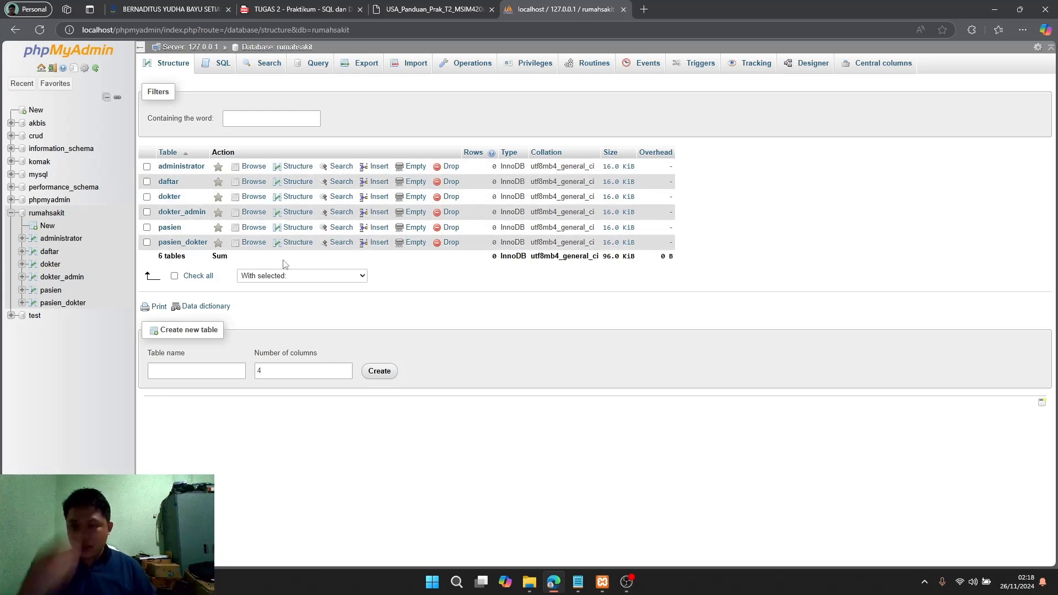
- Open the rumahsakit Designer and arrange dokter_admin, administrator and daftar in an upper row above dokter, pasien_dokter and pasien
click(804, 67)
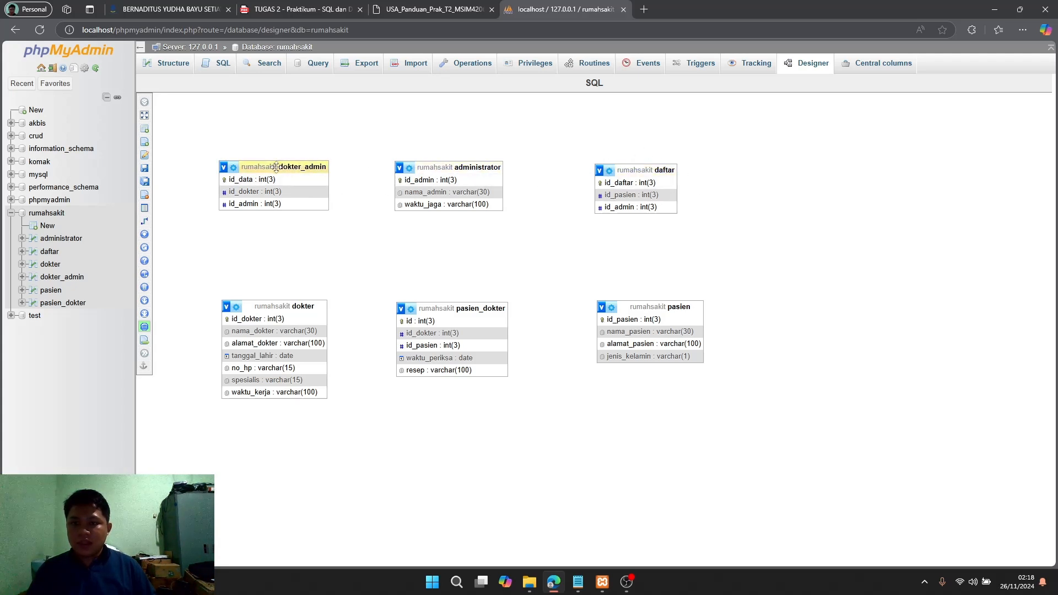
mouse_move(269, 165)
mouse_down()
mouse_move(291, 181)
mouse_move(284, 167)
mouse_up()
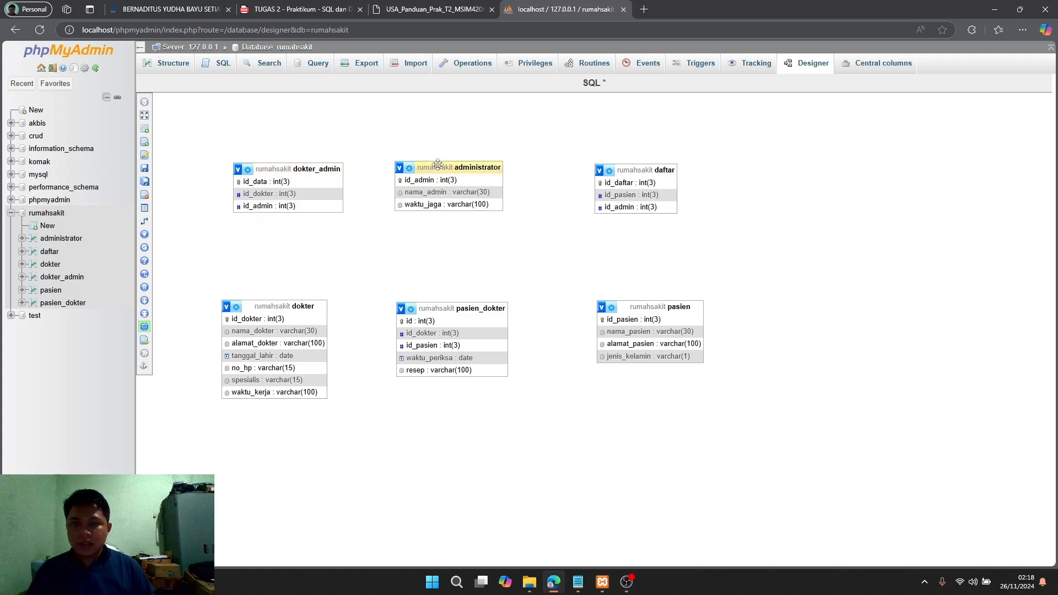
drag(444, 167, 471, 164)
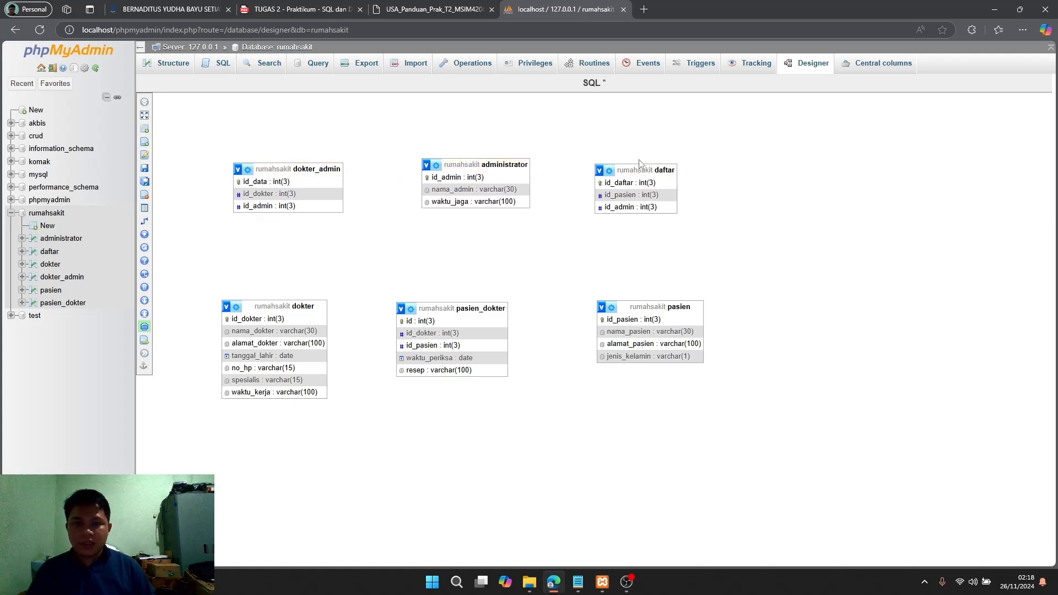
drag(639, 167, 636, 161)
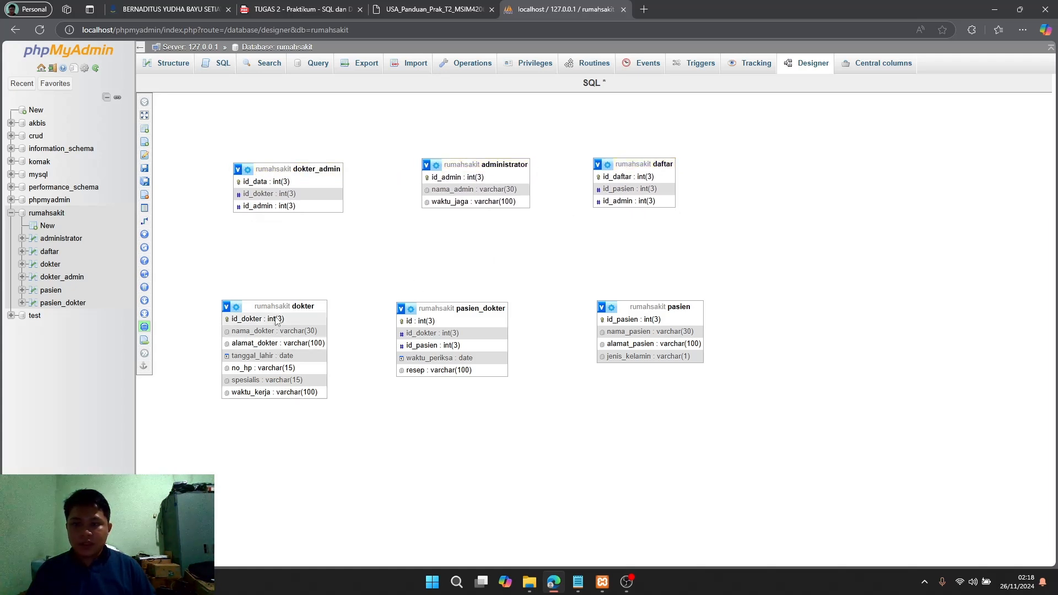
drag(279, 304, 295, 293)
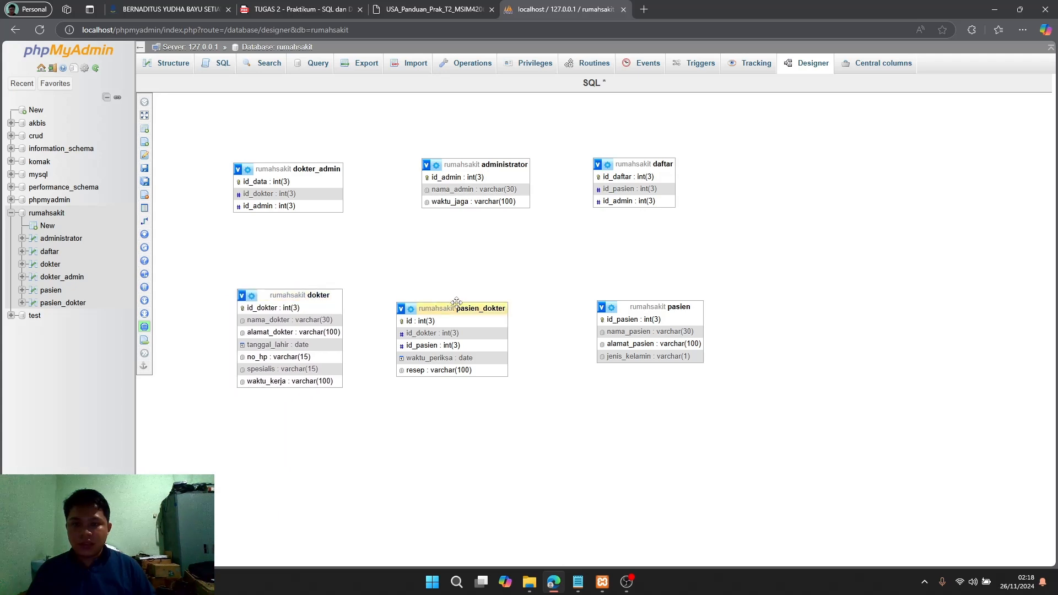
drag(462, 304, 494, 278)
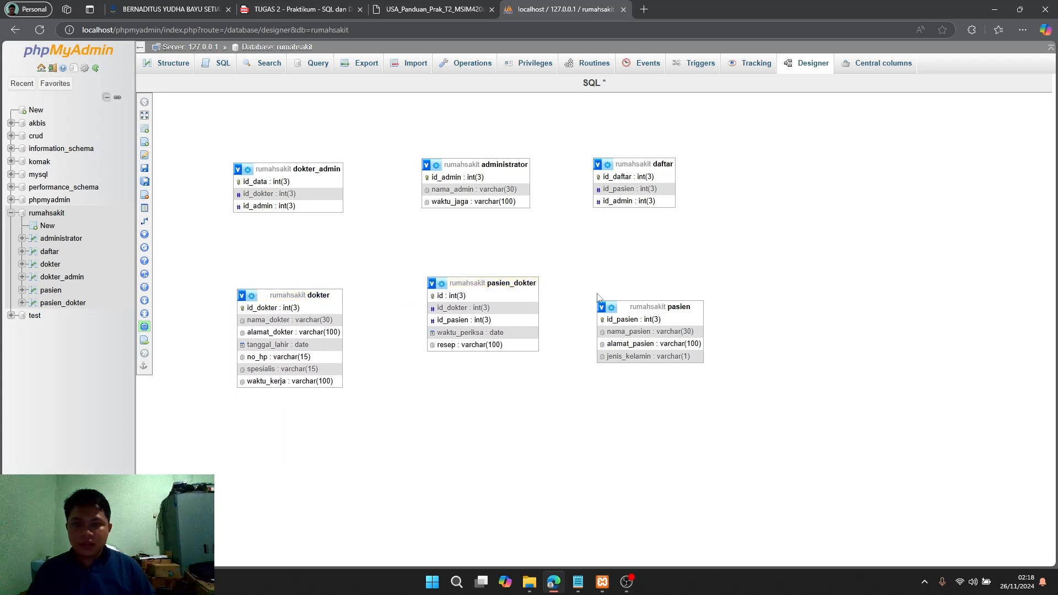
drag(629, 299, 633, 282)
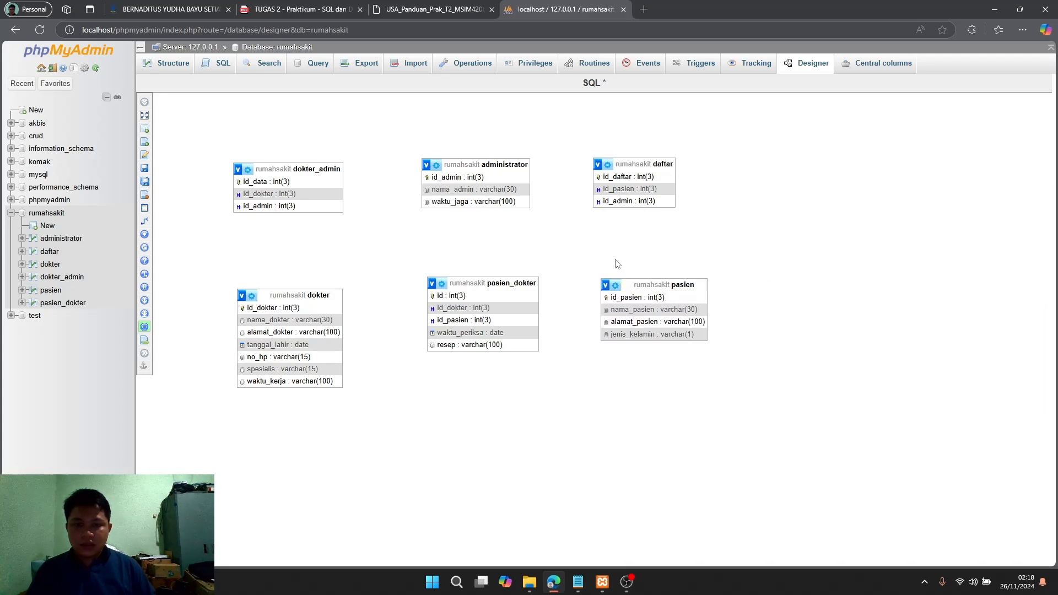
drag(325, 295, 325, 283)
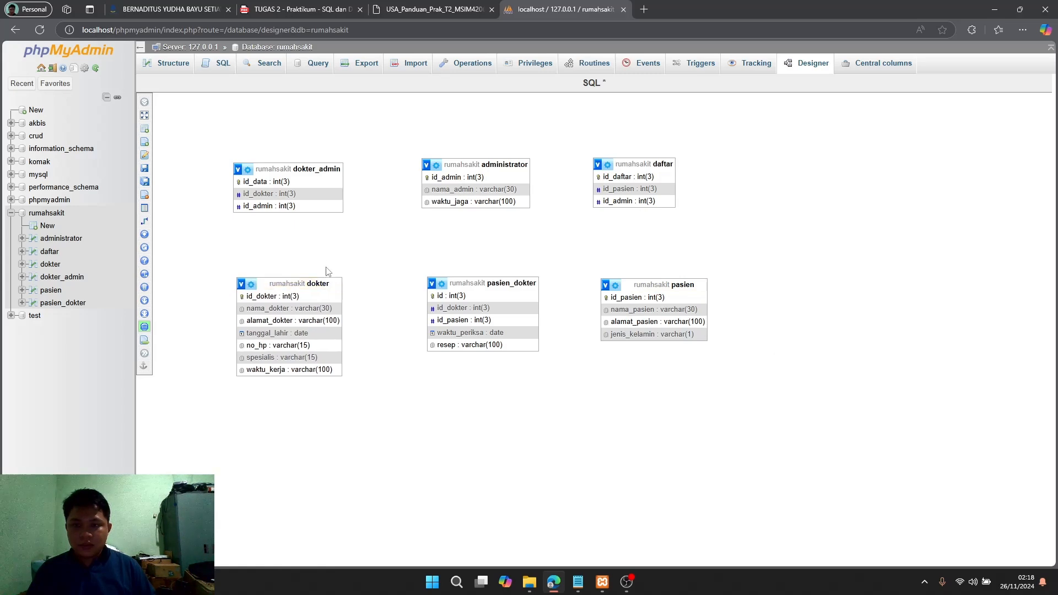
- Compare the Designer layout with Gambar 19 in the guide and read which fields of each table need foreign keys
click(435, 9)
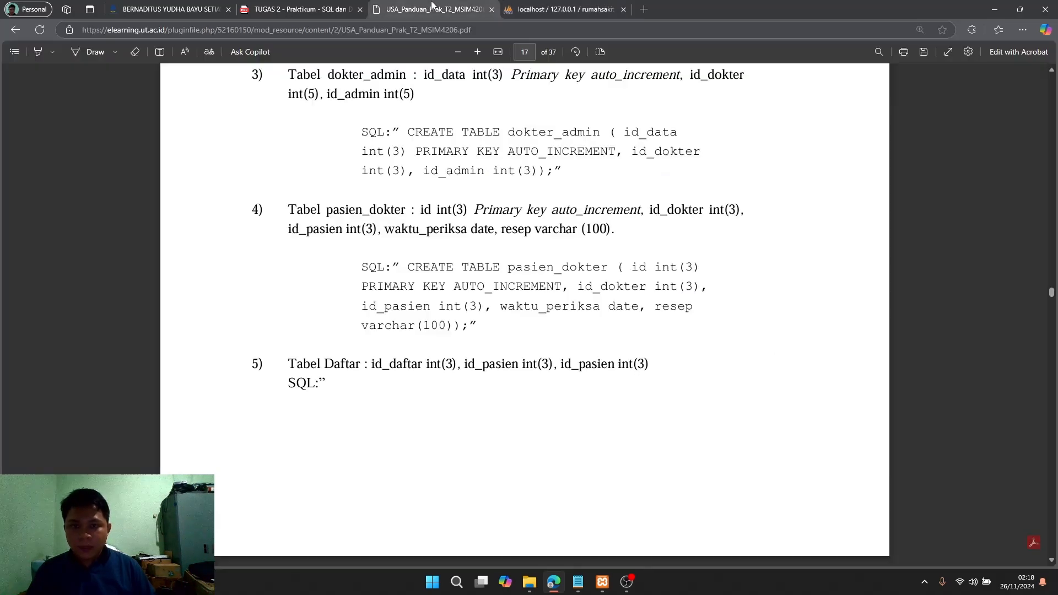
scroll(492, 231, down, 20)
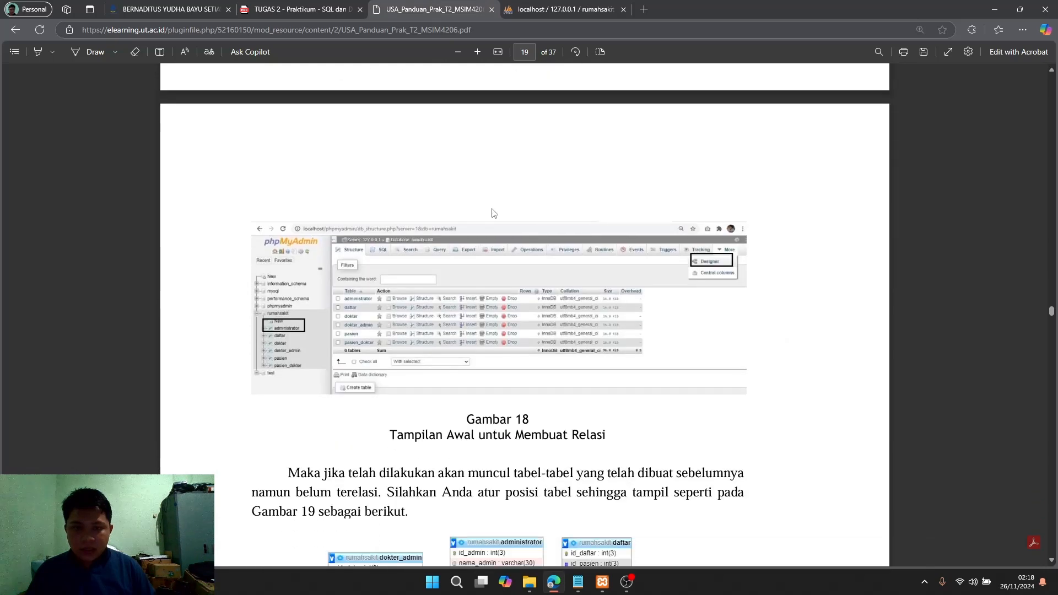
scroll(492, 214, up, 4)
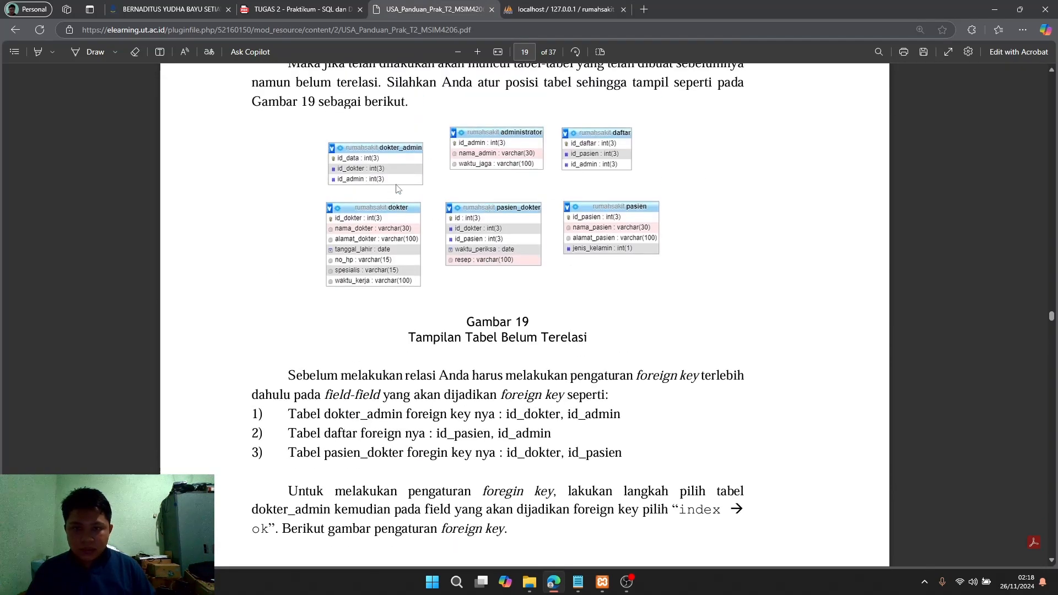
click(547, 10)
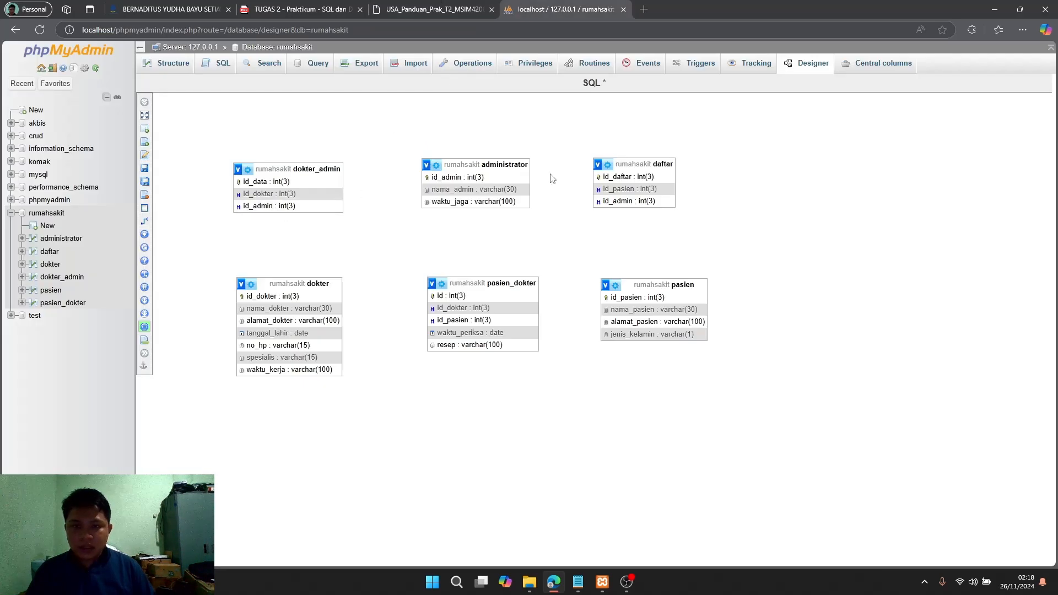
click(455, 8)
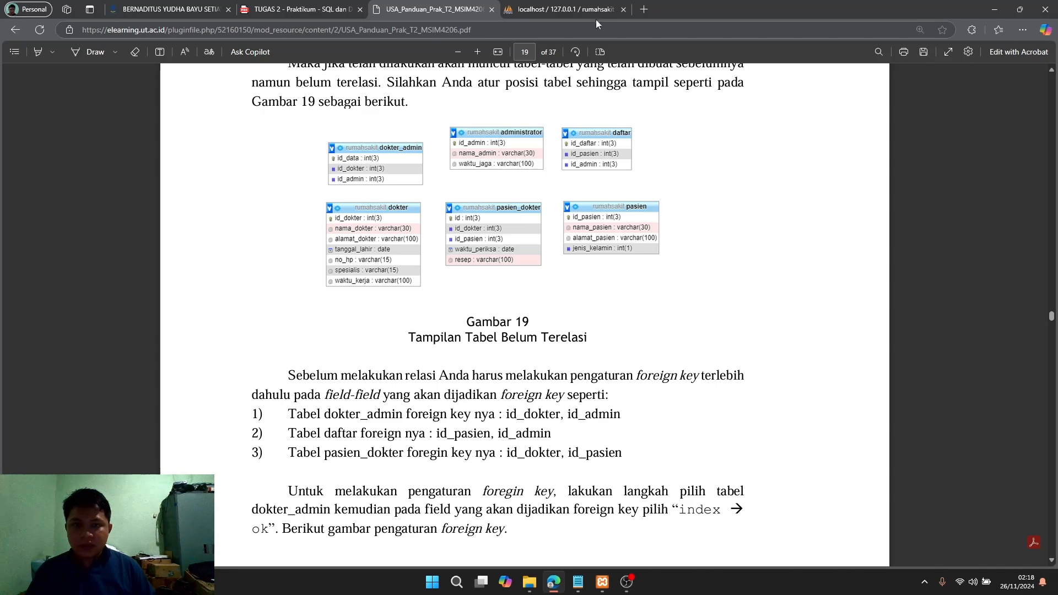
click(564, 10)
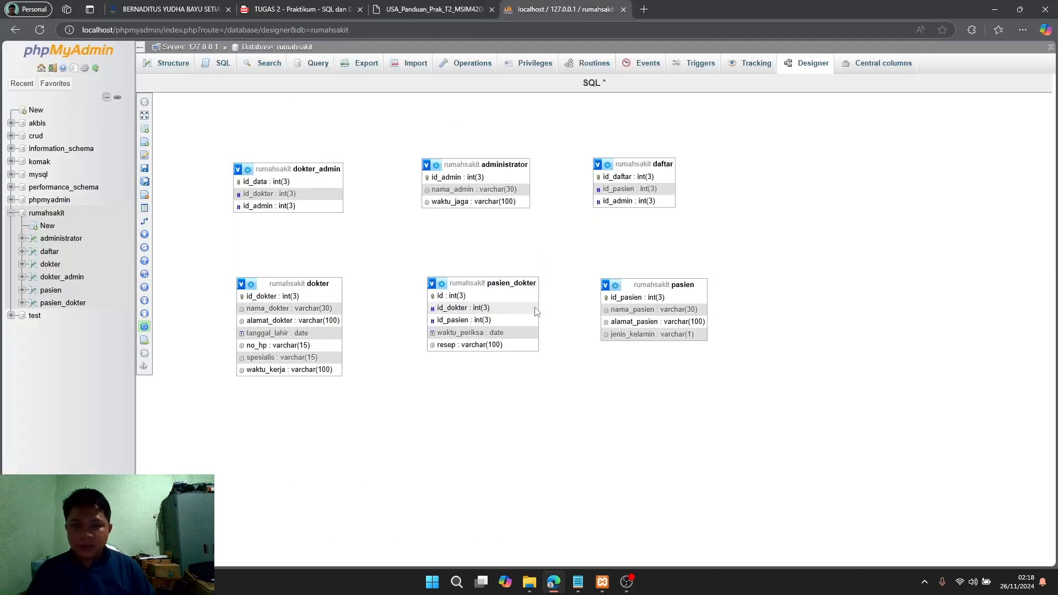
click(436, 12)
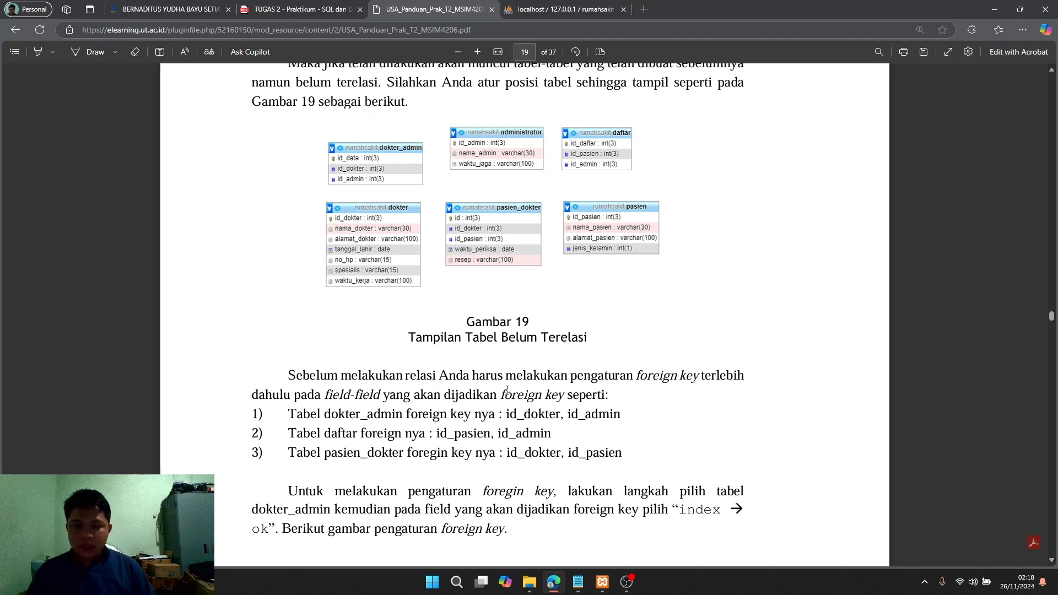
click(563, 12)
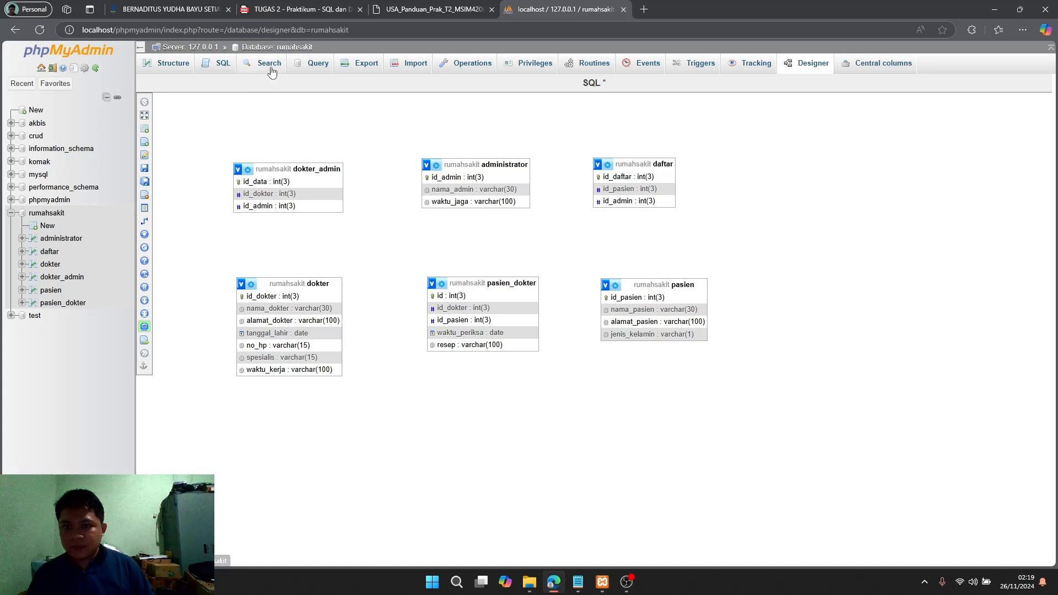
- Add an index on the id_pasien and id_admin columns of the daftar table, following the guide's foreign key list
click(173, 65)
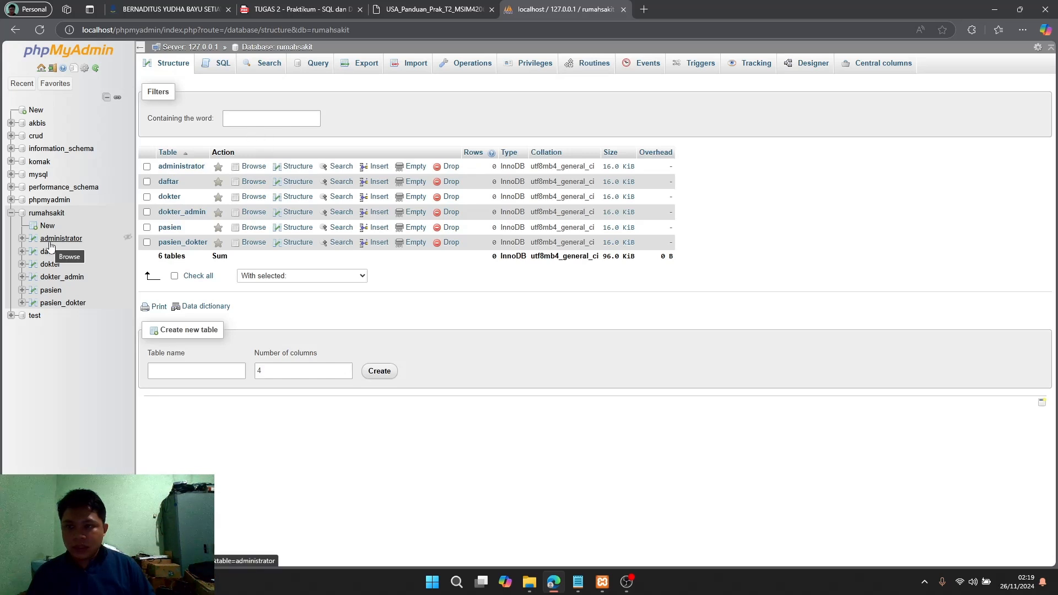
click(410, 10)
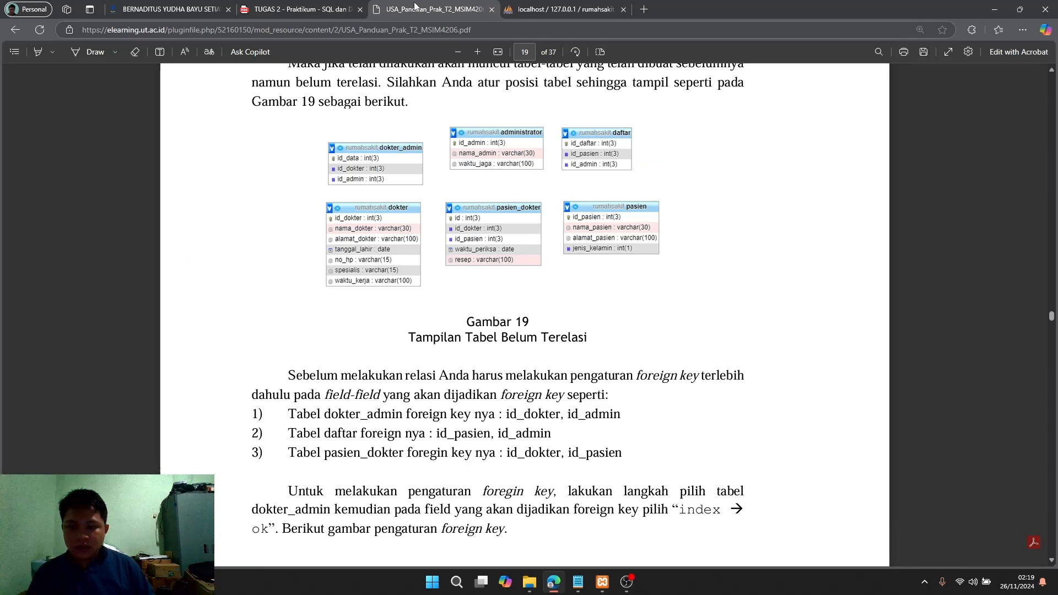
click(536, 13)
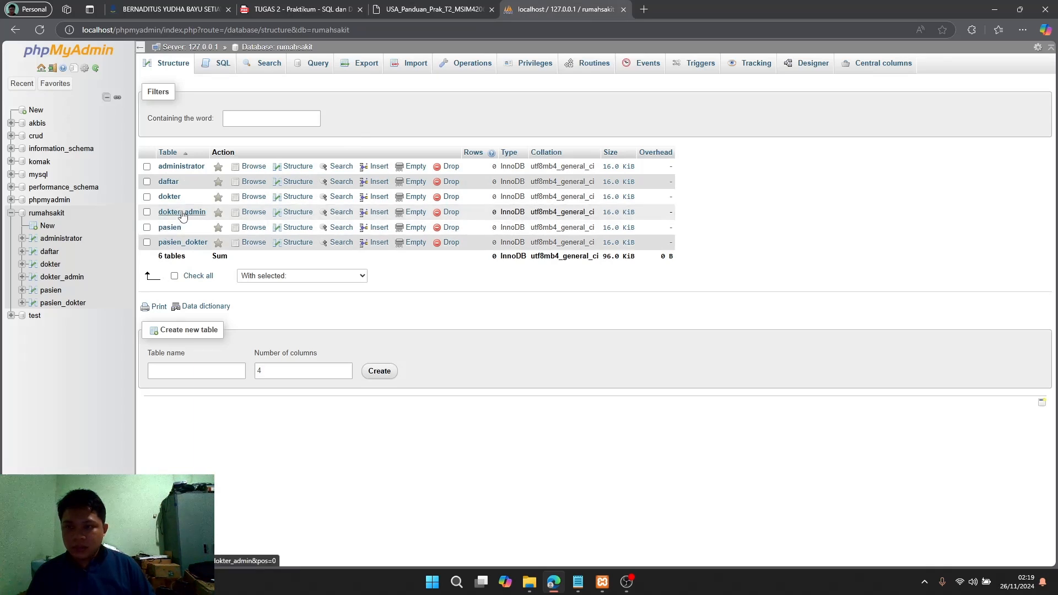
click(172, 182)
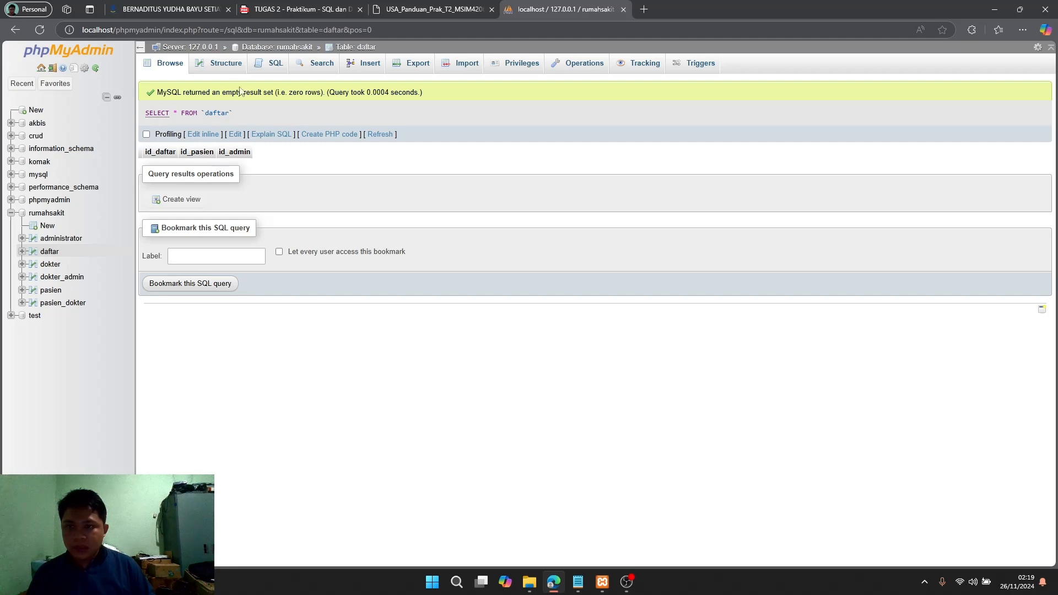
click(233, 72)
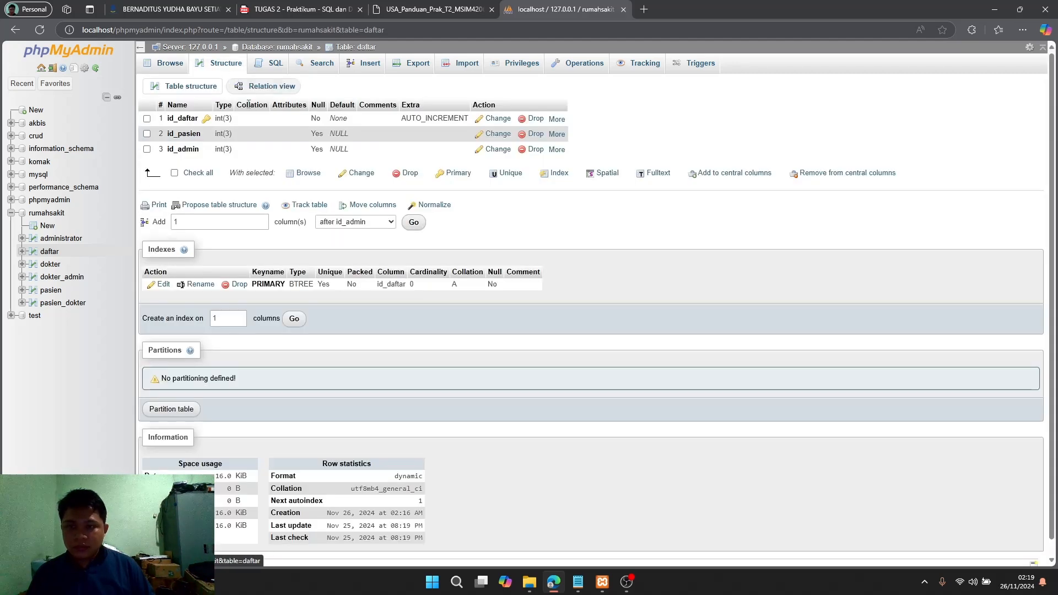
click(147, 134)
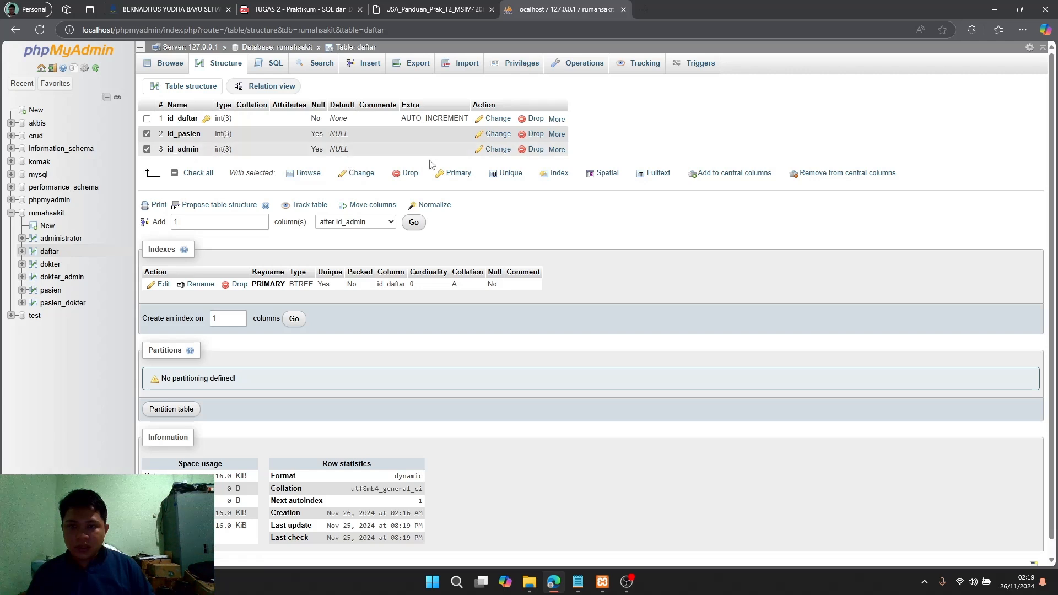
click(558, 173)
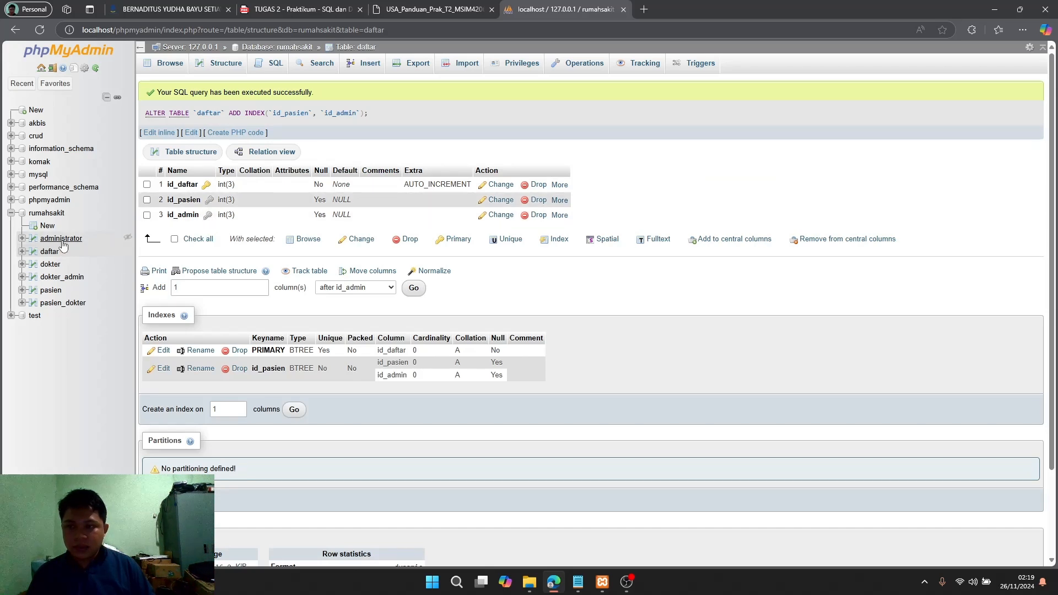
- Add an index on the id_dokter and id_admin columns of the dokter_admin table
click(57, 279)
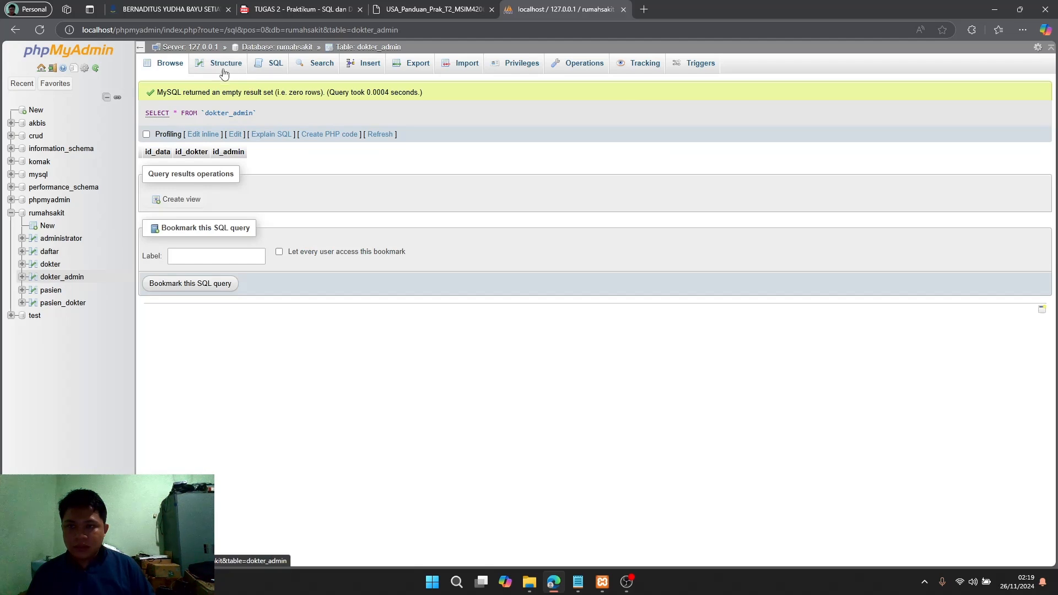
click(224, 67)
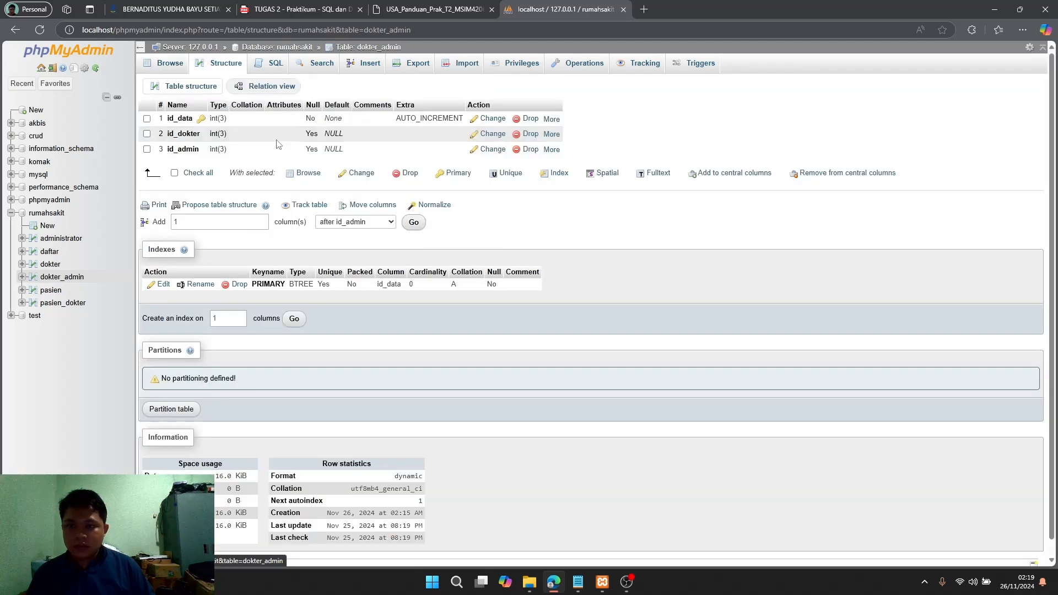
click(147, 133)
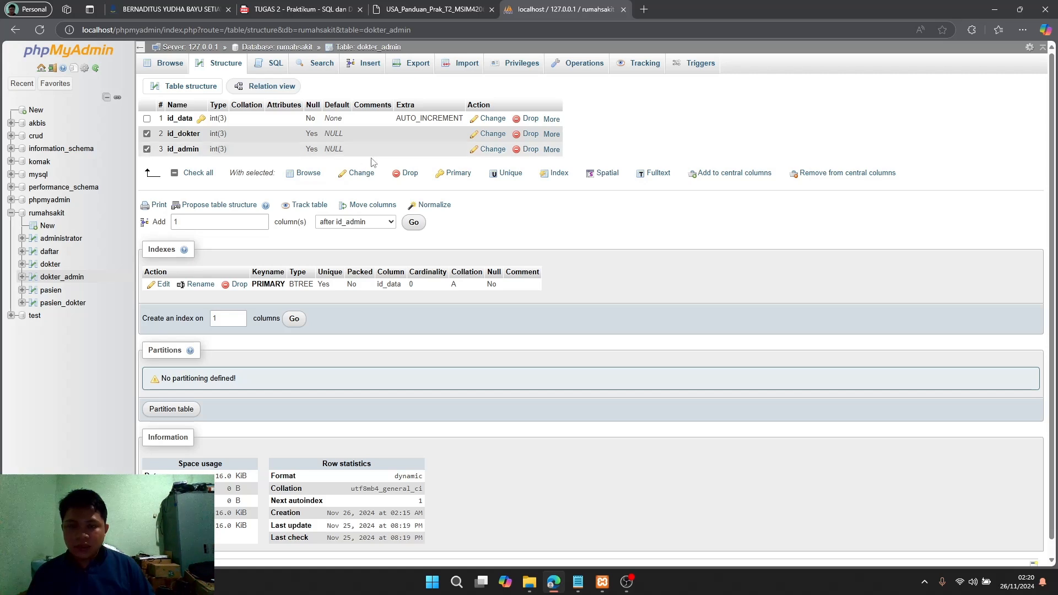
click(558, 173)
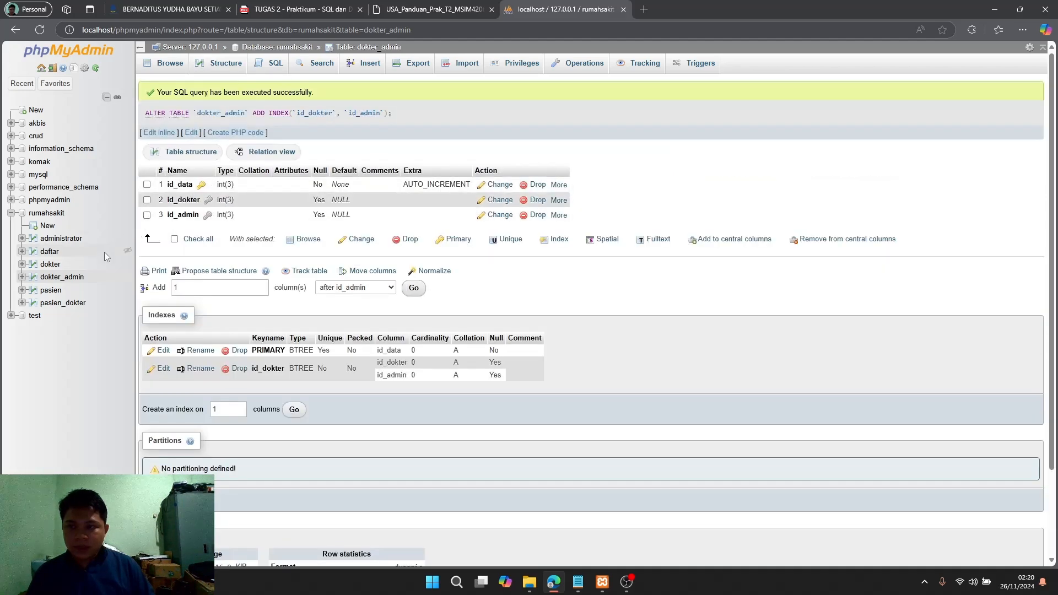
- Add an index on the id_dokter and id_pasien columns of the pasien_dokter table
click(75, 306)
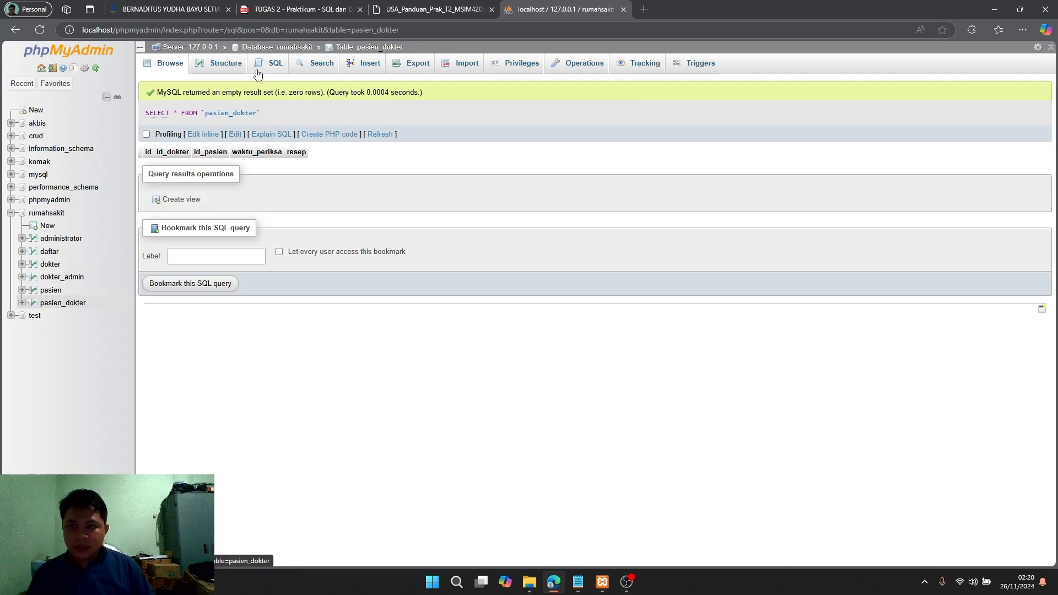
click(241, 67)
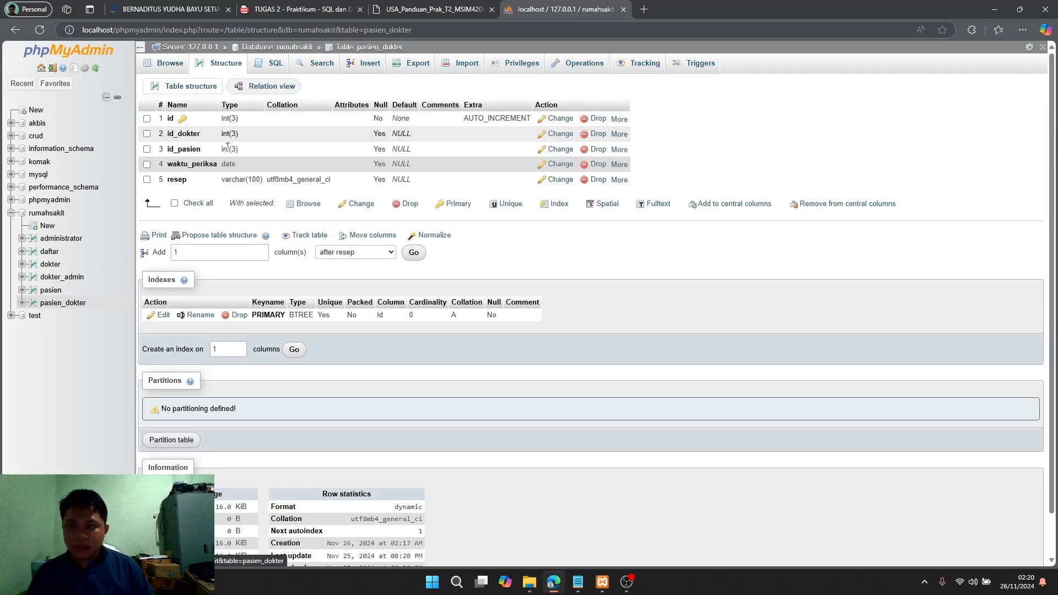
click(147, 133)
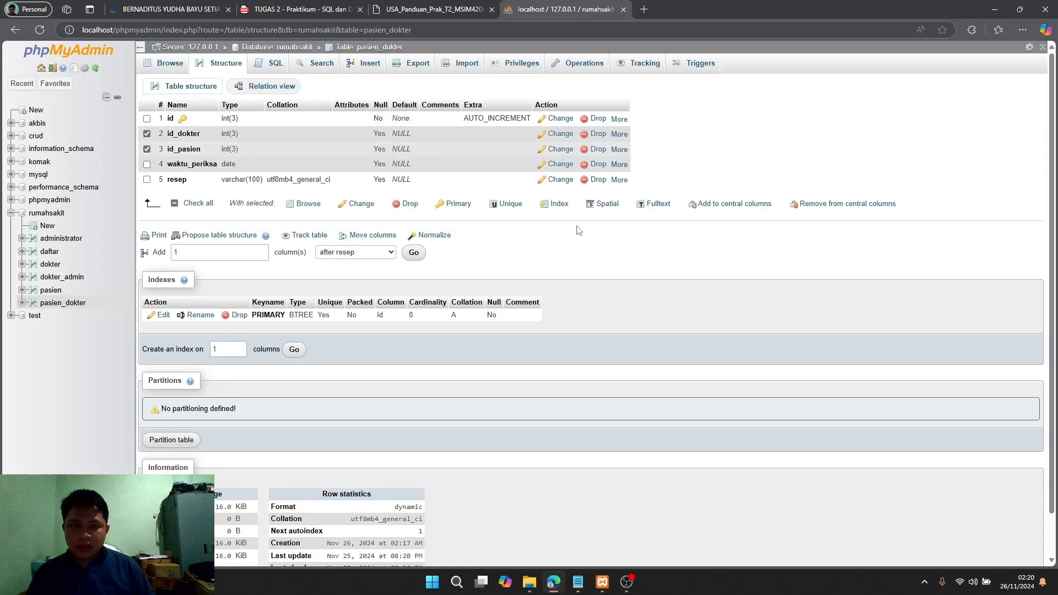
click(558, 208)
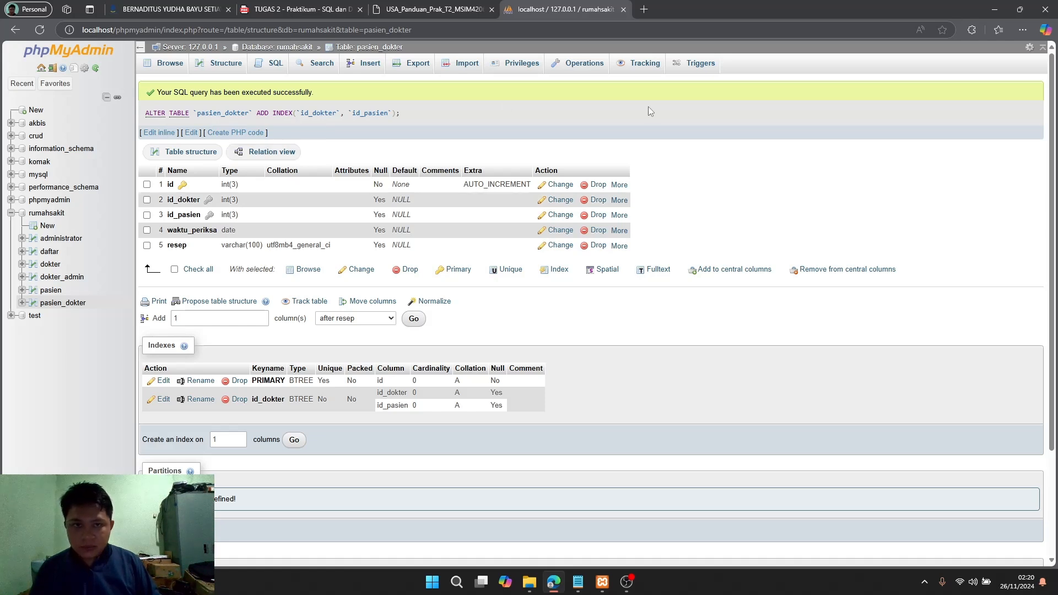
- Open the rumahsakit Designer, read the guide's relationship instructions from Gambar 20 to Gambar 24, and return to the Designer
click(50, 215)
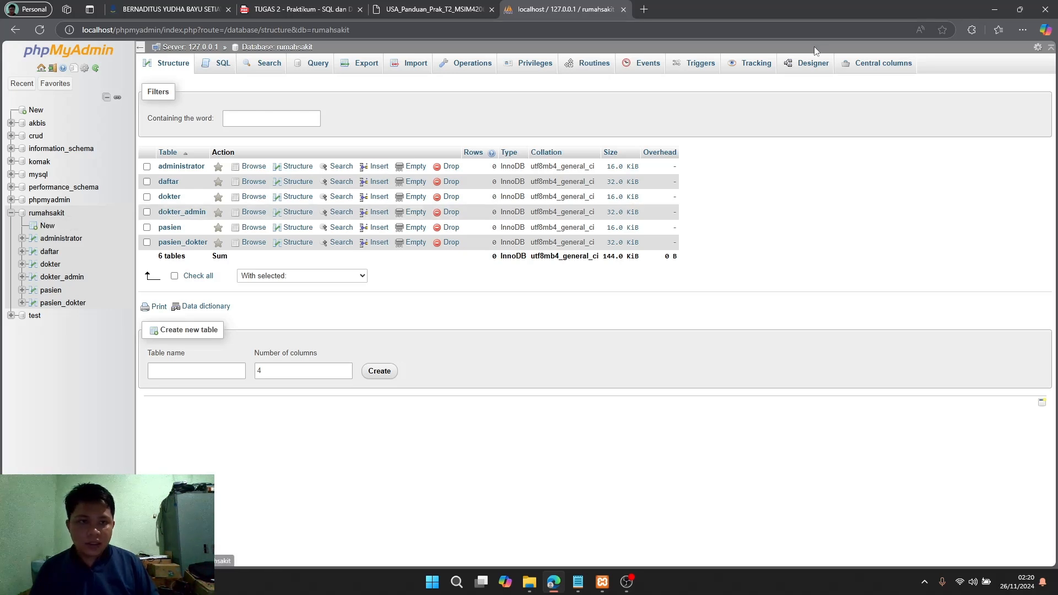
click(814, 65)
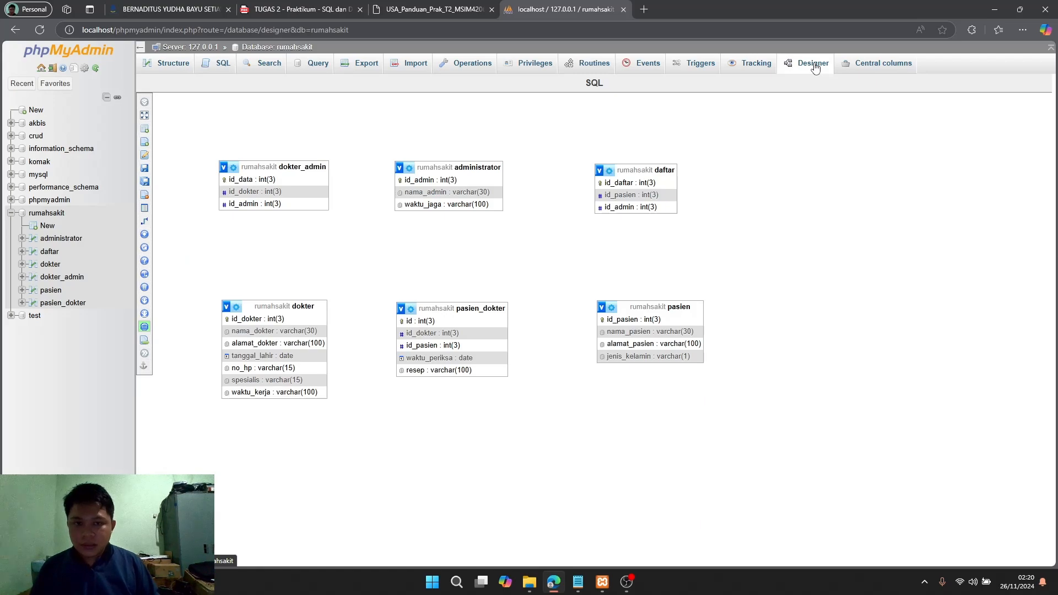
click(436, 14)
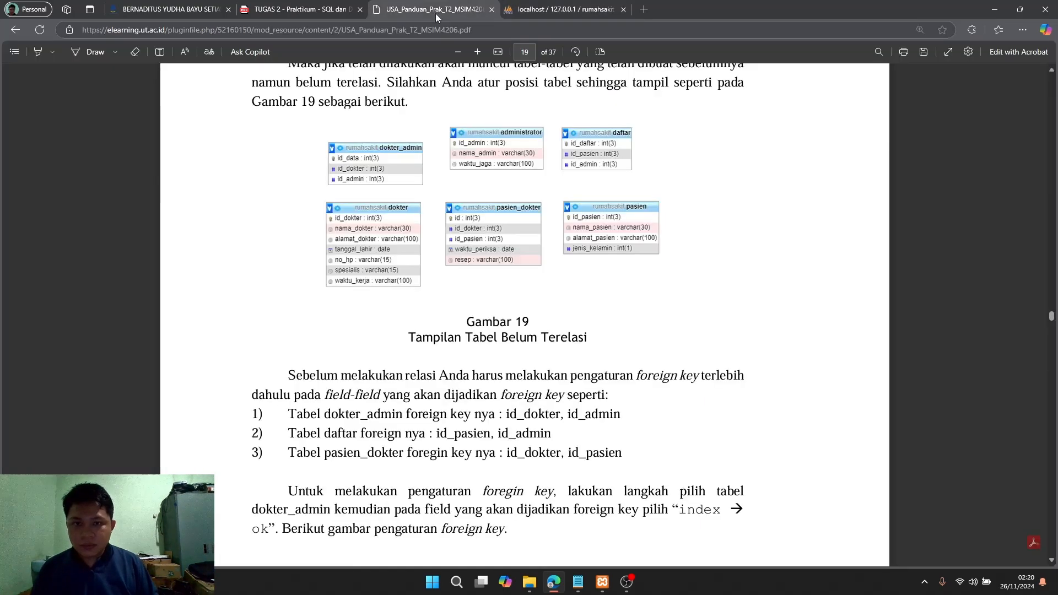
scroll(538, 343, down, 20)
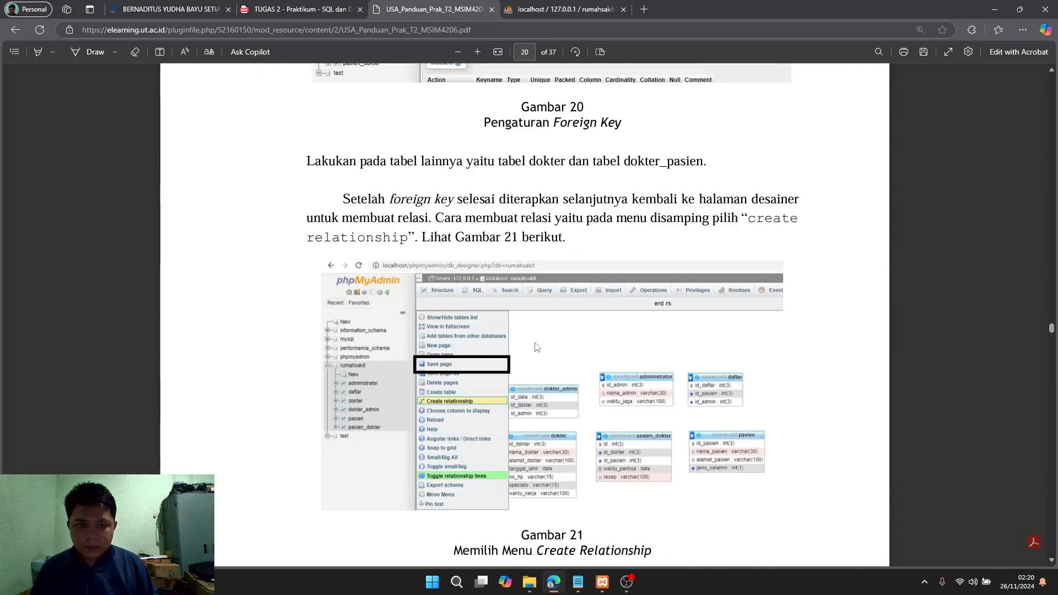
scroll(540, 341, up, 5)
scroll(543, 358, down, 8)
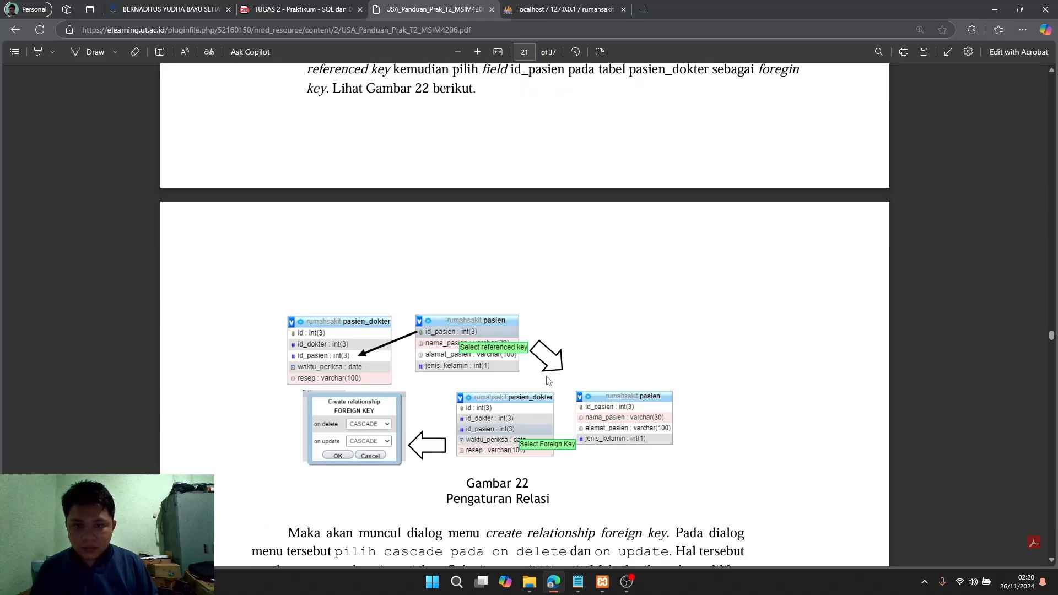
scroll(546, 375, down, 1)
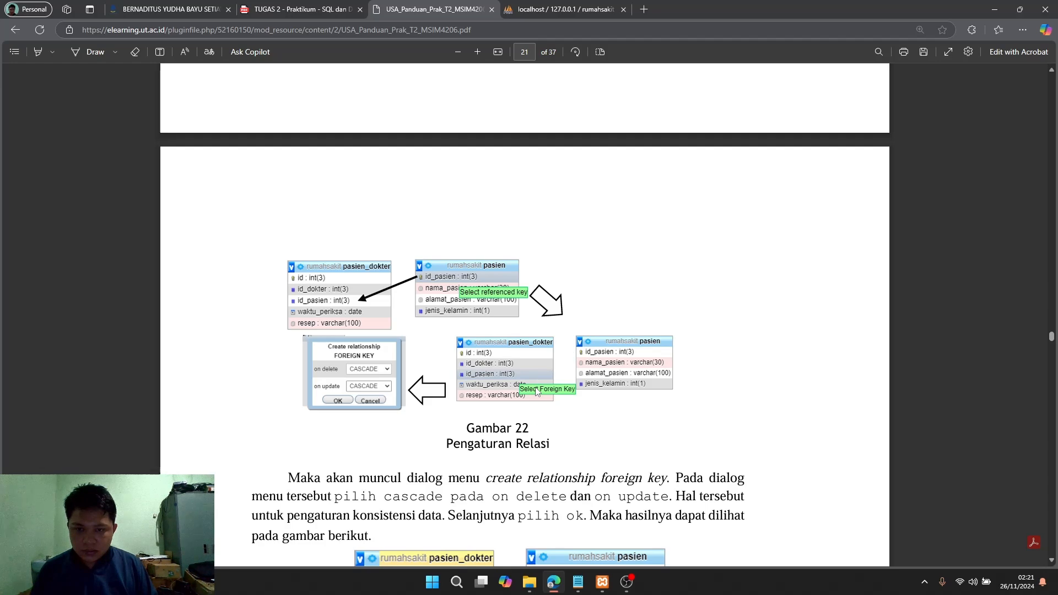
scroll(537, 391, down, 4)
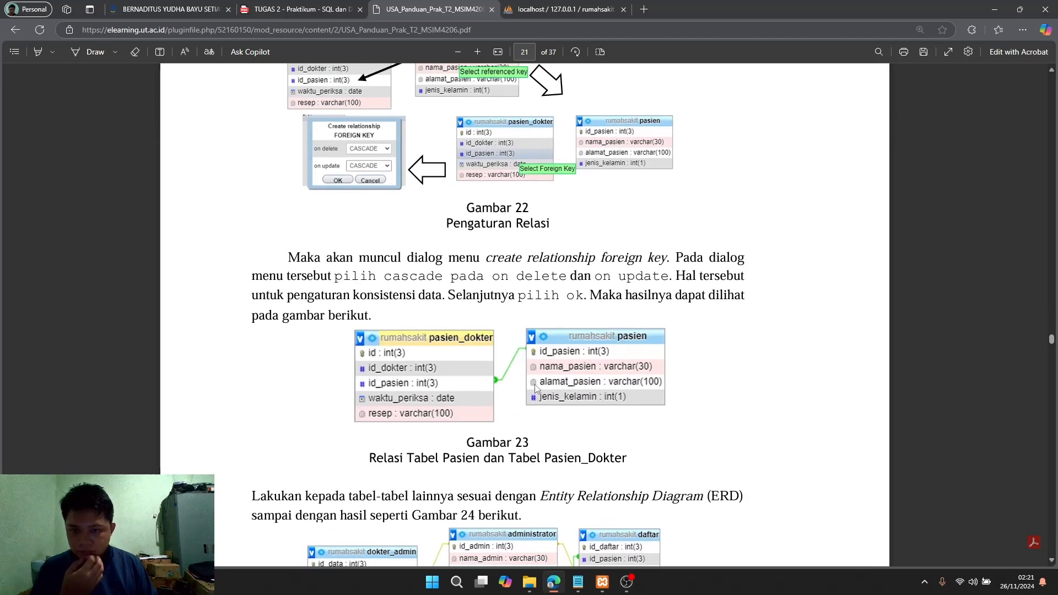
scroll(535, 386, down, 3)
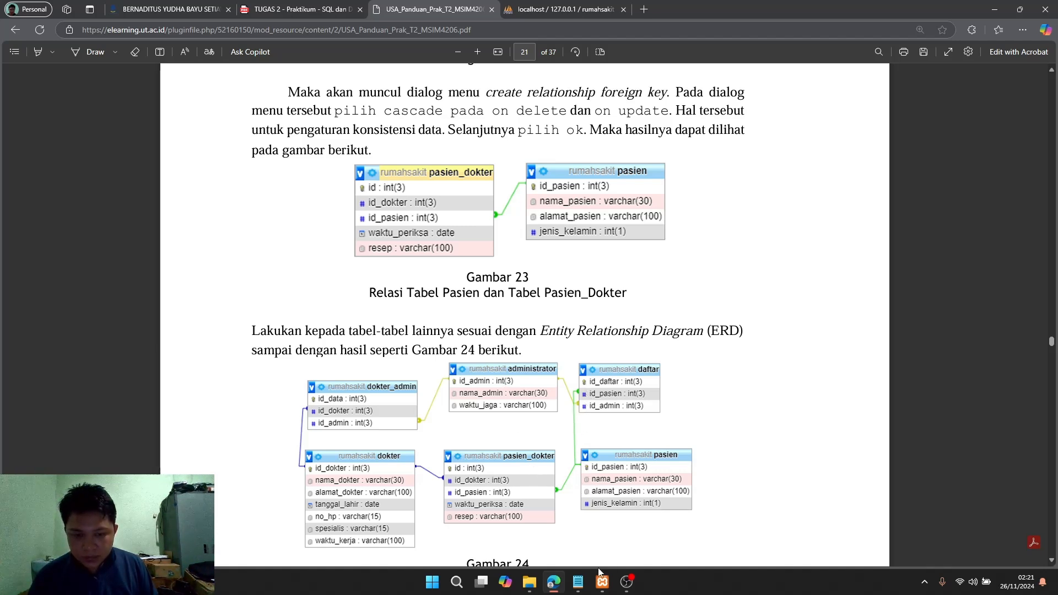
click(565, 15)
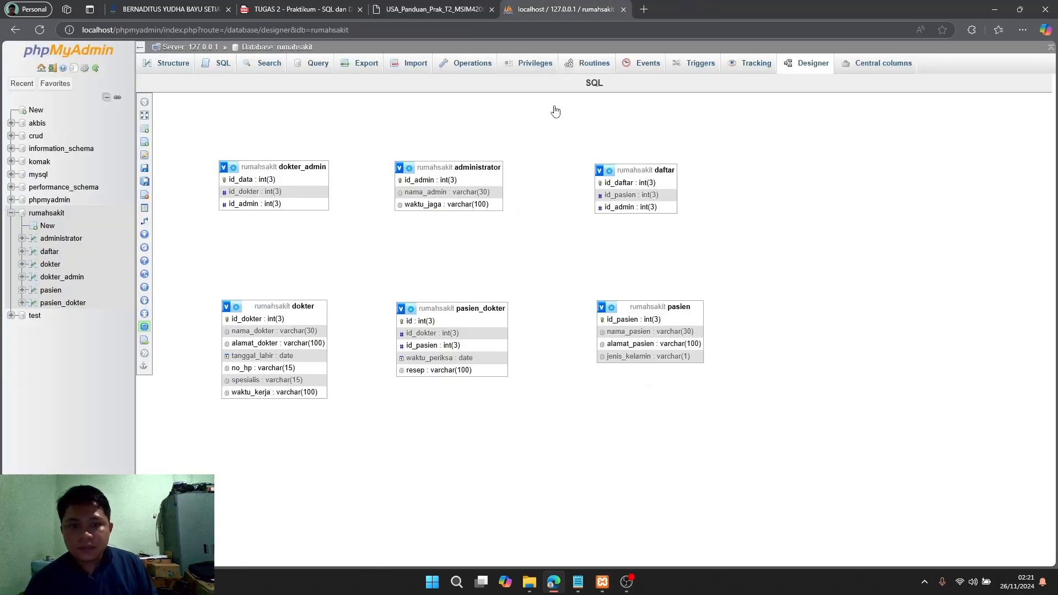
mouse_move(140, 300)
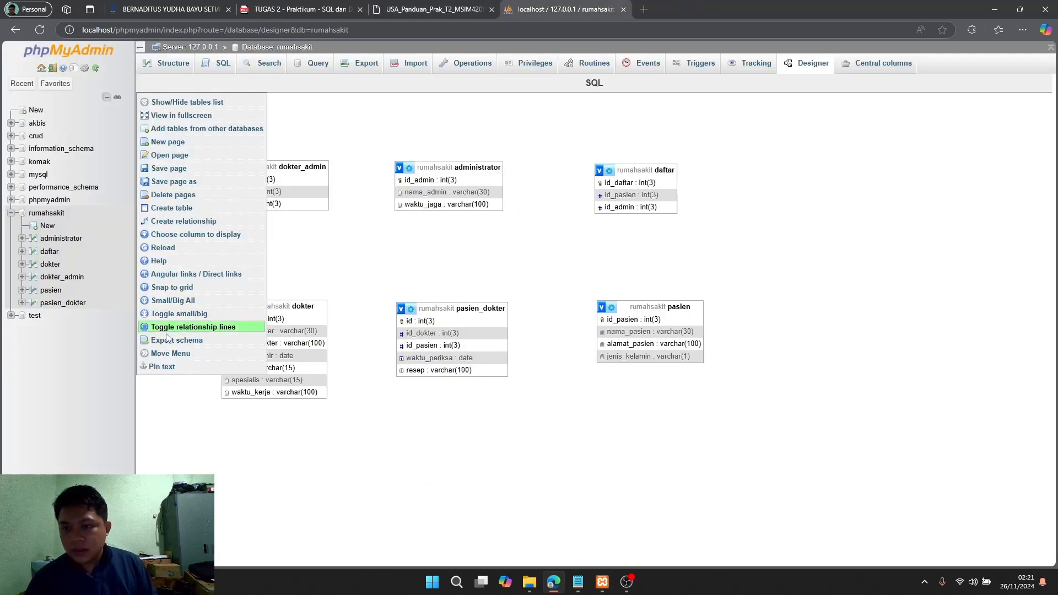
click(232, 331)
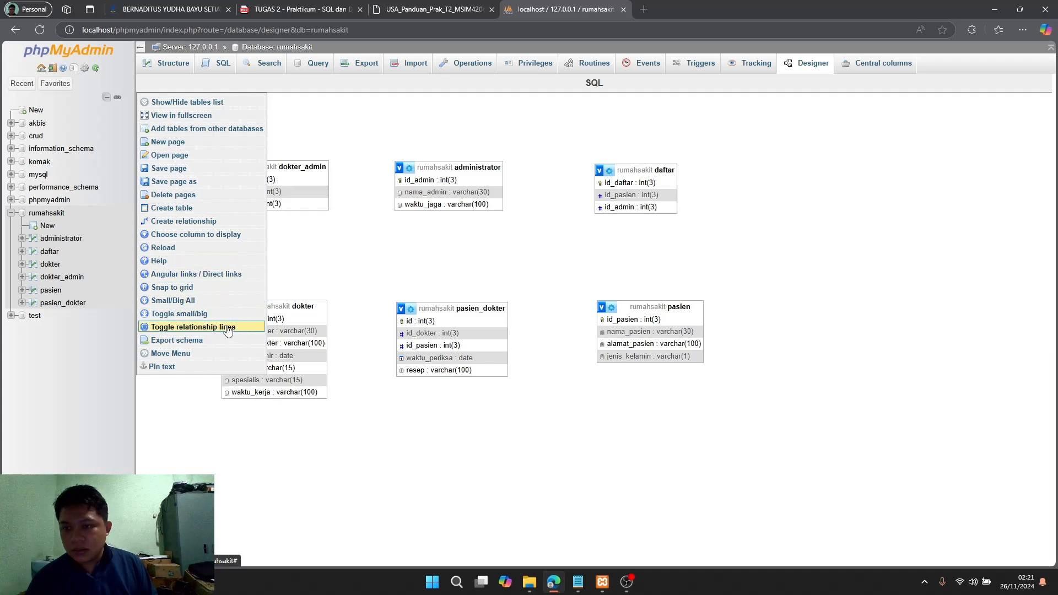
click(171, 227)
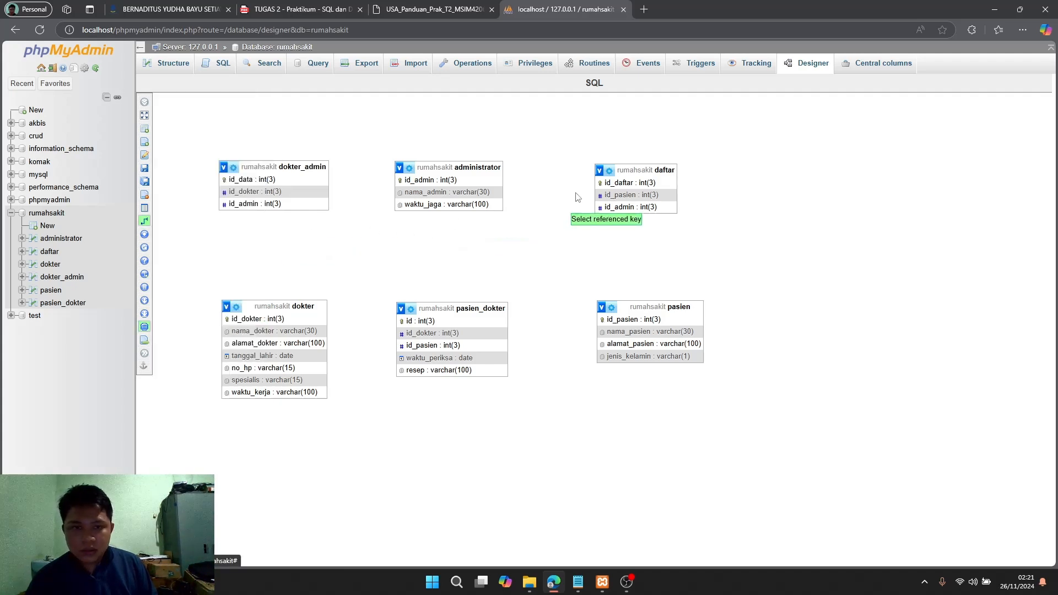
click(604, 183)
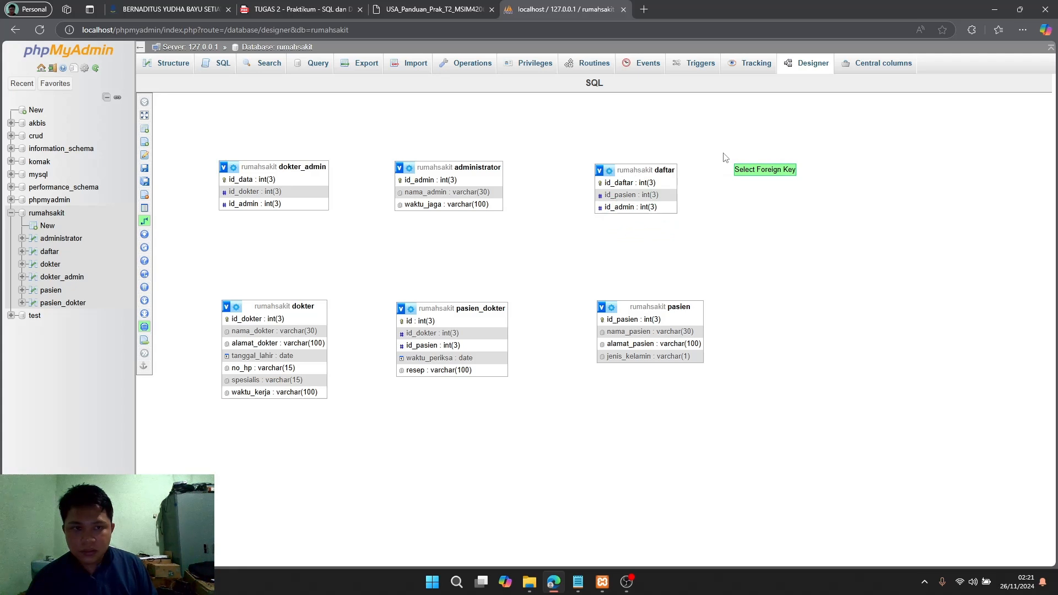
mouse_move(142, 228)
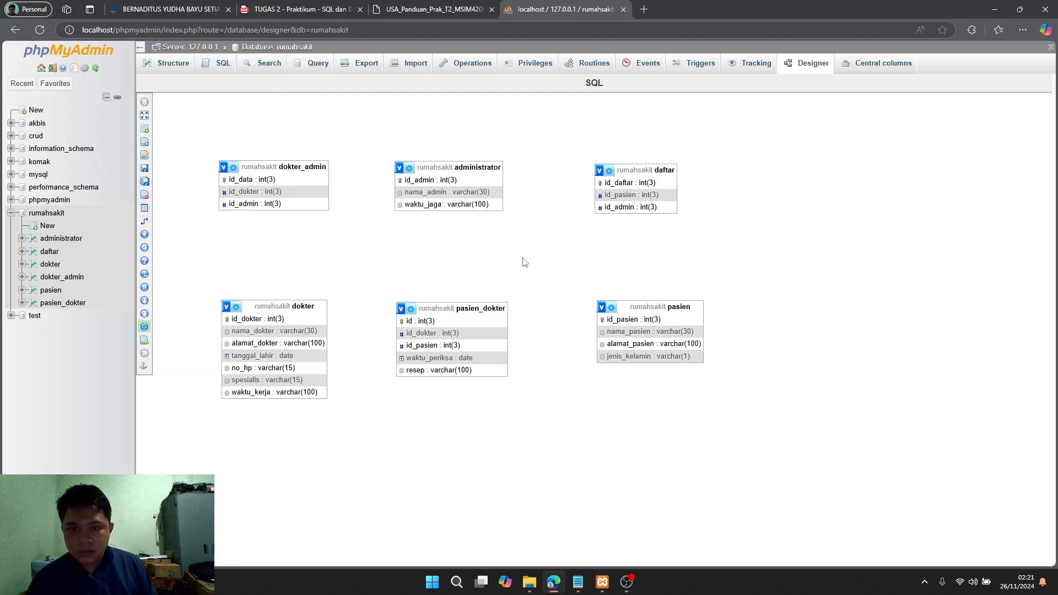
- Create a relationship from id_pasien in pasien to foreign key id_pasien in daftar, with CASCADE on delete and on update
mouse_move(148, 221)
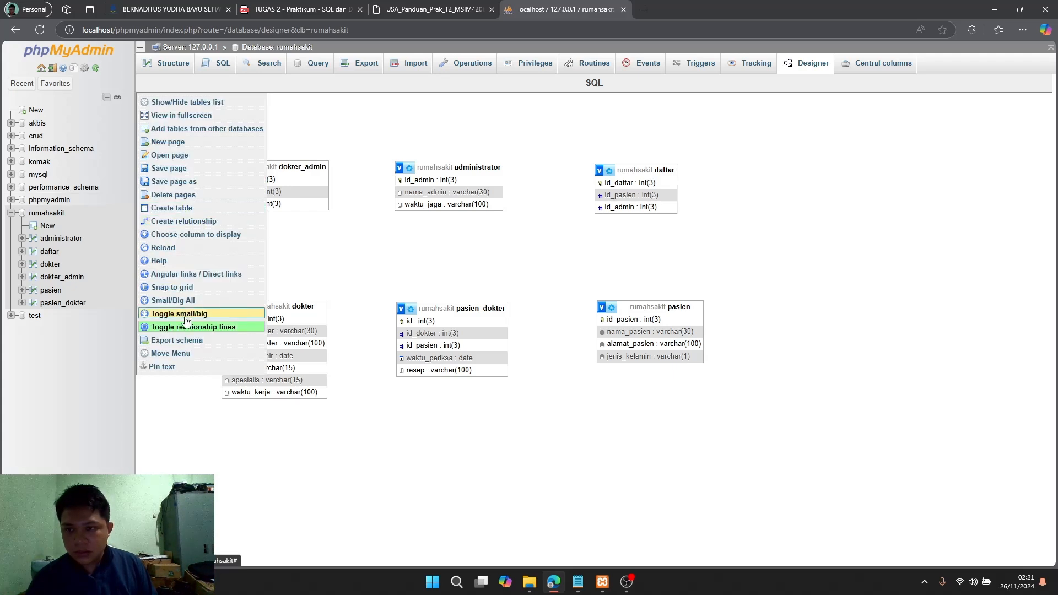
click(177, 222)
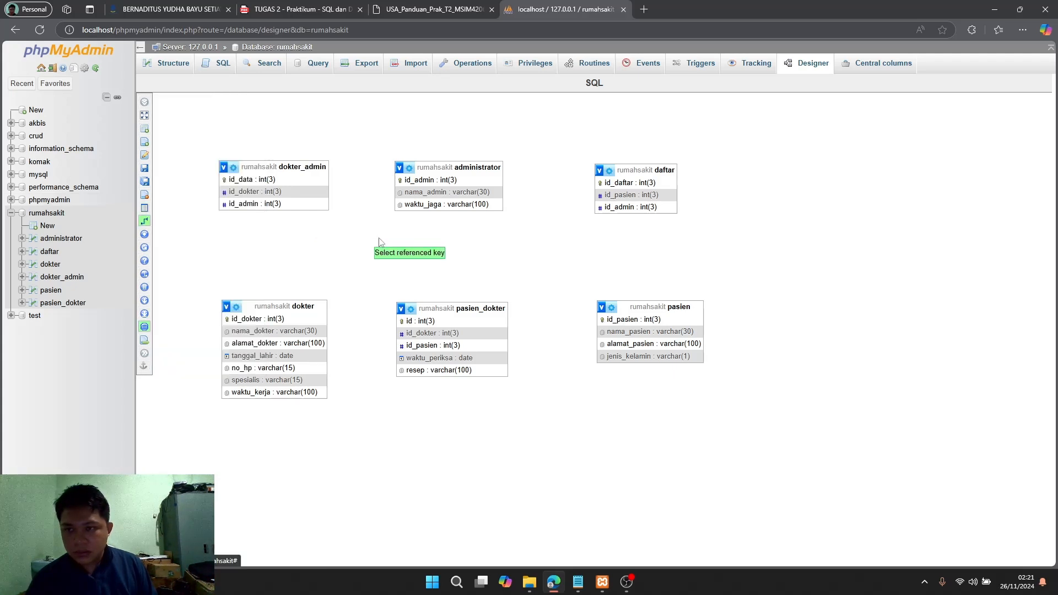
click(604, 322)
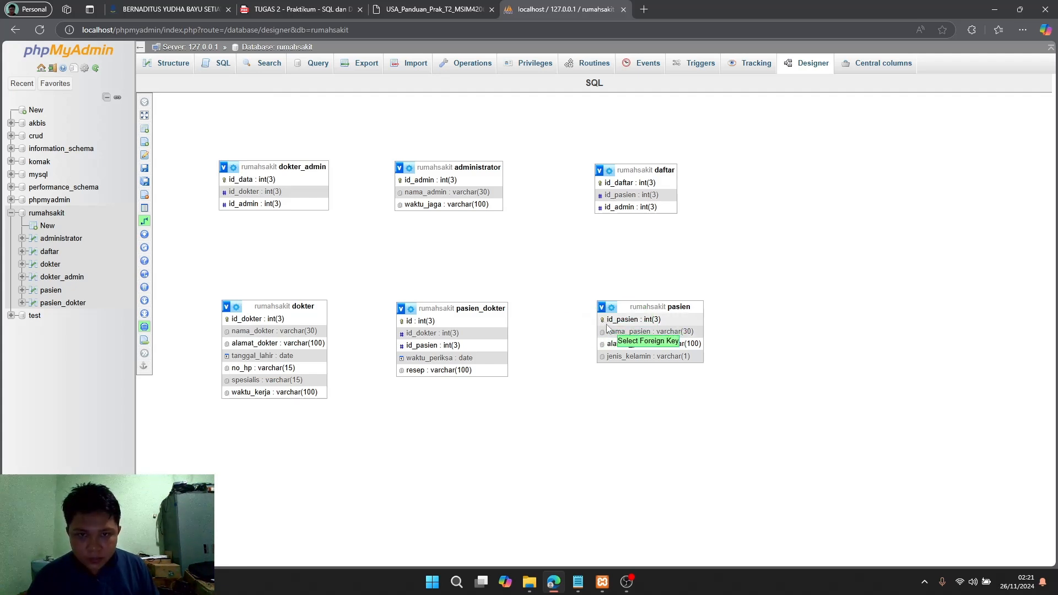
click(602, 197)
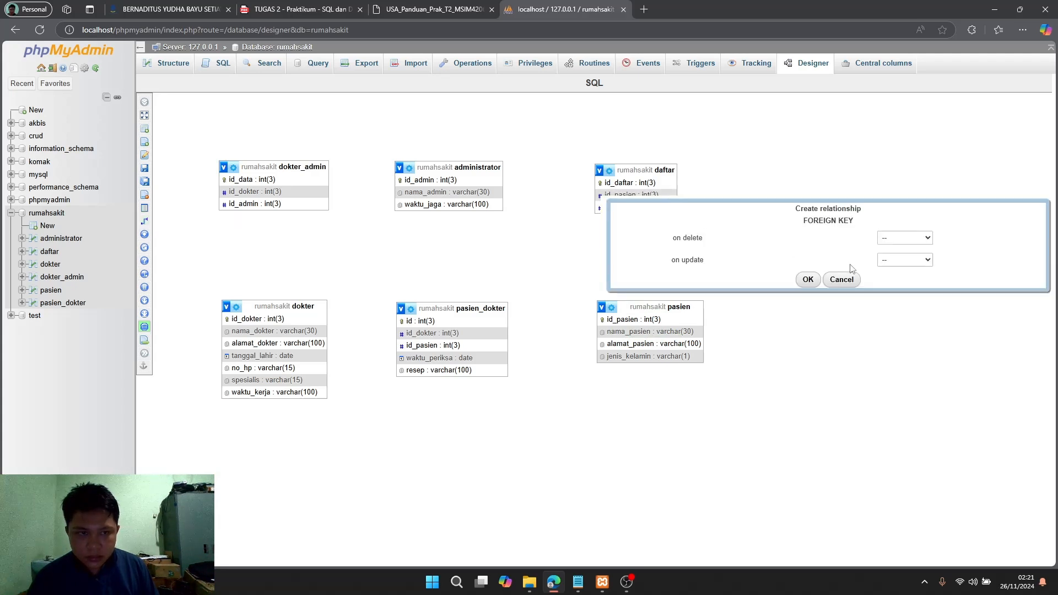
click(892, 241)
click(898, 267)
click(905, 261)
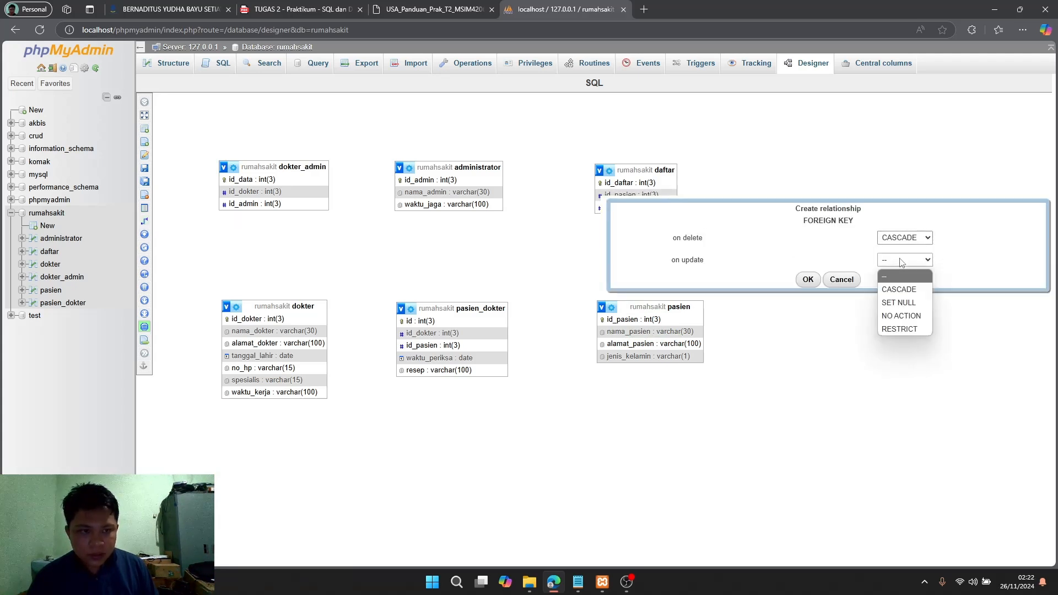
click(902, 288)
click(808, 280)
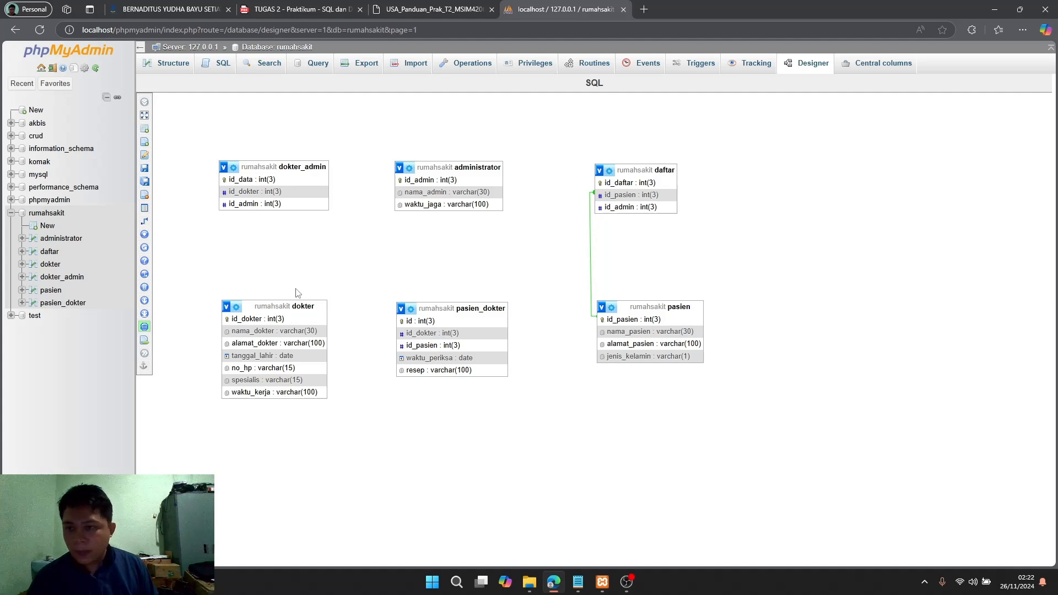
- Relate id_pasien in pasien to foreign key id_pasien in pasien_dokter, with CASCADE on delete and on update
mouse_move(160, 234)
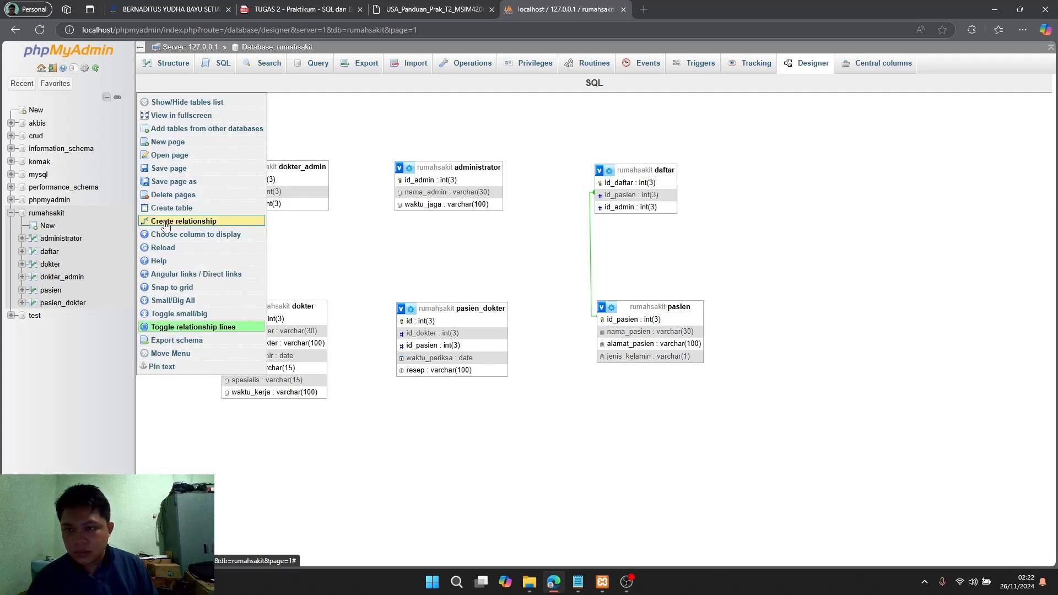
click(165, 222)
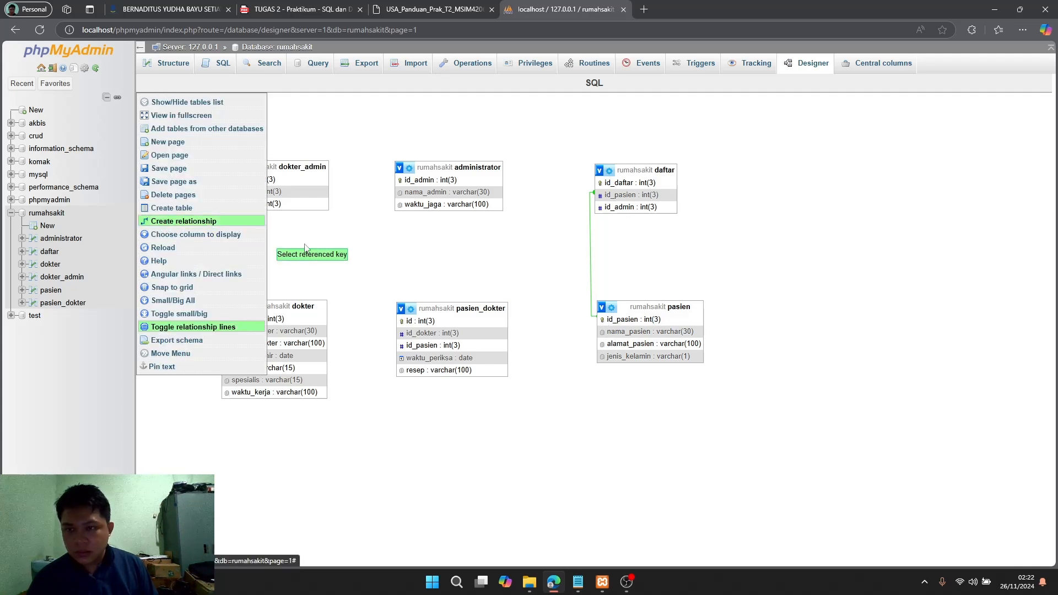
click(604, 322)
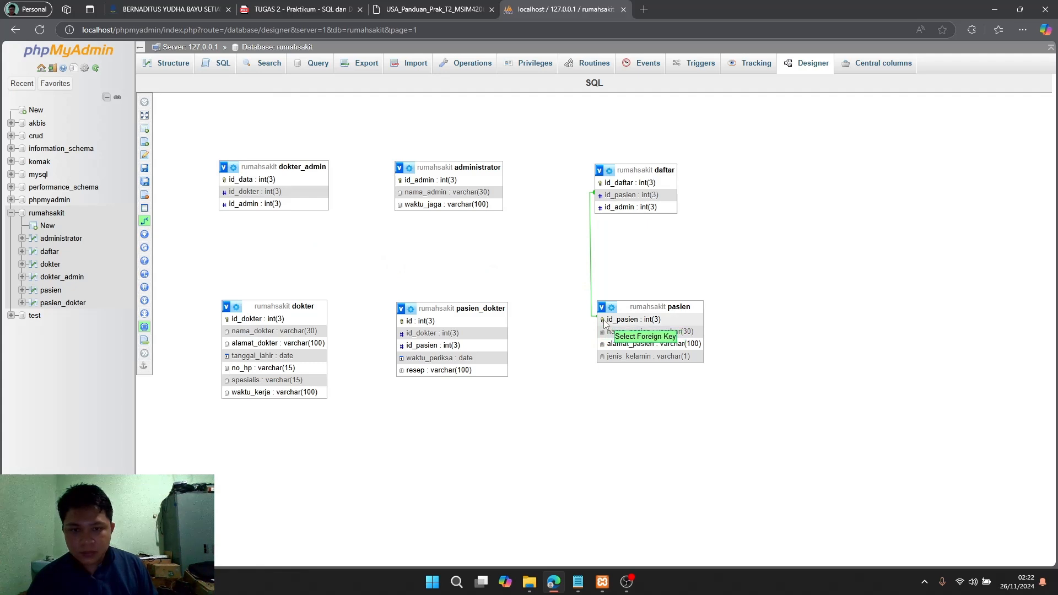
click(475, 346)
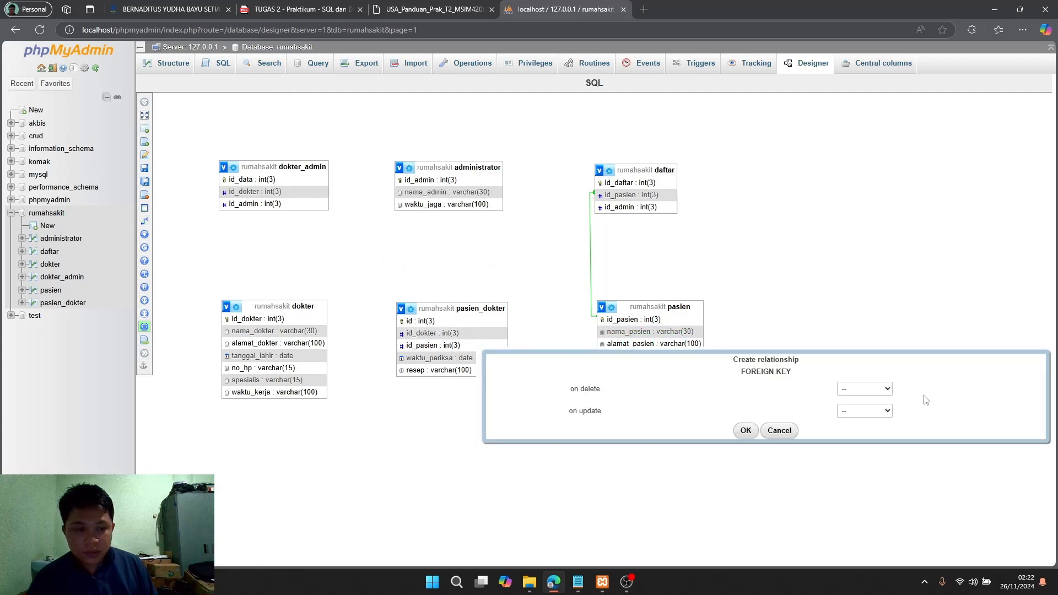
click(891, 390)
click(864, 418)
click(863, 410)
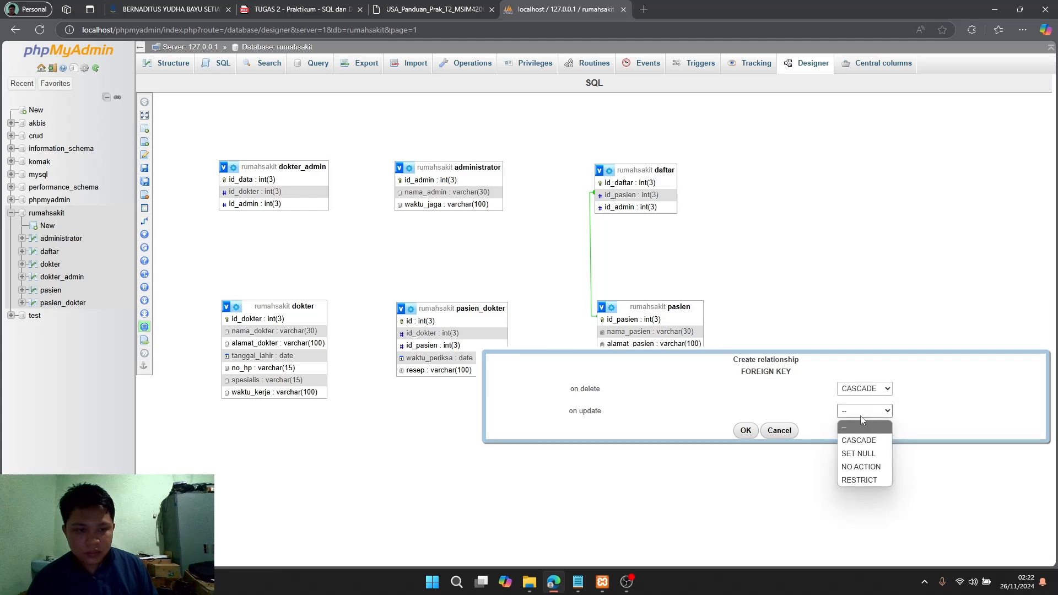
click(870, 440)
click(743, 431)
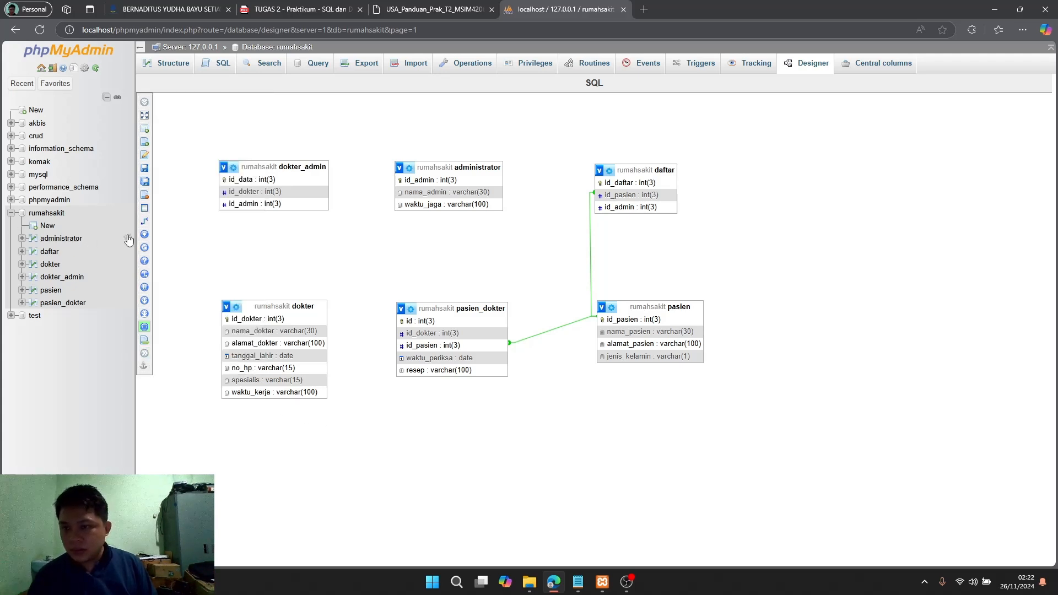
- Relate id_admin in administrator to foreign key id_admin in dokter_admin, with CASCADE on delete and on update
mouse_move(160, 226)
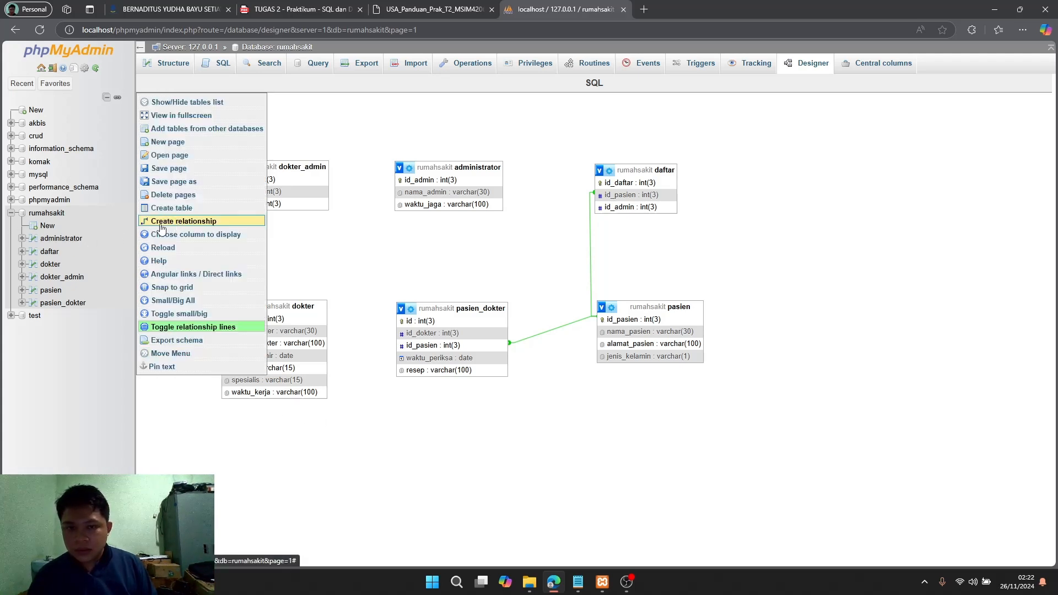
click(215, 225)
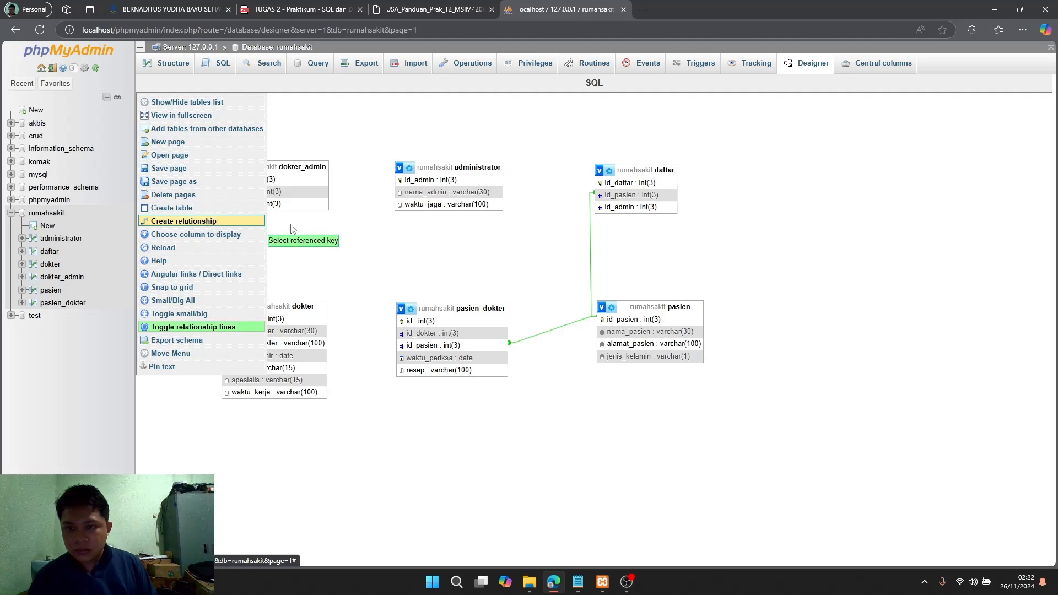
click(409, 181)
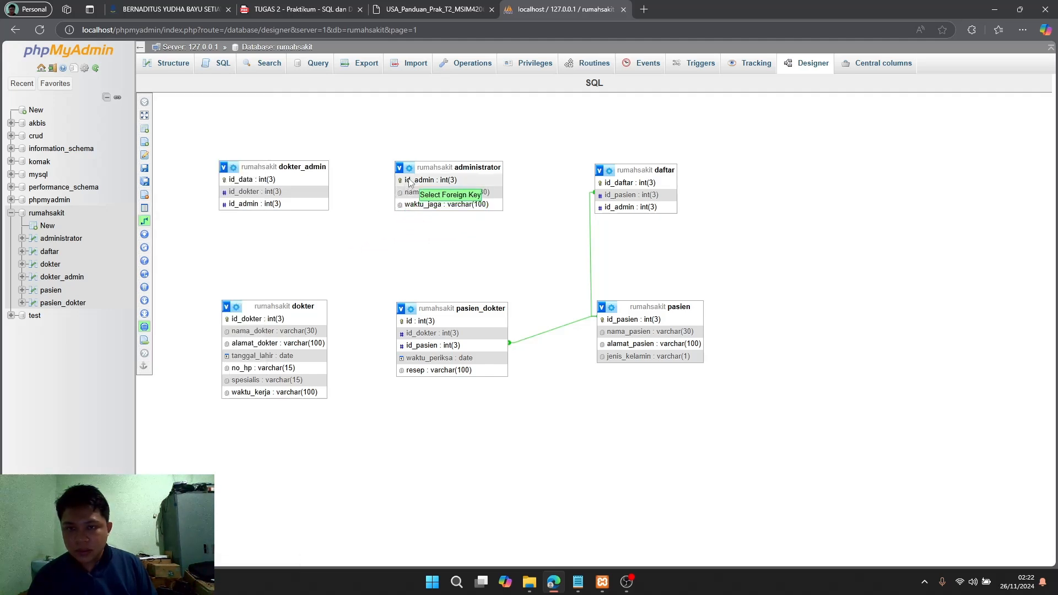
click(298, 208)
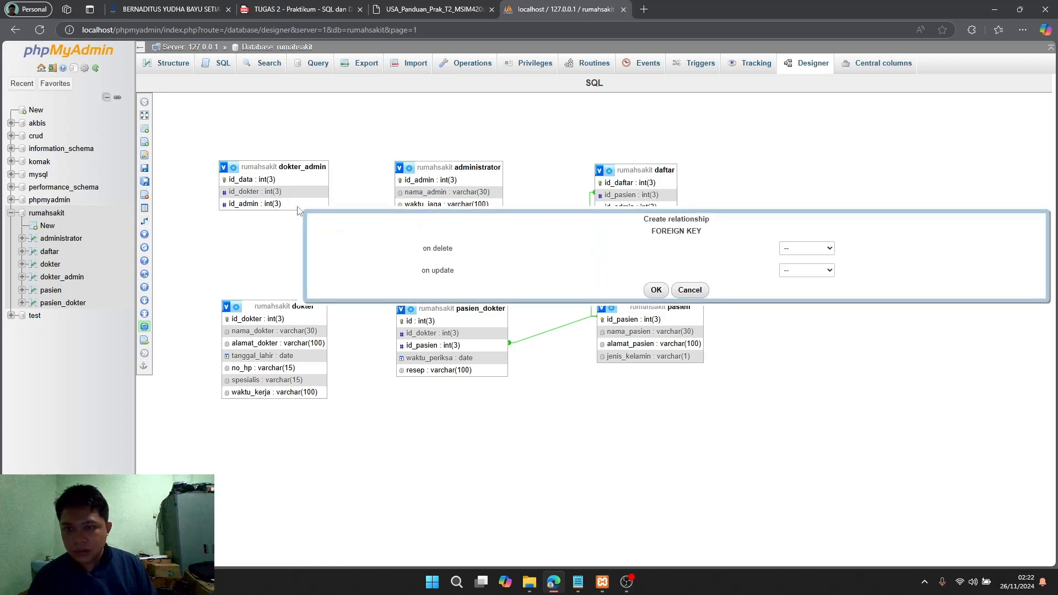
click(793, 251)
click(802, 276)
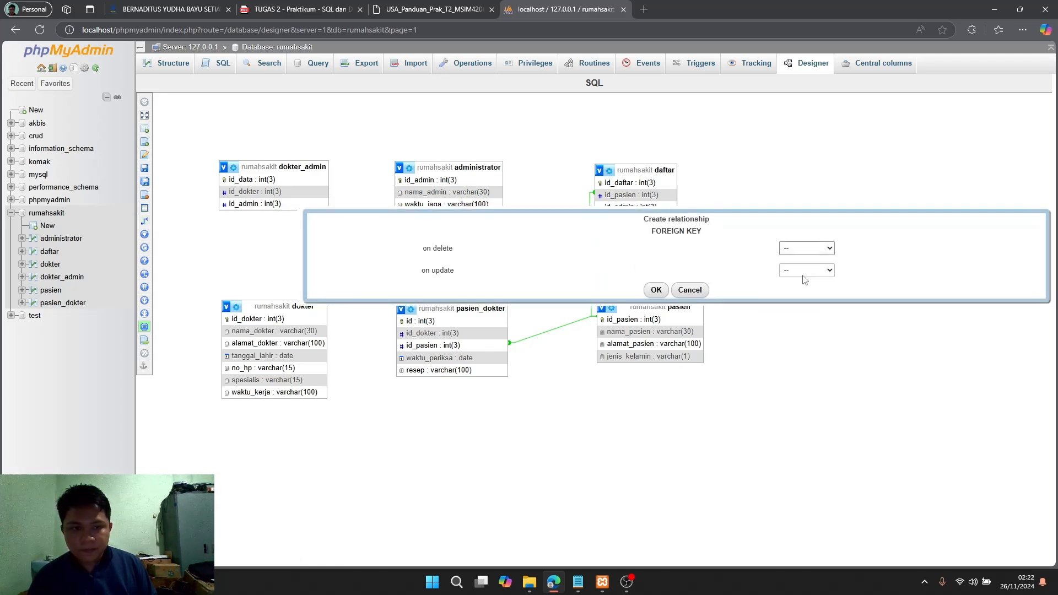
click(802, 271)
click(813, 299)
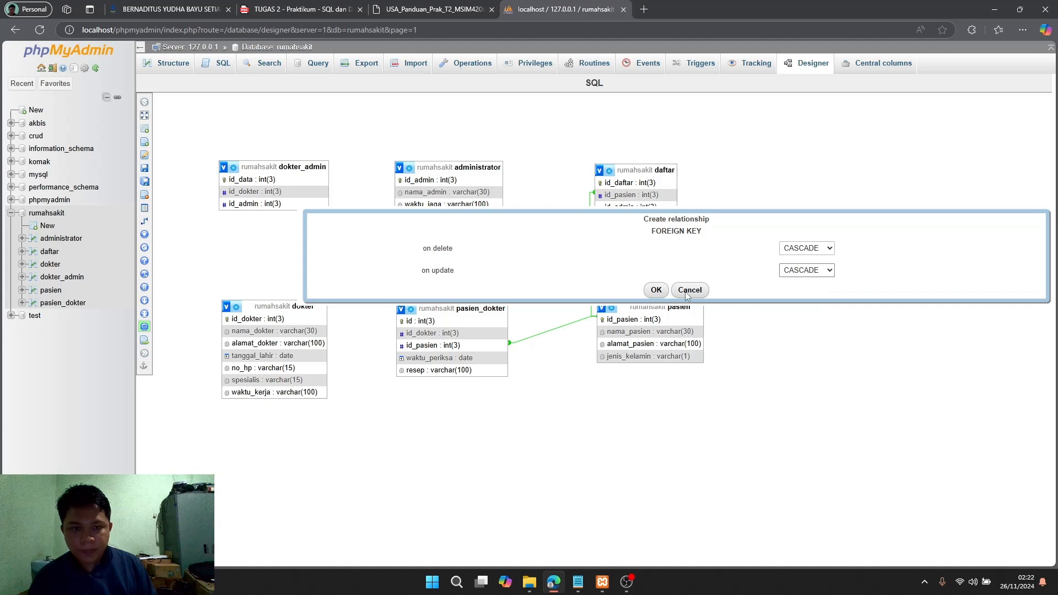
click(652, 291)
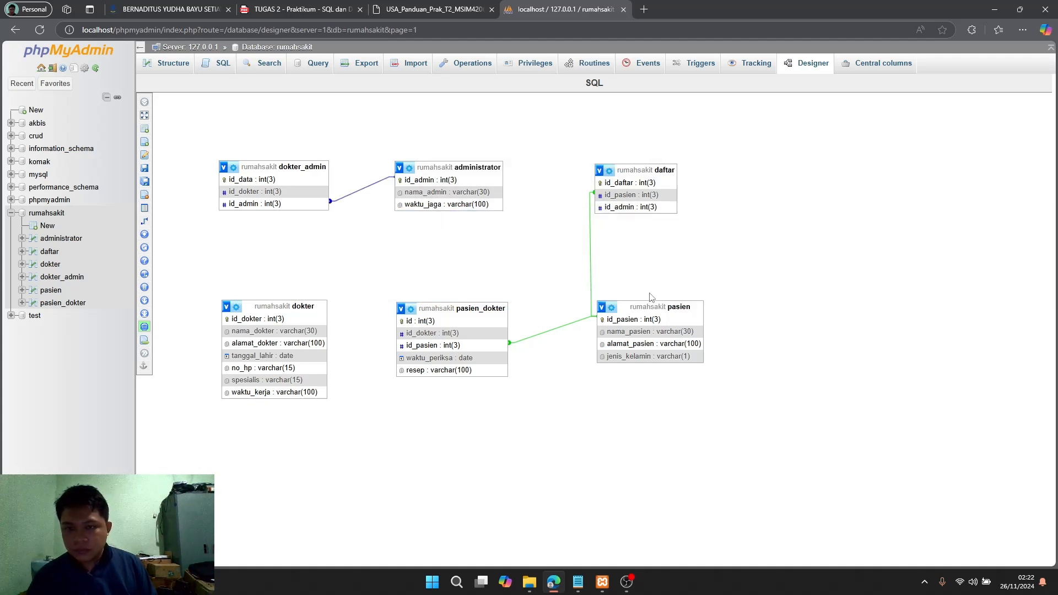
- Relate id_admin in administrator to foreign key id_admin in daftar, with CASCADE on delete and on update
mouse_move(148, 224)
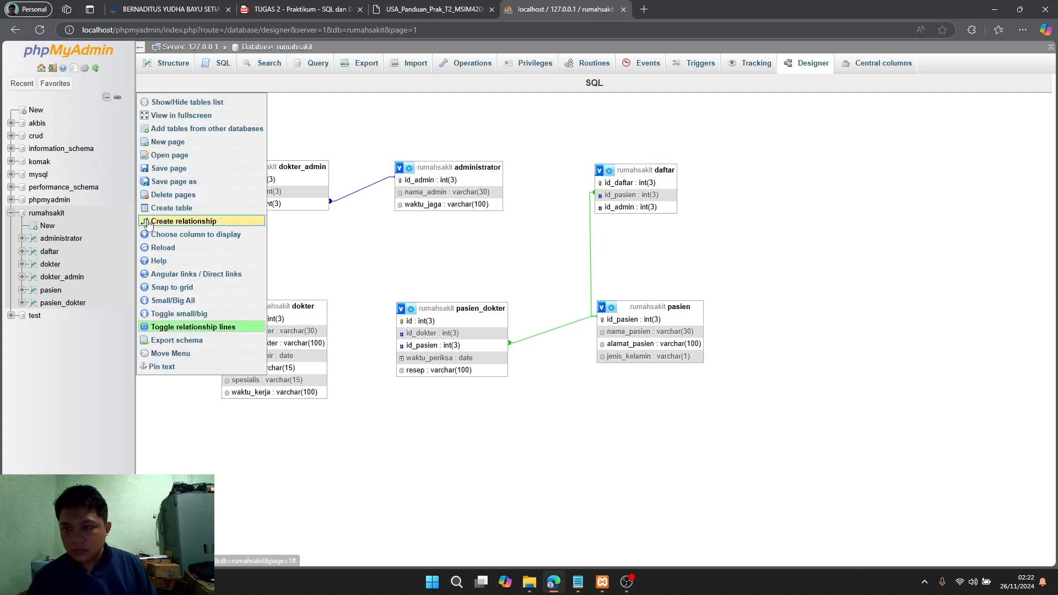
click(192, 222)
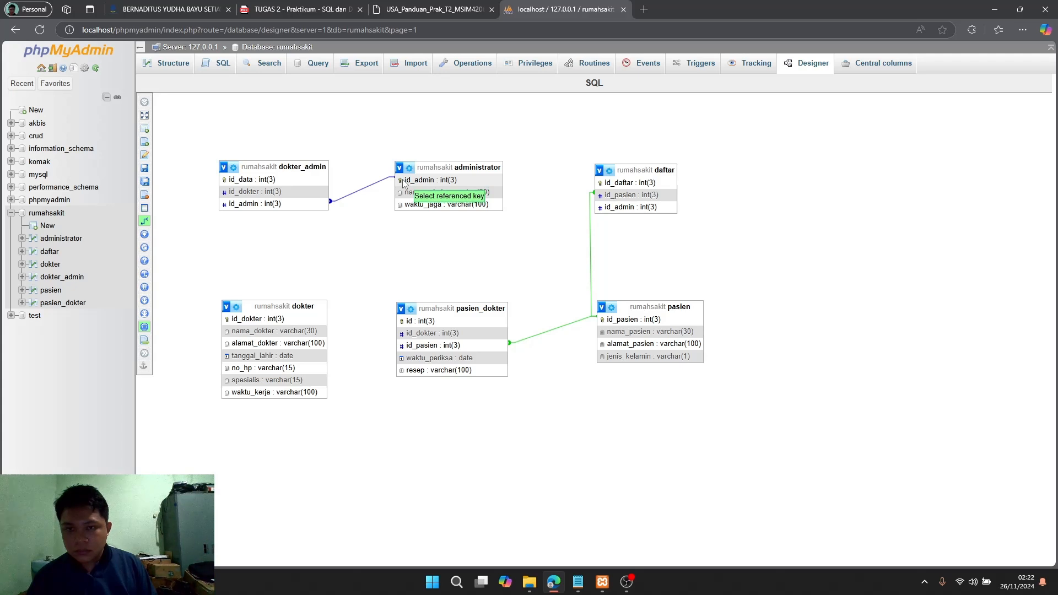
click(402, 182)
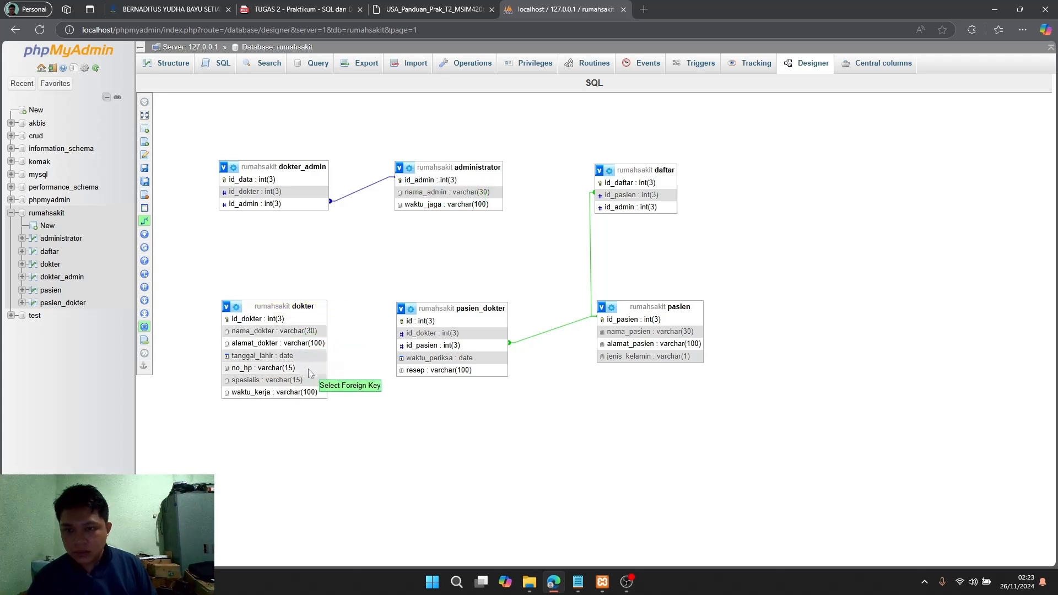
click(600, 210)
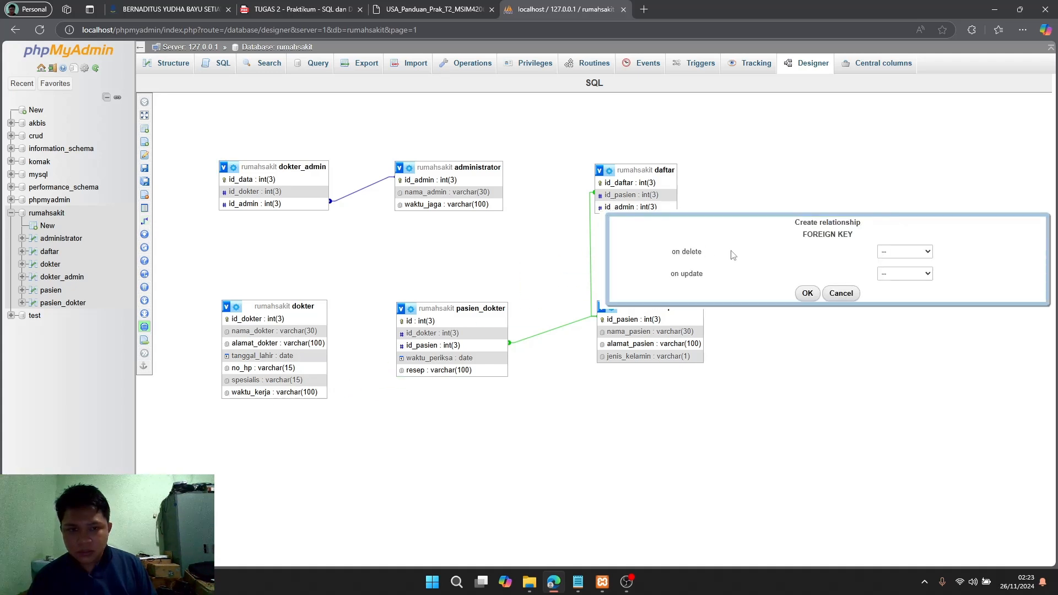
click(903, 253)
click(898, 281)
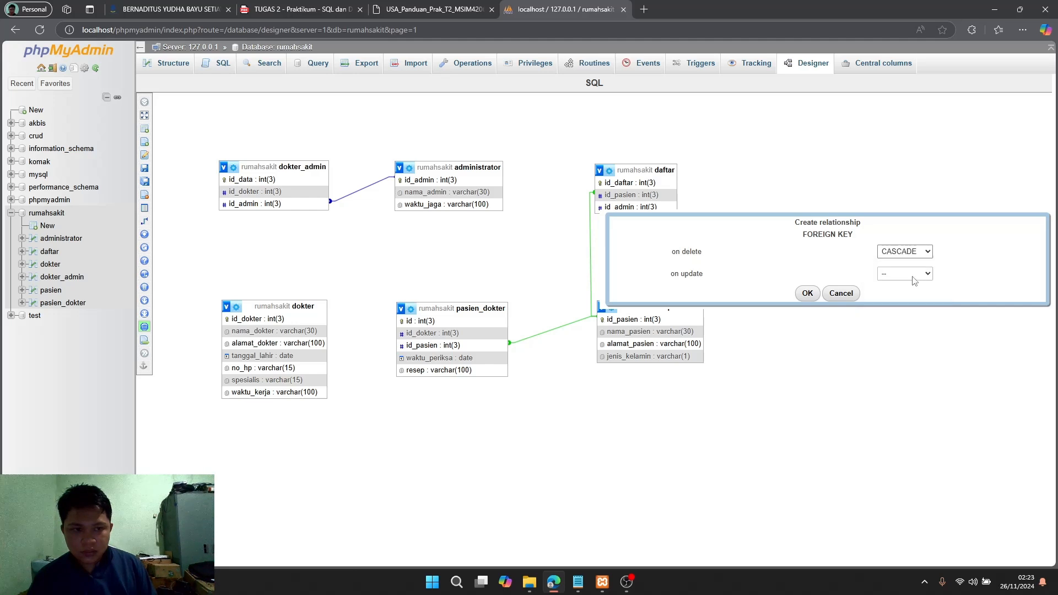
click(904, 274)
click(898, 301)
click(806, 292)
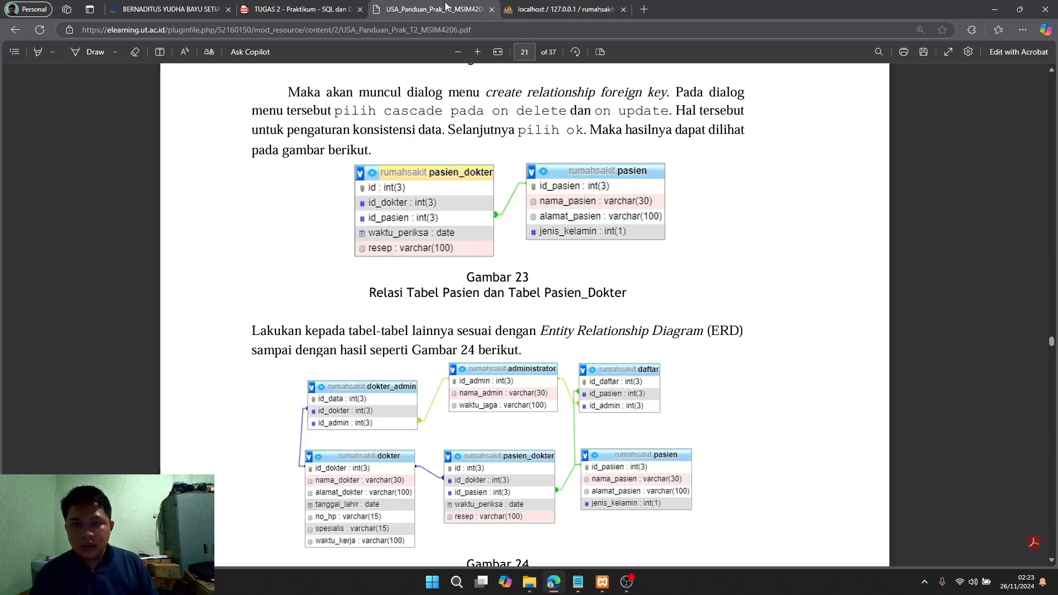
- Check Gambar 24 in the guide and relate id_dokter in dokter to foreign key id_dokter in dokter_admin, with CASCADE on delete and on update
click(444, 9)
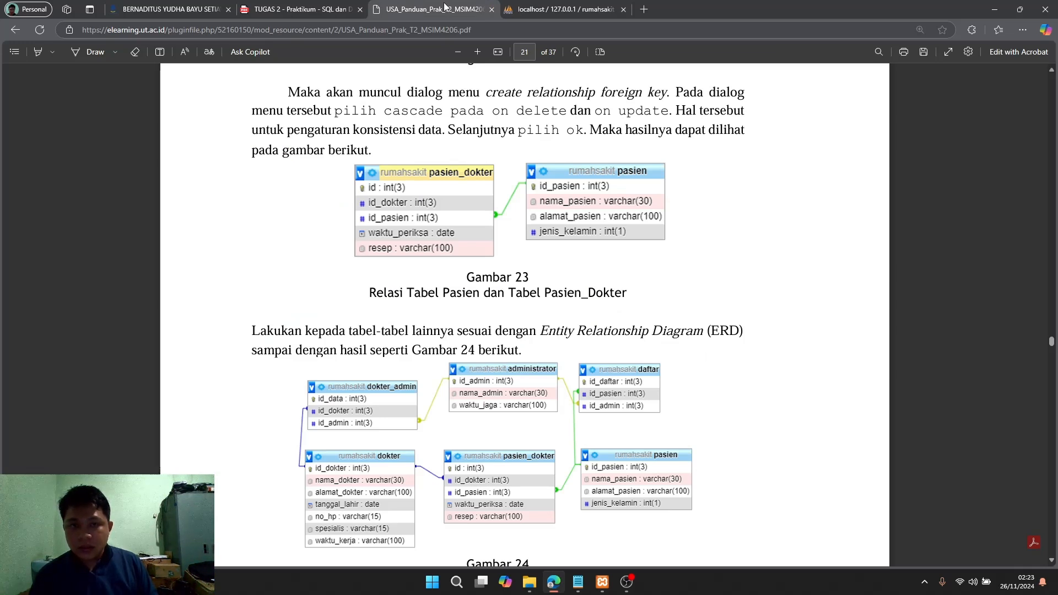
click(569, 11)
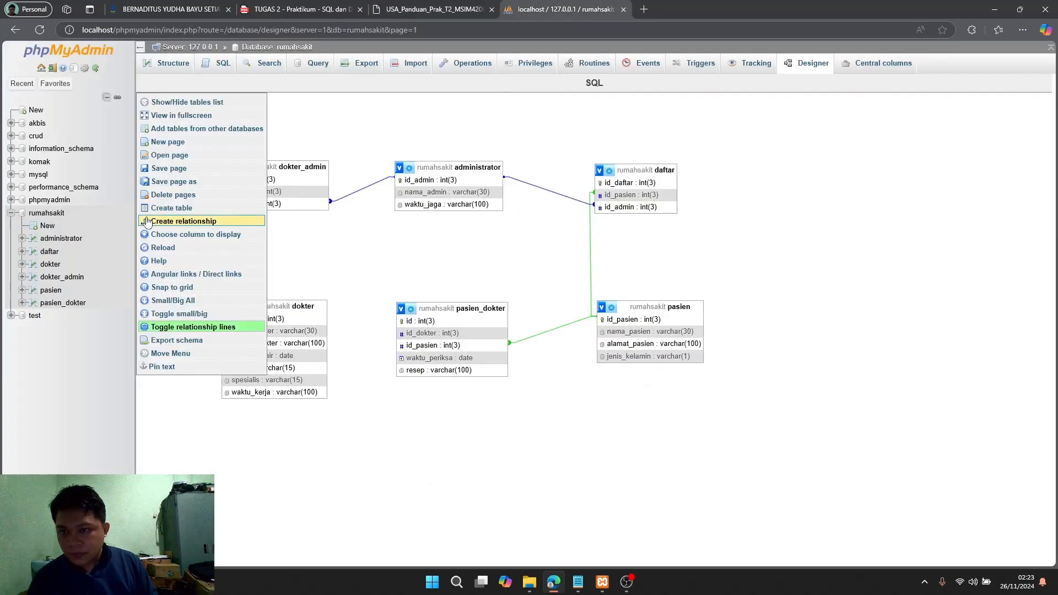
click(175, 222)
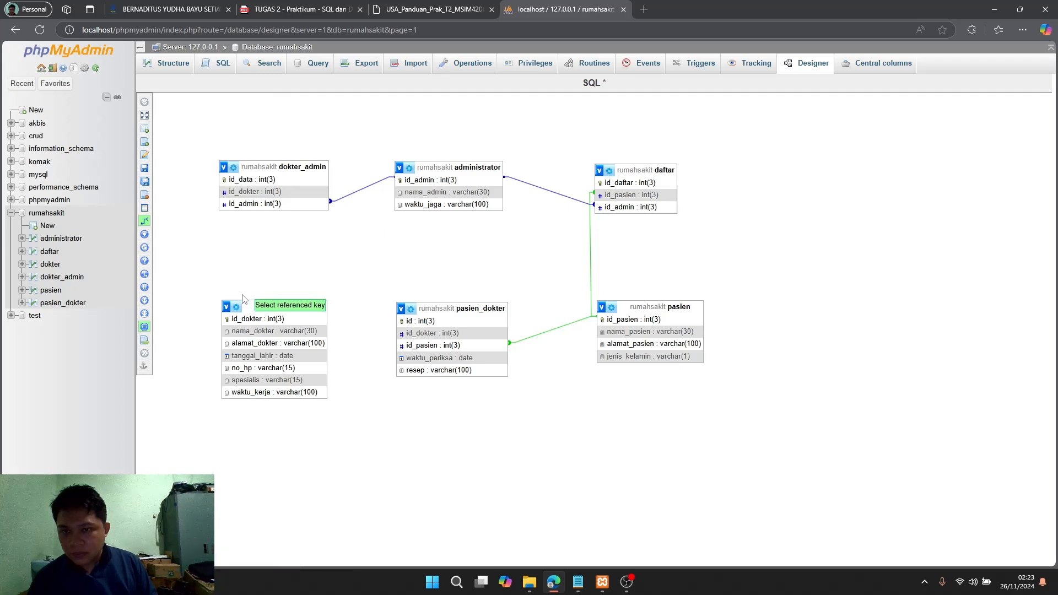
click(227, 319)
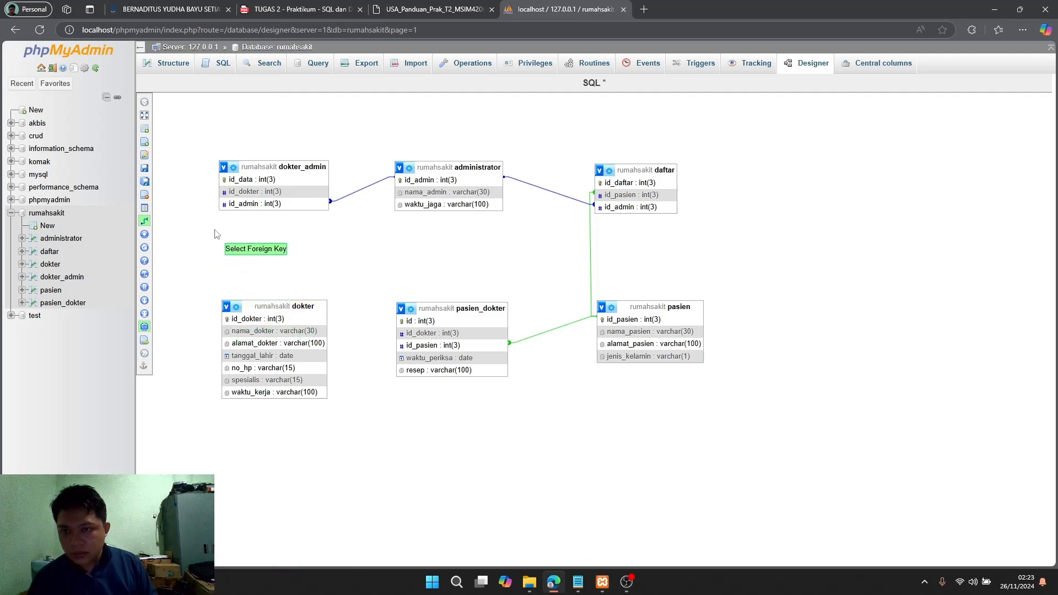
click(226, 193)
click(782, 234)
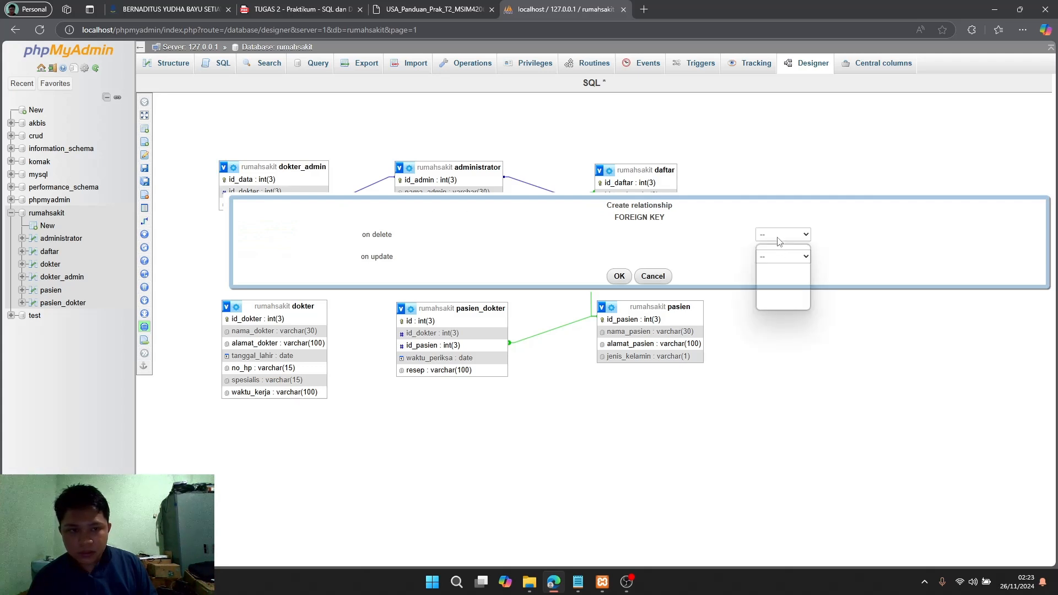
click(786, 262)
click(786, 262)
click(786, 285)
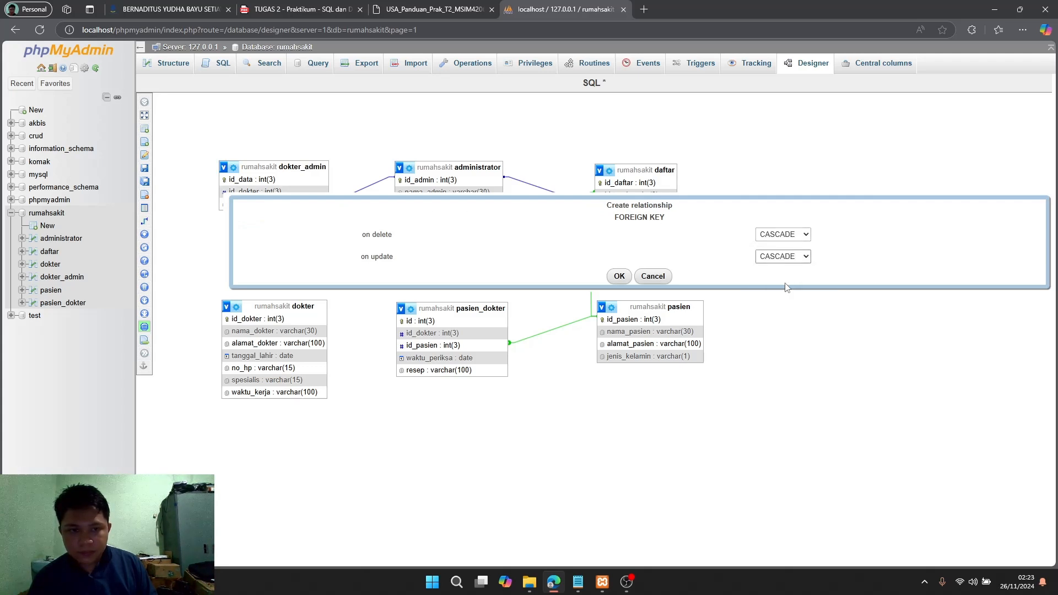
click(619, 276)
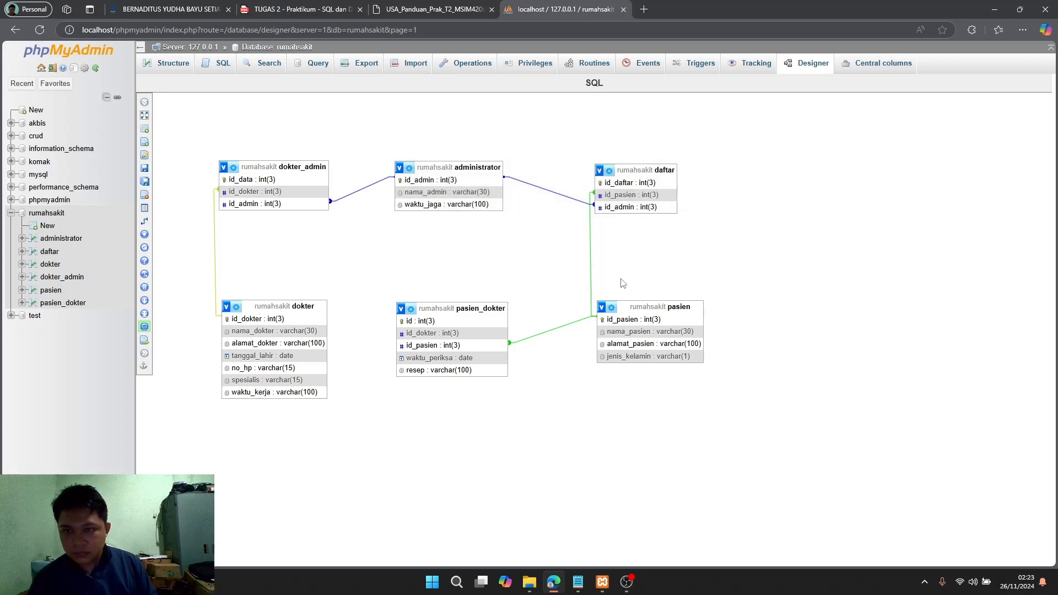
- Relate id_dokter in dokter to foreign key id_dokter in pasien_dokter, with CASCADE on delete and on update
mouse_move(155, 223)
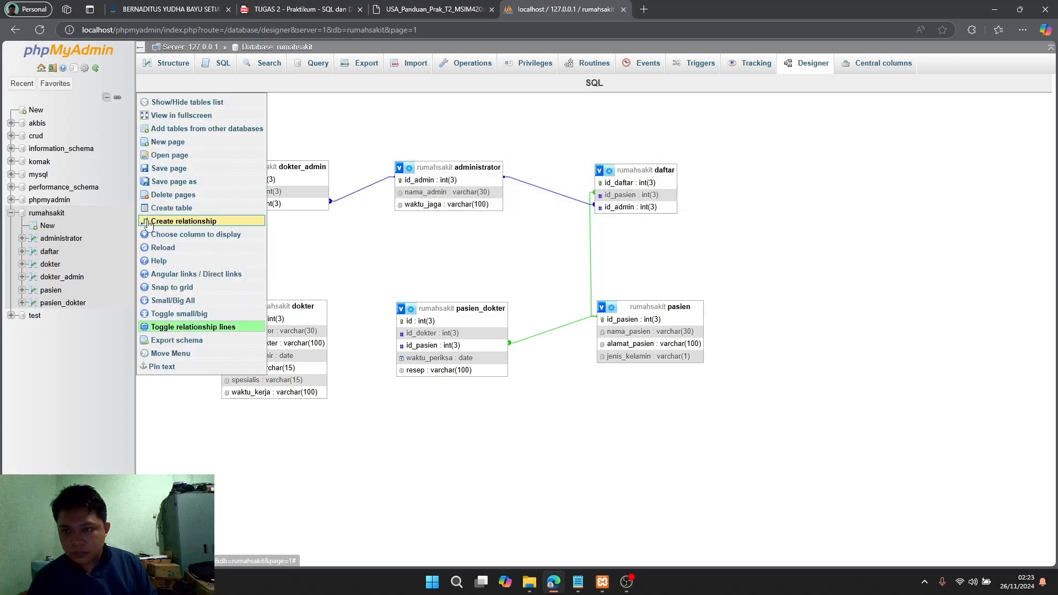
click(181, 225)
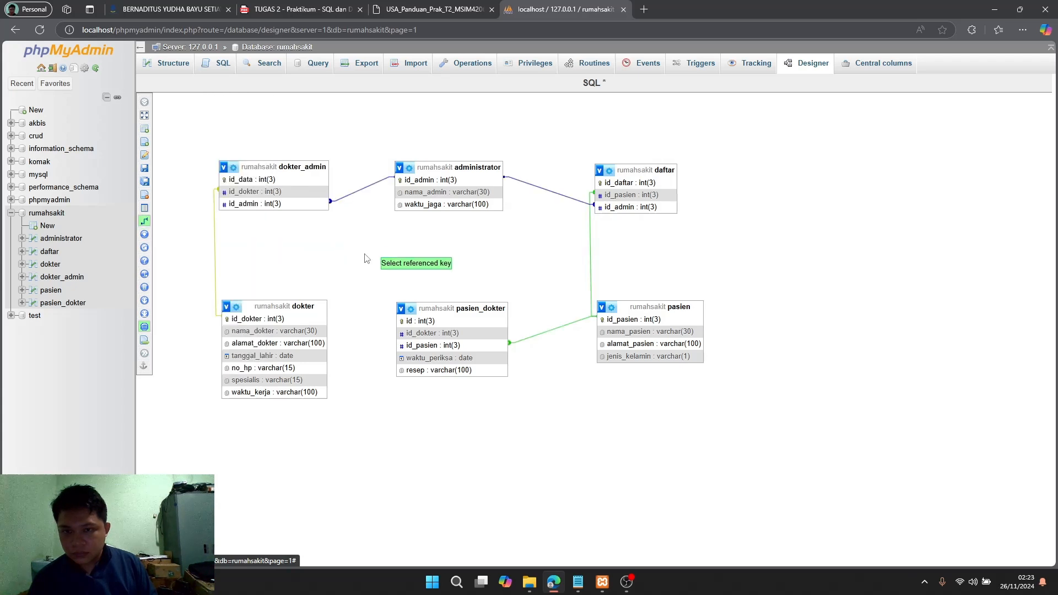
click(229, 320)
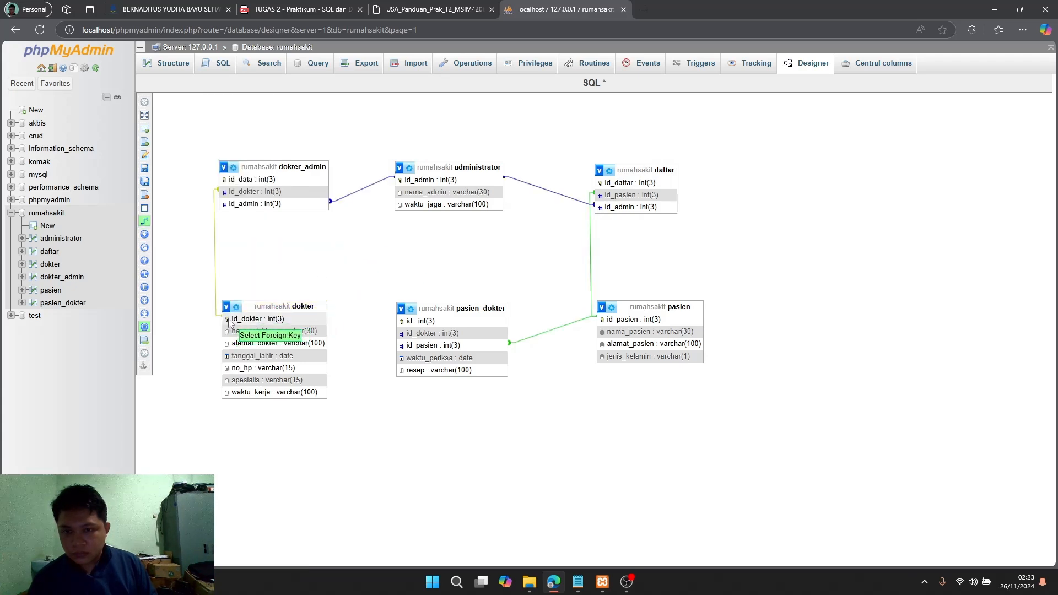
click(412, 336)
click(843, 377)
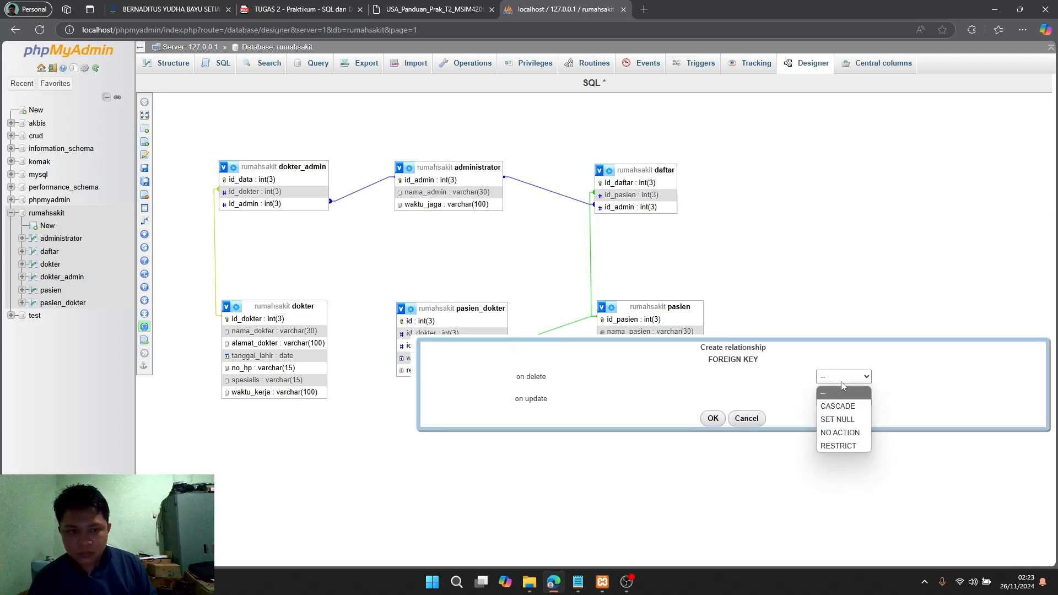
click(845, 405)
click(844, 398)
click(847, 428)
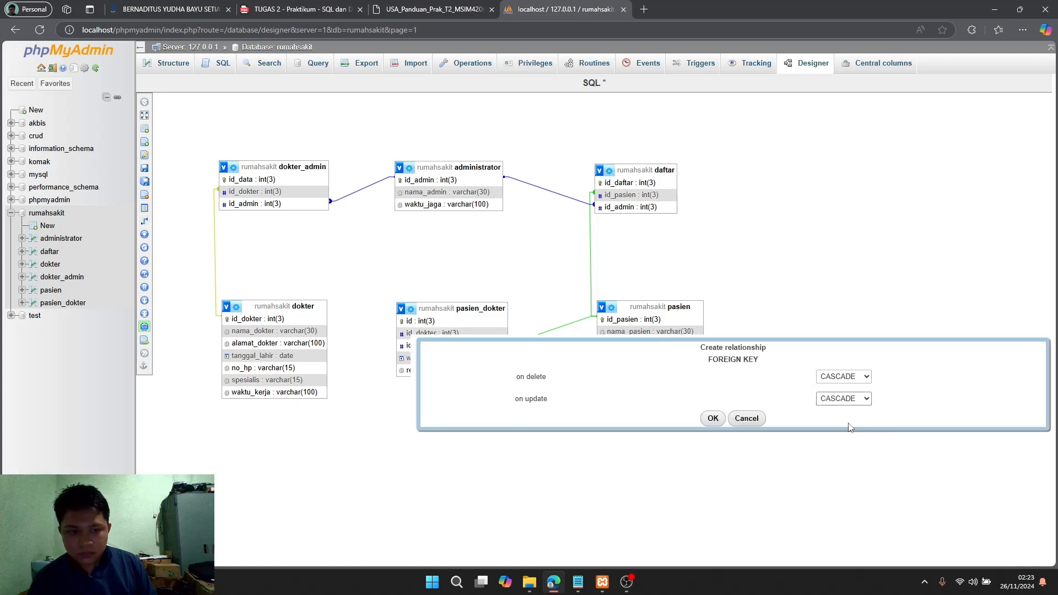
click(712, 418)
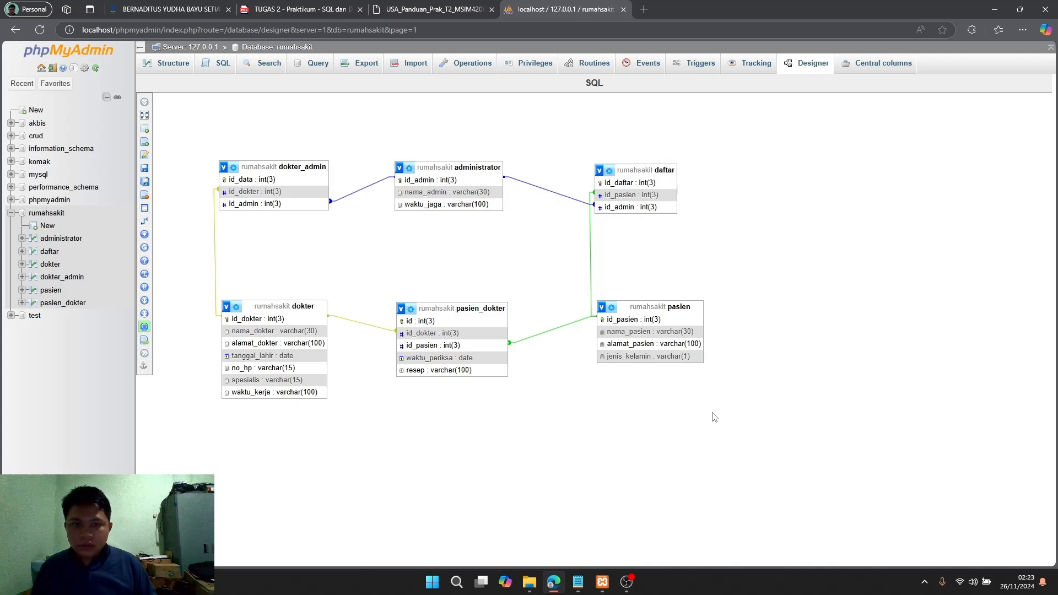
- Compare the table relations with Gambar 24 in the guide and save the Designer page
click(441, 10)
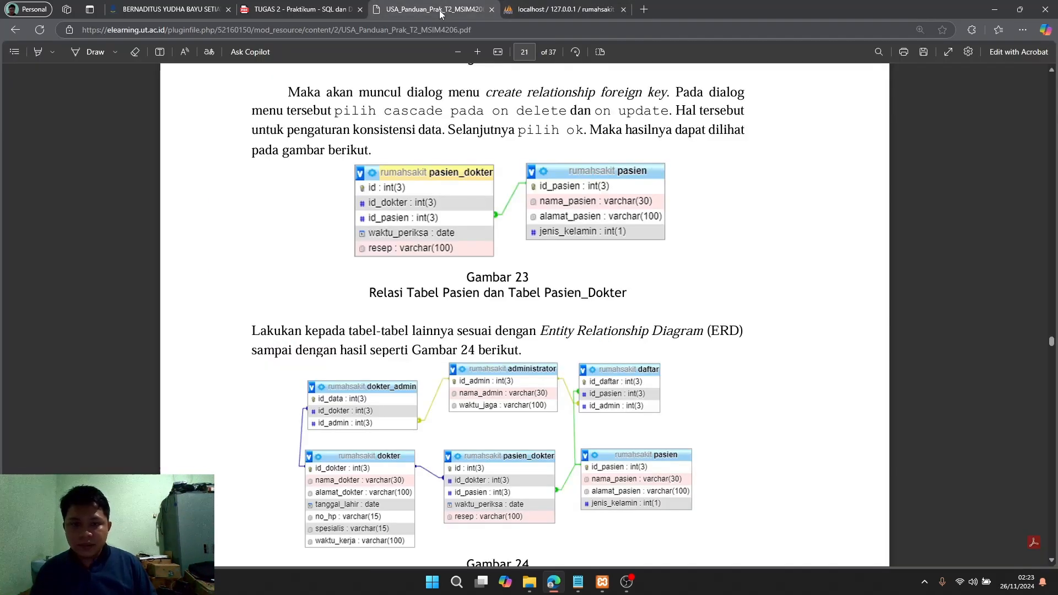
scroll(573, 486, down, 2)
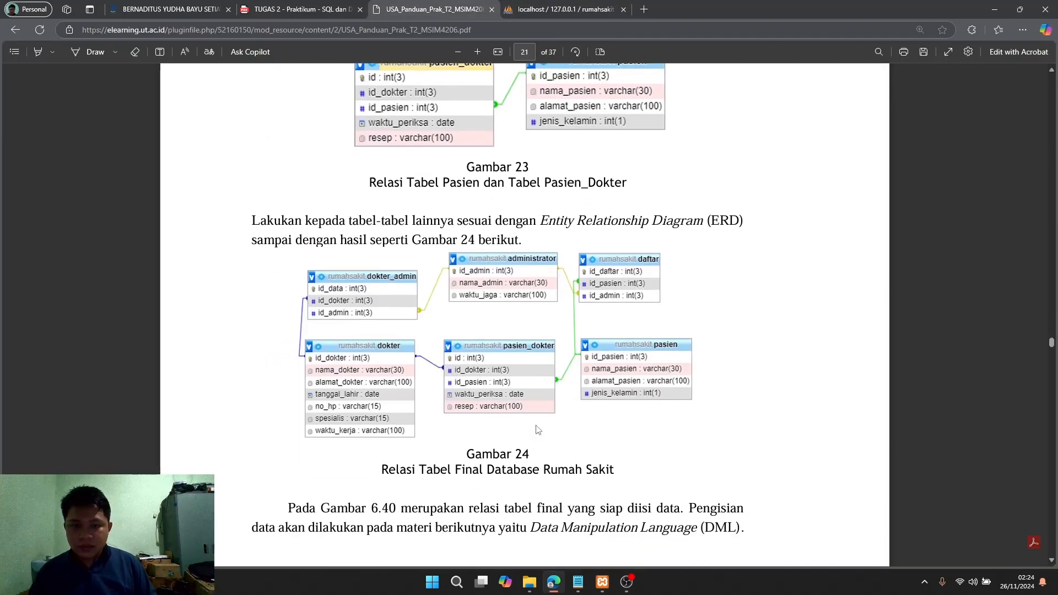
click(563, 12)
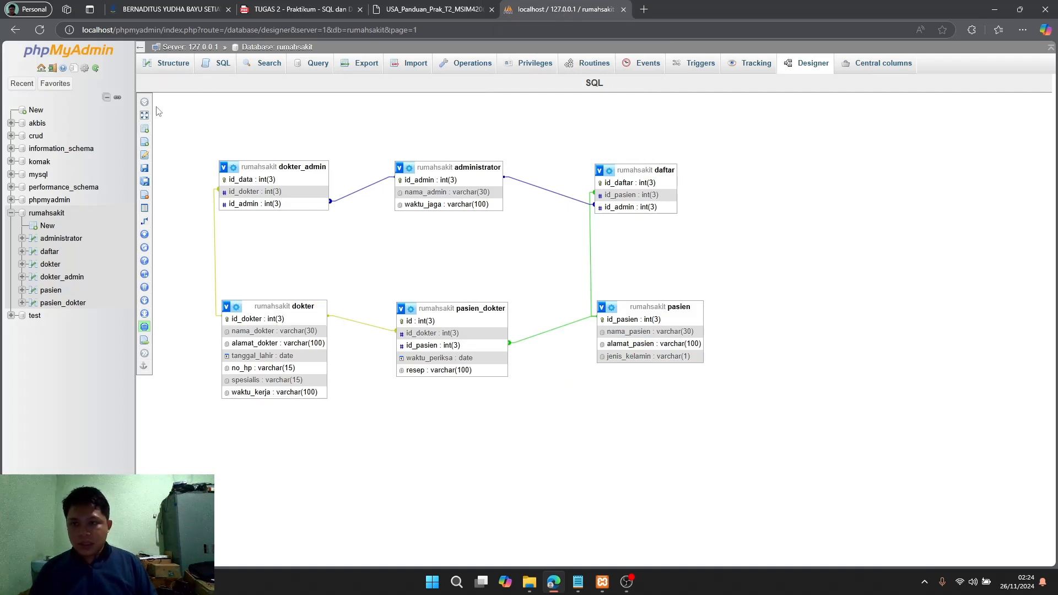
mouse_move(144, 158)
click(171, 168)
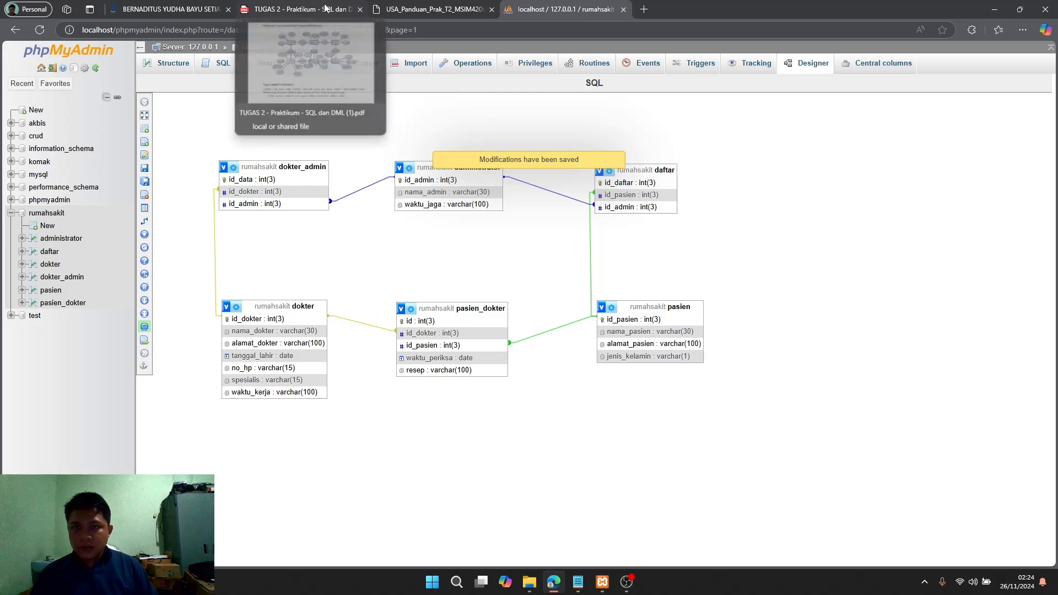
- Read the guide's Data Manipulation Language section, from the Tabel Pasien definition to the INSERT syntax and example
click(422, 9)
scroll(507, 360, down, 8)
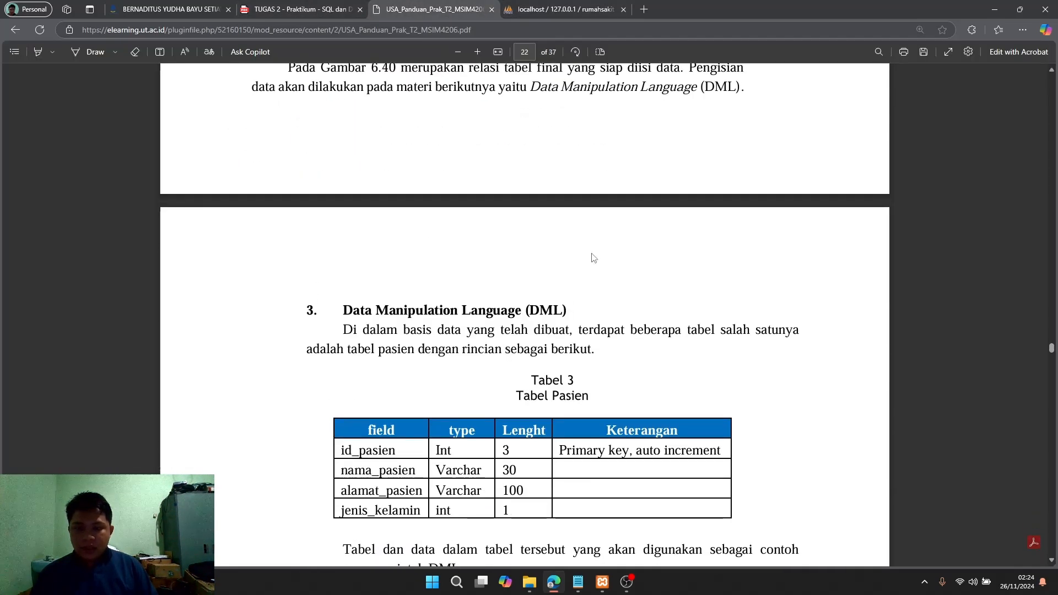
scroll(462, 248, up, 2)
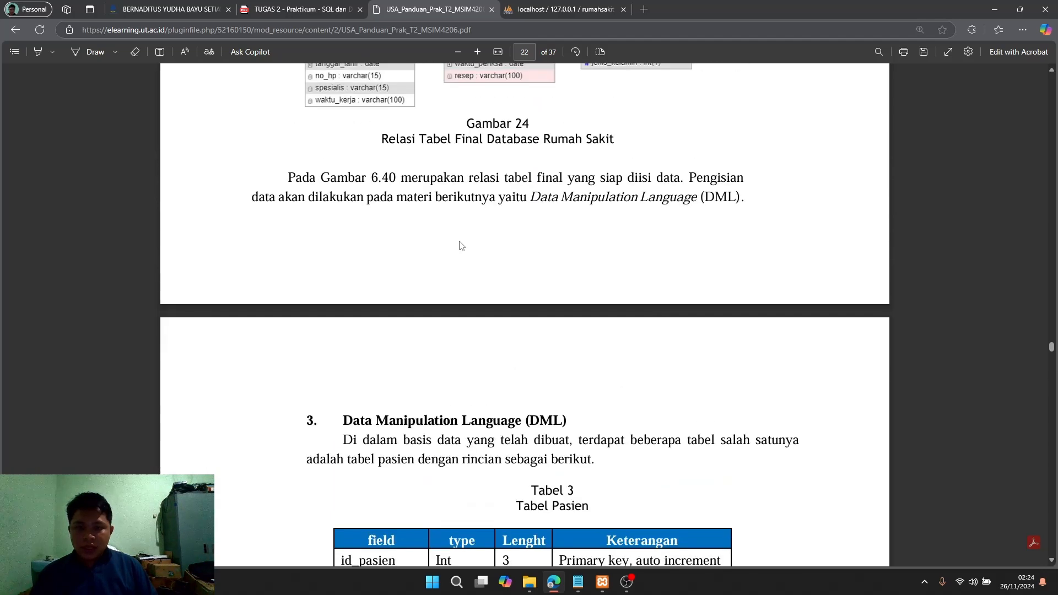
scroll(461, 246, down, 3)
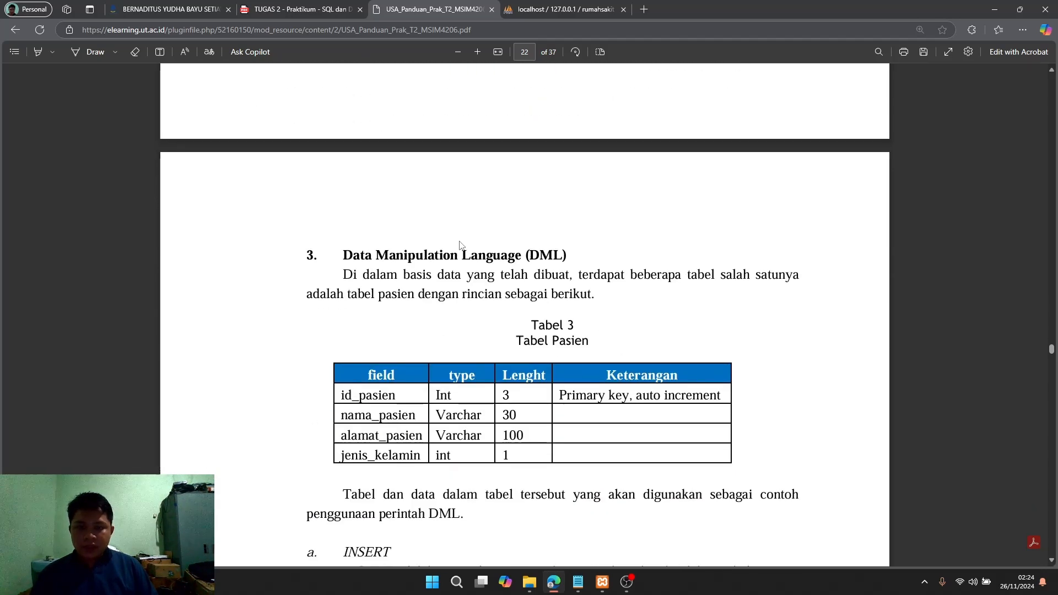
scroll(495, 282, down, 1)
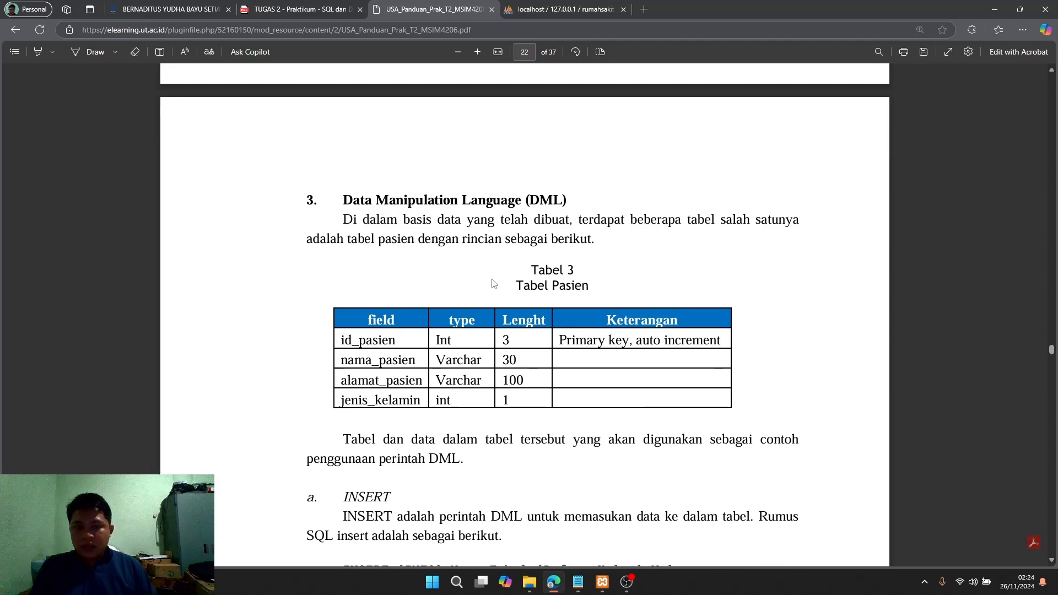
scroll(493, 282, down, 1)
scroll(492, 281, down, 2)
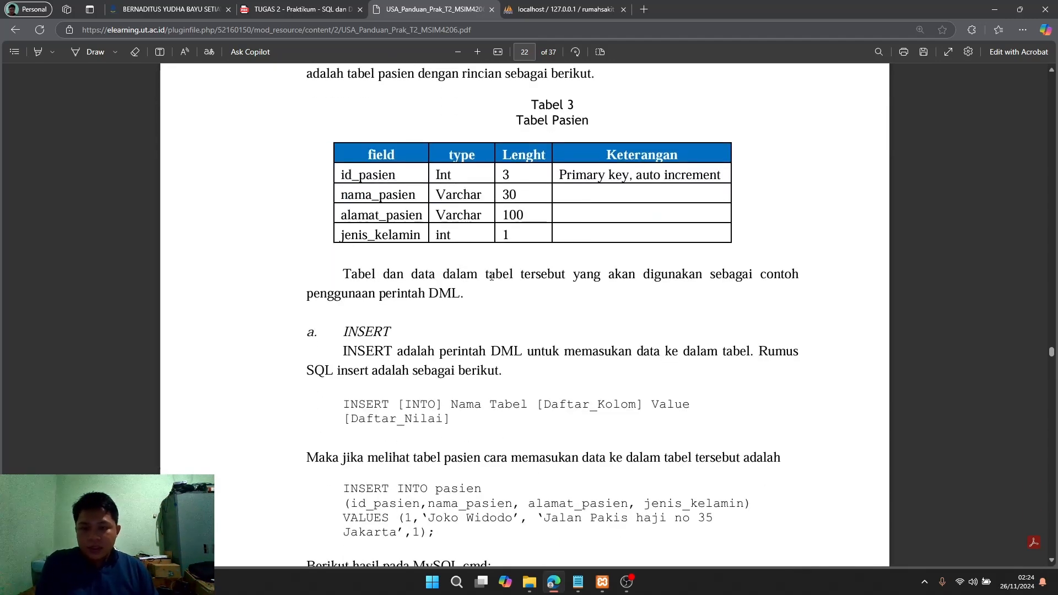
- Read the guide's DML pages 22 to 26, covering the INSERT examples, SELECT, conditional SELECT and the SELECT Join syntax
scroll(368, 324, down, 15)
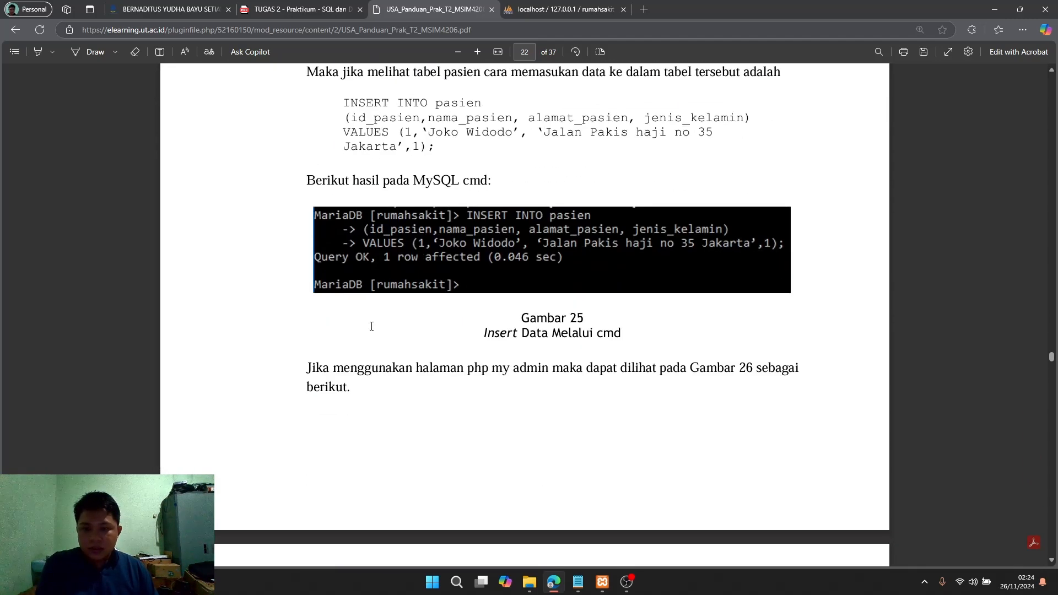
scroll(373, 329, down, 6)
scroll(374, 330, up, 20)
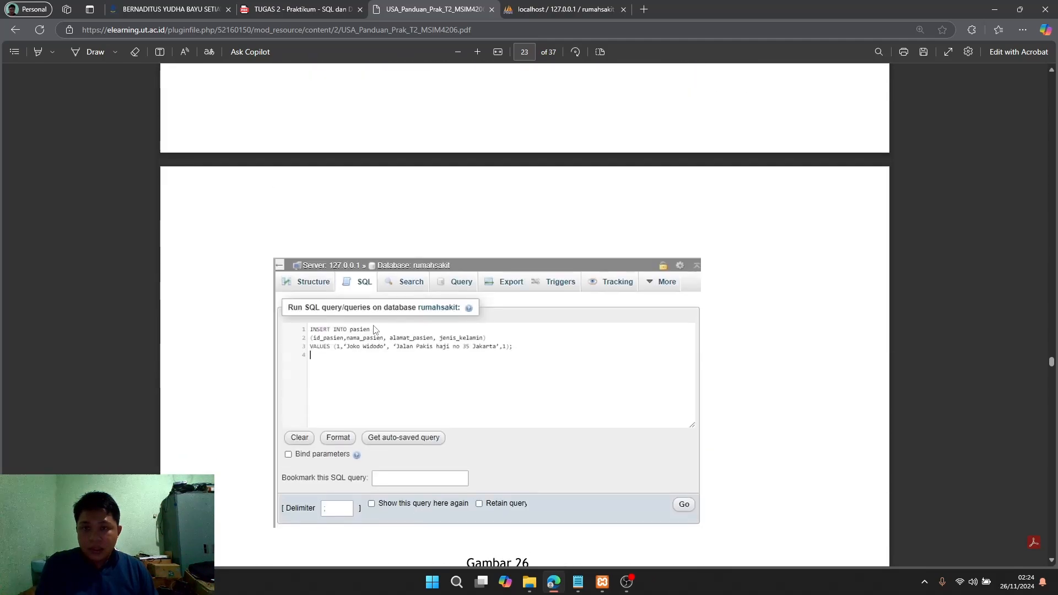
scroll(374, 326, up, 2)
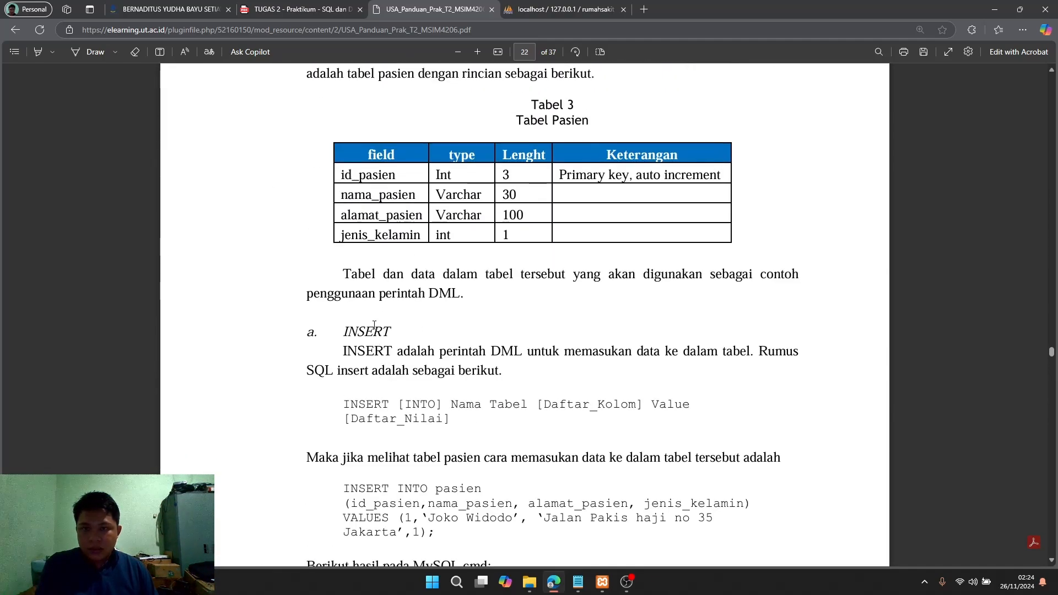
scroll(374, 325, down, 20)
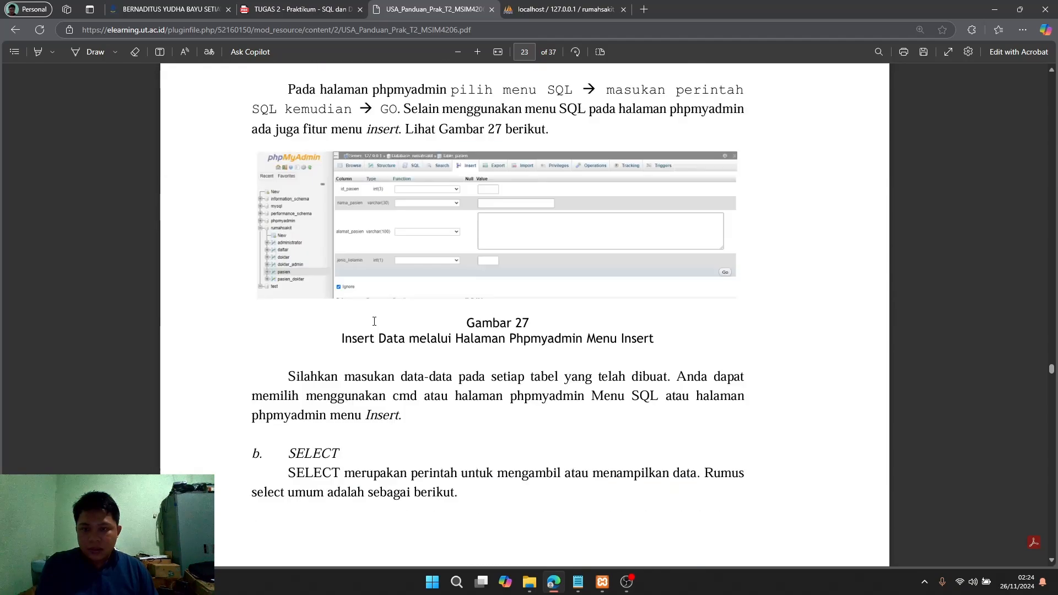
scroll(374, 324, up, 4)
scroll(375, 324, down, 10)
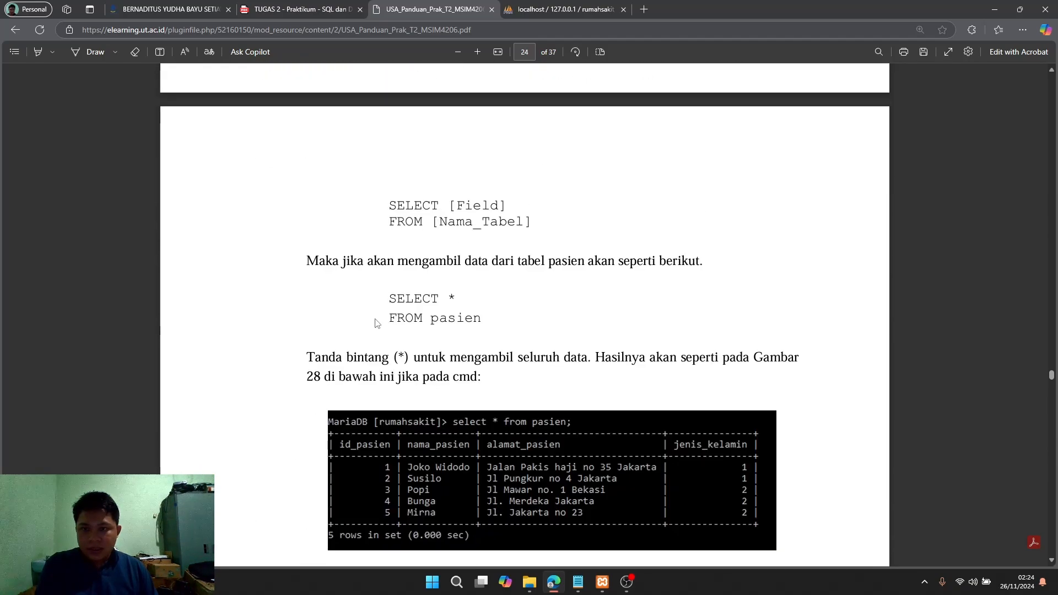
scroll(377, 323, down, 15)
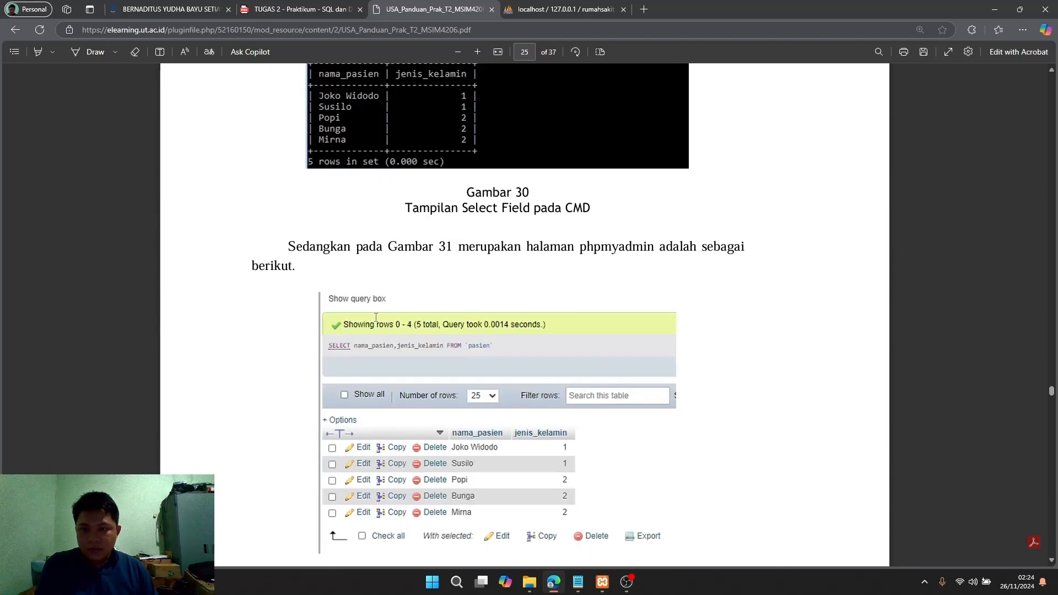
scroll(375, 318, down, 5)
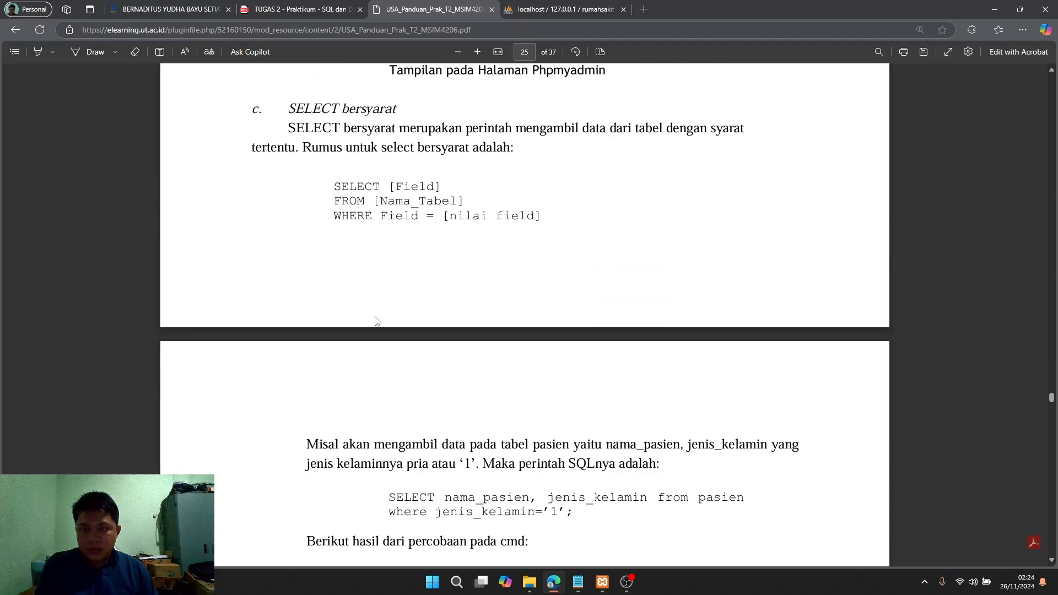
scroll(376, 321, down, 20)
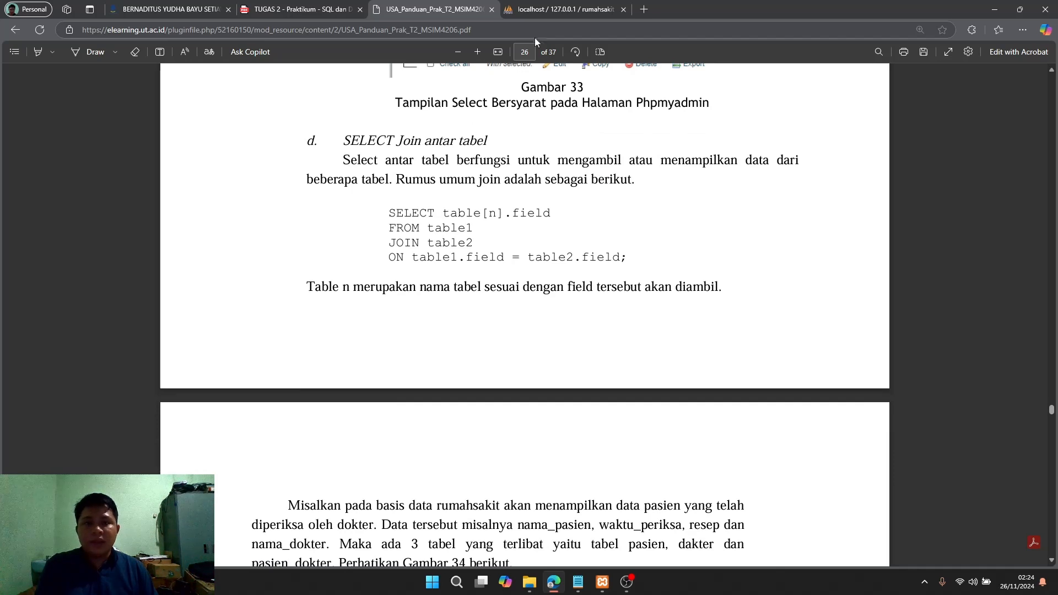
- Switch to phpMyAdmin for the rumahsakit database and copy the nine-row INSERT INTO pasien statement from the Notepad notes
click(547, 9)
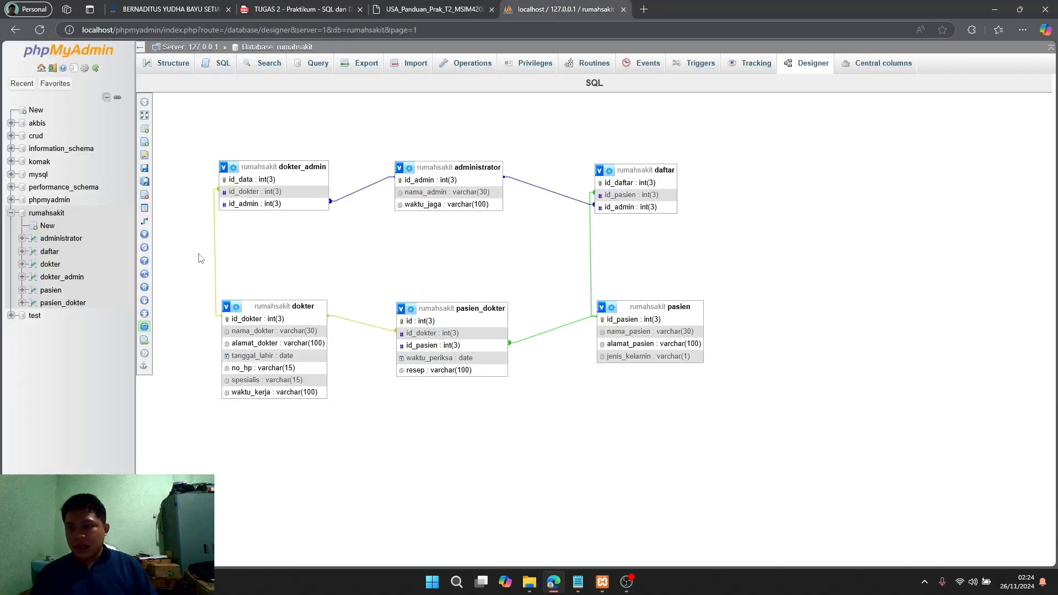
mouse_move(209, 174)
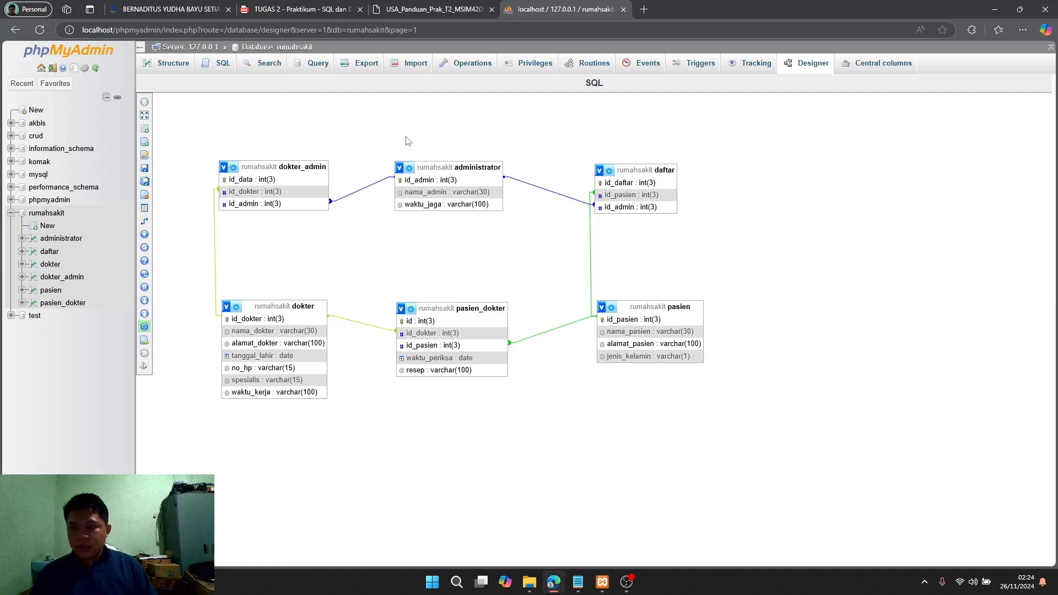
click(223, 66)
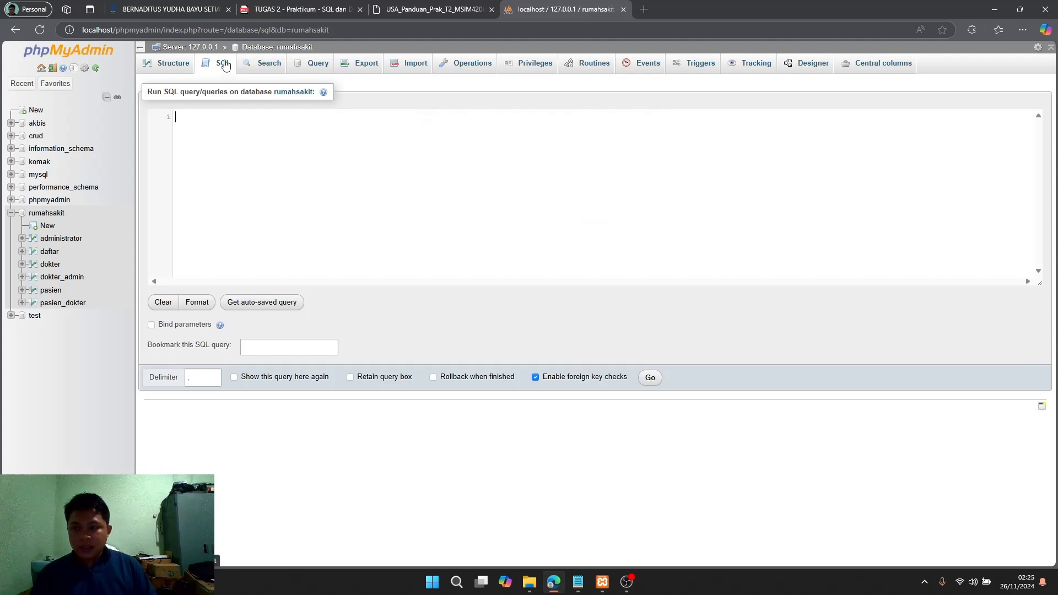
click(577, 581)
click(273, 74)
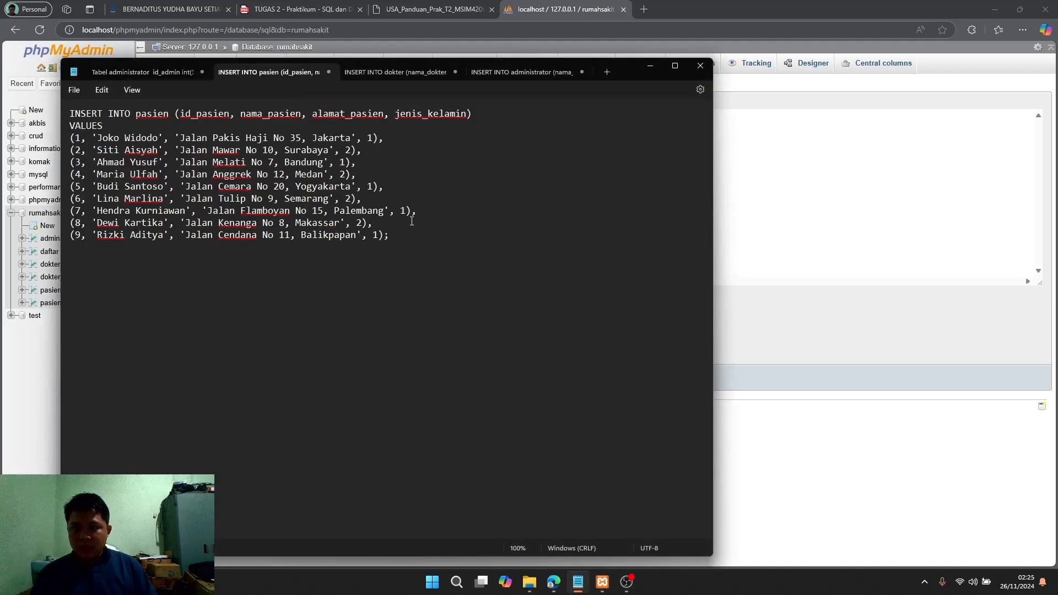
drag(411, 238, 135, 151)
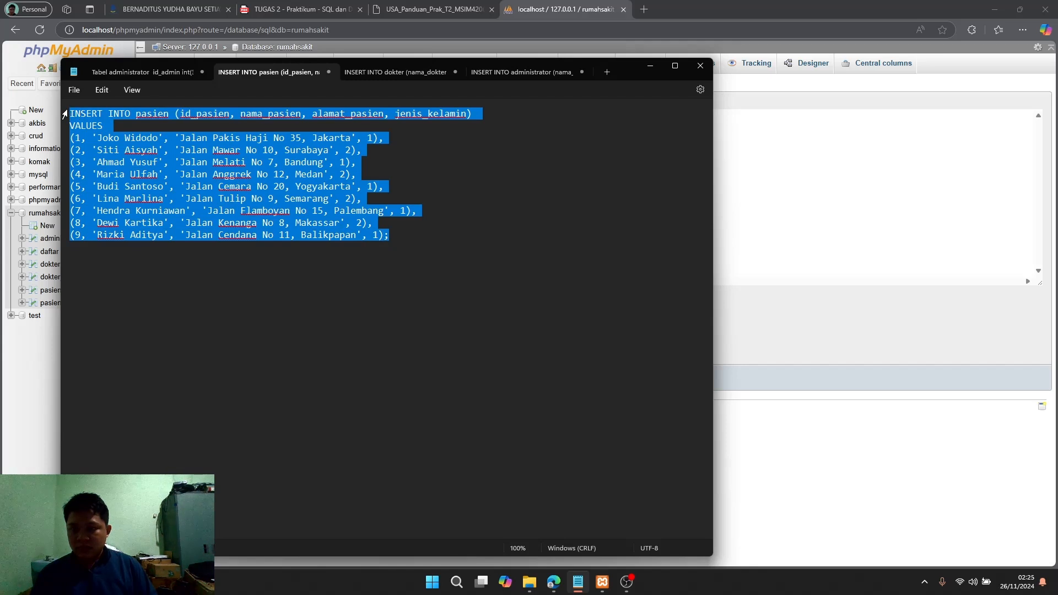
key(alt+Tab)
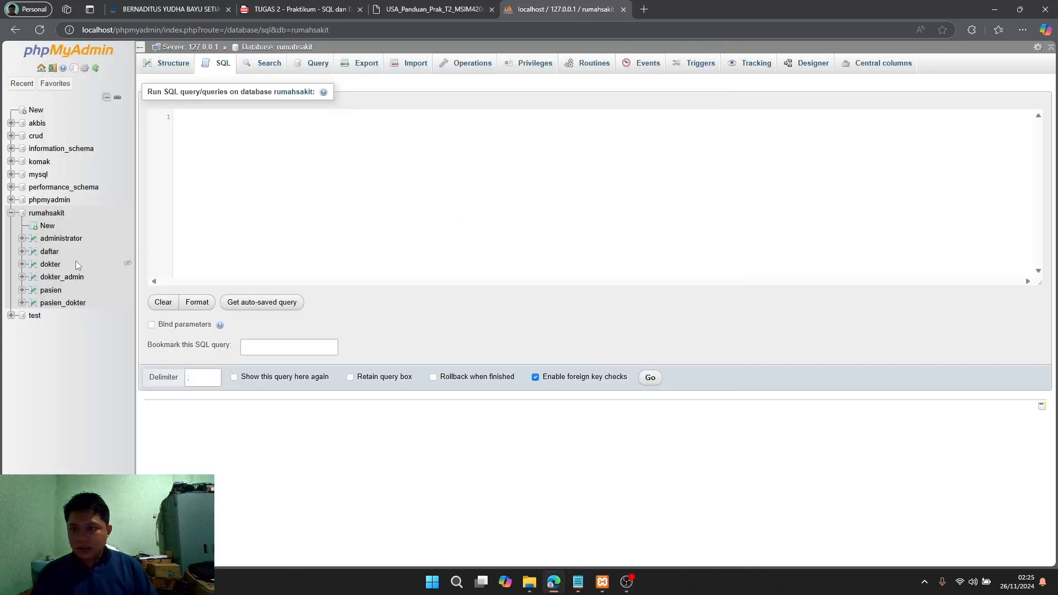
- Run the copied INSERT statement as an SQL query on the pasien table, replacing the default query, and browse the table's rows
click(51, 289)
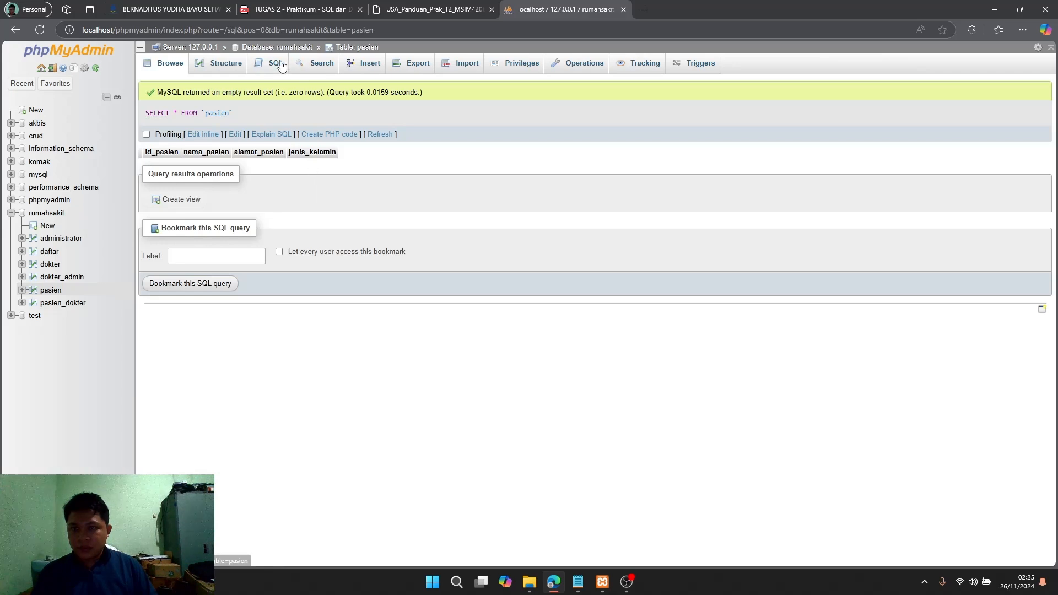
click(281, 65)
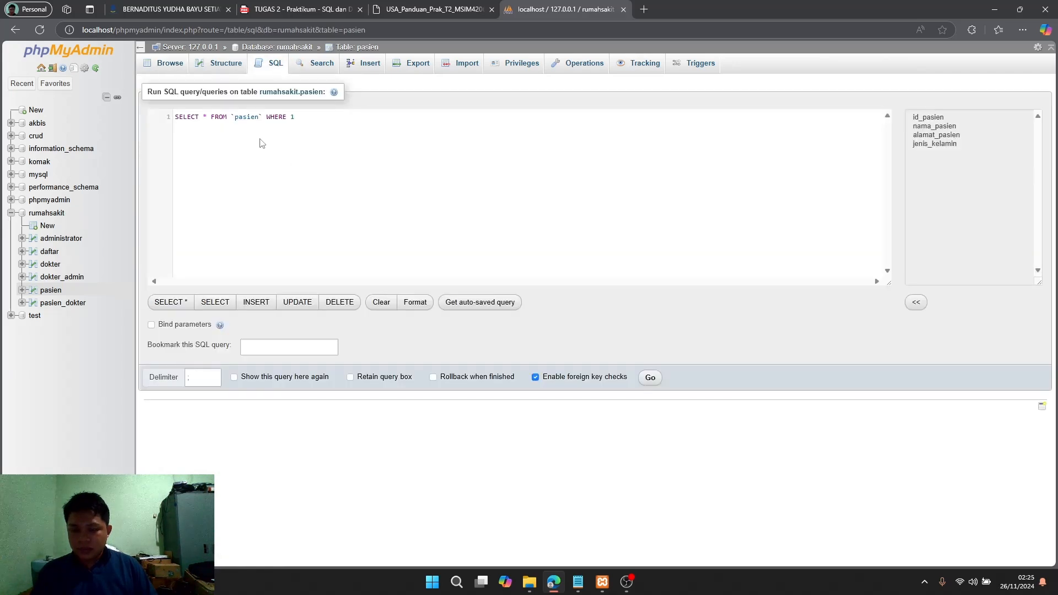
key(ctrl+a)
text(INSERT INTO pasien (id_pasien, nama_pasien, alamat_pasien, jenis_kelamin) VALUES (1, 'Joko Widodo', 'Jalan Pakis Haji No 35, Jakarta', 1), (2, 'Siti Aisyah', 'Jalan Mawar No 10, Surabaya', 2), (3, 'Ahmad Yusuf', 'Jalan Melati No 7, Bandung', 1), (4, 'Maria Ulfah', 'Jalan Anggrek No 12, Medan', 2), (5, 'Budi Santoso', 'Jalan Cemara No 20, Yogyakarta', 1), (6, 'Lina Marlina', 'Jalan Tulip No 9, Semarang', 2), (7, 'Hendra Kurniawan', 'Jalan Flamboyan No 15, Palembang', 1), (8, 'Dewi Kartika', 'Jalan Kenanga No 8, Makassar', 2), (9, 'Rizki Aditya', 'Jalan Cendana No 11, Balikpapan', 1);)
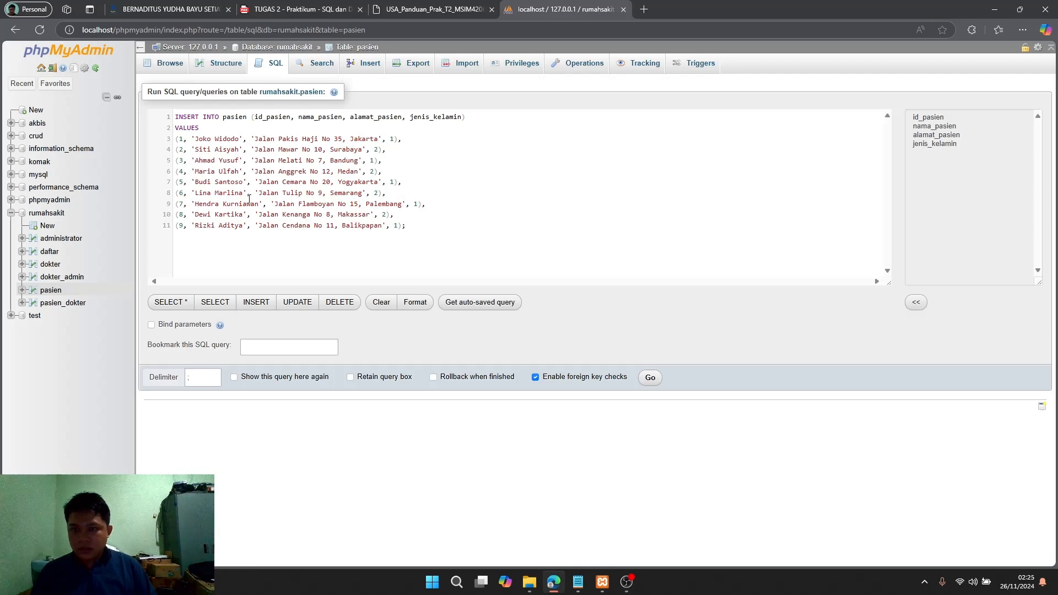
click(651, 378)
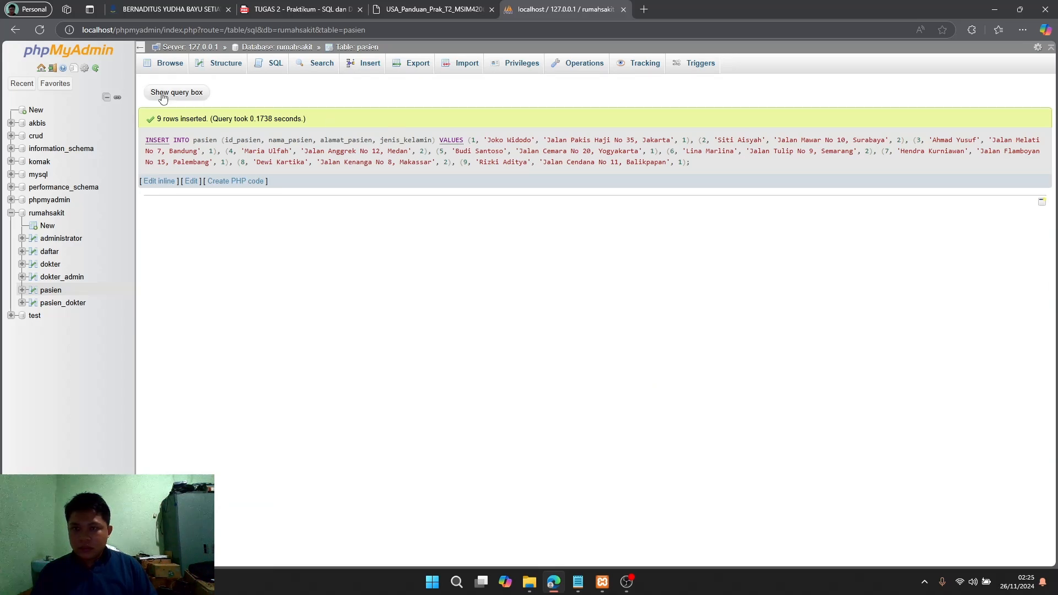
click(56, 292)
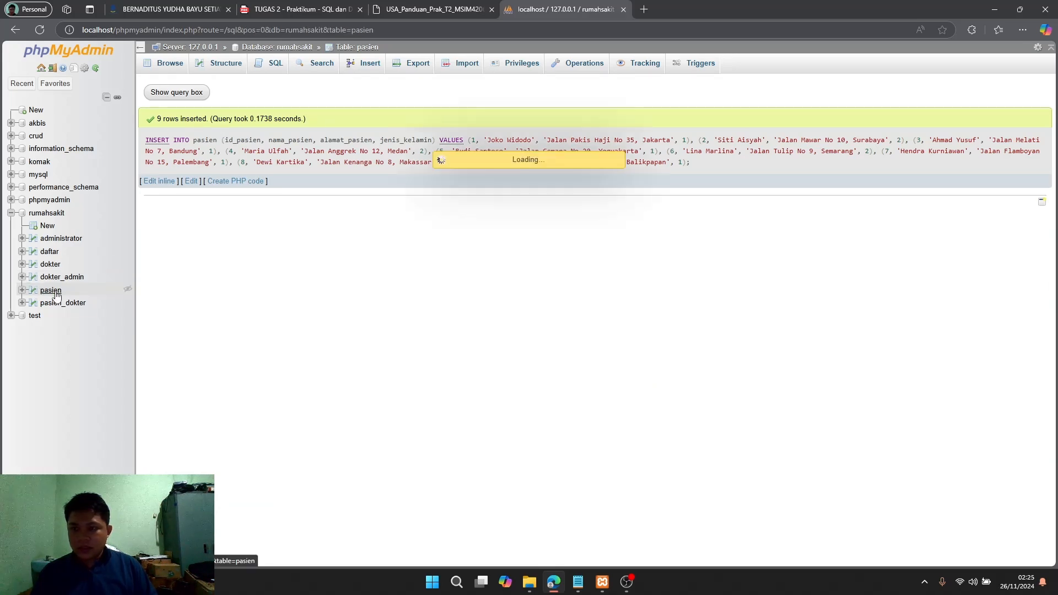
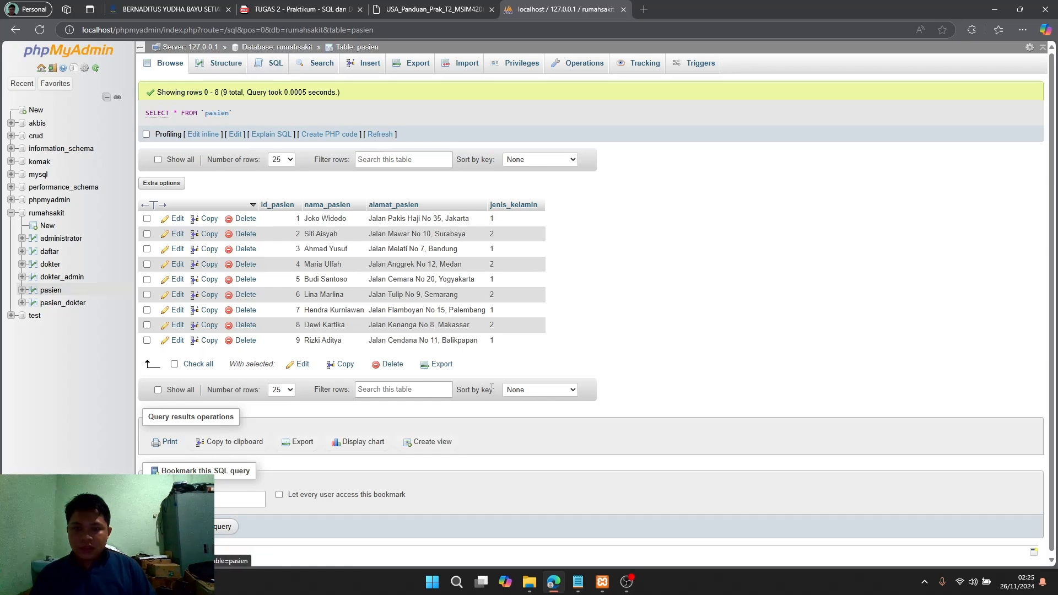
- Copy the whole INSERT INTO dokter statement from the Notepad notes and return to phpMyAdmin
click(584, 579)
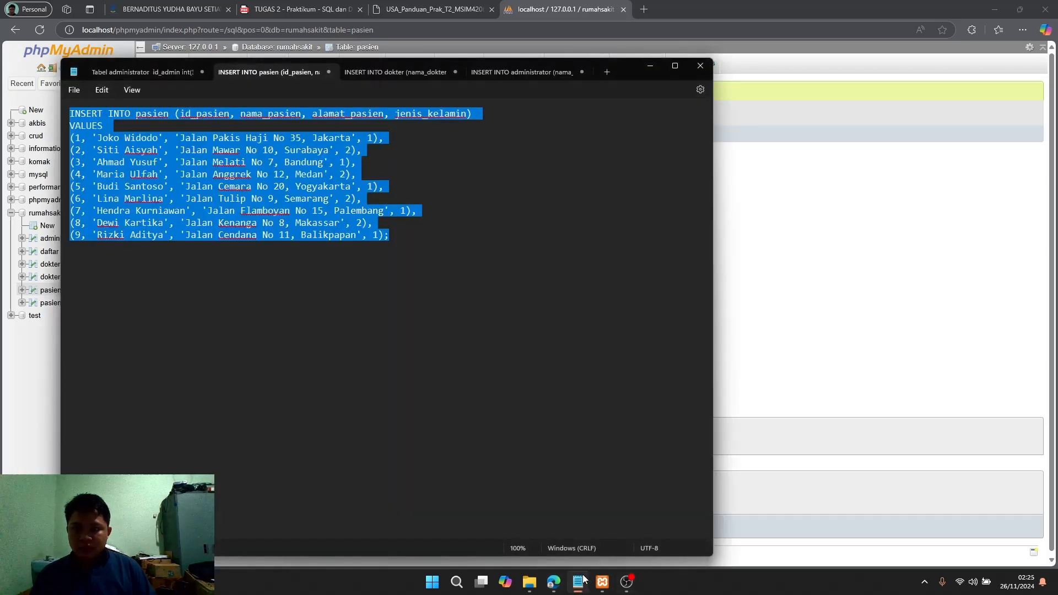
click(394, 74)
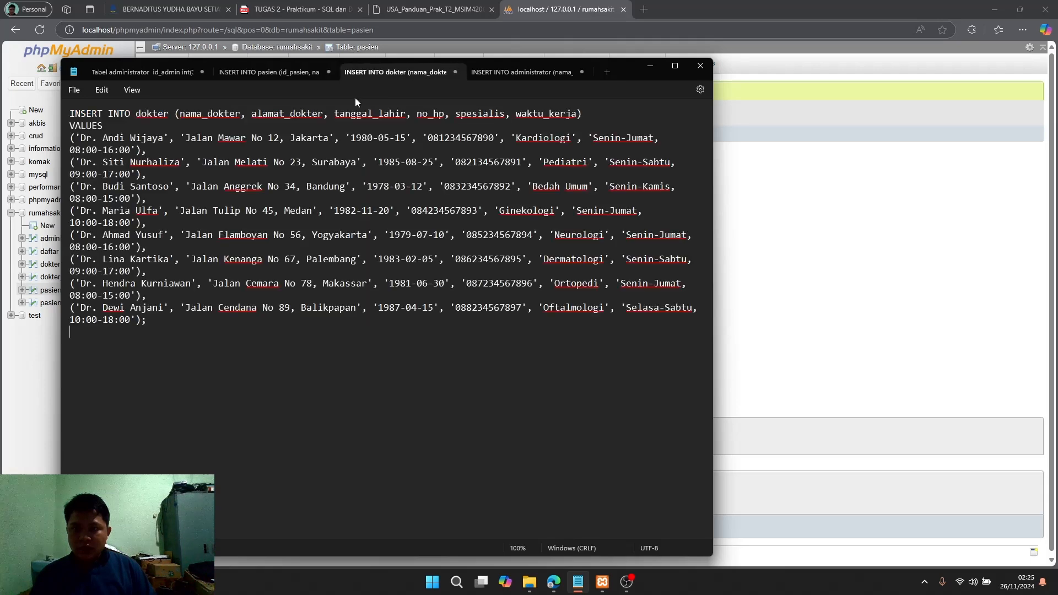
key(ctrl+a)
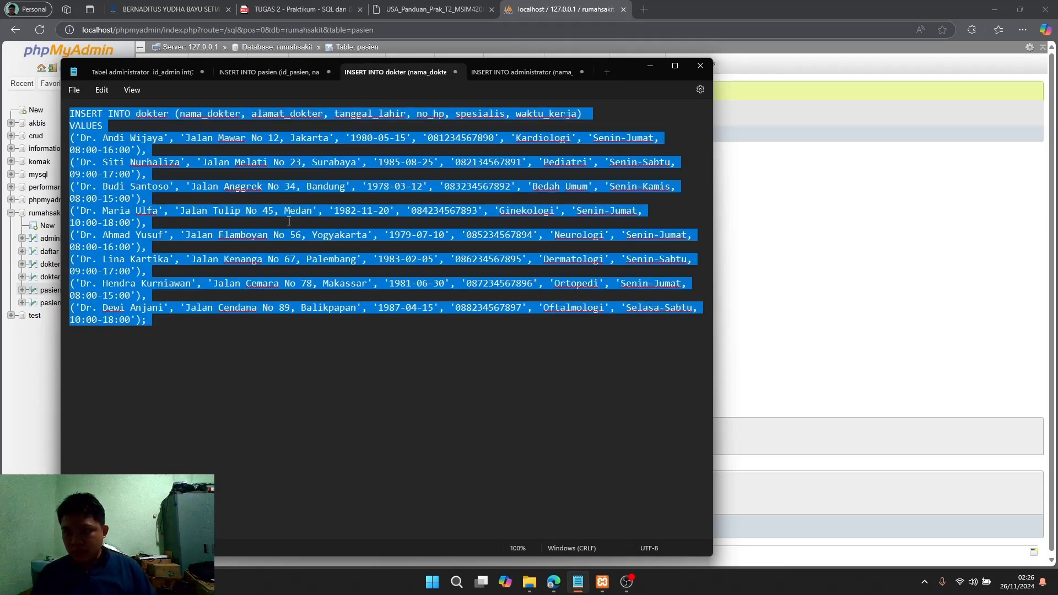
click(755, 332)
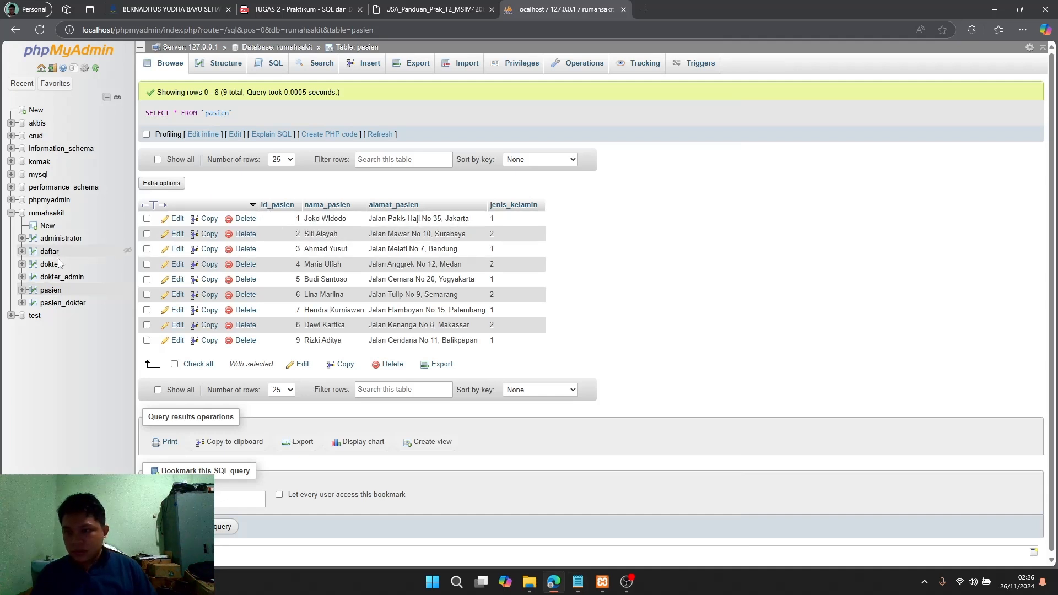
- Run the copied INSERT statement as an SQL query on the dokter table, replacing the default query, and browse the table's rows
click(50, 264)
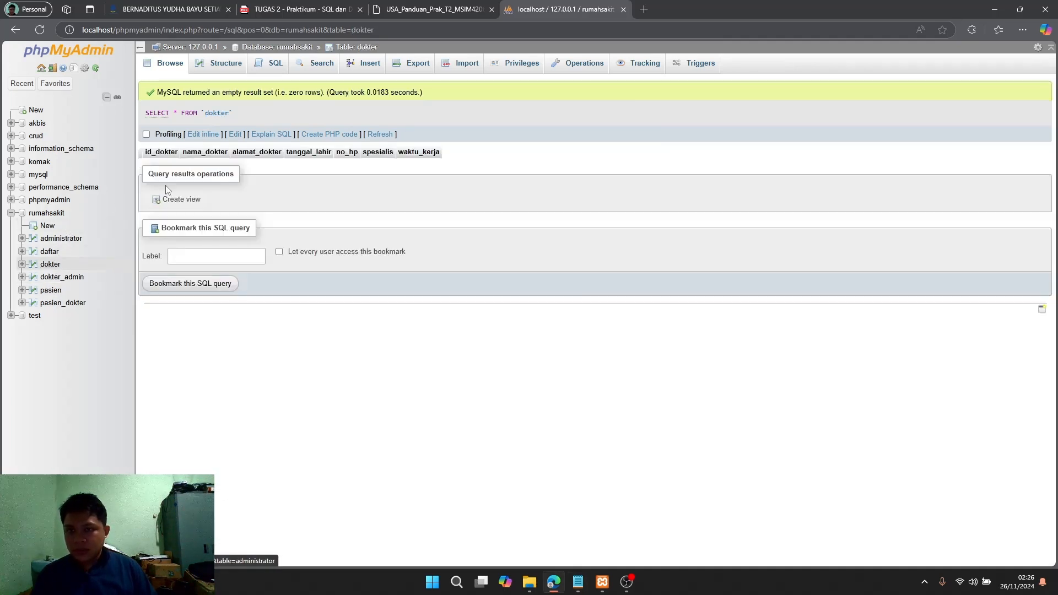
click(280, 66)
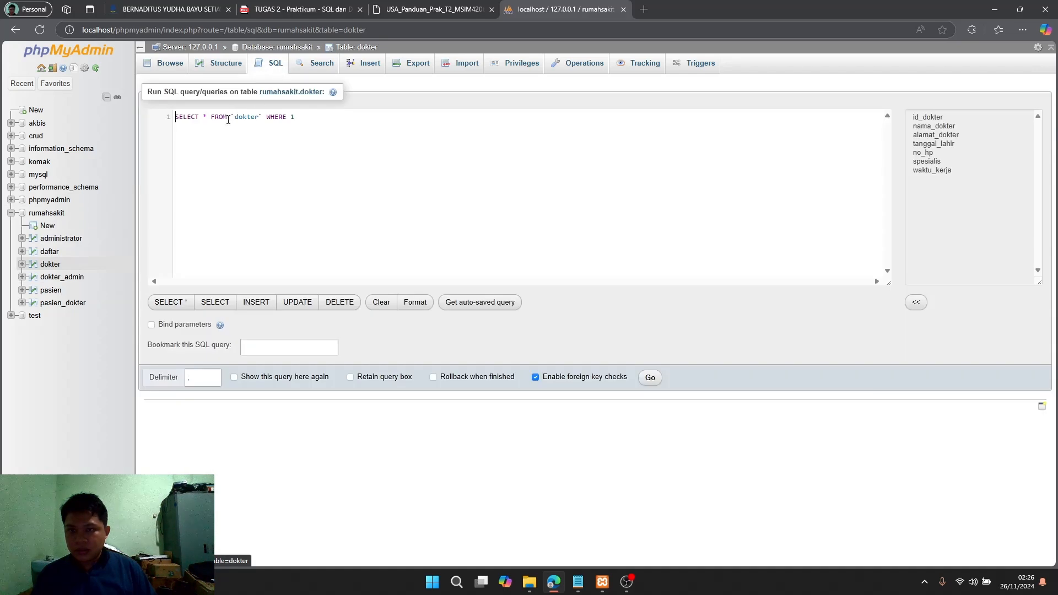
key(ctrl+a)
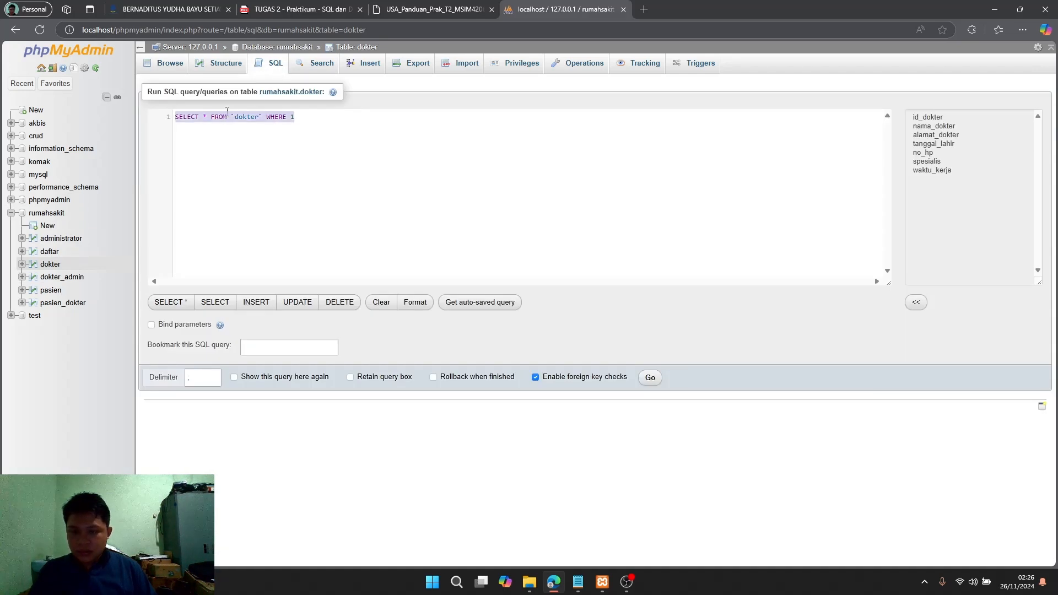
key(ctrl+v)
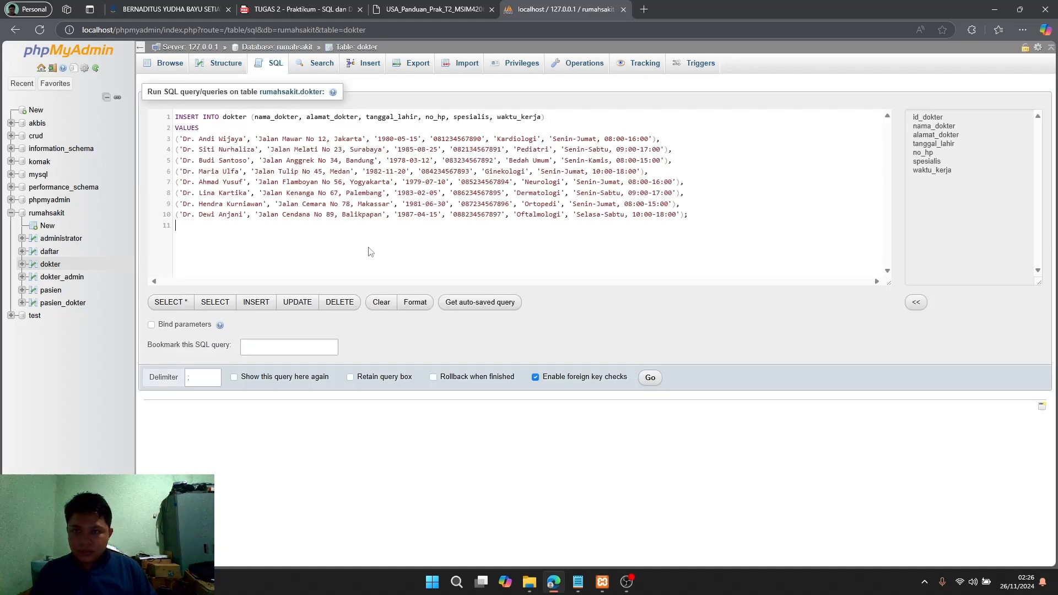
click(654, 385)
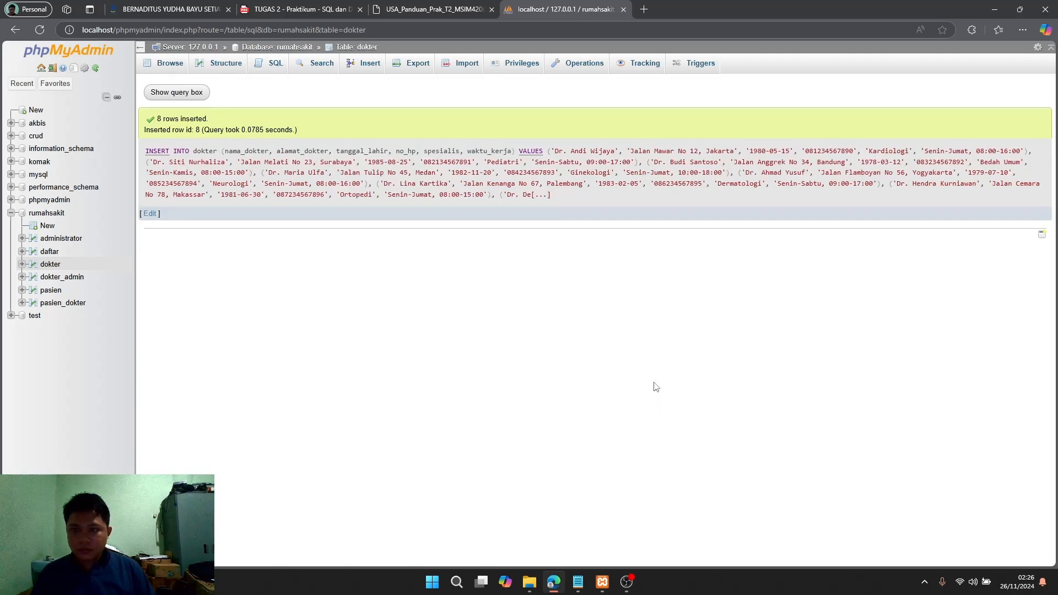
click(52, 265)
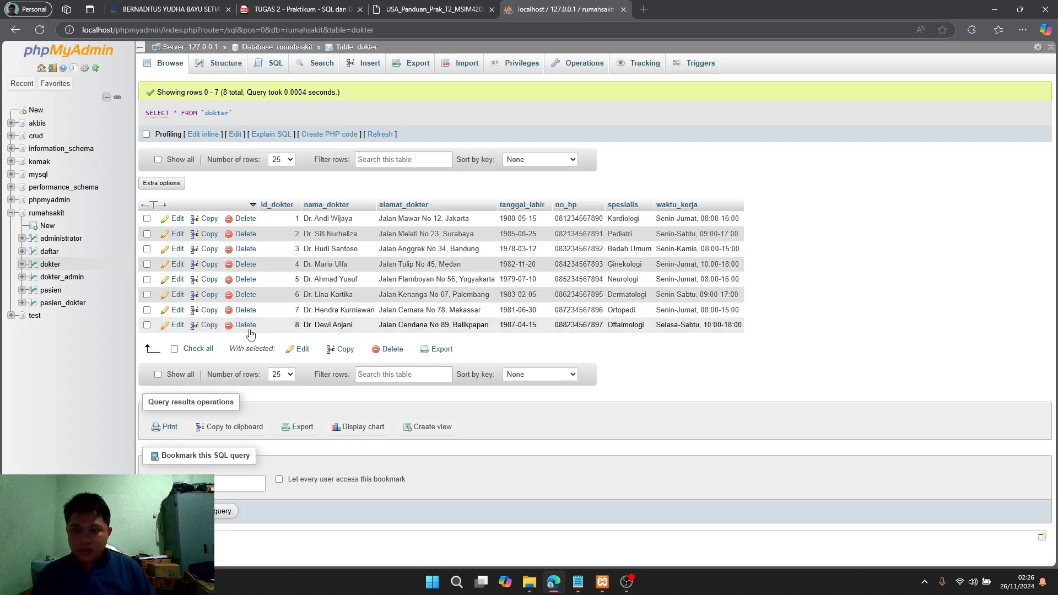
- Open the empty administrator table and copy the INSERT INTO administrator (nama_admin, waktu_jaga) statement from the Notepad notes
click(69, 242)
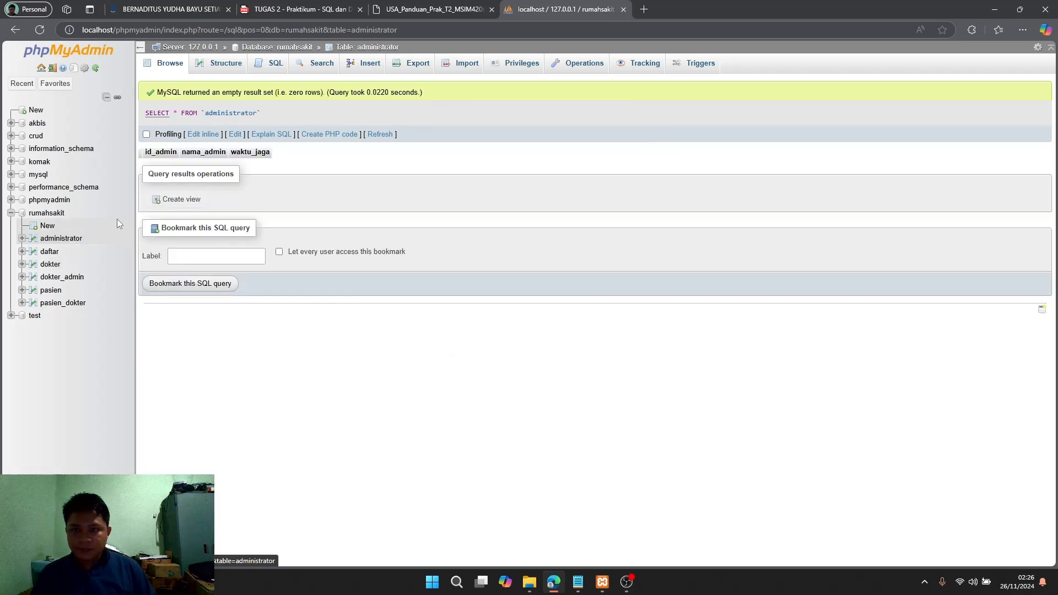
click(577, 581)
click(505, 75)
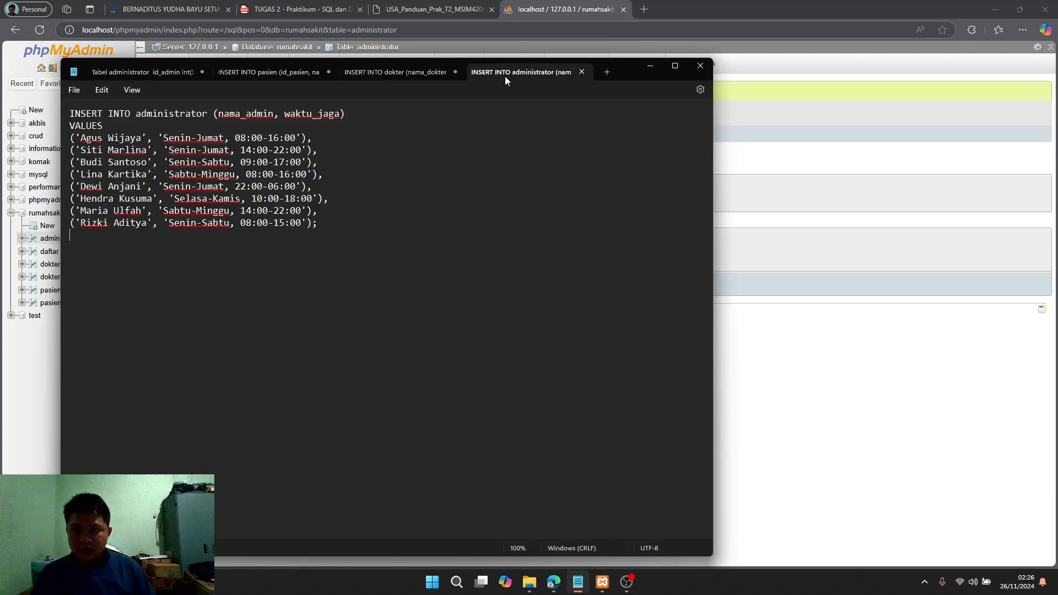
drag(330, 223, 61, 122)
key(ctrl+c)
click(772, 176)
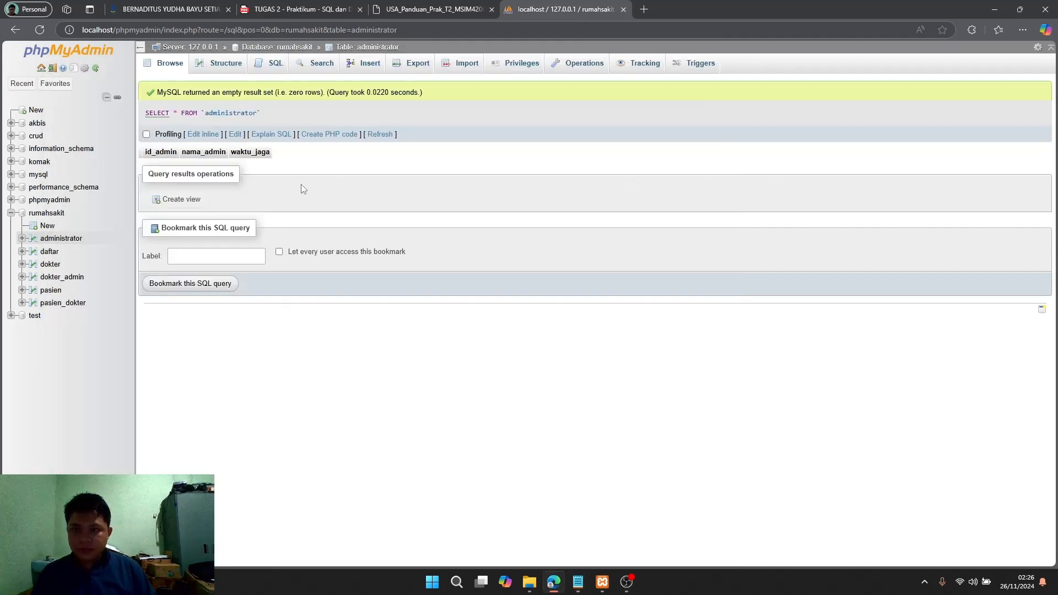
- Run the copied INSERT statement as an SQL query on the administrator table, replacing the default query, and browse the table's rows
click(274, 65)
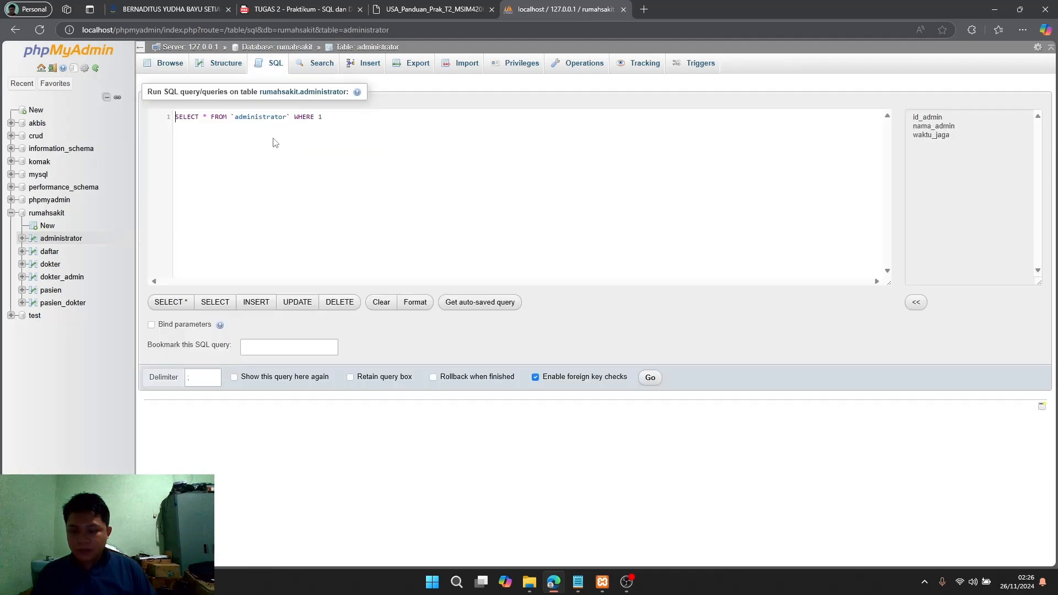
key(ctrl+a)
key(ctrl+v)
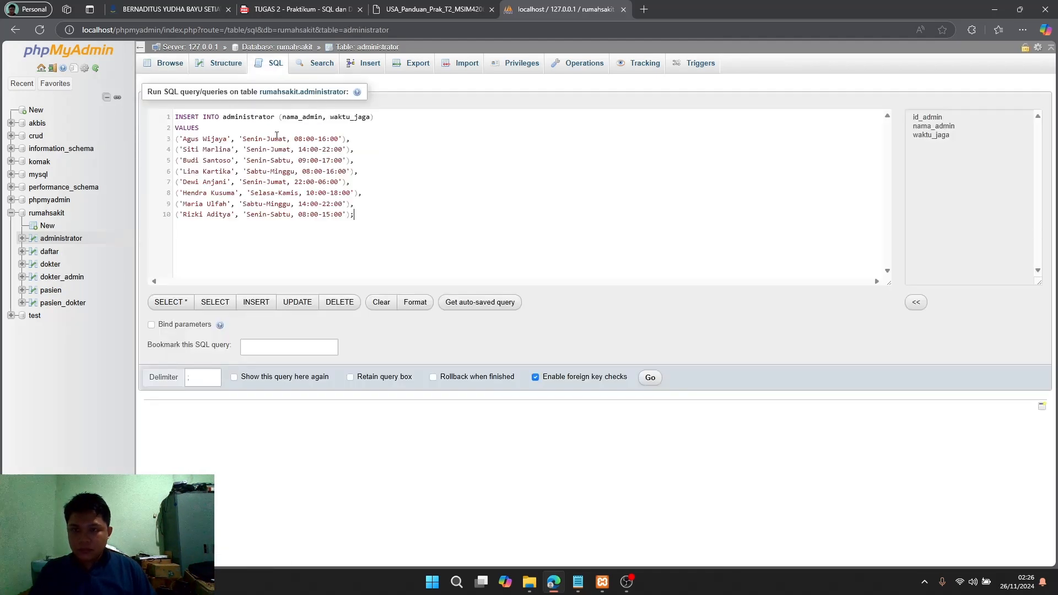
click(651, 379)
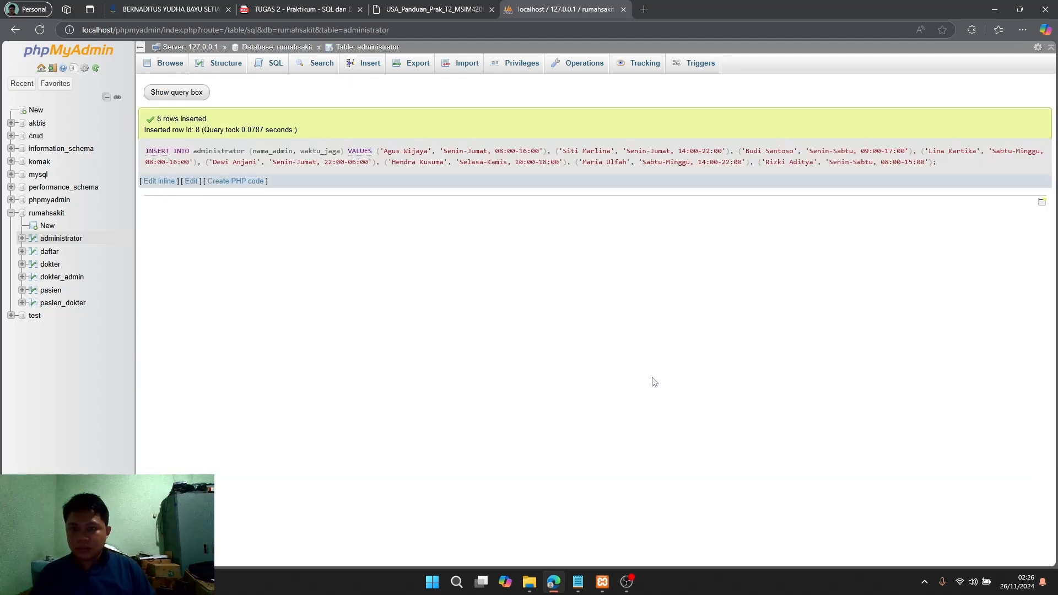
click(72, 241)
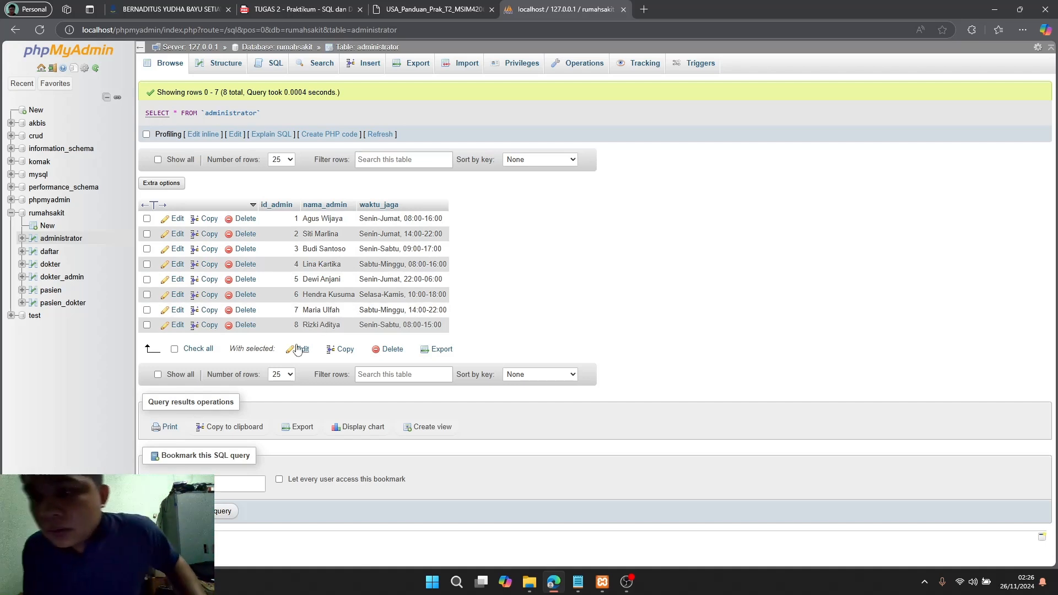
- Review the rows of the dokter and pasien tables in the rumahsakit database
click(56, 266)
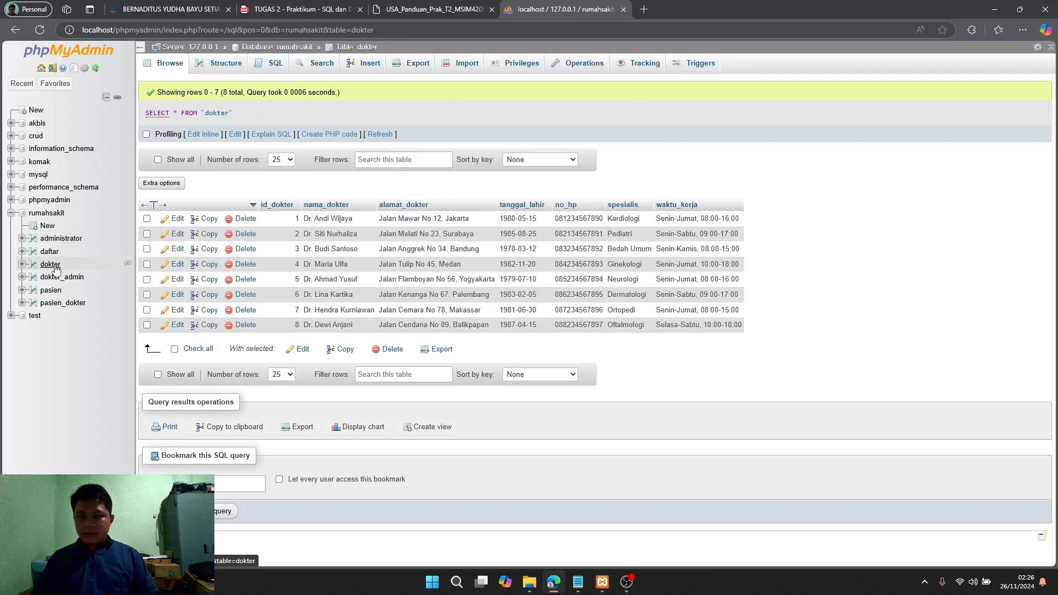
click(58, 241)
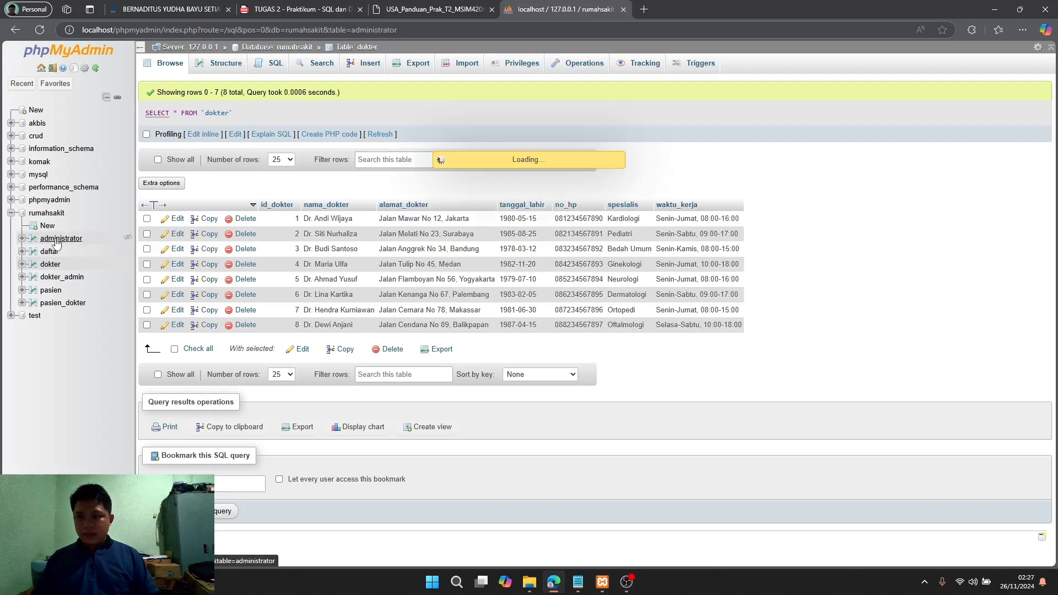
click(55, 291)
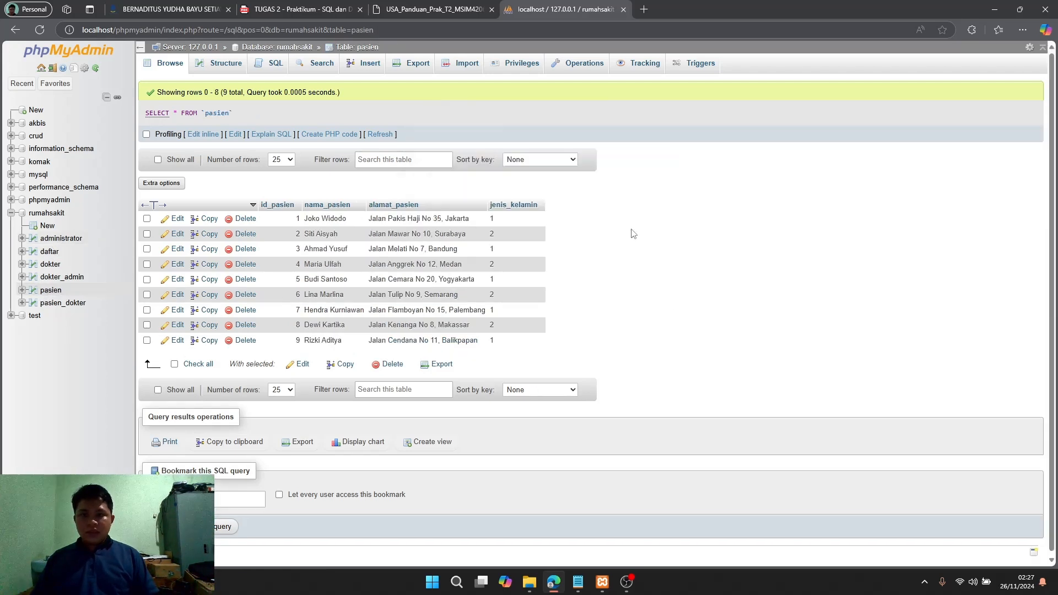
- Copy the conditional SELECT nama_pasien, jenis_kelamin example from page 26 of the PDF guide and return to phpMyAdmin
click(421, 10)
scroll(463, 298, up, 6)
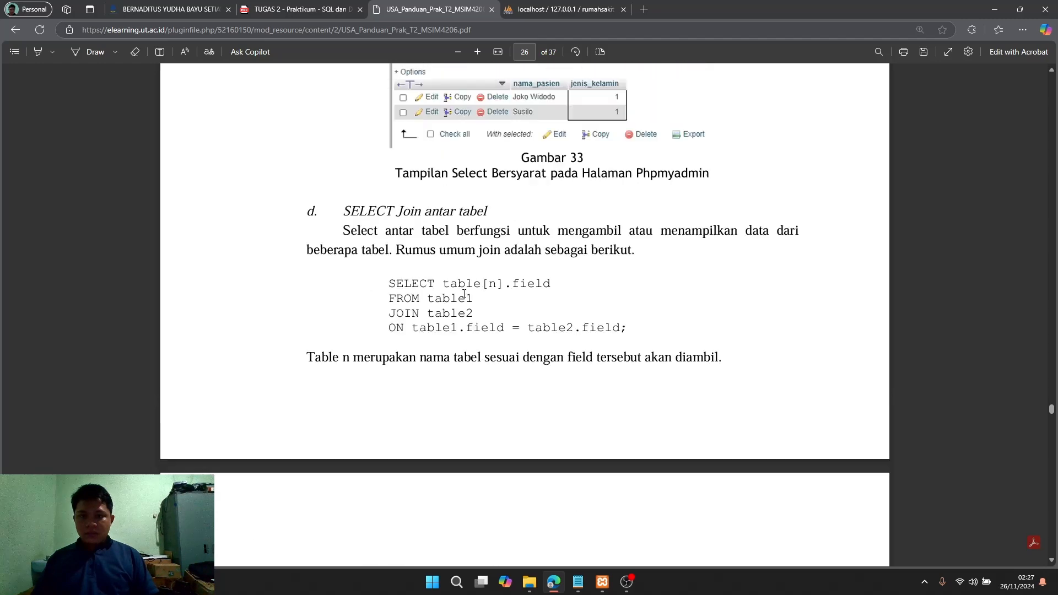
scroll(463, 298, up, 7)
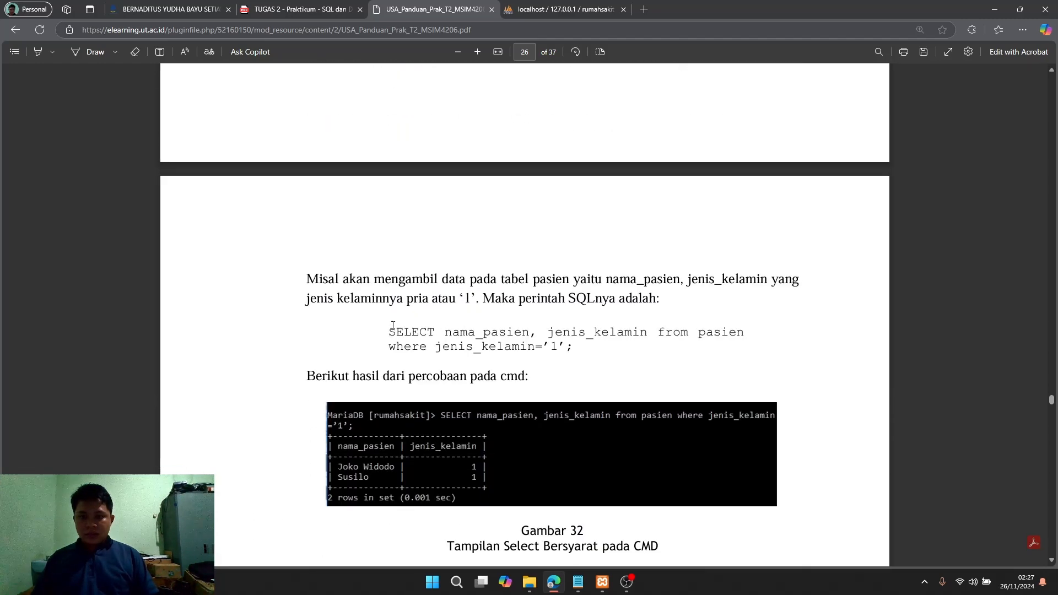
drag(392, 328, 576, 358)
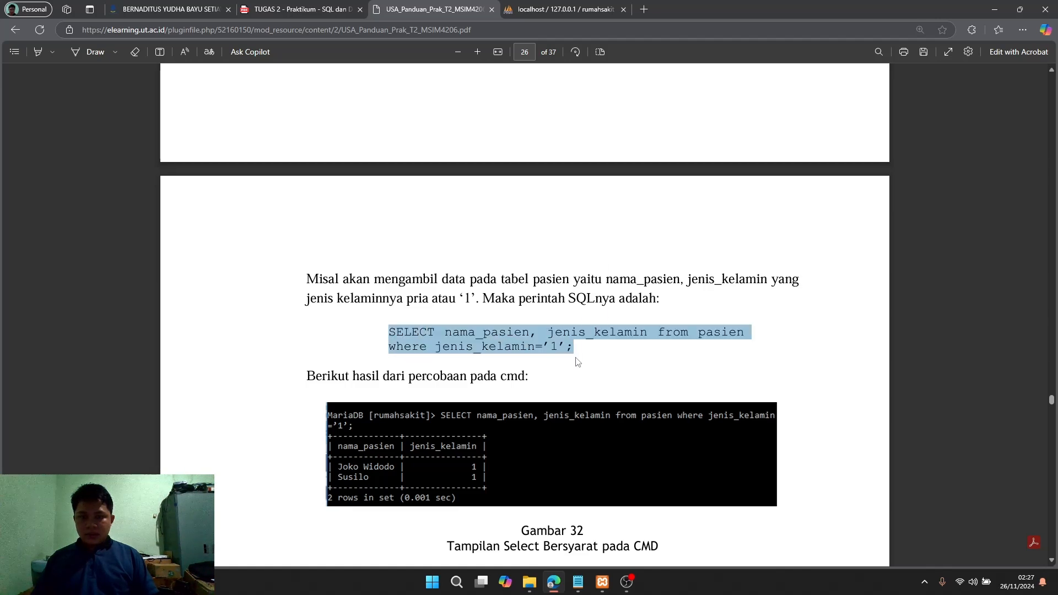
key(ctrl+c)
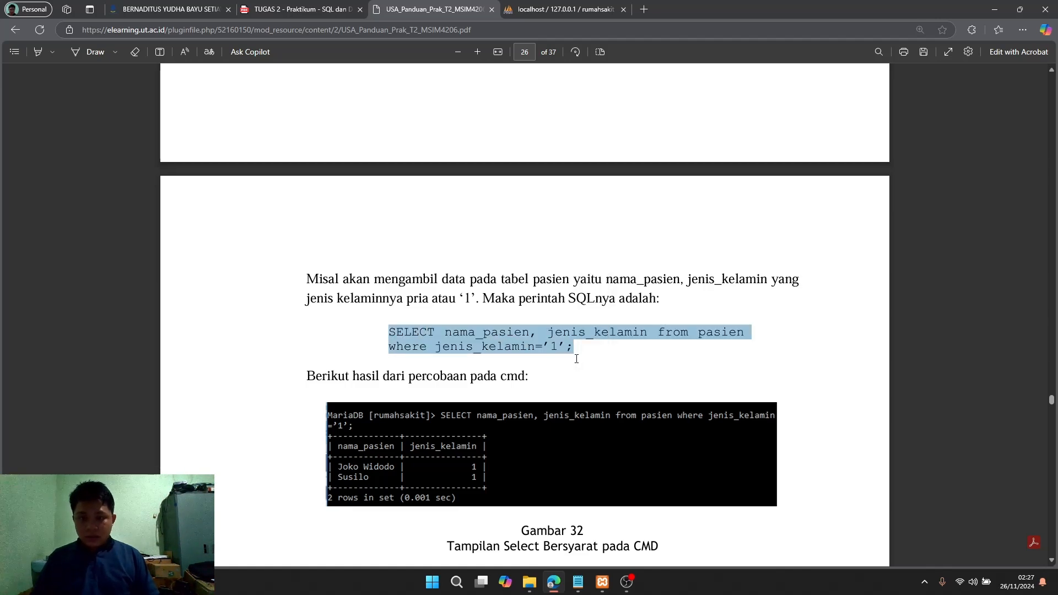
scroll(576, 359, up, 6)
scroll(576, 359, down, 3)
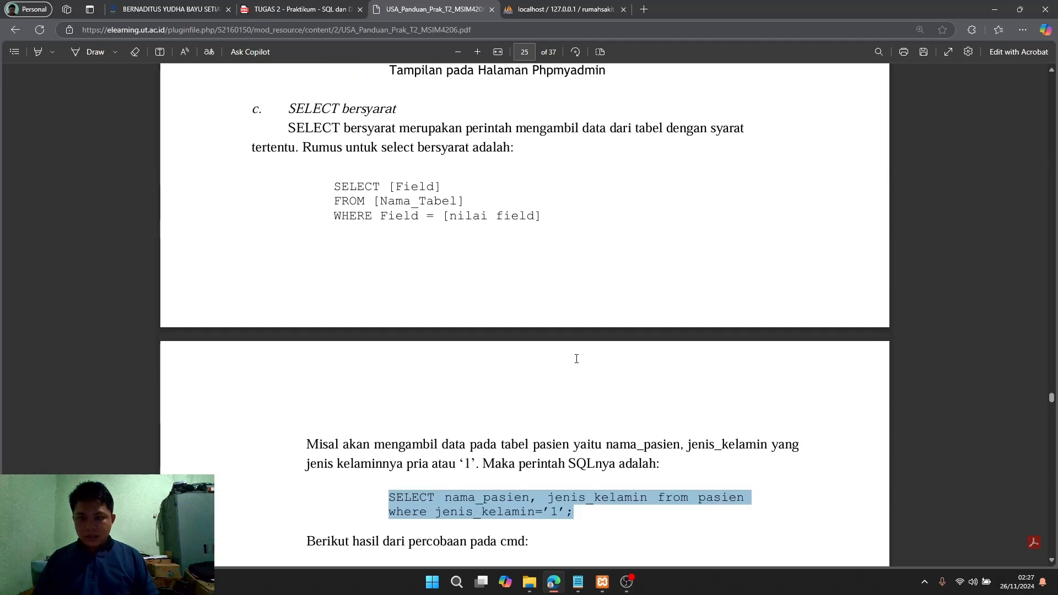
key(ctrl+Tab)
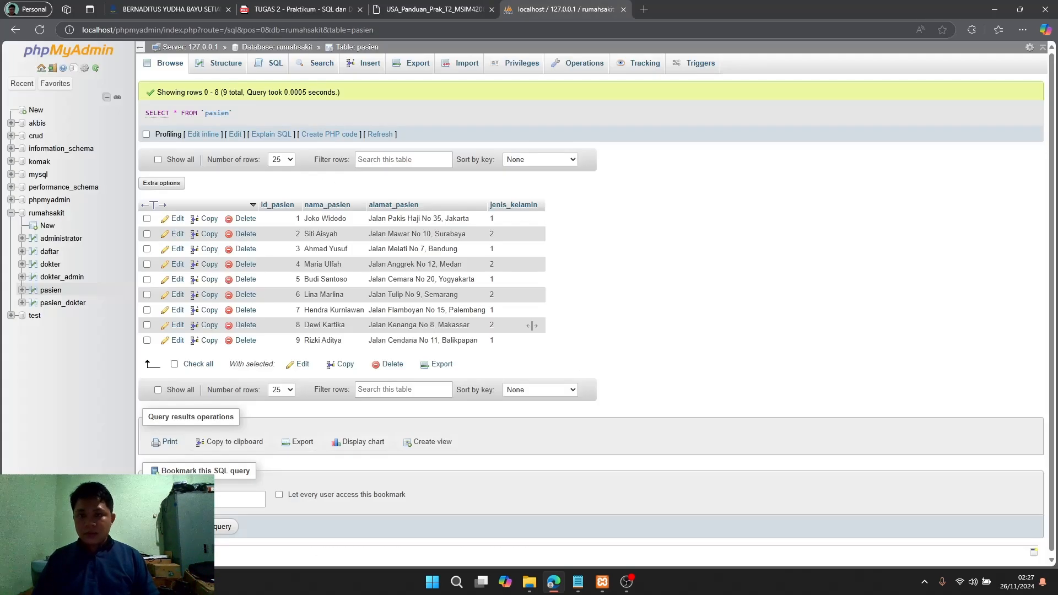
- Try to run SELECT nama_pasien, jenis_kelamin from pasien where jenis_kelamin=’1’; on the pasien table, replacing the default query, and reopen the table's rows
click(53, 290)
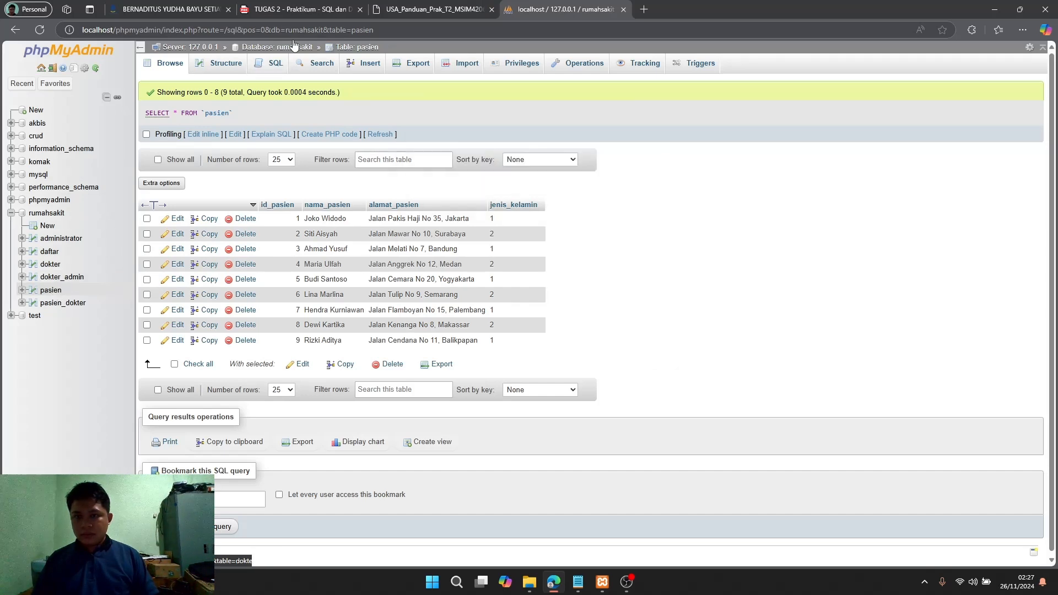
click(276, 64)
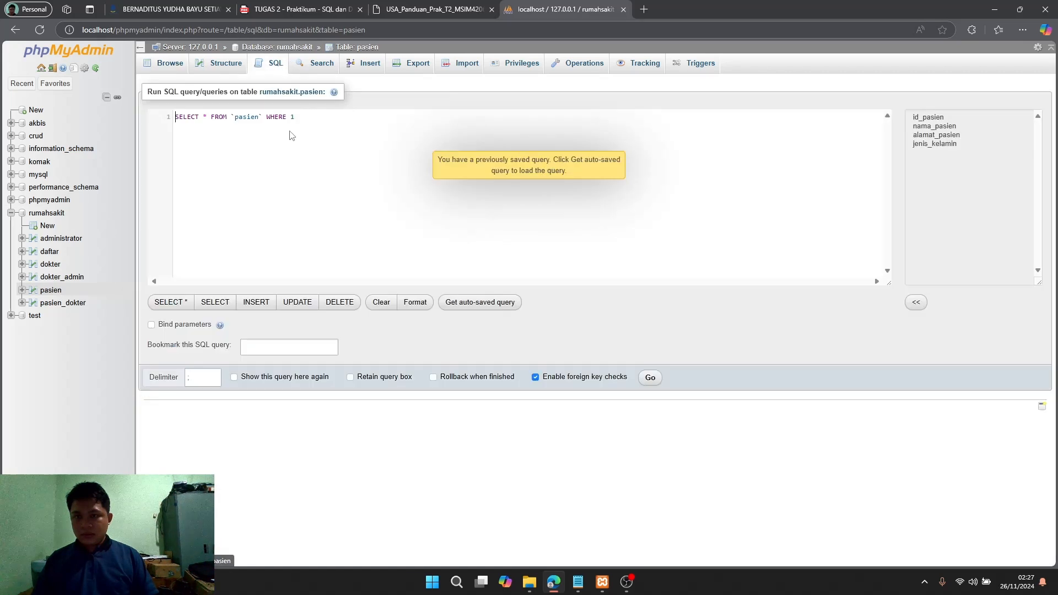
triple_click(302, 114)
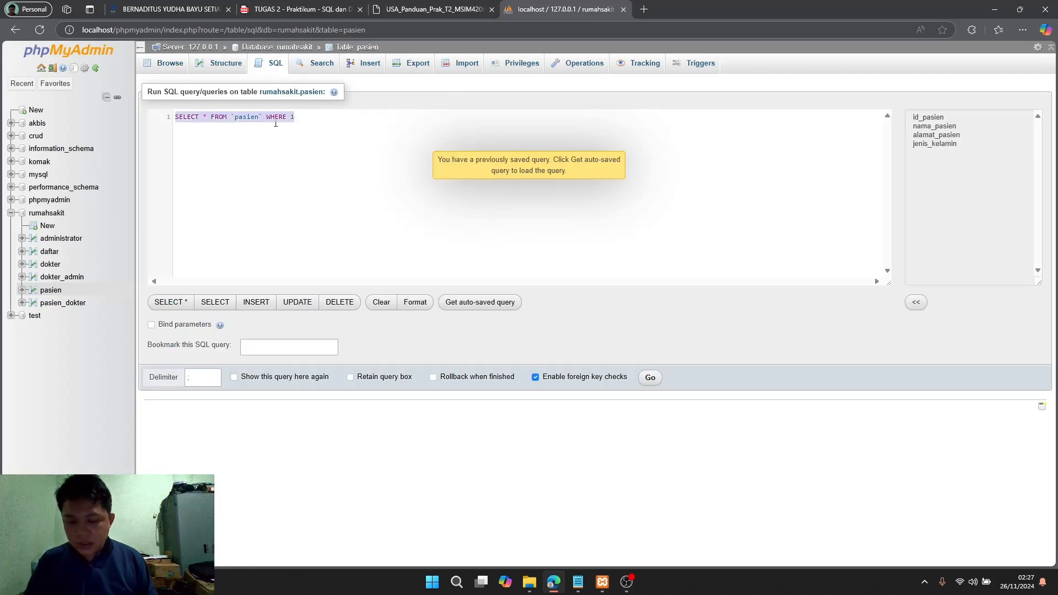
text(SELECT nama_pasien, jenis_kelamin from pasien where jenis_kelamin=’1’;)
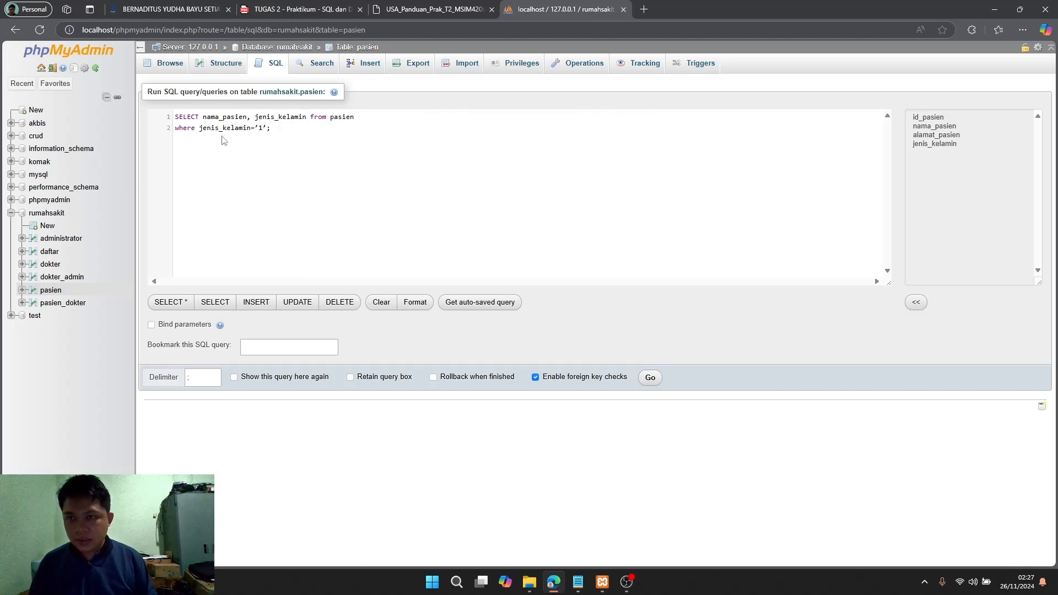
click(650, 381)
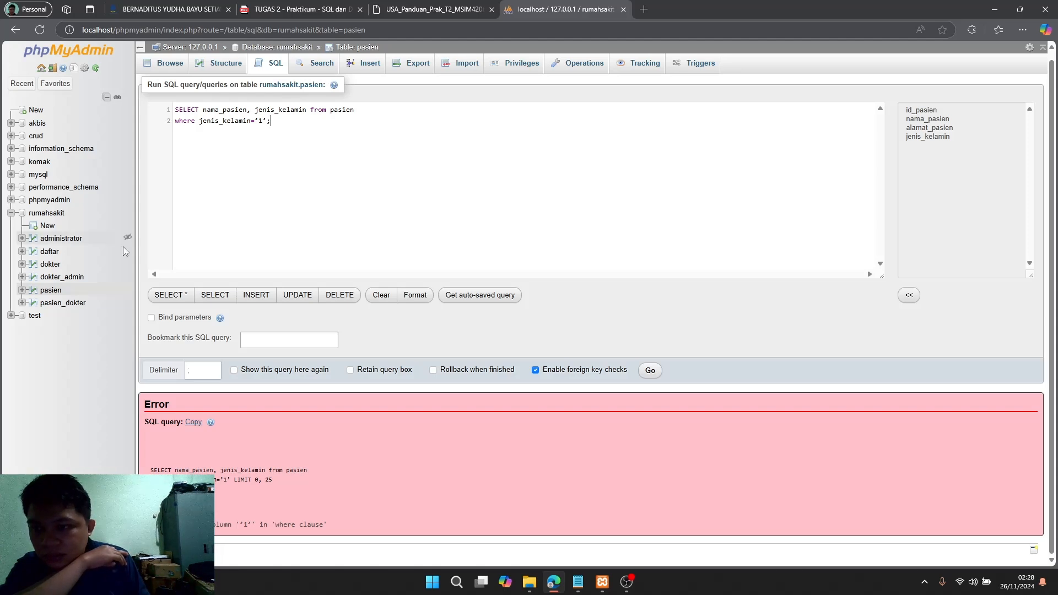
click(54, 293)
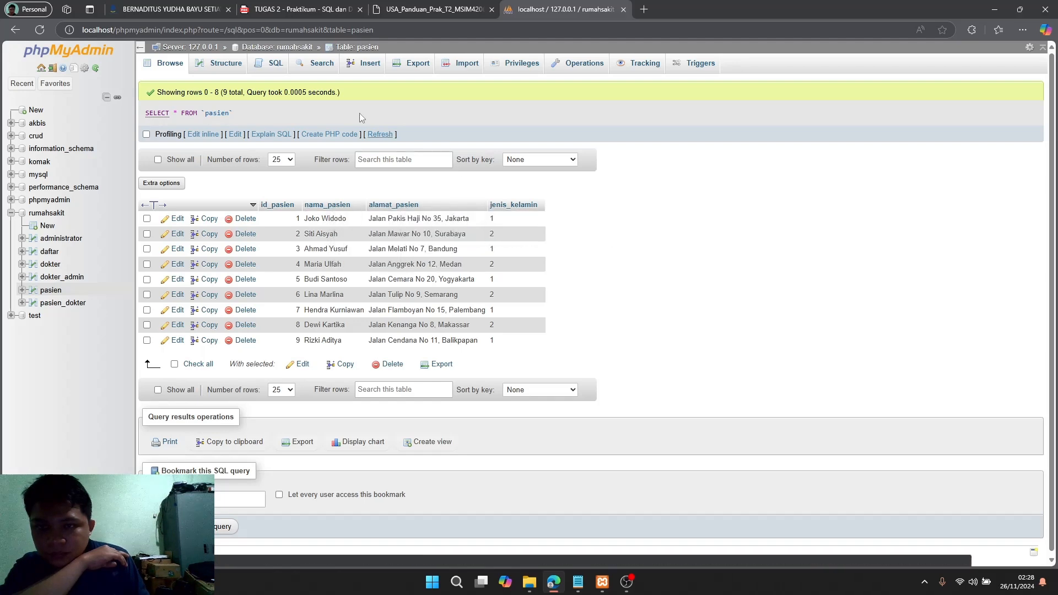
- Examine the guide's SELECT bersyarat section, comparing the printed query with its cmd and phpMyAdmin example figures
click(577, 581)
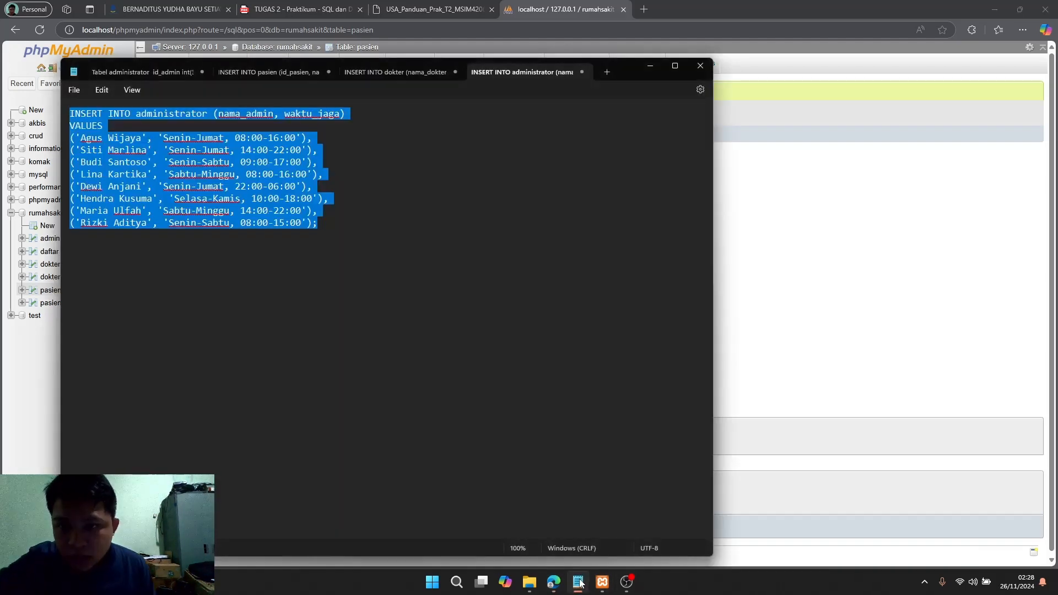
click(577, 581)
click(424, 9)
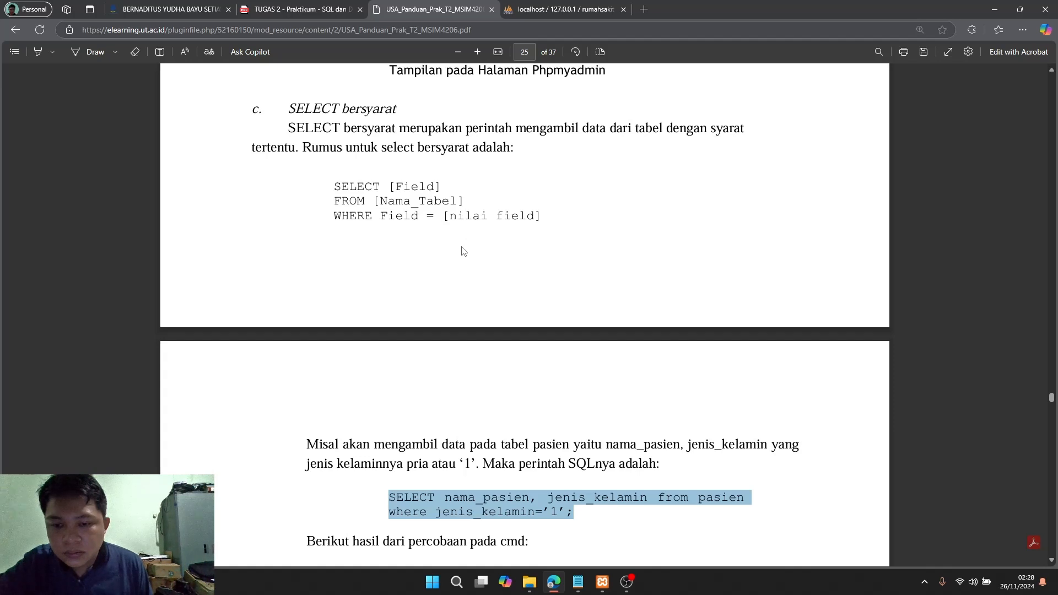
scroll(463, 251, down, 2)
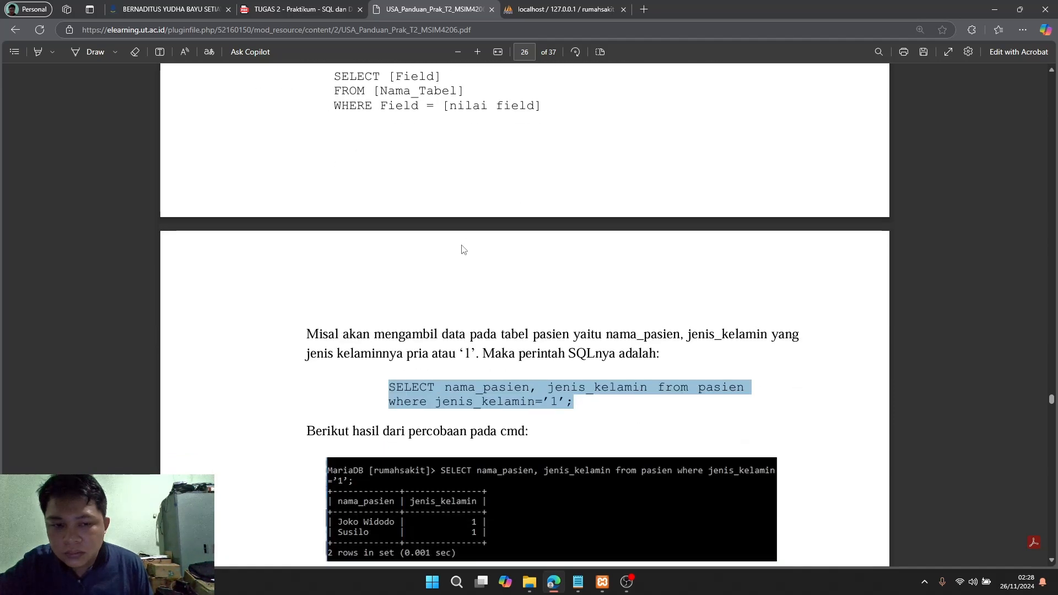
scroll(463, 249, down, 2)
scroll(484, 238, down, 2)
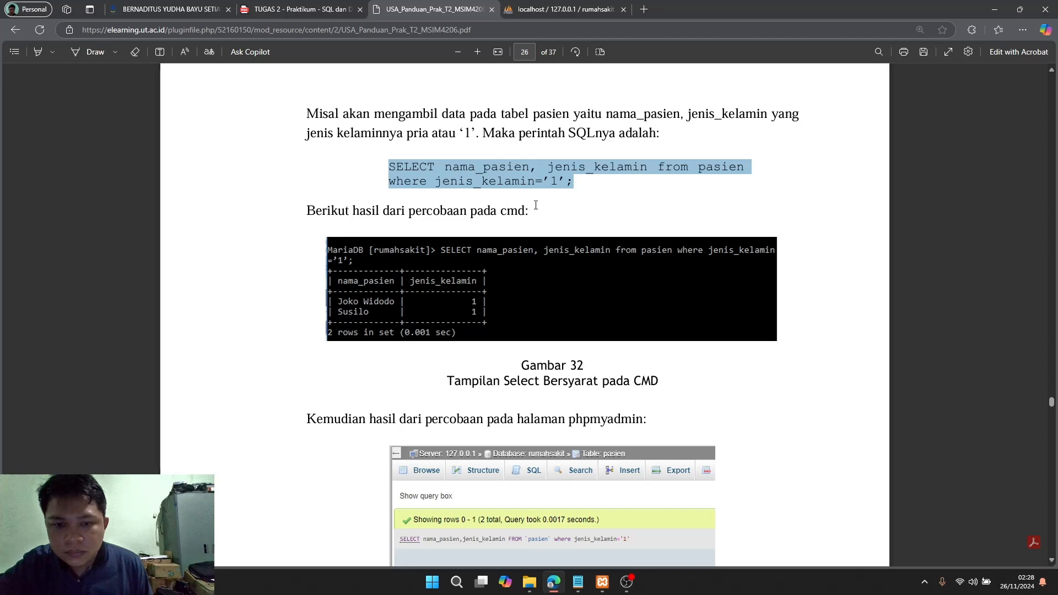
scroll(537, 201, down, 3)
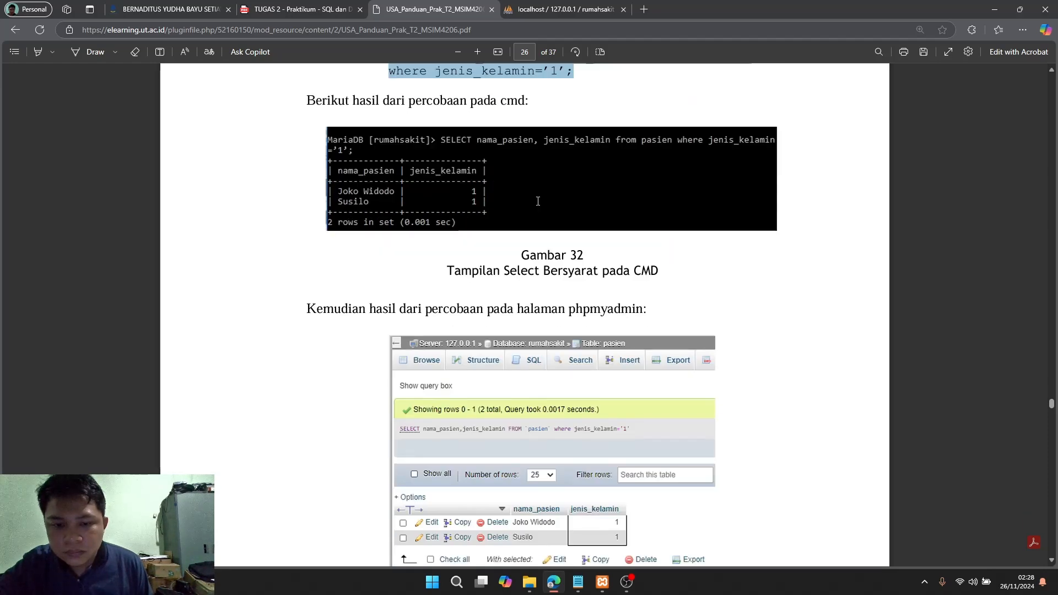
scroll(538, 203, down, 4)
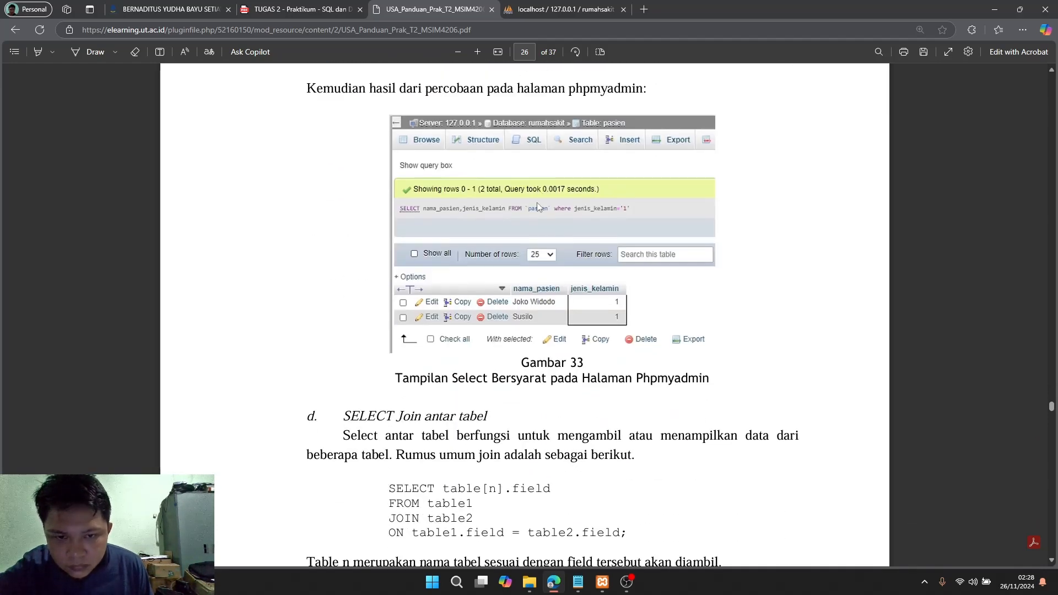
scroll(537, 204, up, 6)
scroll(538, 203, up, 2)
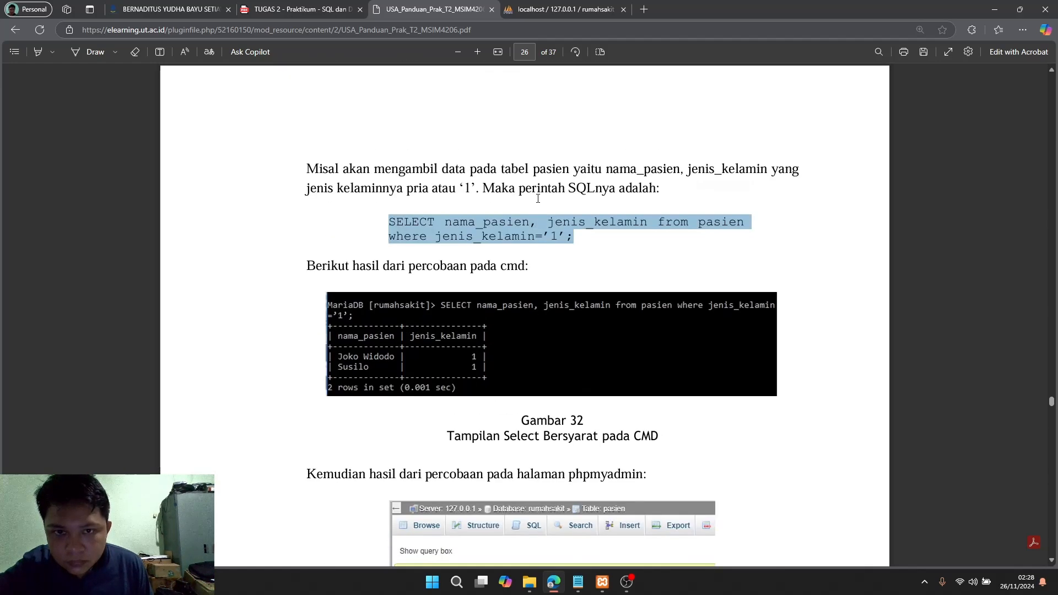
- Copy the guide's two-line SELECT nama_pasien, jenis_kelamin query again and switch back to the pasien table in phpMyAdmin
click(473, 217)
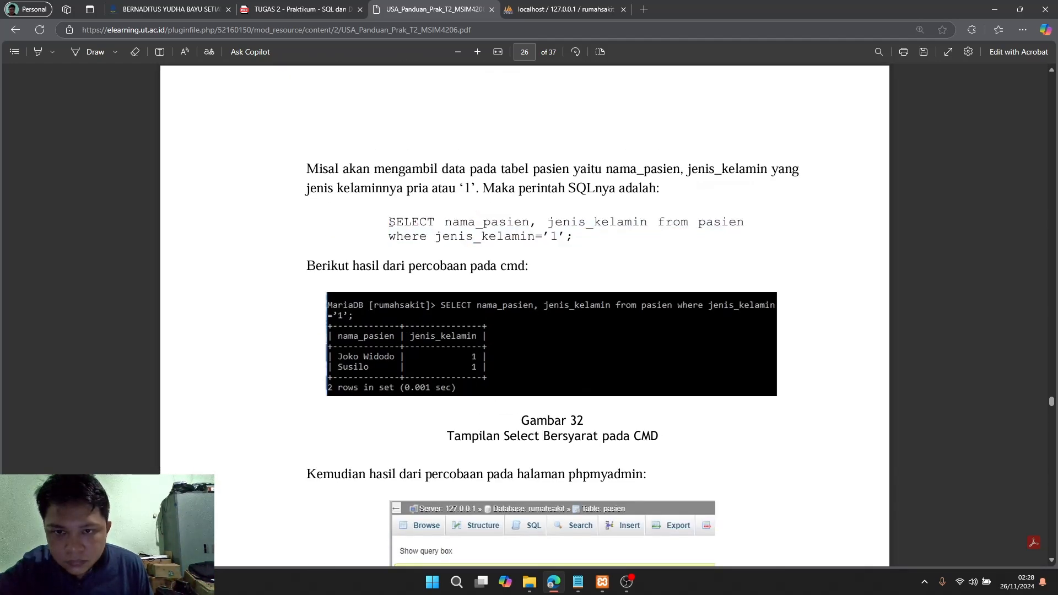
drag(389, 222, 572, 243)
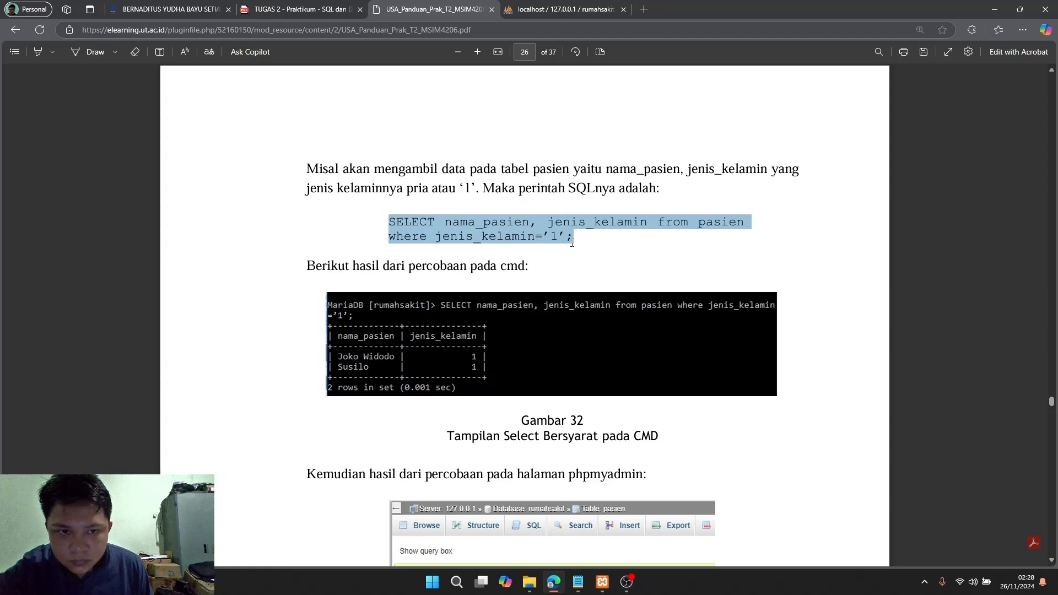
key(ctrl+c)
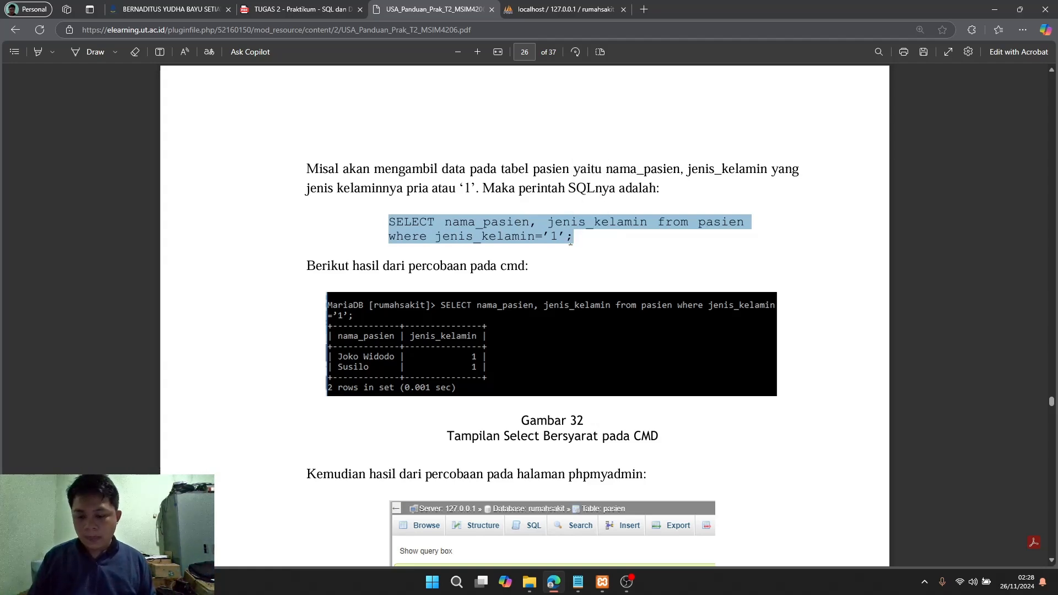
key(ctrl+Tab)
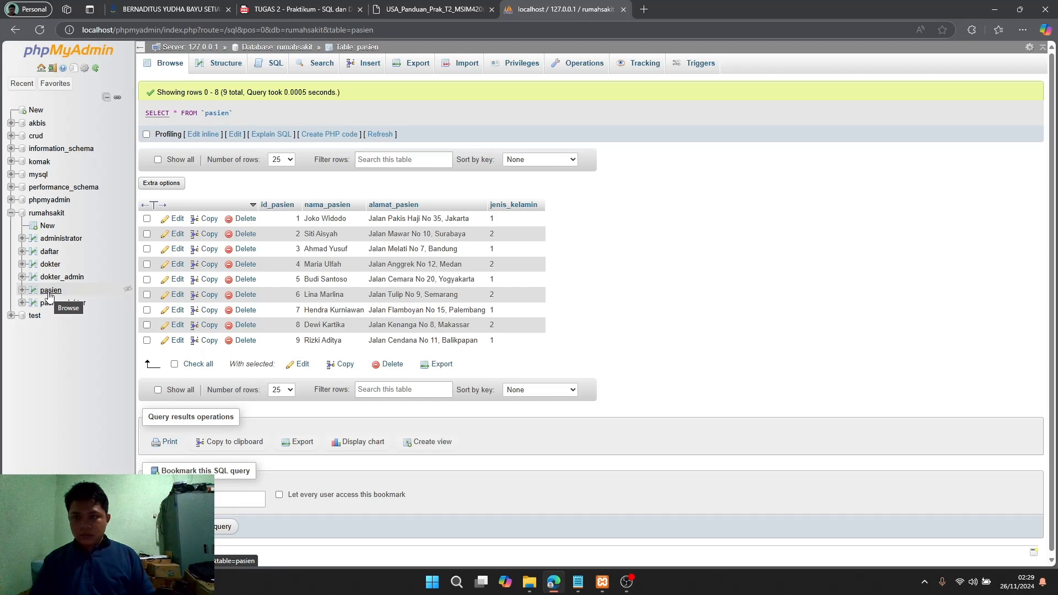
- Insert the copied SELECT query on a new line below the default query in the pasien table's SQL editor
click(275, 66)
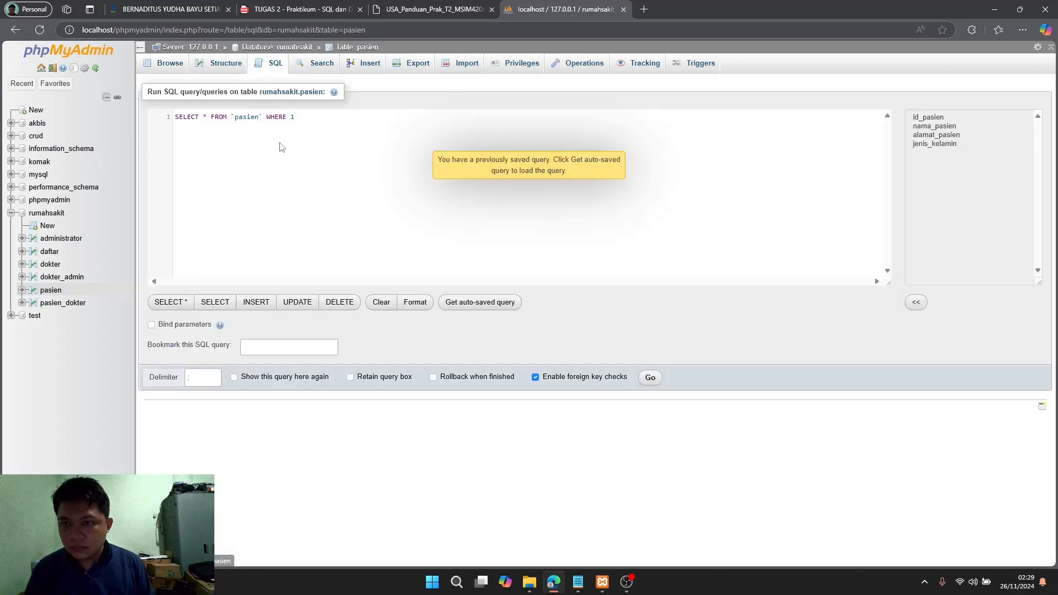
click(307, 117)
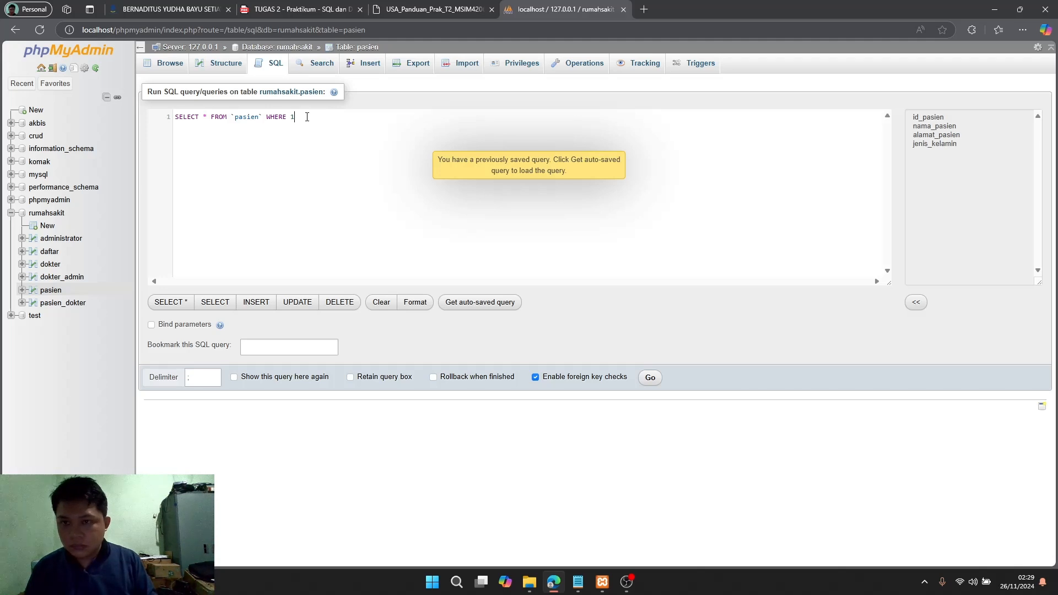
key(Return)
key(ctrl+v)
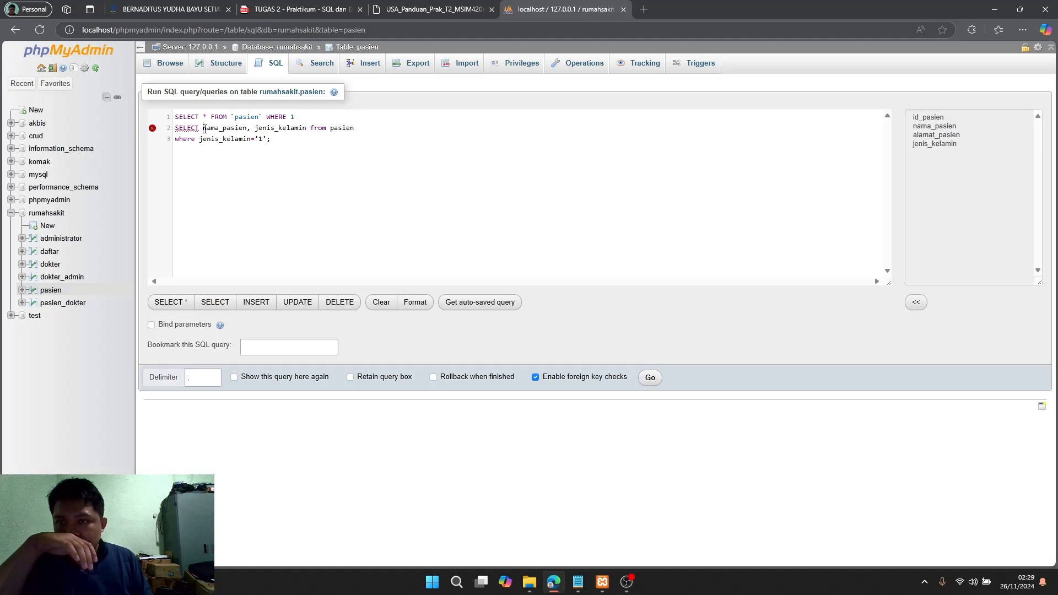
- Remove the default SELECT * FROM `pasien` WHERE 1 text so the editor holds only the SELECT nama_pasien, jenis_kelamin query
key(BackSpace)
key(BackSpace)
key(BackSpace)
key(BackSpace)
key(BackSpace)
key(BackSpace)
key(BackSpace)
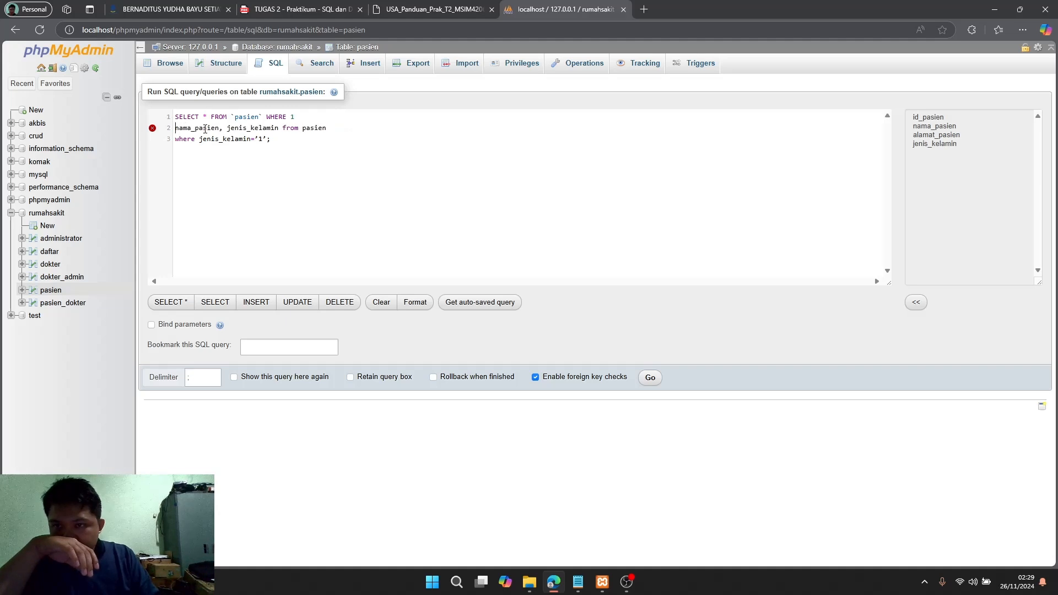
key(BackSpace)
key(BackSpace)
key(BackSpace)
key(BackSpace)
key(BackSpace)
key(BackSpace)
key(BackSpace)
key(BackSpace)
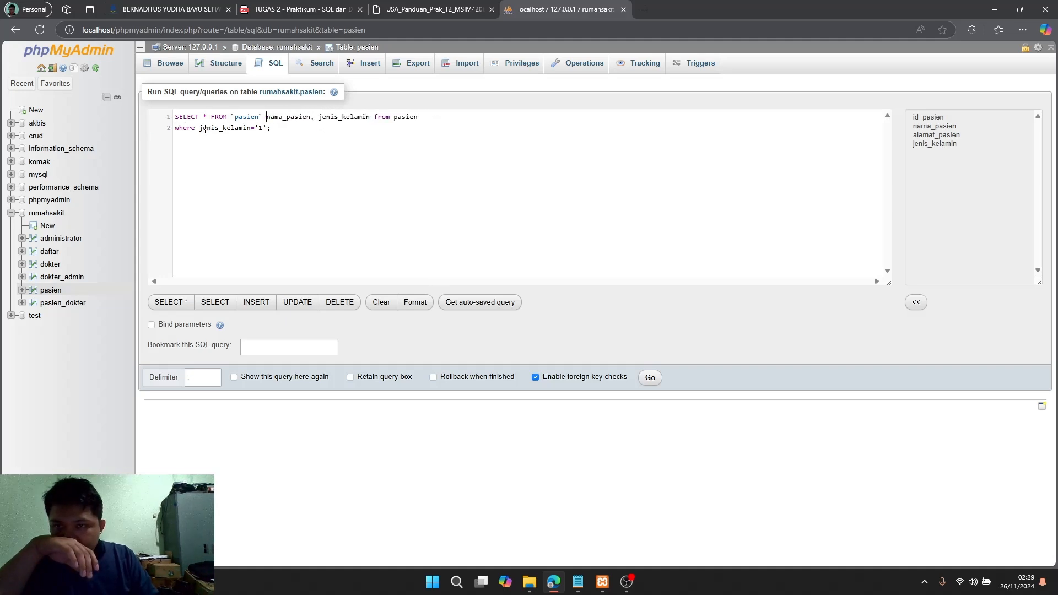
key(BackSpace)
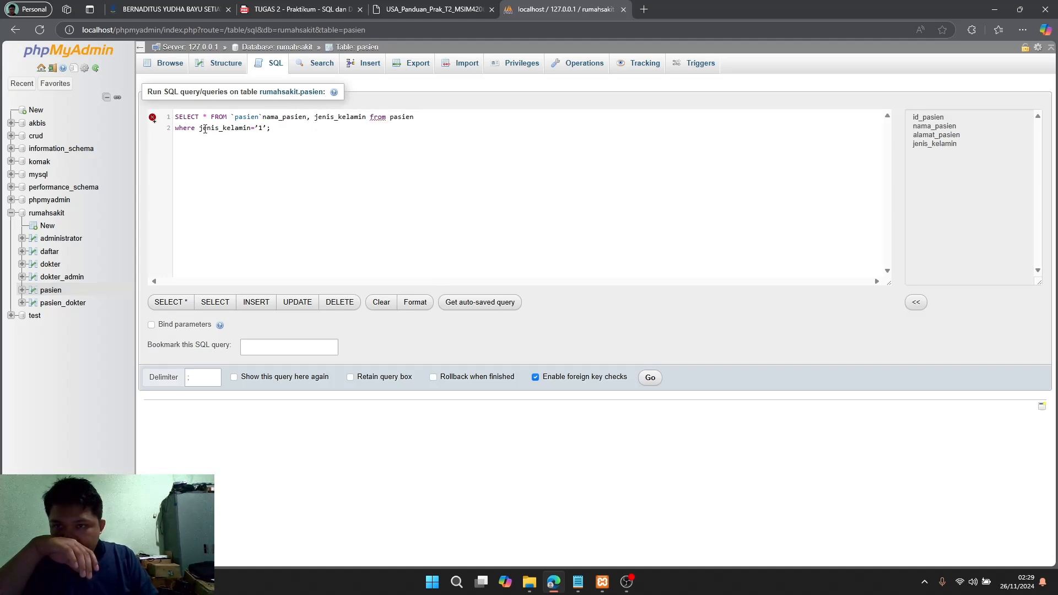
key(BackSpace)
key(BackSpace)
key(BackSpace)
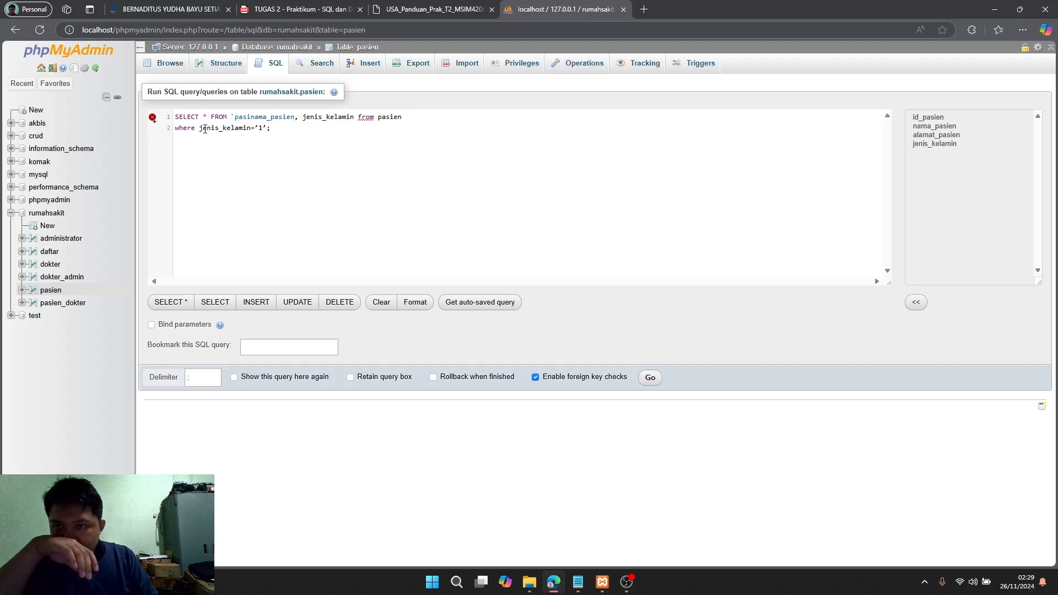
key(BackSpace)
key(BackSpace)
key(BackSpace)
key(BackSpace)
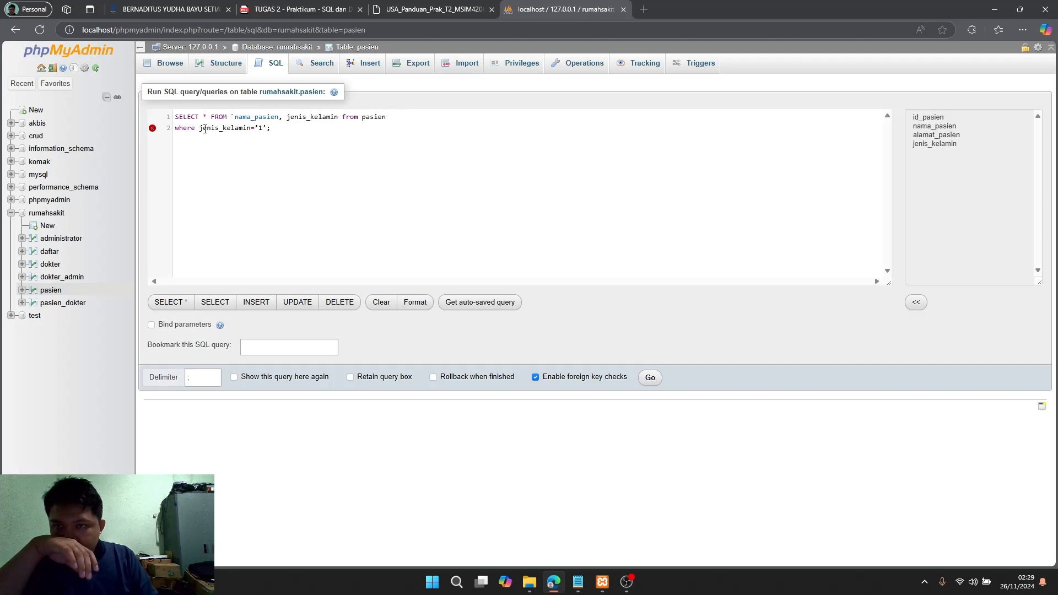
key(BackSpace)
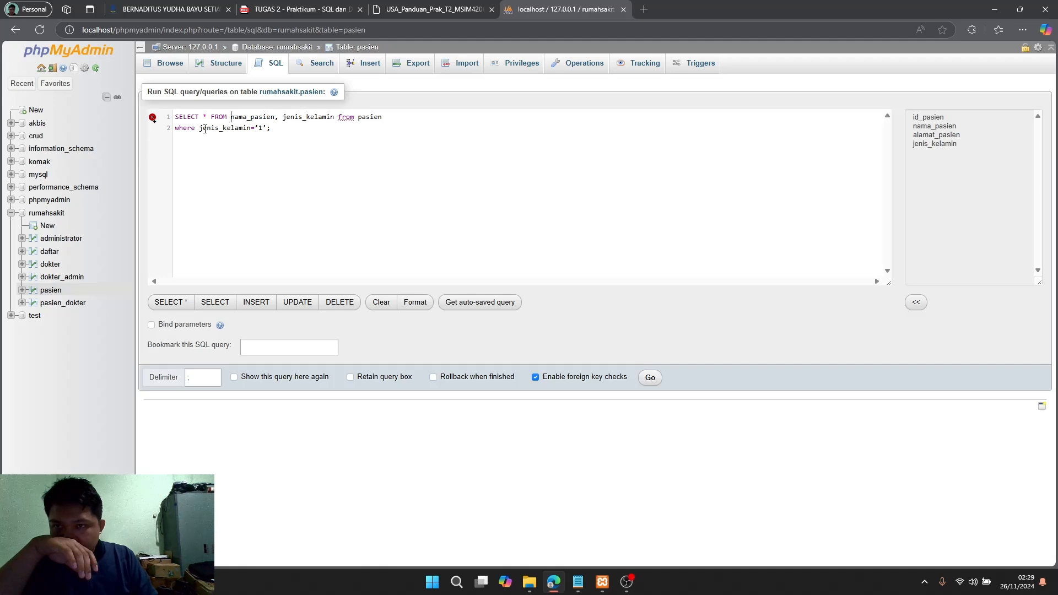
key(BackSpace)
key(BackSpace)
key(BackSpace)
key(BackSpace)
key(BackSpace)
key(BackSpace)
key(BackSpace)
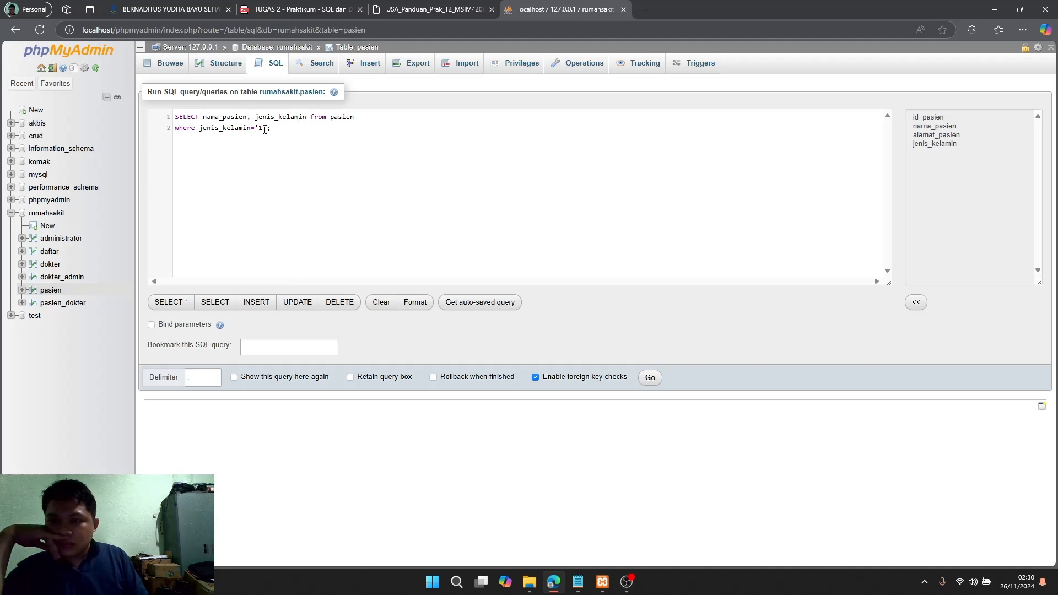
- Change the query's condition to the unquoted jenis_kelamin=1 and run it on the pasien table
key(BackSpace)
key(BackSpace)
key(BackSpace)
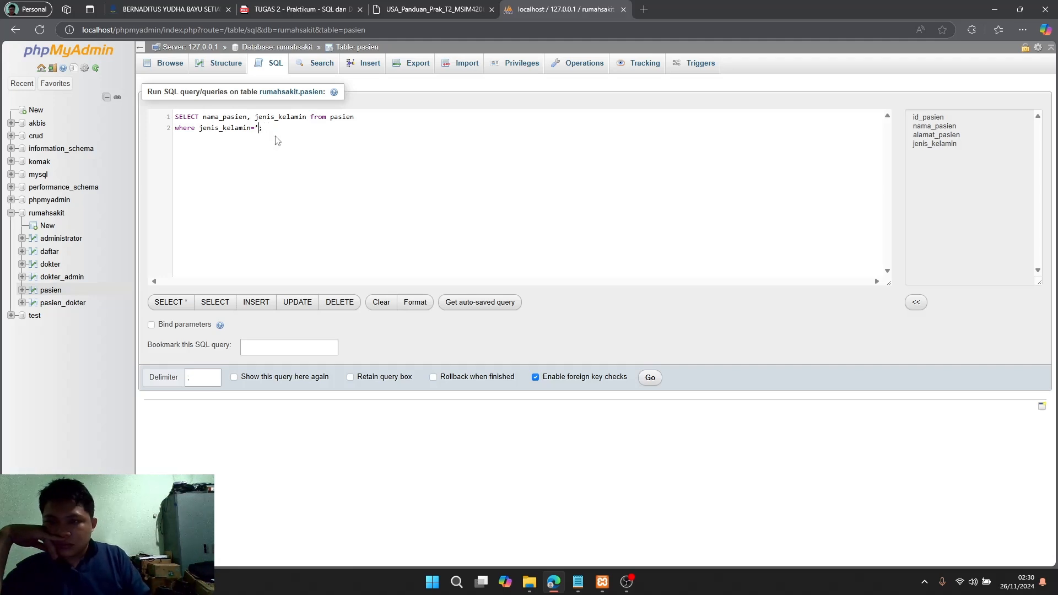
text(1)
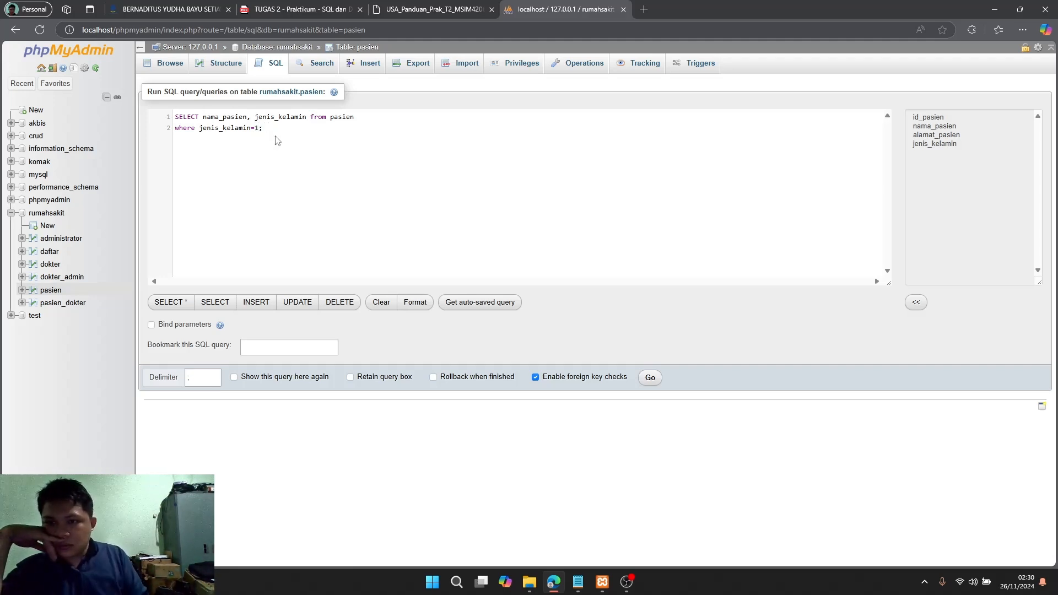
click(650, 379)
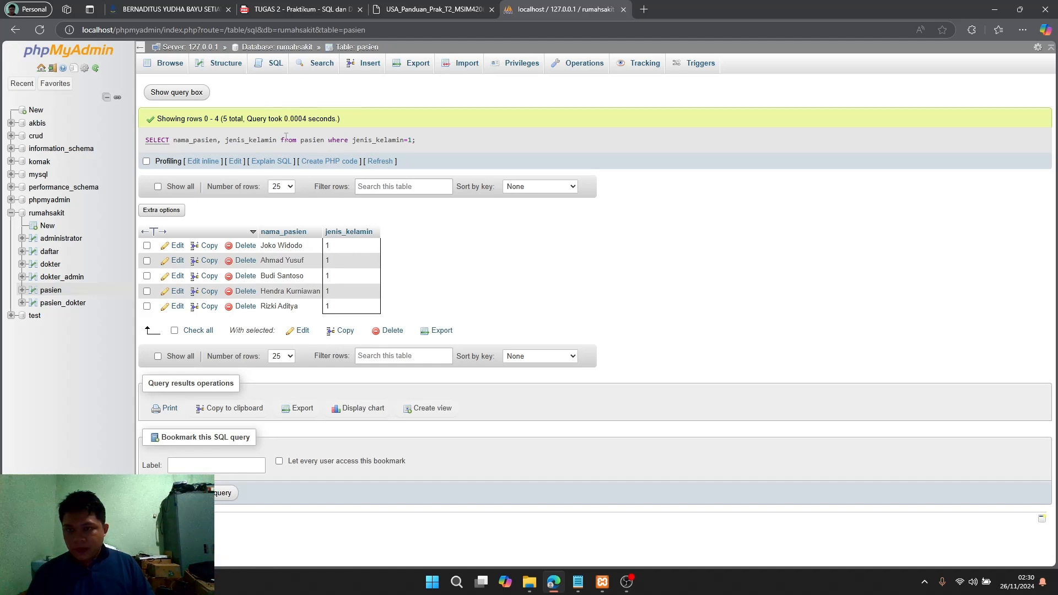
- Reuse the executed query in the pasien SQL editor in place of the default one, with jenis_kelamin=2, and run it
drag(419, 142, 148, 147)
key(ctrl+c)
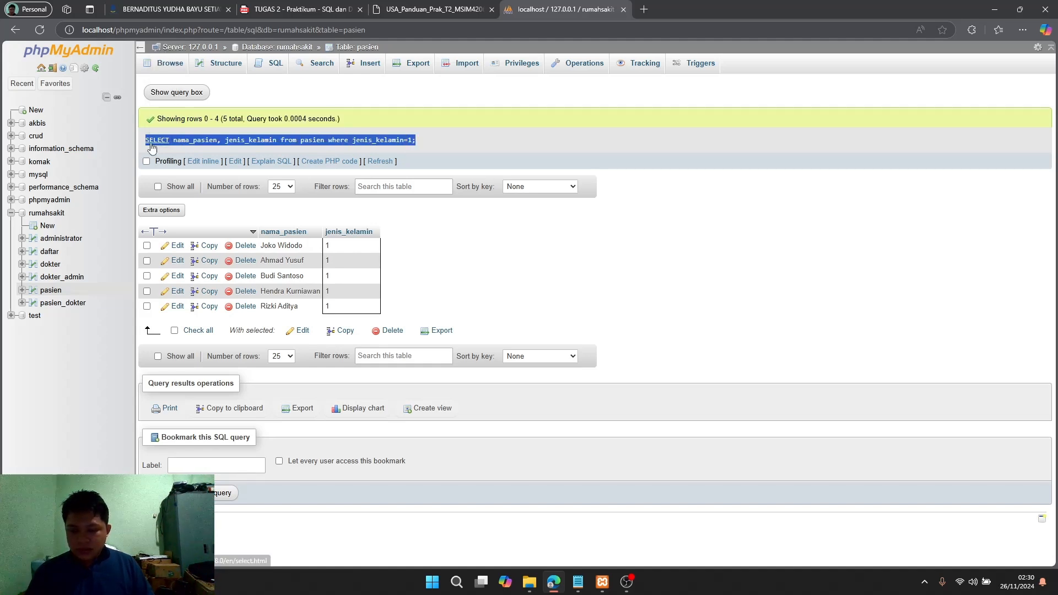
click(283, 60)
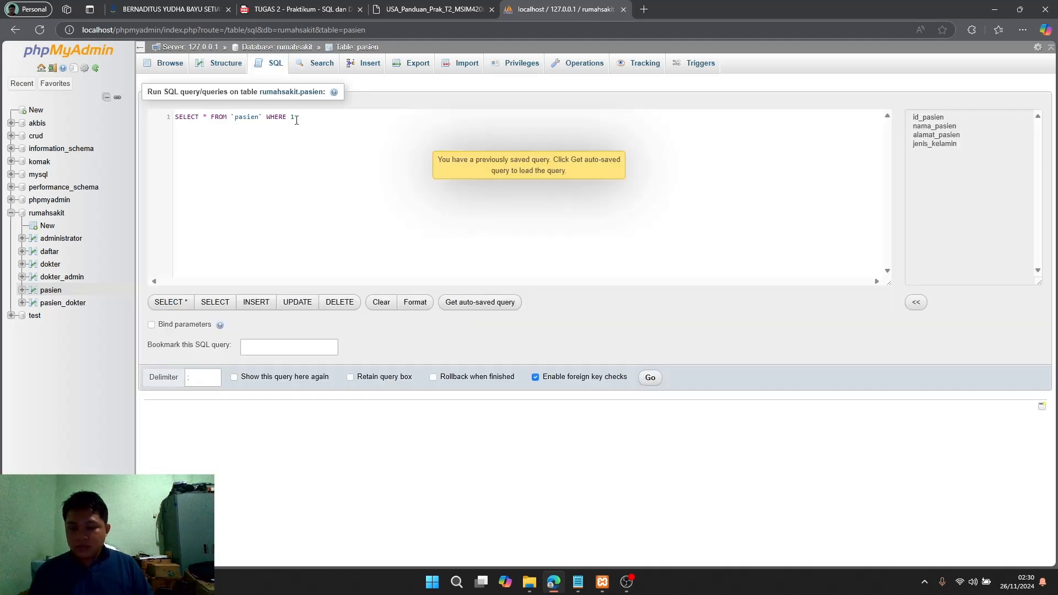
triple_click(296, 120)
key(ctrl+v)
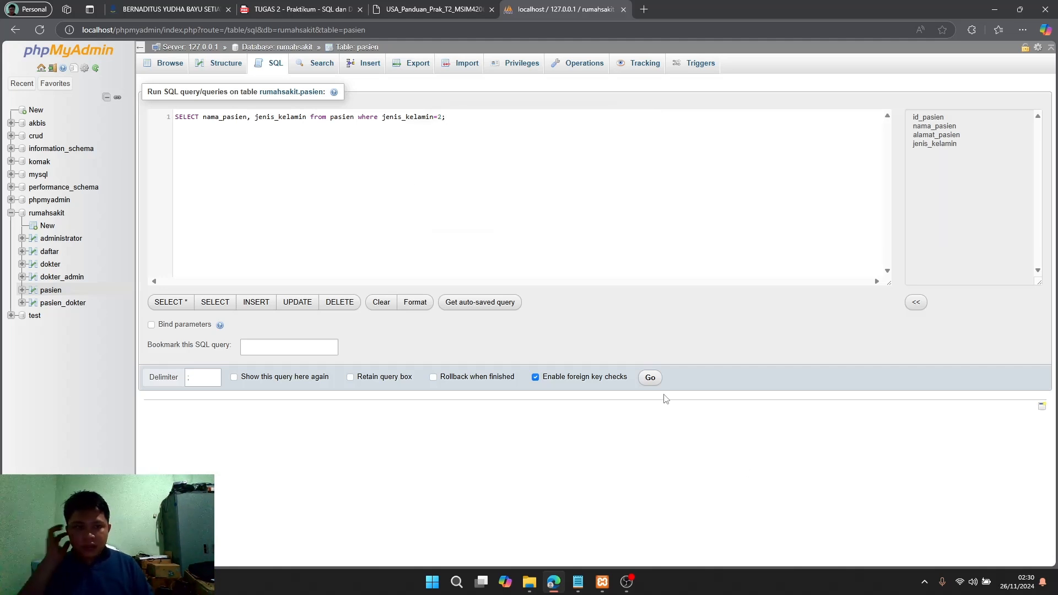
click(651, 379)
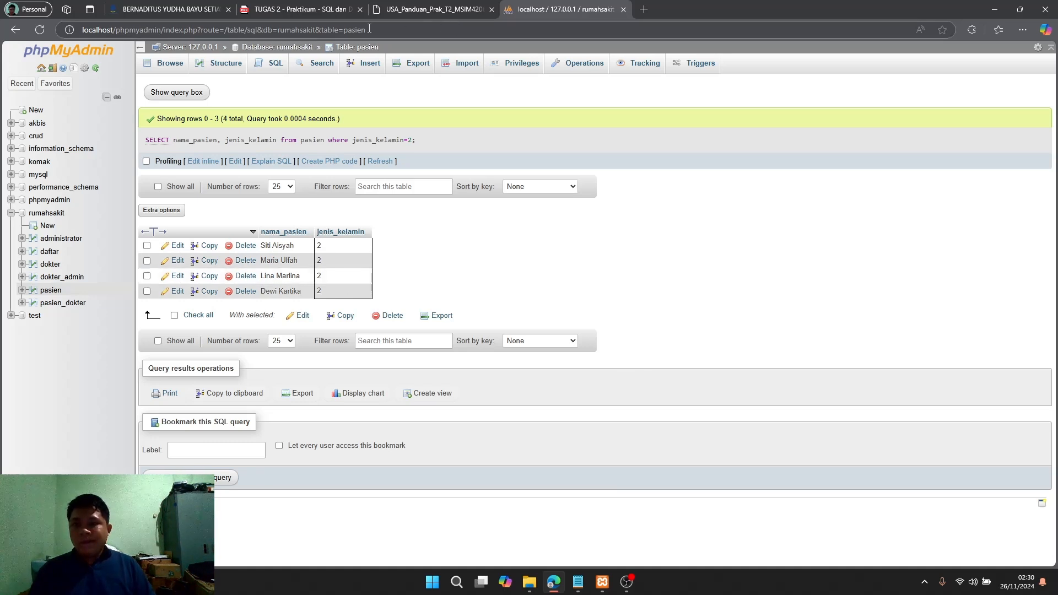
- Switch to the PDF guide and copy the three-table JOIN query under "Maka SQL yang dibuat adalah" in the SELECT Join section
click(431, 9)
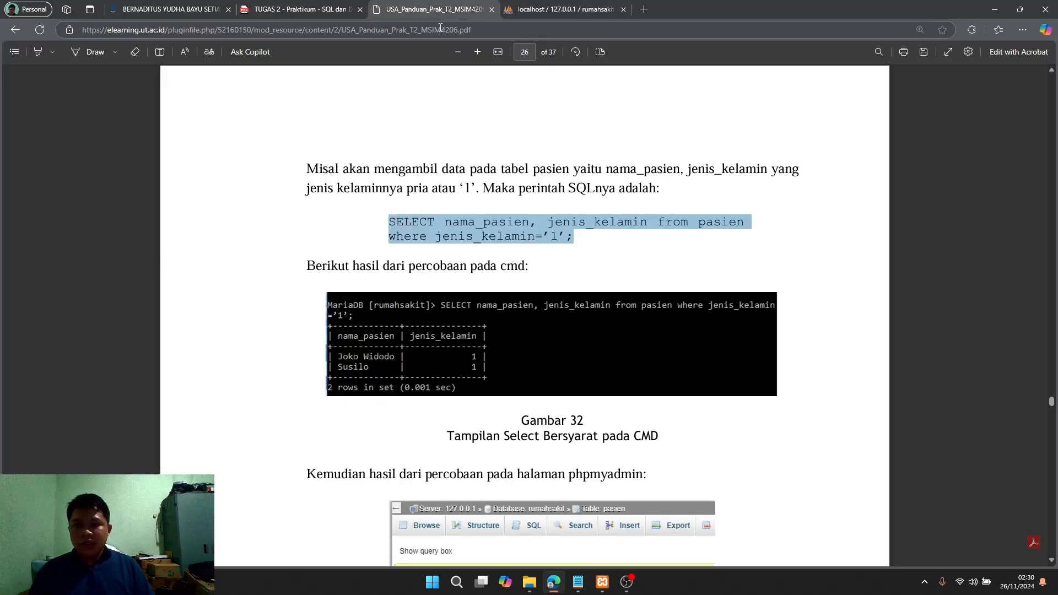
scroll(499, 243, down, 8)
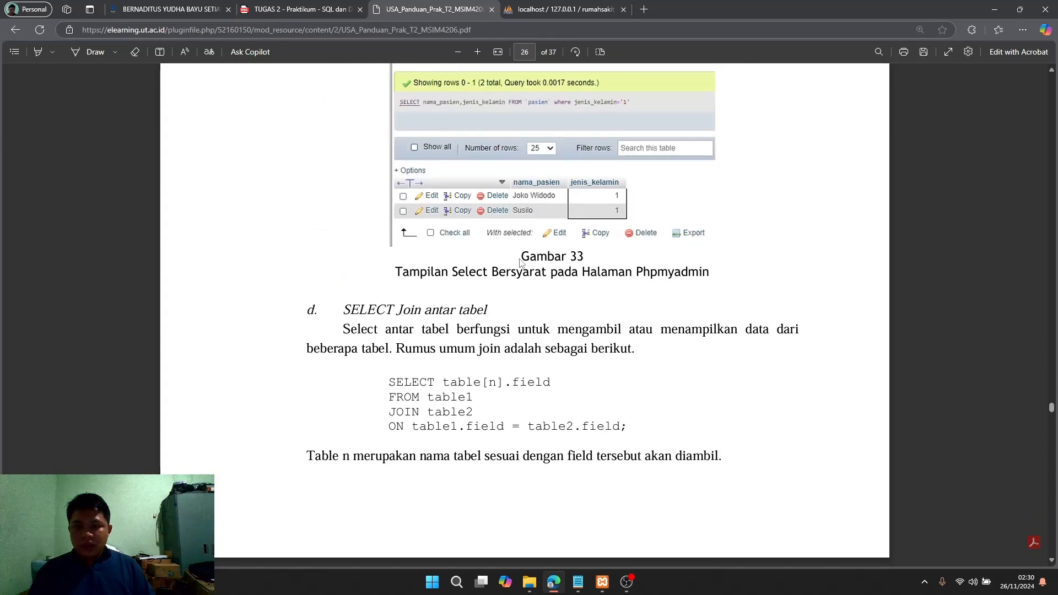
scroll(520, 262, down, 3)
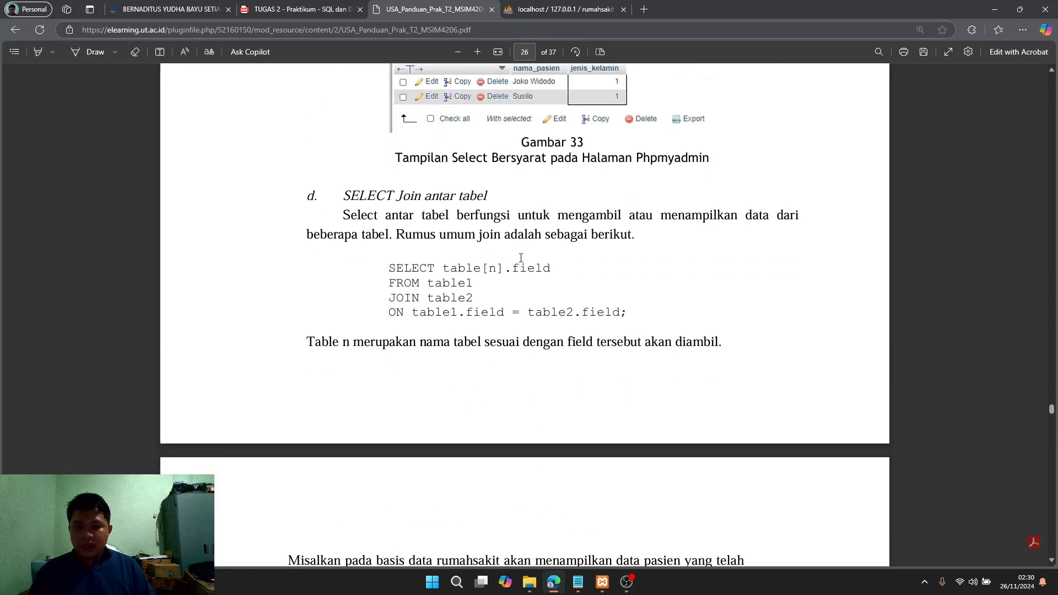
scroll(521, 257, down, 10)
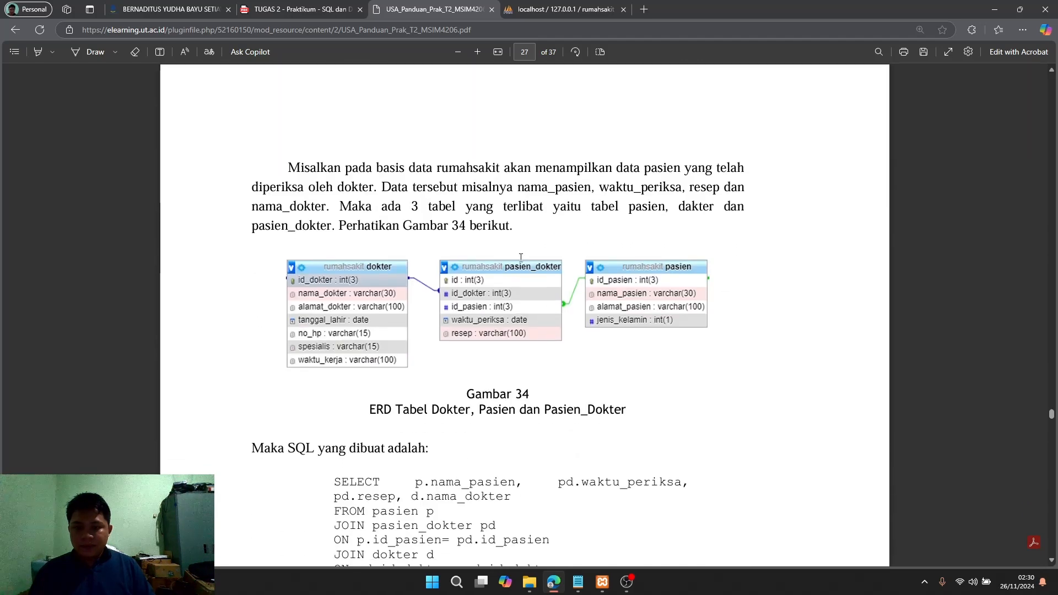
scroll(520, 258, down, 1)
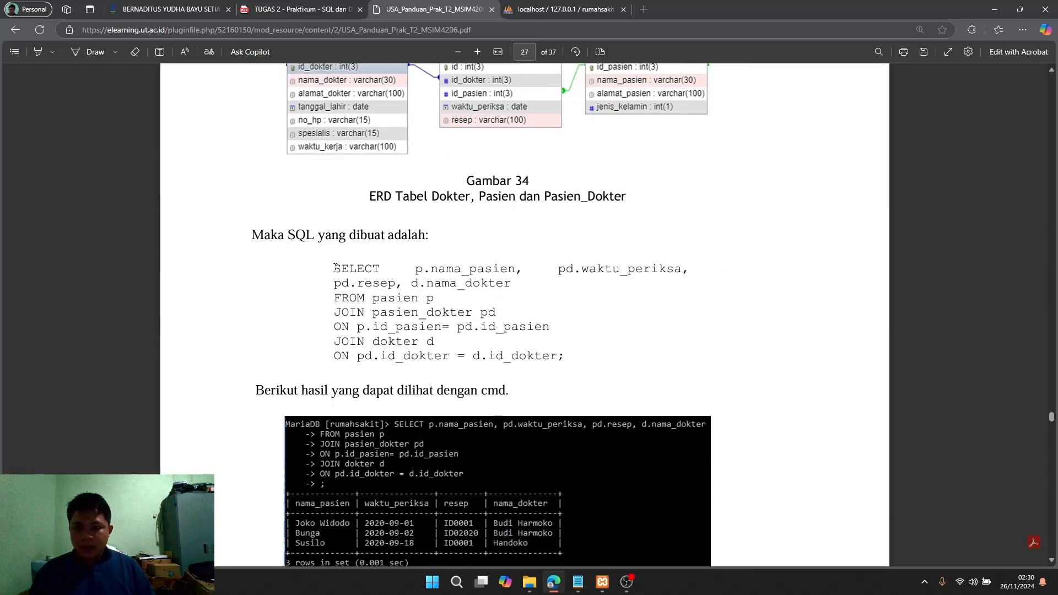
drag(334, 267, 566, 363)
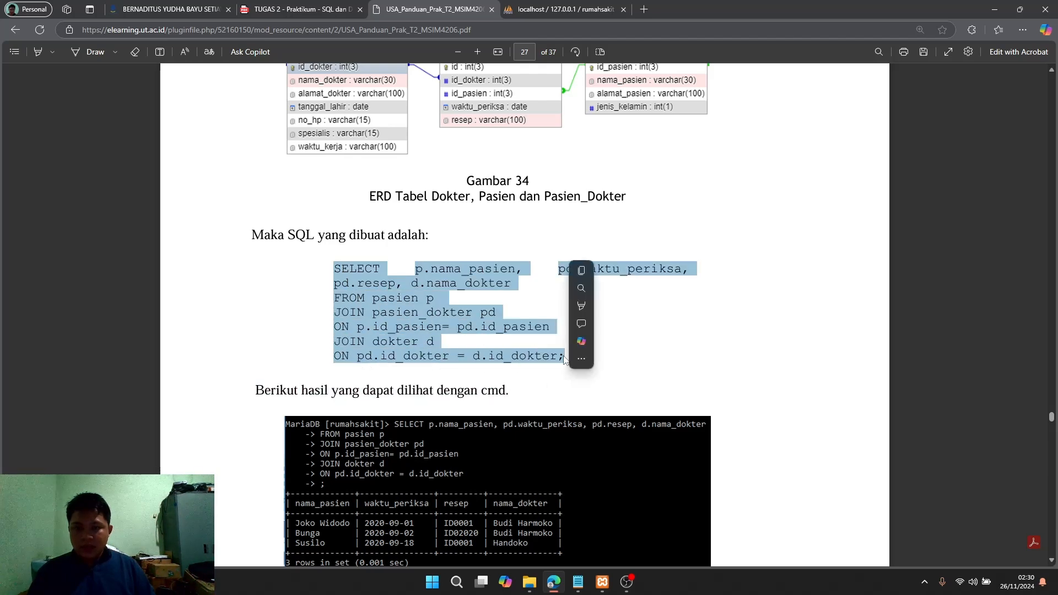
key(ctrl+c)
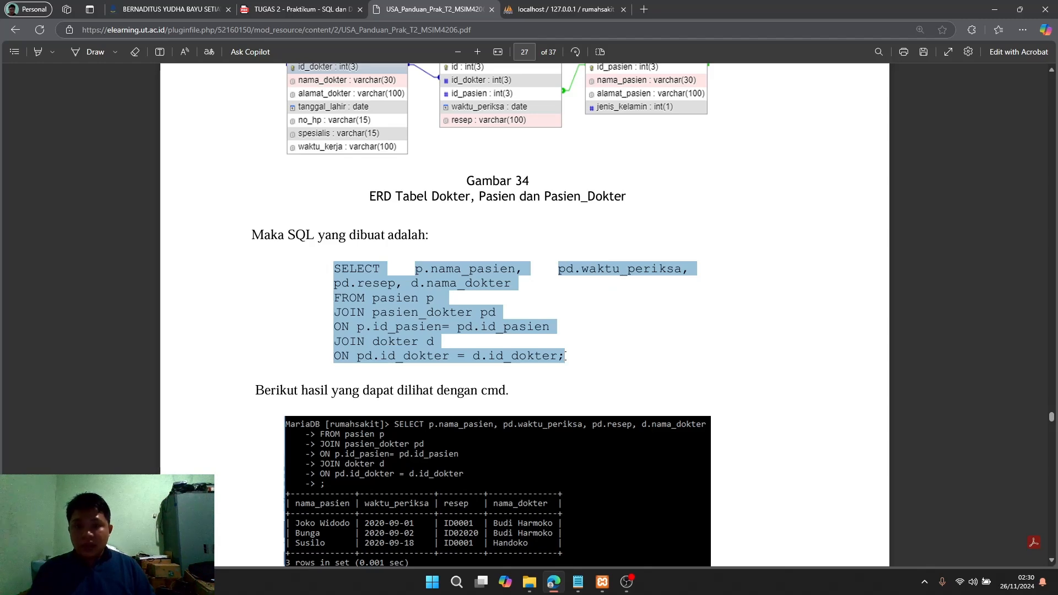
- Paste the JOIN query into a new Notepad tab, check it against the guide, and copy the full text from there
click(578, 581)
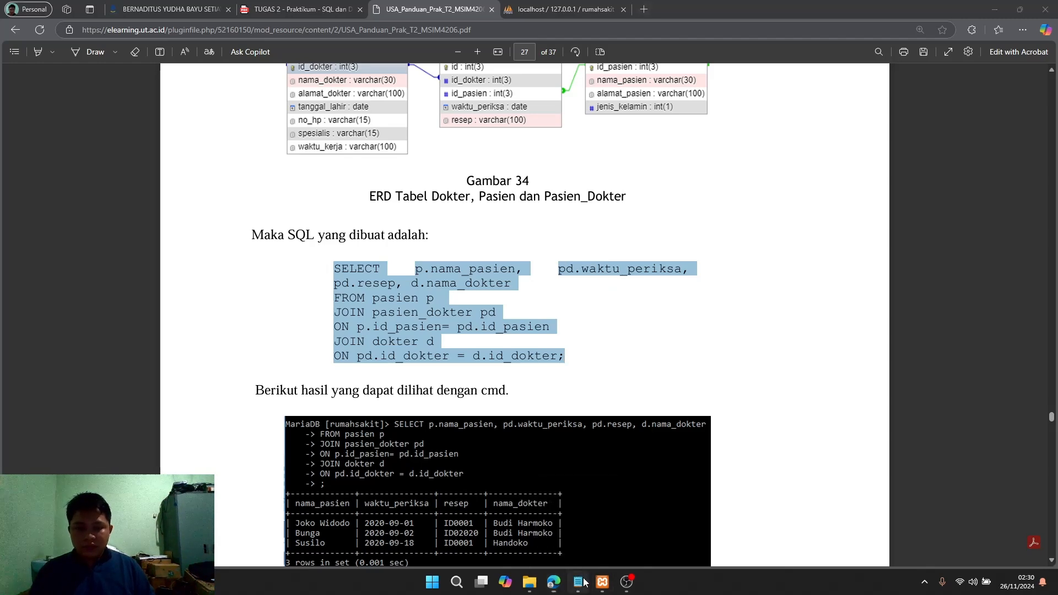
click(608, 71)
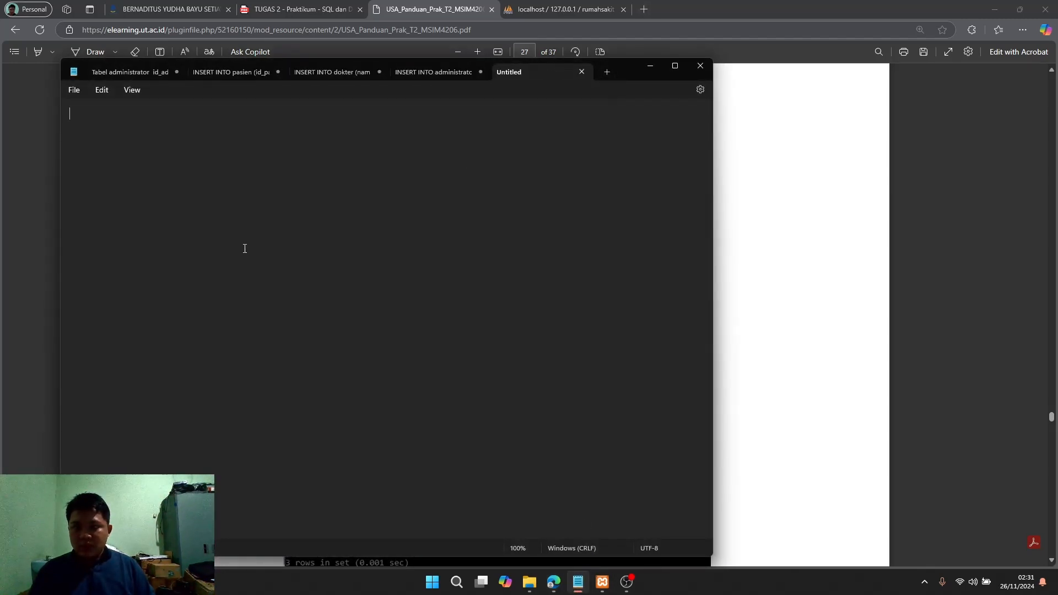
key(ctrl+v)
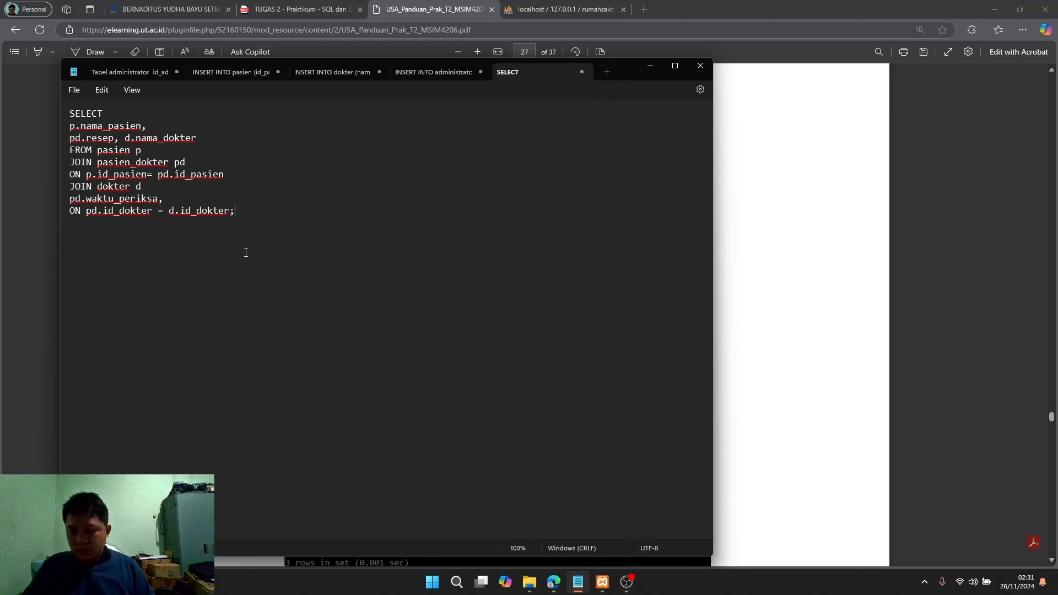
key(alt+Tab)
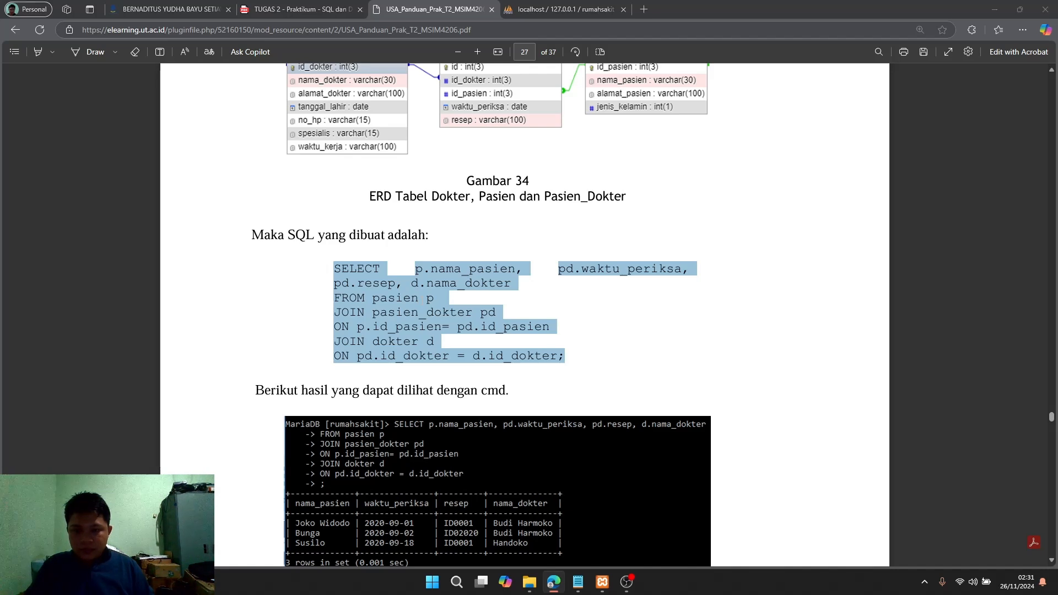
key(alt+Tab)
drag(278, 236, 58, 108)
key(ctrl+c)
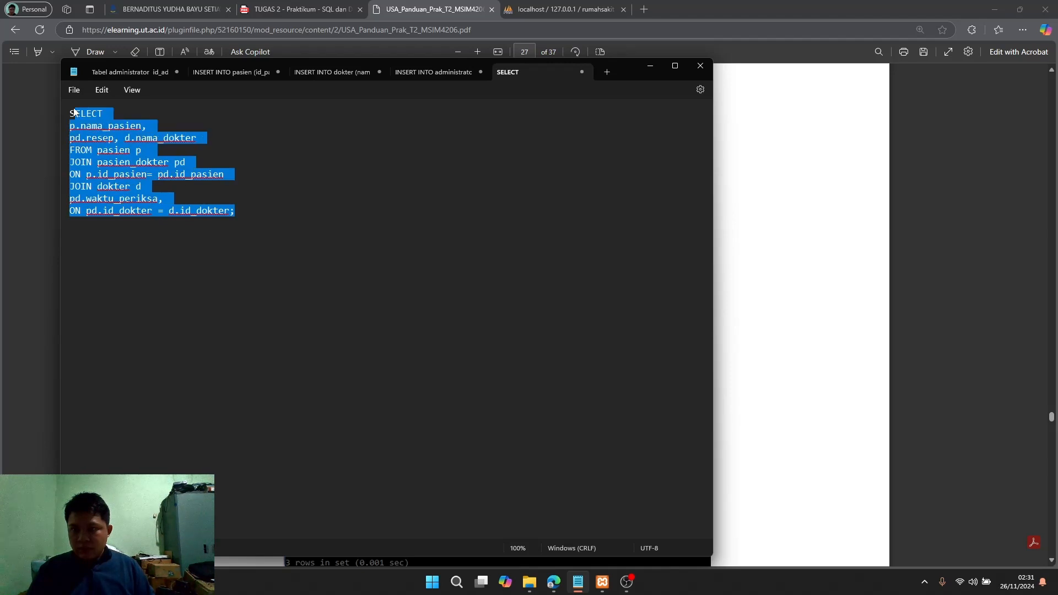
- Try to run the copied JOIN query in phpMyAdmin's pasien SQL editor, replacing the default query
click(826, 244)
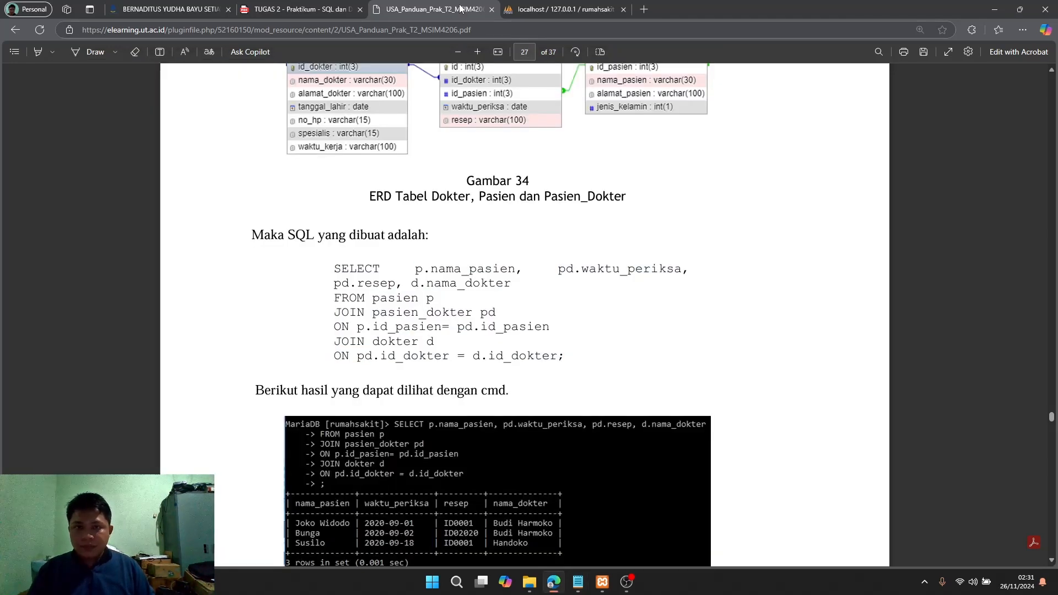
click(522, 12)
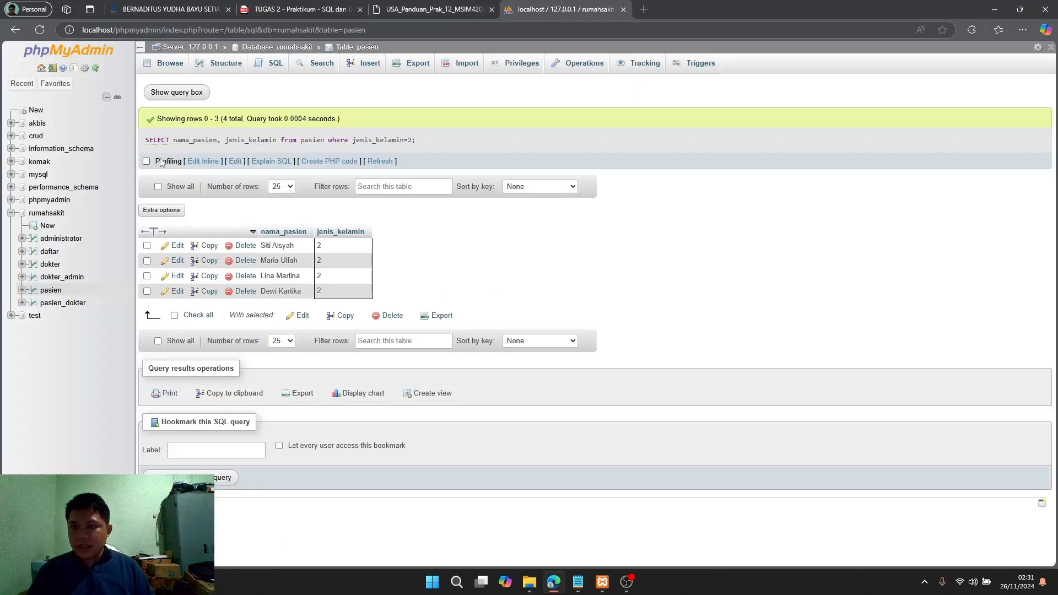
click(275, 69)
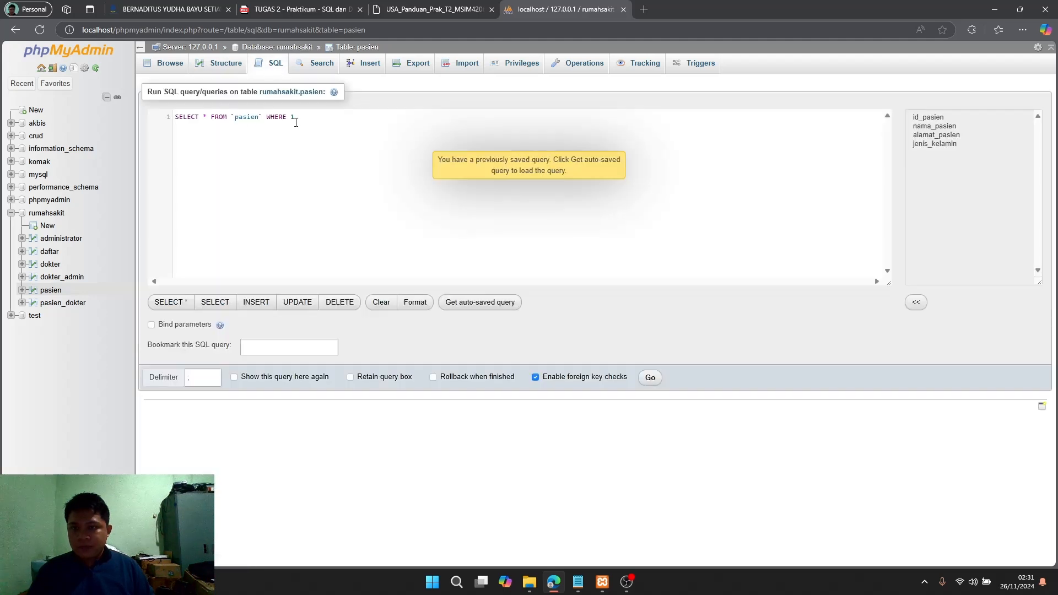
drag(295, 117, 160, 110)
key(ctrl+v)
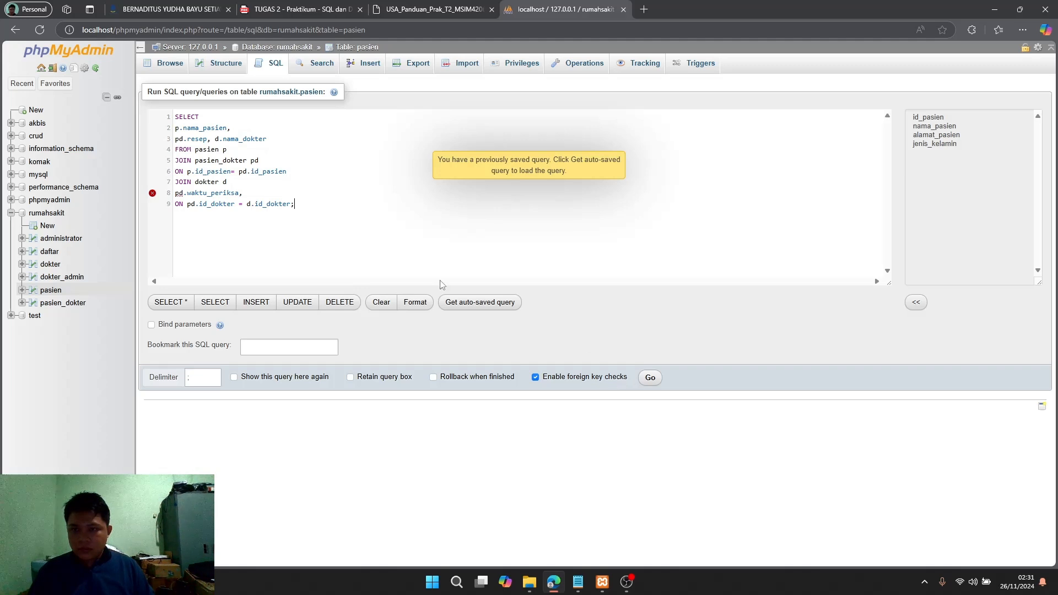
mouse_move(153, 194)
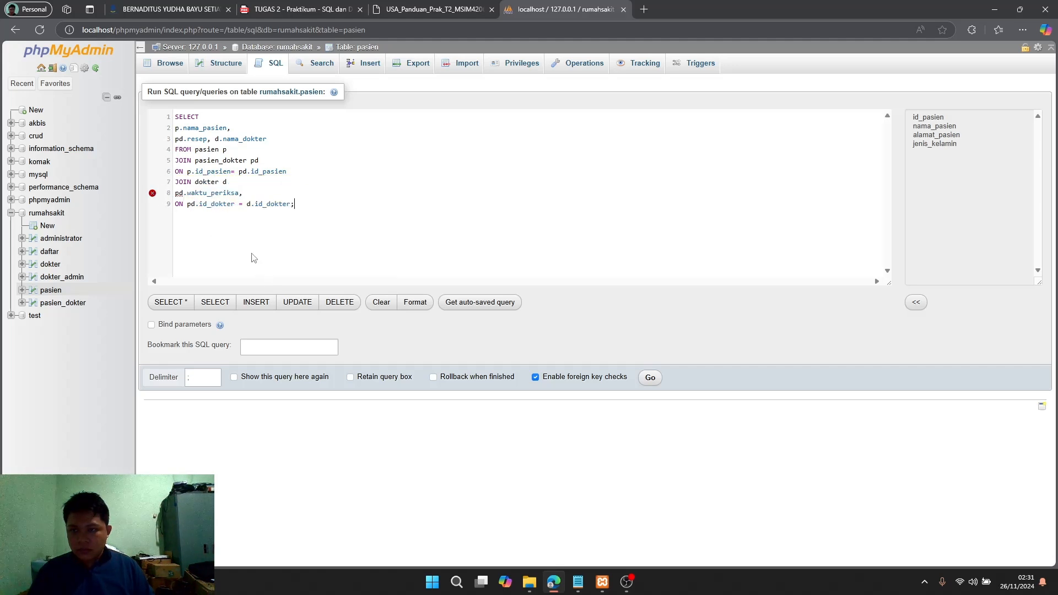
click(650, 377)
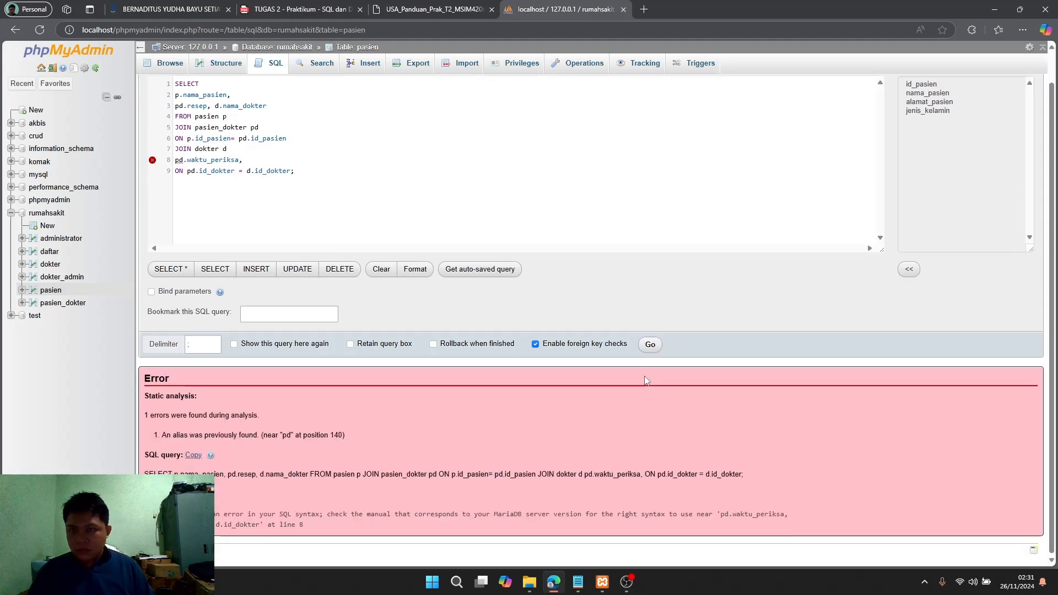
- Select the JOIN query in the editor, then check the guide's printed version and the cmd example in Gambar 35
drag(316, 171, 160, 85)
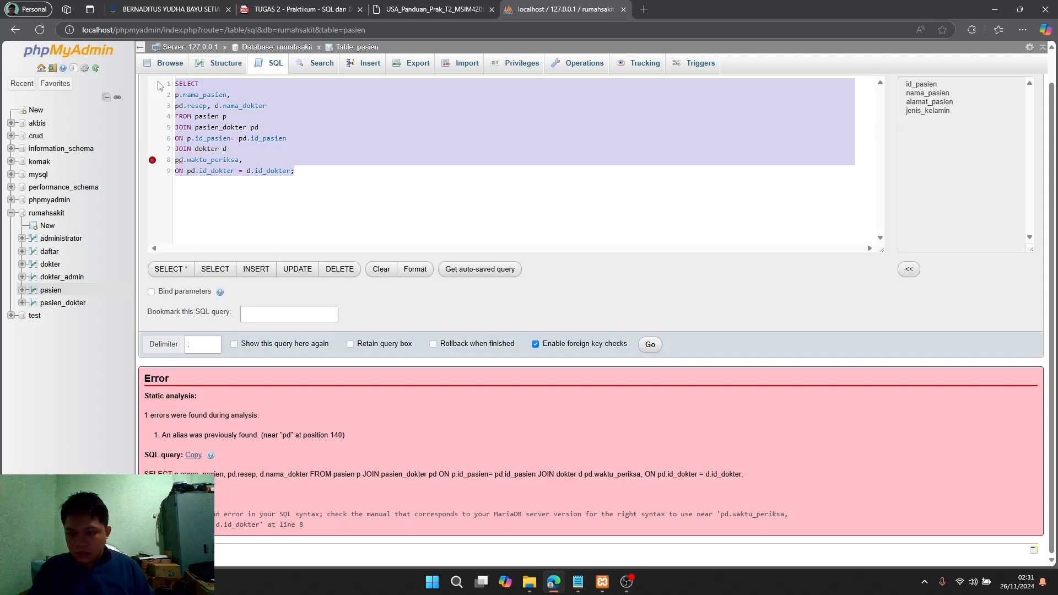
key(ctrl+shift+Tab)
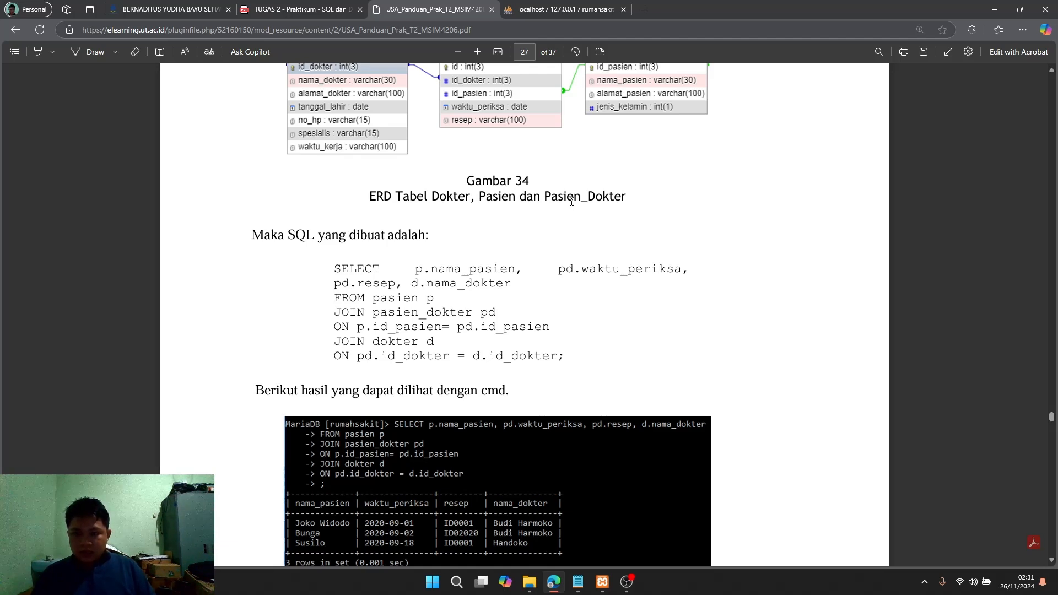
scroll(572, 202, down, 3)
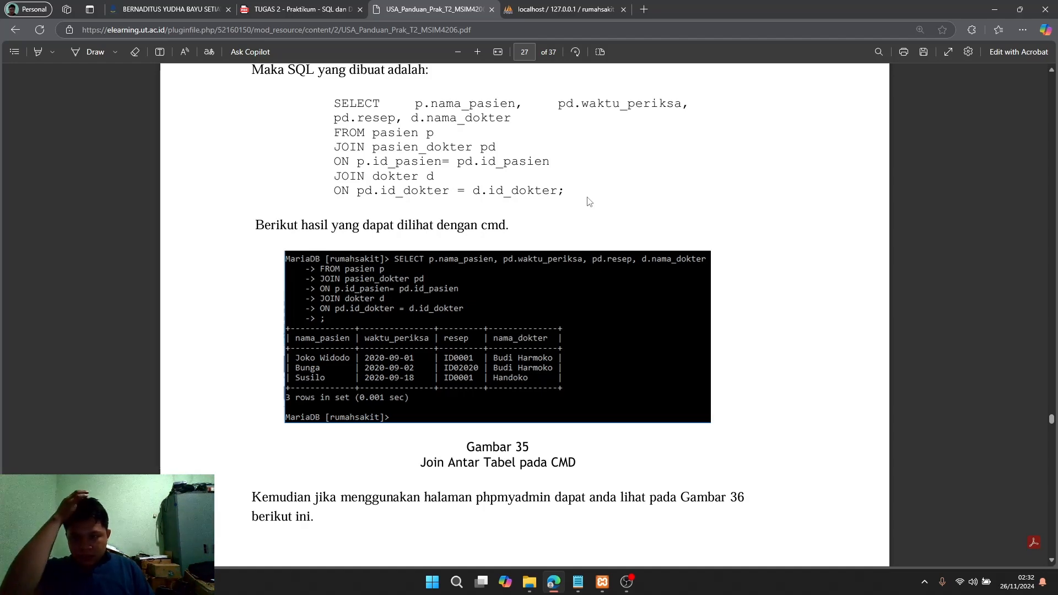
- Review the guide's Gambar 34 ERD, the general JOIN syntax and the printed three-table JOIN query
scroll(589, 201, up, 5)
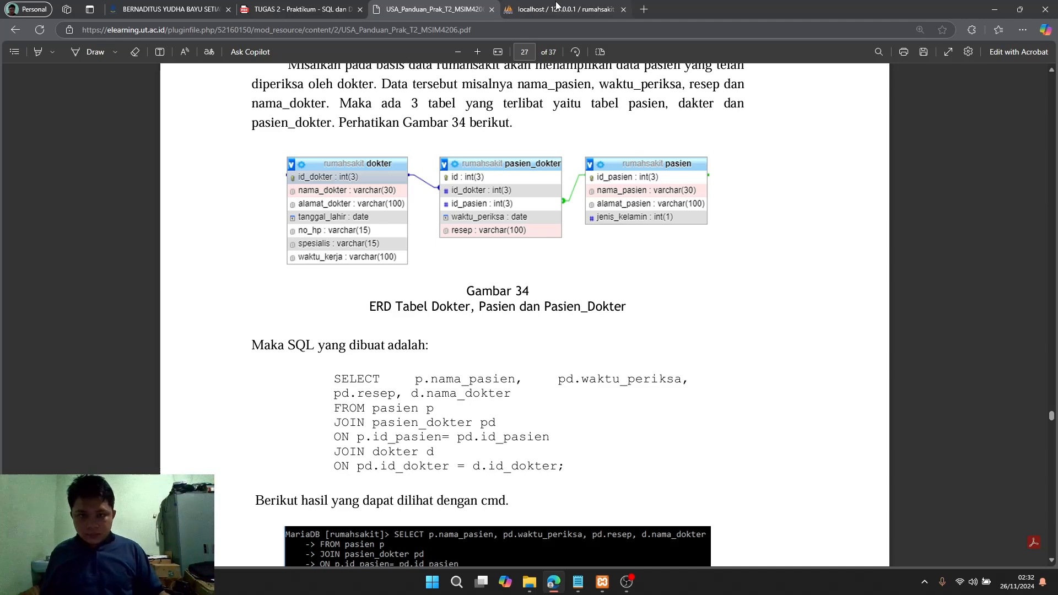
scroll(546, 359, down, 1)
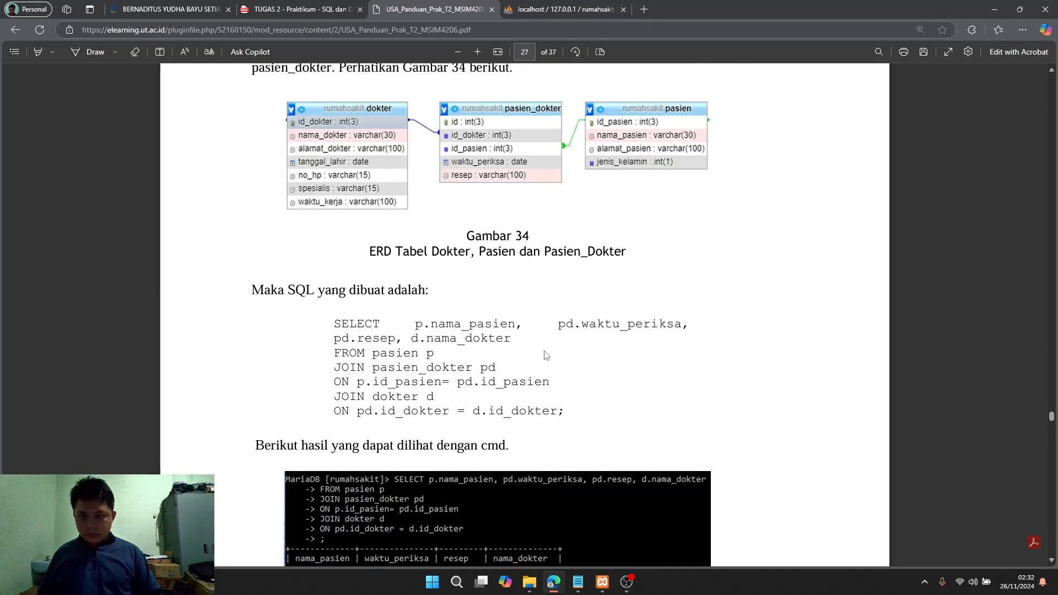
scroll(546, 355, up, 10)
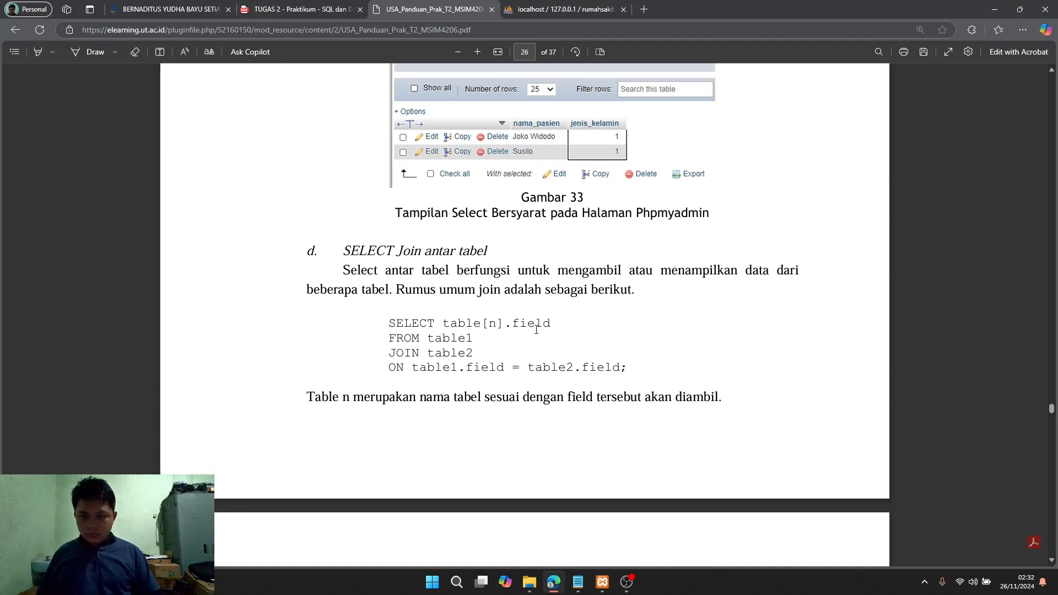
scroll(536, 334, down, 7)
scroll(536, 329, down, 6)
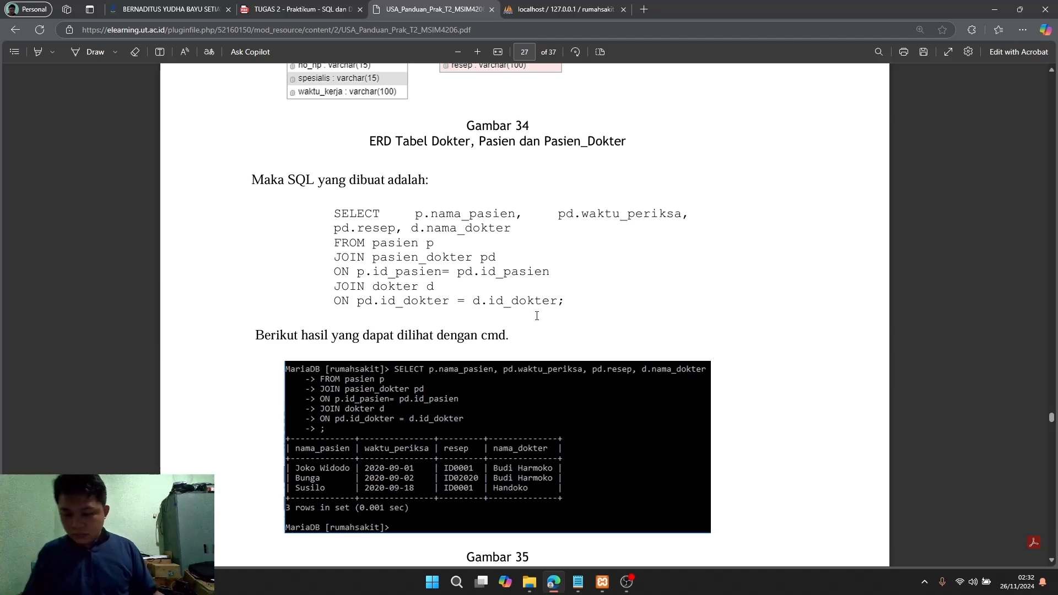
- Switch to phpMyAdmin and put the JOIN query in the SQL editor of the whole rumahsakit database
key(ctrl+Tab)
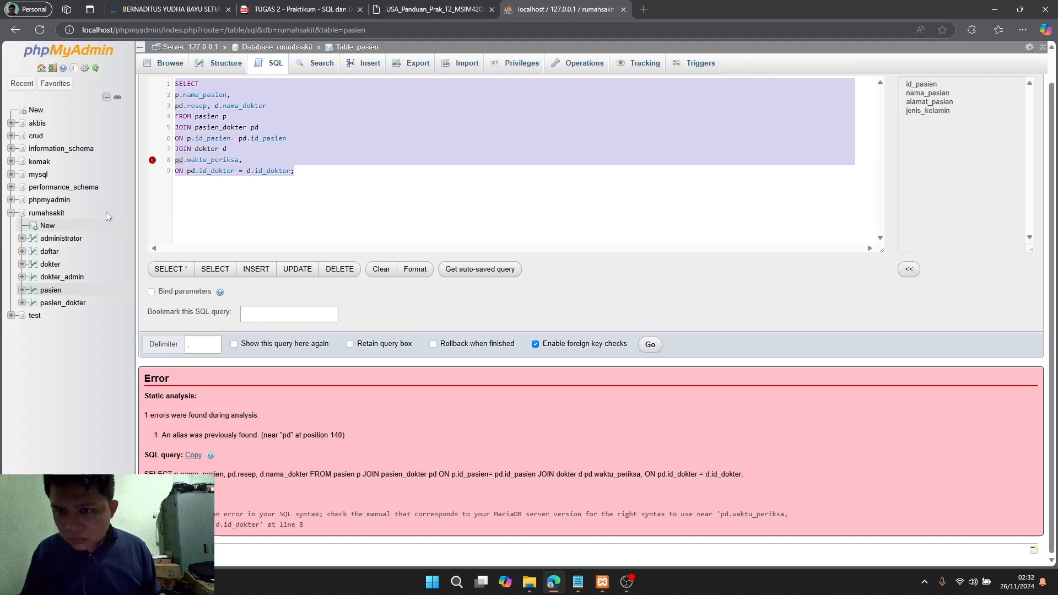
click(53, 215)
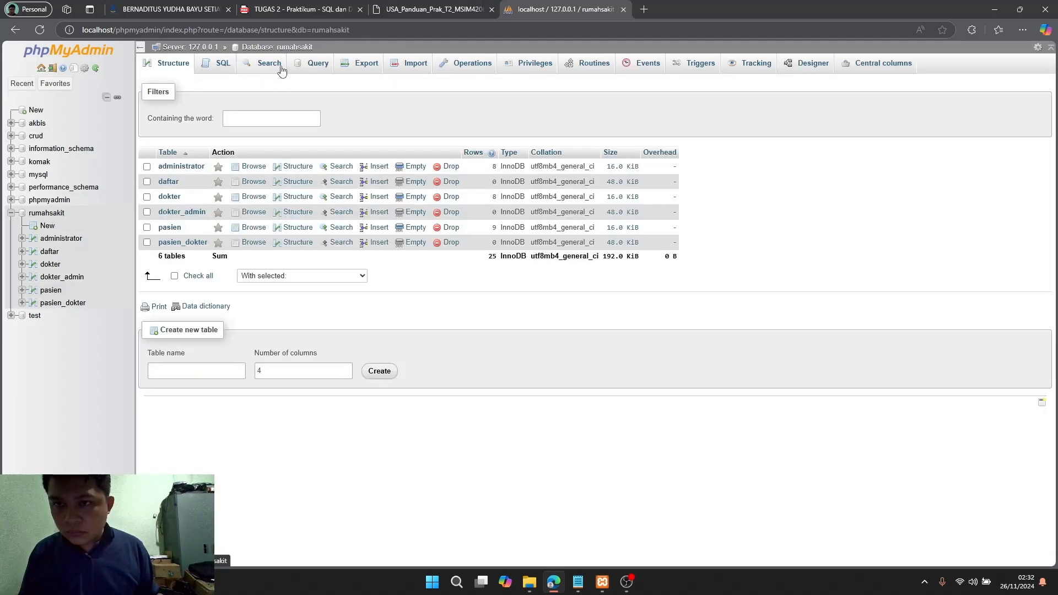
click(222, 67)
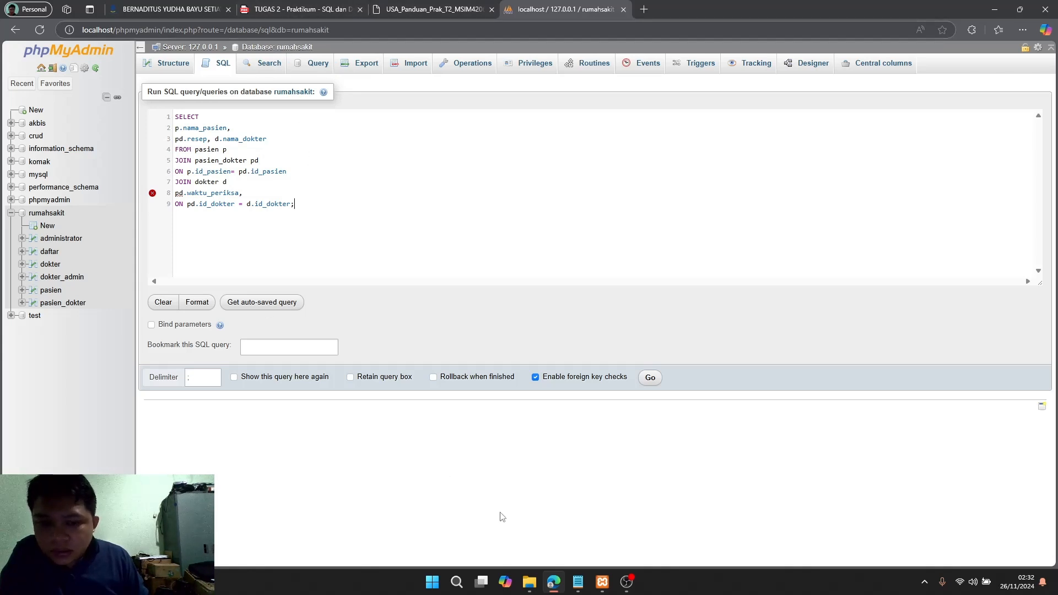
- Switch to Notepad and look through the saved INSERT statements for the dokter and administrator tables
click(579, 582)
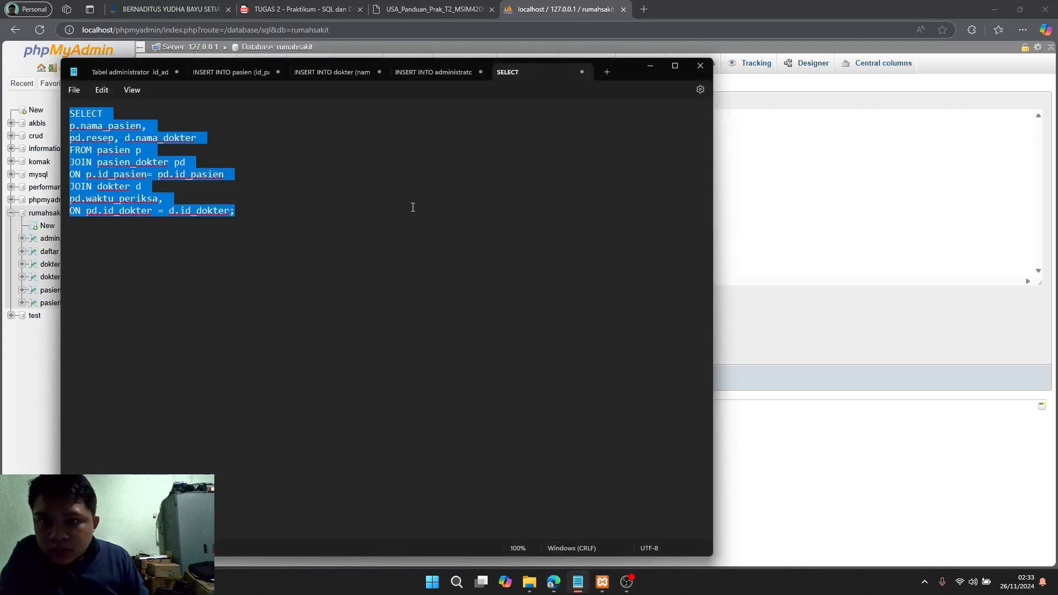
click(332, 72)
click(418, 72)
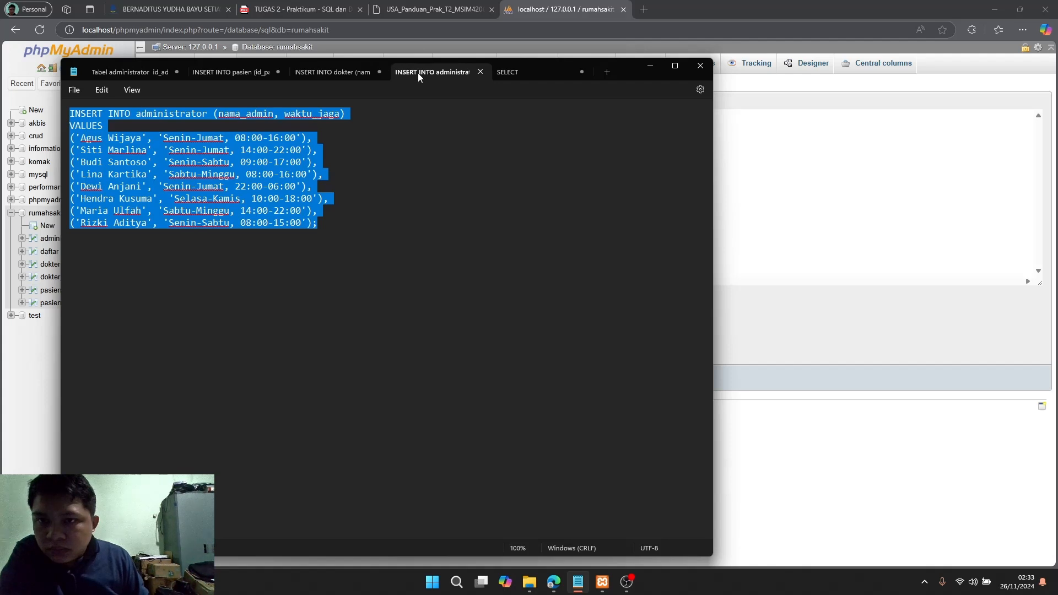
- Review the prepared INSERT statements for the dokter, pasien and administrator tables, and put the notes window away
click(340, 74)
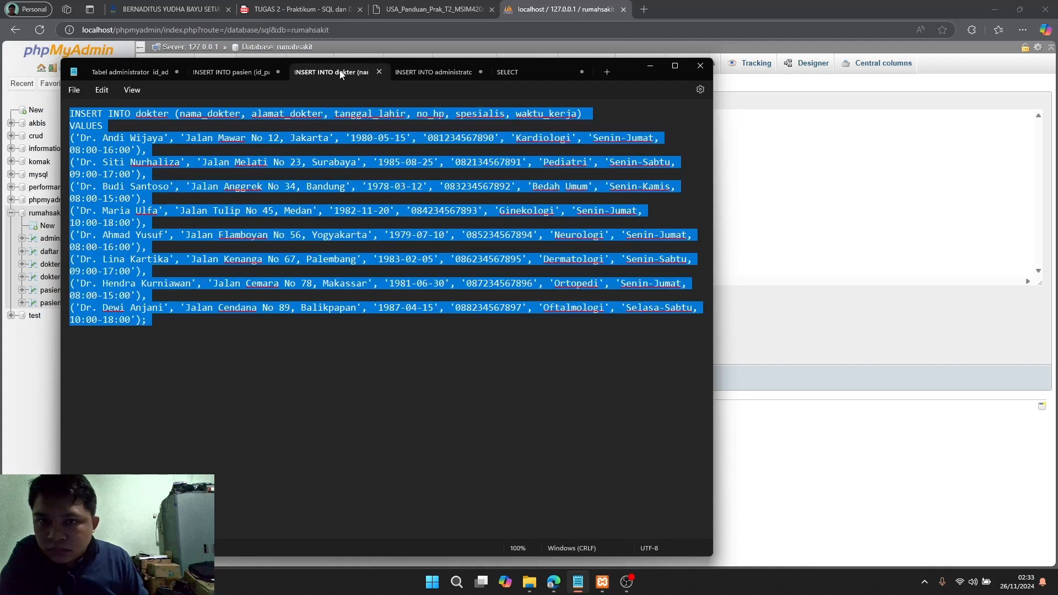
click(243, 75)
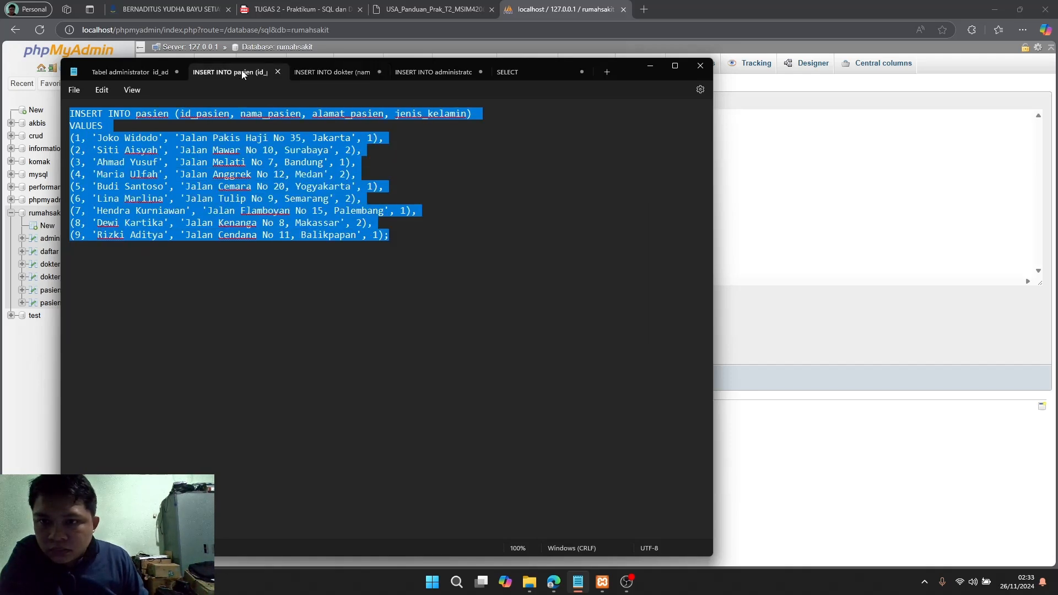
click(341, 72)
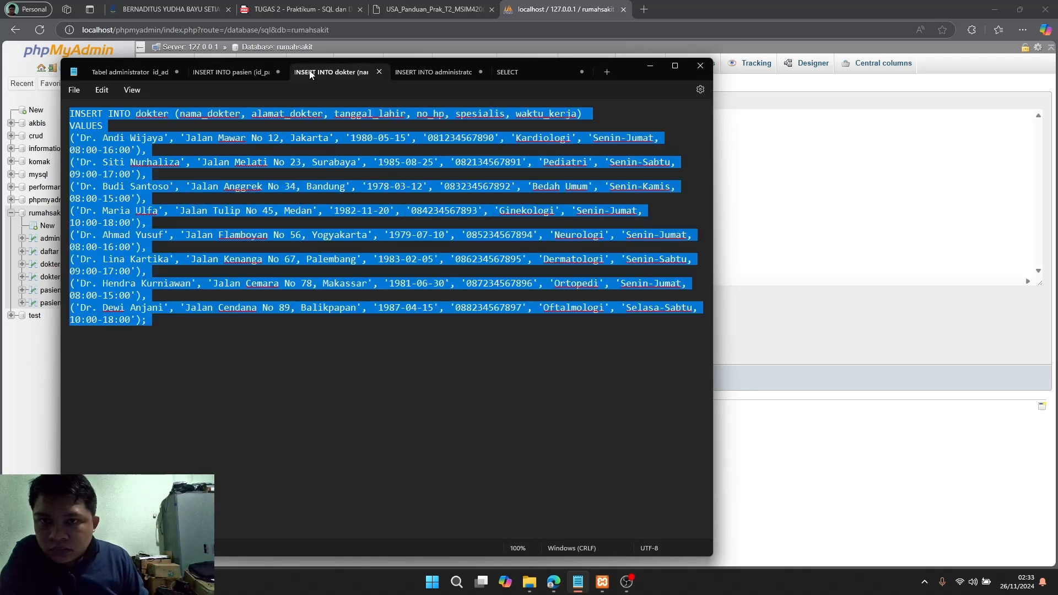
click(434, 73)
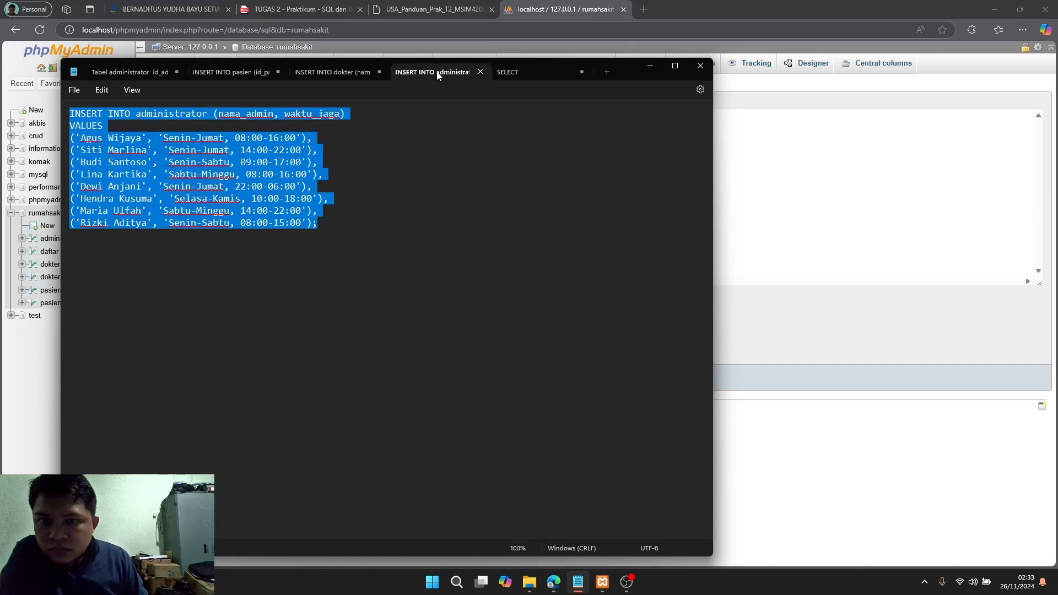
click(650, 65)
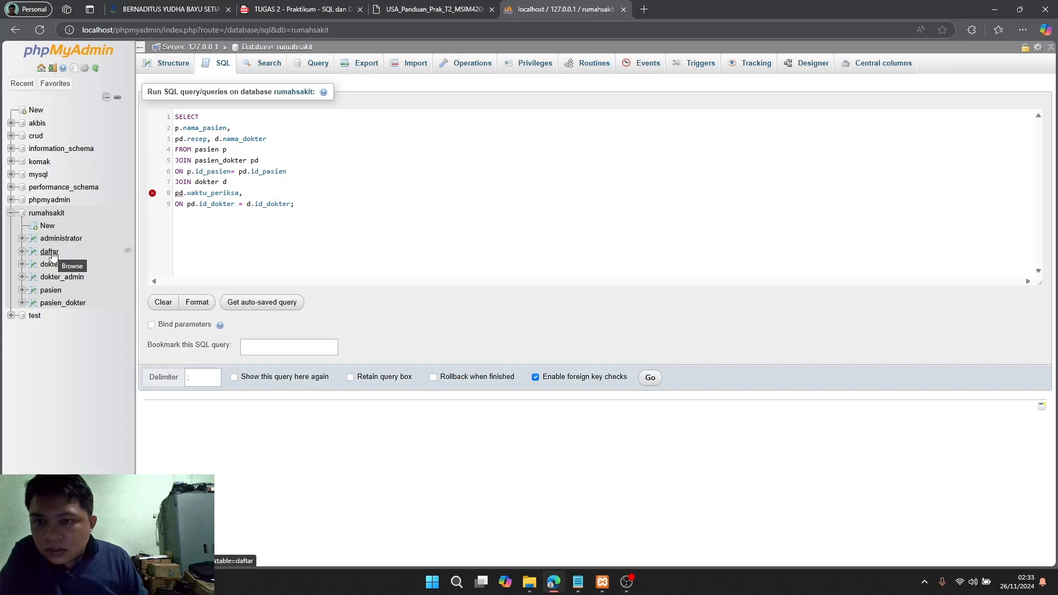
- Switch to the PDF practicum guide and examine the join query for pasien, pasien_dokter and dokter on pages 27 and 28
click(448, 10)
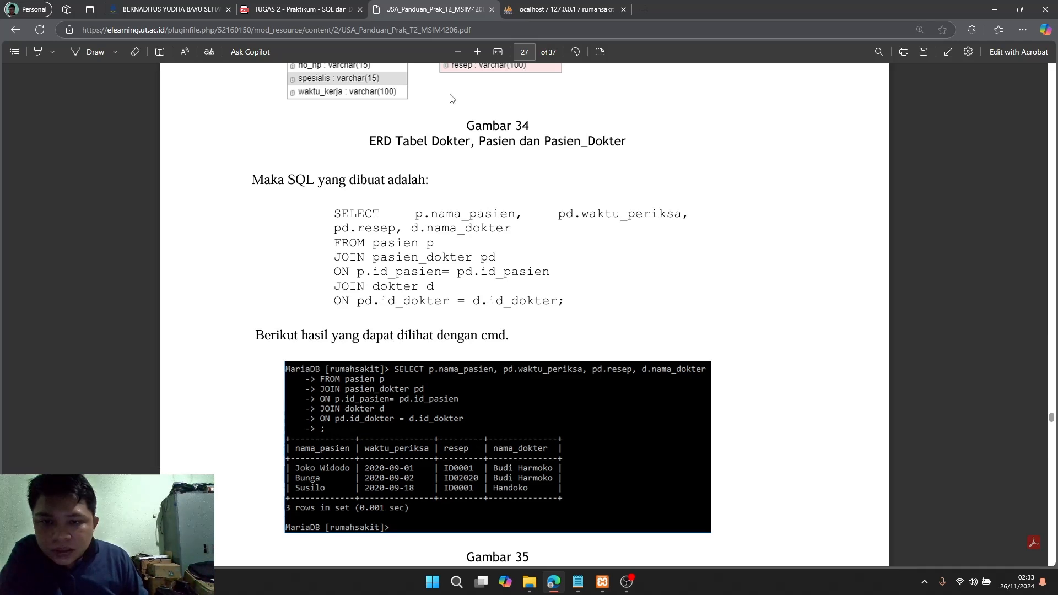
scroll(522, 235, down, 10)
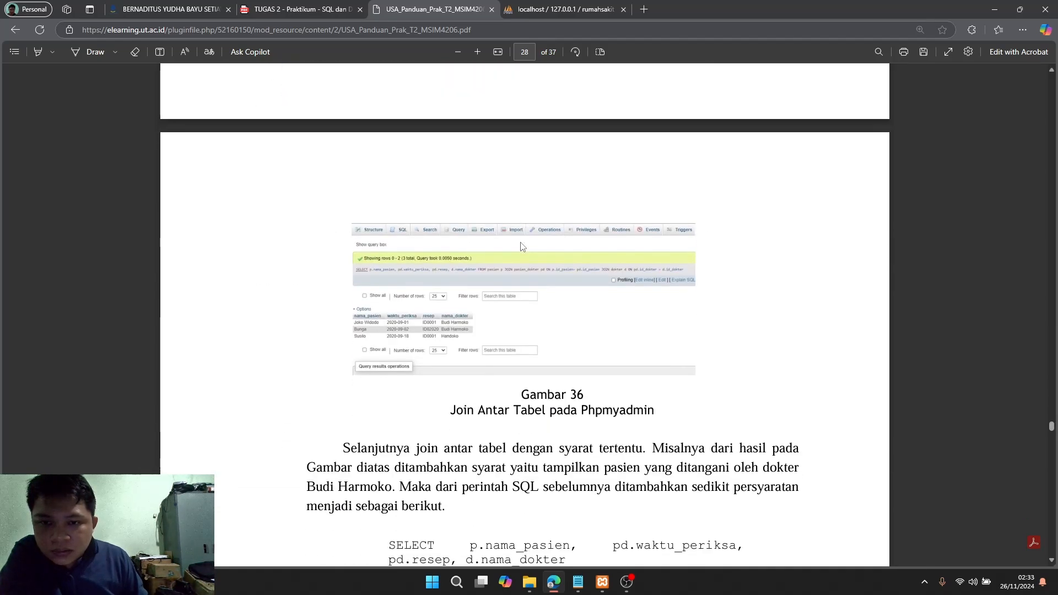
scroll(522, 246, up, 10)
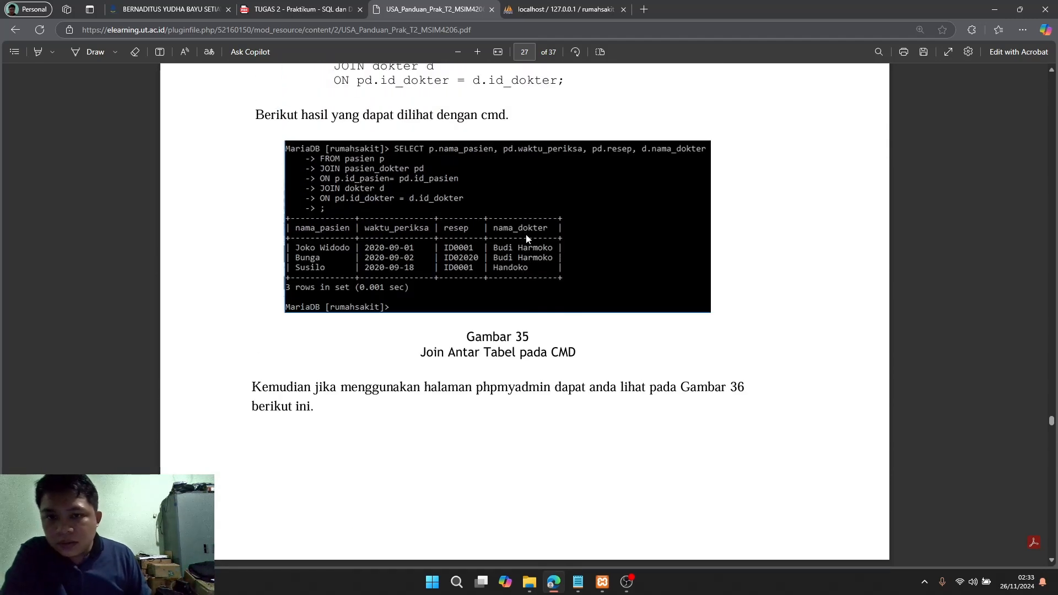
scroll(526, 236, up, 4)
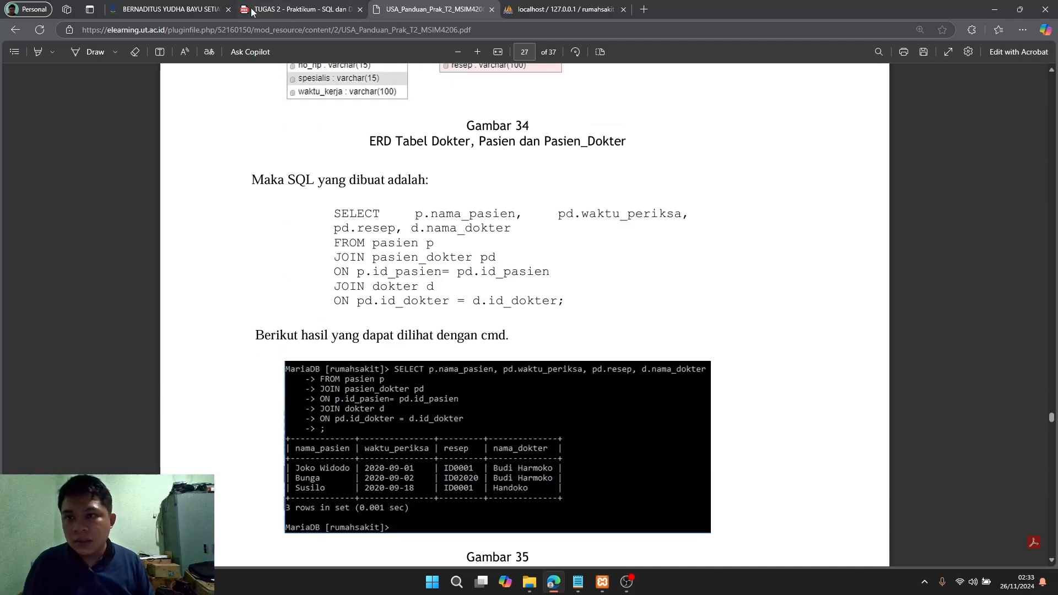
- Return to phpMyAdmin, discard the unsaved query and browse the pasien_dokter and dokter_admin tables of the rumahsakit database
click(573, 12)
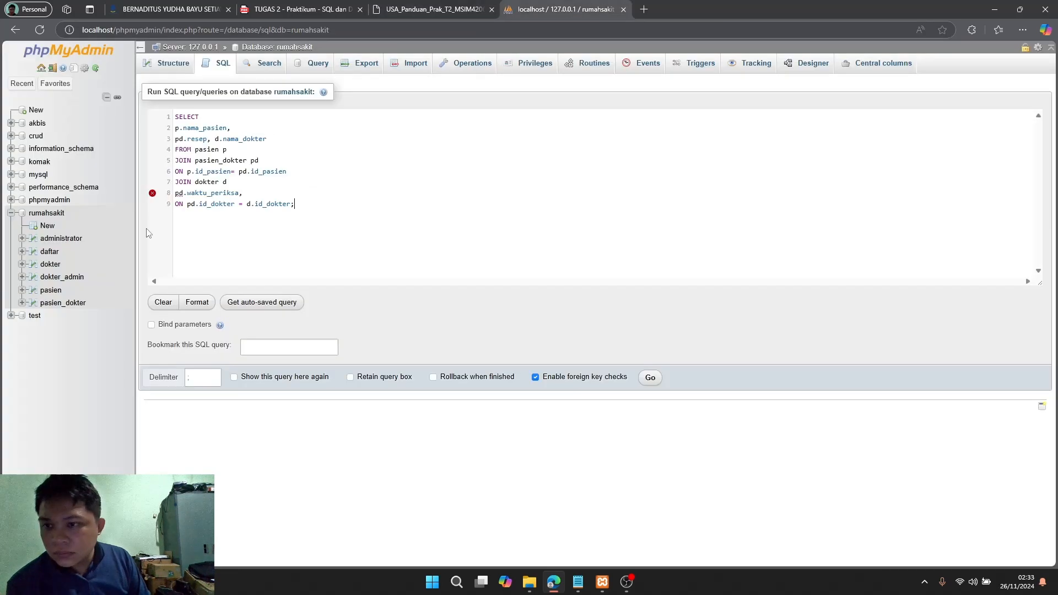
click(55, 304)
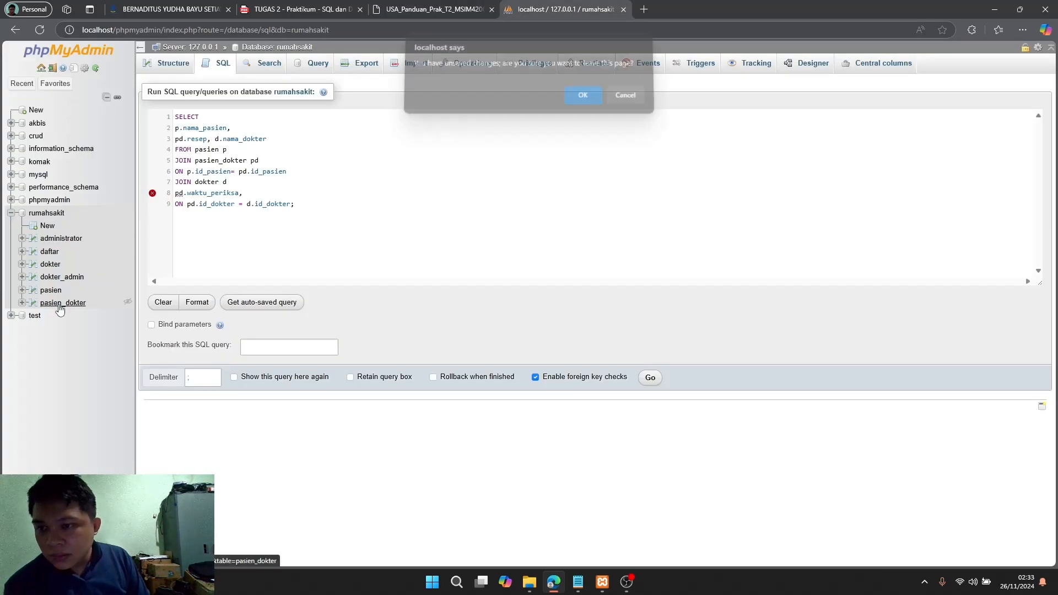
click(583, 98)
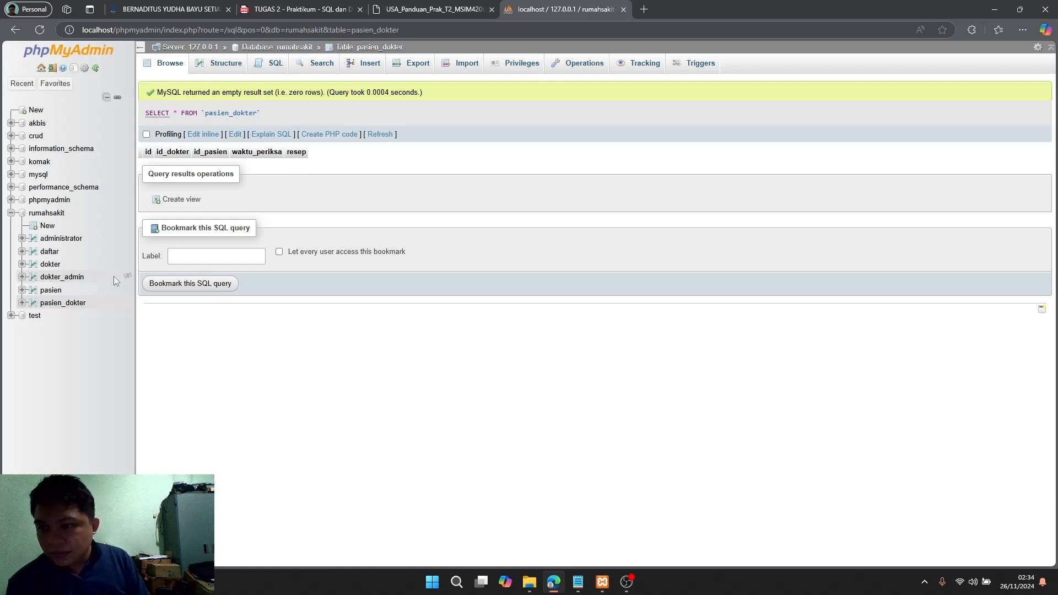
click(62, 277)
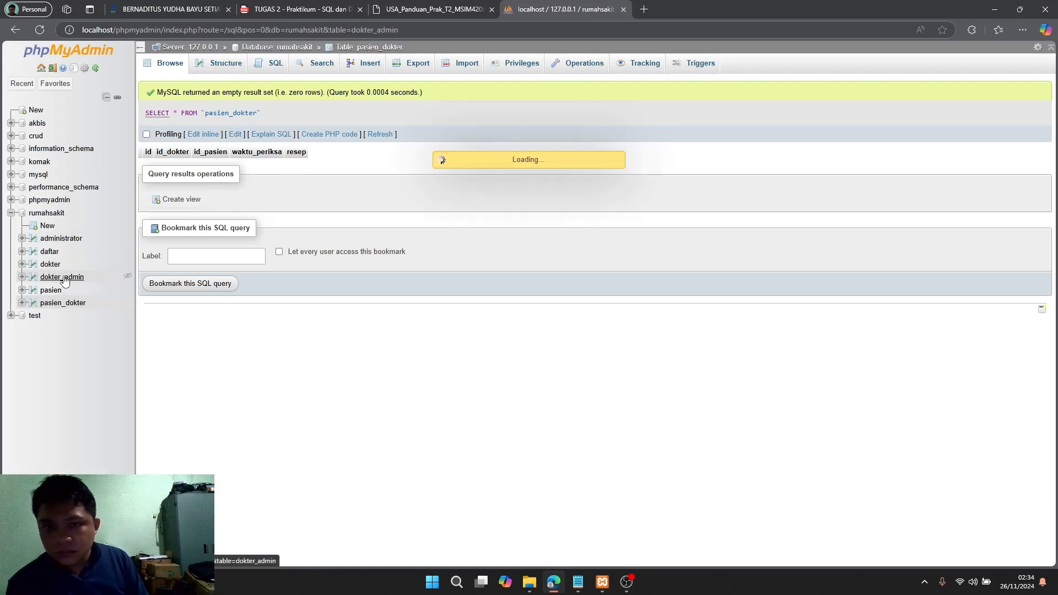
click(64, 303)
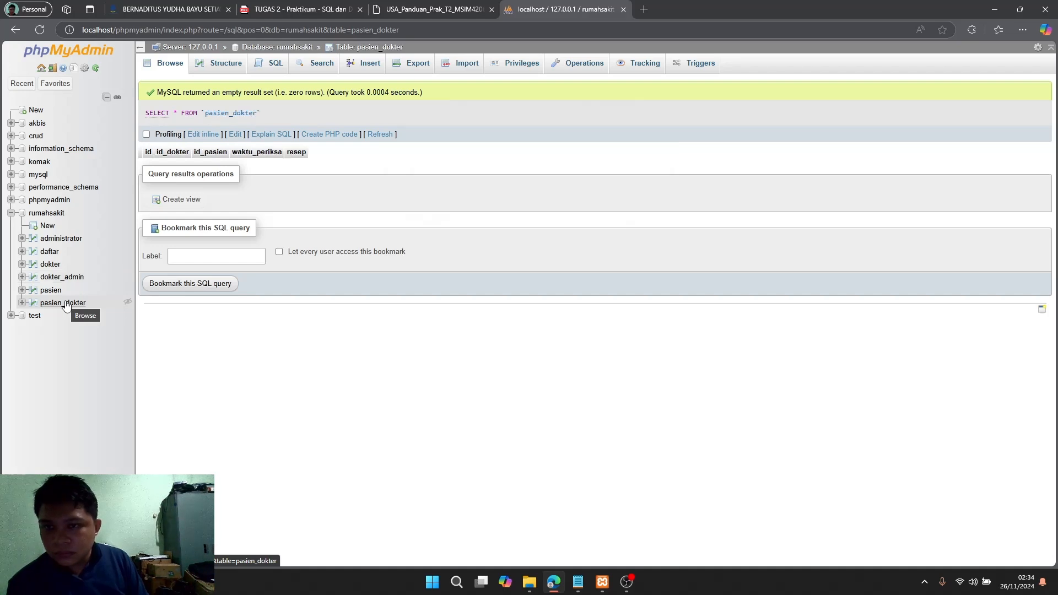
- Examine the PDF guide's sections on table joins, joins with a WHERE condition and mathematical functions on pages 27 to 29
click(431, 11)
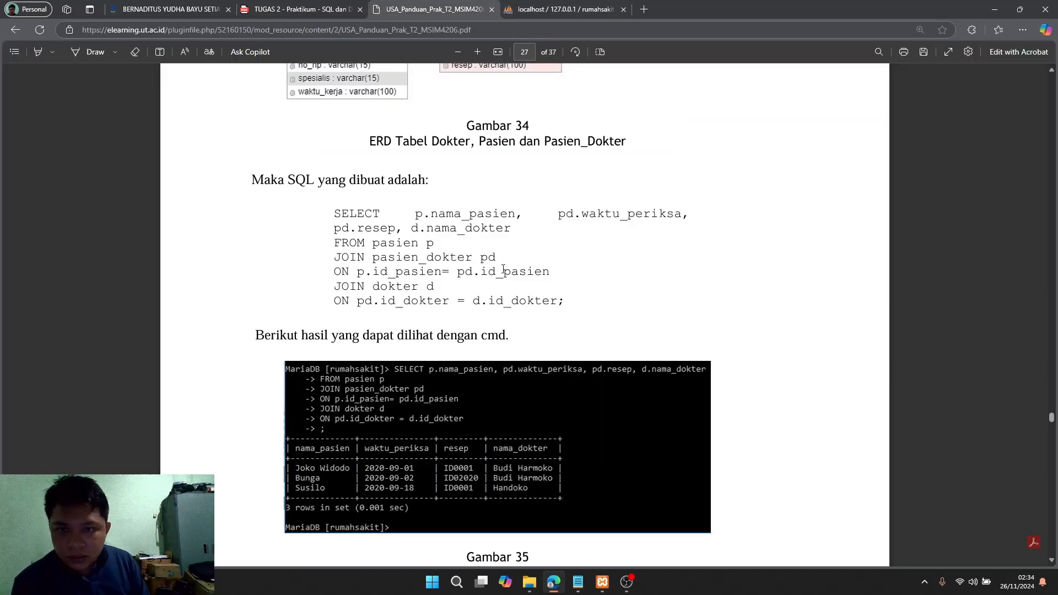
scroll(503, 269, up, 1)
scroll(501, 265, up, 1)
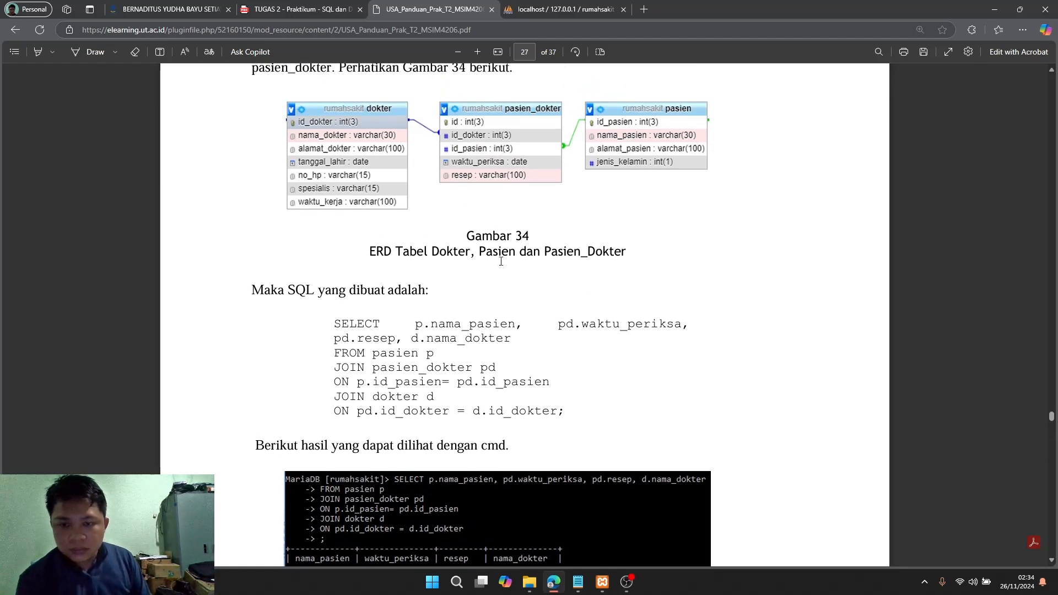
scroll(501, 261, down, 3)
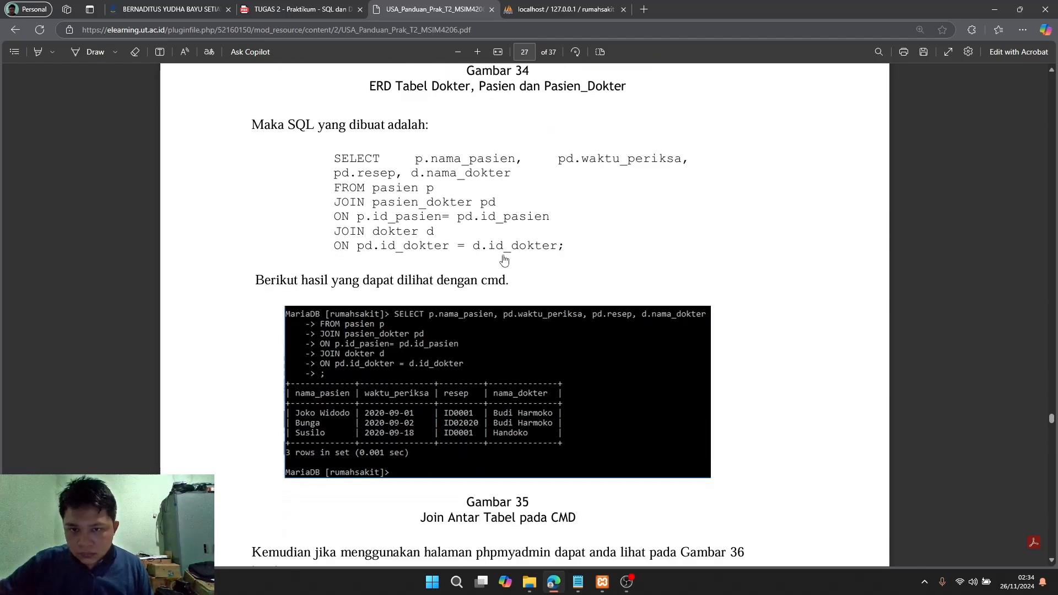
scroll(504, 260, down, 14)
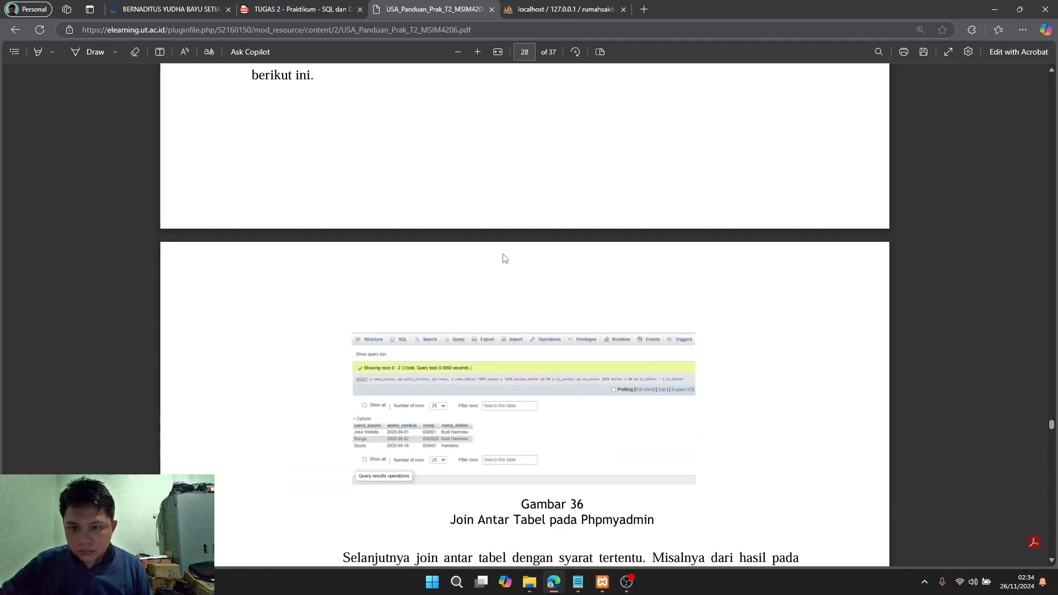
scroll(504, 258, down, 1)
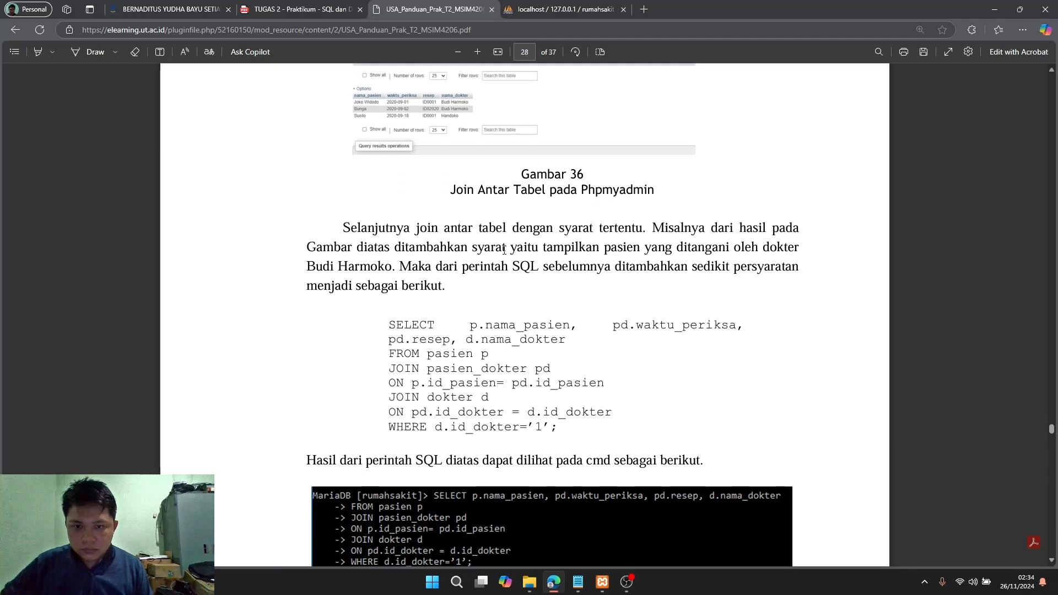
scroll(503, 250, down, 13)
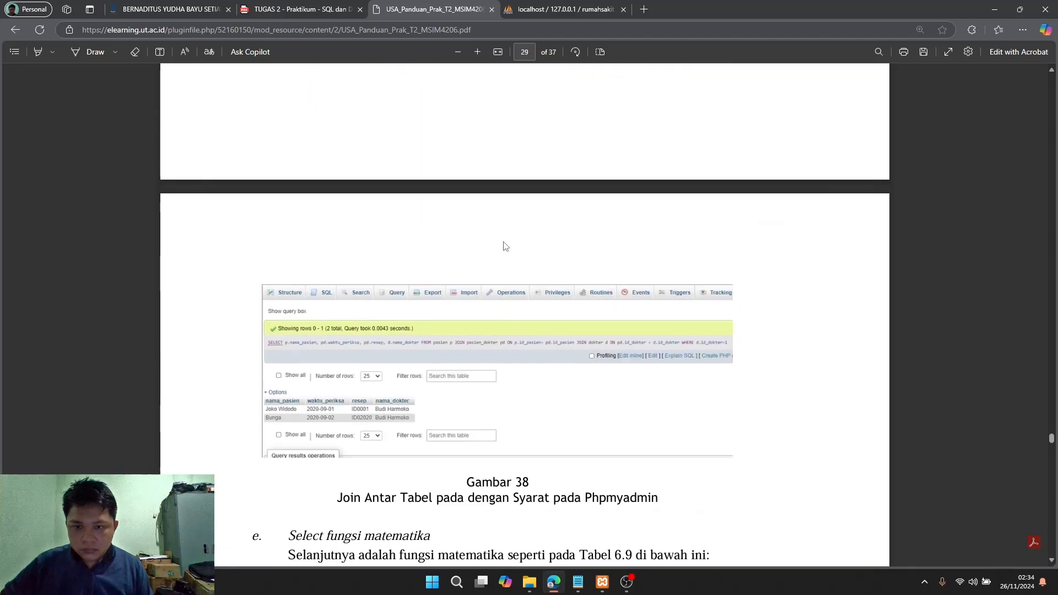
scroll(505, 246, down, 4)
scroll(505, 243, down, 4)
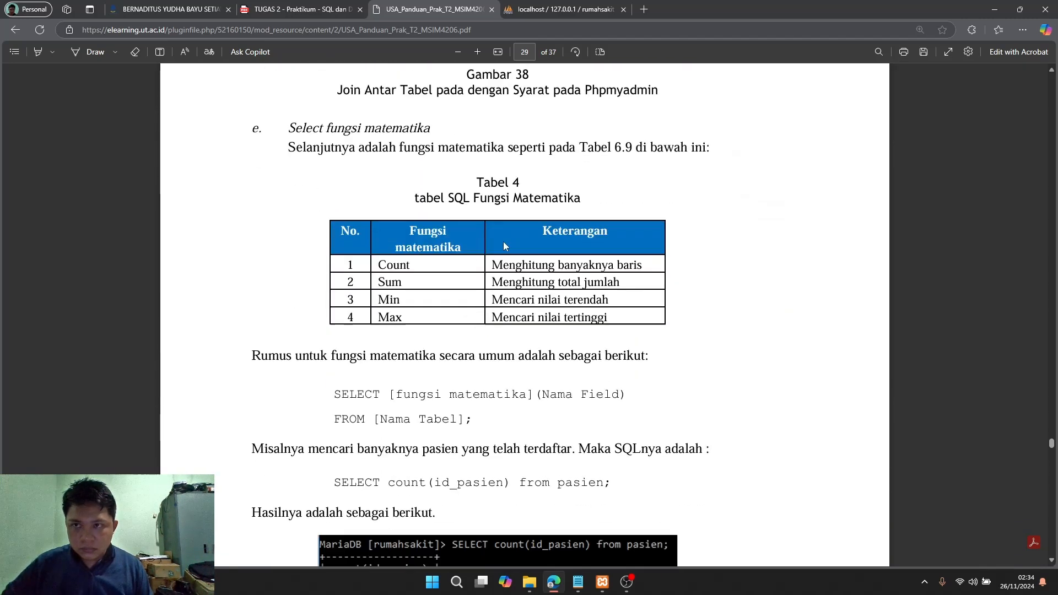
scroll(506, 237, down, 1)
scroll(506, 238, up, 14)
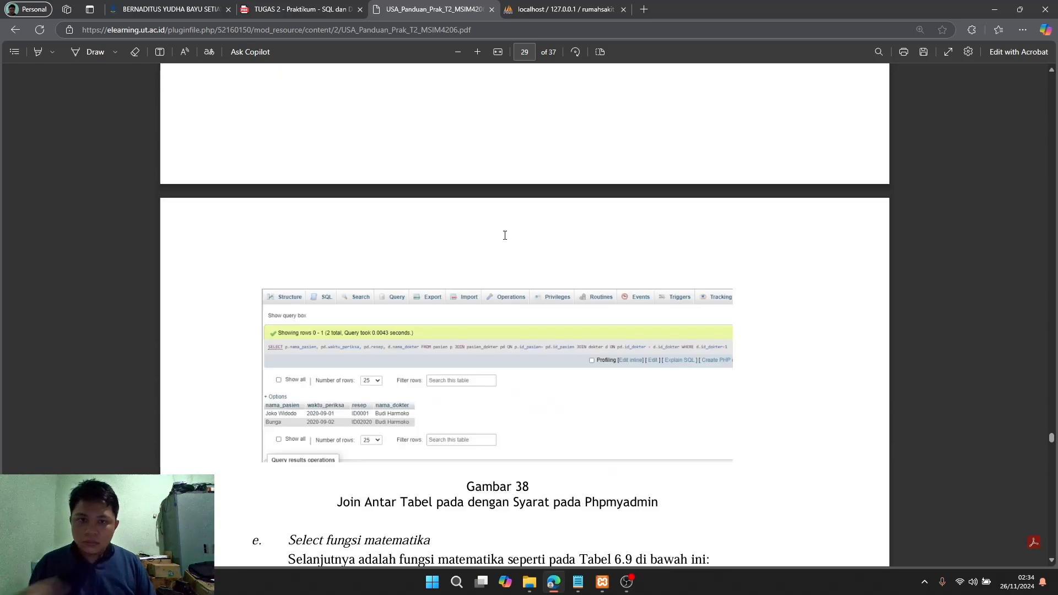
scroll(506, 238, up, 10)
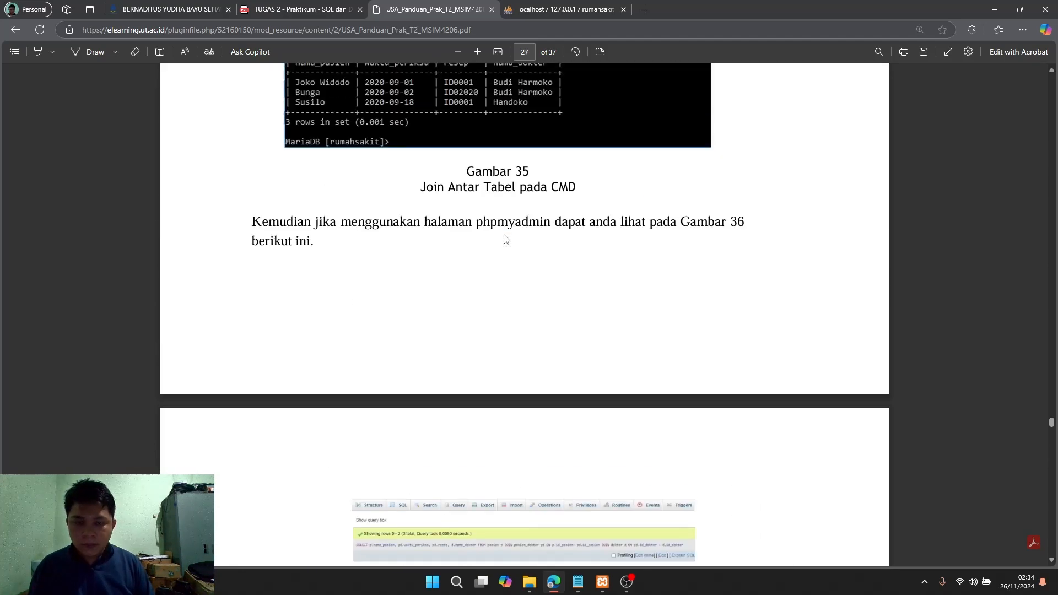
scroll(505, 238, down, 8)
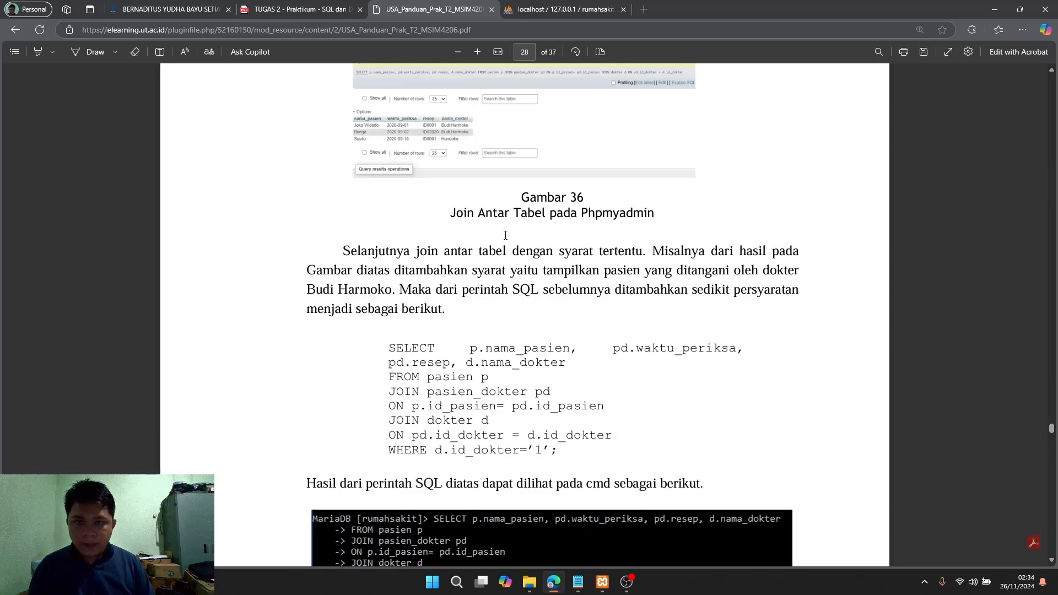
scroll(505, 235, up, 1)
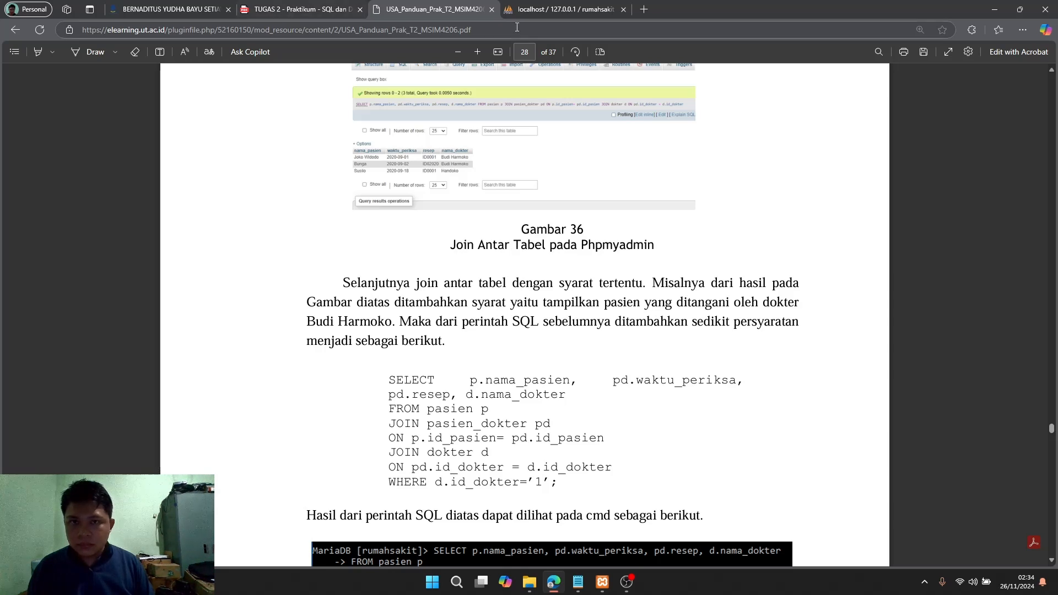
click(550, 10)
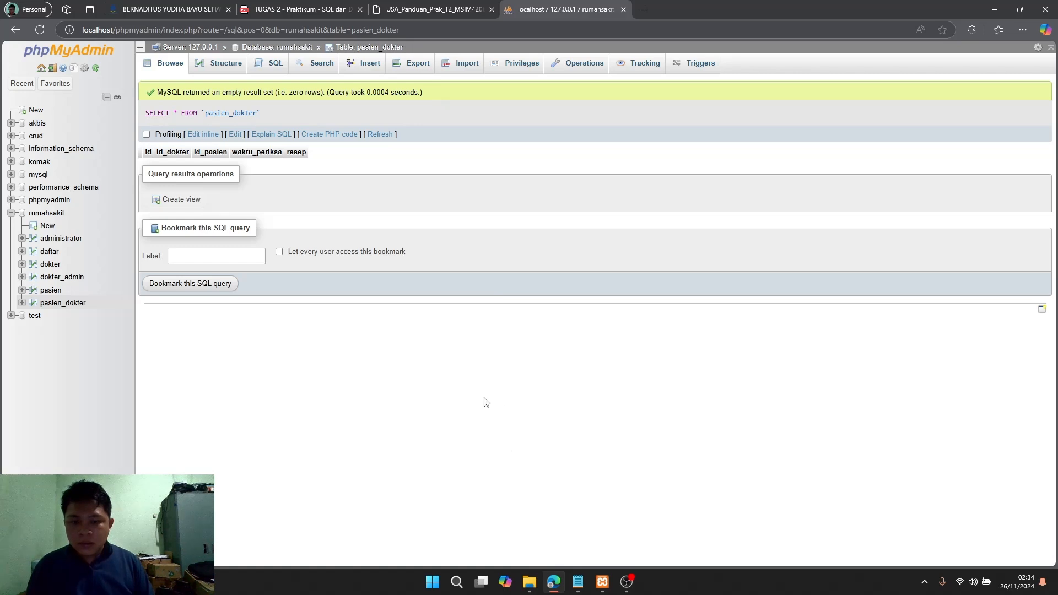
click(627, 581)
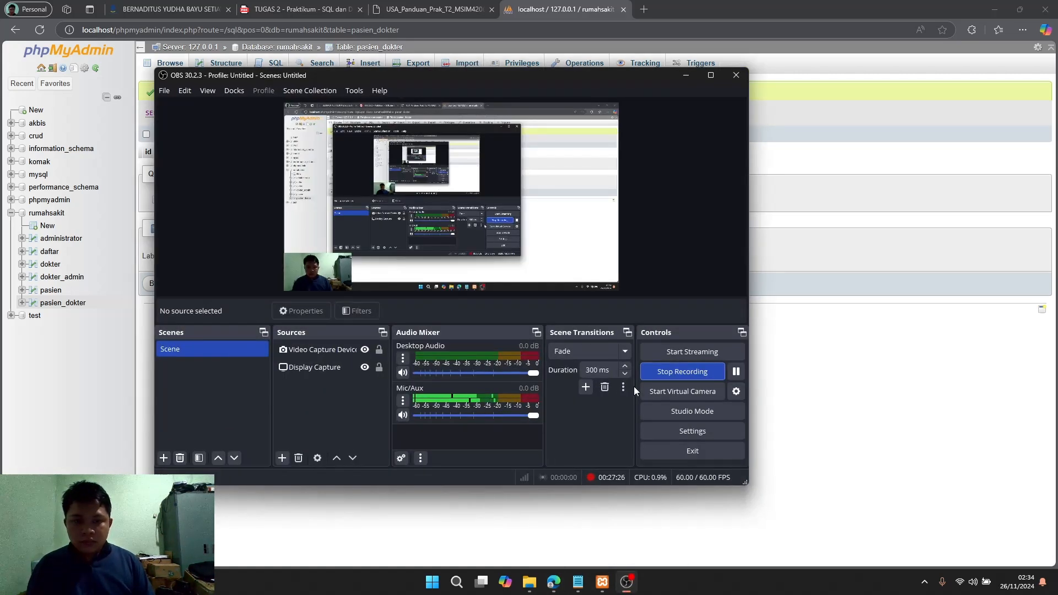
click(736, 371)
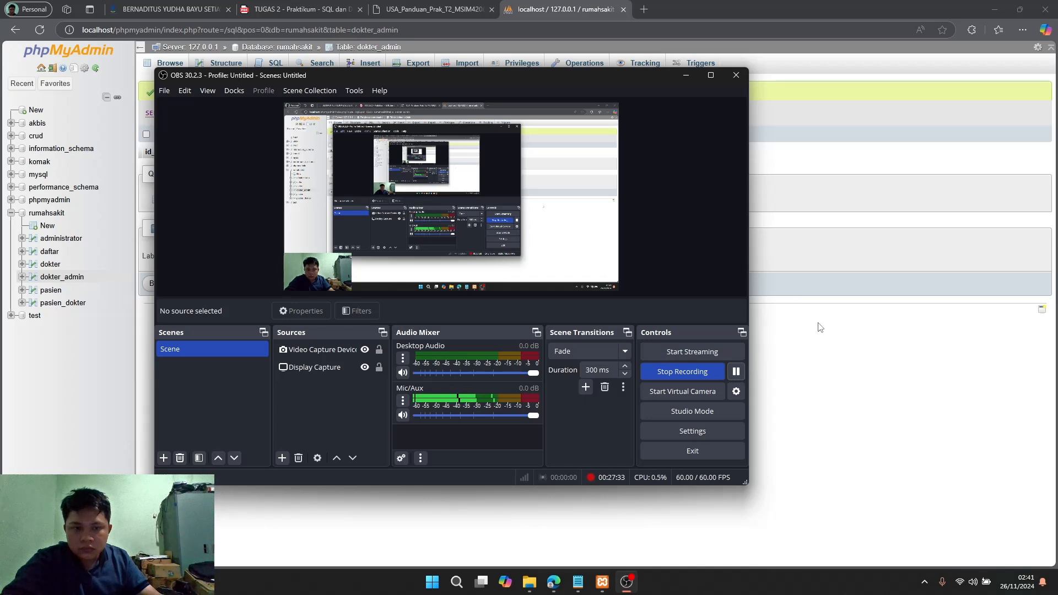
click(818, 324)
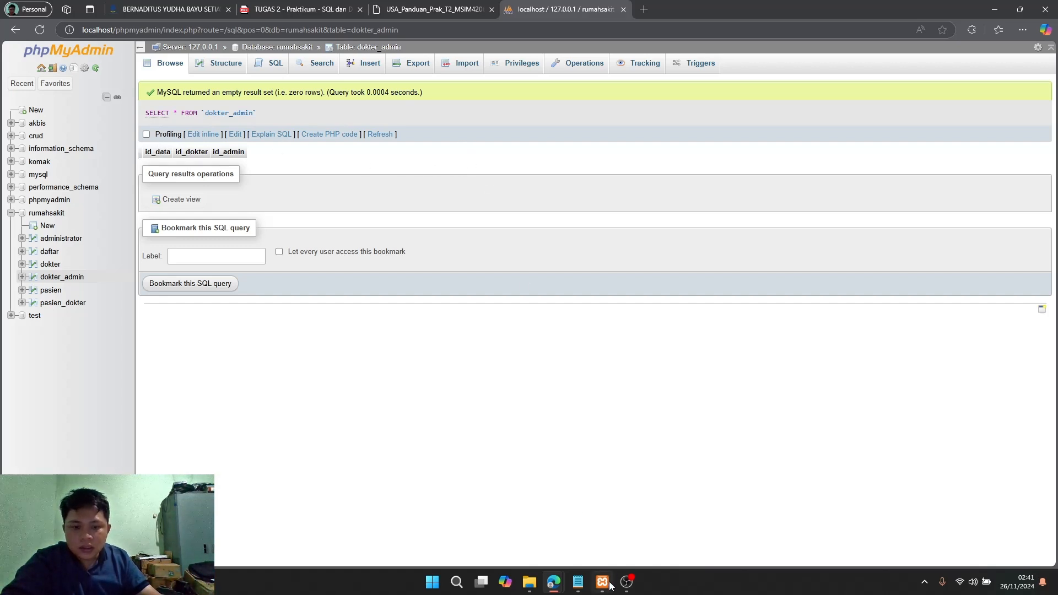
- Switch to Notepad and select the whole SELECT join query in the SELECT note, then return to the browser
click(578, 582)
click(413, 72)
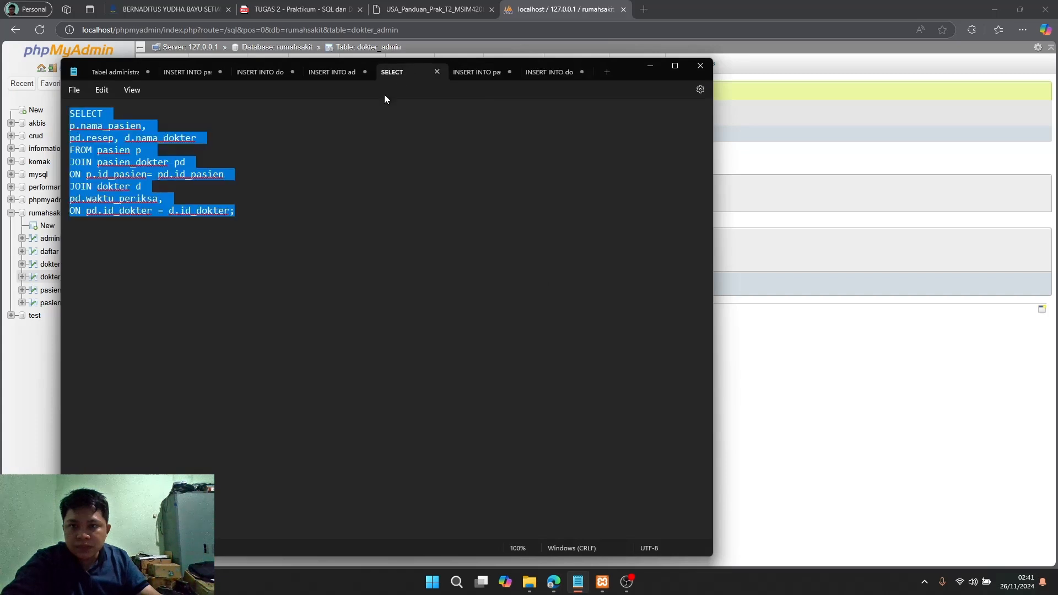
click(148, 165)
drag(231, 206, 73, 115)
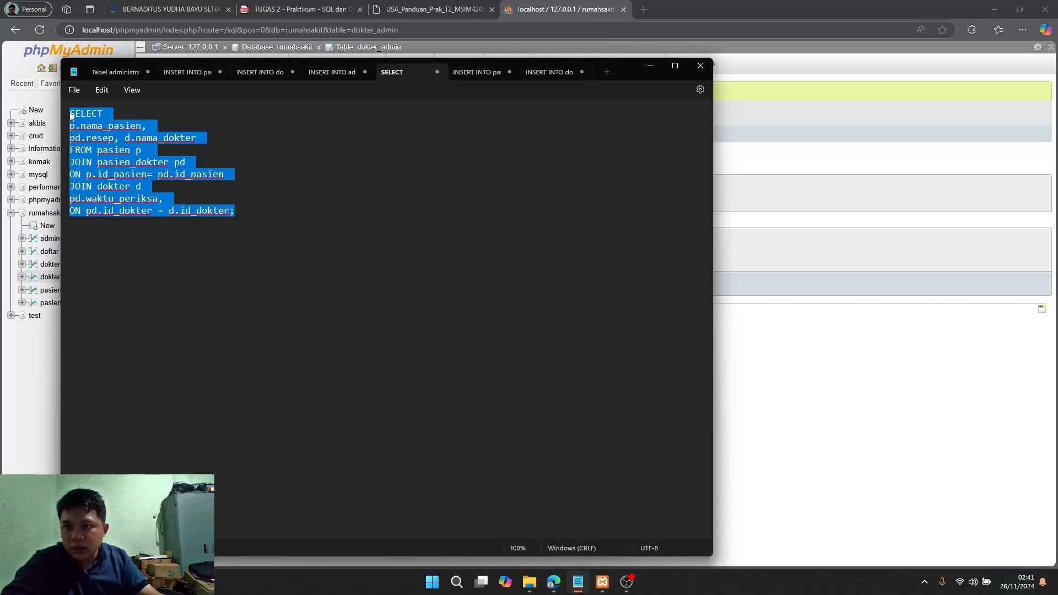
click(842, 135)
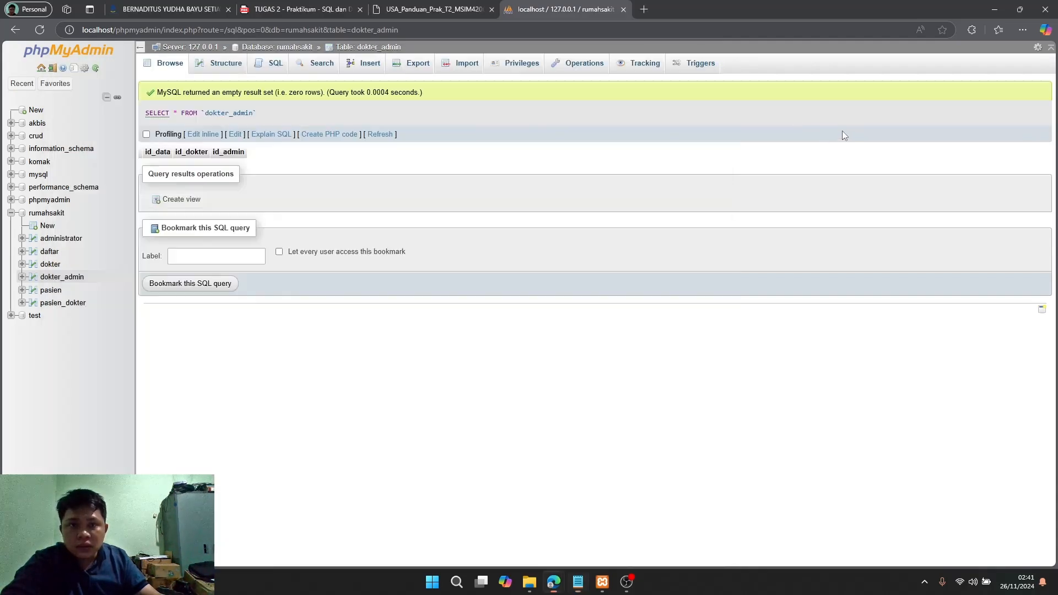
- Switch to the PDF guide and examine its SELECT and INSERT sections on pages 22 to 27, including inserting data through phpMyAdmin
click(393, 14)
scroll(532, 285, up, 10)
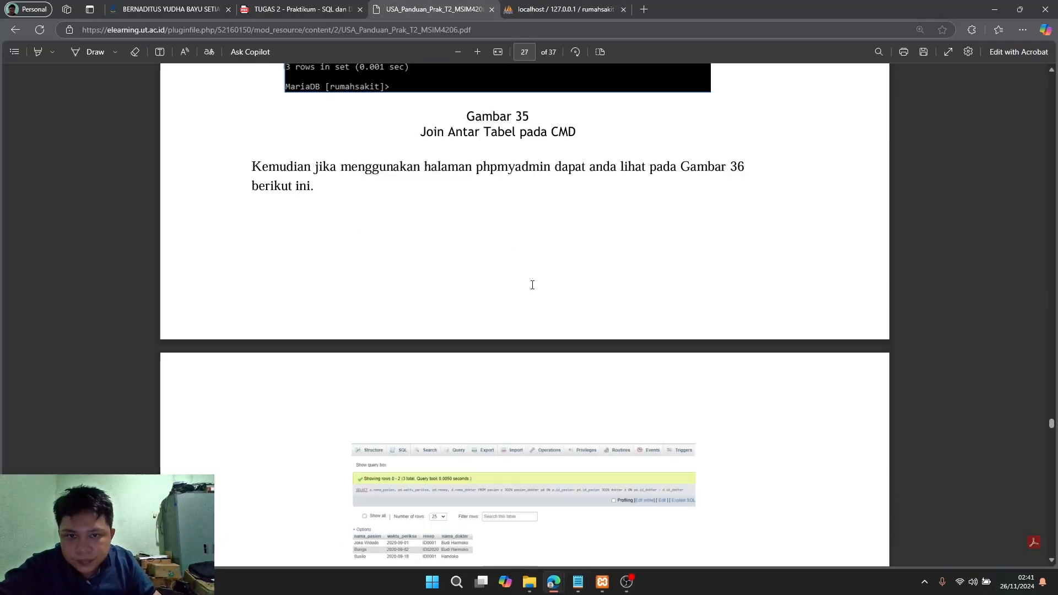
scroll(532, 288, up, 15)
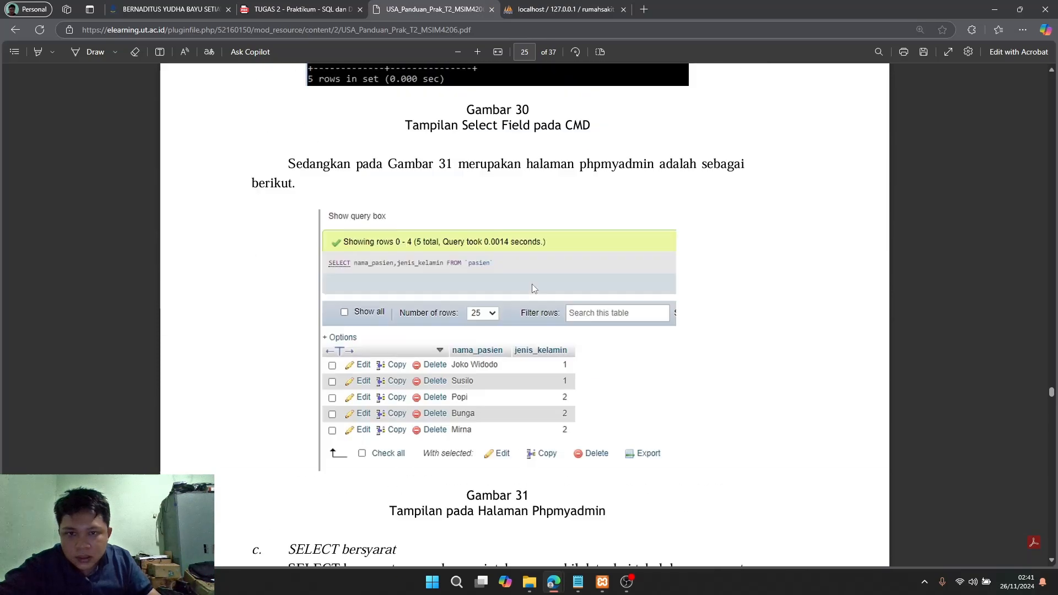
scroll(532, 287, up, 15)
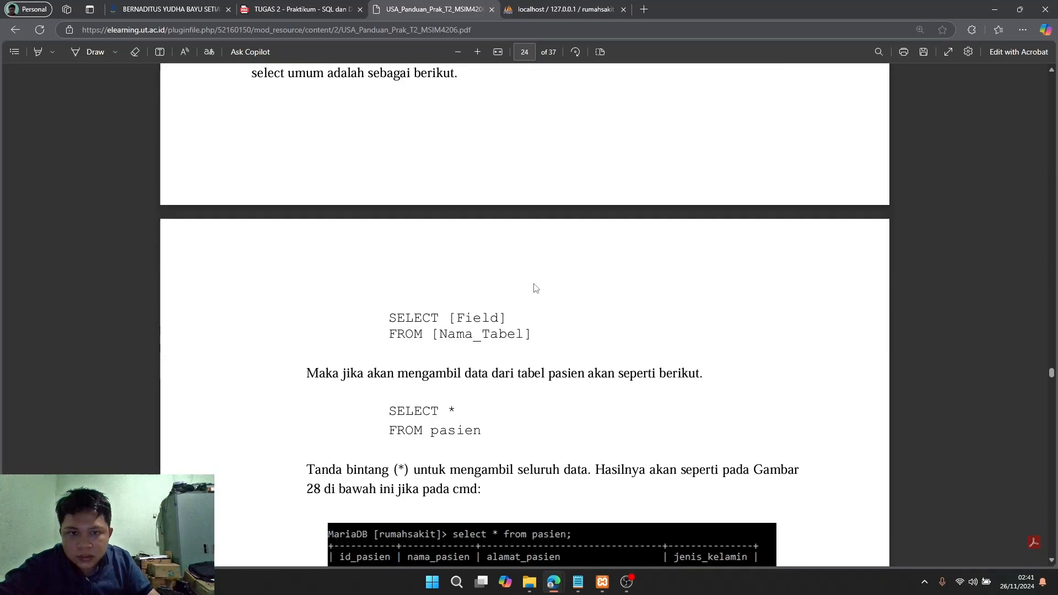
scroll(535, 288, up, 15)
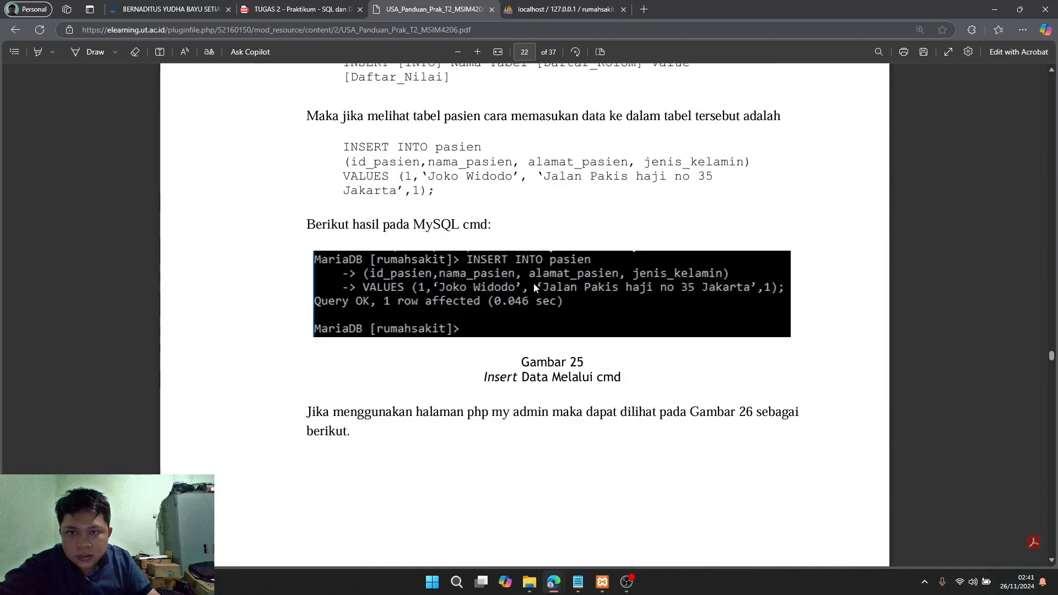
scroll(535, 287, up, 2)
scroll(537, 292, down, 7)
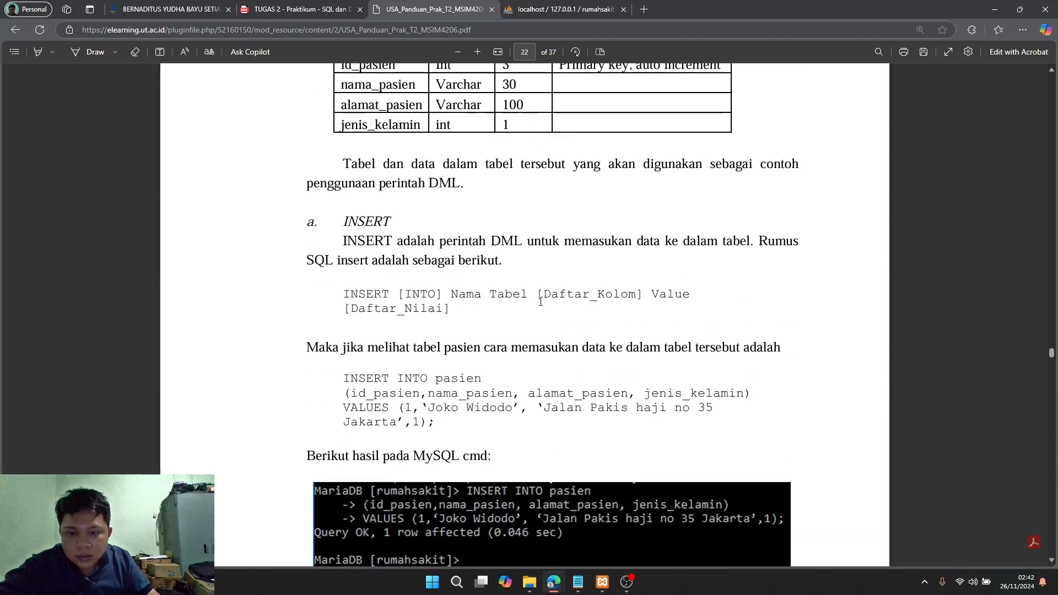
scroll(539, 303, down, 10)
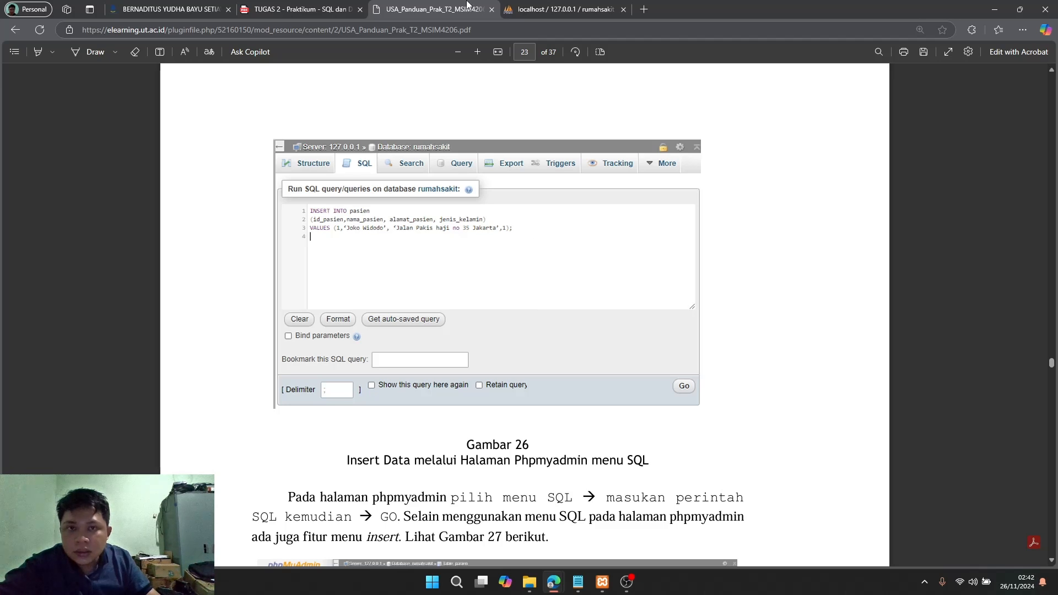
- Copy the join query from the SELECT note in Notepad and try to run it on the rumahsakit database in phpMyAdmin
click(577, 10)
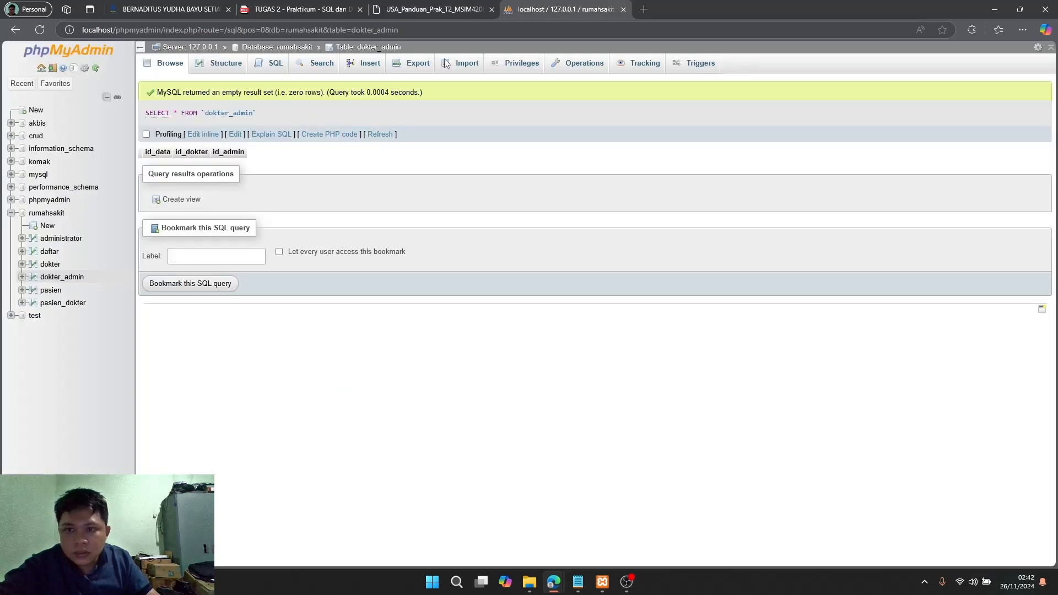
click(48, 215)
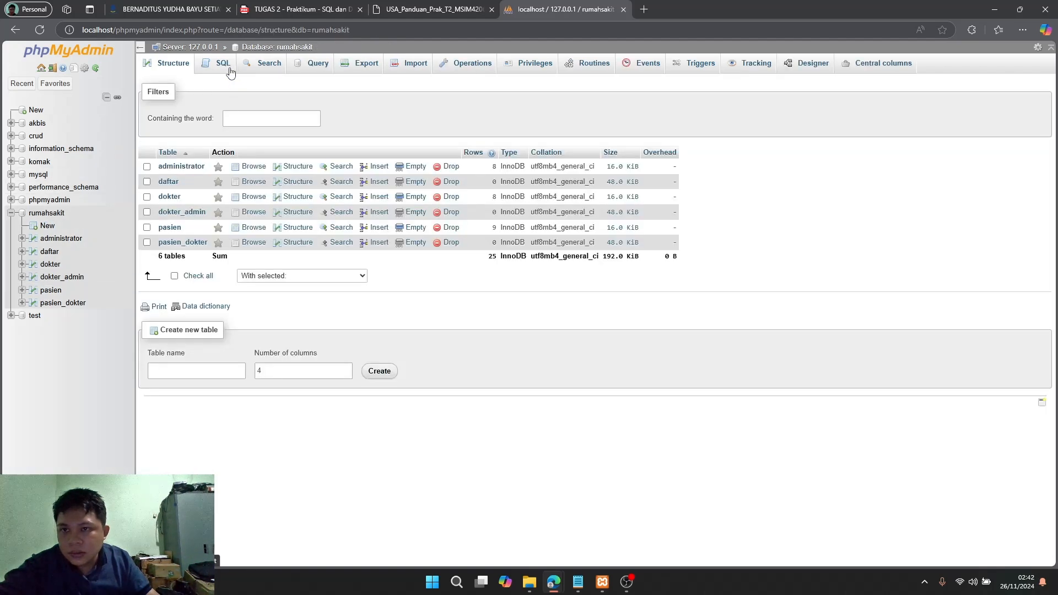
click(223, 64)
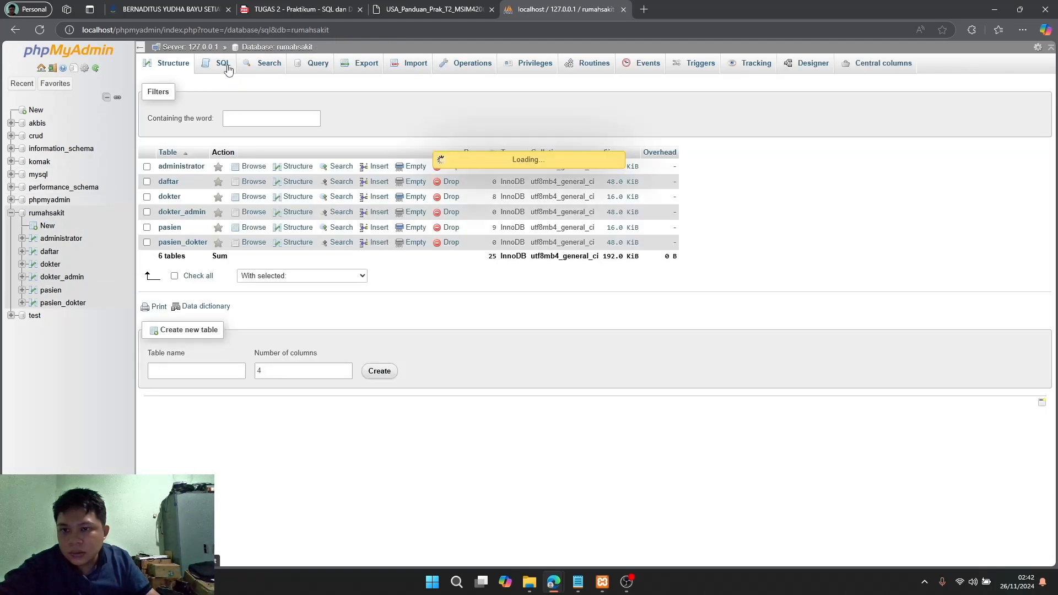
click(578, 581)
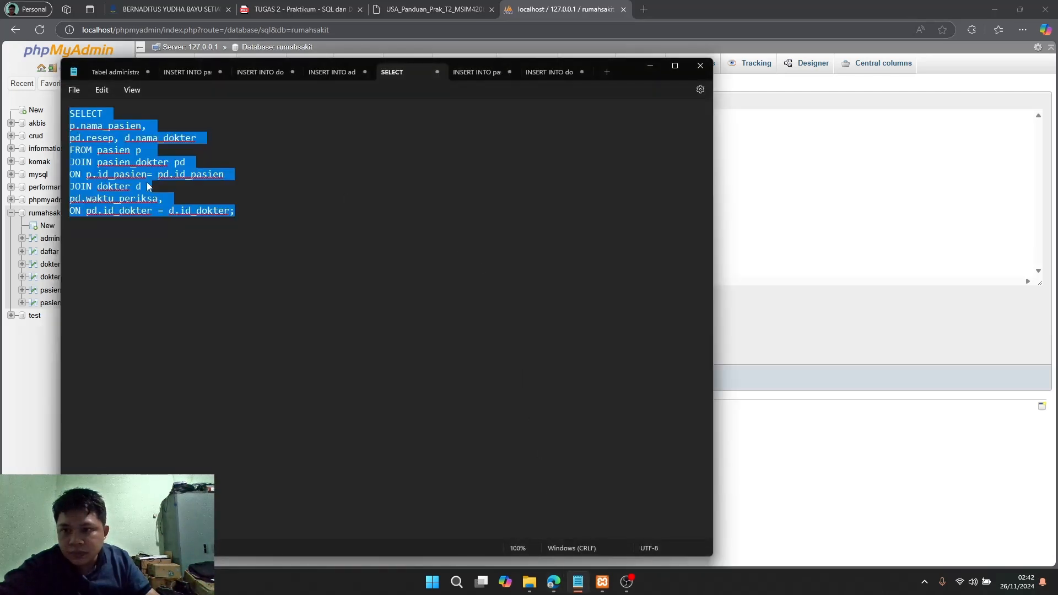
right_click(105, 161)
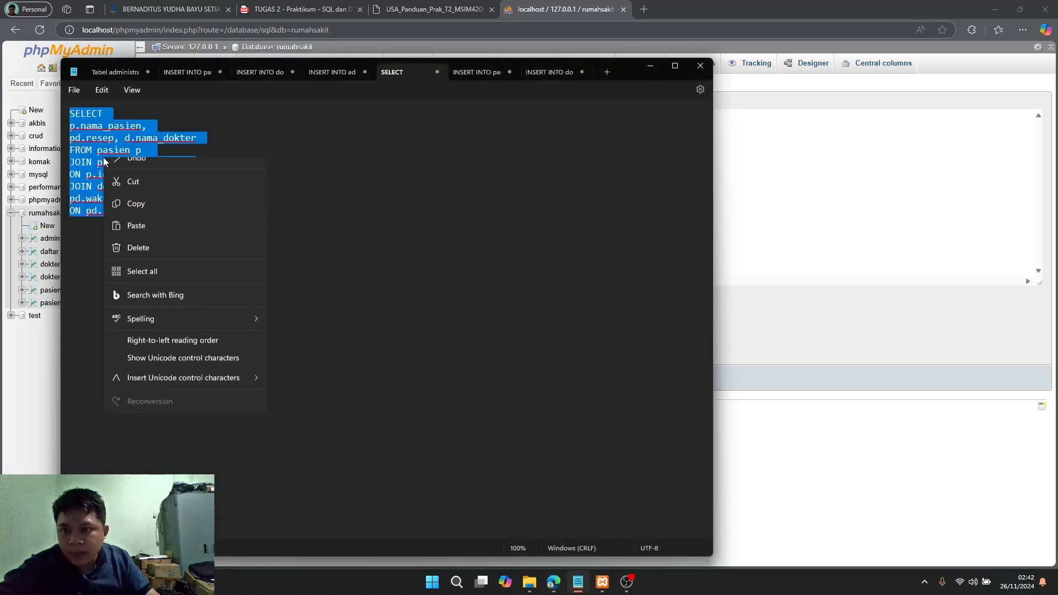
click(136, 215)
click(920, 184)
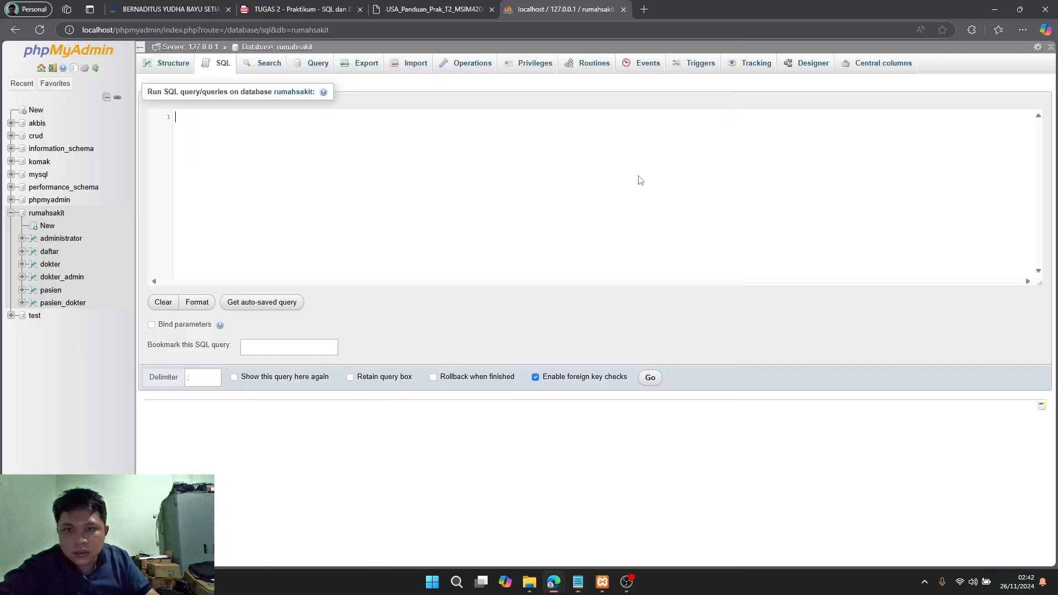
click(414, 177)
key(ctrl+v)
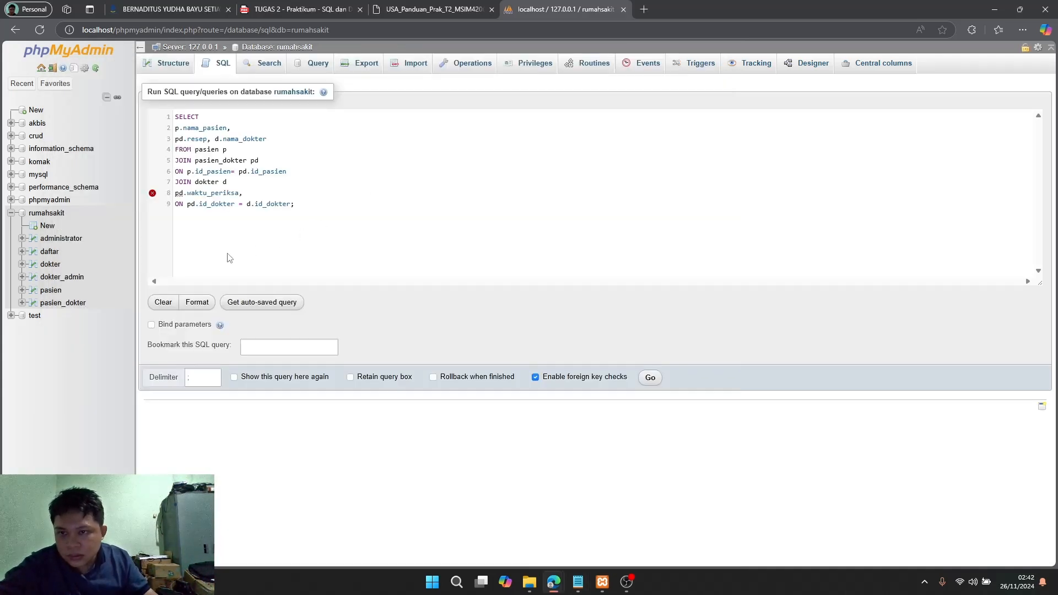
click(650, 378)
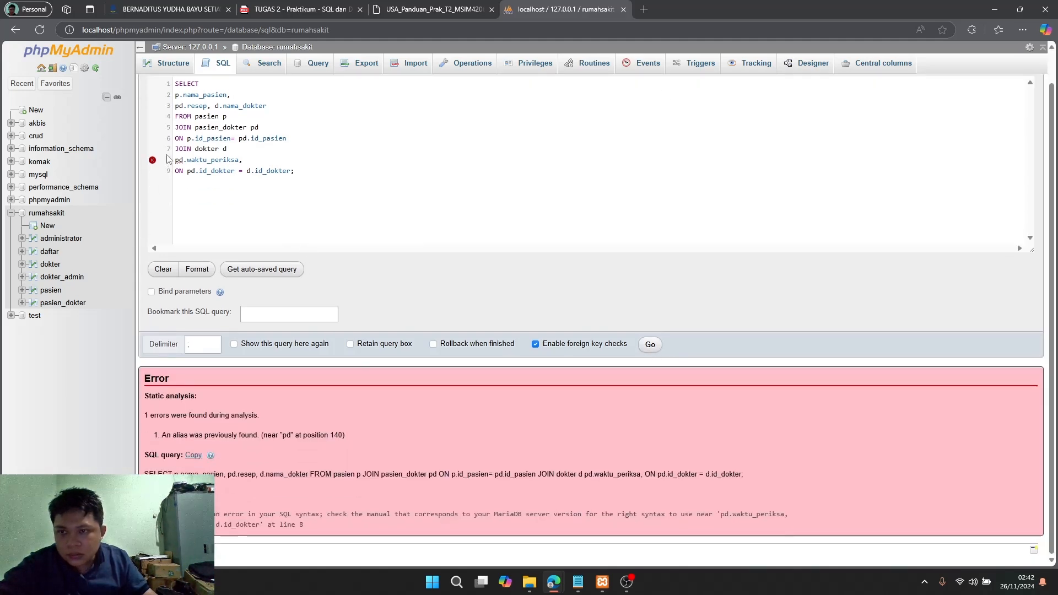
mouse_move(151, 164)
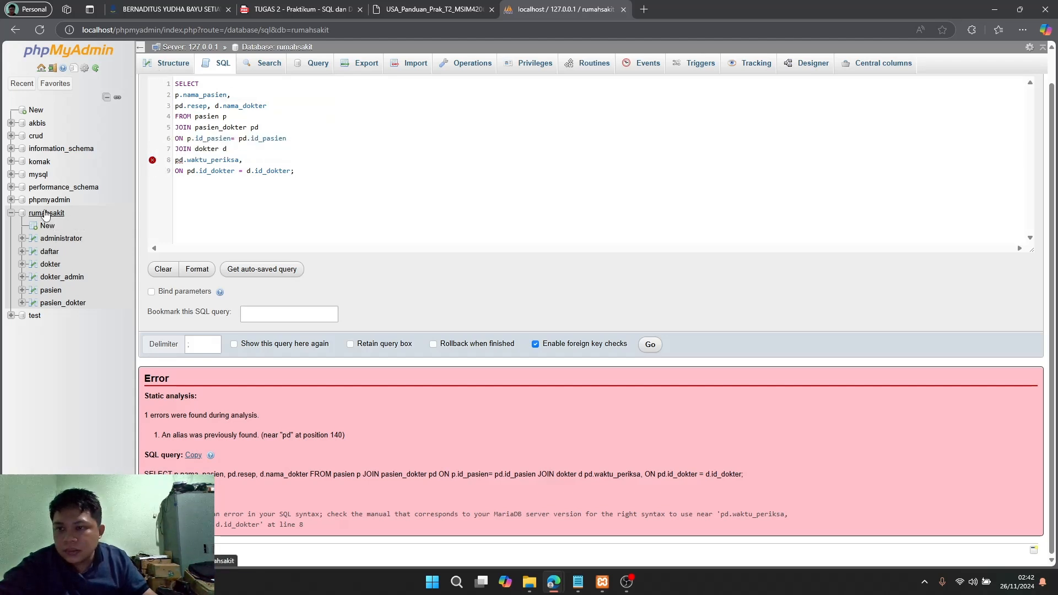
- Examine the contents and column structure of the pasien_dokter table in the rumahsakit database
click(47, 214)
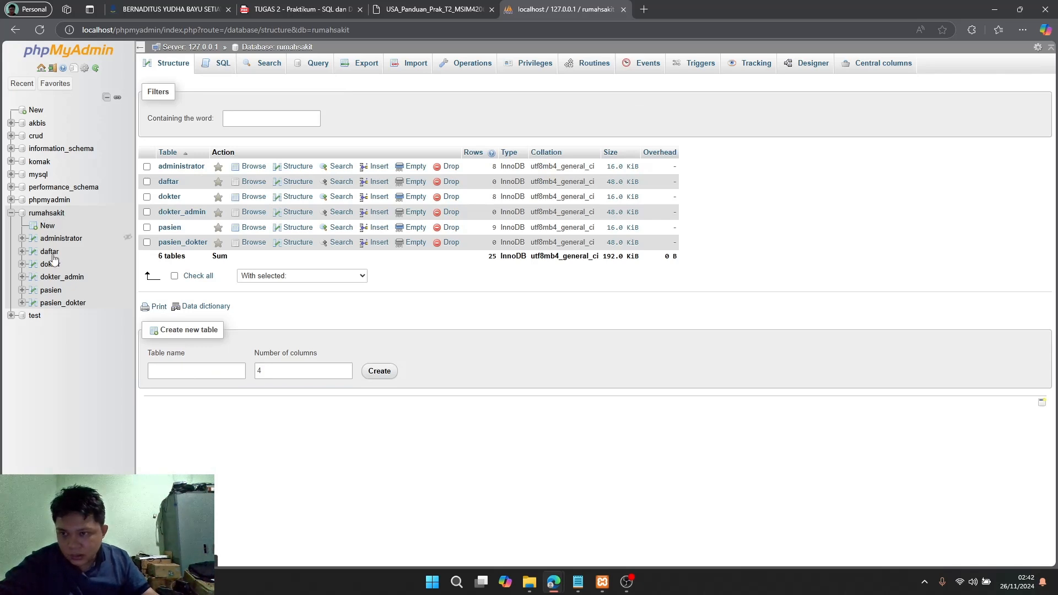
click(71, 304)
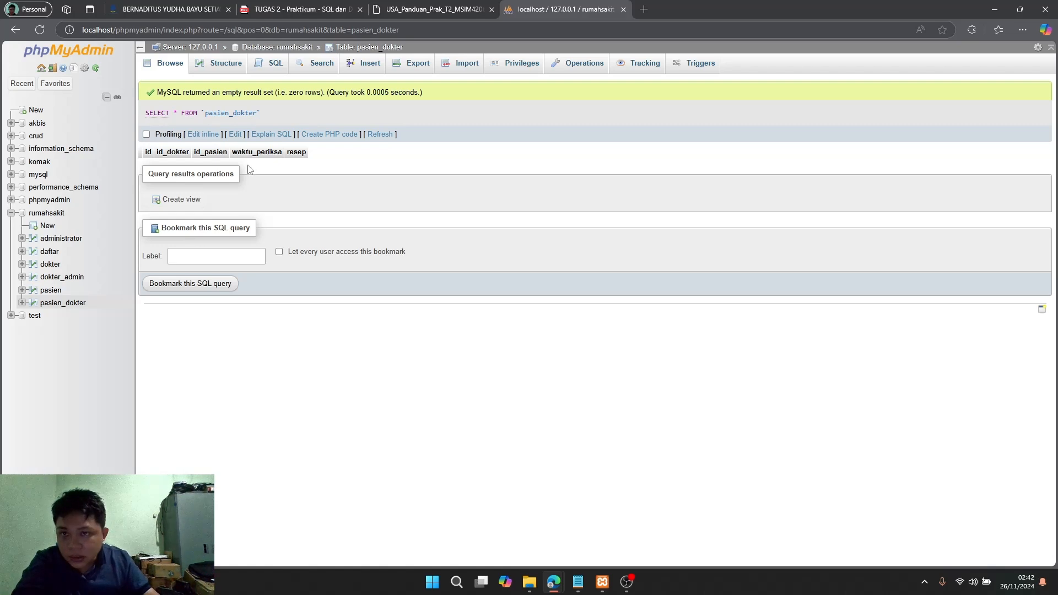
click(272, 67)
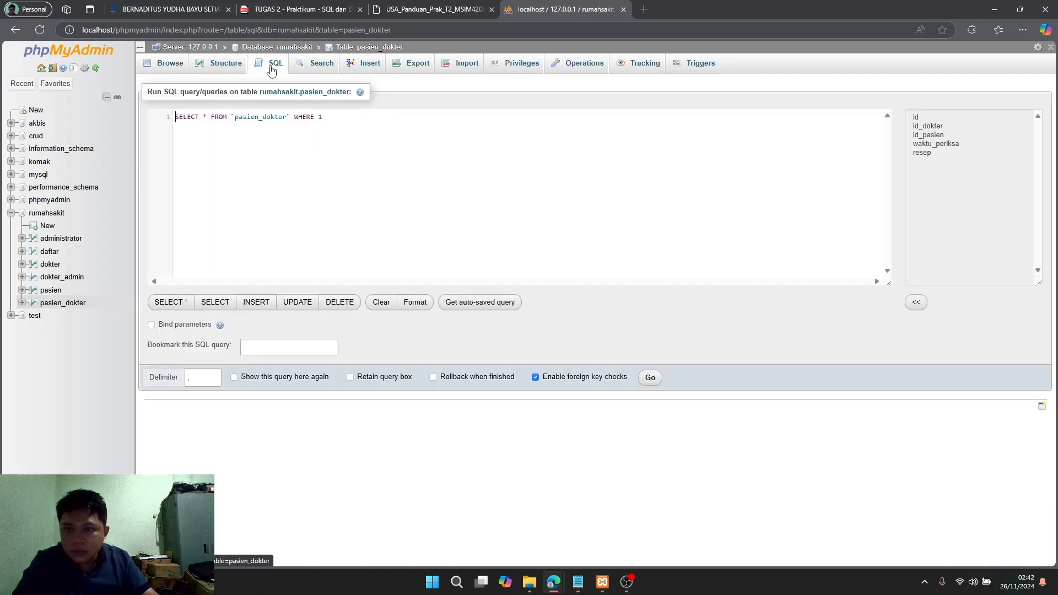
click(177, 64)
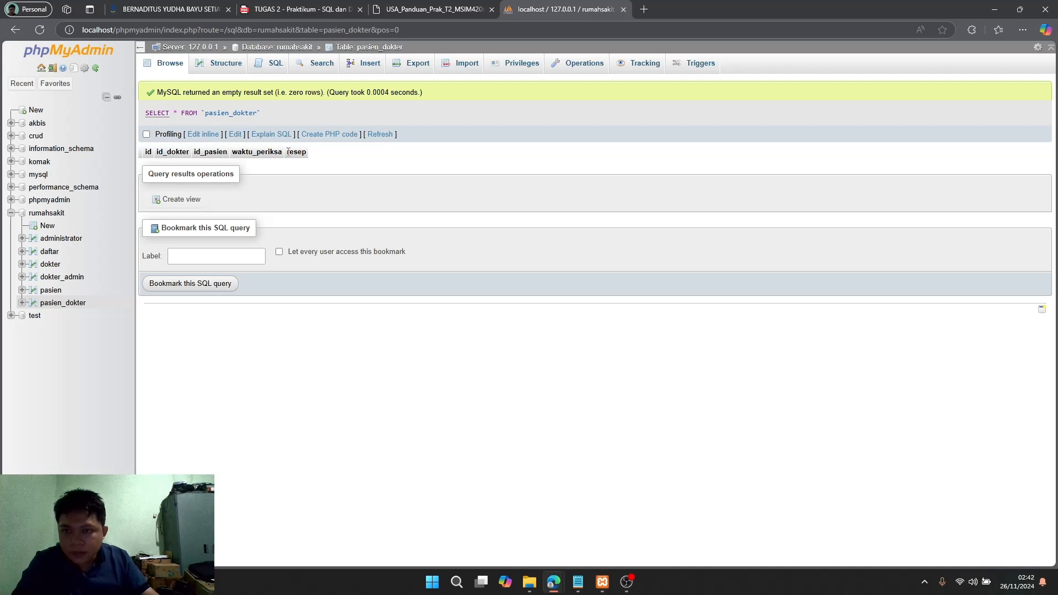
click(234, 72)
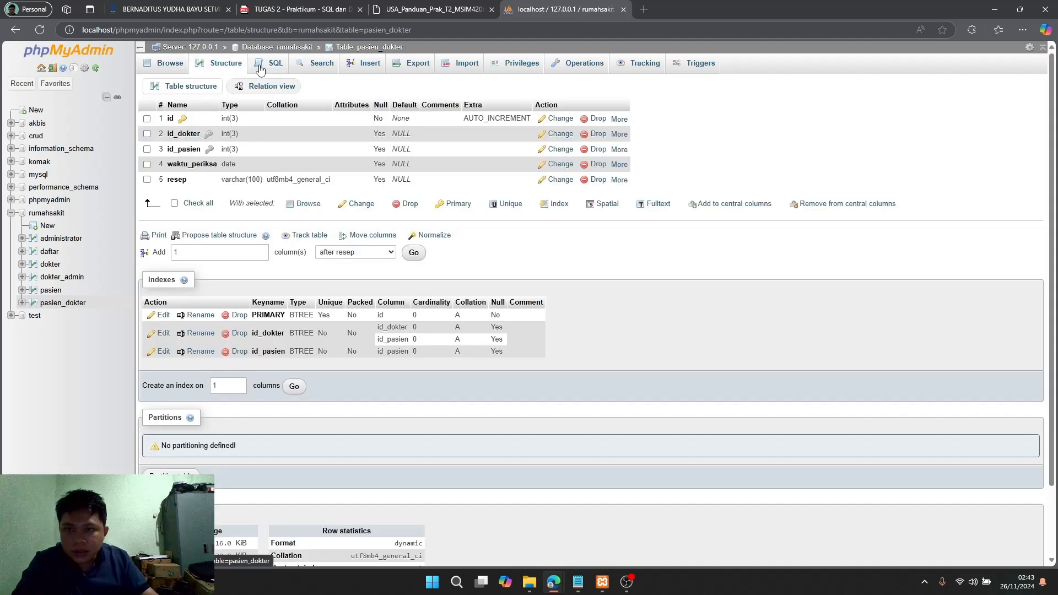
- Clear the default query in the pasien_dokter table's SQL editor and copy the full INSERT INTO pasien_dokter statement from Notepad
click(266, 67)
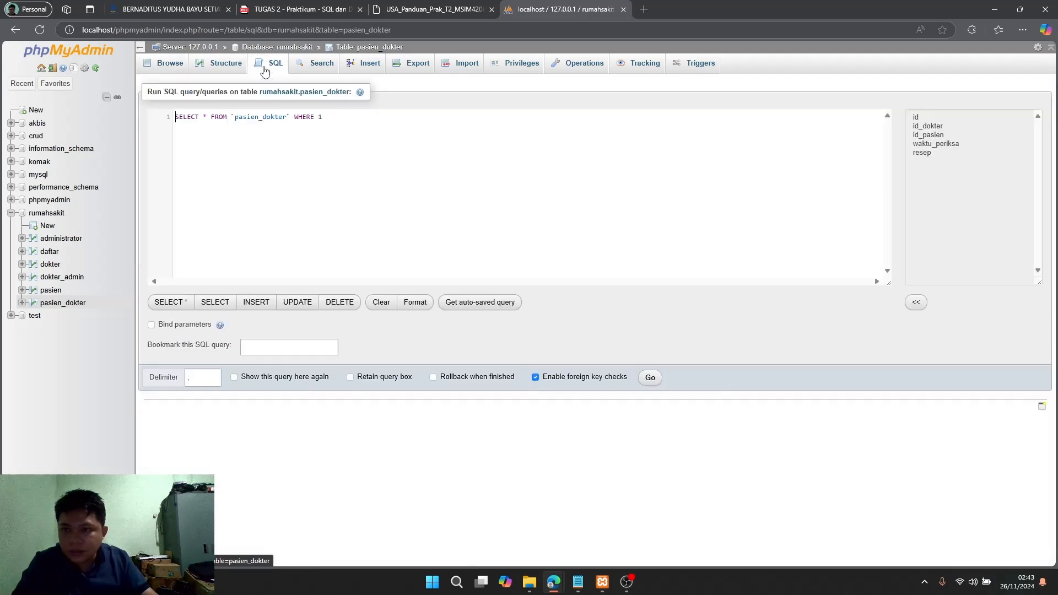
drag(331, 118, 175, 127)
key(BackSpace)
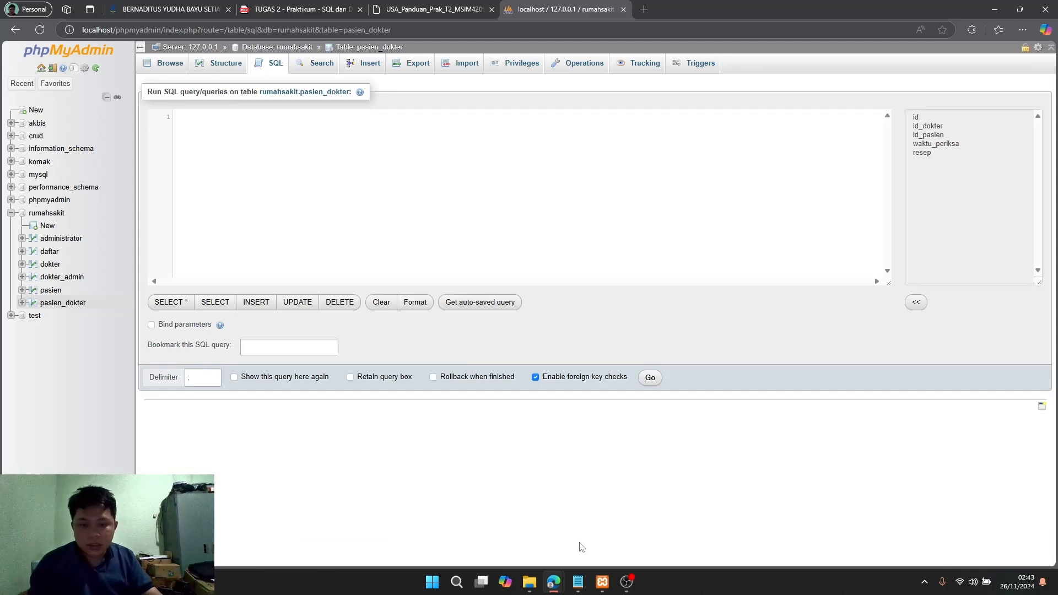
click(578, 581)
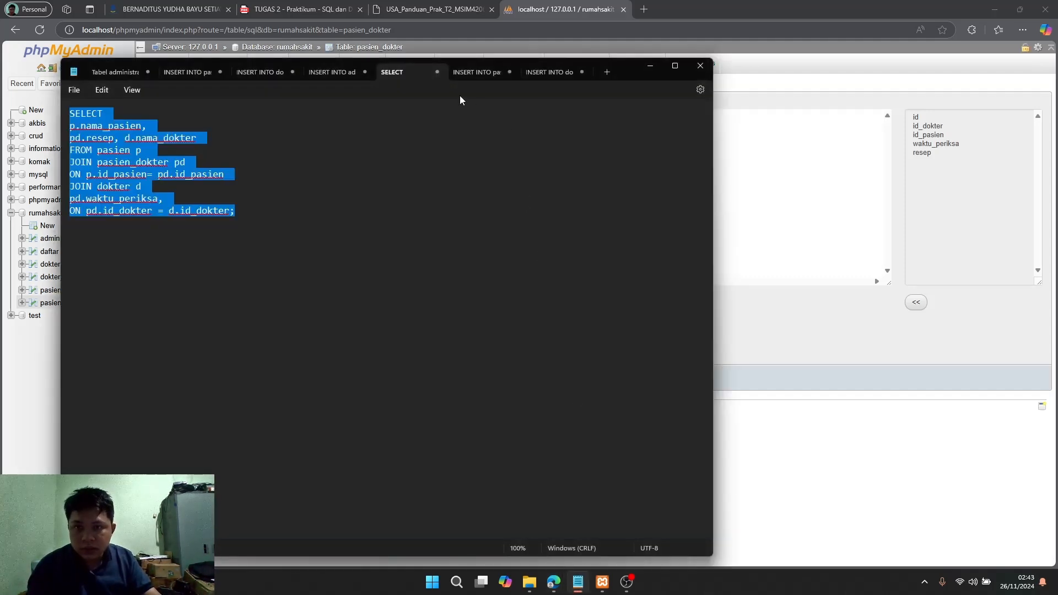
click(477, 75)
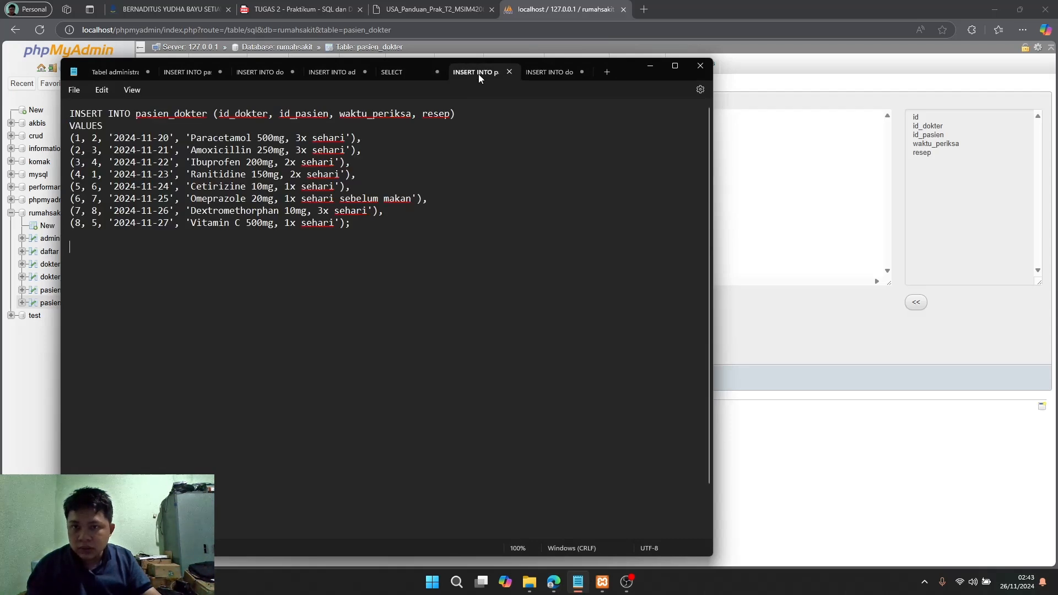
drag(368, 231, 67, 113)
key(ctrl+c)
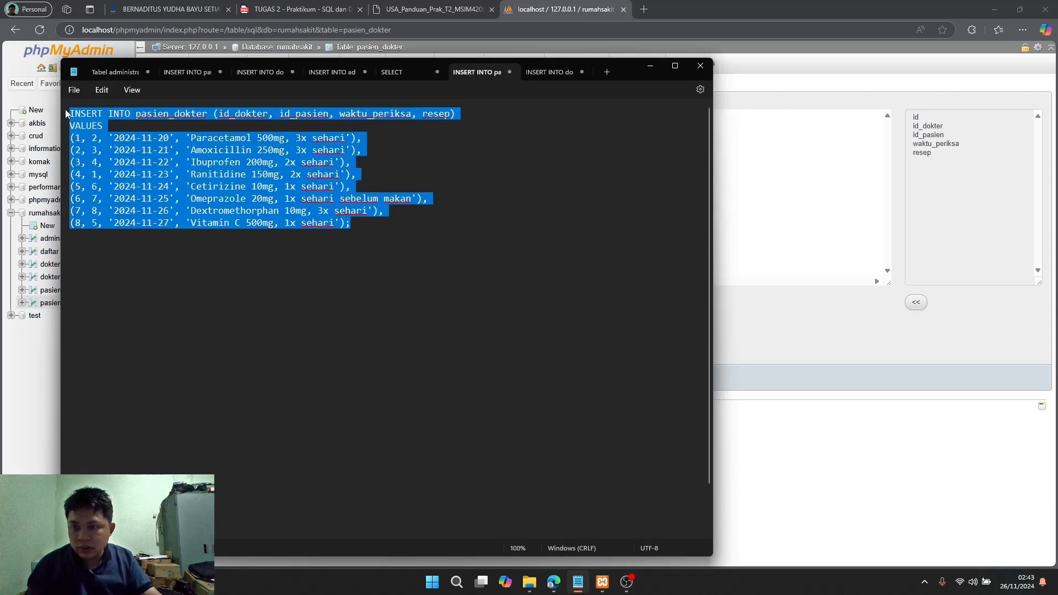
- Paste and run the INSERT INTO pasien_dokter statement in phpMyAdmin, and browse the pasien_dokter table's rows
click(755, 240)
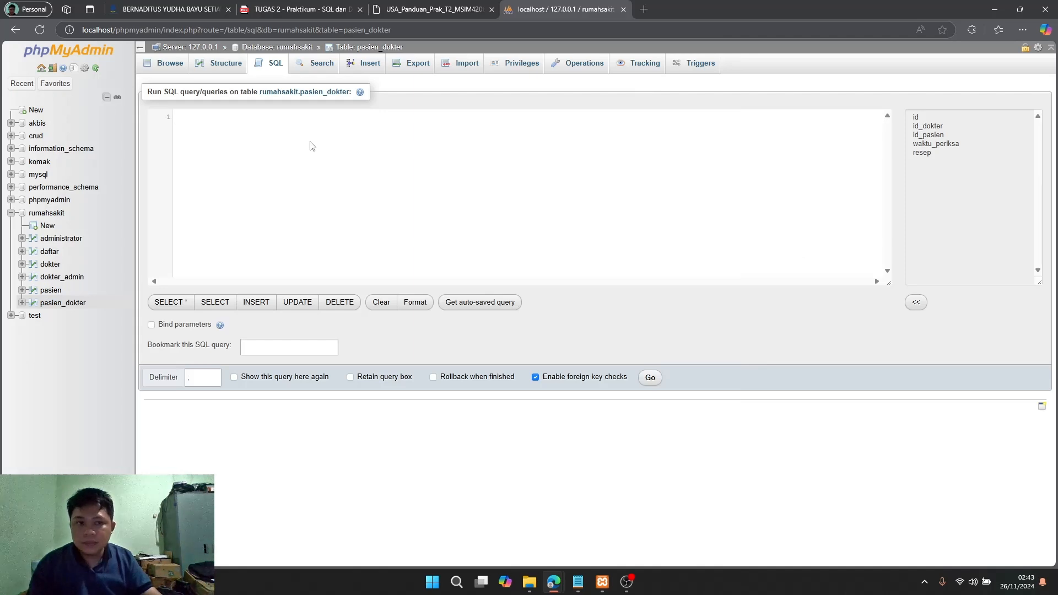
key(ctrl+v)
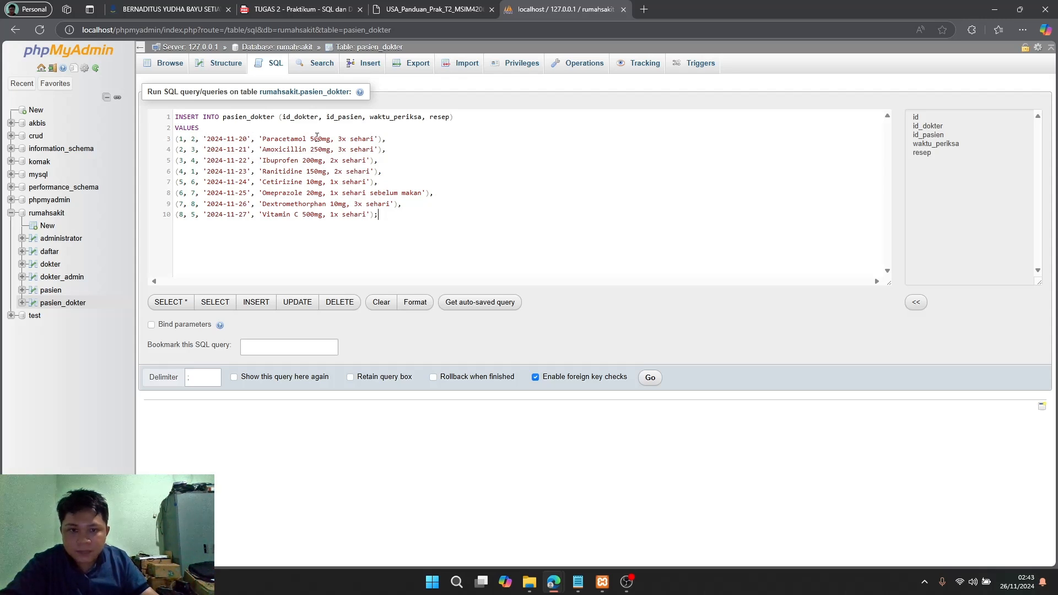
click(650, 378)
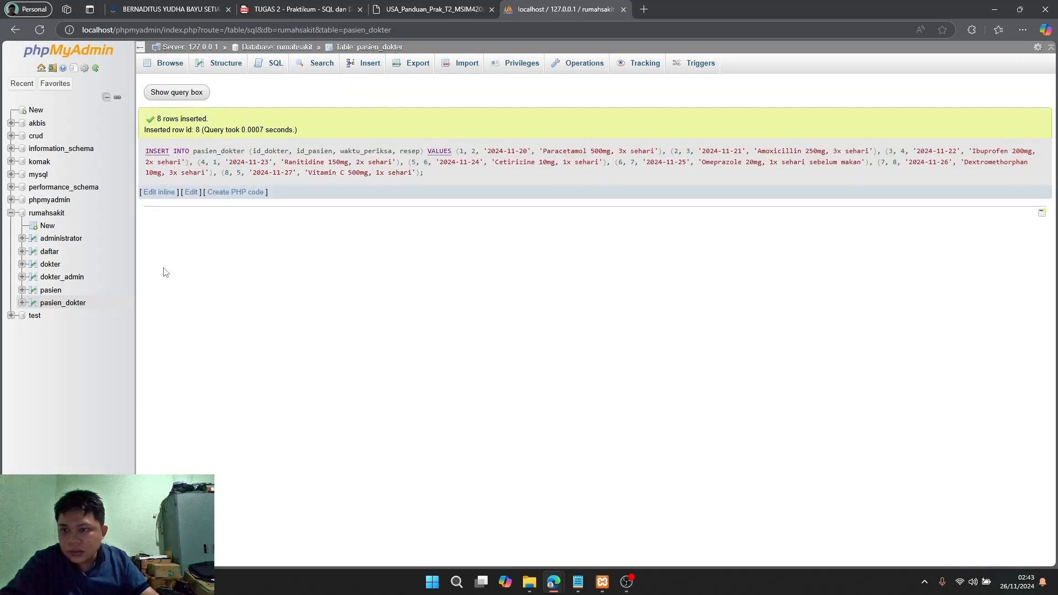
click(64, 305)
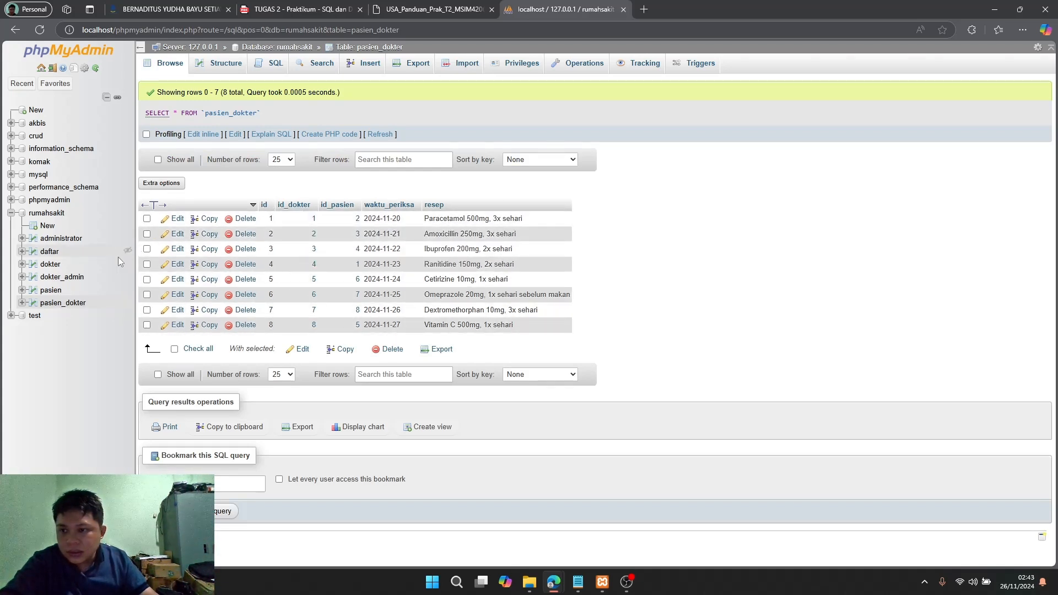
- Open the dokter_admin table's SQL editor and copy the whole INSERT INTO dokter_admin (id_dokter, id_admin) statement from Notepad
click(79, 280)
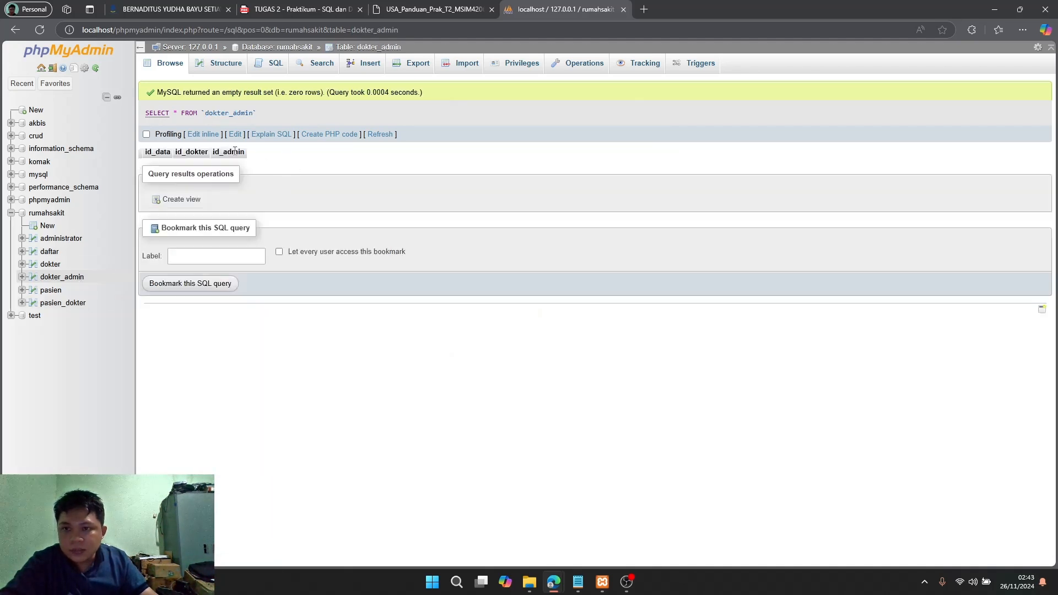
click(272, 63)
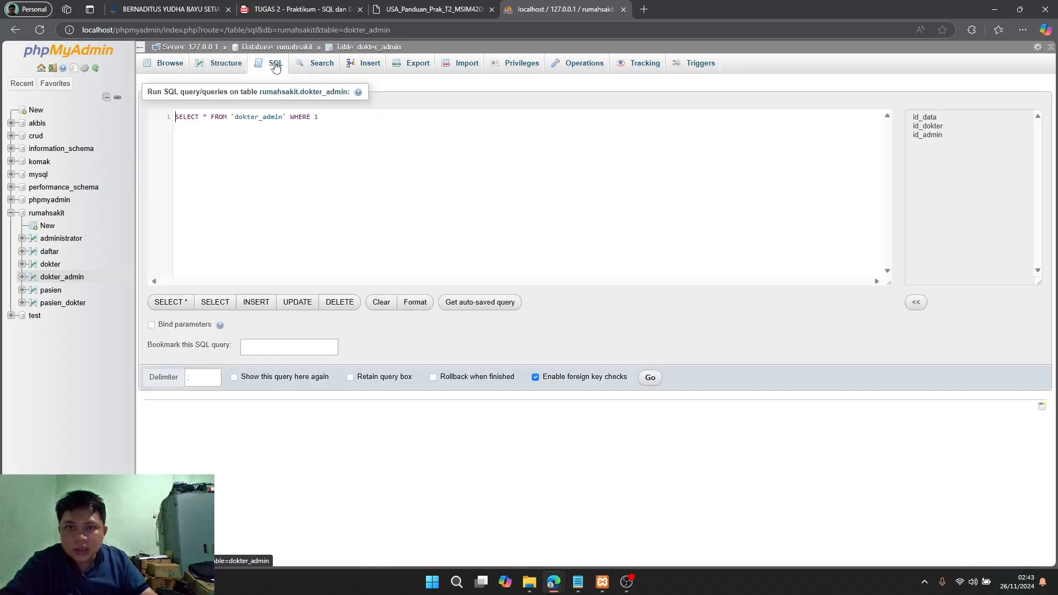
click(581, 582)
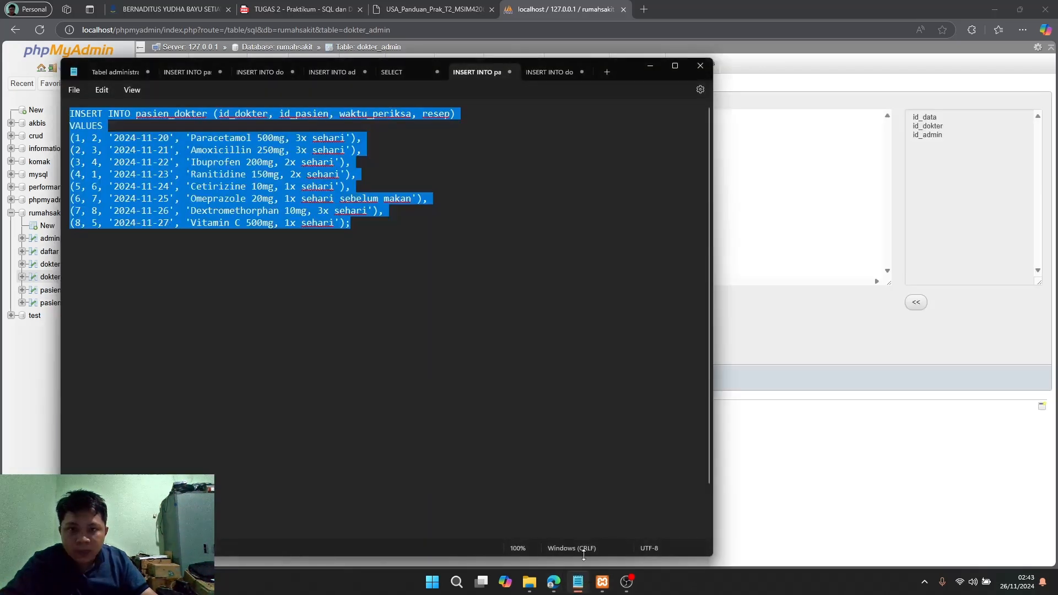
click(549, 74)
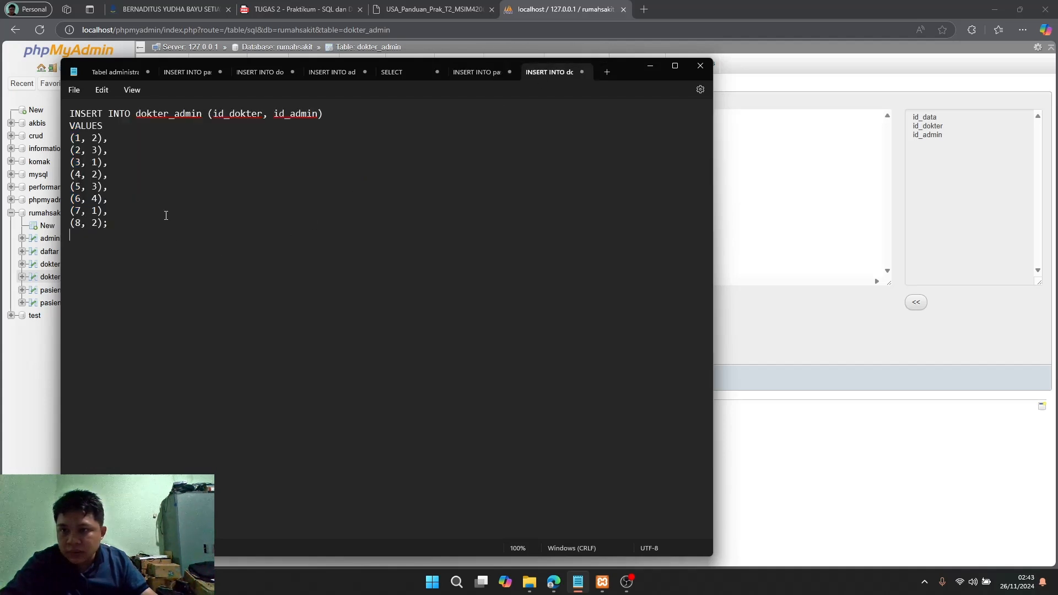
drag(71, 114, 106, 216)
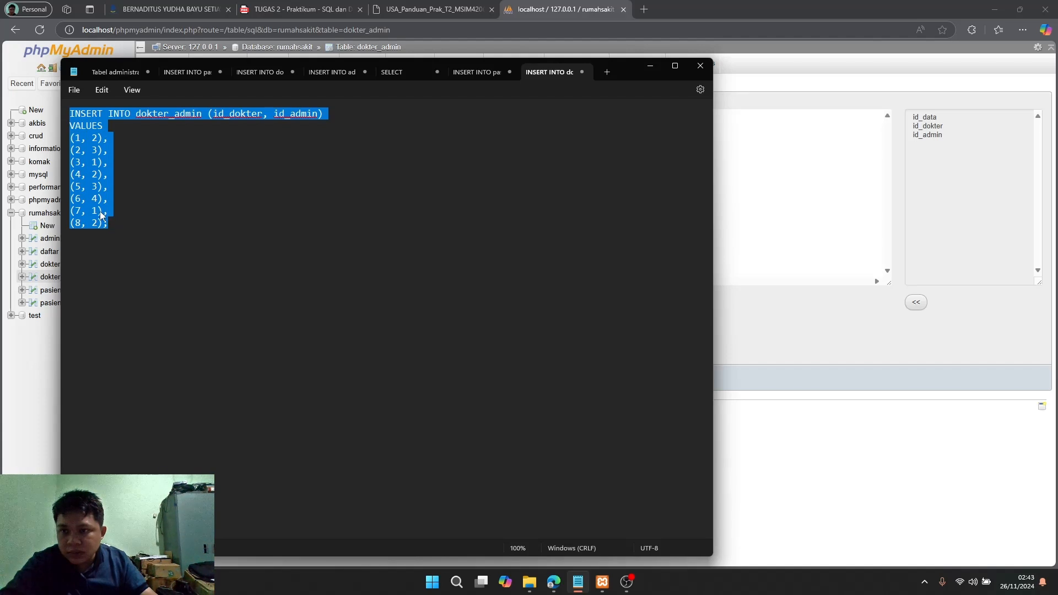
right_click(102, 213)
click(143, 270)
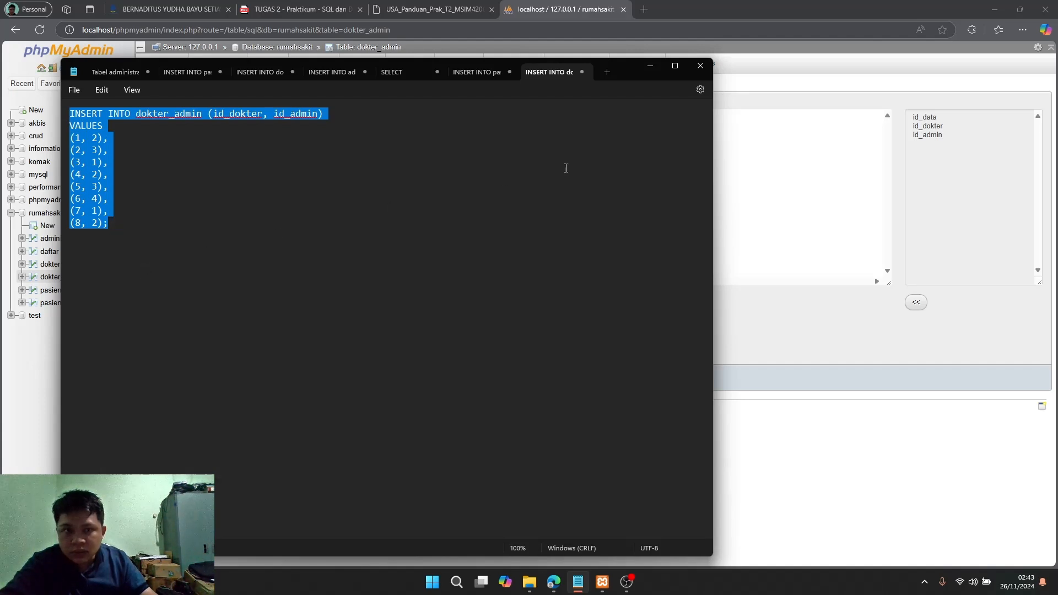
- Replace the default query with the copied INSERT INTO dokter_admin statement, run it, and browse the dokter_admin table's rows
click(754, 189)
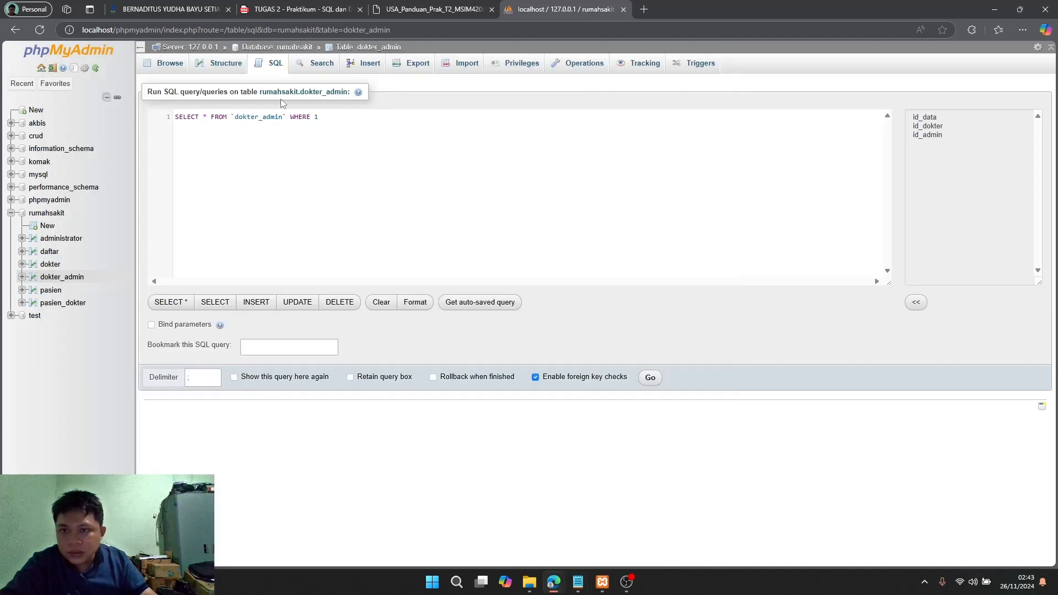
key(ctrl+a)
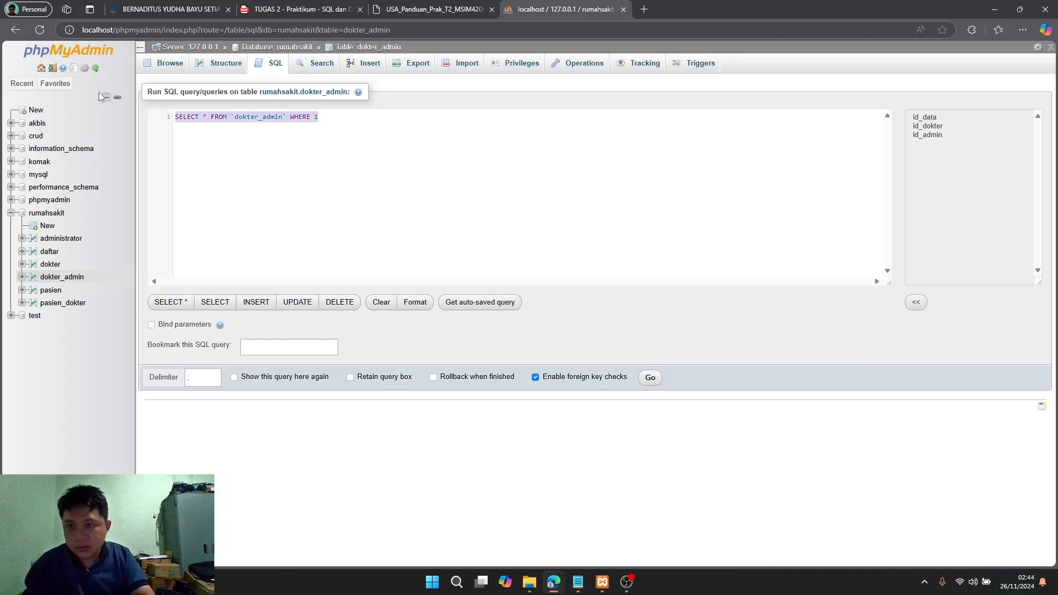
key(ctrl+v)
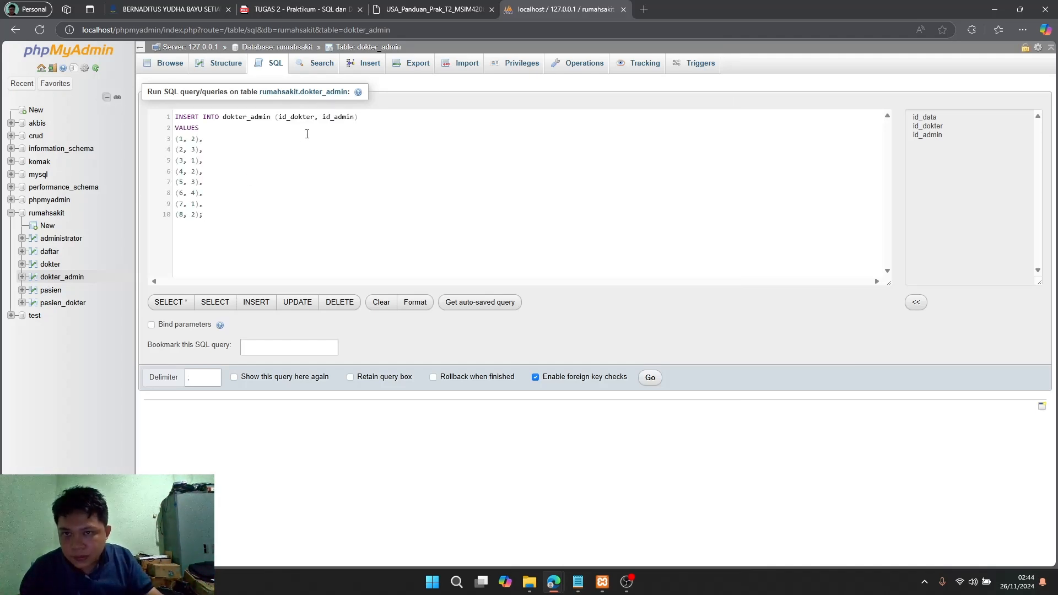
click(650, 378)
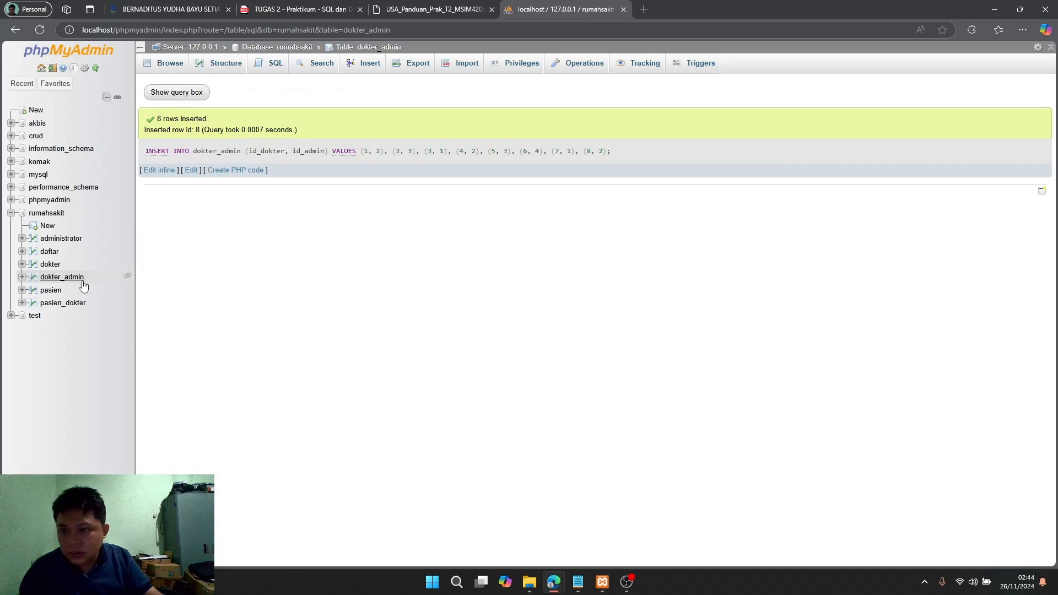
click(61, 277)
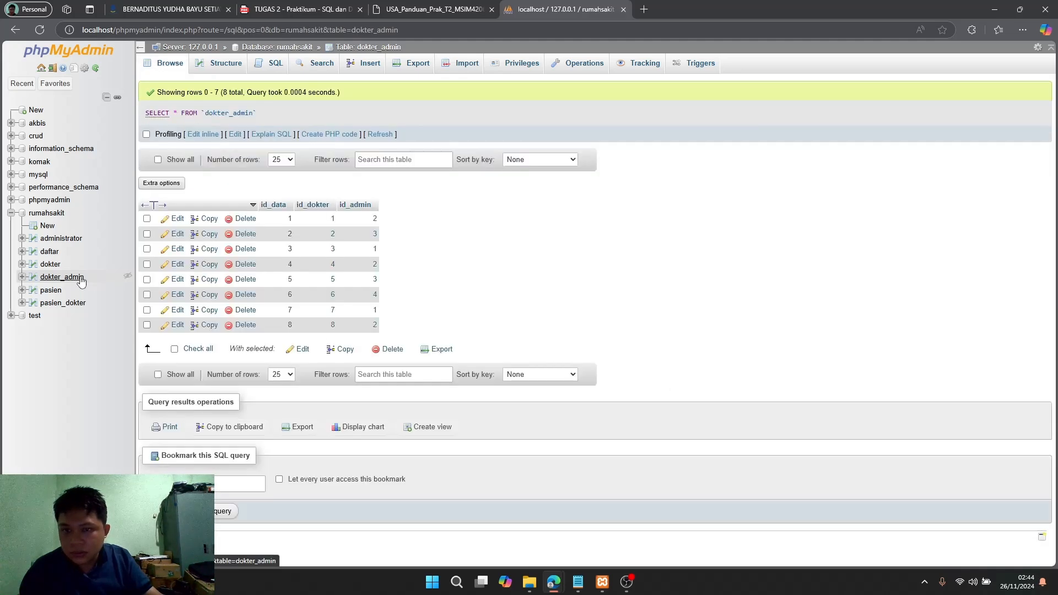
- Open the daftar table's SQL editor and replace its default query with the copied INSERT INTO dokter_admin statement
click(47, 254)
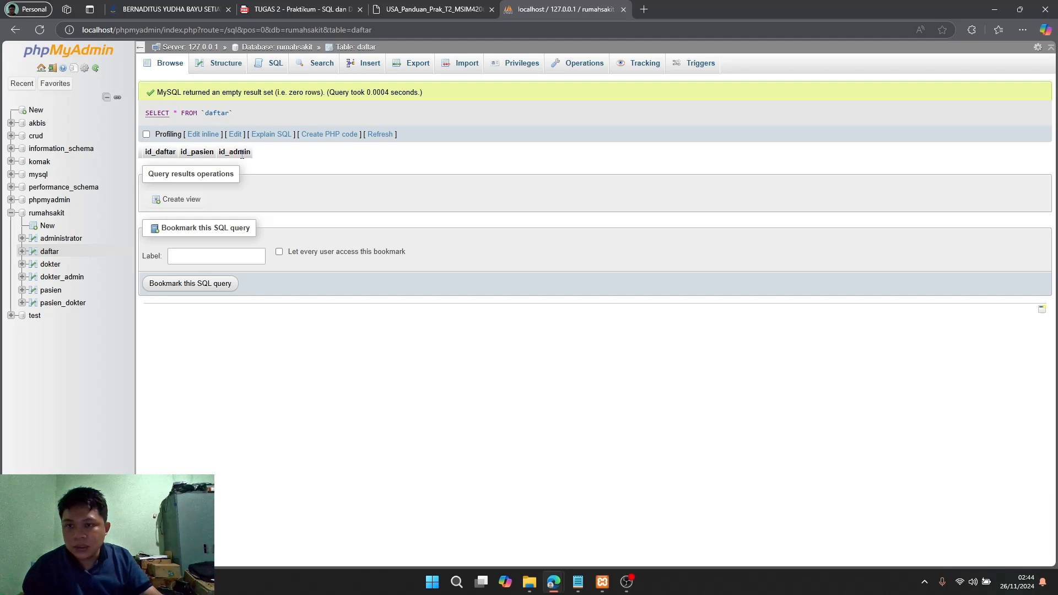
click(276, 71)
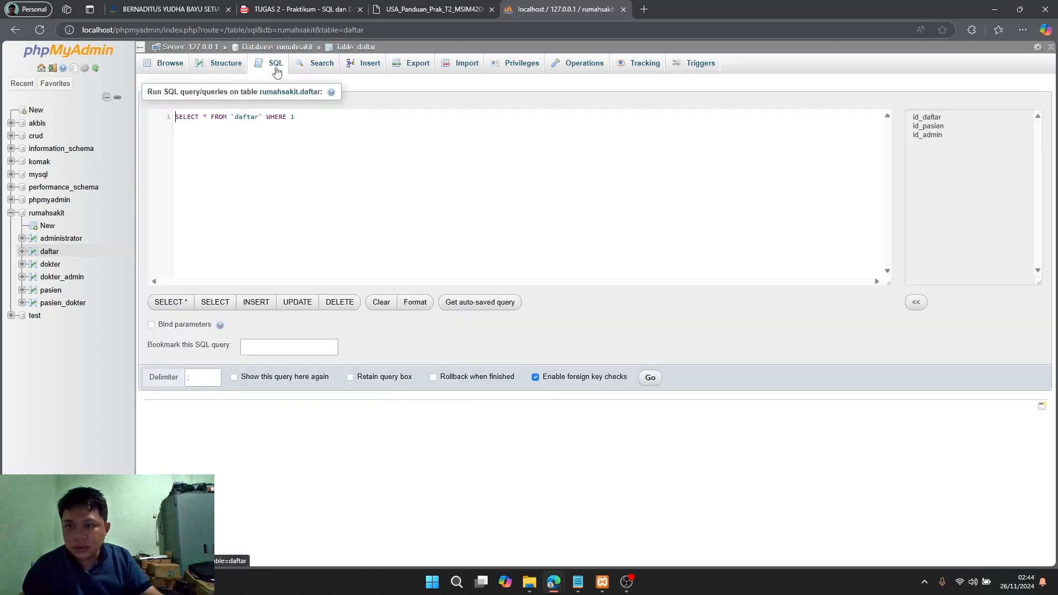
click(311, 168)
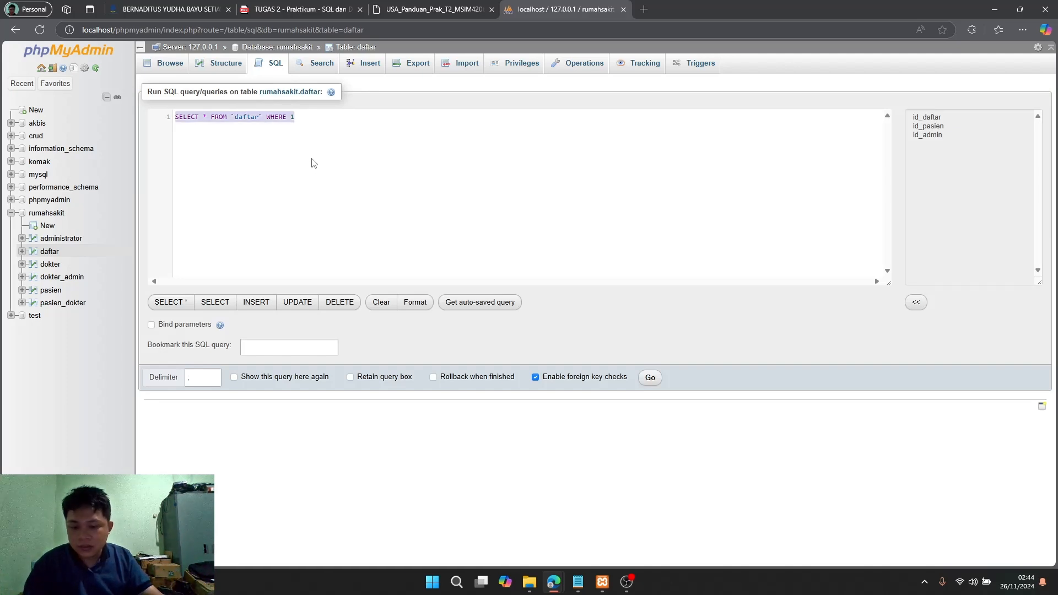
text(INSERT INTO dokter_admin (id_dokter, id_admin) VALUES (1, 2), (2, 3), (3, 1), (4, 2), (5, 3), (6, 4), (7, 1), (8, 2);)
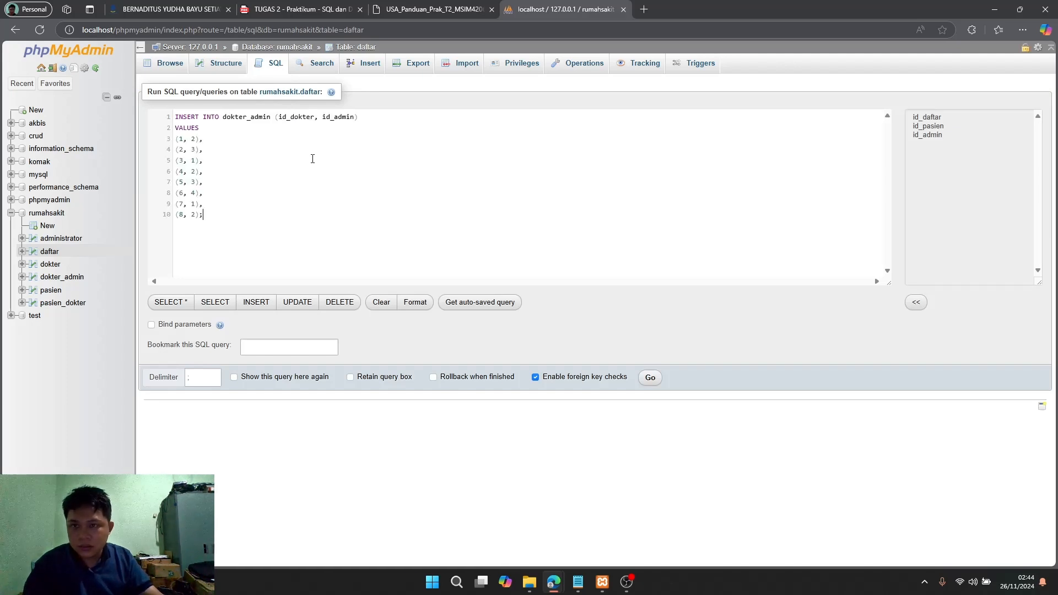
- Change the INSERT statement's target table to daftar and try to run it
double_click(228, 118)
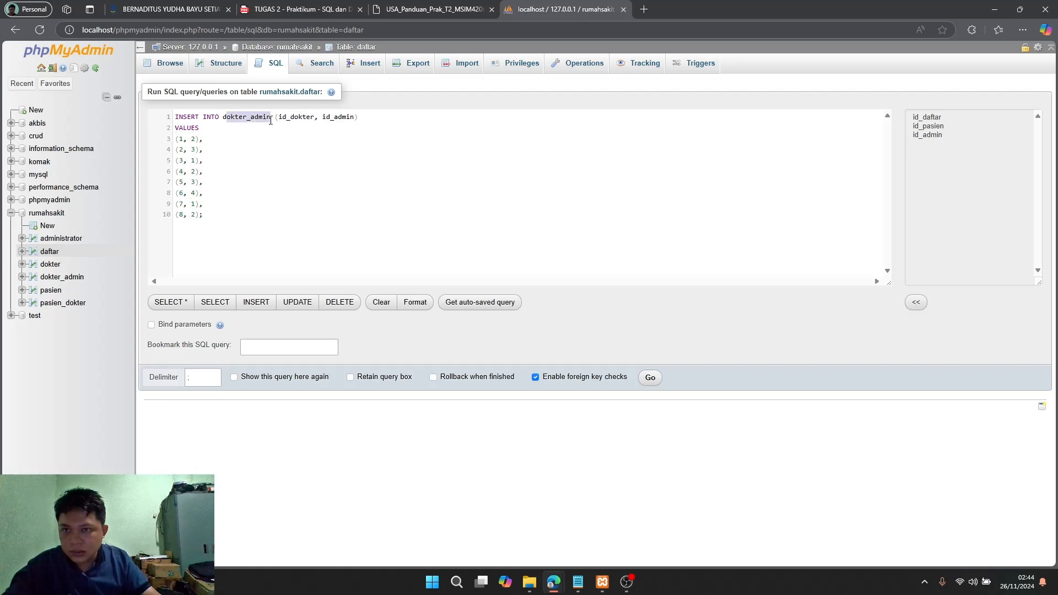
text(da)
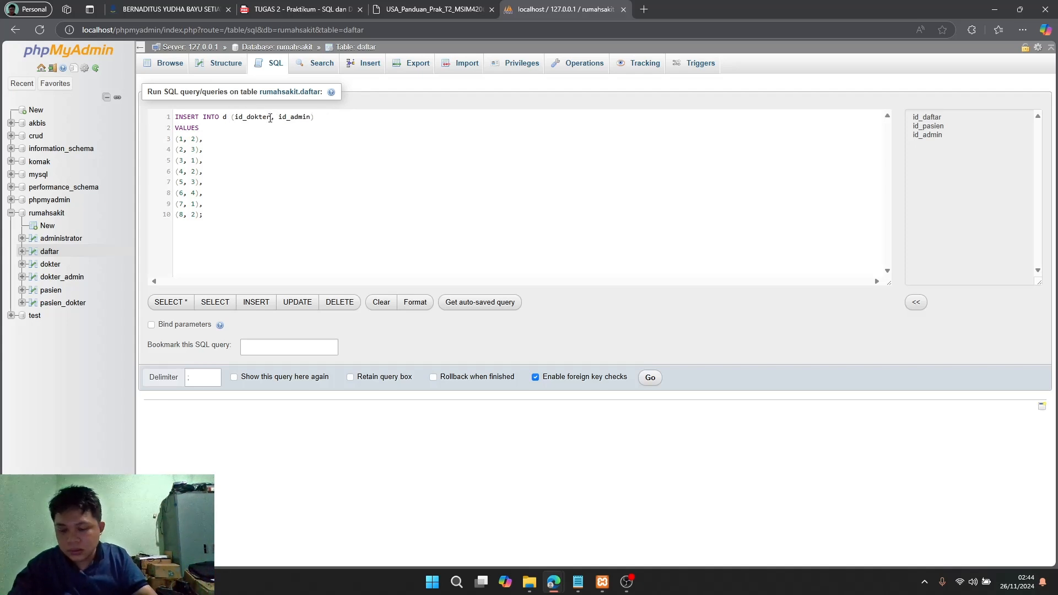
text(ft)
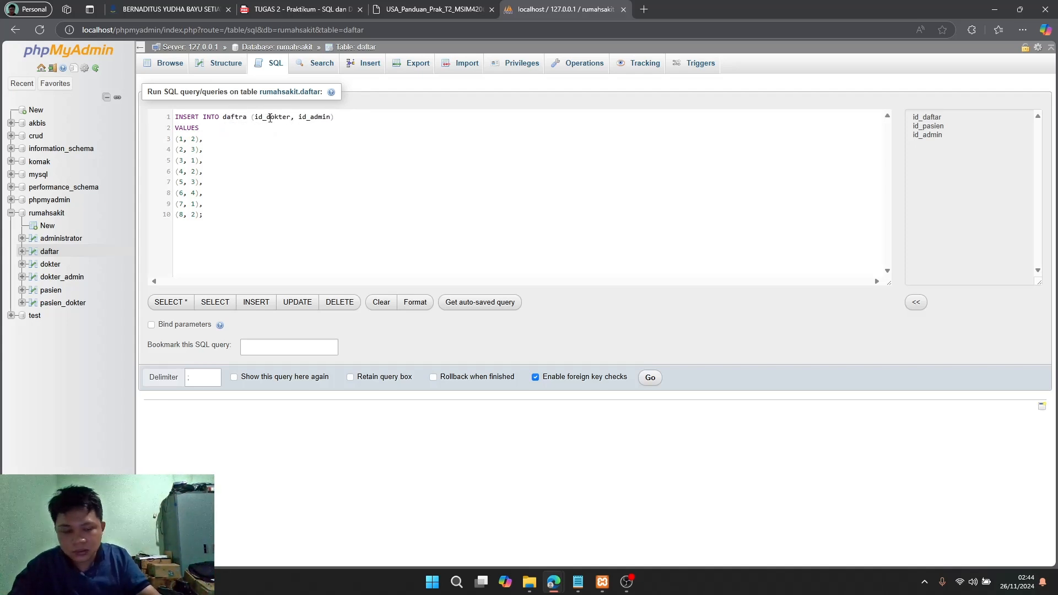
key(Return)
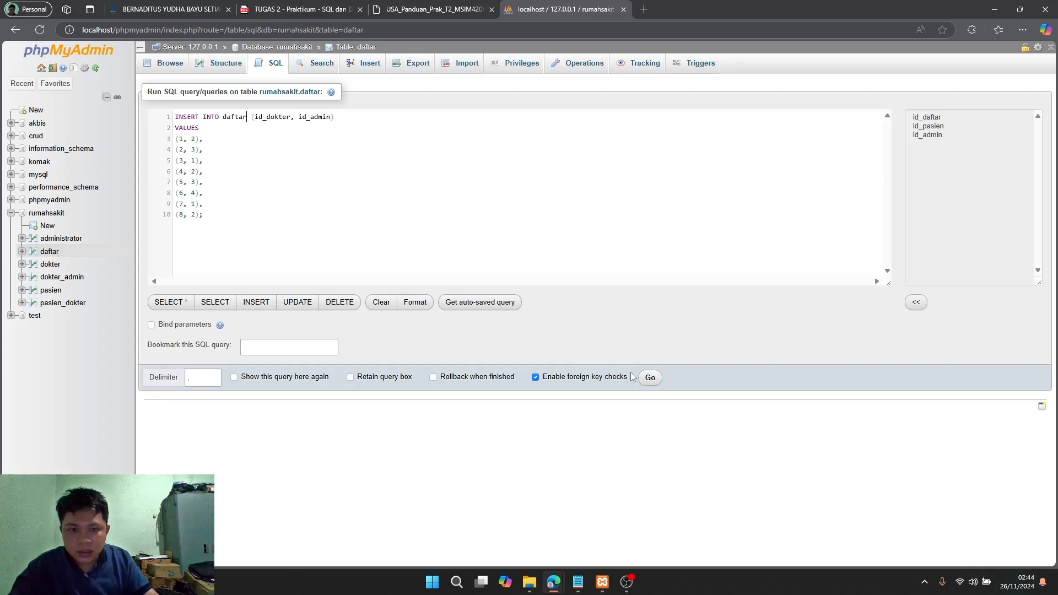
click(650, 378)
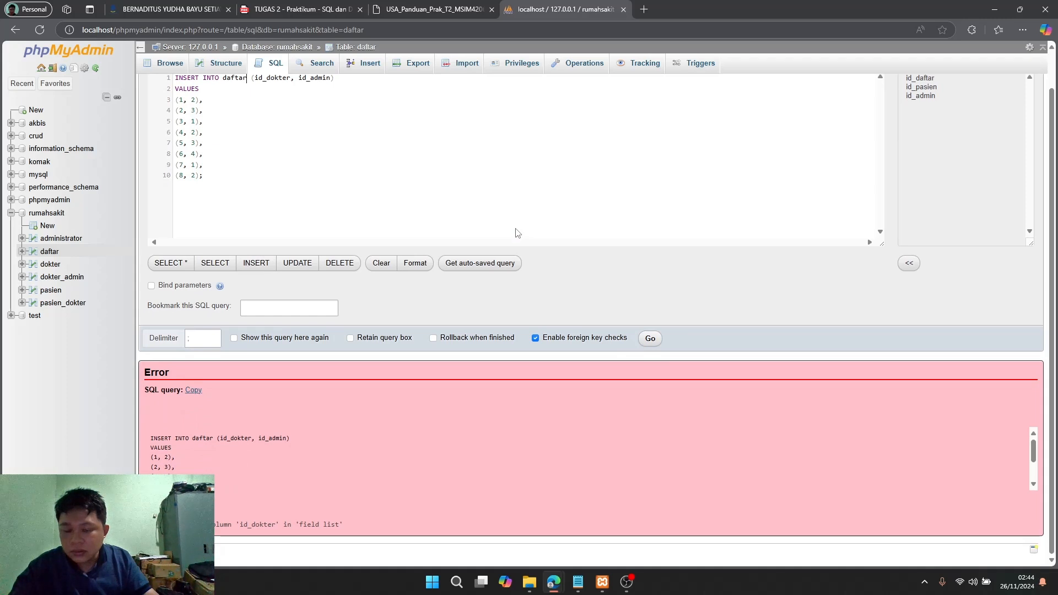
- Change the id_dokter column in the INSERT INTO daftar statement to id_pasien and run the query
scroll(386, 210, up, 1)
drag(292, 118, 267, 118)
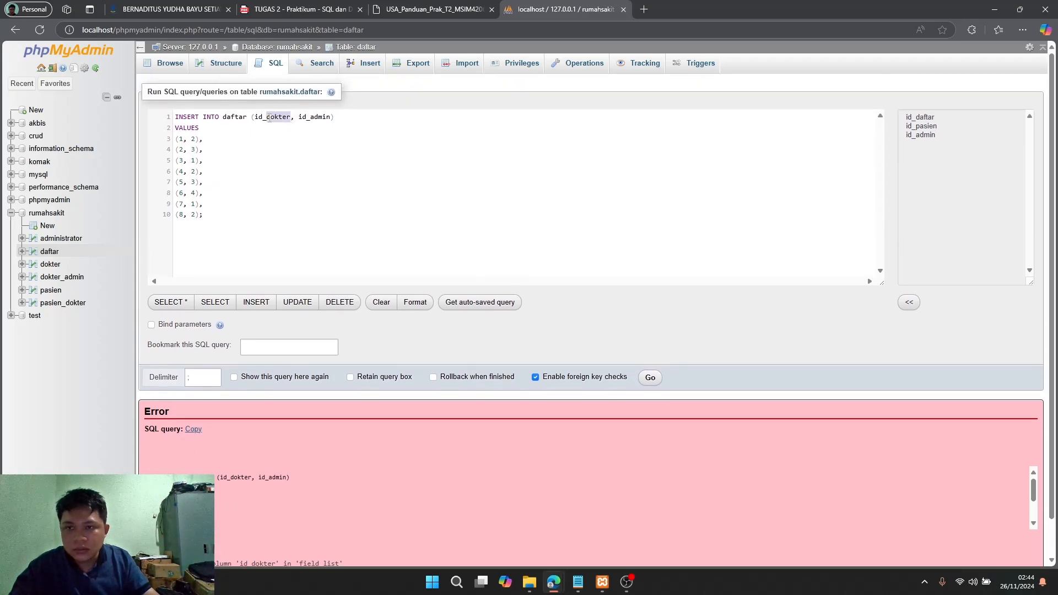
text(pas)
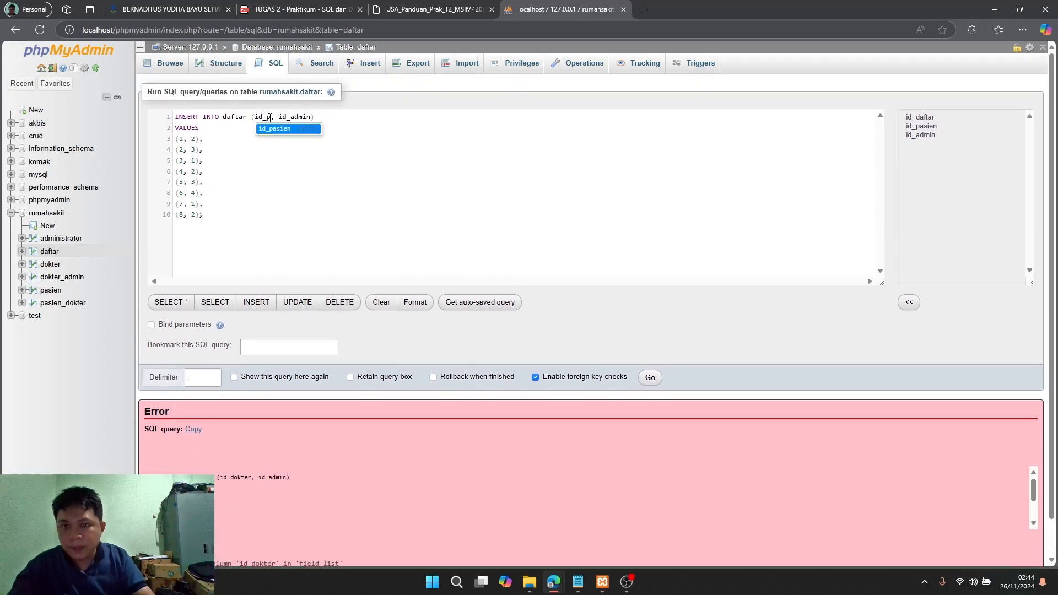
key(Return)
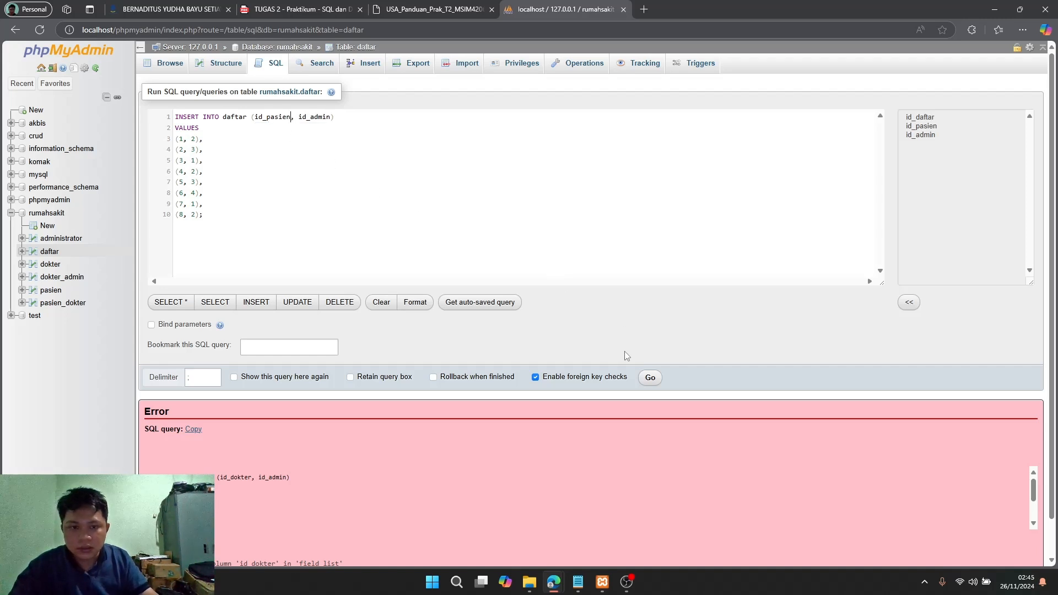
click(648, 378)
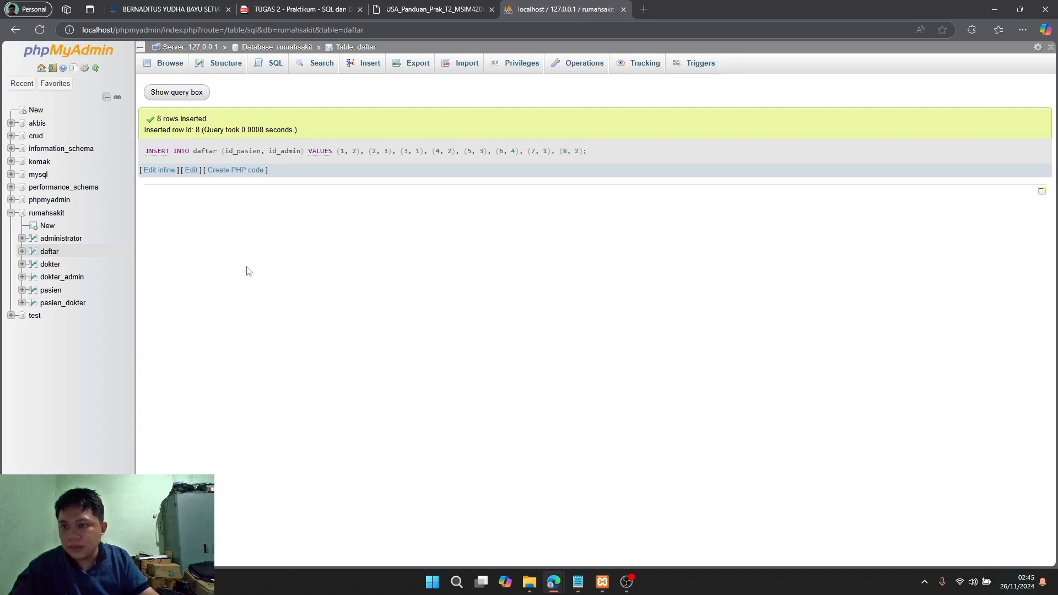
- Browse the rows of the daftar, dokter and dokter_admin tables in the rumahsakit database
click(49, 253)
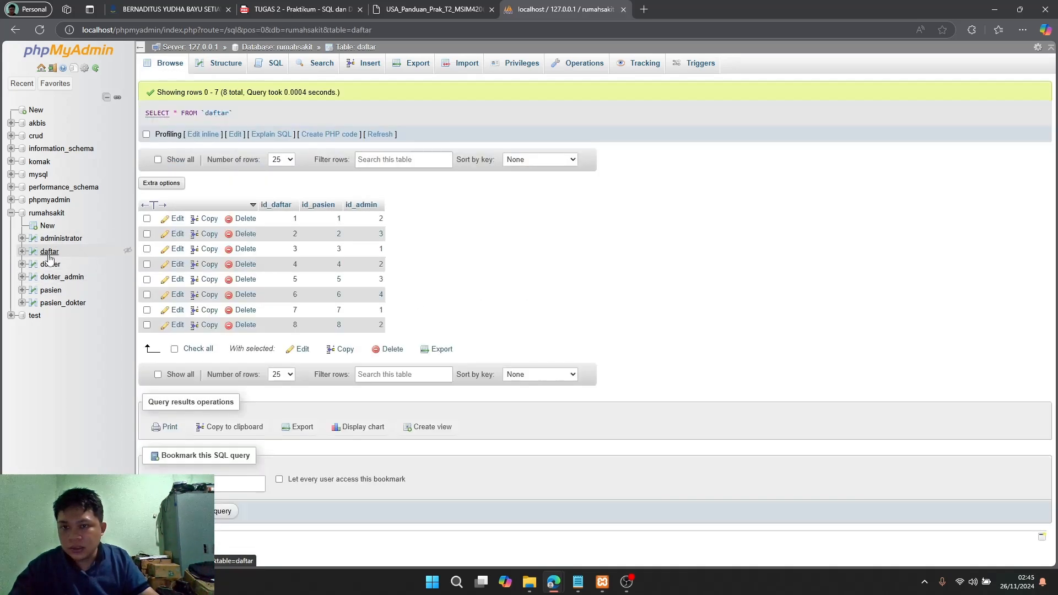
click(54, 266)
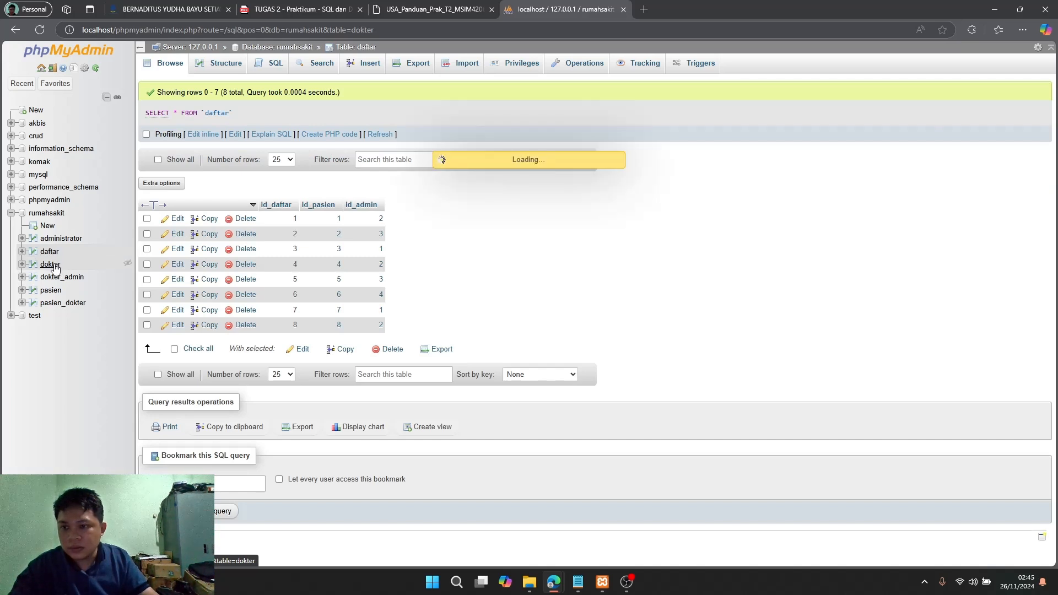
click(61, 279)
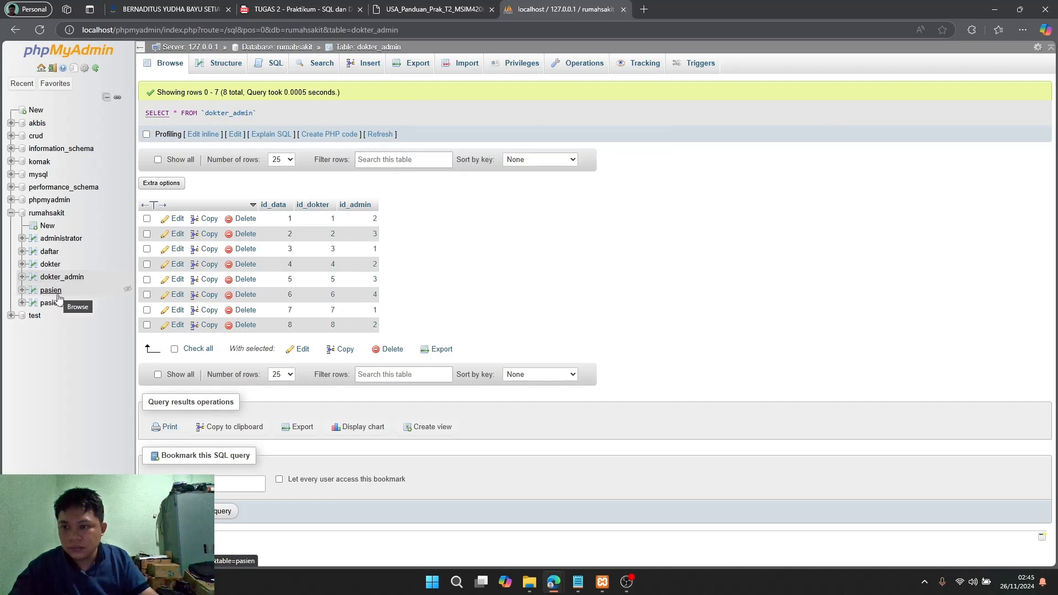
- Switch to the practicum guide PDF and look through its INSERT and SELECT sections on pages 22 to 25
click(429, 9)
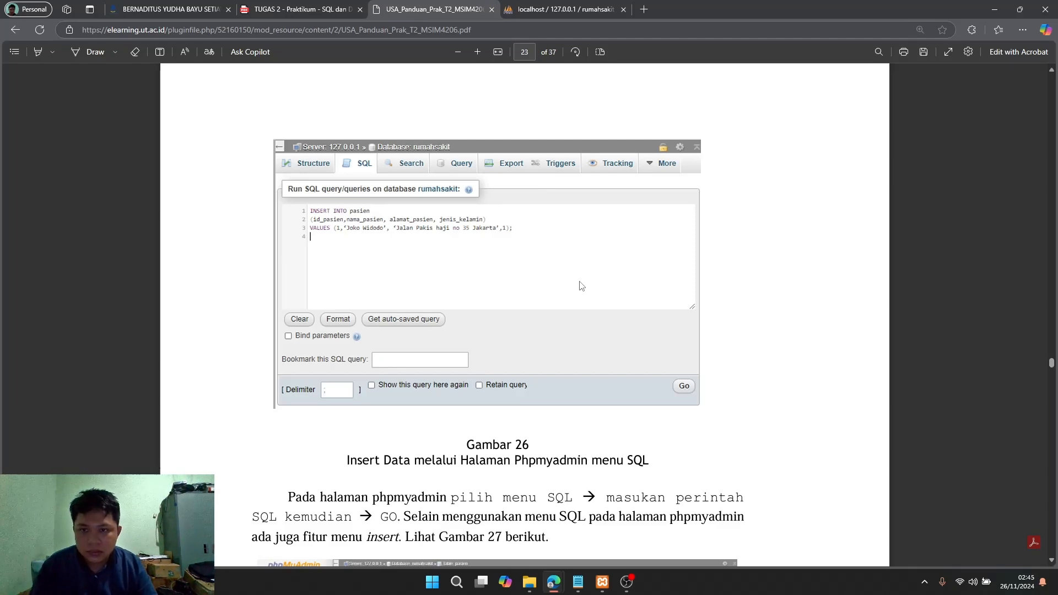
scroll(581, 286, down, 20)
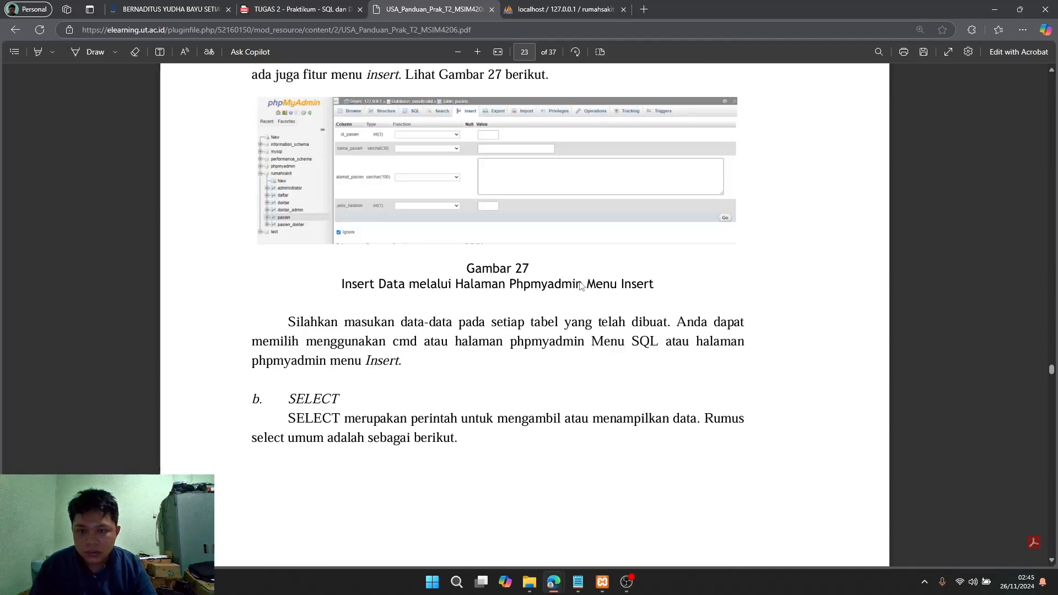
scroll(584, 288, down, 20)
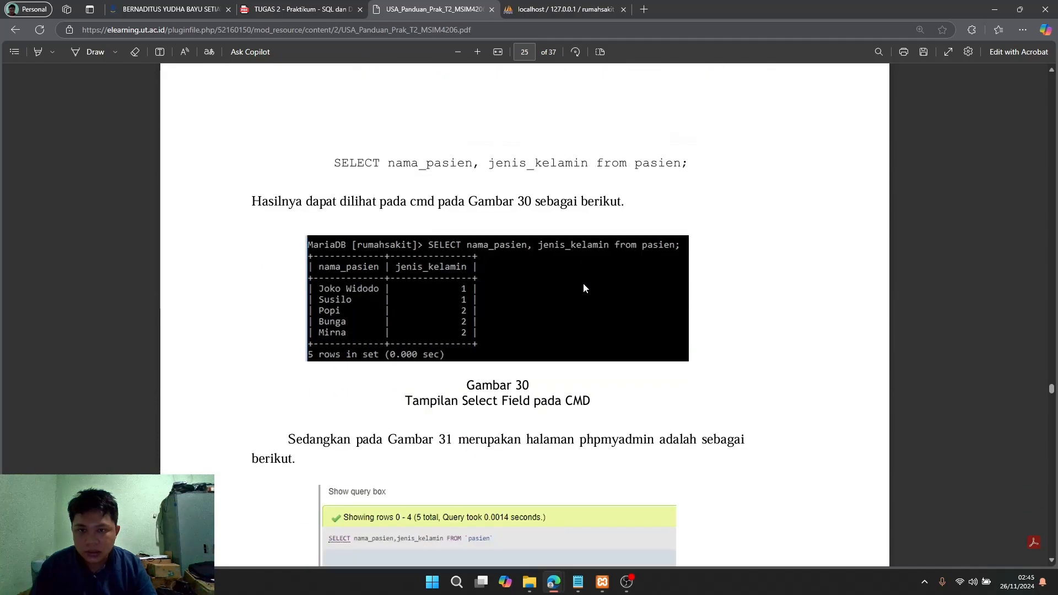
scroll(587, 286, up, 12)
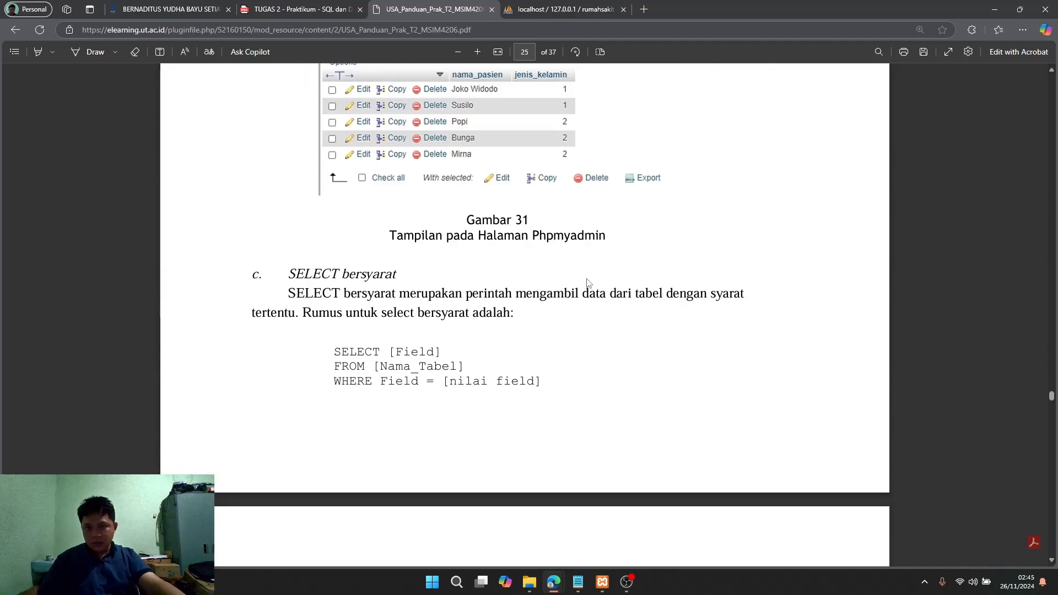
scroll(589, 272, up, 8)
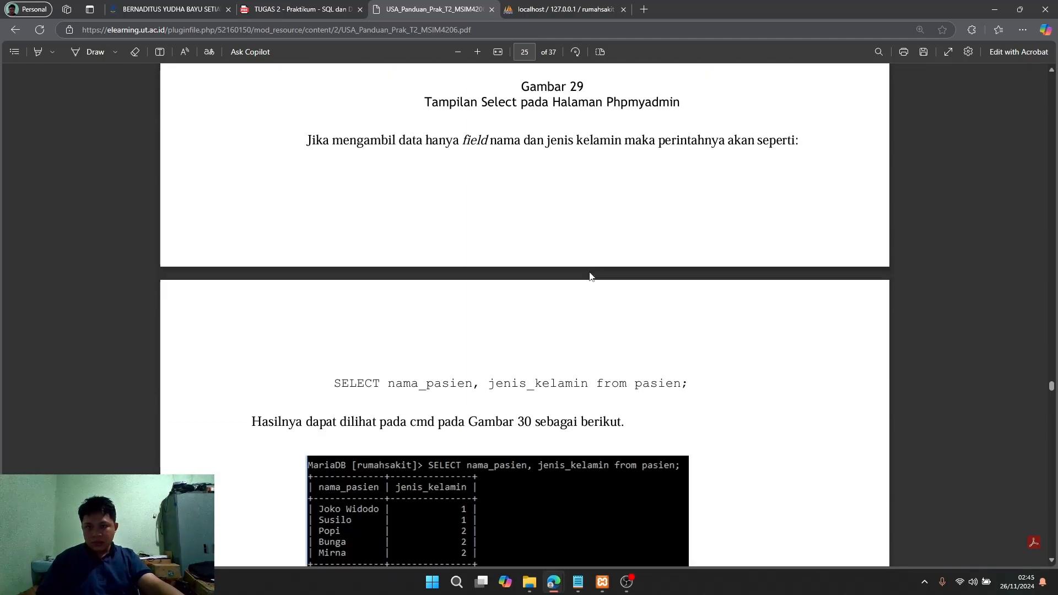
scroll(590, 274, down, 6)
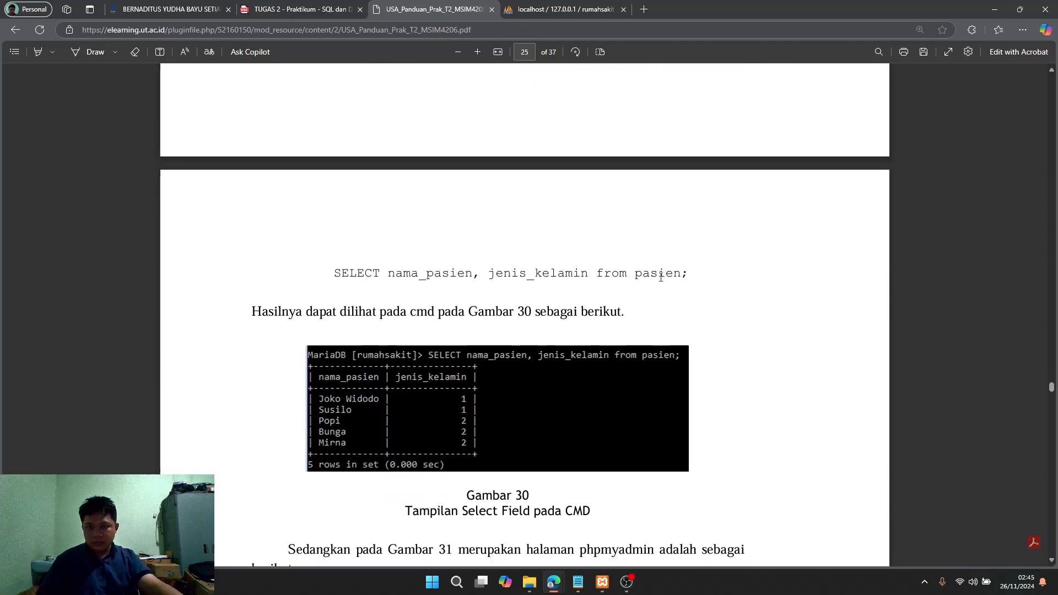
scroll(669, 293, down, 4)
scroll(668, 292, up, 10)
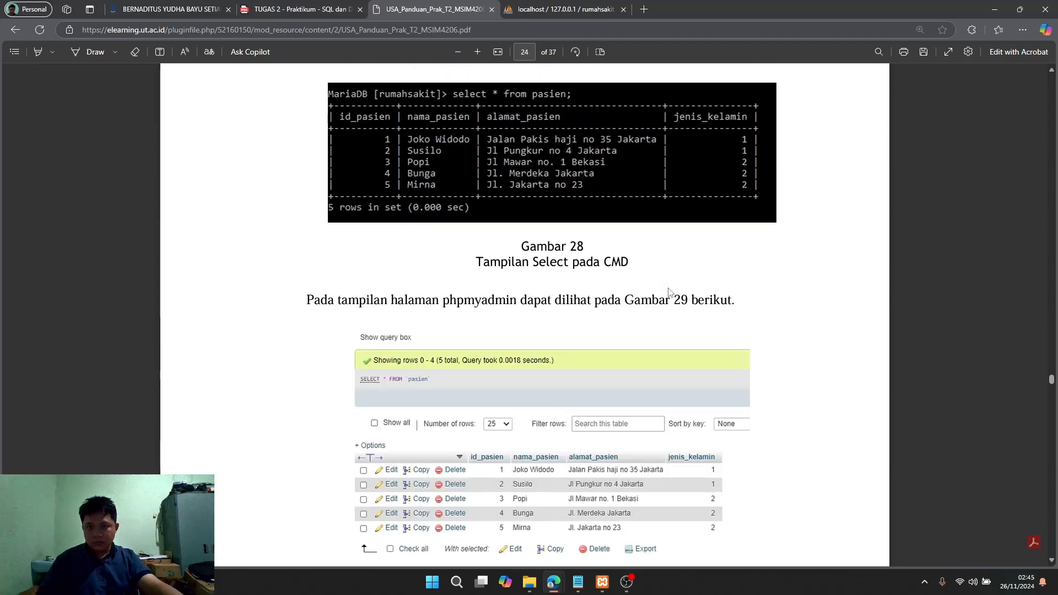
scroll(668, 290, up, 15)
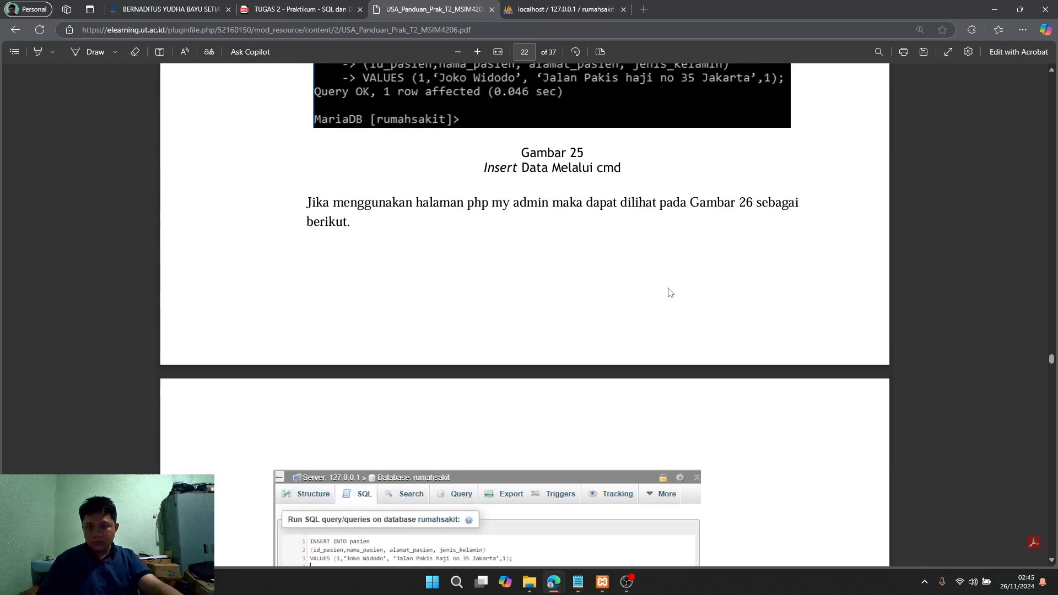
scroll(669, 292, up, 8)
scroll(669, 294, down, 4)
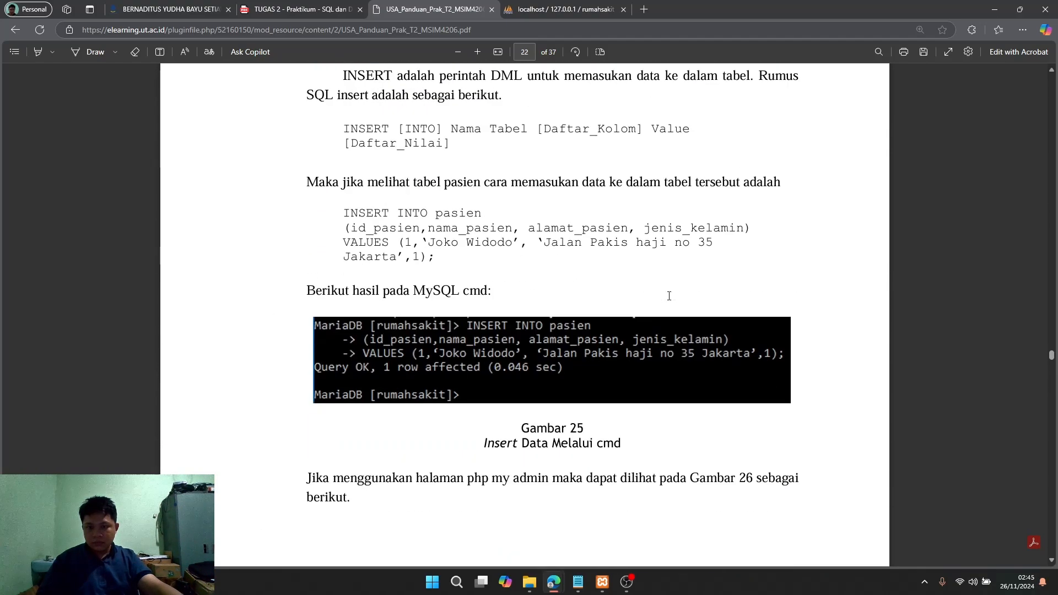
- Read the guide's SELECT, SELECT bersyarat and SELECT Join antar tabel sections up to the general JOIN formula
scroll(669, 295, down, 18)
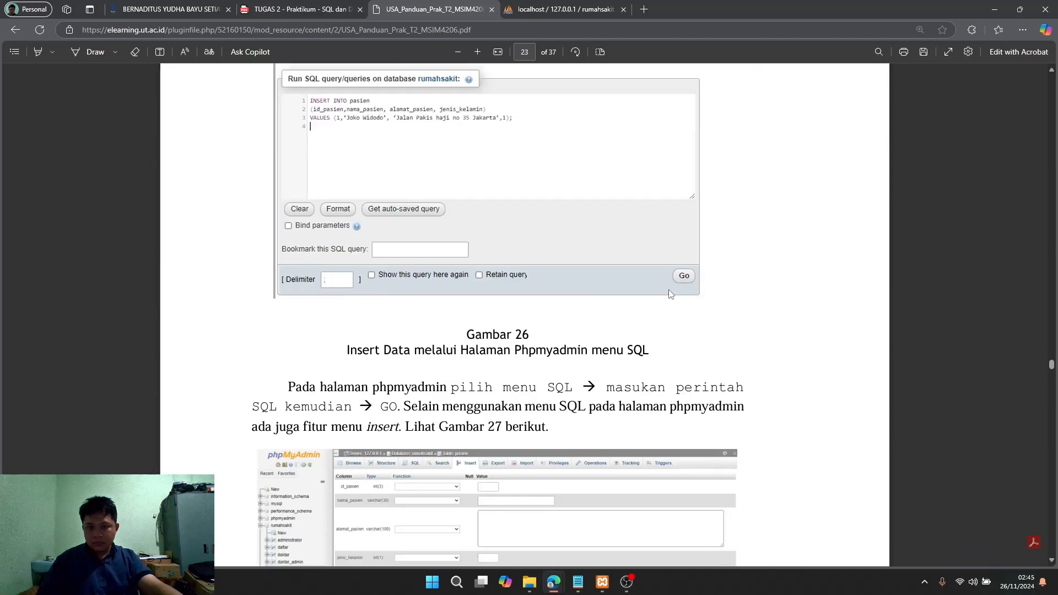
scroll(666, 428, down, 8)
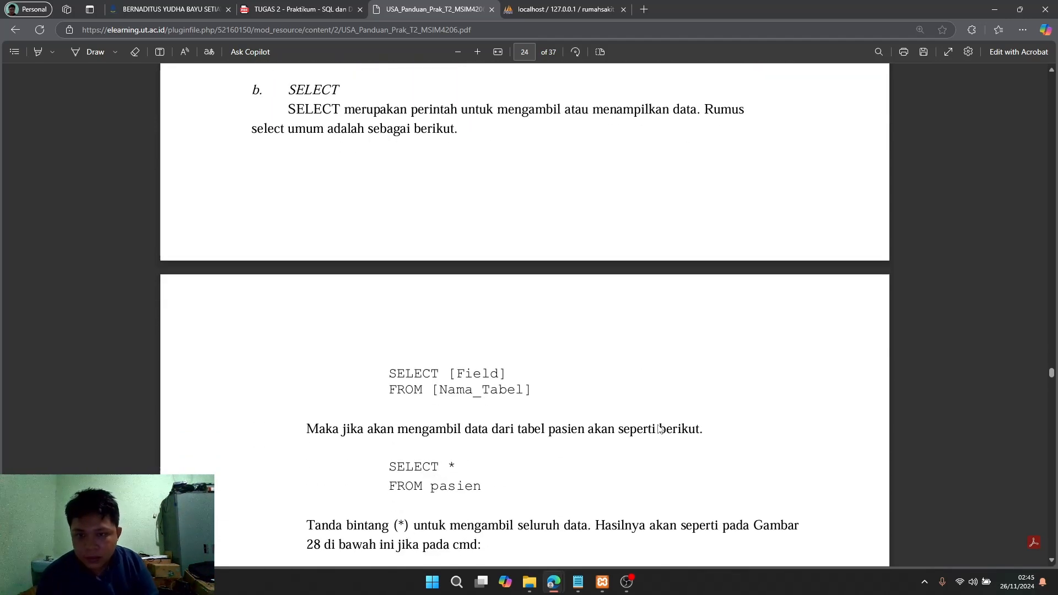
scroll(658, 427, down, 3)
scroll(656, 427, down, 20)
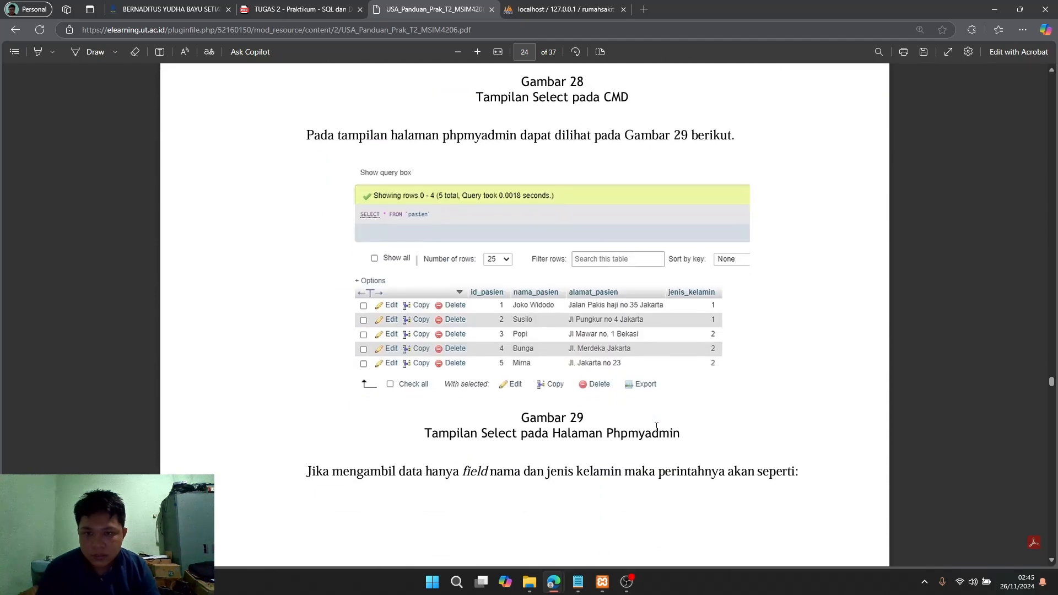
scroll(657, 428, down, 1)
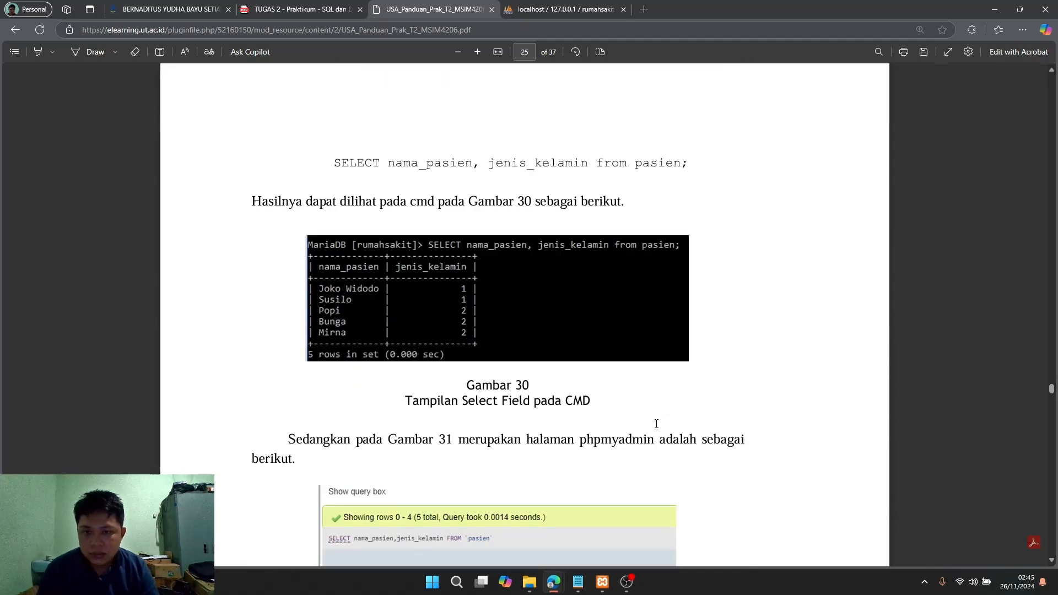
scroll(656, 425, down, 12)
scroll(657, 428, down, 3)
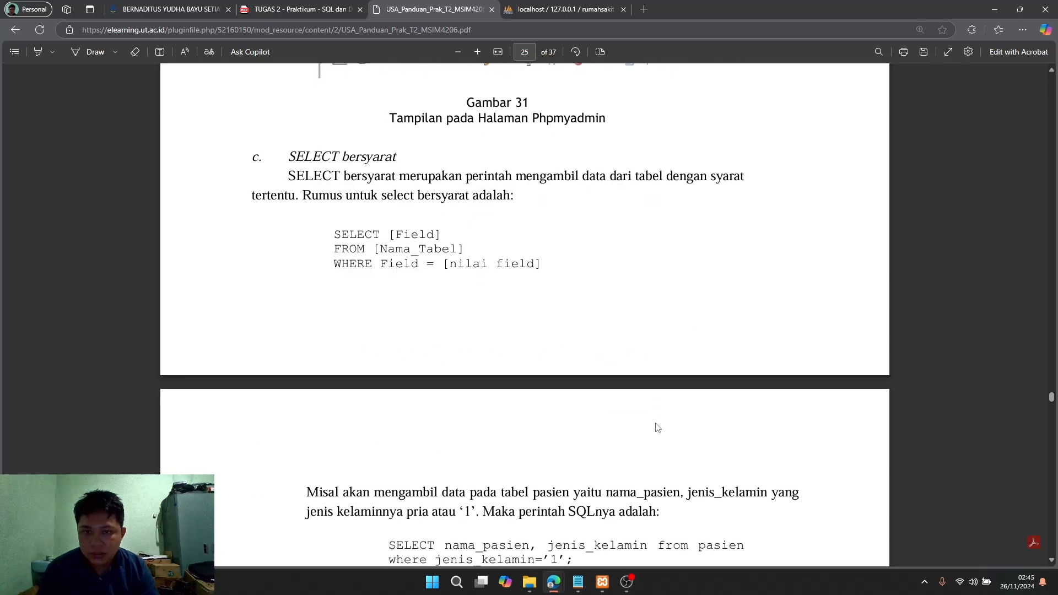
scroll(657, 428, down, 10)
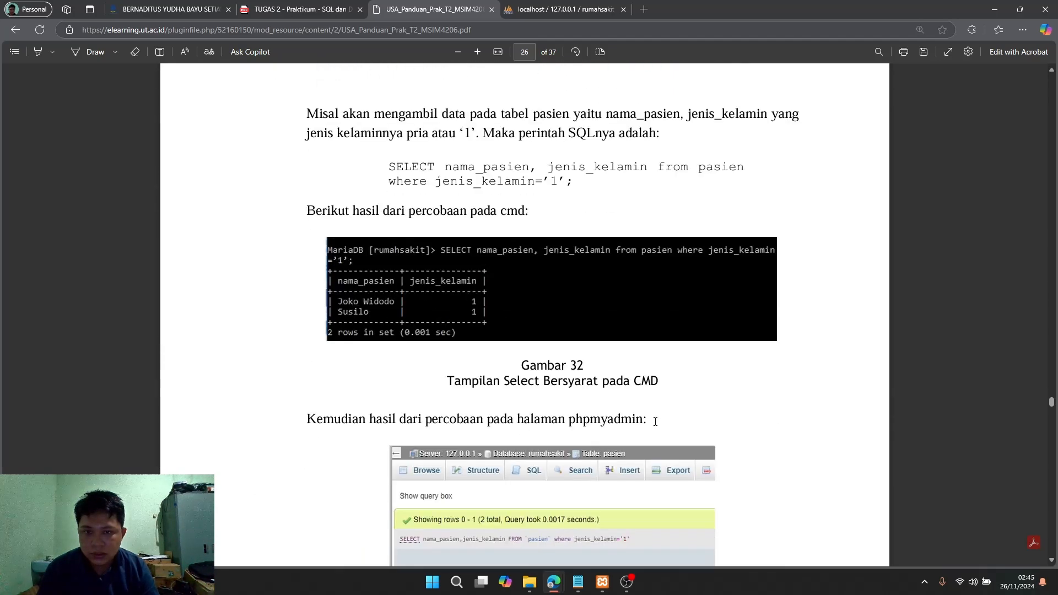
scroll(656, 422, down, 3)
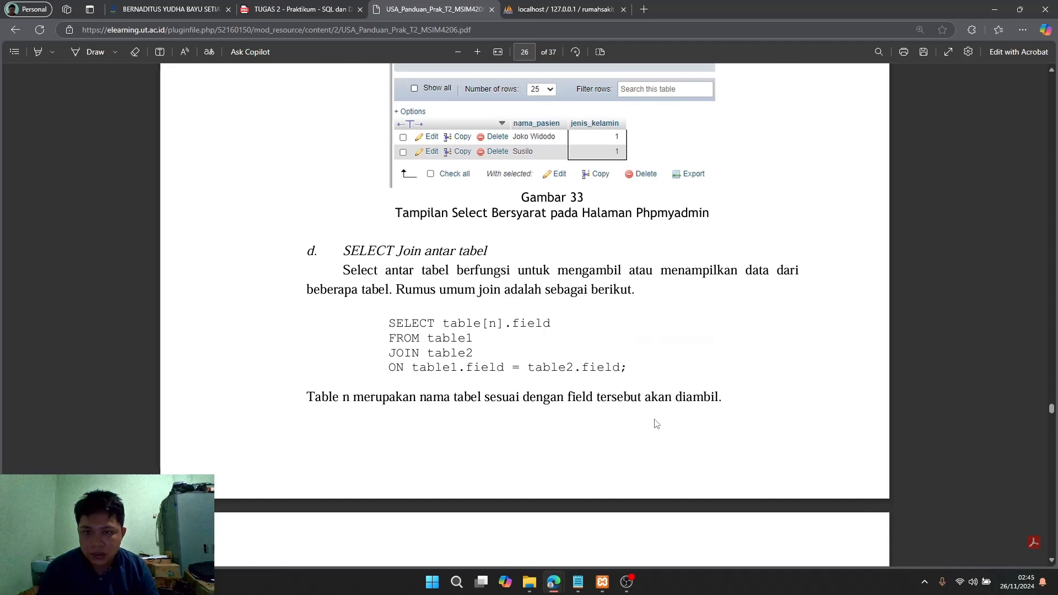
scroll(656, 424, down, 2)
- Copy the guide's SELECT query on page 27 that joins pasien, pasien_dokter and dokter
scroll(473, 282, down, 12)
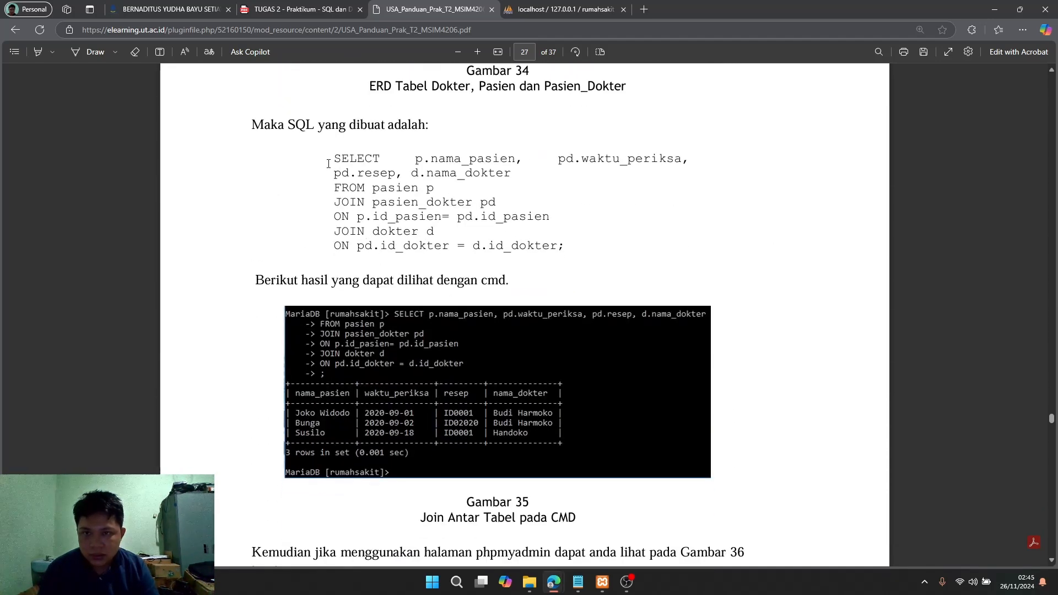
drag(334, 157, 566, 248)
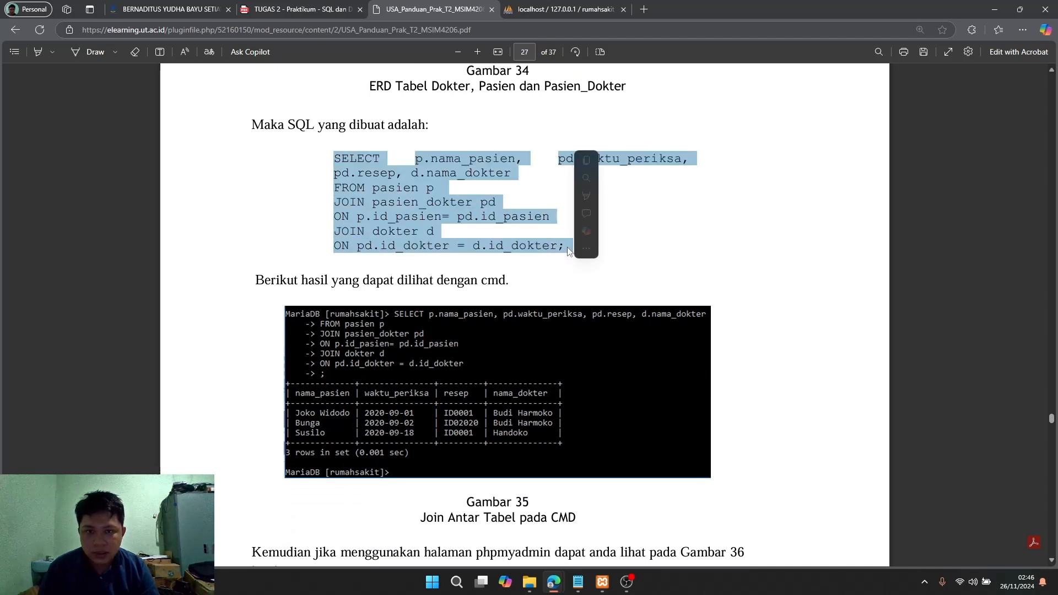
key(ctrl+c)
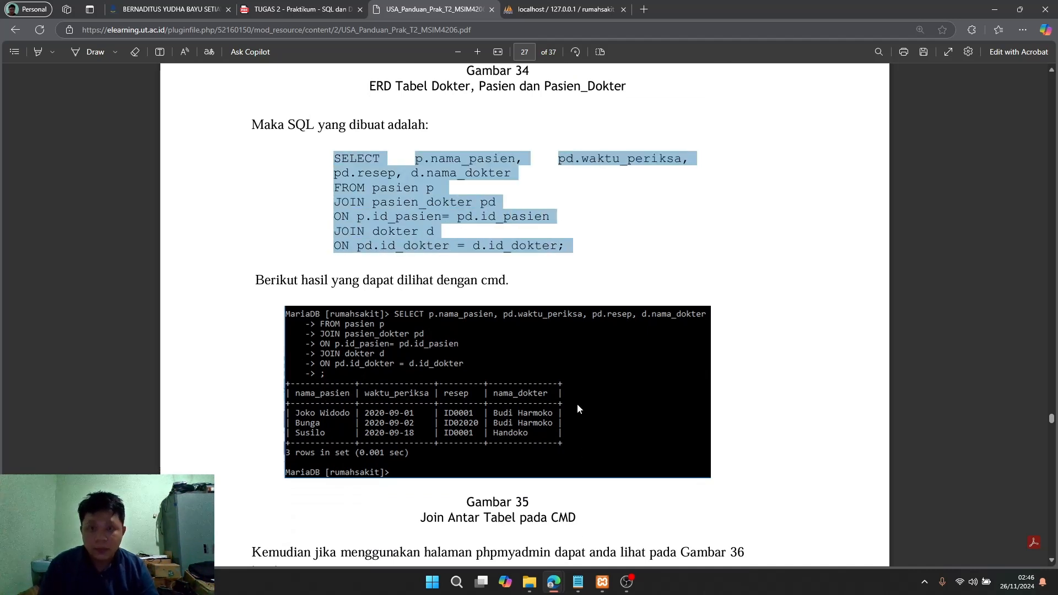
- Return to phpMyAdmin and paste the copied JOIN query into the rumahsakit database's SQL editor
click(551, 10)
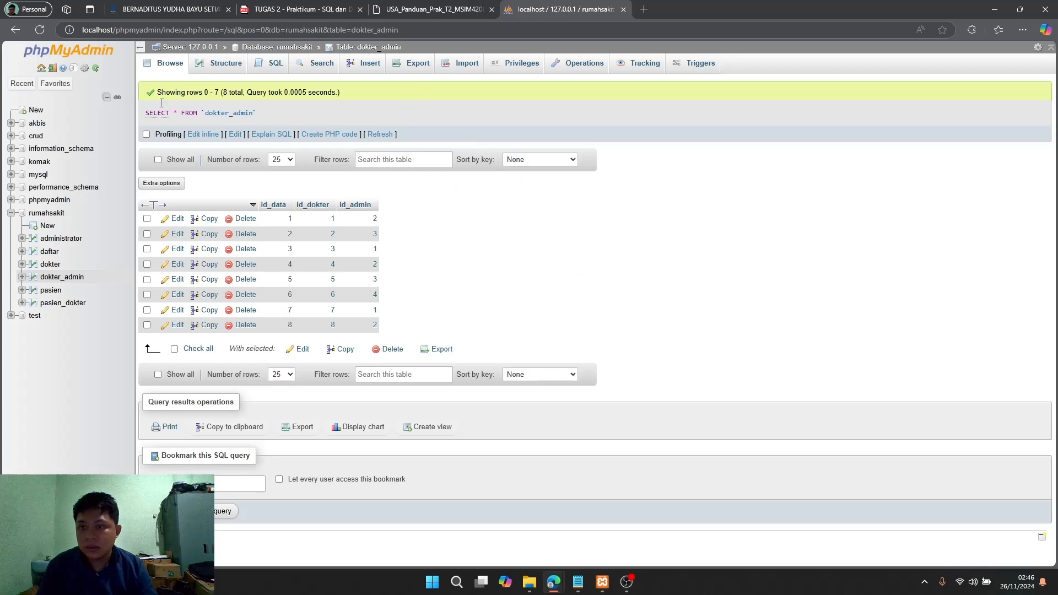
click(55, 215)
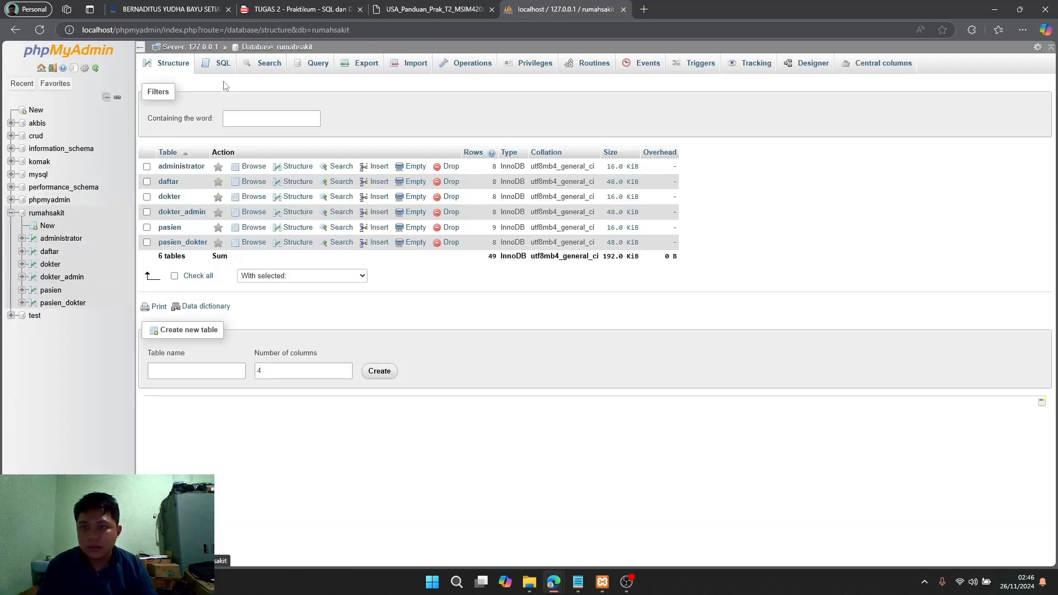
click(222, 70)
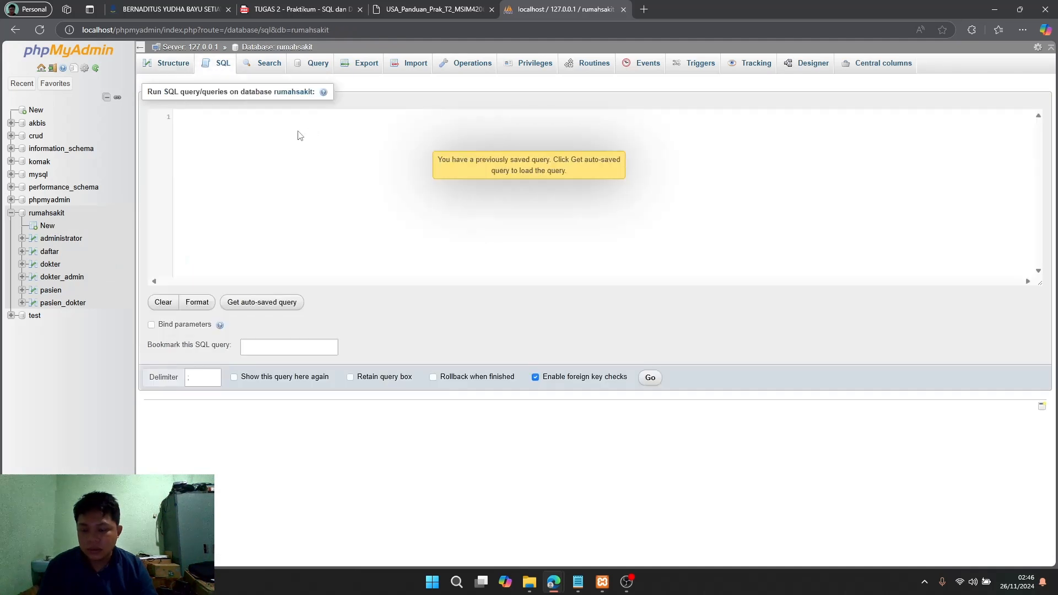
key(ctrl+v)
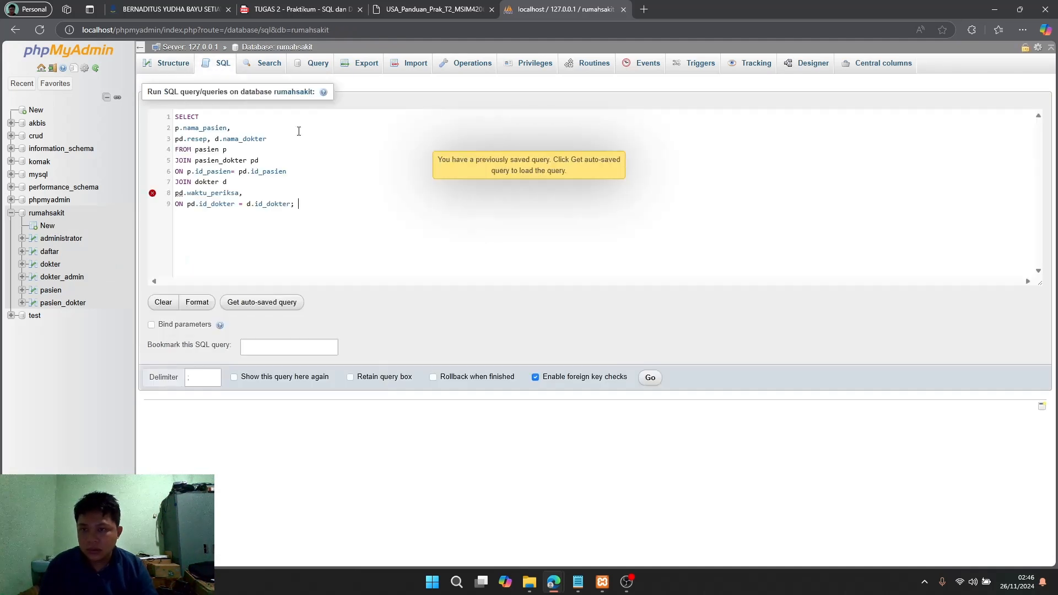
- Try the alias d in place of pd before waktu_periksa on line 8, then restore pd
mouse_move(181, 194)
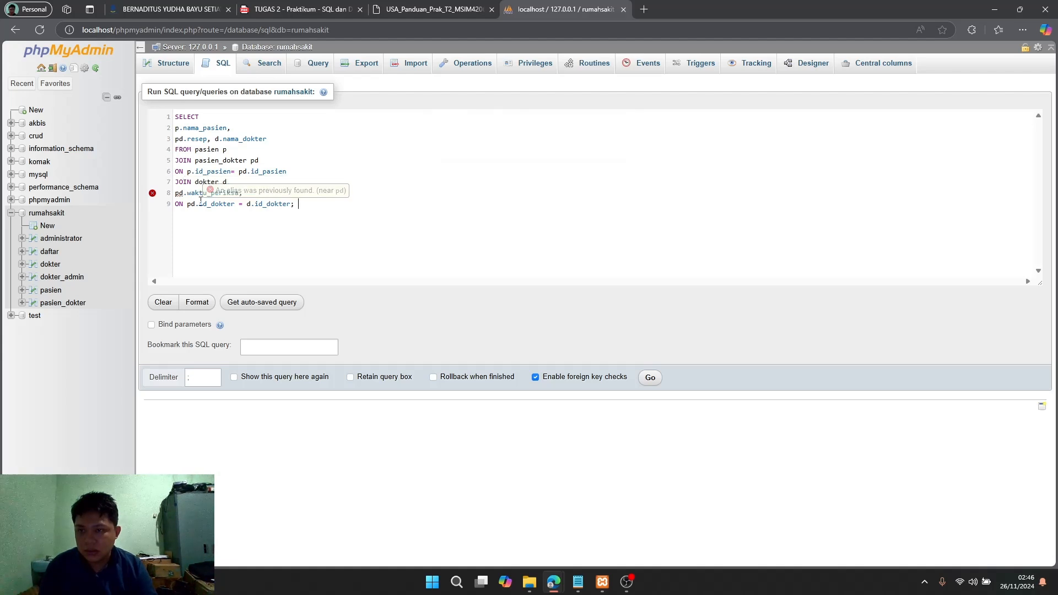
click(298, 266)
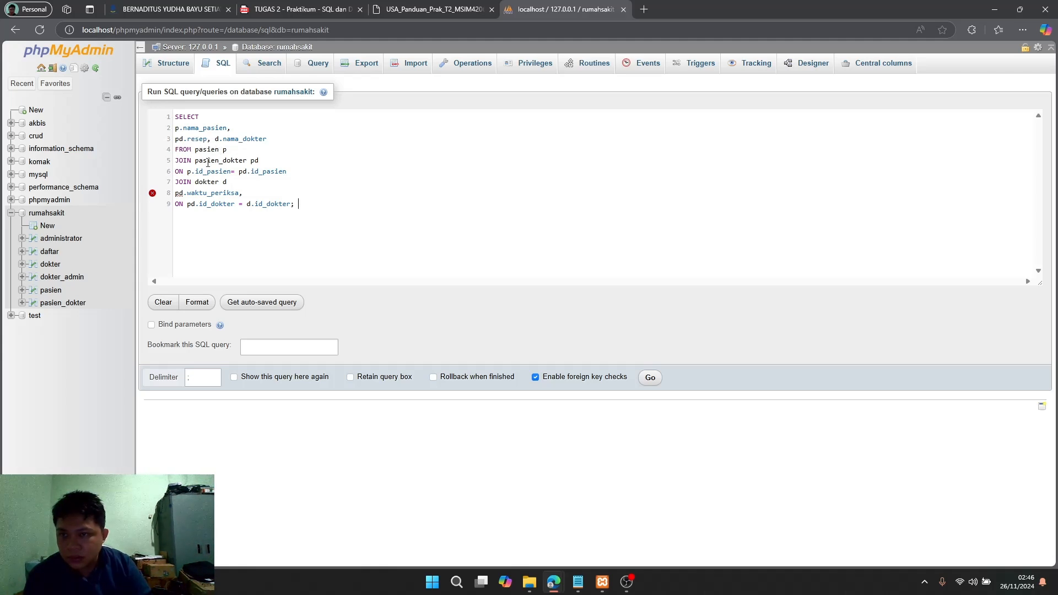
mouse_move(180, 193)
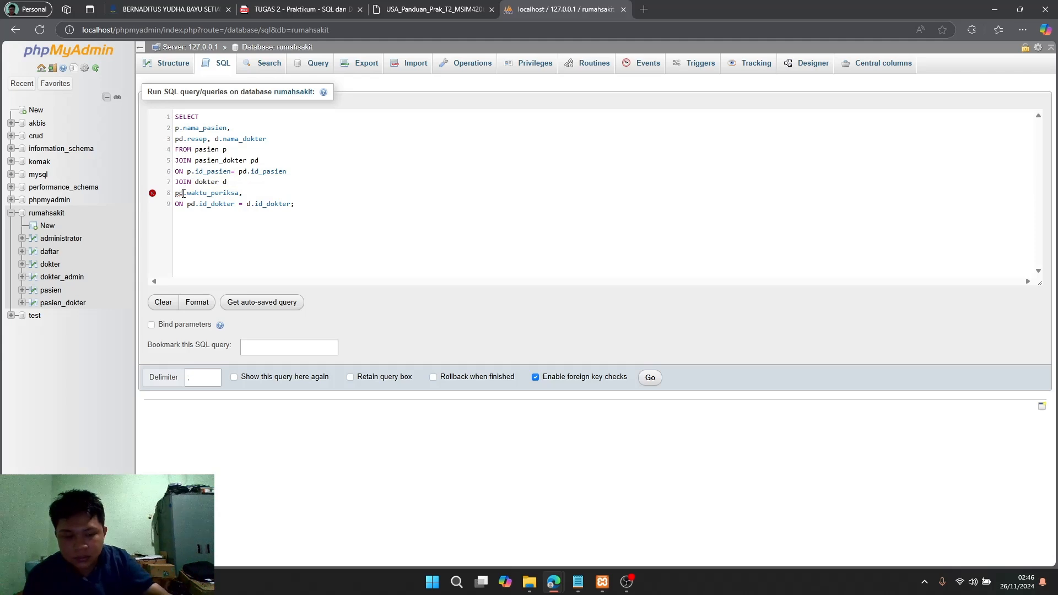
click(183, 193)
key(BackSpace)
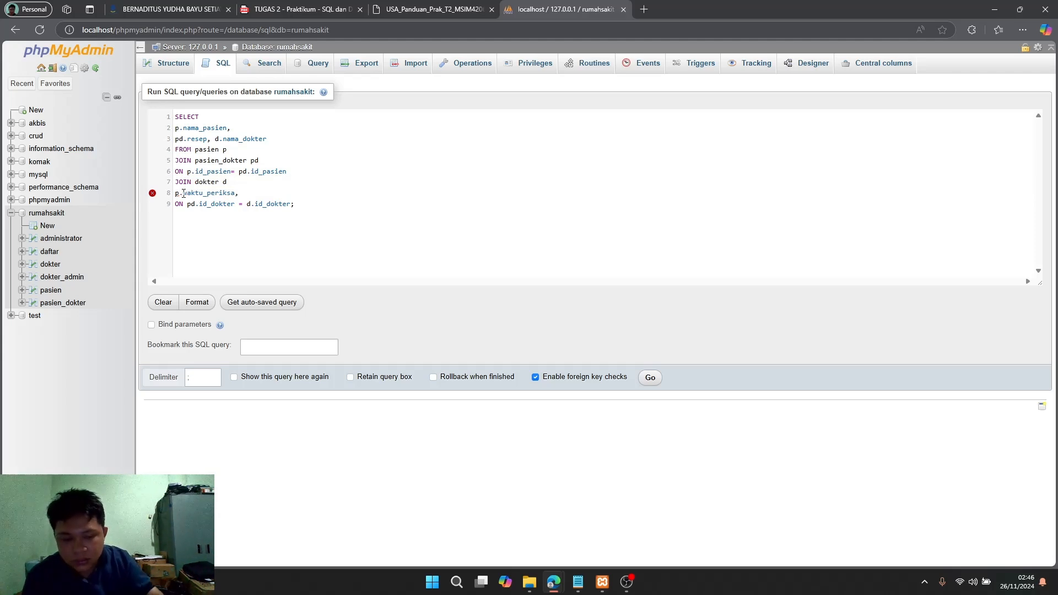
key(BackSpace)
text(d)
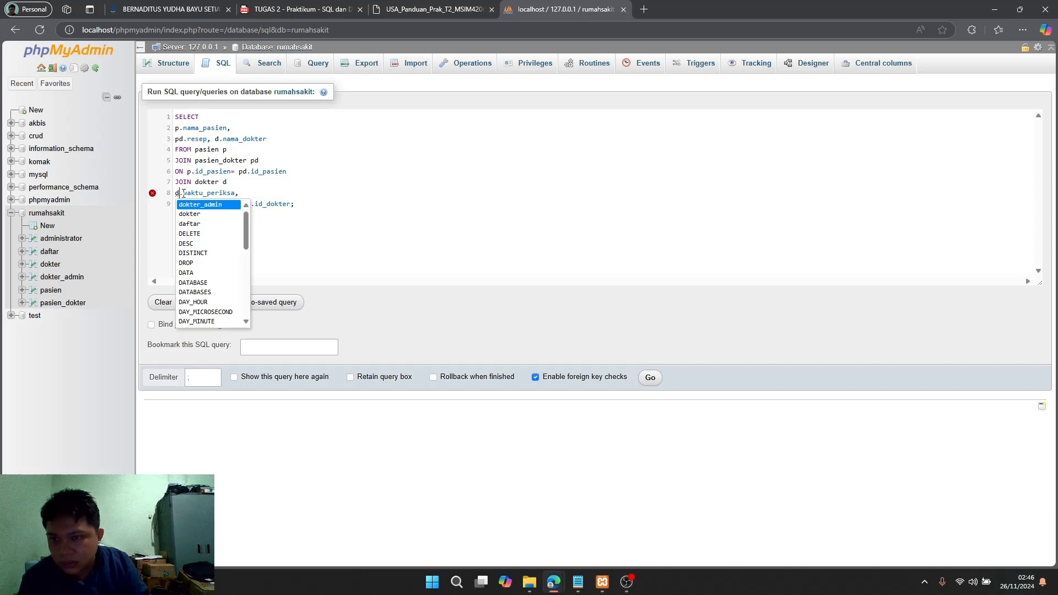
key(BackSpace)
text(pd)
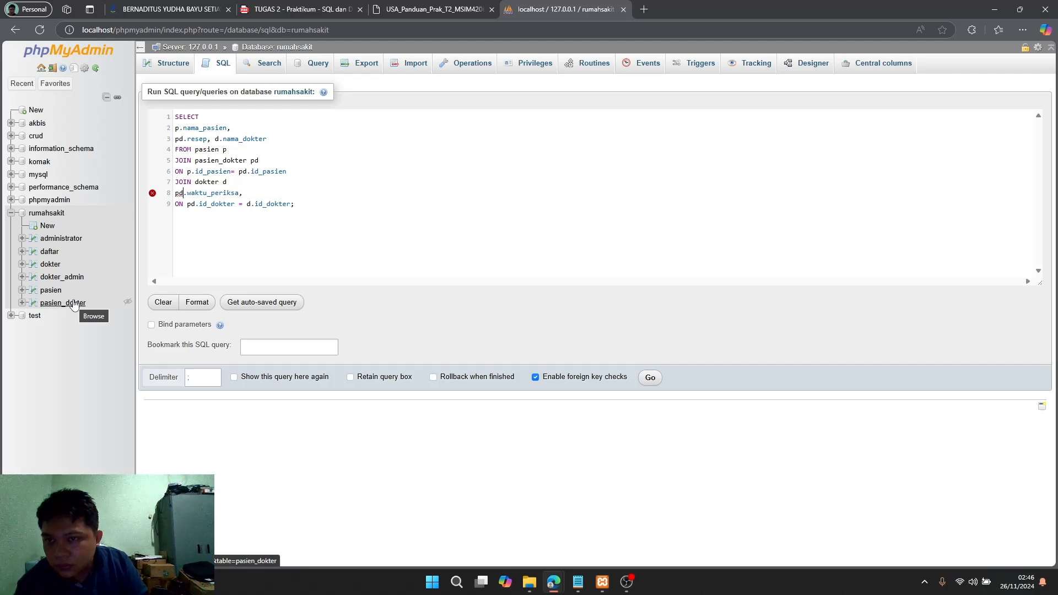
- Browse the dokter table, discarding the unsaved query, and compare its columns with the guide's JOIN examples and Gambar 34 ERD
click(50, 264)
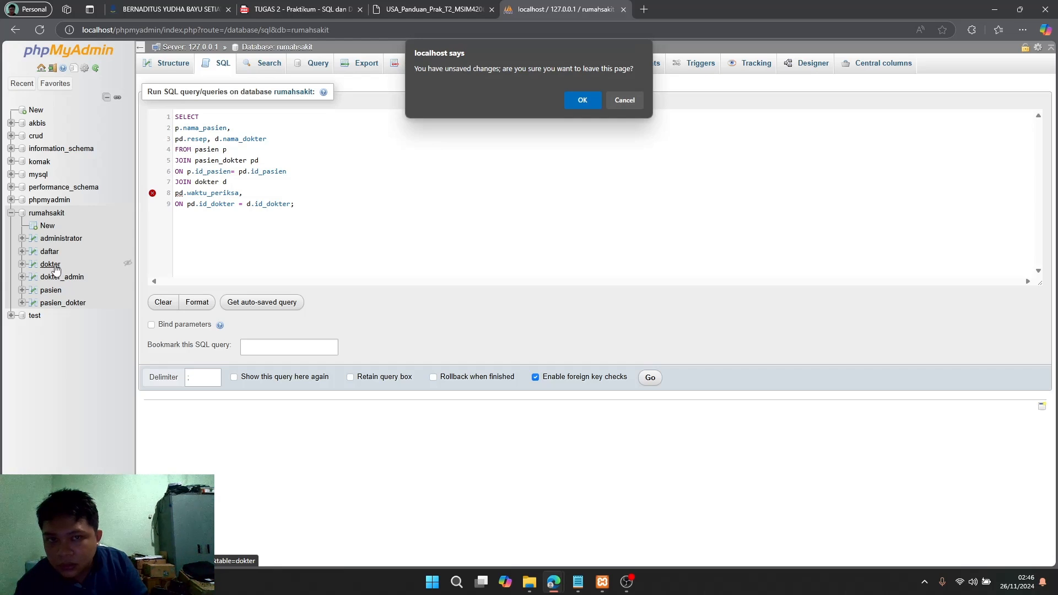
click(582, 100)
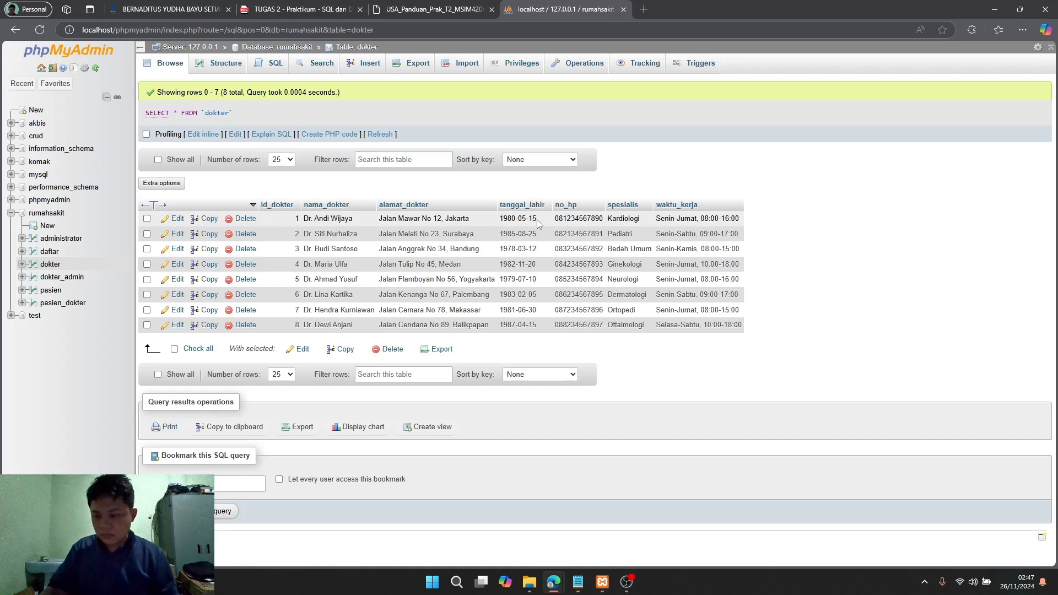
click(435, 9)
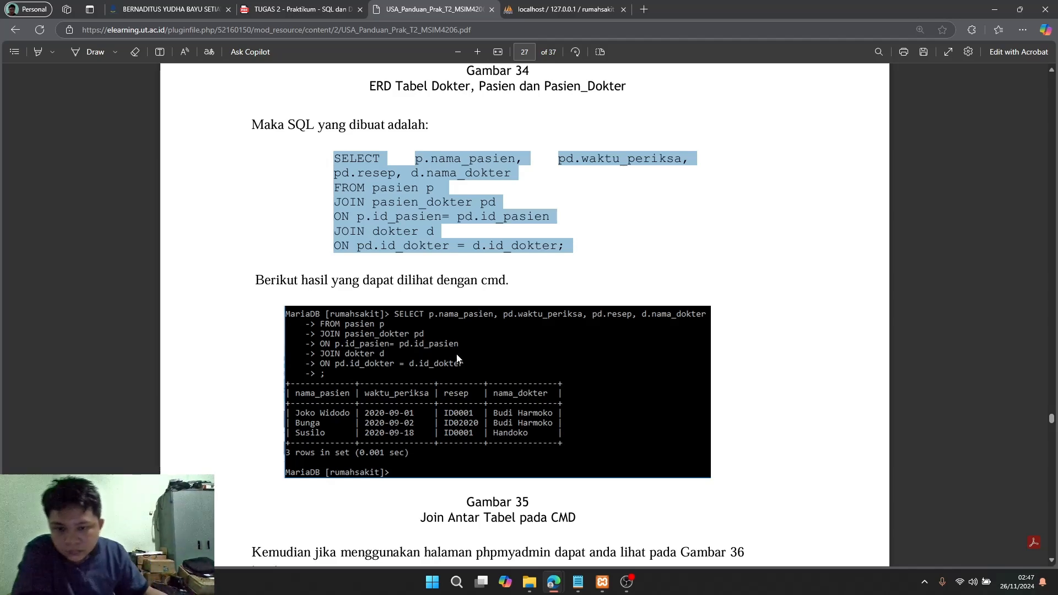
scroll(479, 358, down, 3)
scroll(480, 358, down, 10)
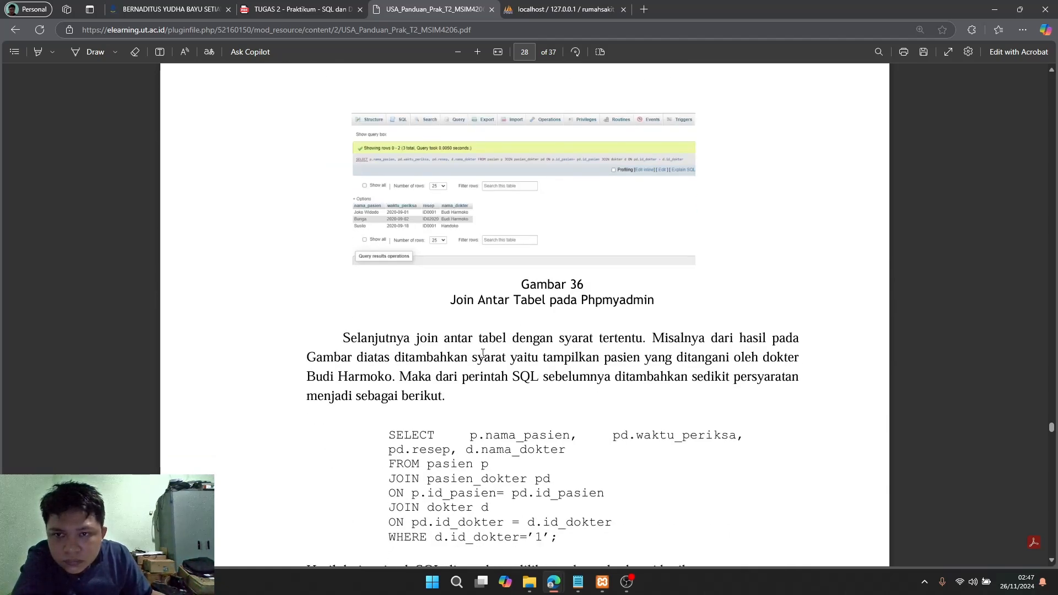
scroll(483, 353, up, 10)
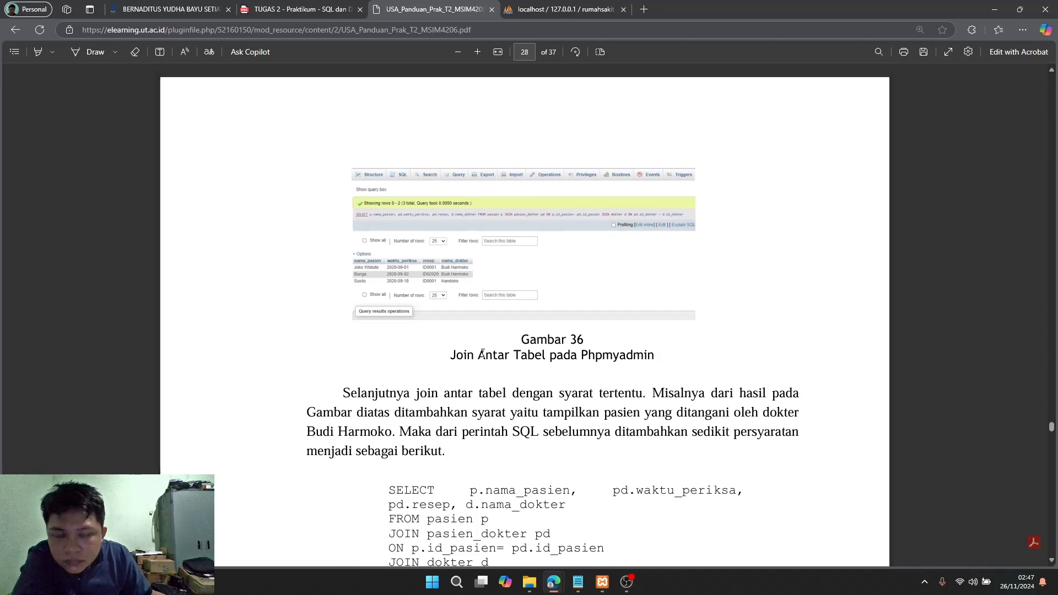
scroll(483, 353, up, 6)
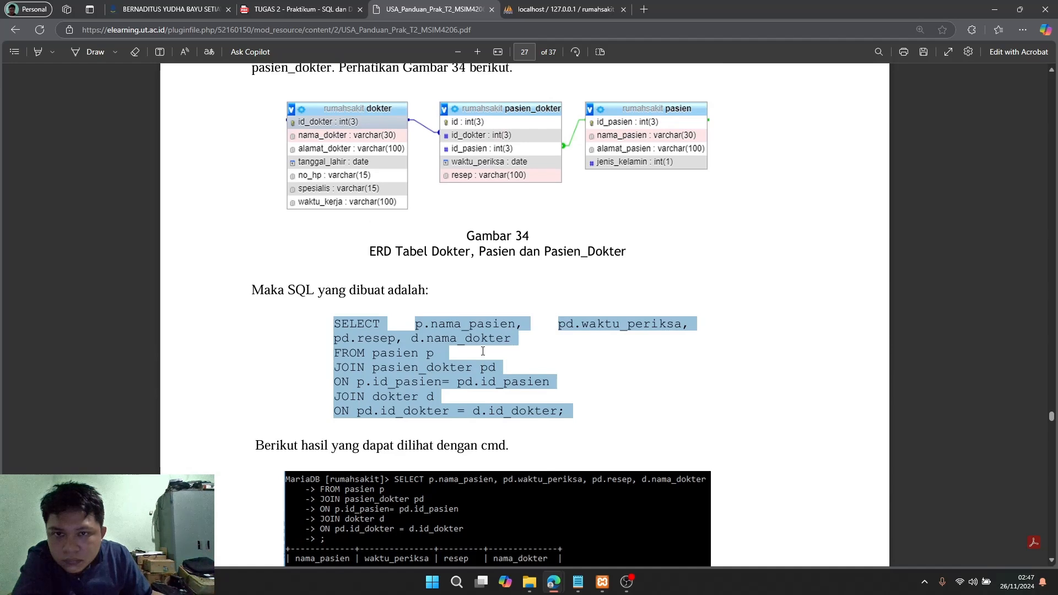
- Review the Gambar 34 ERD on page 27 of the guide and copy the three-table JOIN query below it
scroll(483, 351, up, 2)
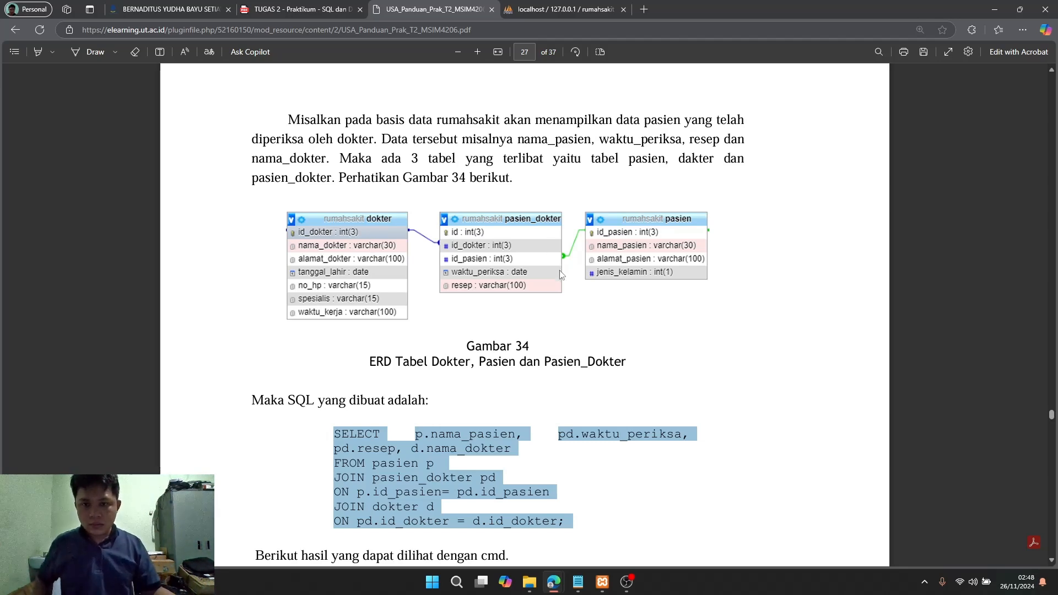
scroll(532, 302, down, 1)
scroll(532, 301, down, 3)
scroll(532, 301, down, 3)
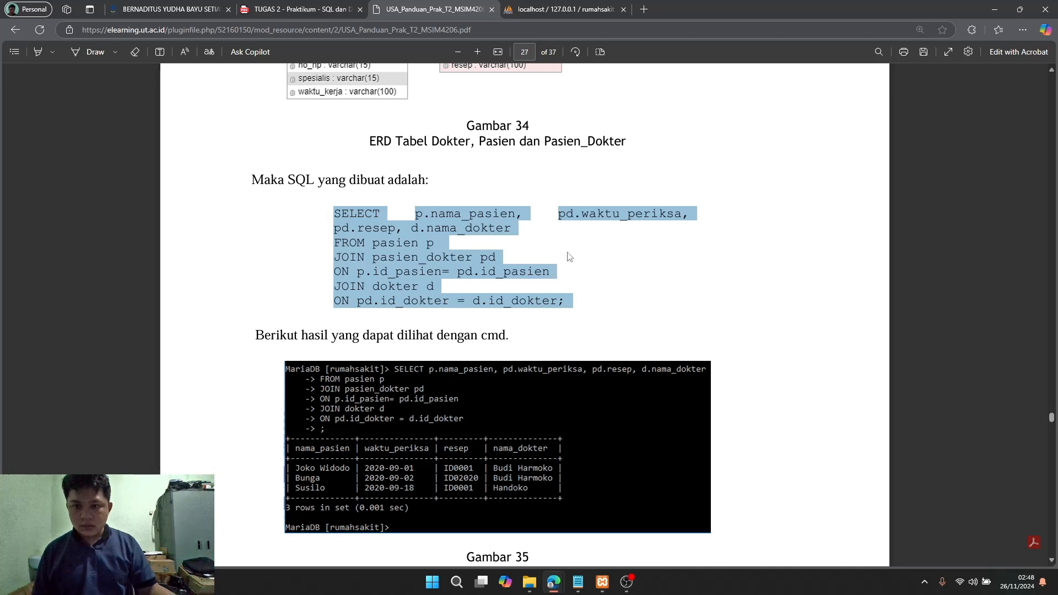
click(473, 239)
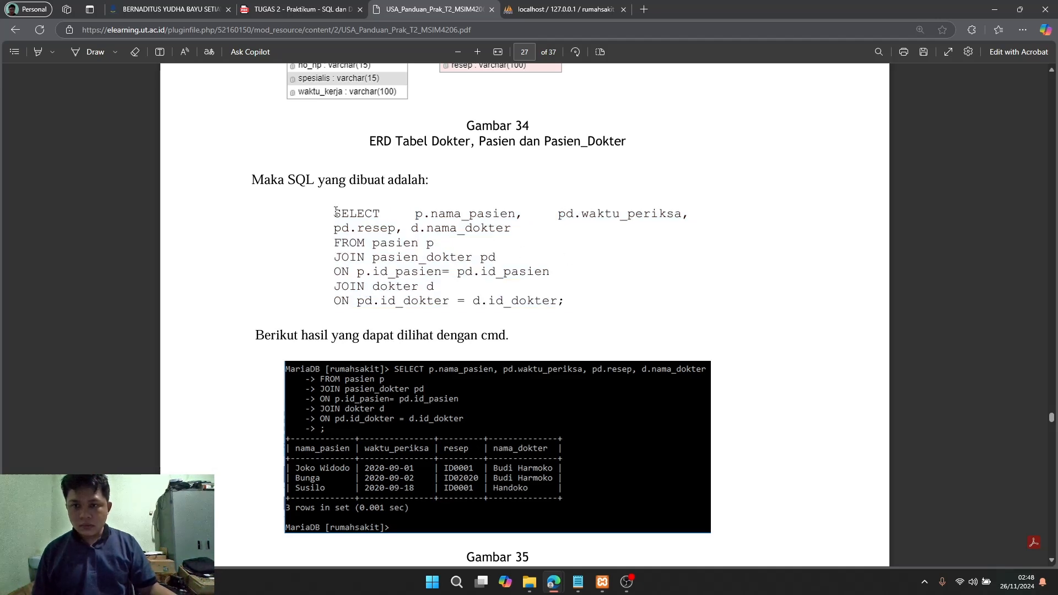
drag(335, 210, 569, 300)
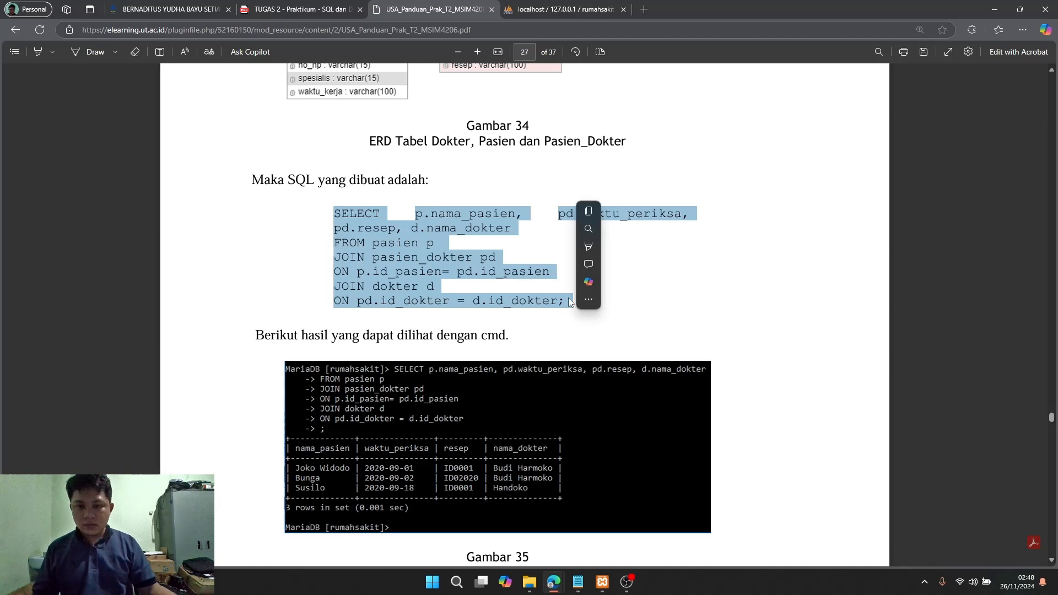
key(ctrl+c)
- Switch to phpMyAdmin and paste the copied JOIN query into the rumahsakit database's SQL editor
key(ctrl+Tab)
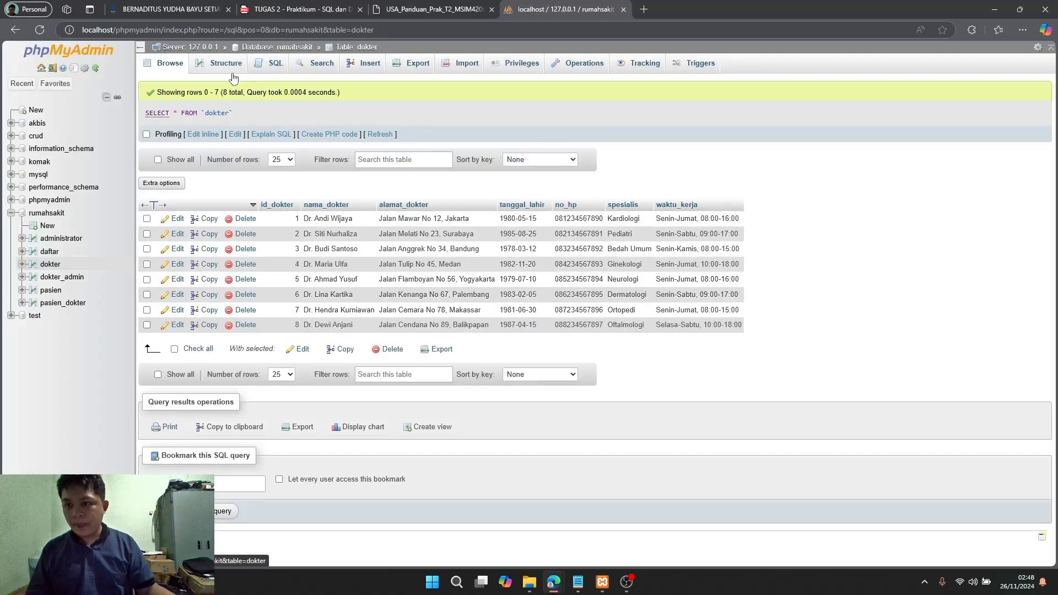
click(47, 214)
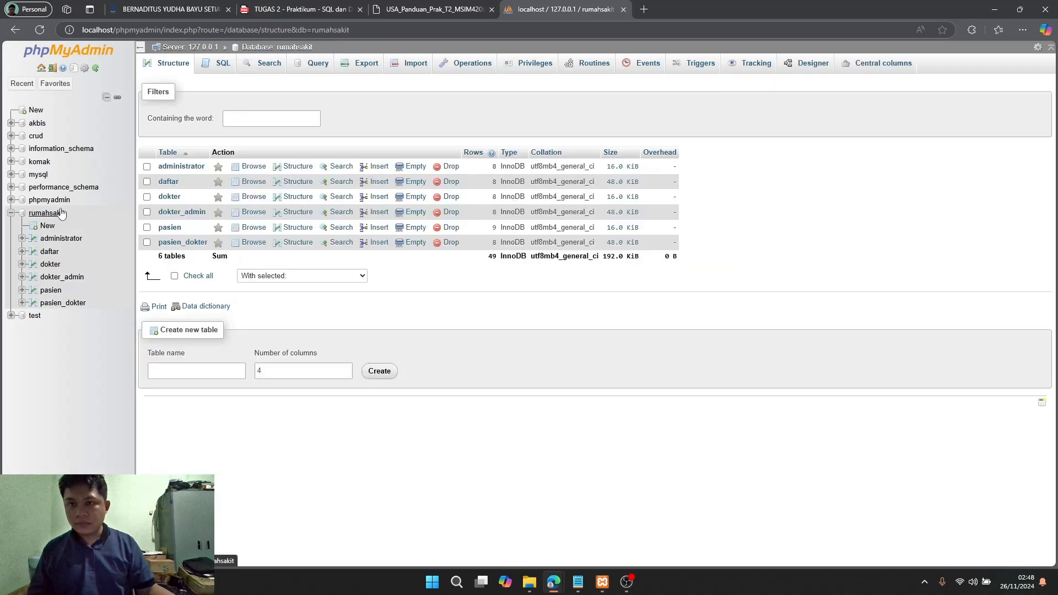
click(223, 64)
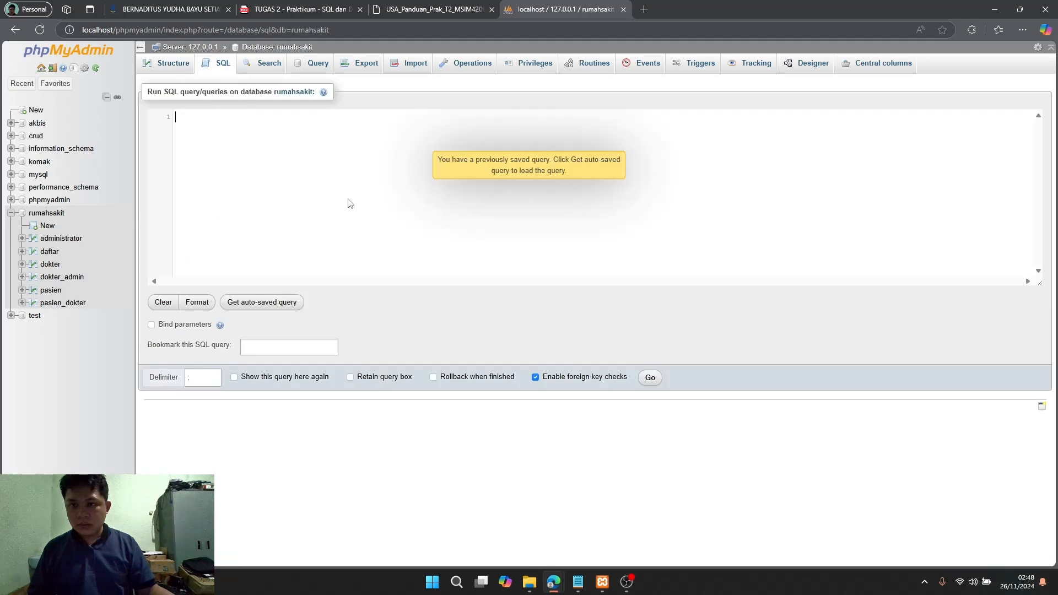
key(ctrl+v)
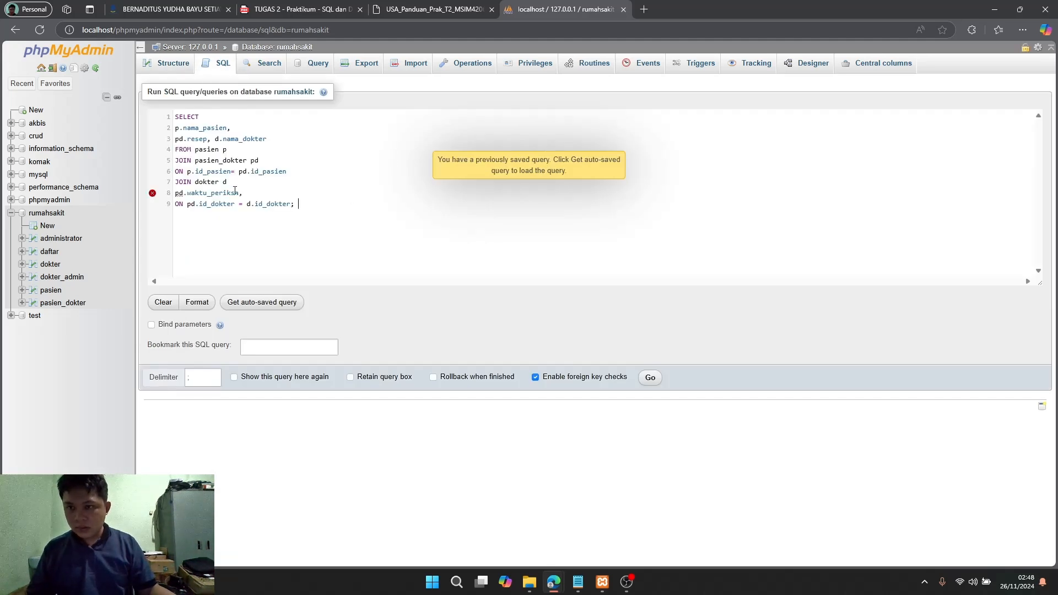
- Move the misplaced pd.waktu_periksa, from line 8 to follow p.nama_pasien, on line 2, as in the guide's SELECT list
drag(246, 194, 176, 194)
key(ctrl+c)
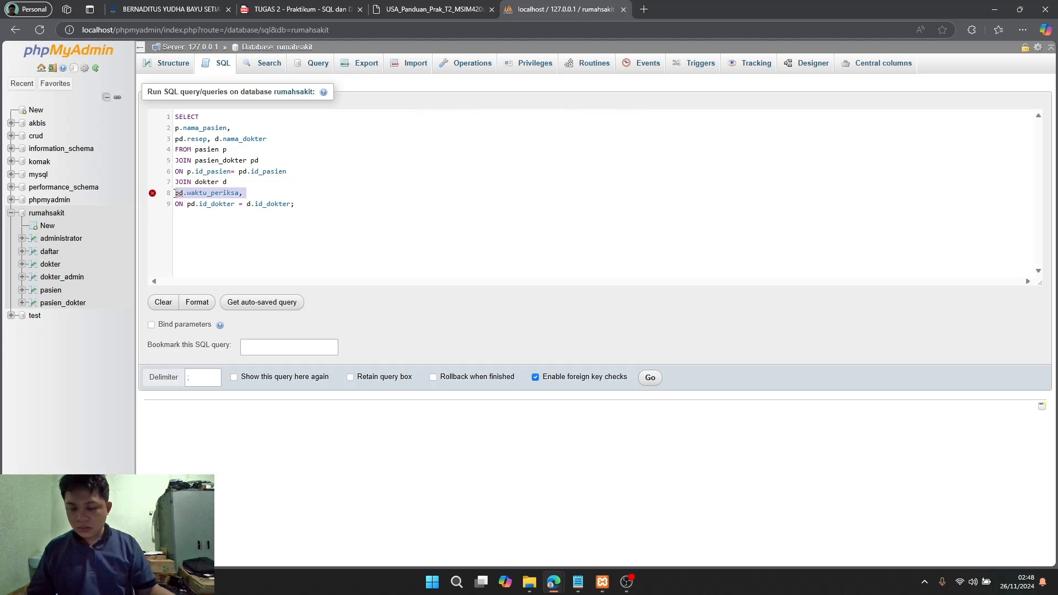
key(Delete)
key(Delete)
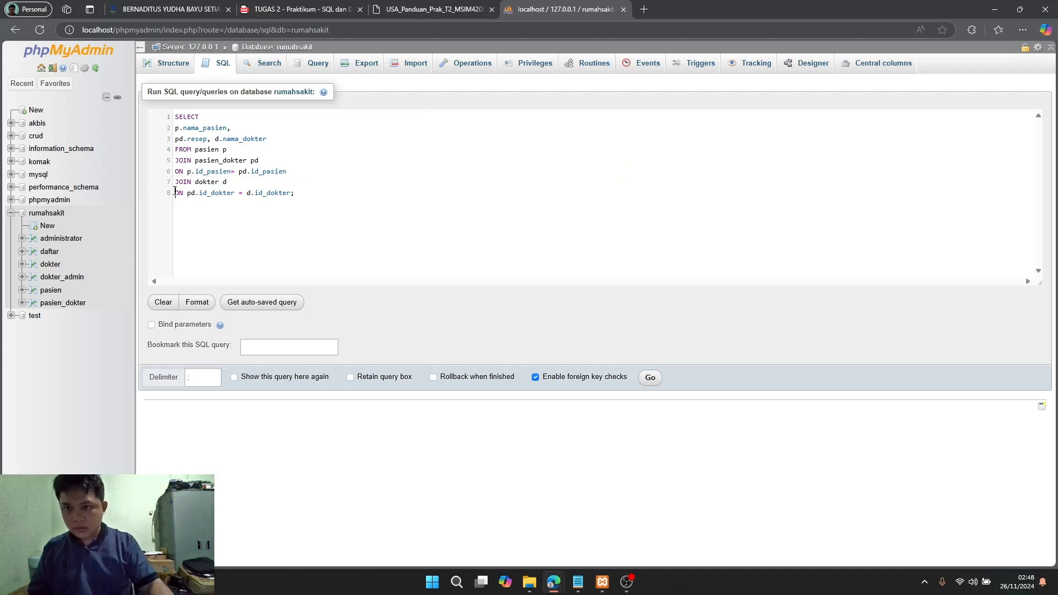
key(ctrl+shift+Tab)
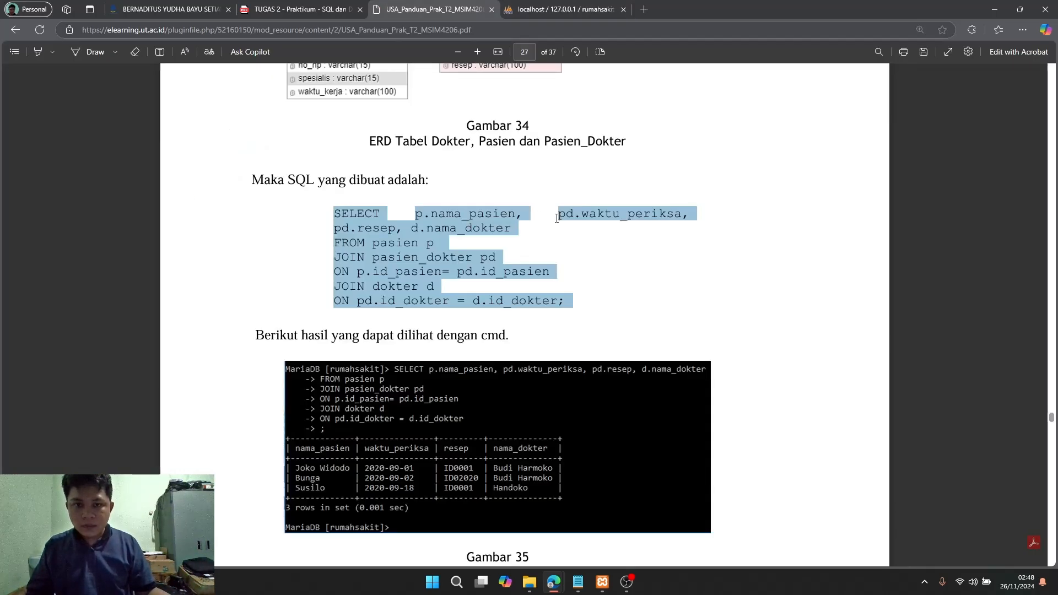
key(ctrl+Tab)
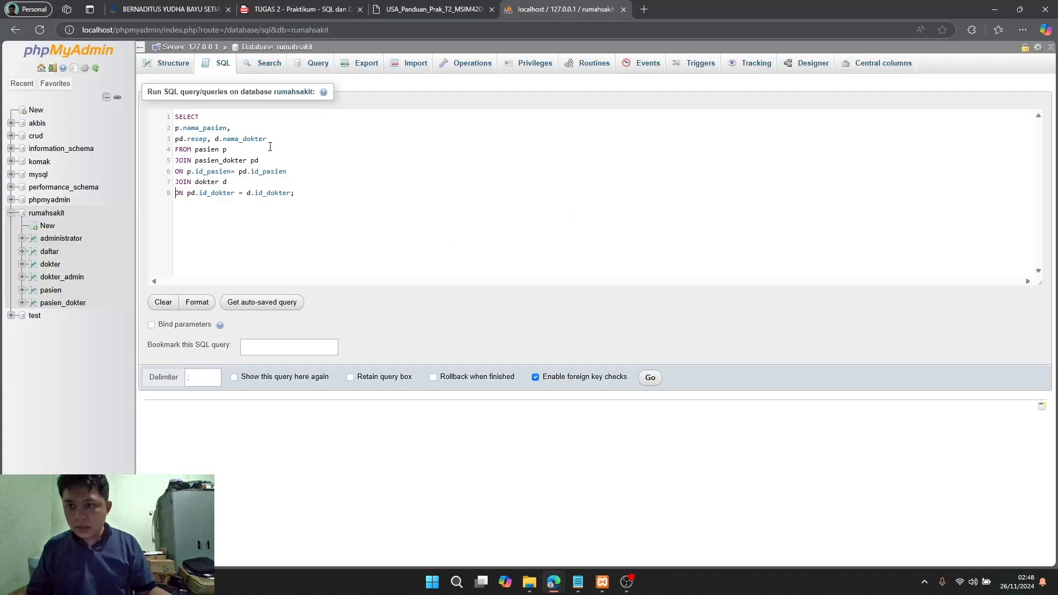
key(ctrl+v)
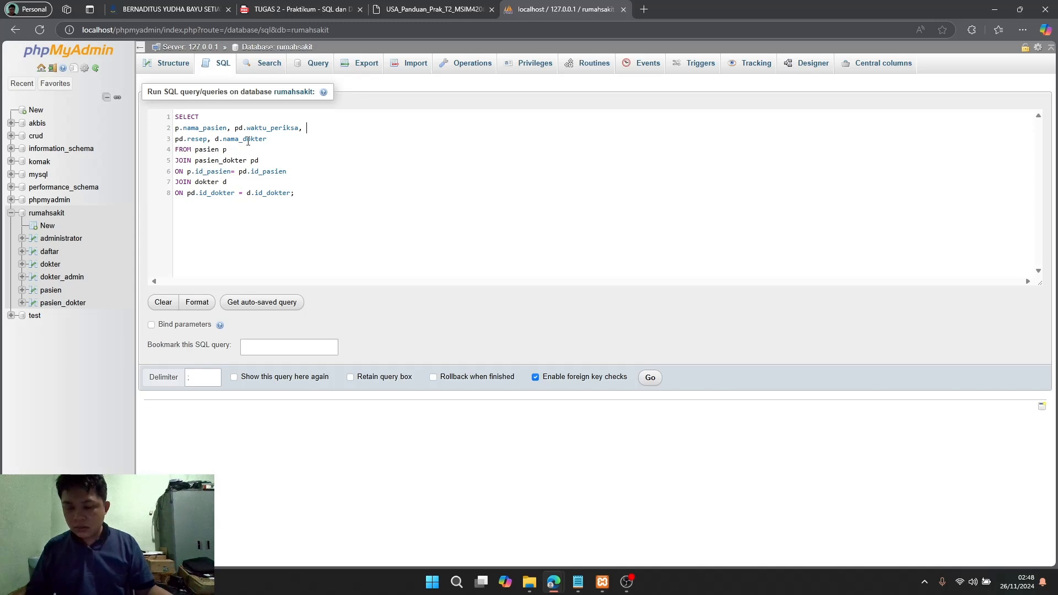
- Compare the corrected JOIN query with the guide's version and run it on the rumahsakit database
key(ctrl+shift+Tab)
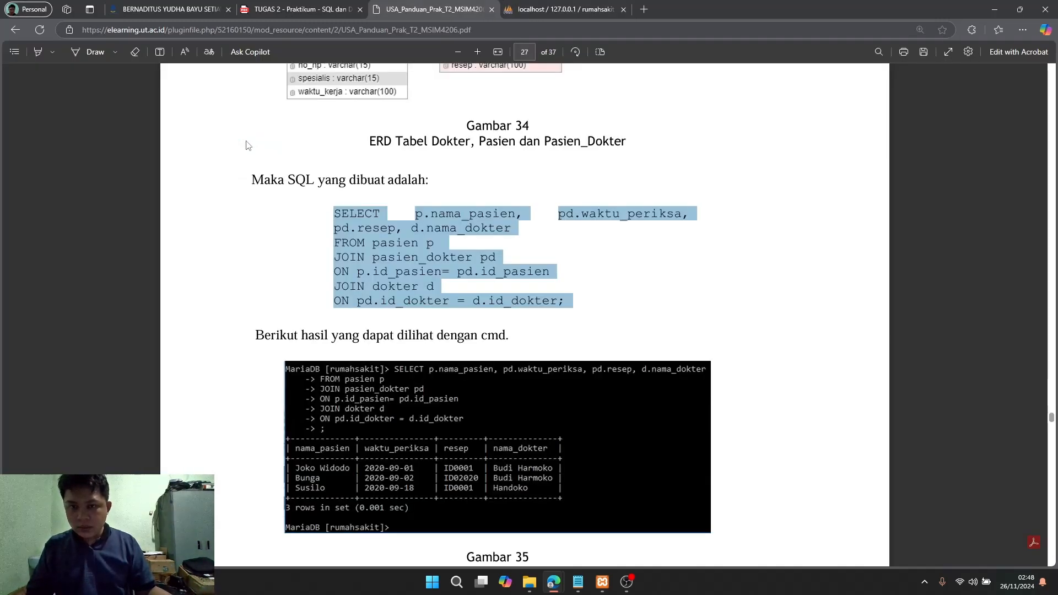
key(ctrl+Tab)
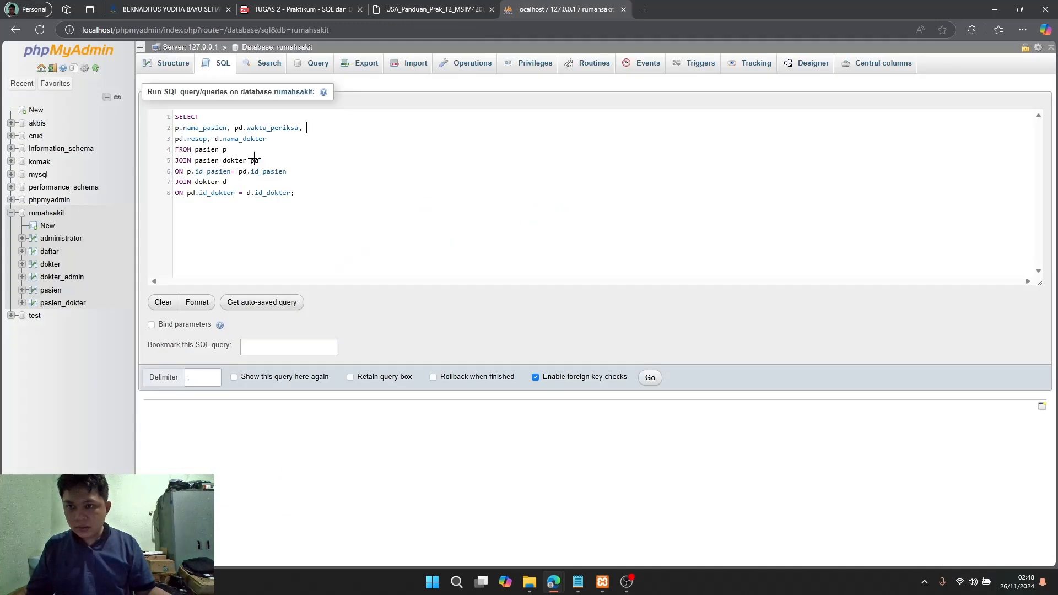
key(ctrl+shift+Tab)
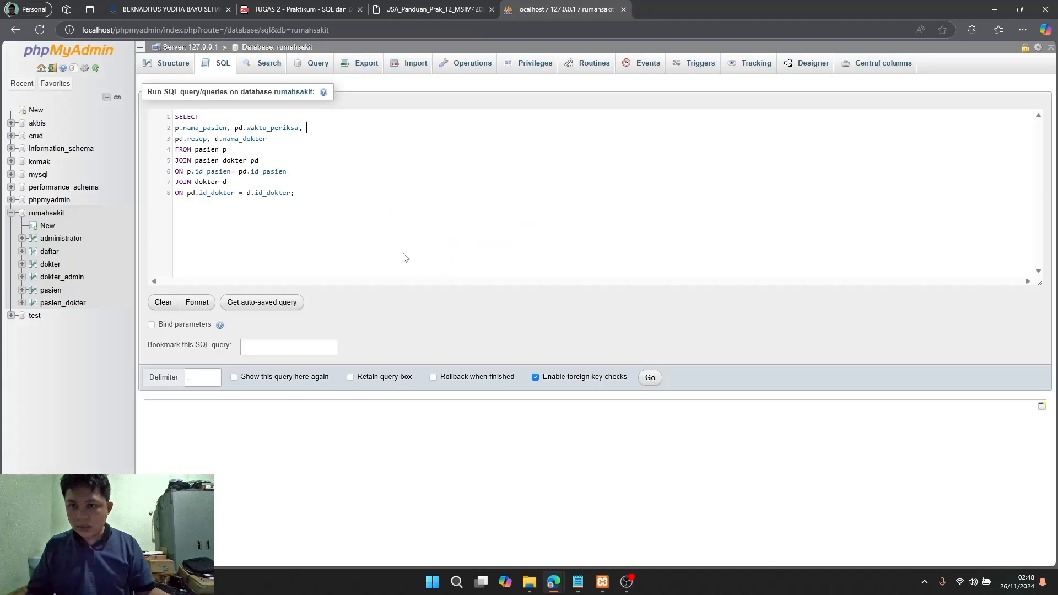
key(ctrl+Tab)
click(648, 380)
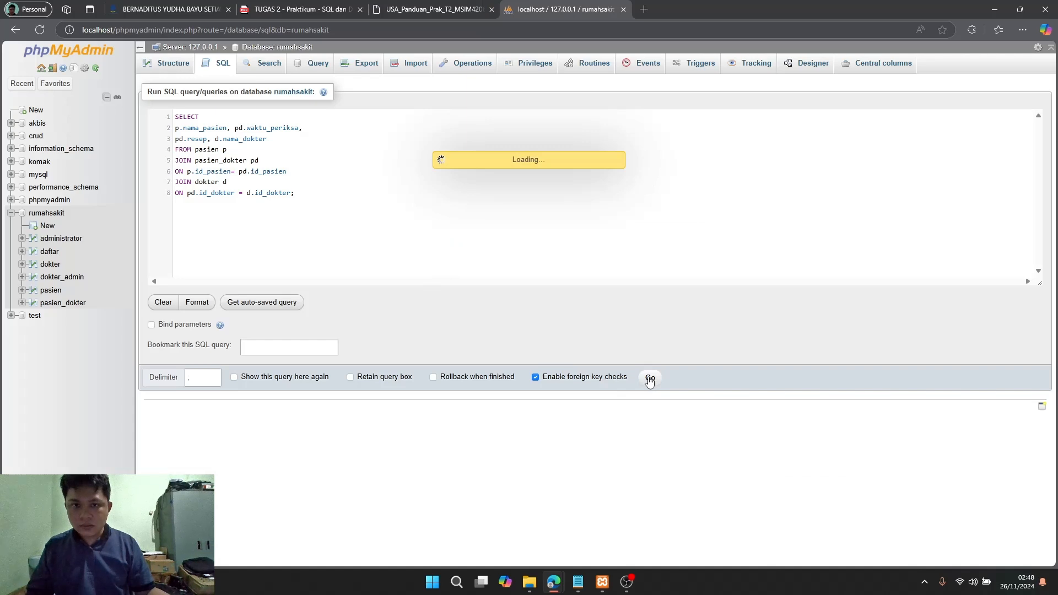
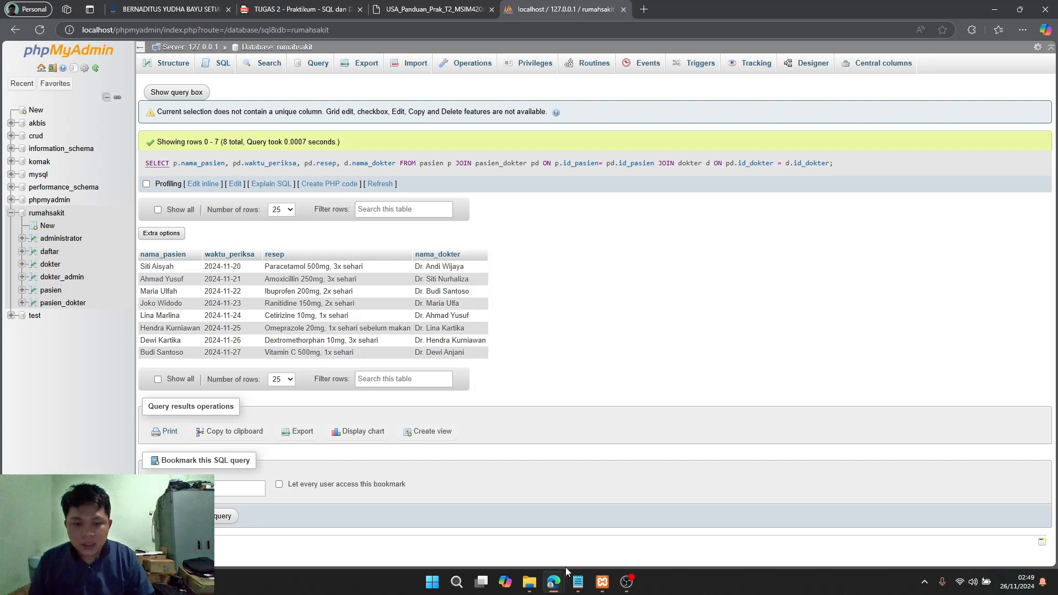
click(579, 585)
click(579, 585)
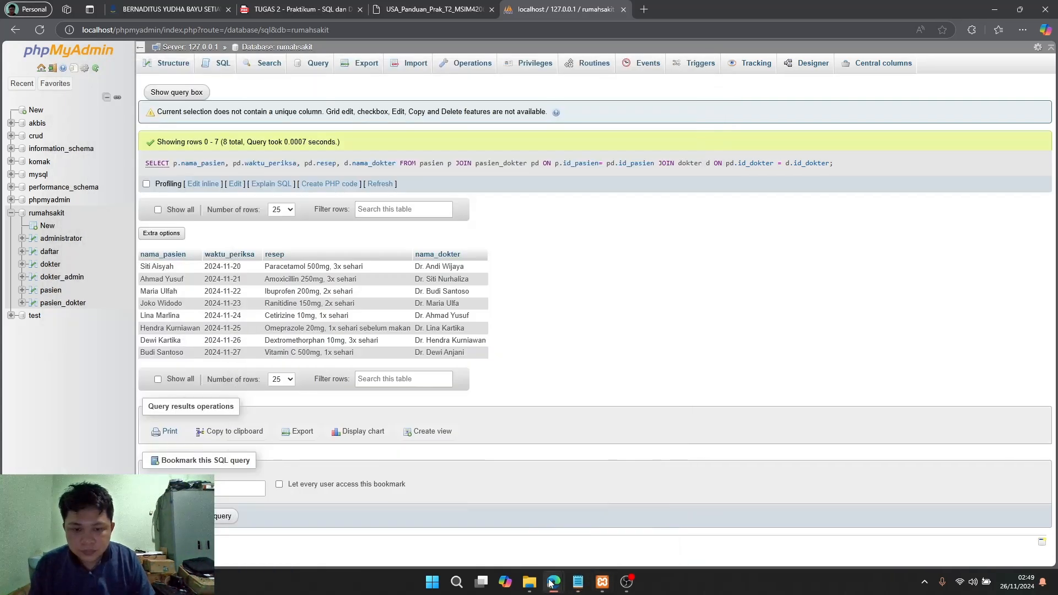
mouse_move(549, 583)
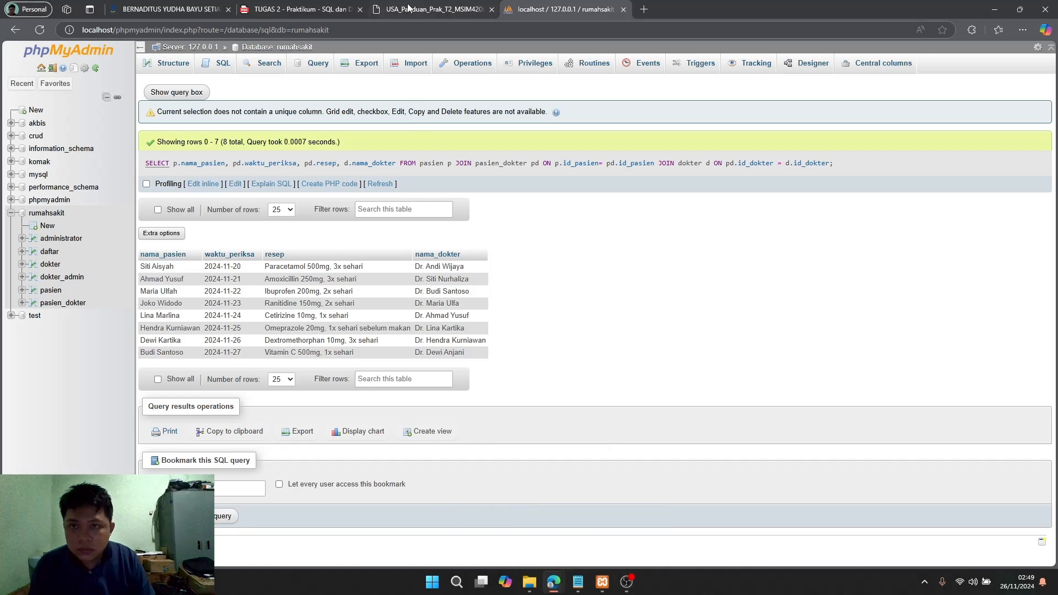
- Find the guide's conditional JOIN query with WHERE d.id_dokter='1' on page 28 and copy it
click(404, 11)
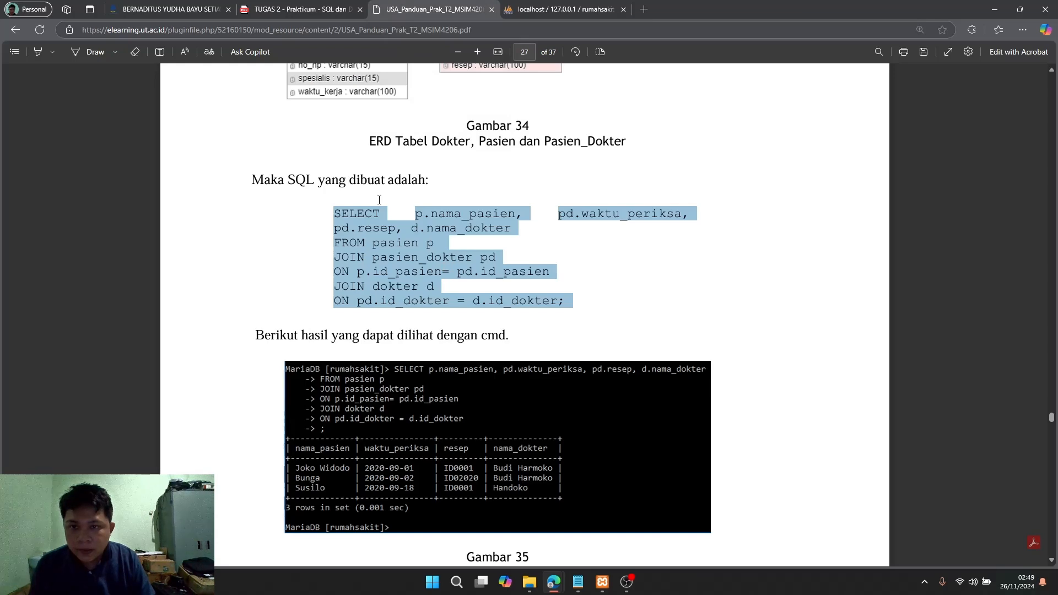
scroll(395, 216, down, 2)
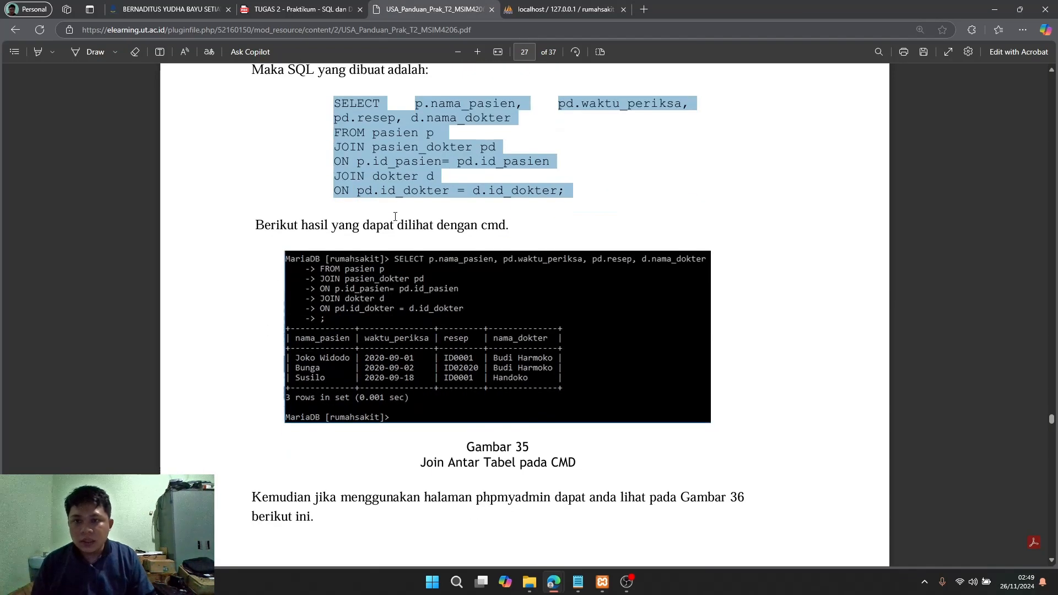
scroll(395, 216, up, 8)
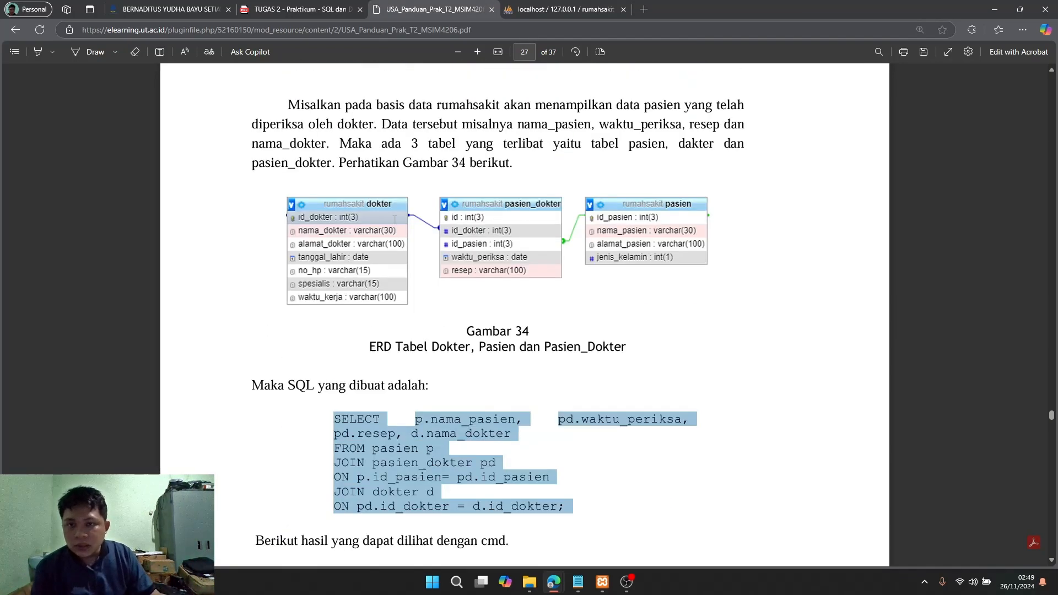
scroll(395, 221, up, 5)
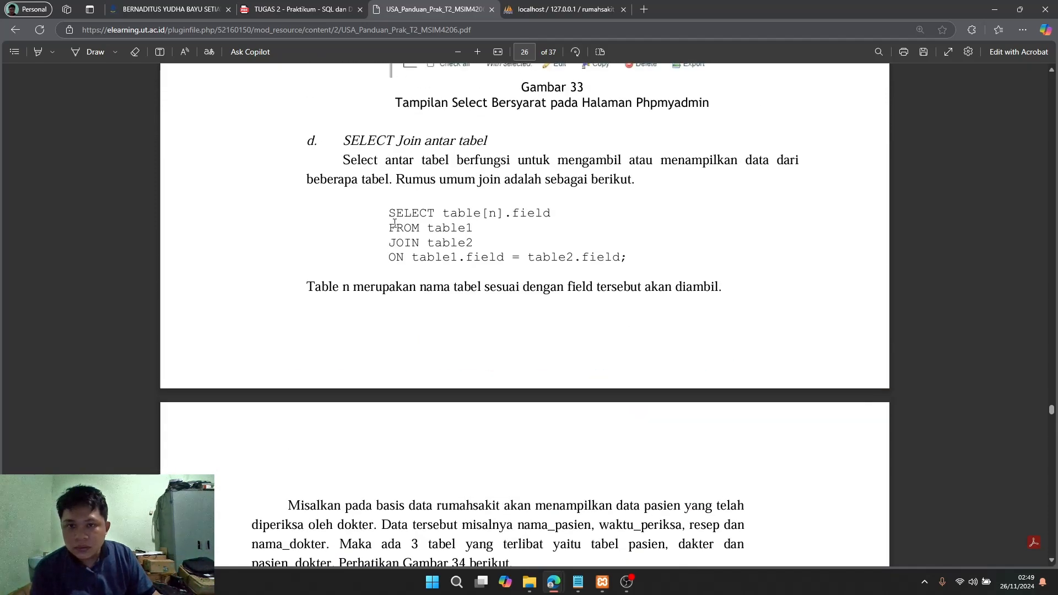
scroll(395, 222, down, 19)
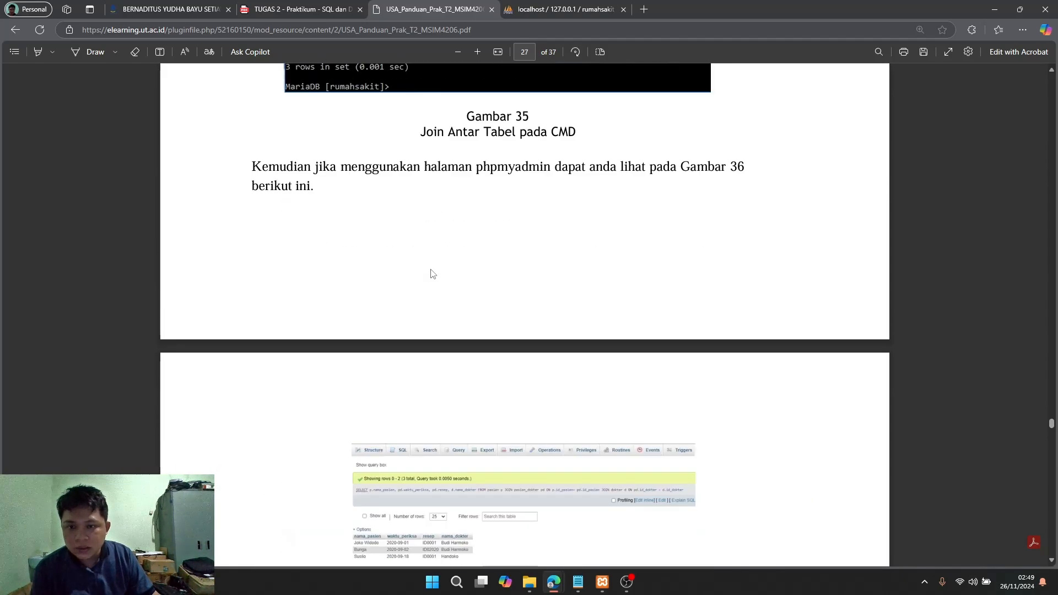
scroll(432, 274, down, 12)
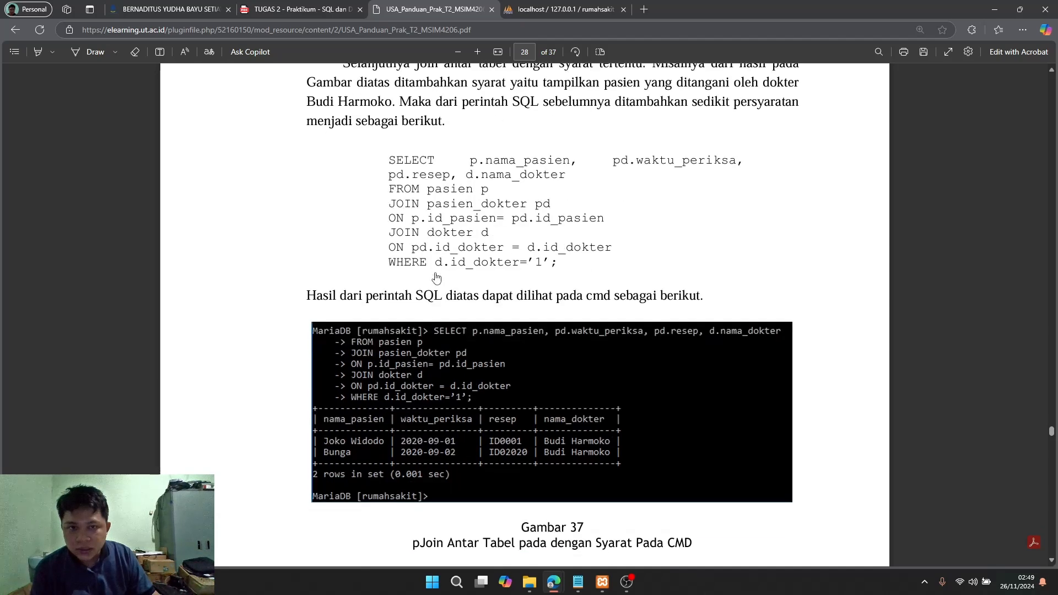
scroll(437, 277, up, 3)
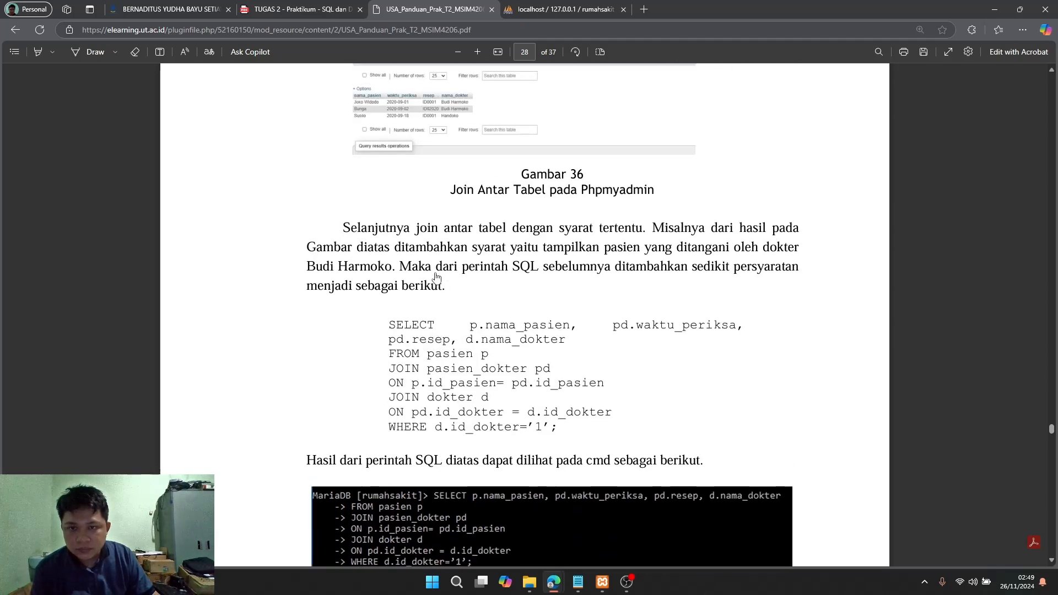
scroll(435, 278, down, 3)
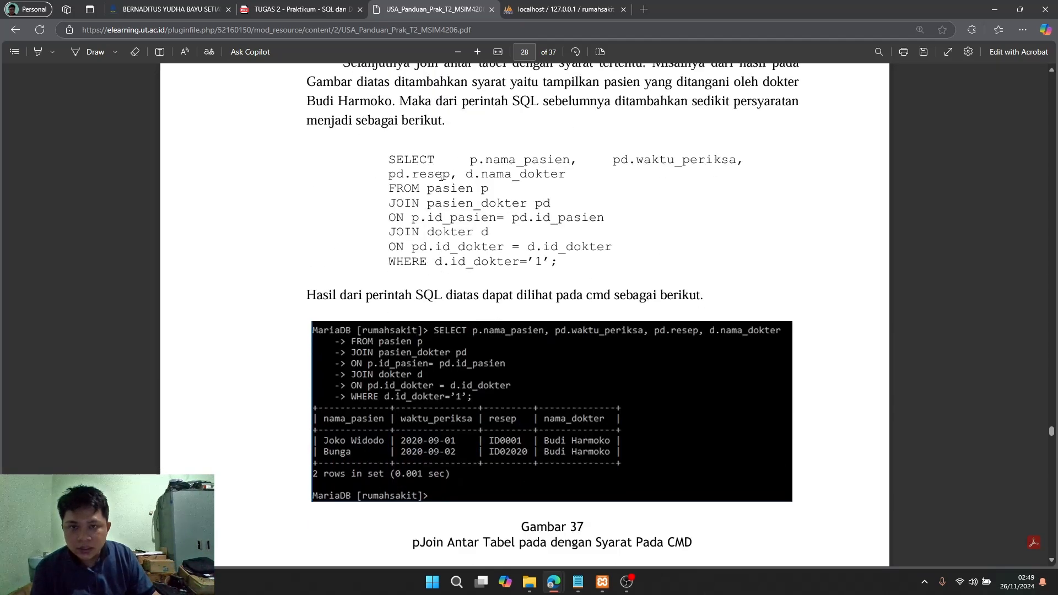
drag(391, 159, 573, 260)
key(ctrl+c)
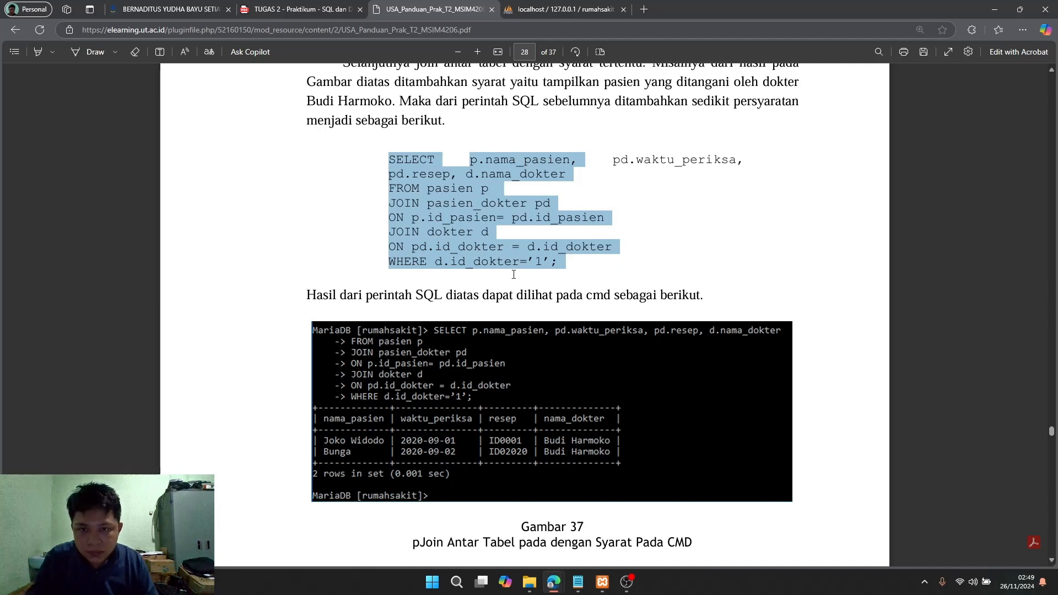
- Copy the executed JOIN query from the phpMyAdmin result page and paste it into the rumahsakit database's SQL editor
key(ctrl+Tab)
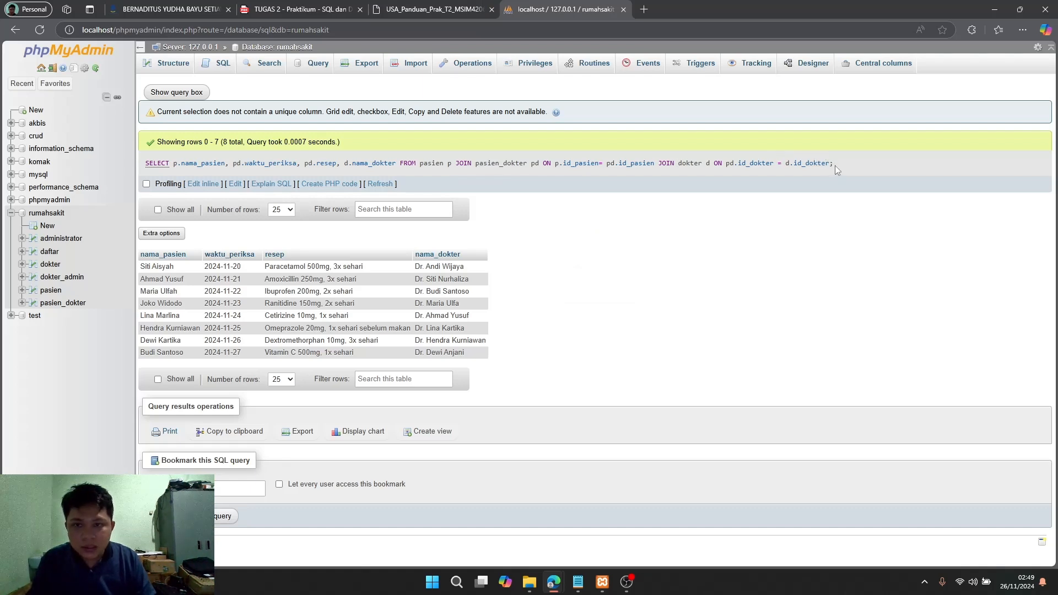
drag(834, 163, 139, 177)
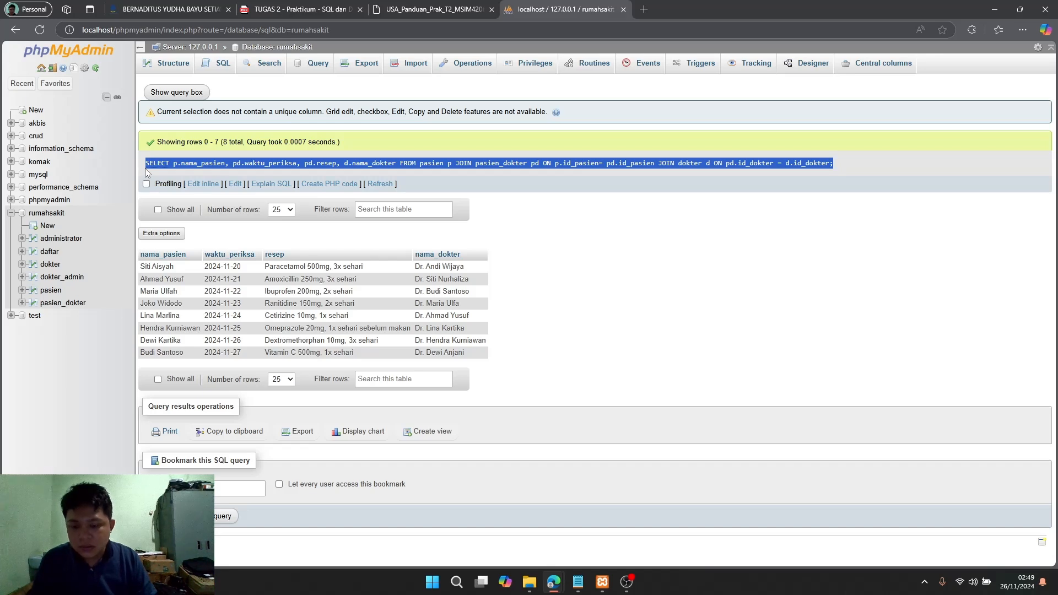
click(222, 66)
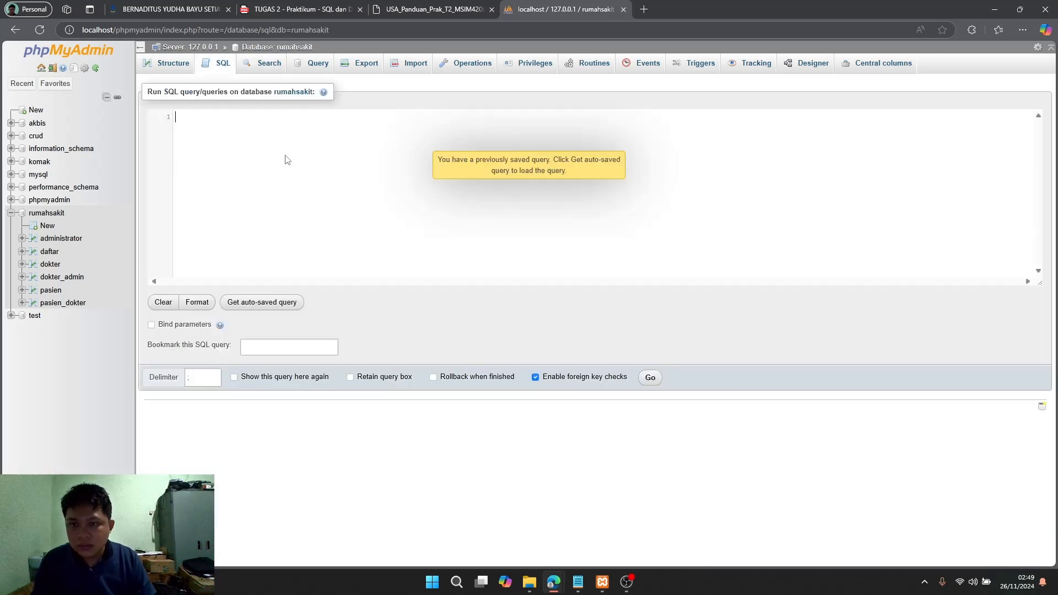
key(ctrl+v)
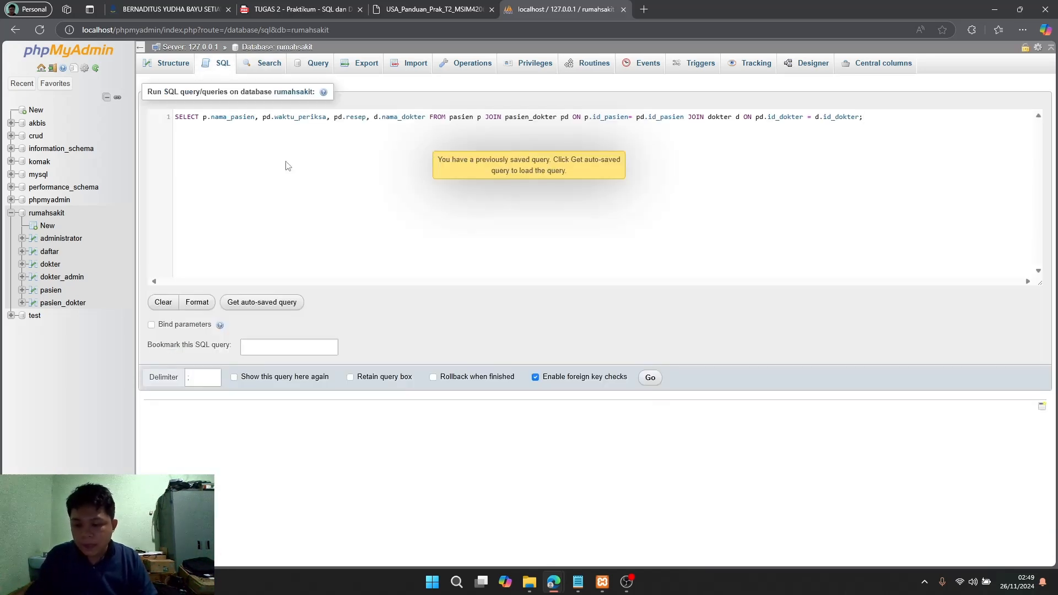
key(ctrl+shift+Tab)
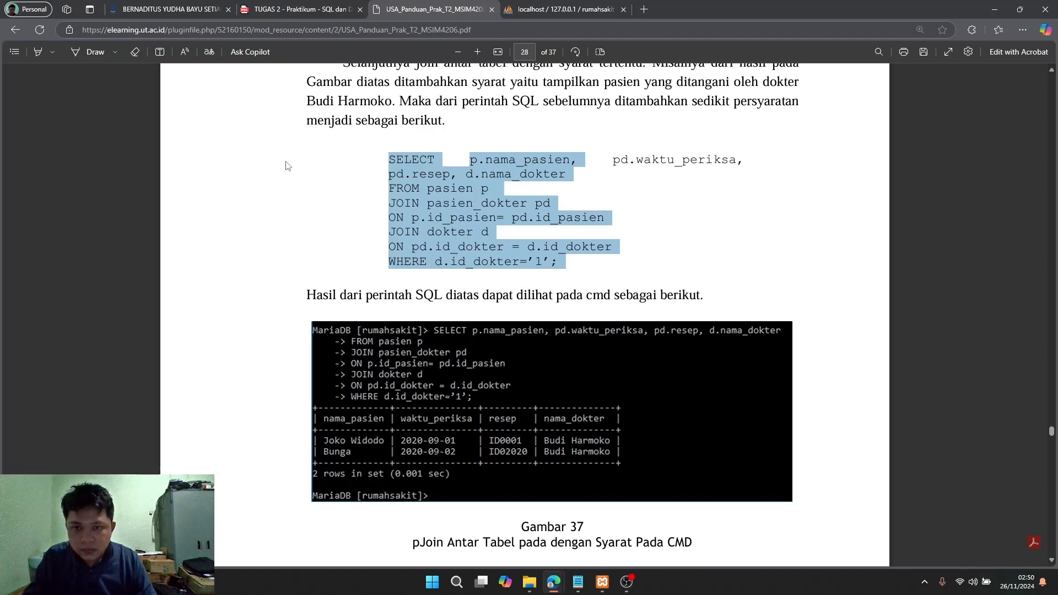
click(436, 266)
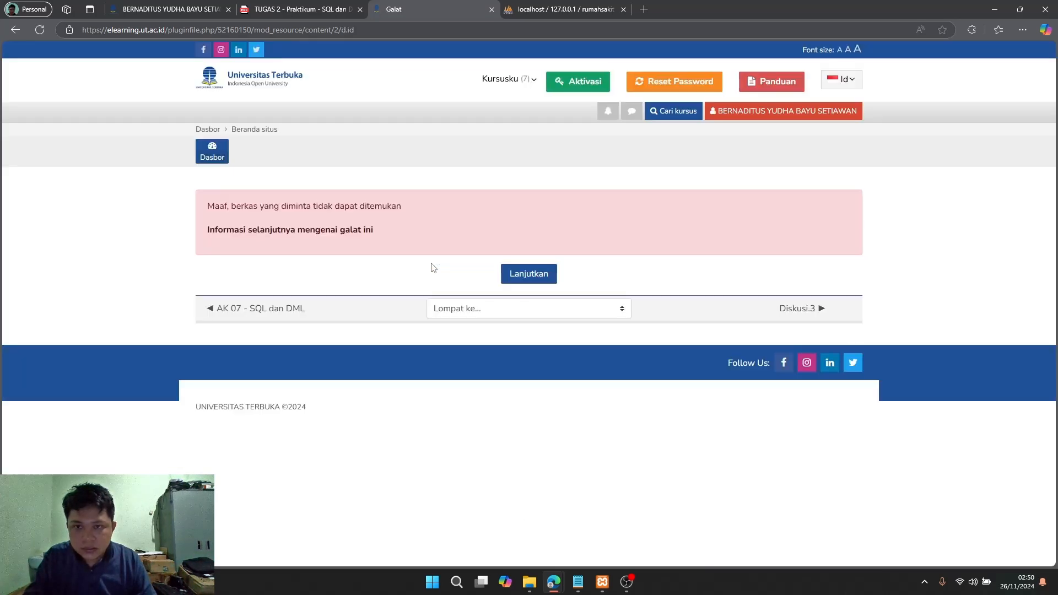
click(16, 30)
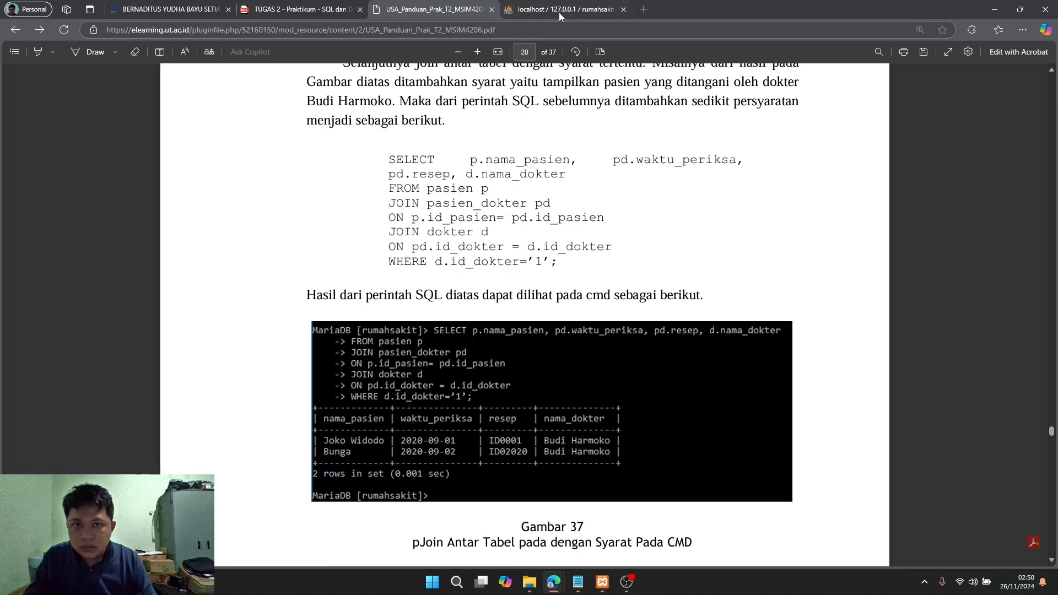
click(558, 10)
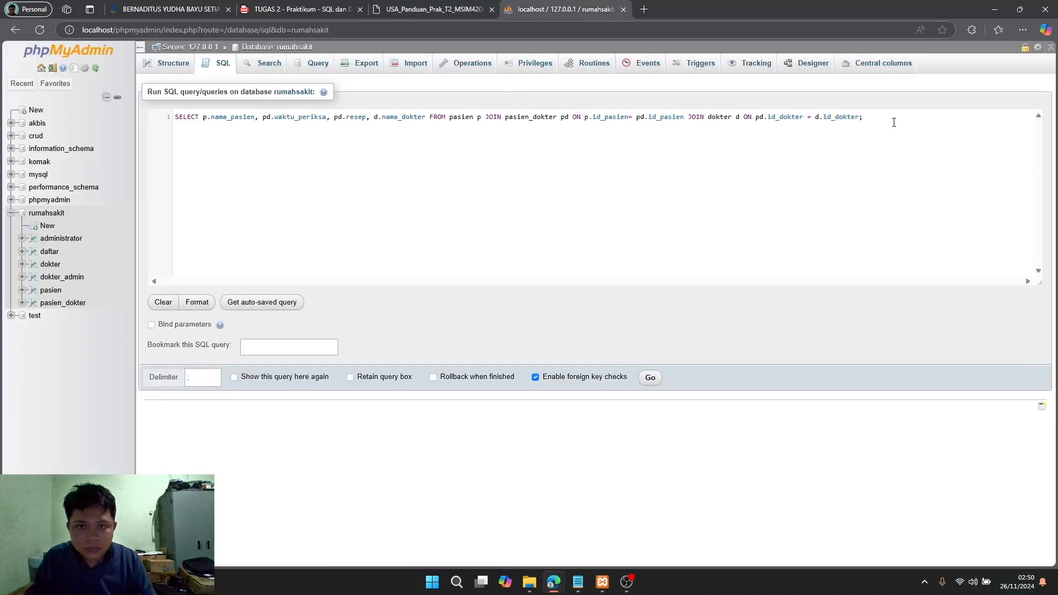
key(ctrl+a)
key(ctrl+c)
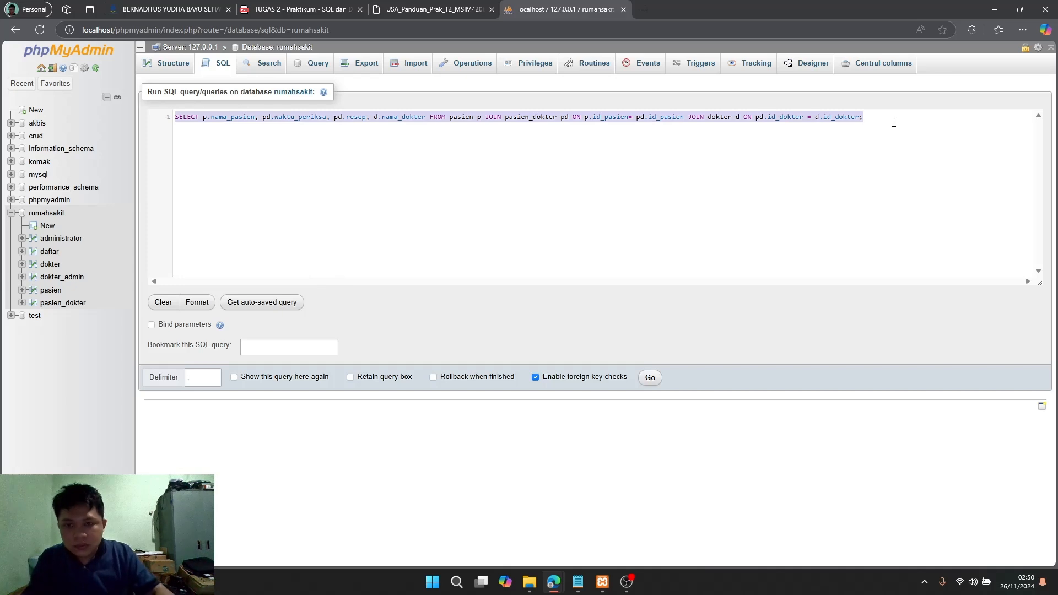
key(BackSpace)
key(ctrl+v)
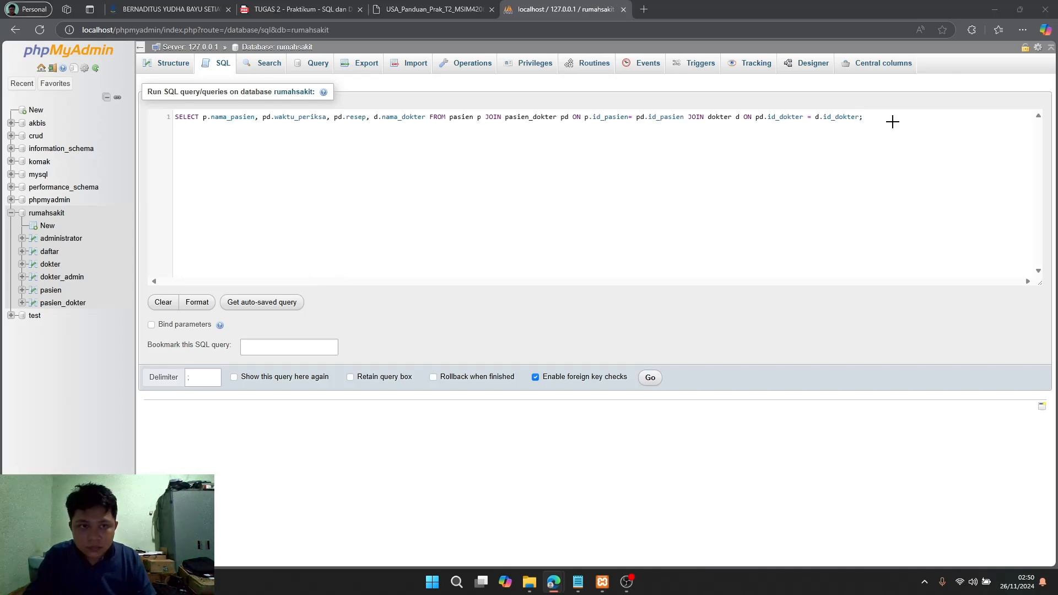
- Append the guide's condition WHERE d.id_dokter= with the value 1 to the JOIN query, before the semicolon, and run it
key(ctrl+shift+Tab)
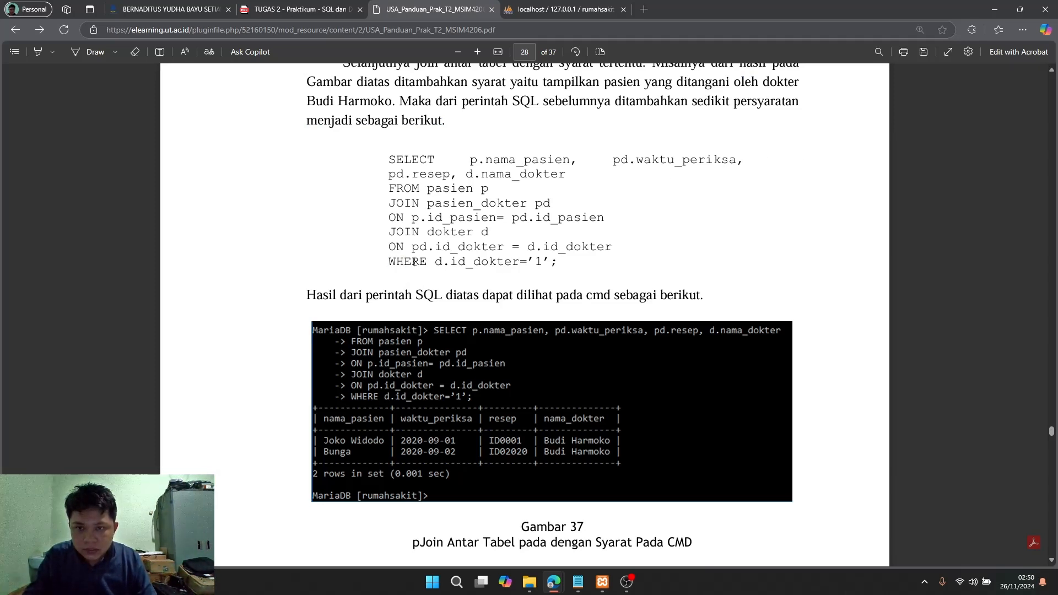
drag(389, 262, 533, 264)
key(ctrl+c)
key(ctrl+Tab)
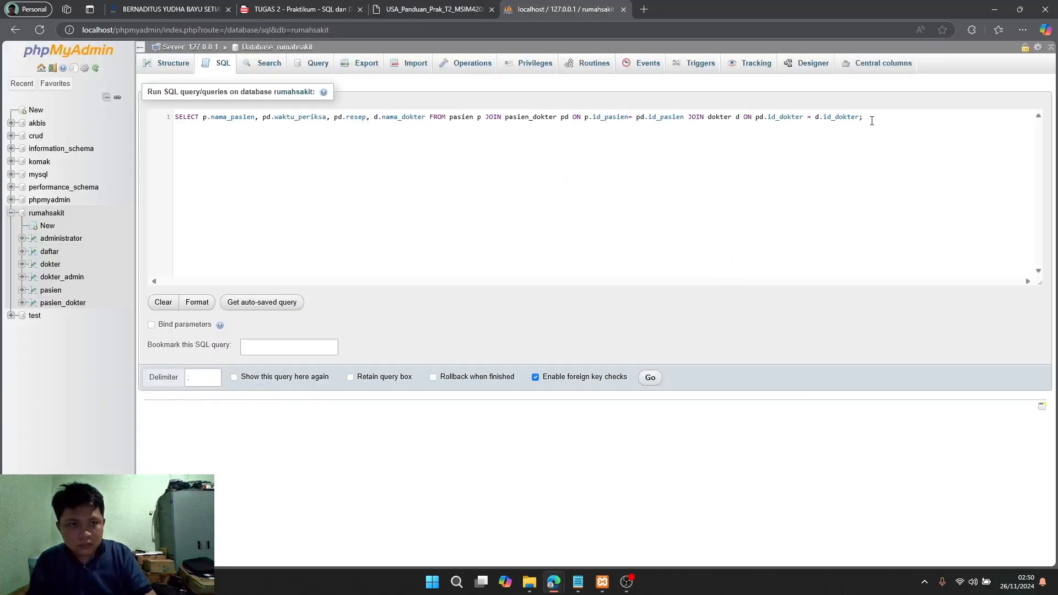
key(ctrl+v)
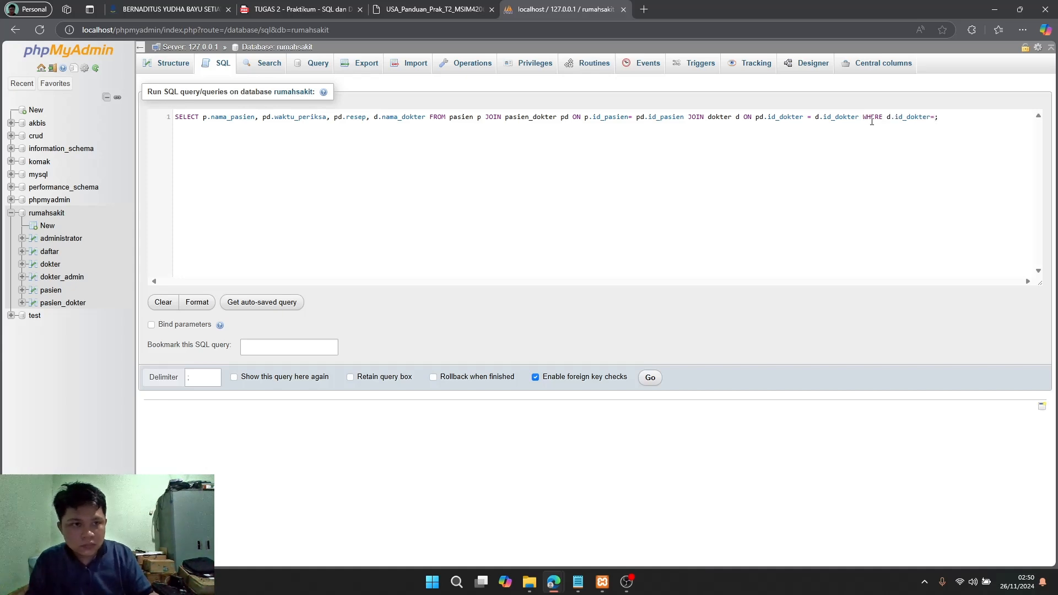
text(1)
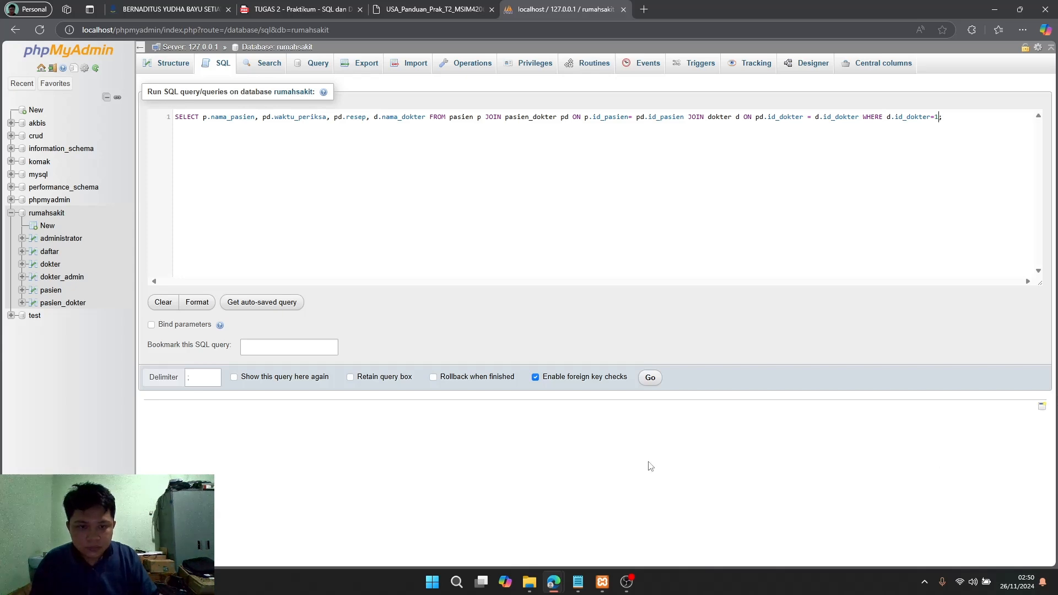
click(651, 378)
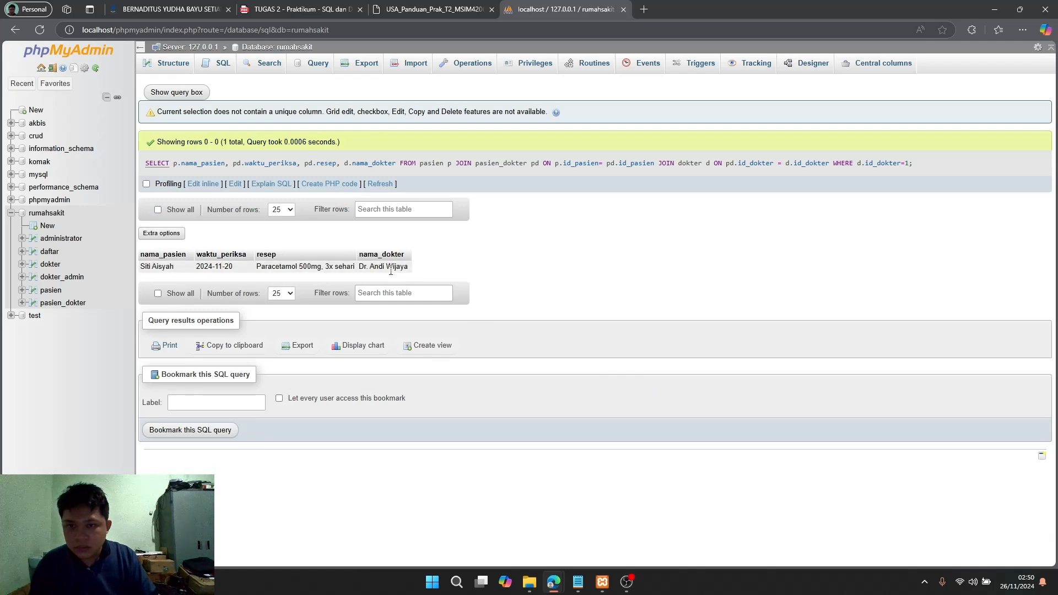
- Copy the executed conditional JOIN query from the result page and paste it into the rumahsakit database's empty SQL editor
drag(943, 163, 144, 167)
key(ctrl+c)
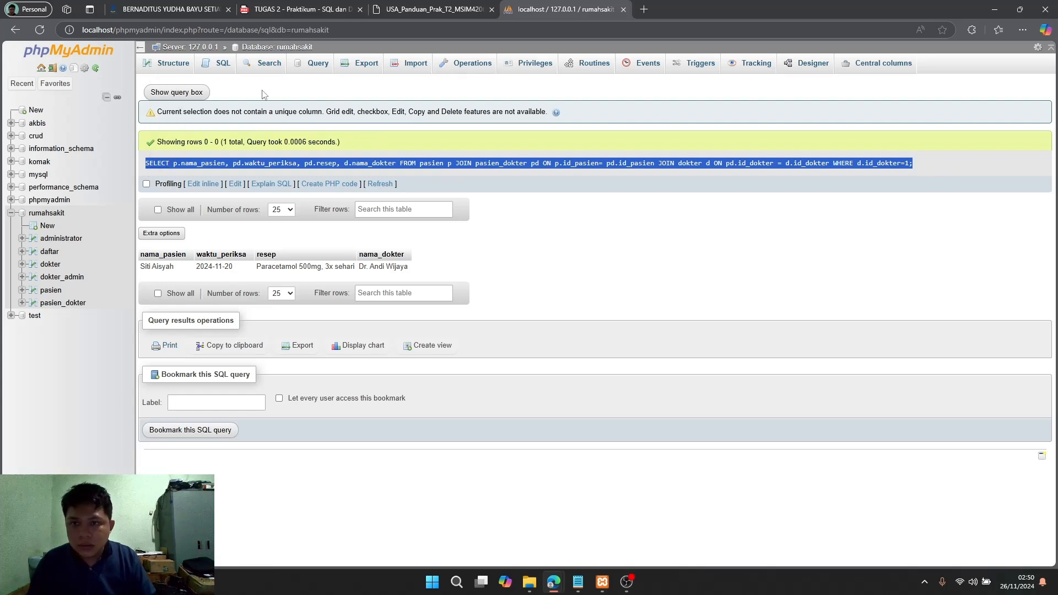
click(222, 65)
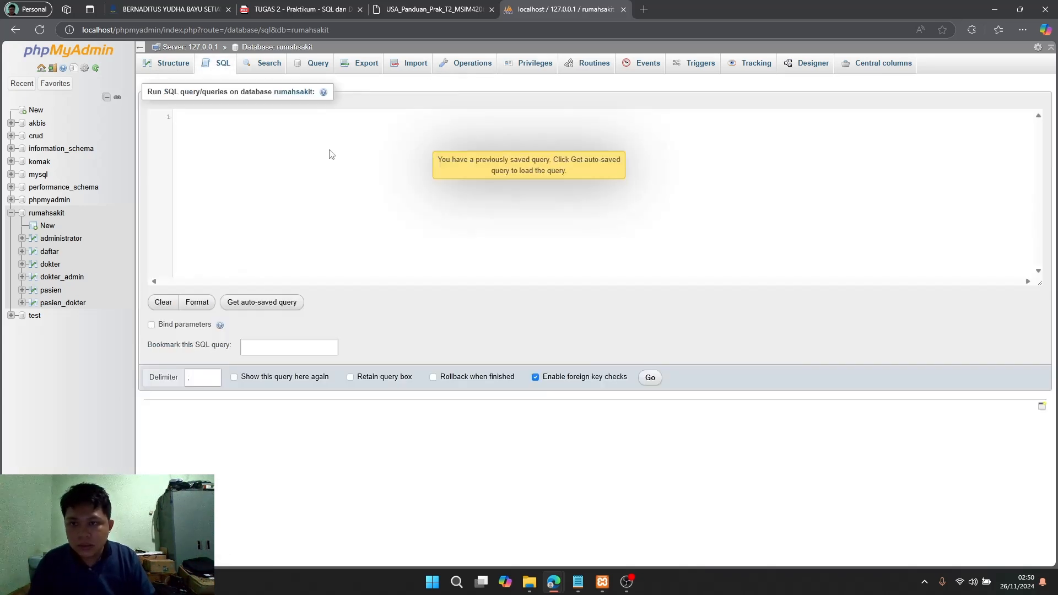
key(ctrl+v)
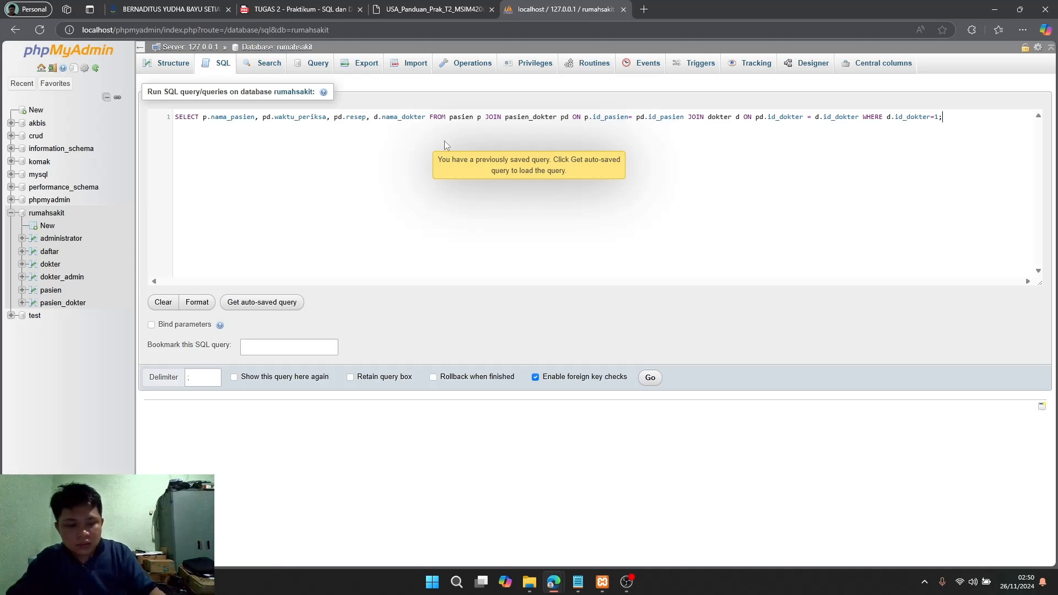
- Change the pasted query's condition to WHERE d.id_dokter=2; and run it
key(BackSpace)
key(BackSpace)
text(2)
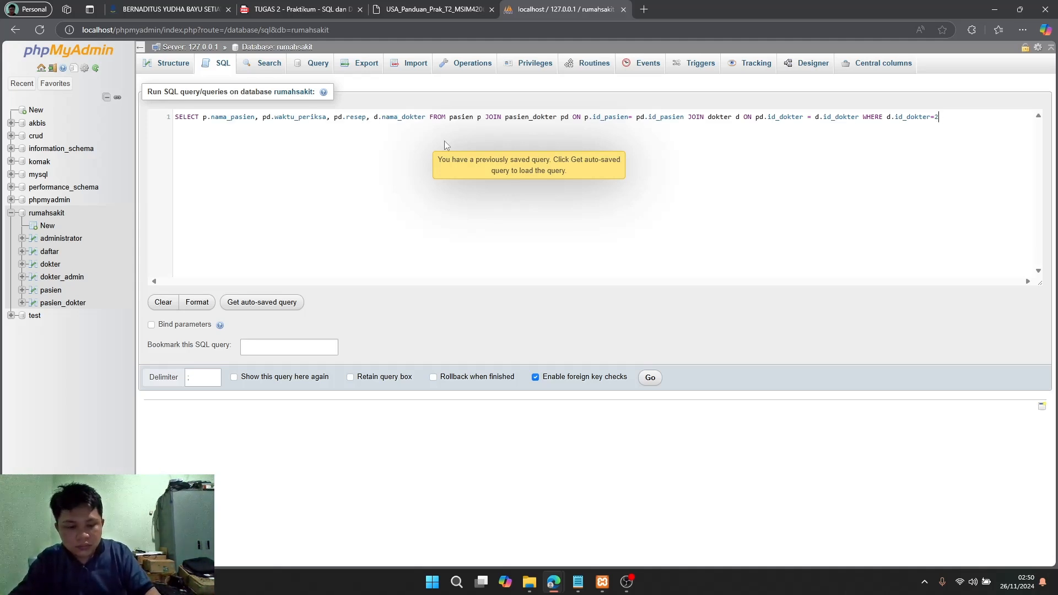
text(;)
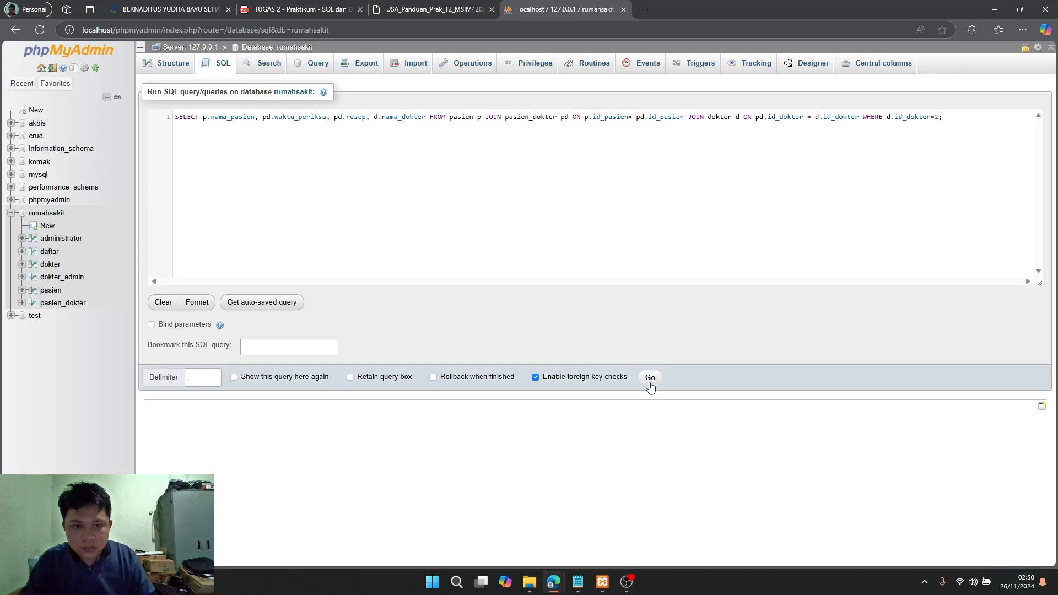
click(650, 385)
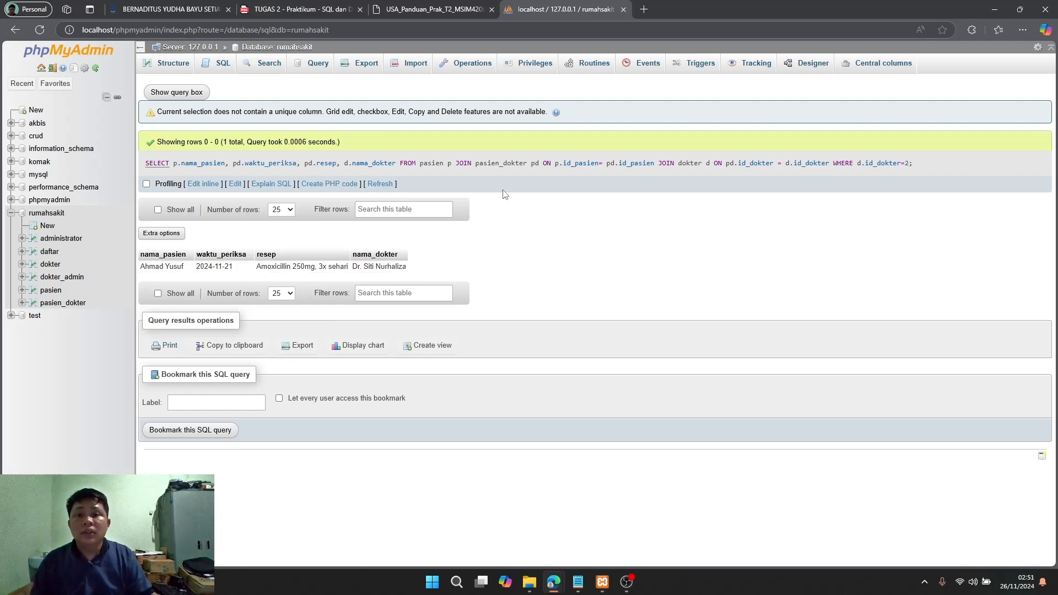
- Find the guide's math function example SELECT count(id_pasien) from pasien; on page 29 and copy it
click(575, 556)
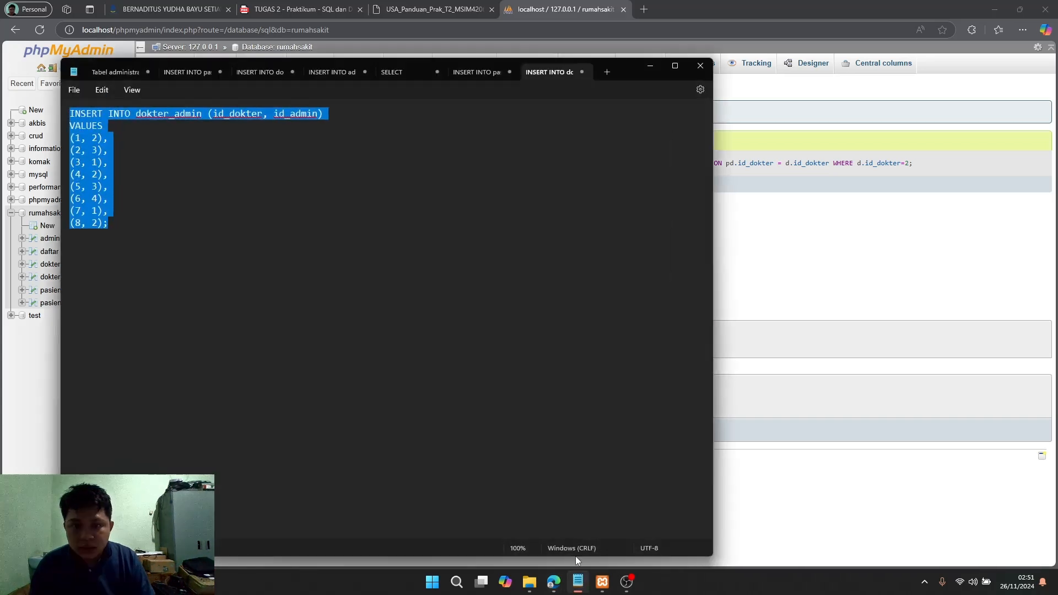
click(782, 329)
click(444, 11)
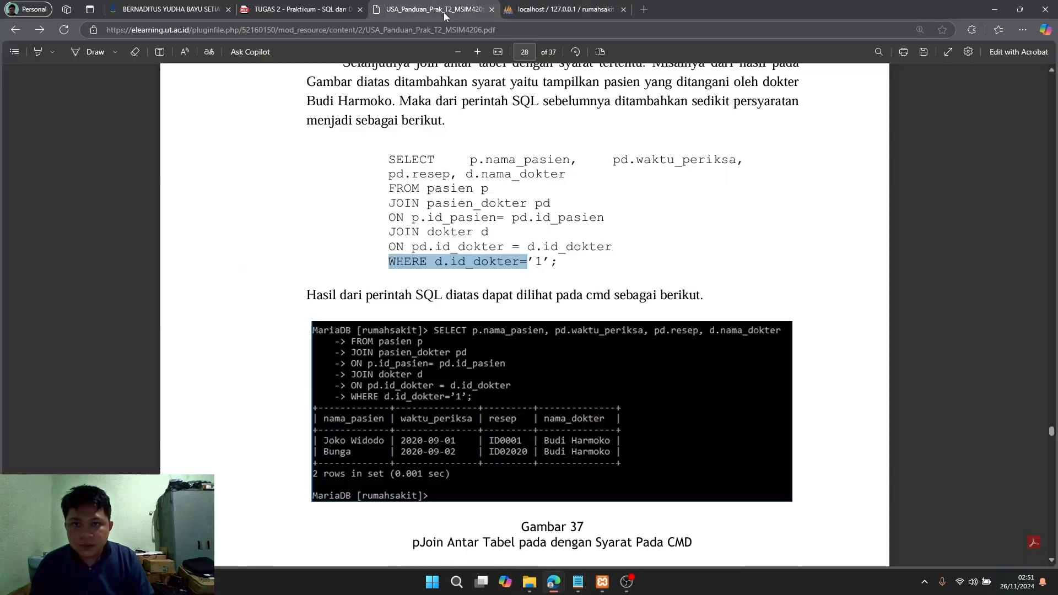
scroll(470, 346, down, 5)
scroll(471, 347, down, 10)
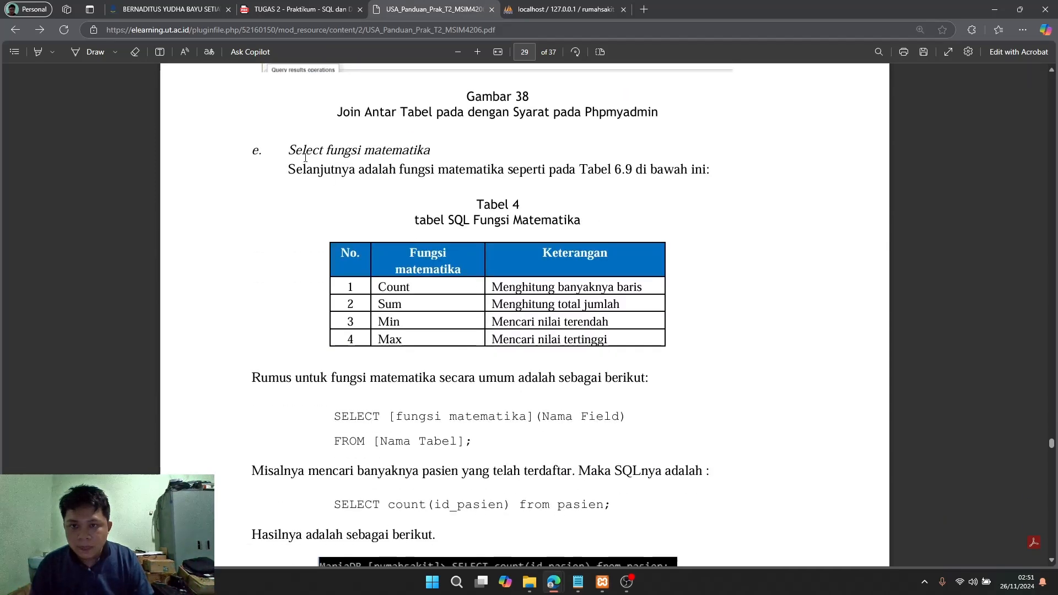
scroll(362, 179, down, 3)
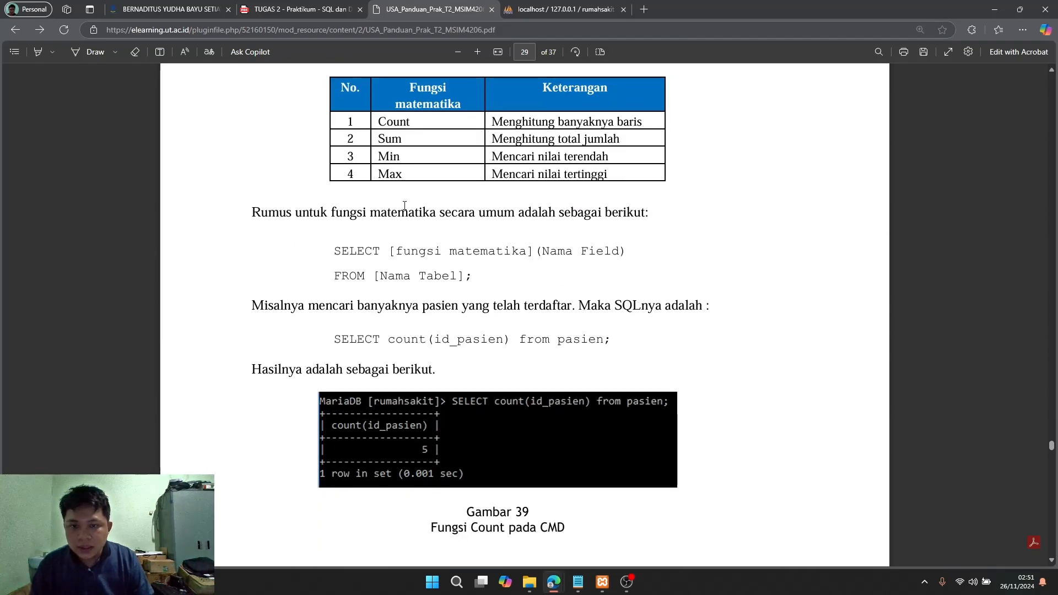
scroll(406, 207, down, 6)
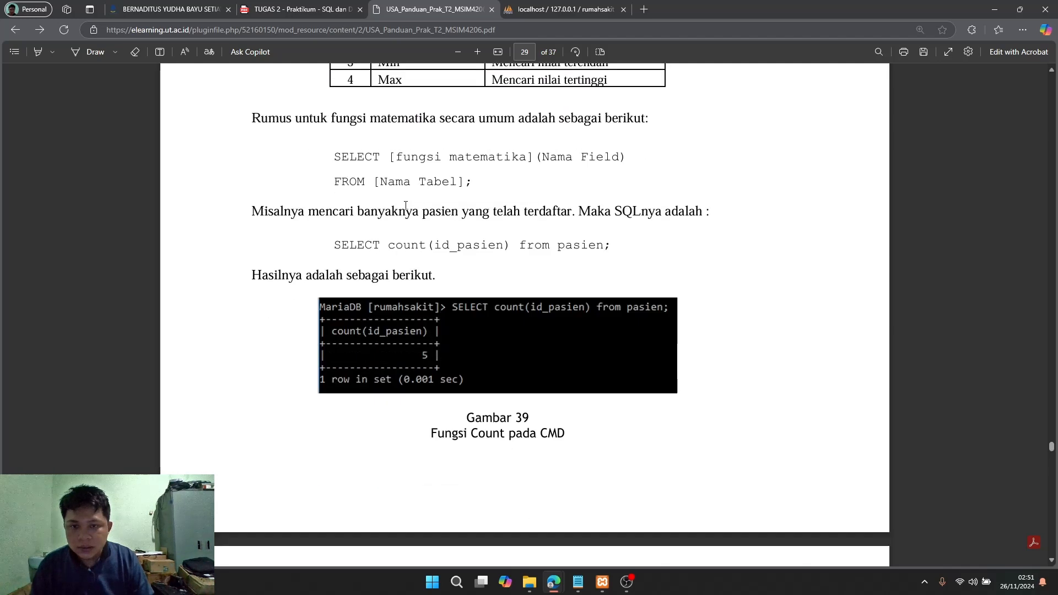
scroll(408, 210, down, 7)
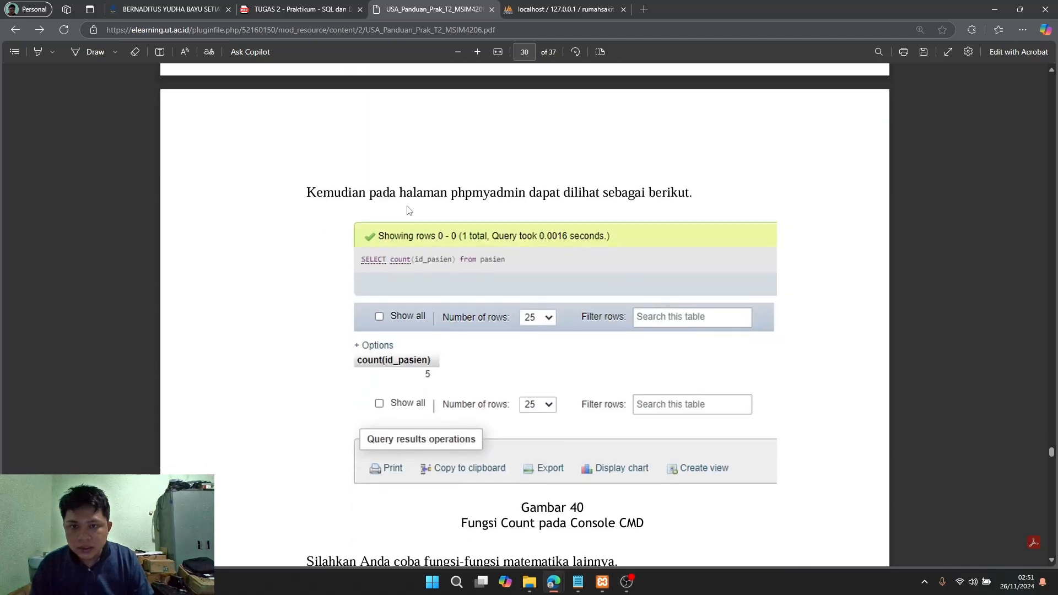
scroll(410, 211, up, 12)
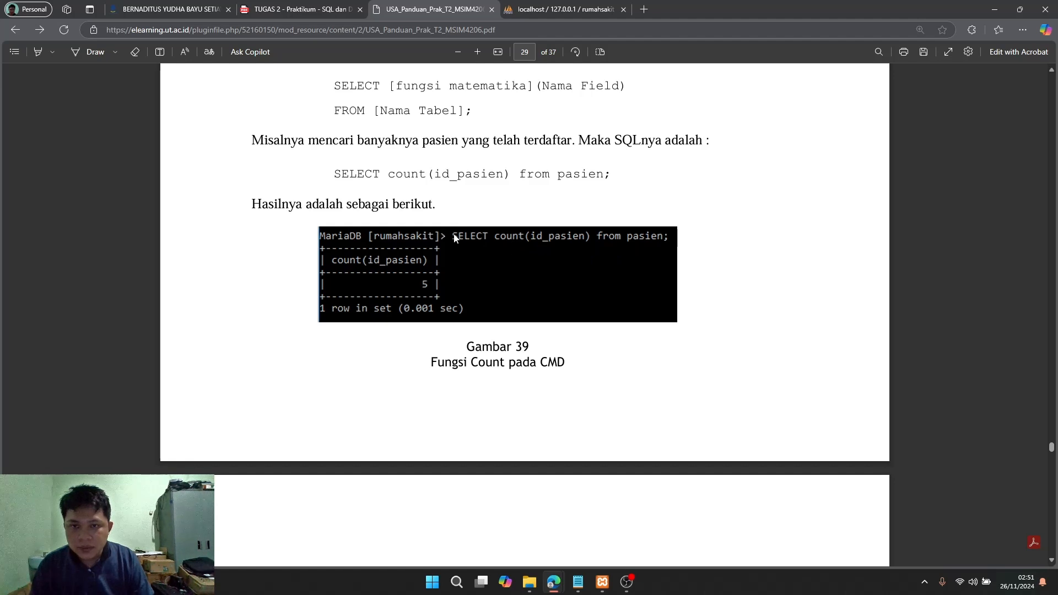
drag(335, 176, 612, 174)
key(ctrl+c)
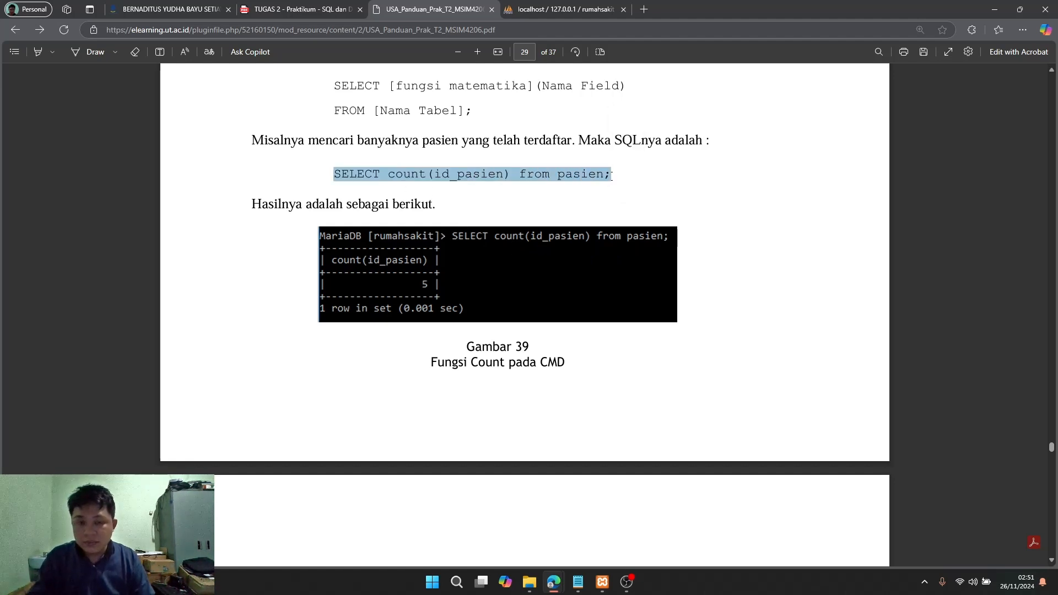
- Paste the count(id_pasien) query into the rumahsakit database's SQL editor in phpMyAdmin and run it
click(561, 9)
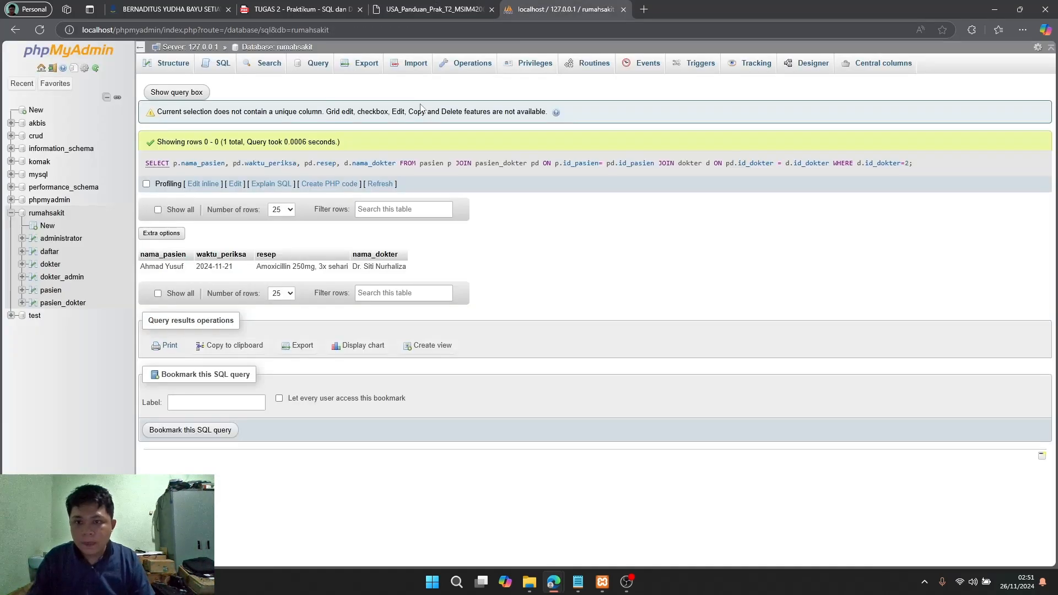
click(230, 67)
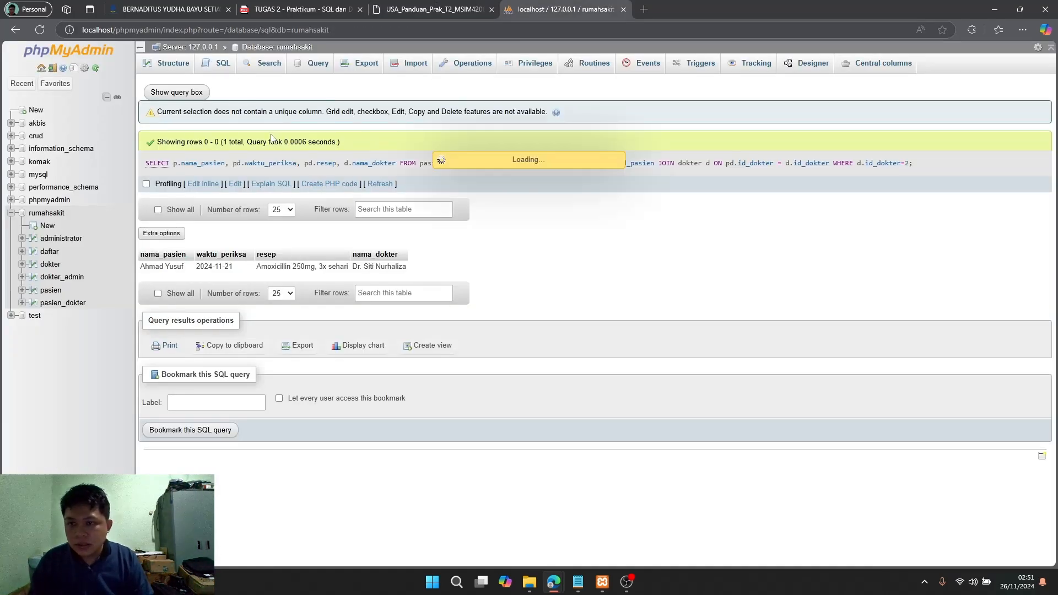
key(ctrl+v)
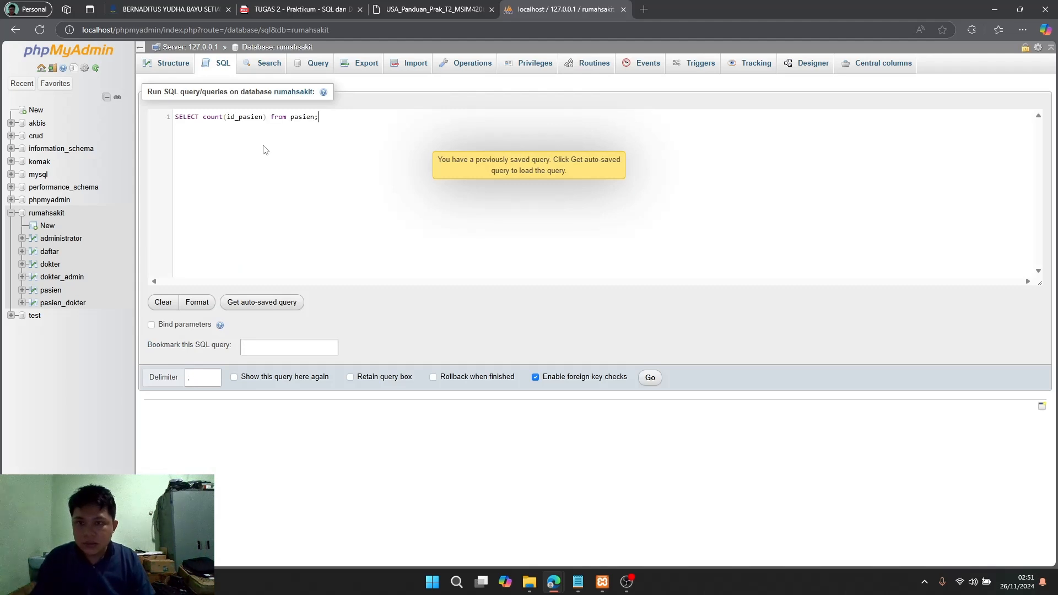
click(649, 378)
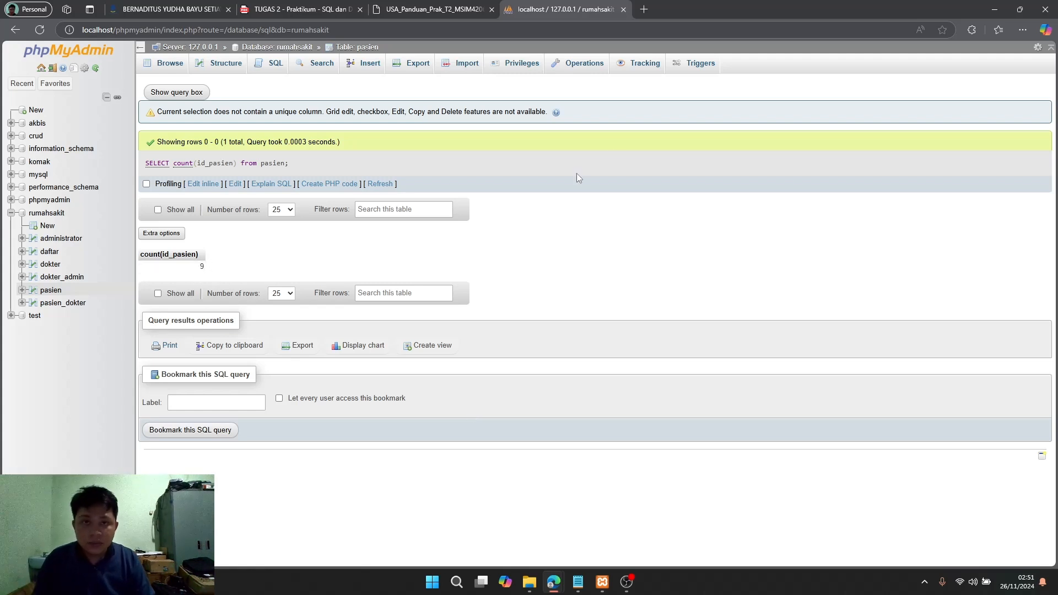
- Find the guide's string function example SELECT * FROM pasien WHERE left(alamat_pasien,2)=”Jl”; on page 31 and copy it
scroll(438, 357, down, 10)
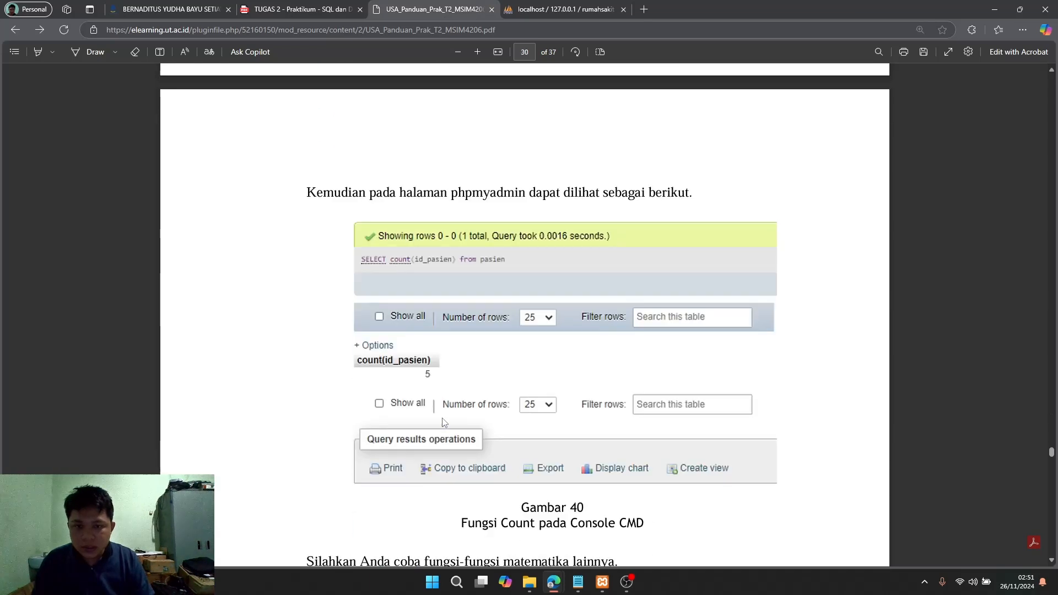
scroll(444, 422, up, 4)
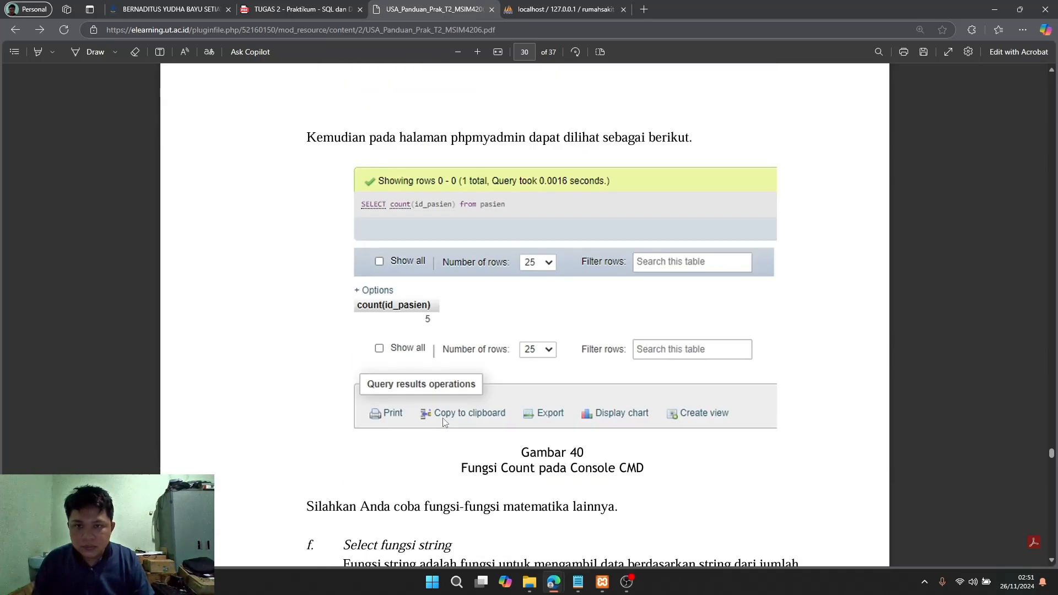
scroll(444, 423, down, 5)
scroll(444, 422, down, 10)
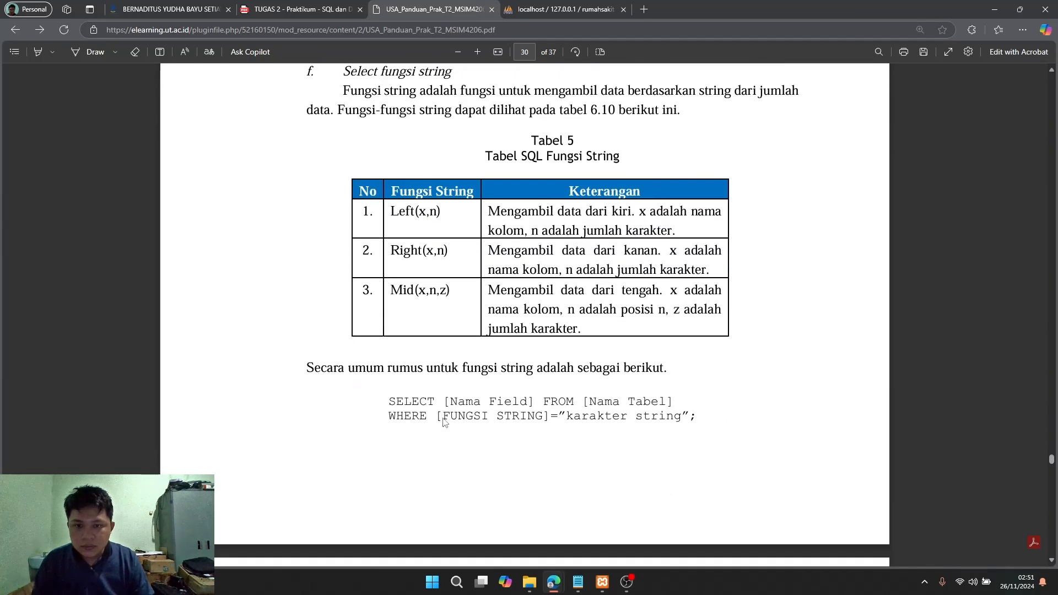
scroll(447, 417, down, 2)
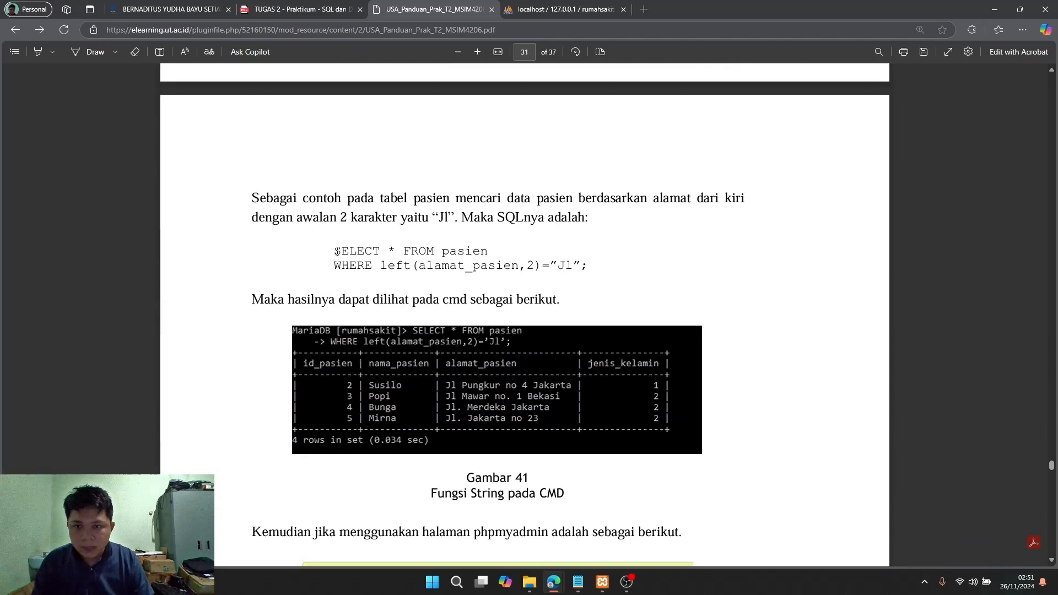
drag(338, 252, 589, 280)
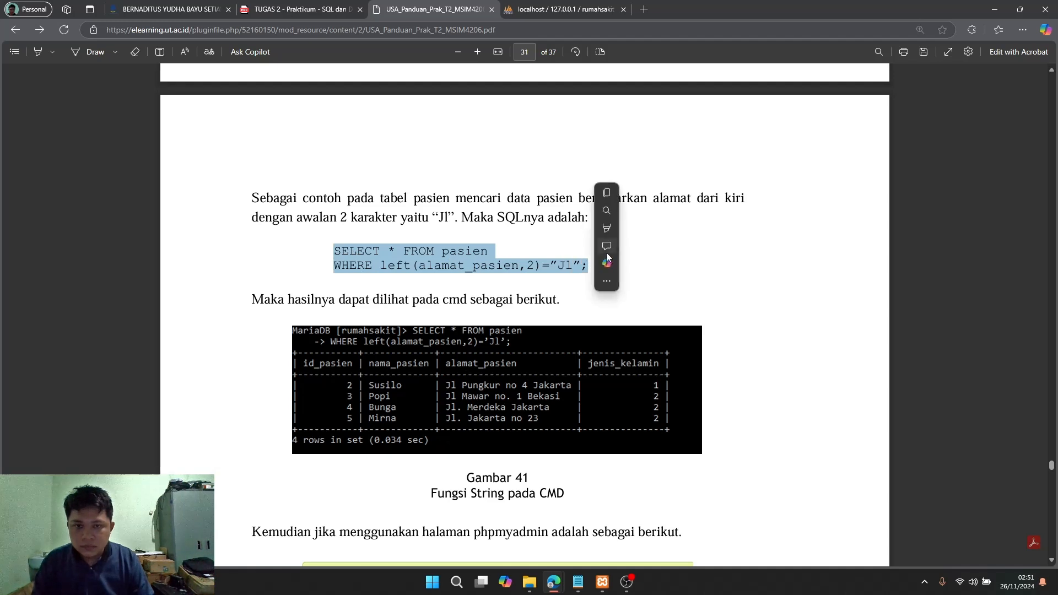
right_click(459, 268)
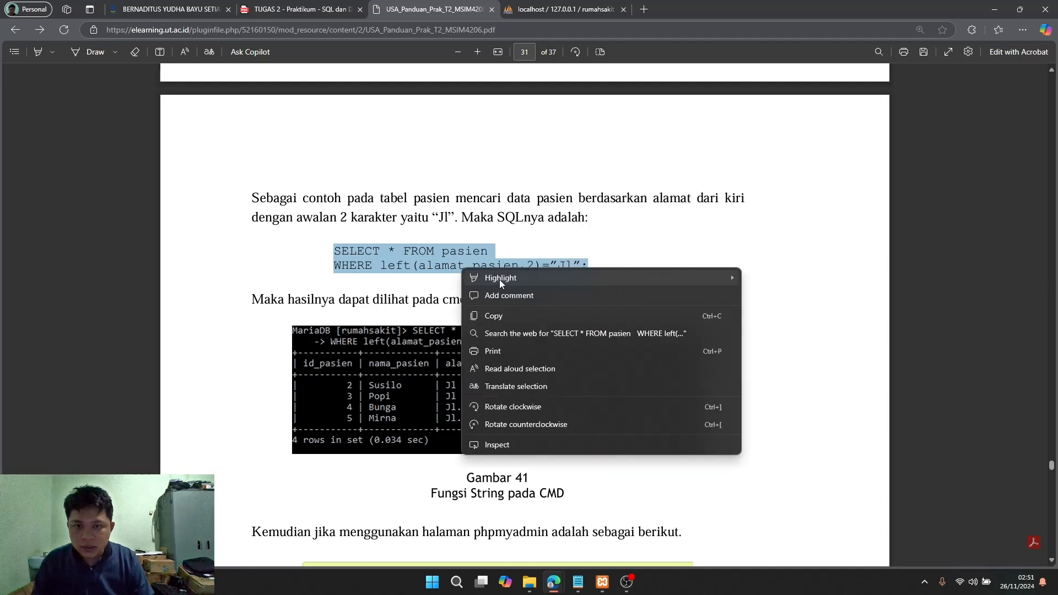
click(507, 316)
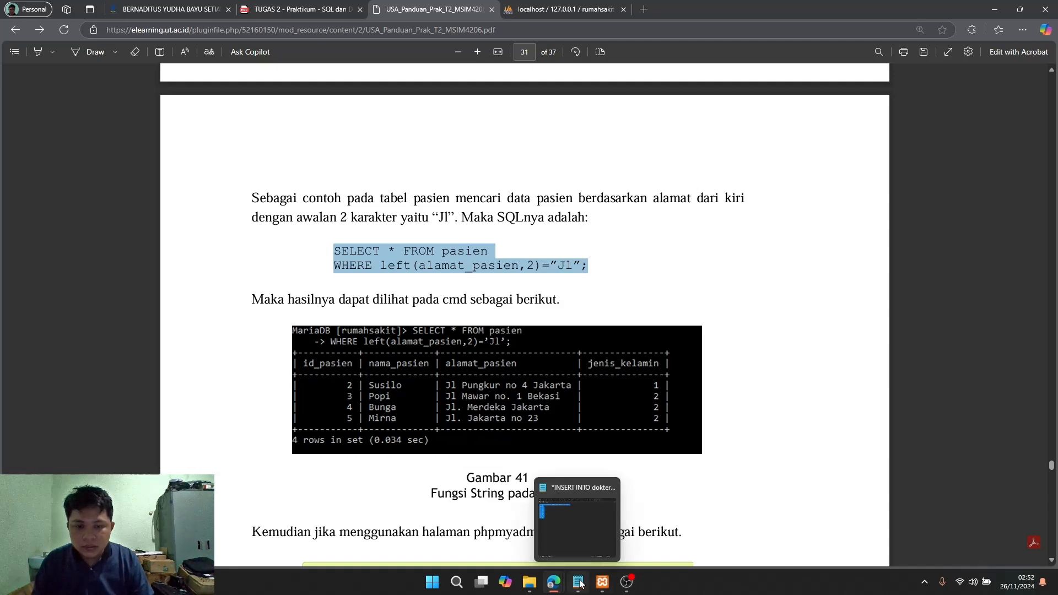
- Paste the left(alamat_pasien,2)=”Jl” query into the rumahsakit database's empty SQL editor in phpMyAdmin and run it
mouse_move(578, 581)
click(549, 9)
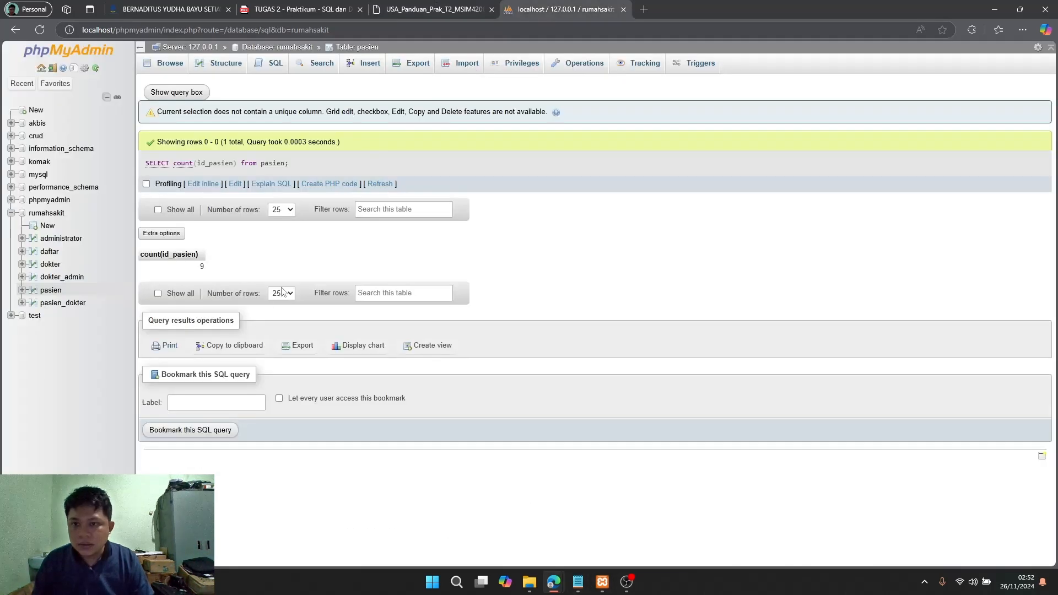
click(275, 64)
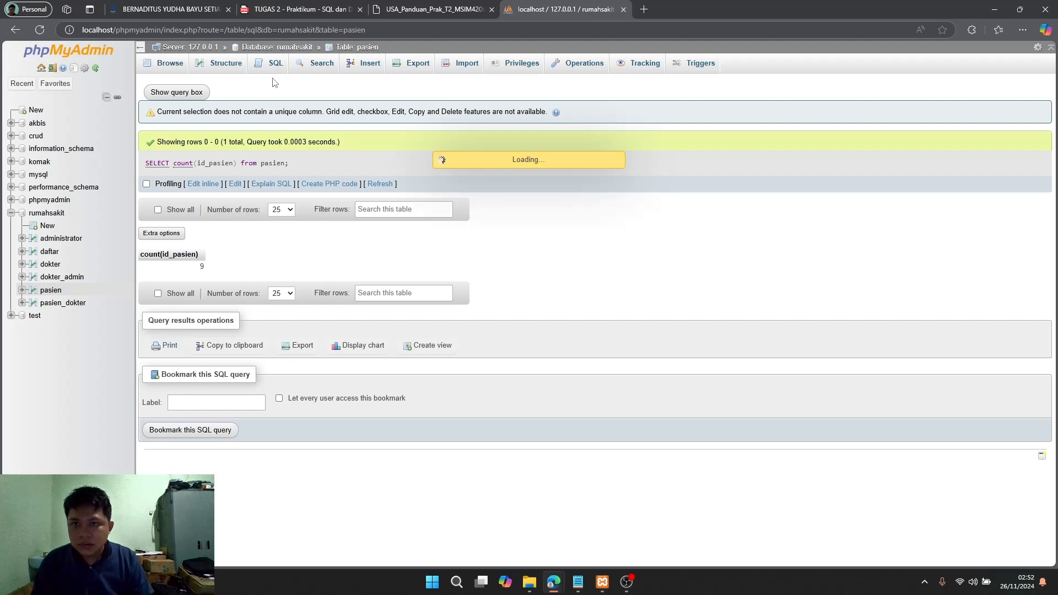
key(ctrl+a)
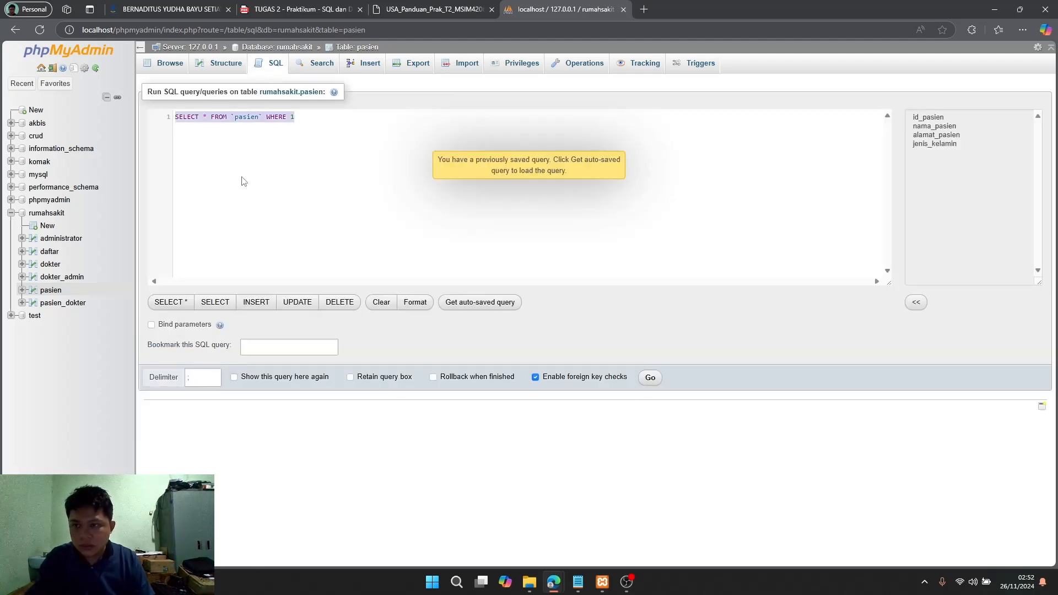
click(46, 213)
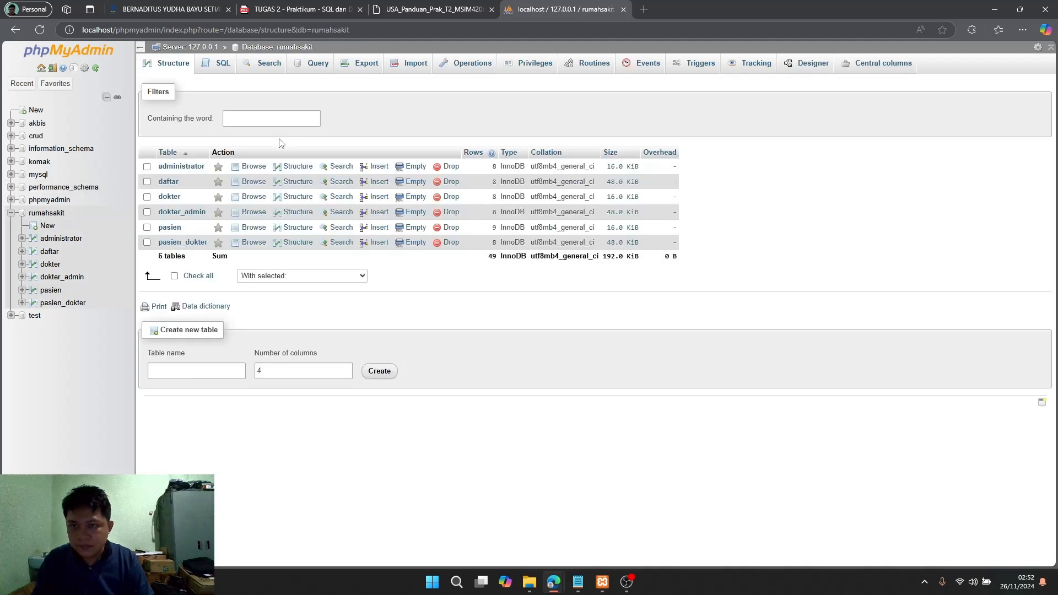
click(226, 69)
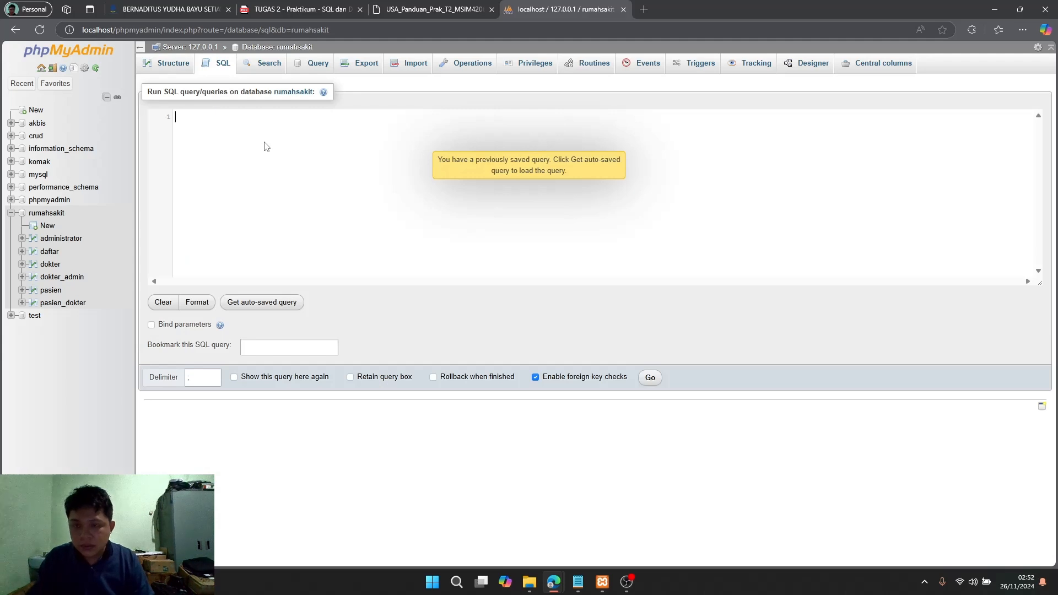
text(SELECT * FROM pasien WHERE left(alamat_pasien,2)="Jl";)
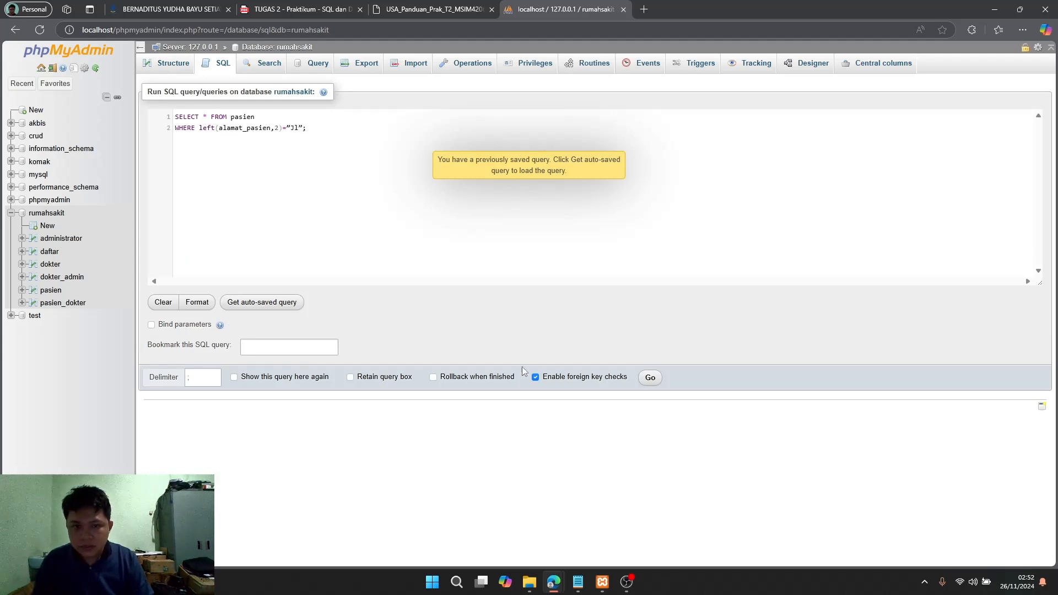
click(650, 377)
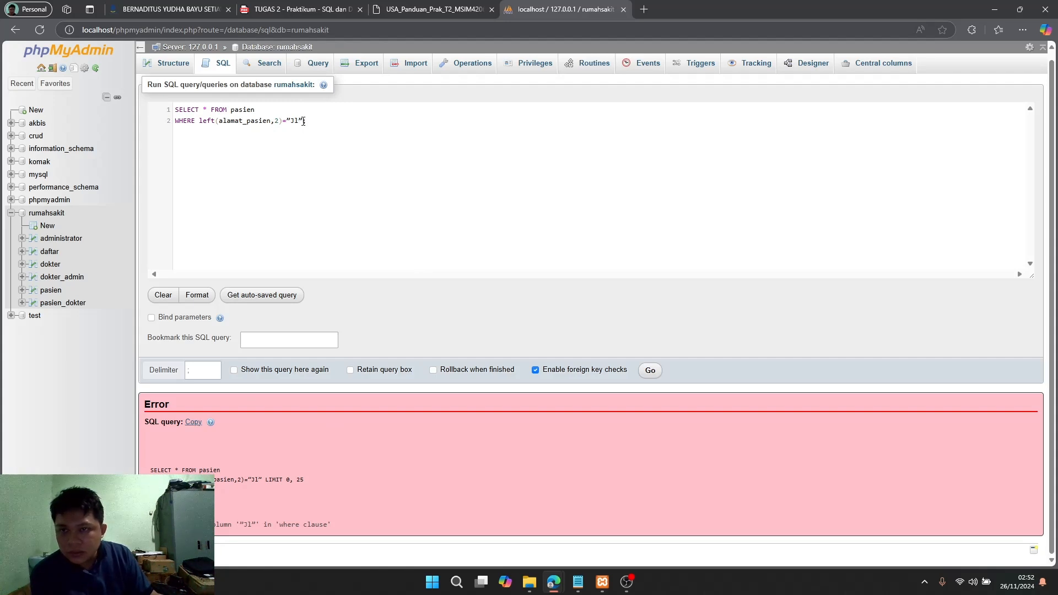
- Delete the quoted Jl value from the query's WHERE condition, keeping the semicolon, and copy the remaining query
text(;)
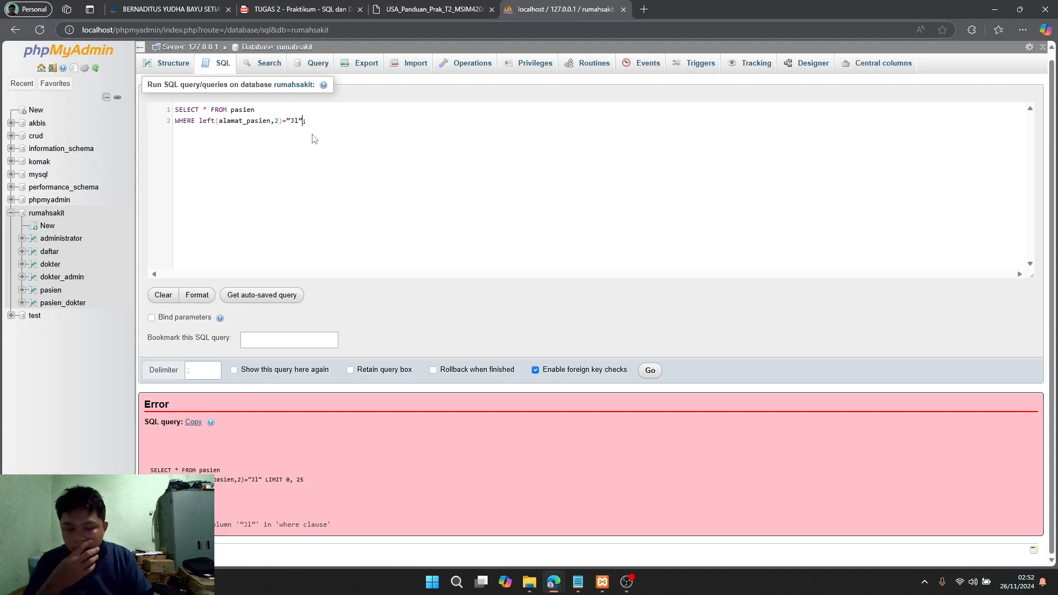
key(Left)
key(BackSpace)
key(BackSpace)
key(BackSpace)
key(BackSpace)
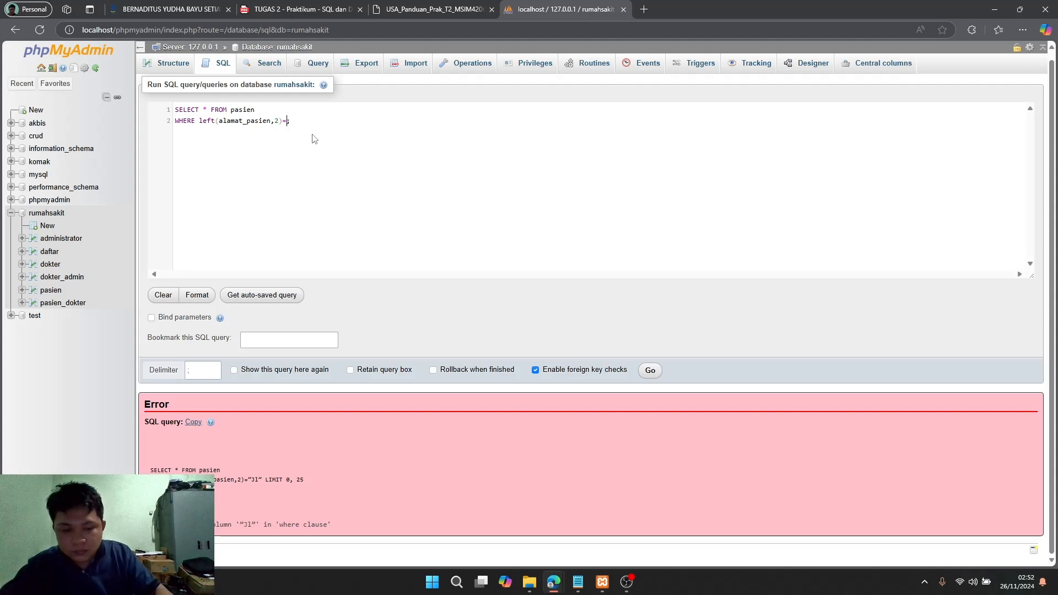
key(ctrl+a)
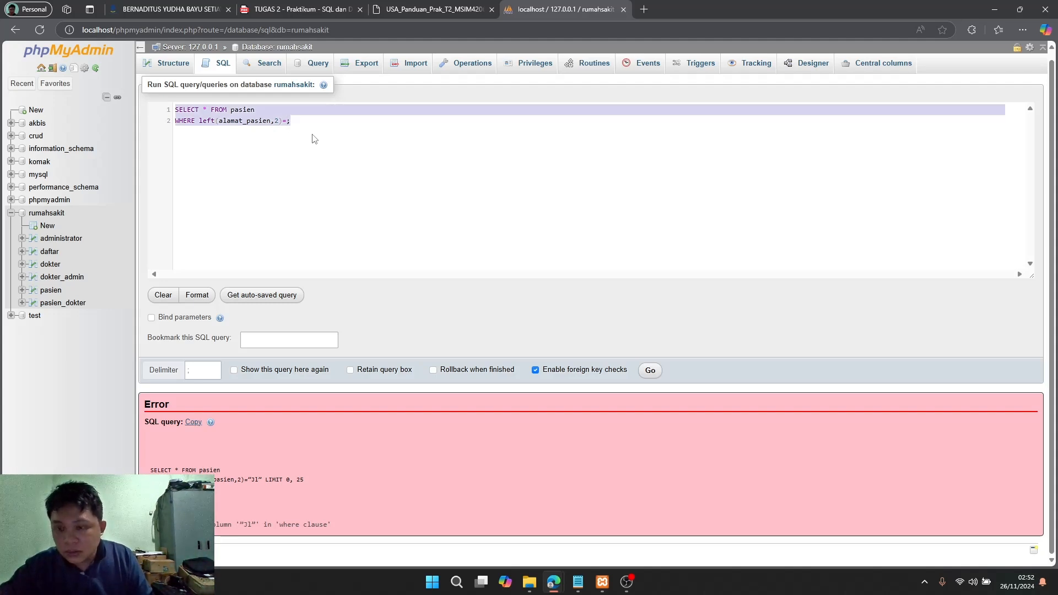
- Replace the default query in the pasien table's SQL editor with SELECT * FROM pasien WHERE left(alamat_pasien,2)="s"; and run it
click(55, 291)
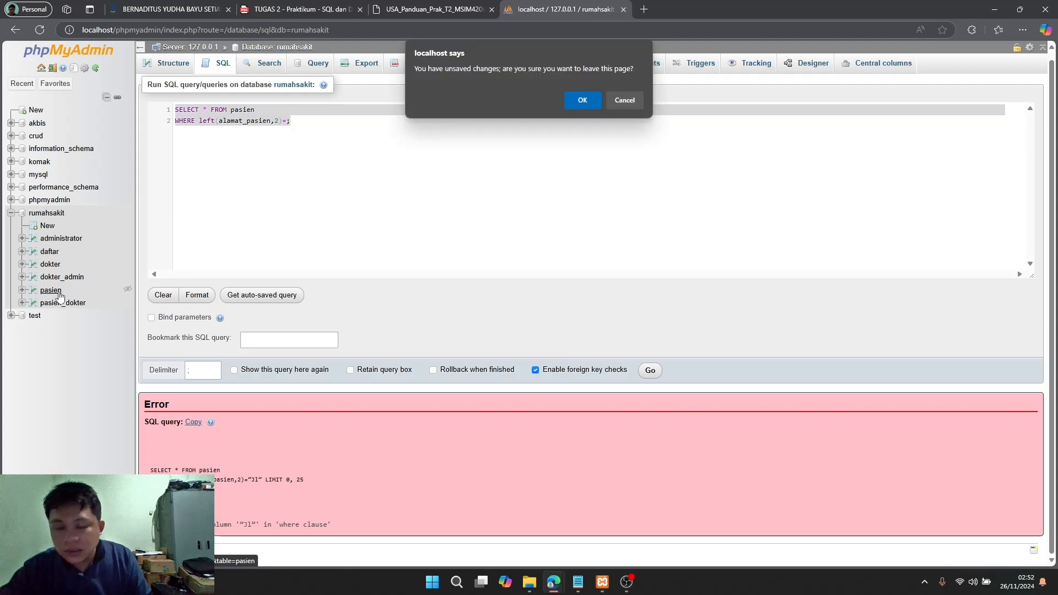
click(583, 99)
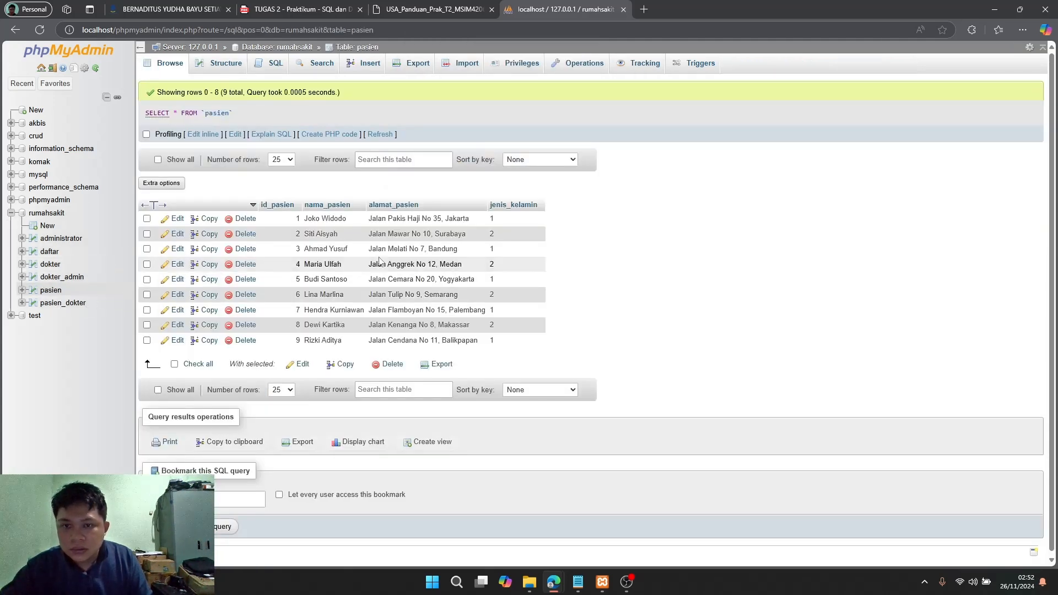
click(276, 66)
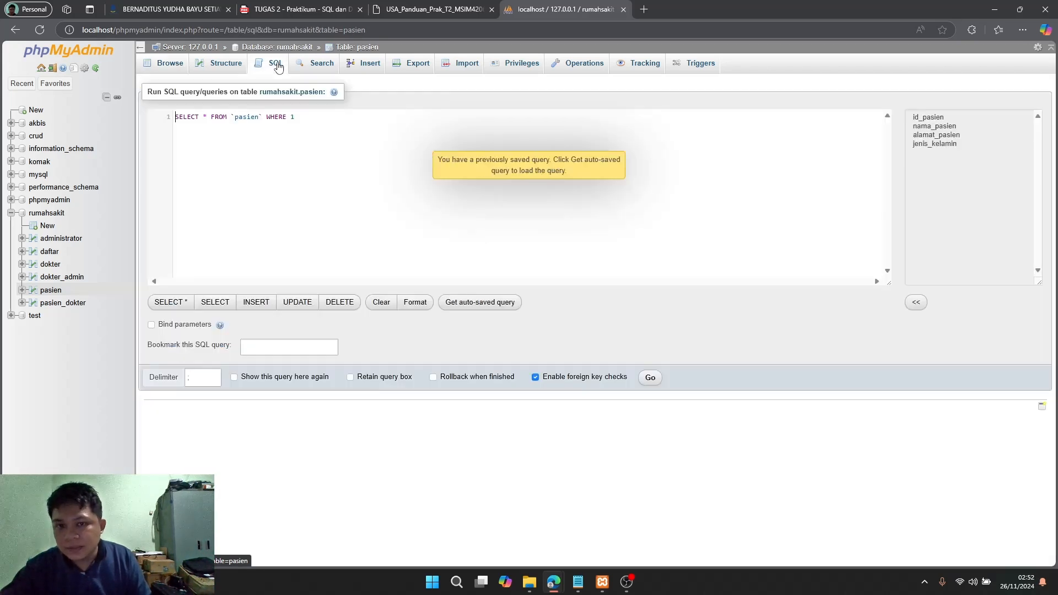
key(ctrl+a)
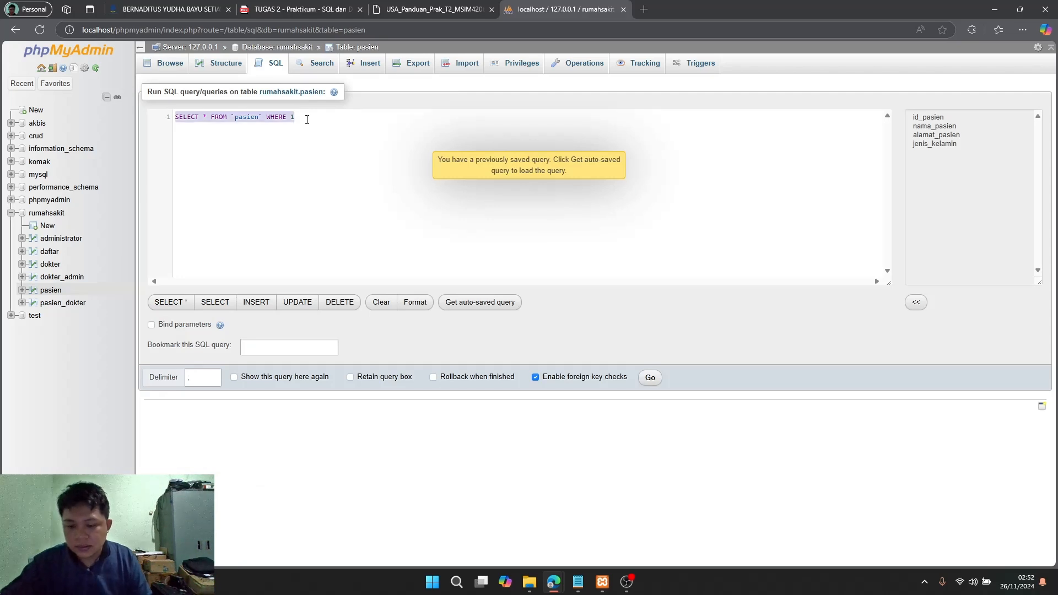
text(SELECT * FROM pasien WHERE left(alamat_pasien,2)=)
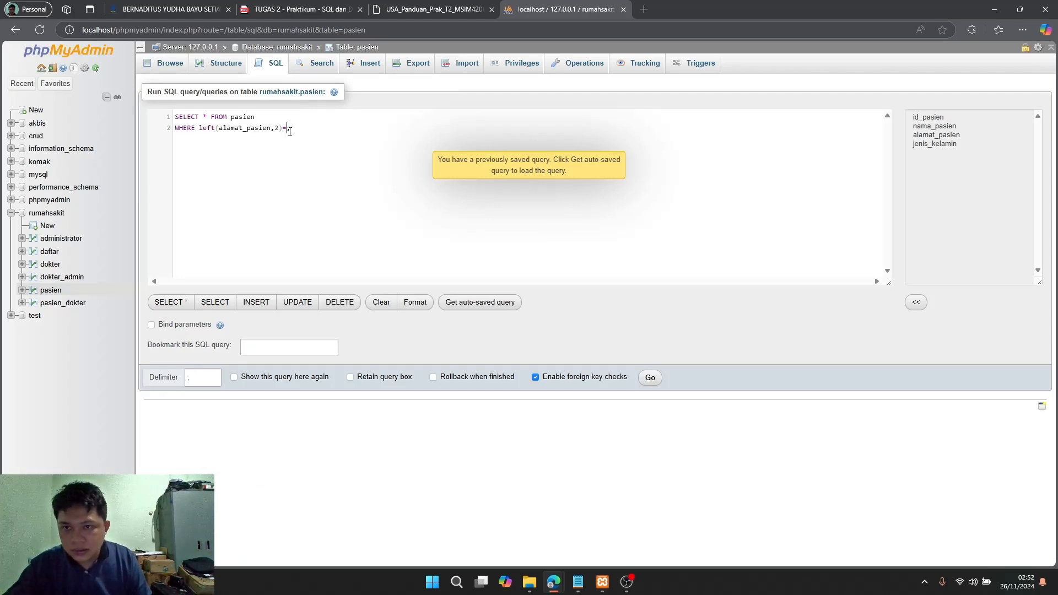
text(")
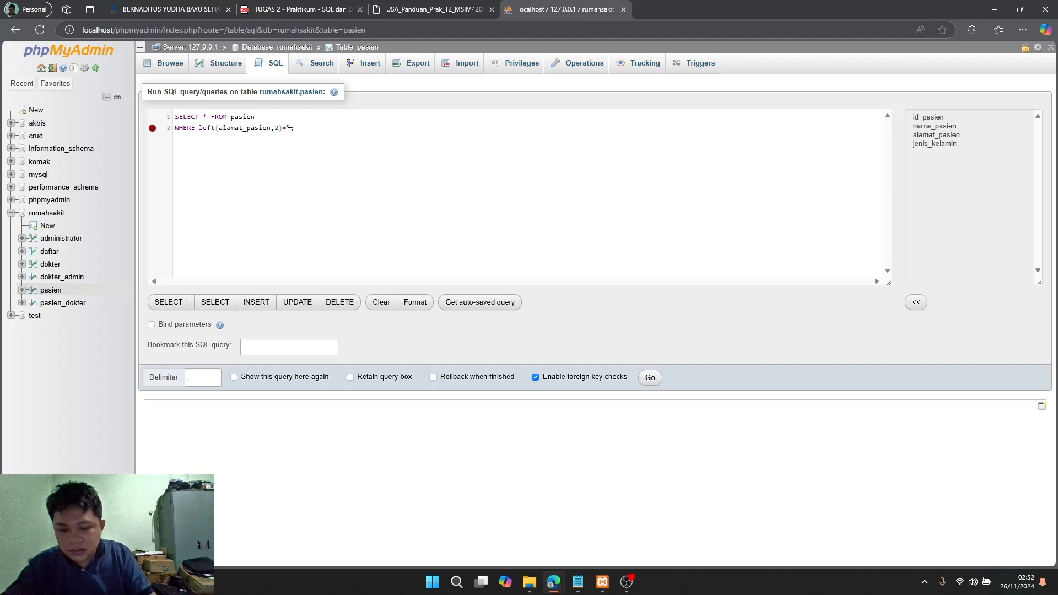
text(s";)
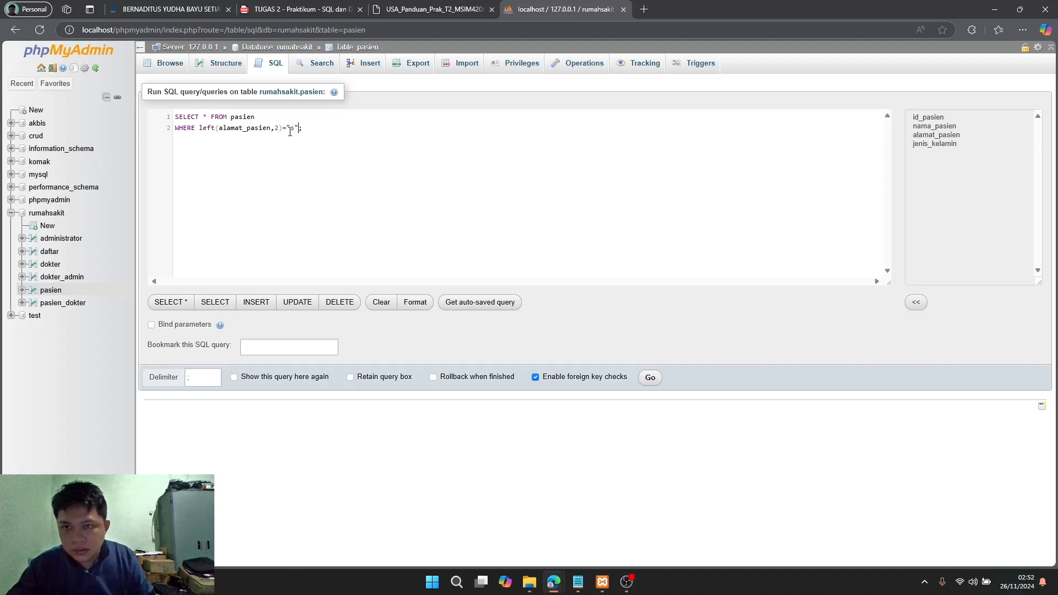
click(650, 377)
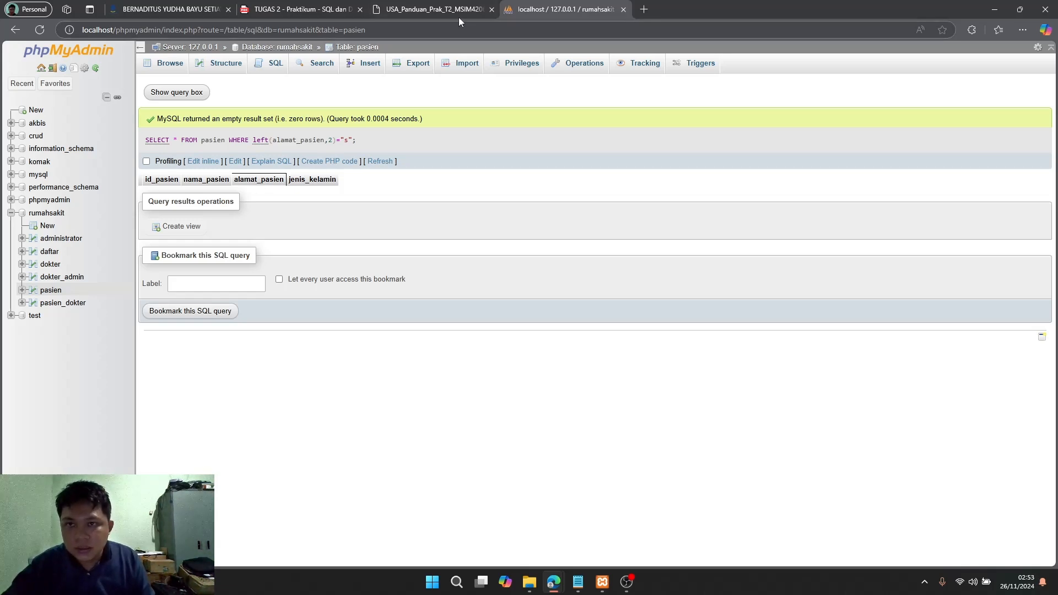
- Run SELECT * FROM pasien WHERE left(alamat_pasien,10)="s"; from the pasien table's SQL editor and recheck the guide's page 31 example
click(58, 292)
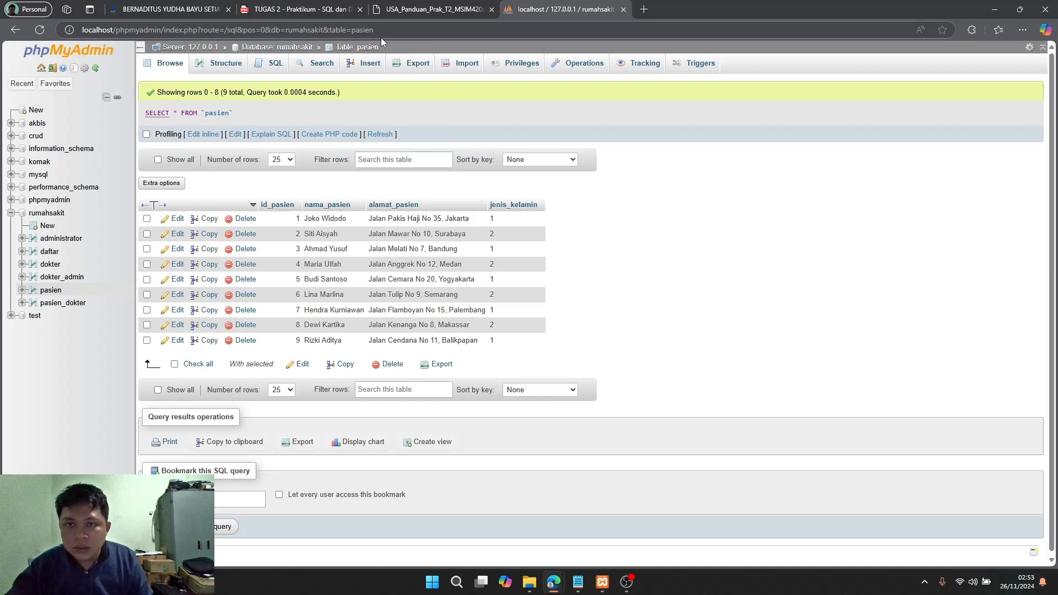
click(271, 66)
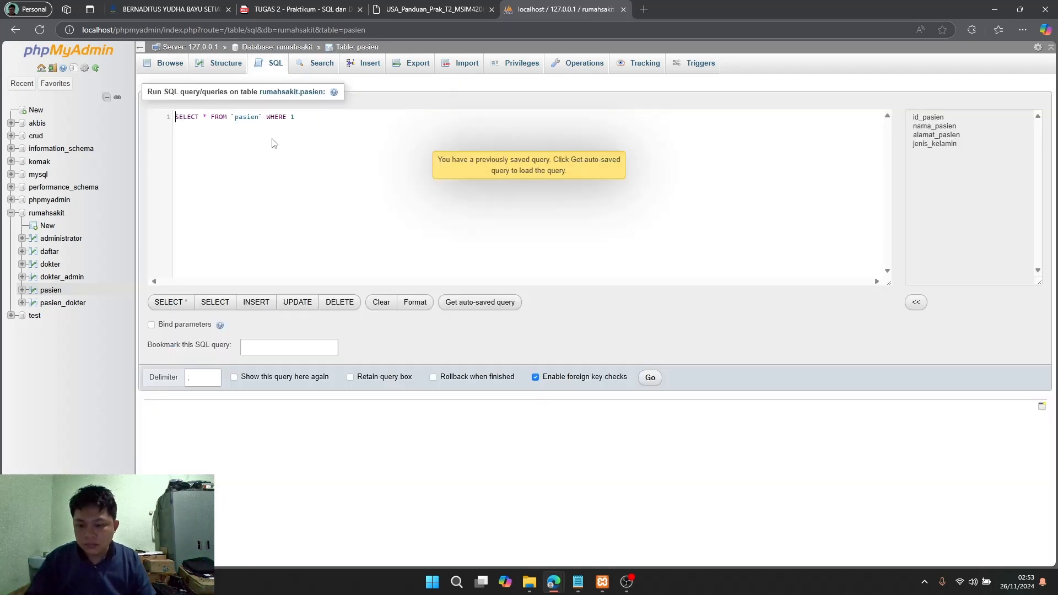
key(ctrl+a)
text(SELECT * FROM pasien WHERE left(alamat_pasien,2)=;)
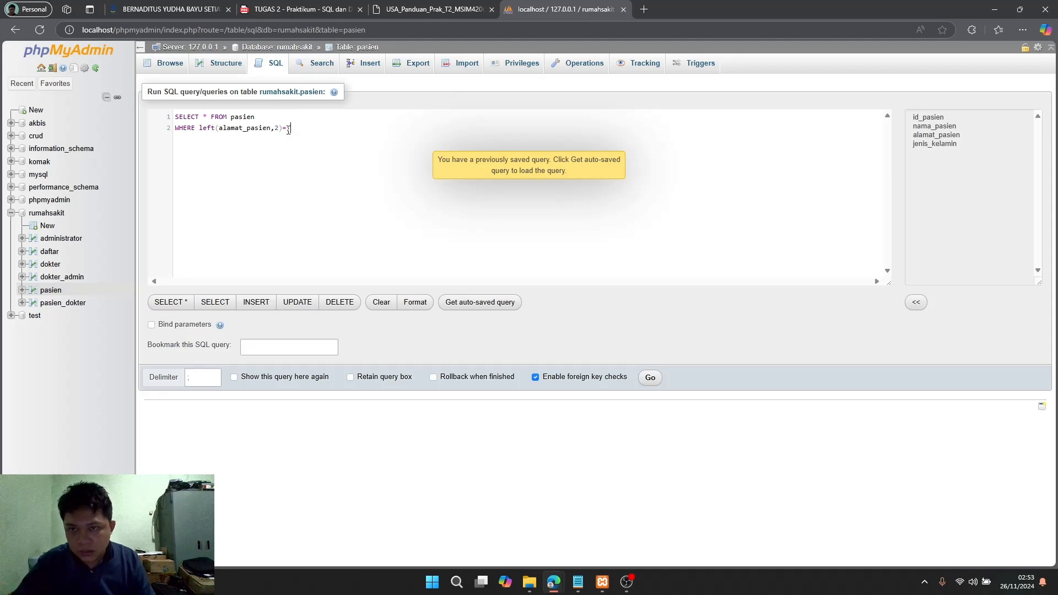
click(288, 128)
text("s)
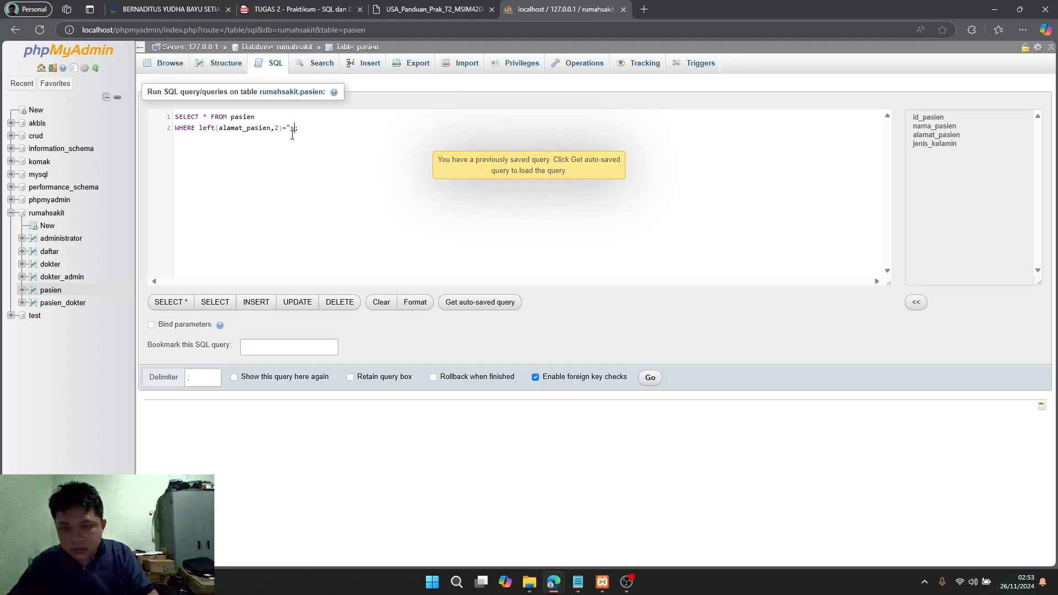
text(")
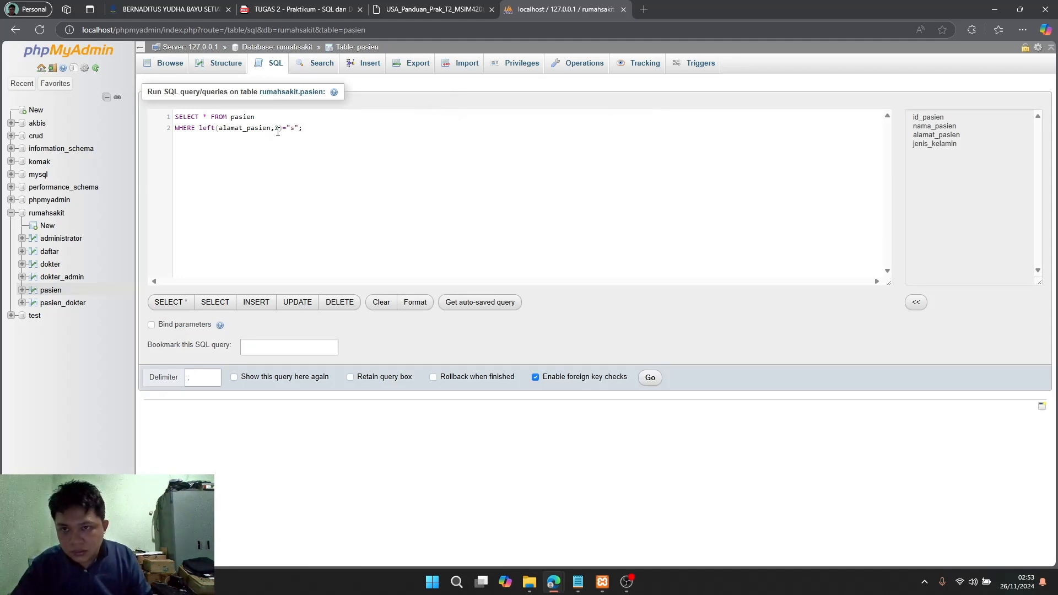
click(280, 132)
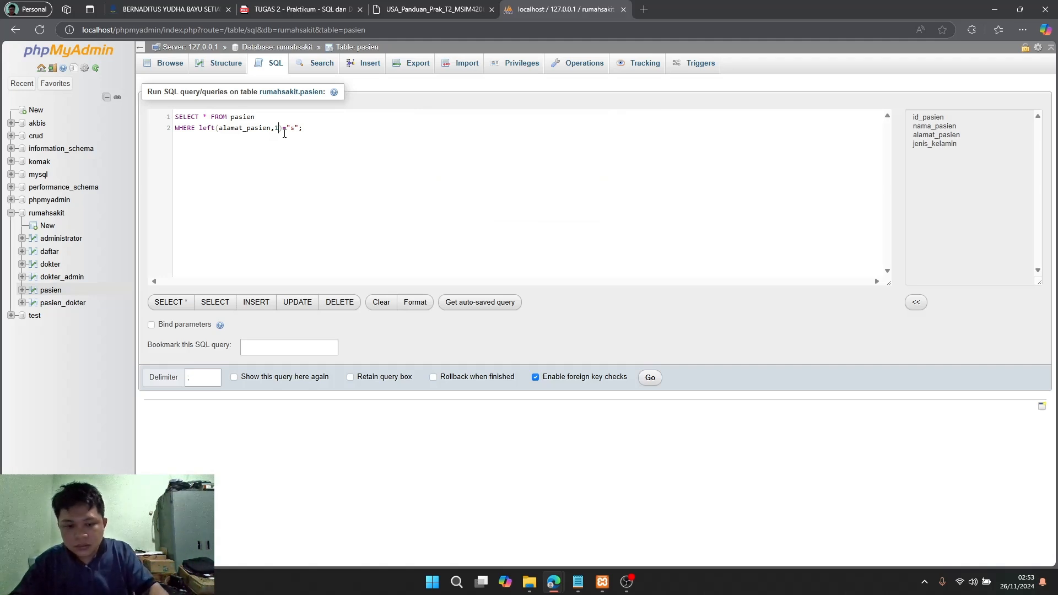
text(0)
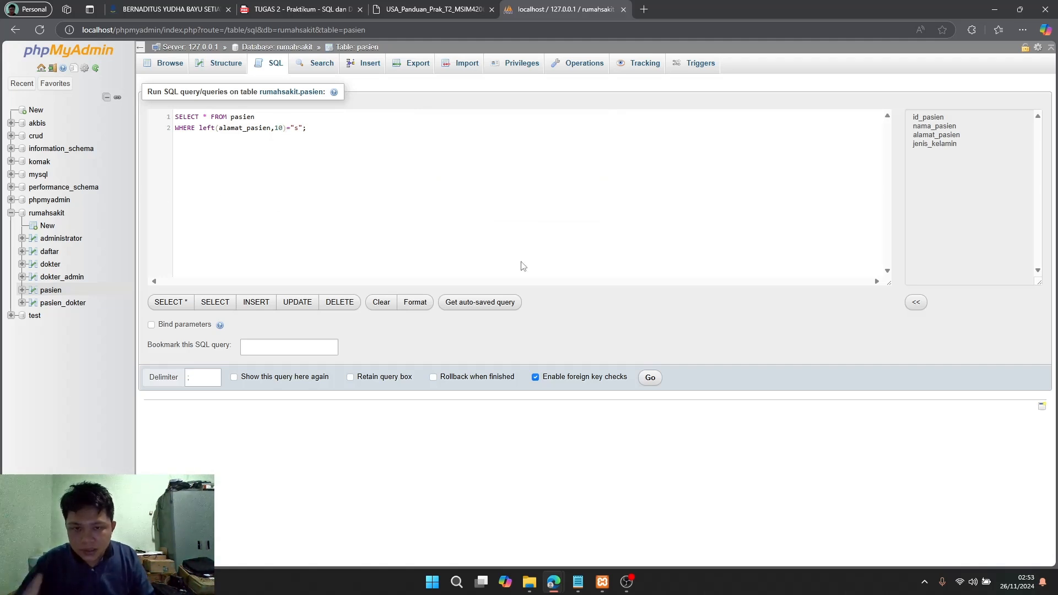
click(650, 377)
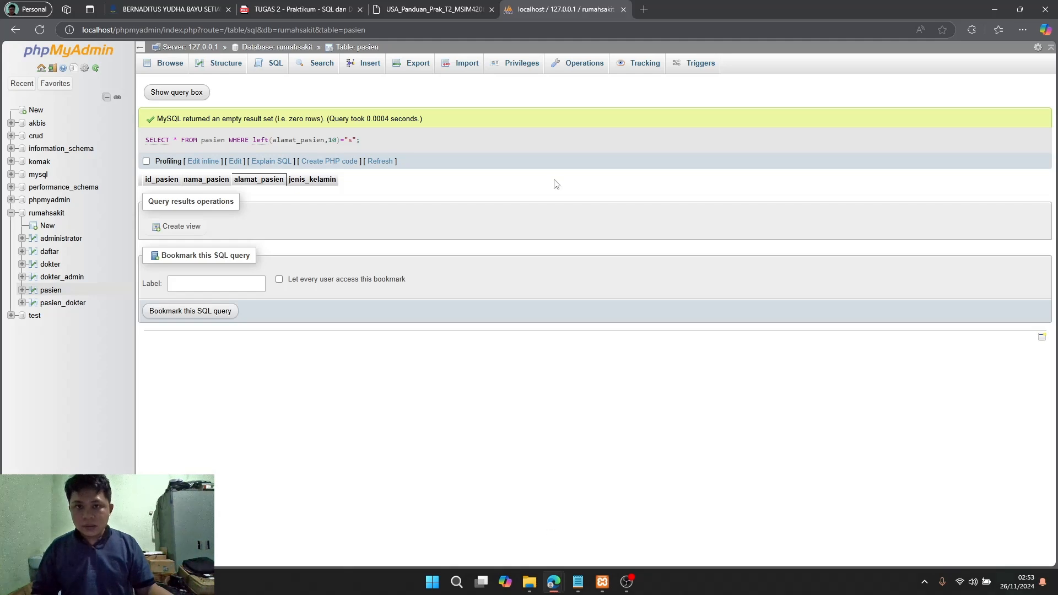
click(436, 10)
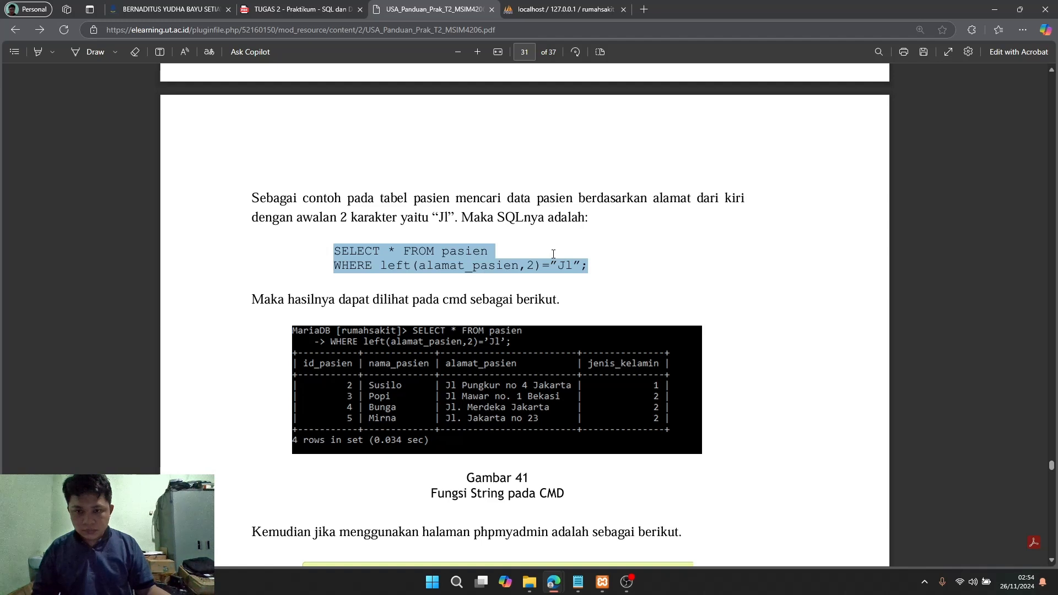
click(549, 9)
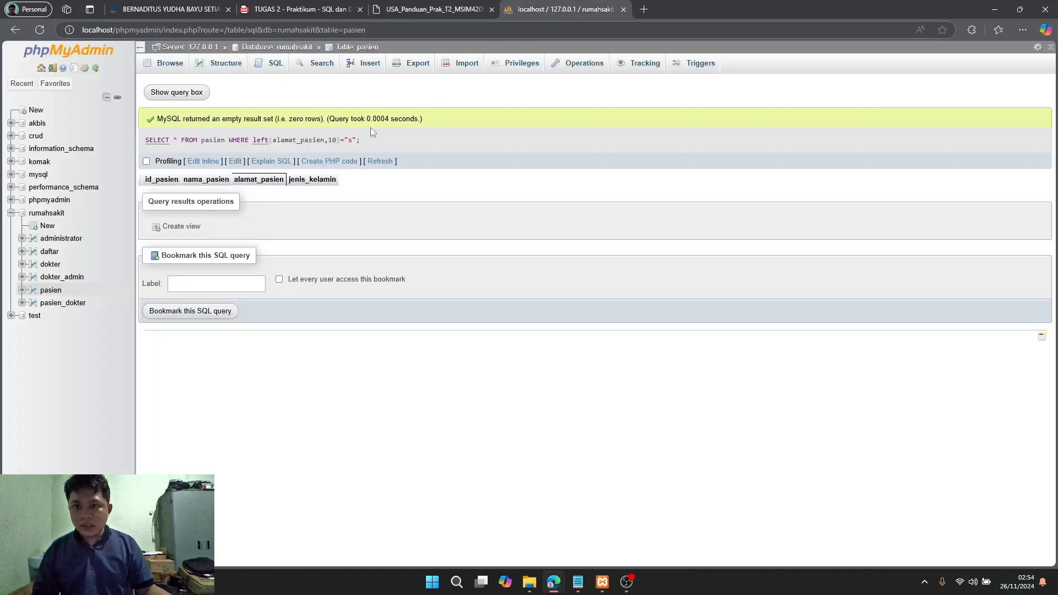
- Copy the executed left(alamat_pasien,10)="s" query and replace the default query in the pasien table's SQL editor with it
drag(366, 138, 140, 144)
key(ctrl+c)
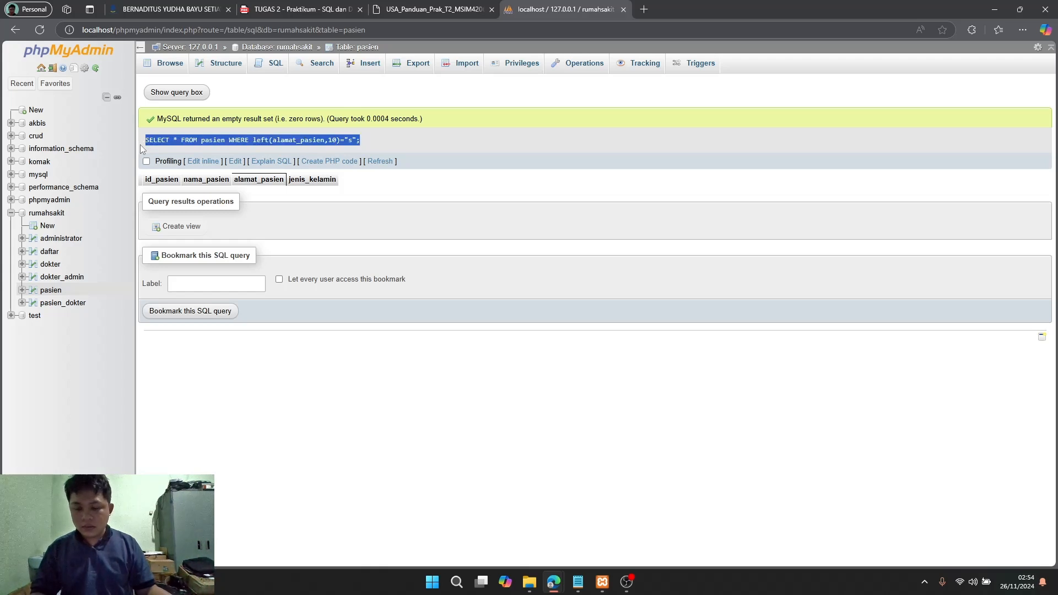
click(275, 64)
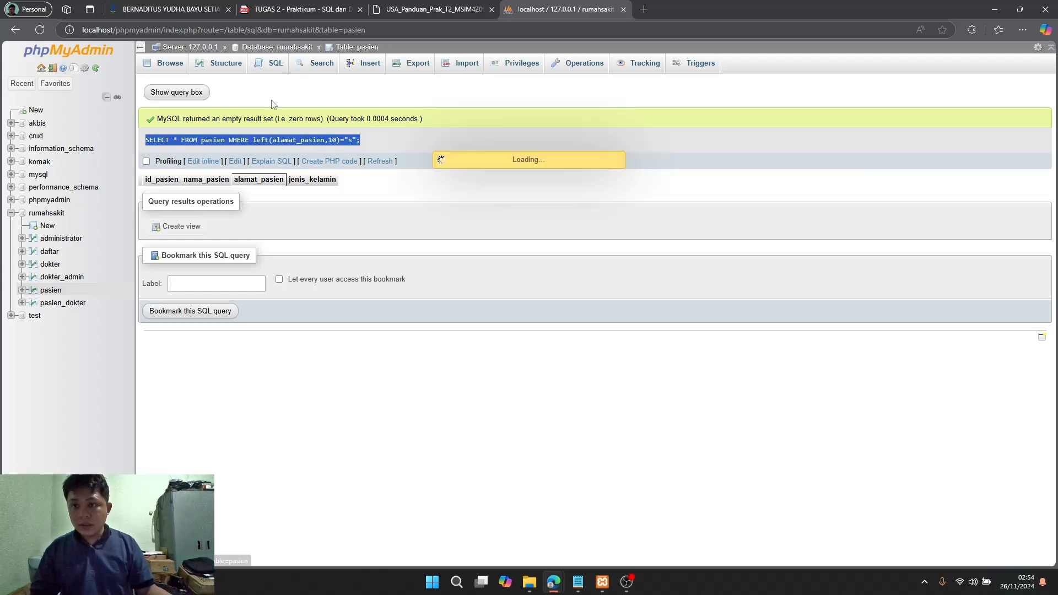
key(ctrl+a)
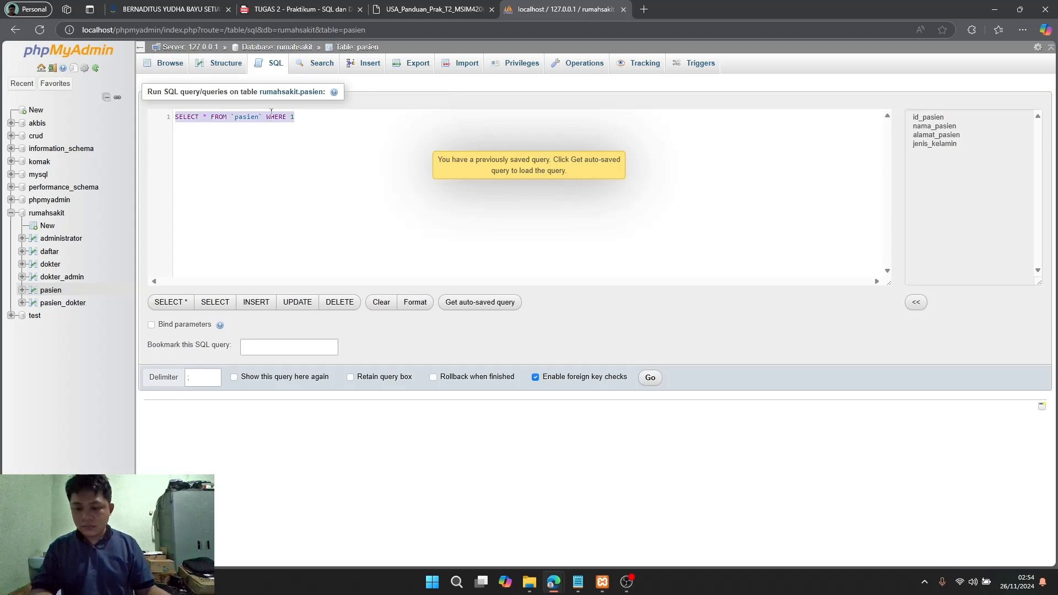
key(ctrl+v)
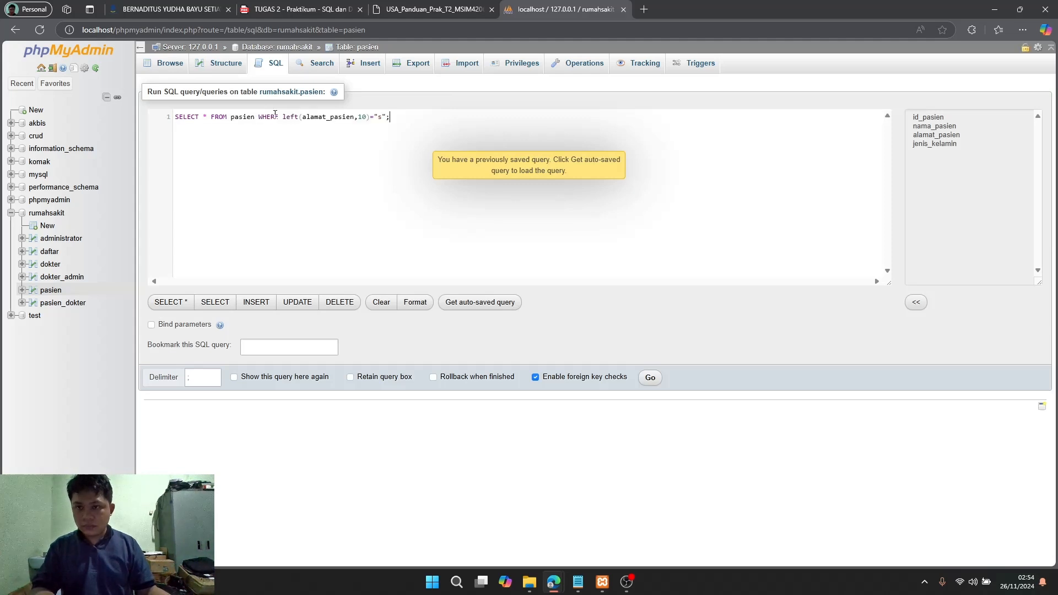
- Change the query's left() length to 2 and its comparison value to "Jalan", and run it
click(367, 117)
key(BackSpace)
key(BackSpace)
text(2)
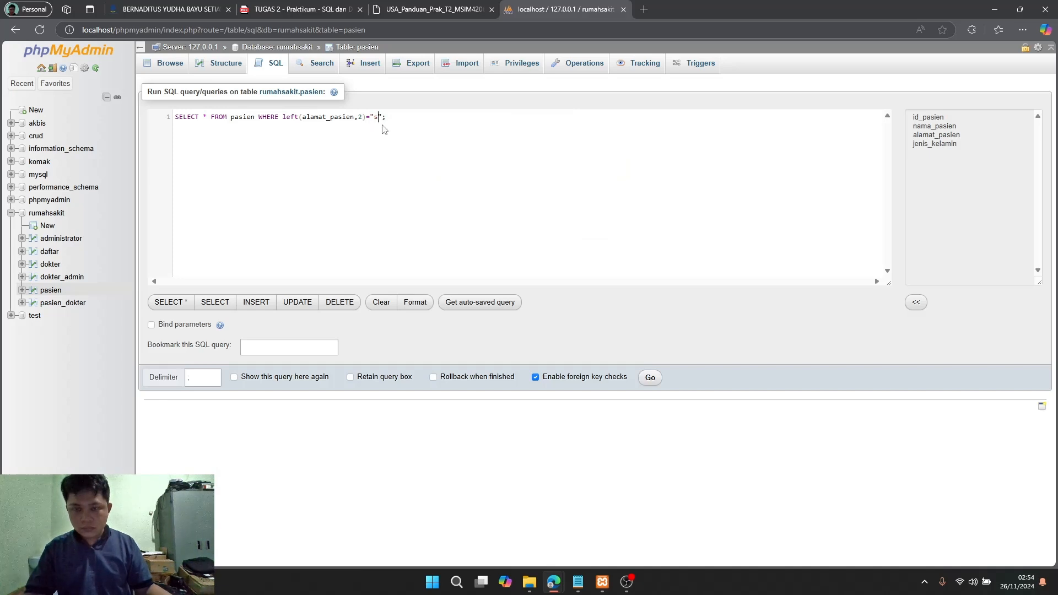
click(384, 130)
key(BackSpace)
key(BackSpace)
text(jalan)
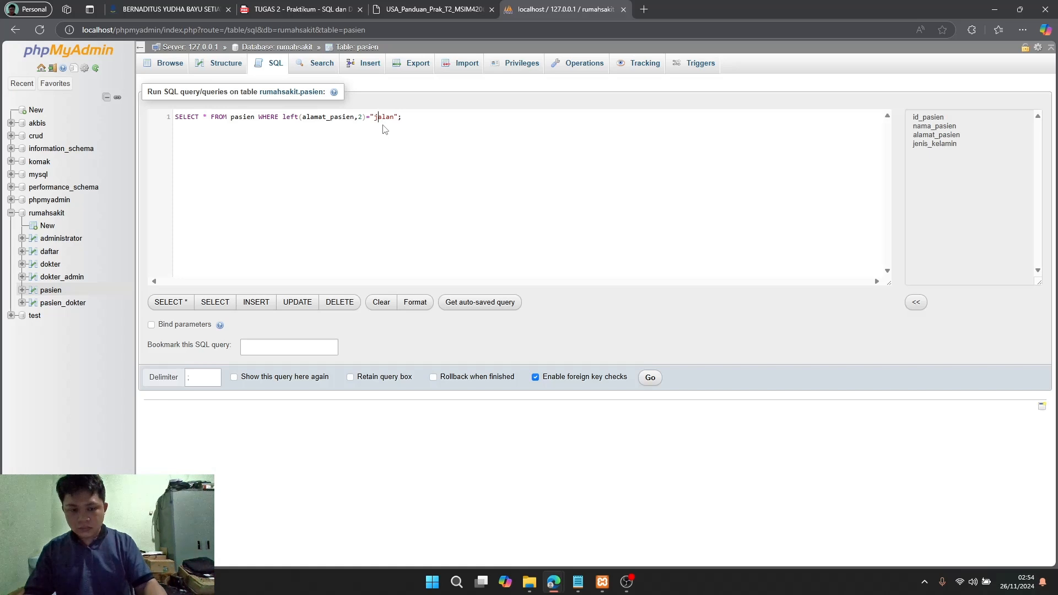
key(BackSpace)
text(J)
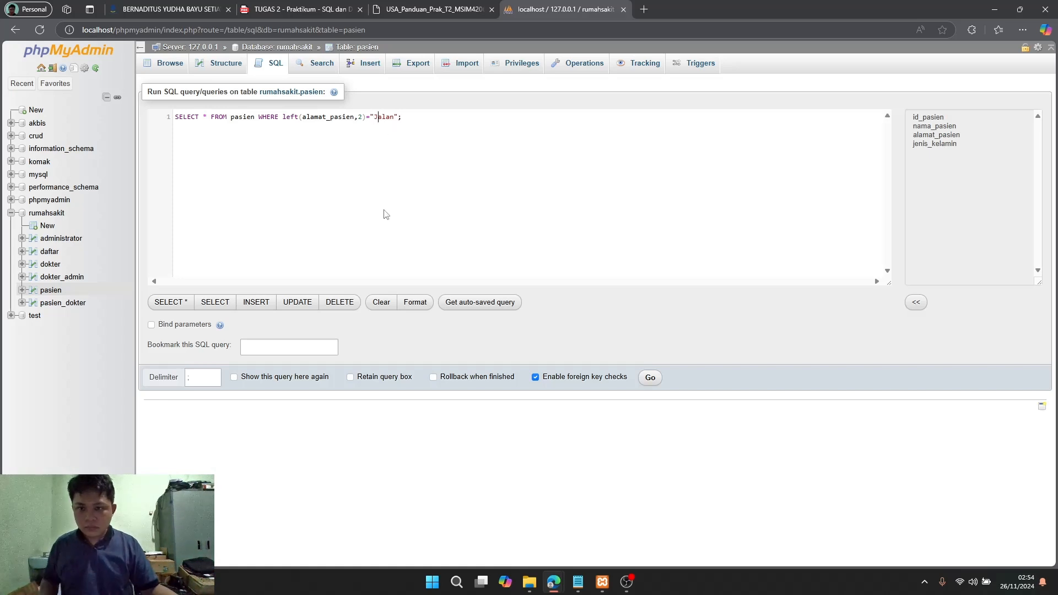
click(649, 381)
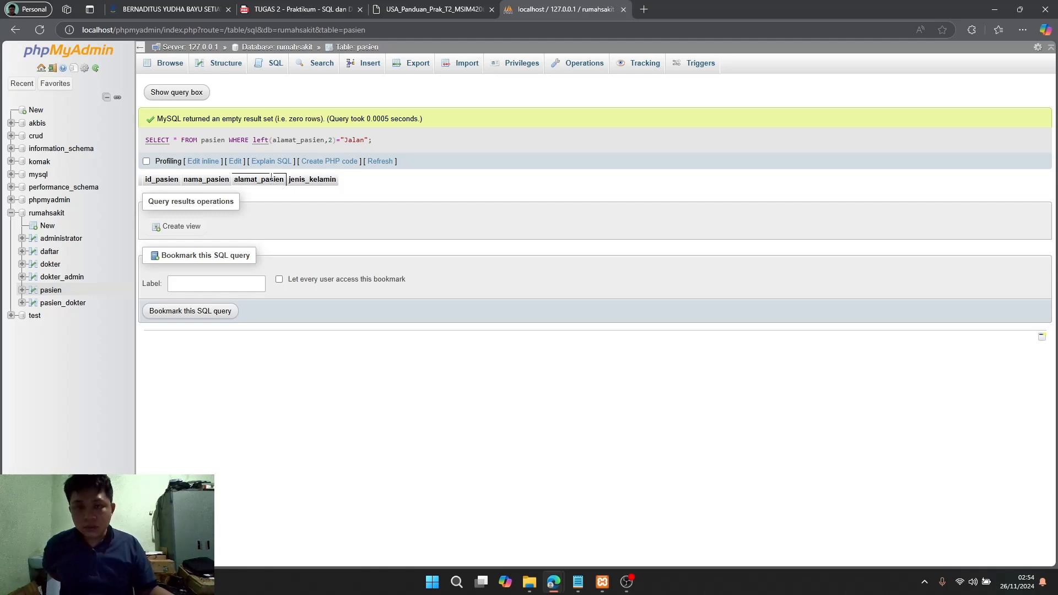
- Find the guide's Select like example on page 33 and copy its query filtering alamat_pasien LIKE ‘%Jakarta%’
click(418, 10)
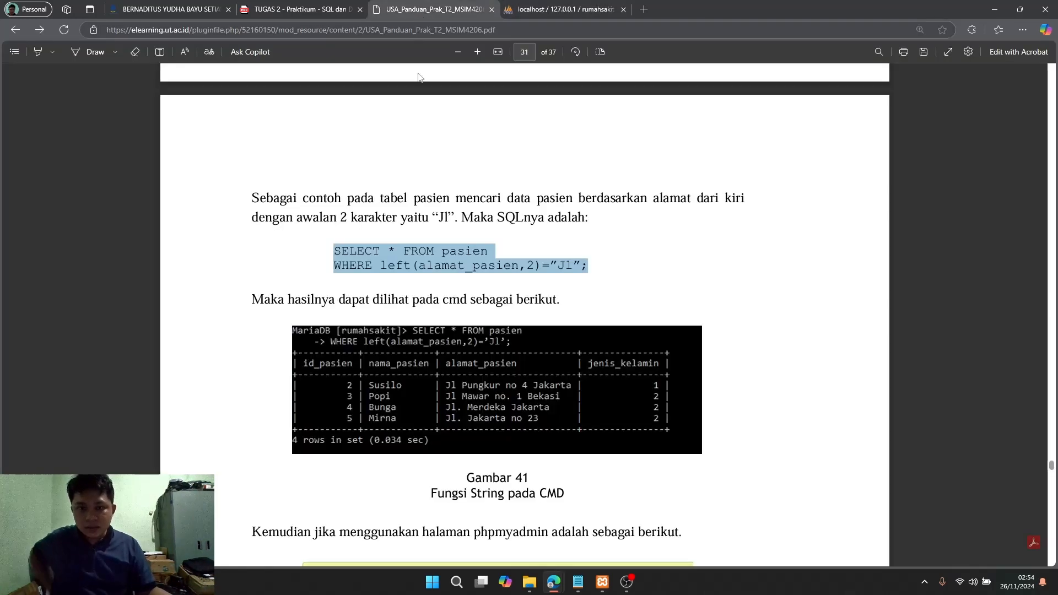
scroll(496, 274, down, 10)
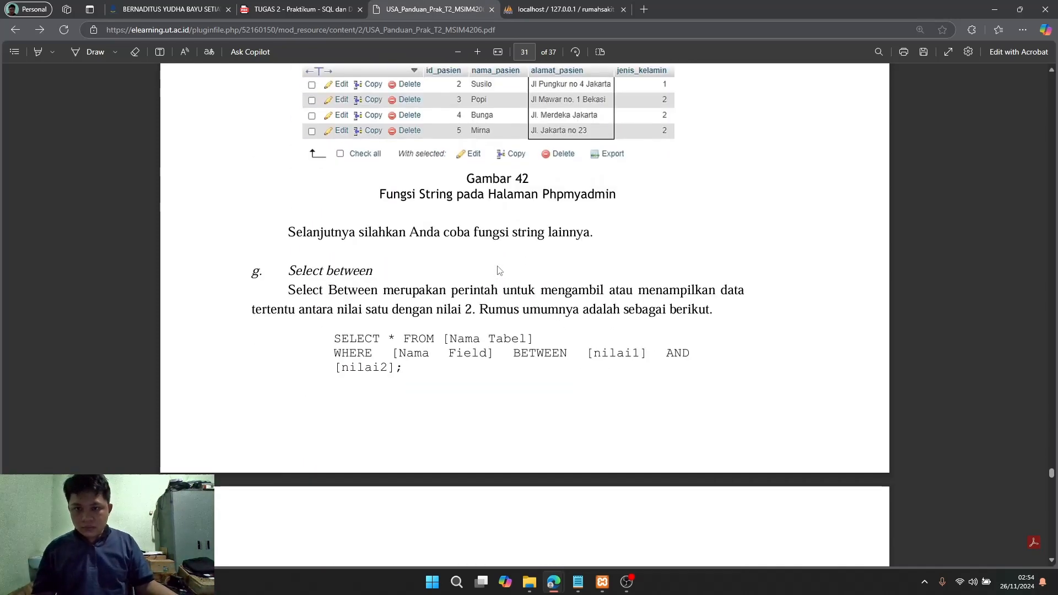
scroll(497, 265, up, 1)
scroll(498, 265, down, 5)
scroll(497, 265, up, 1)
scroll(497, 265, down, 10)
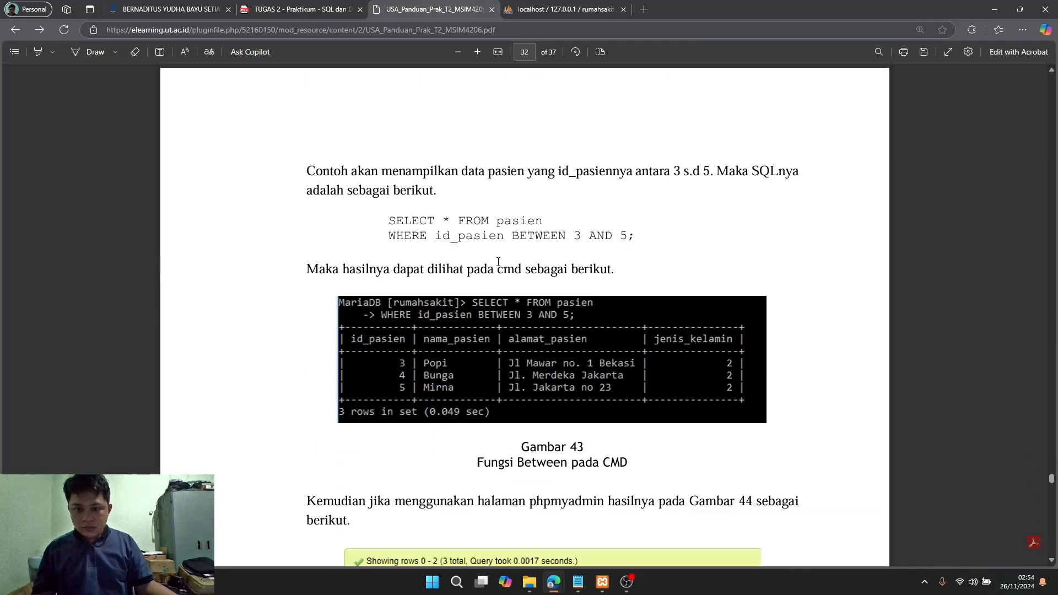
scroll(498, 266, down, 5)
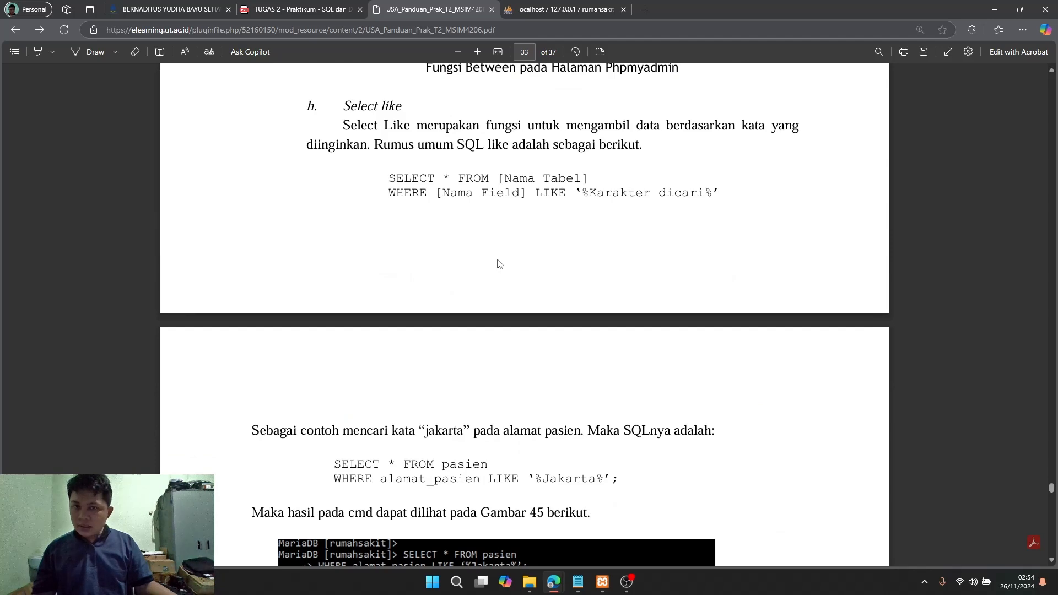
scroll(498, 260, down, 4)
scroll(496, 255, down, 12)
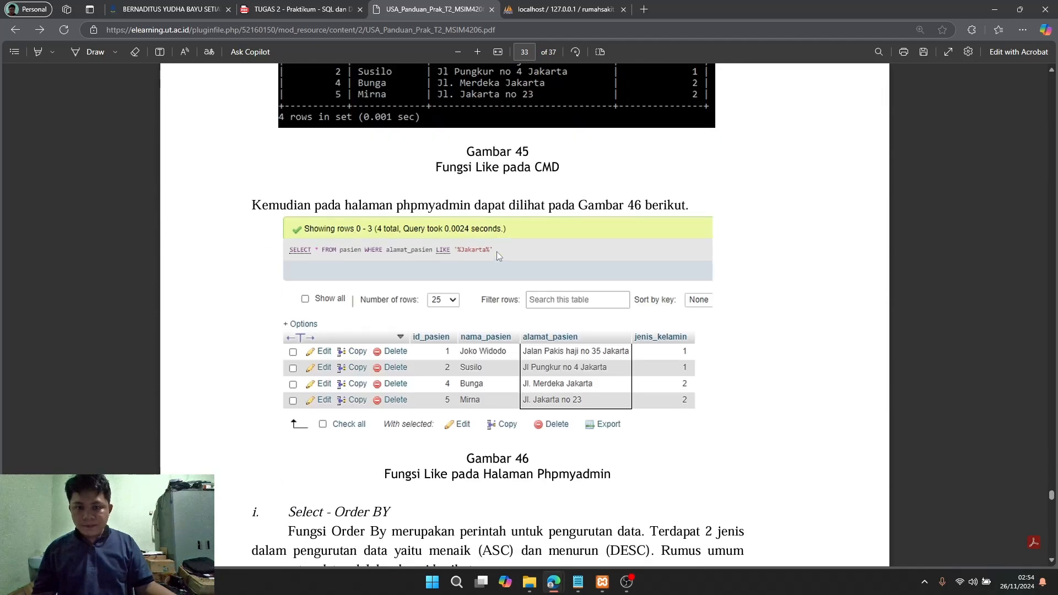
scroll(497, 251, up, 3)
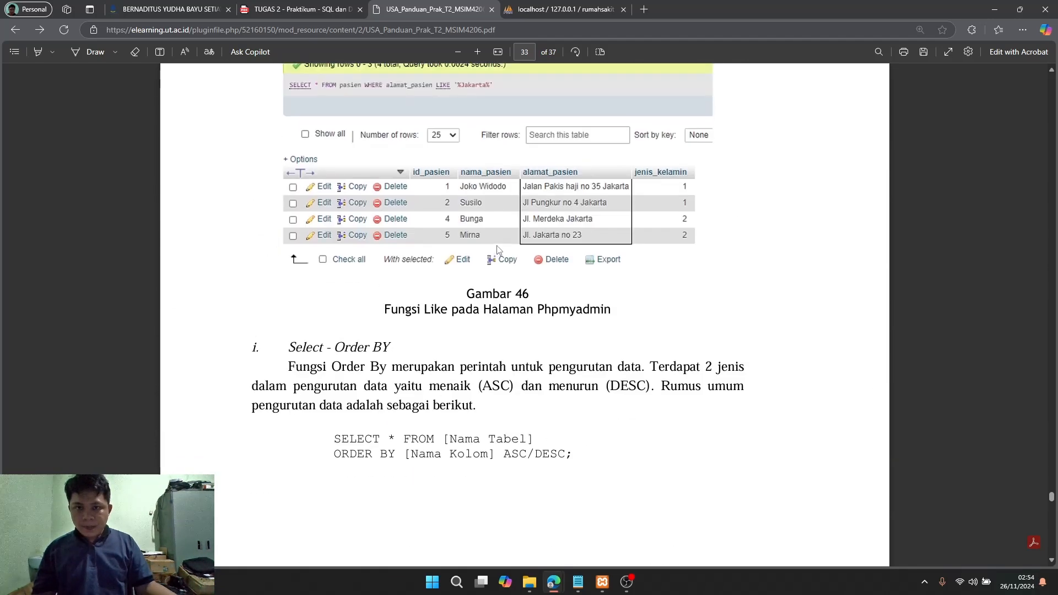
scroll(497, 248, up, 3)
scroll(497, 246, down, 1)
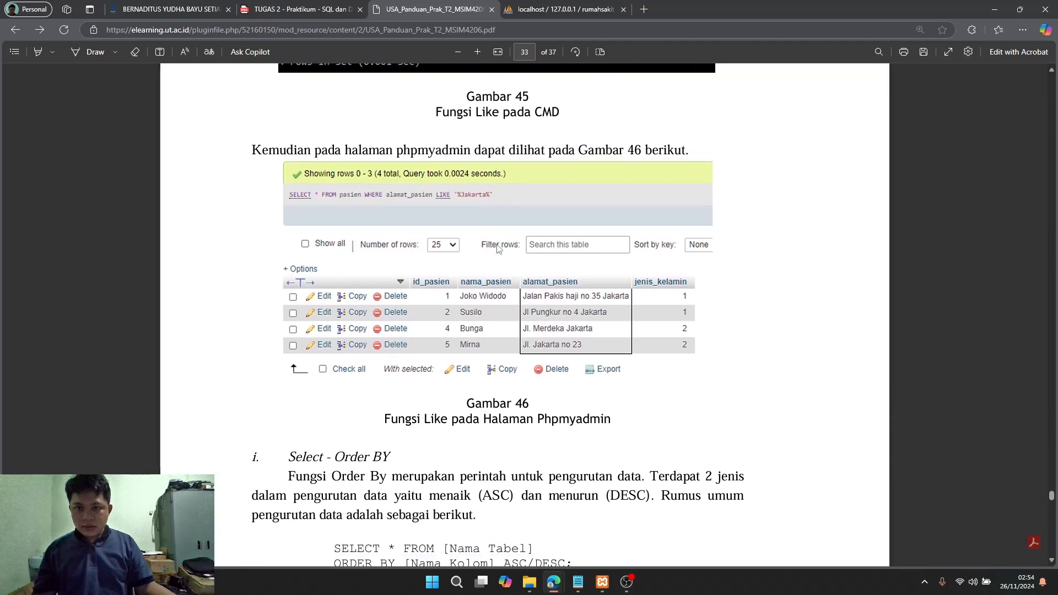
scroll(497, 248, up, 7)
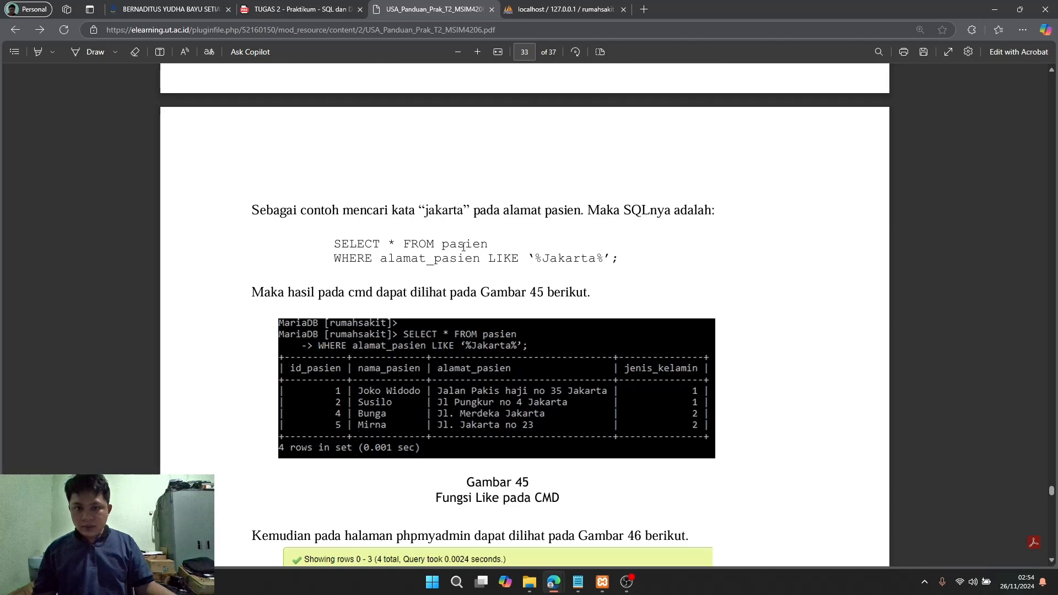
drag(339, 240, 620, 266)
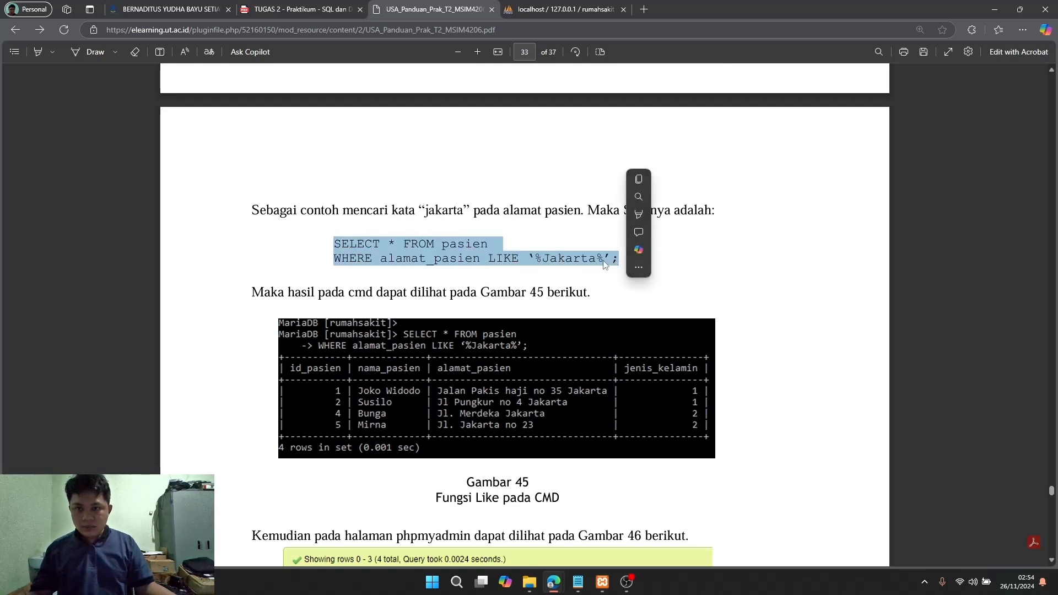
key(ctrl+c)
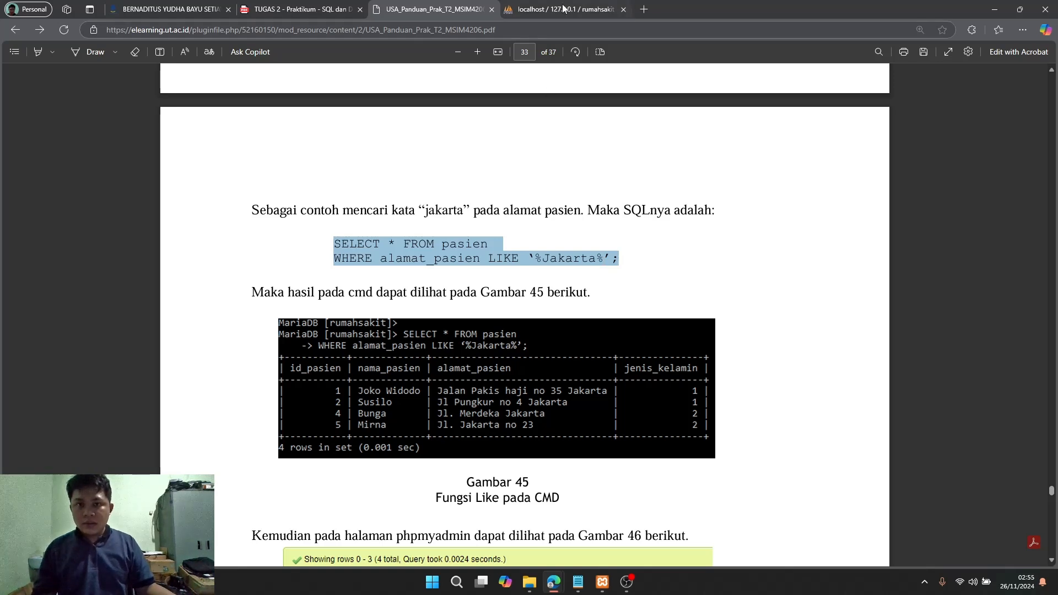
- Replace the default query in phpMyAdmin's pasien SQL editor with the copied LIKE ‘%Jakarta%’ query and run it
click(564, 9)
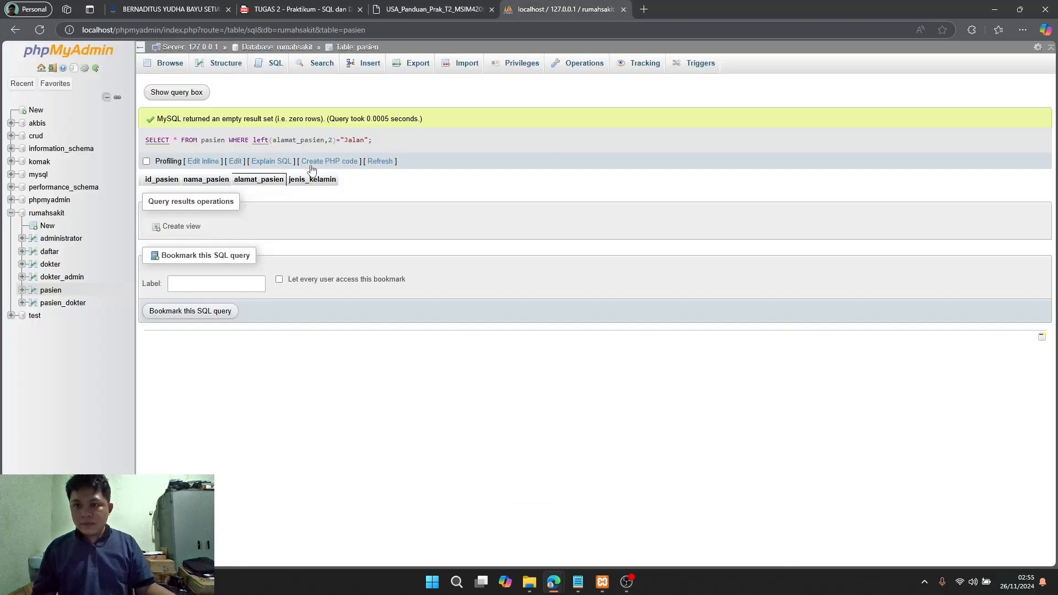
click(274, 63)
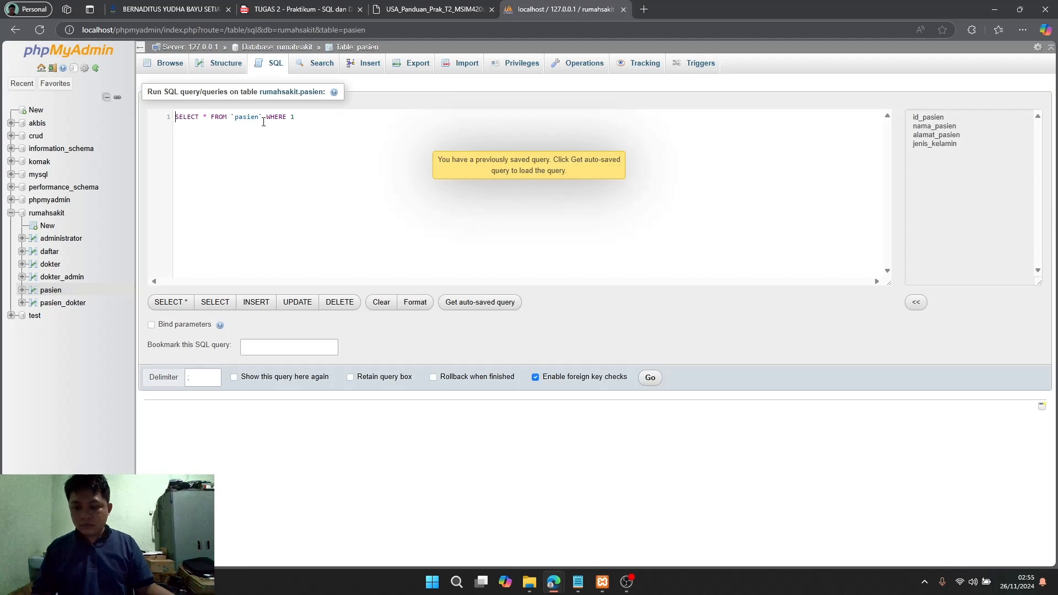
key(ctrl+a)
key(ctrl+v)
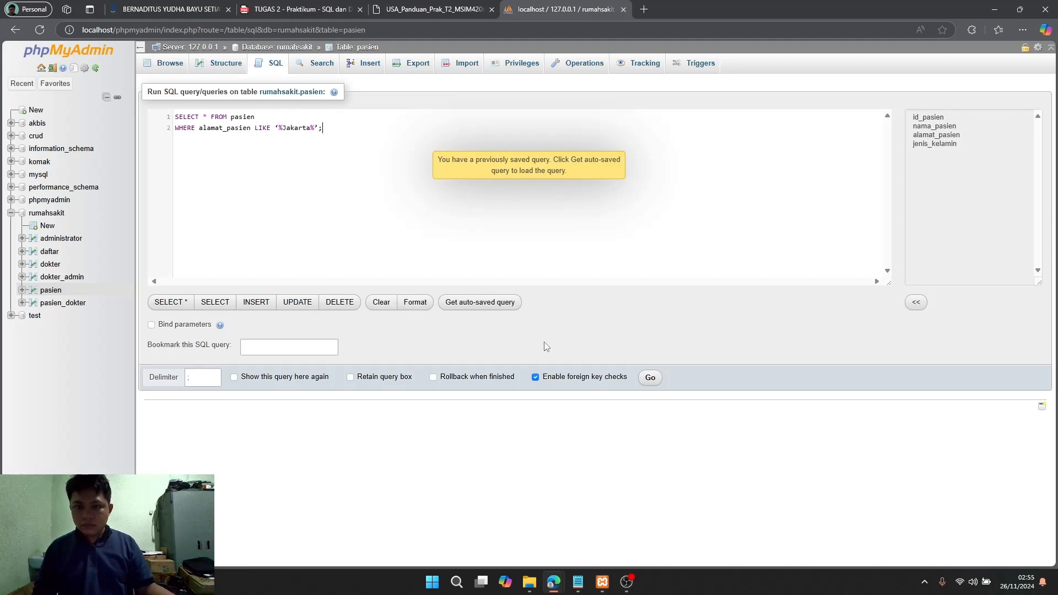
click(648, 377)
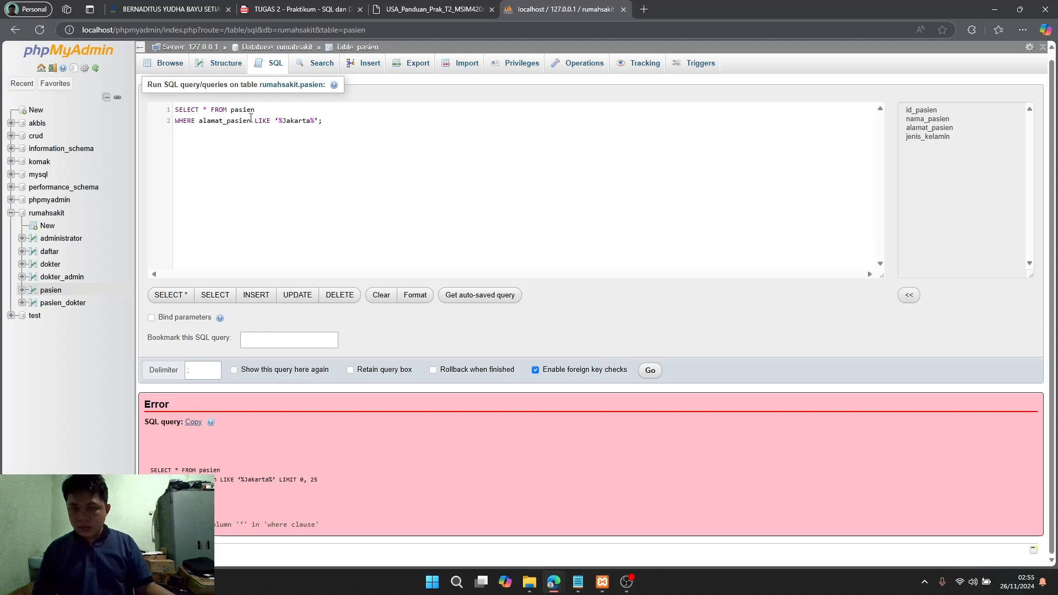
- Open the MySQL server error reference linked from the query error and return to the pasien table's SQL editor
drag(335, 120, 170, 111)
click(289, 167)
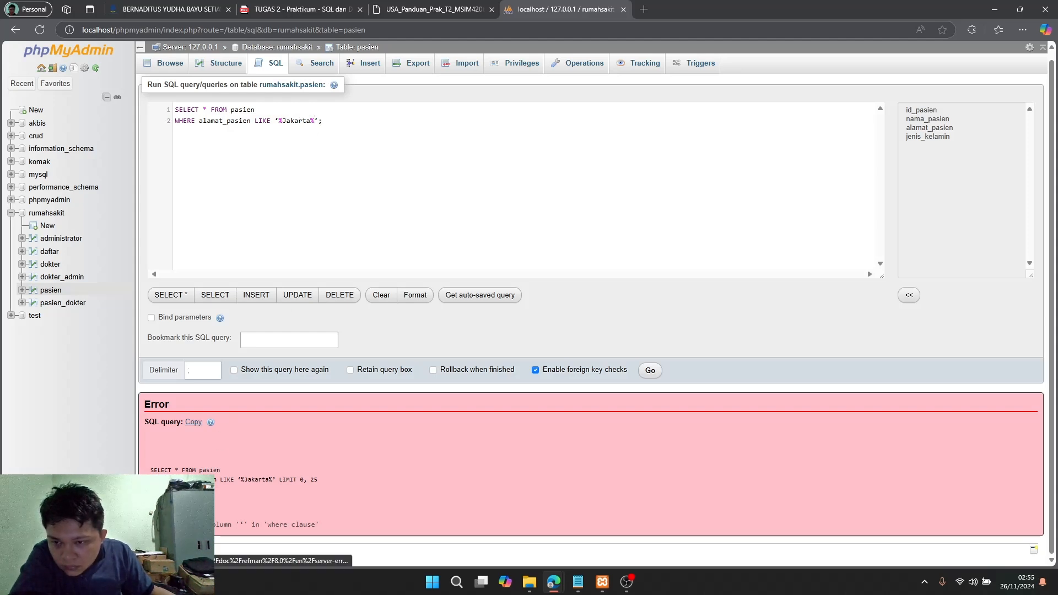
click(207, 508)
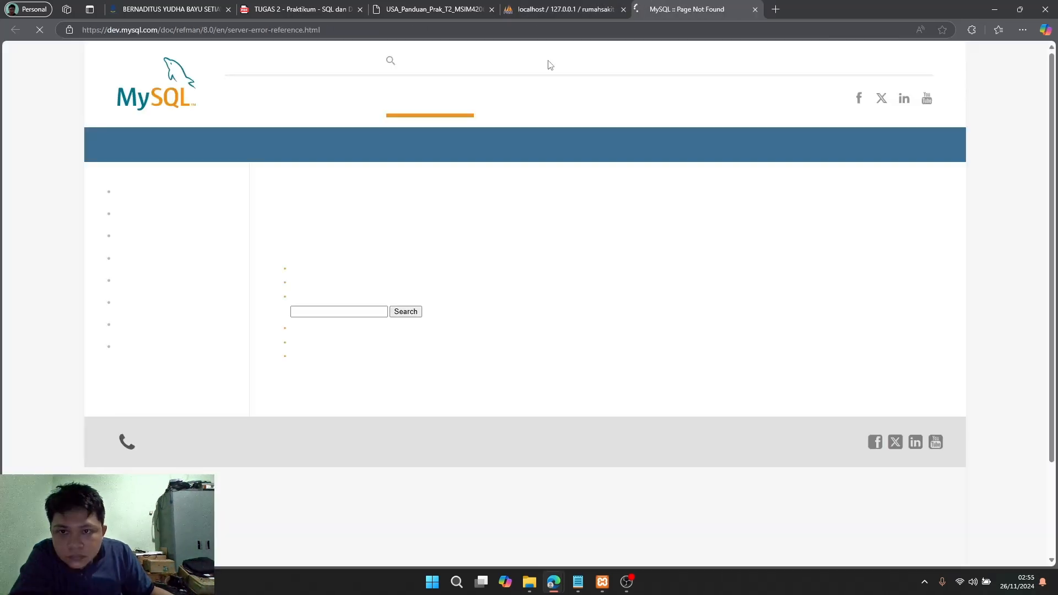
click(550, 16)
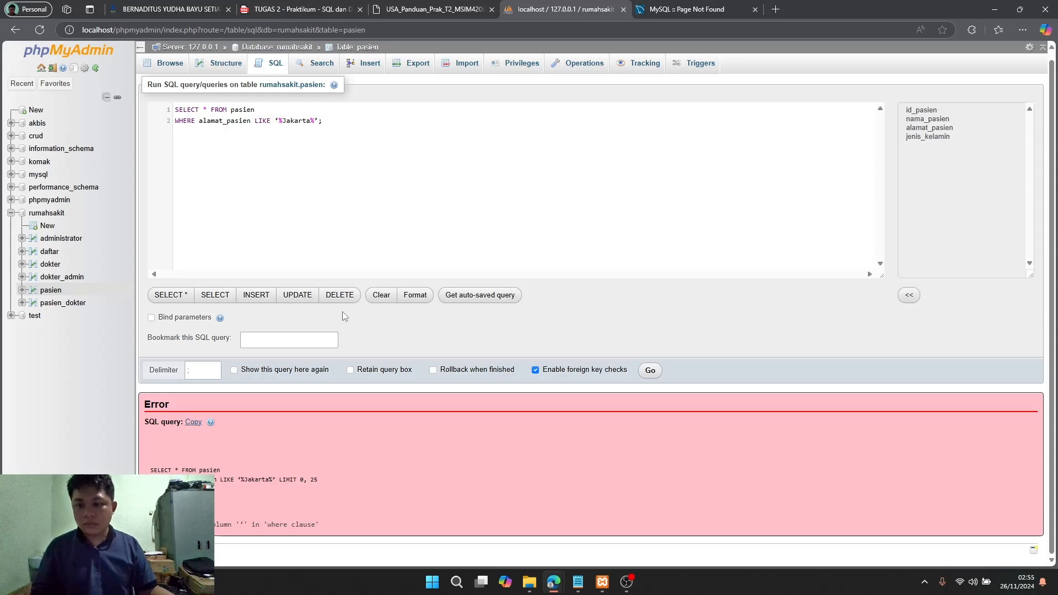
- Copy the guide's page 36 UPDATE pasien query that sets nama_pasien where id_pasien =5, and return to phpMyAdmin's SQL editor
click(487, 17)
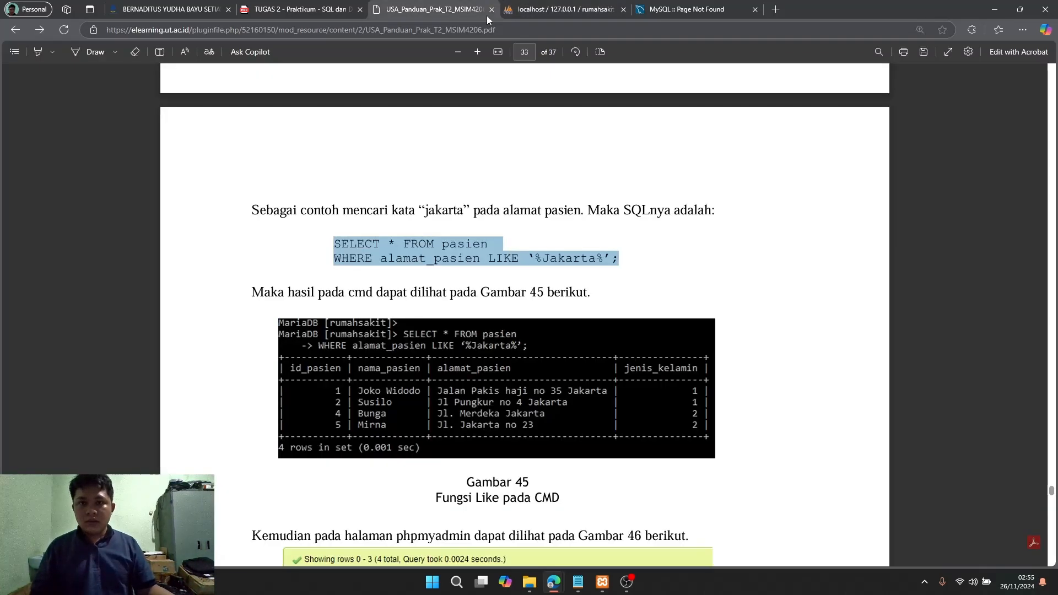
scroll(501, 295, down, 15)
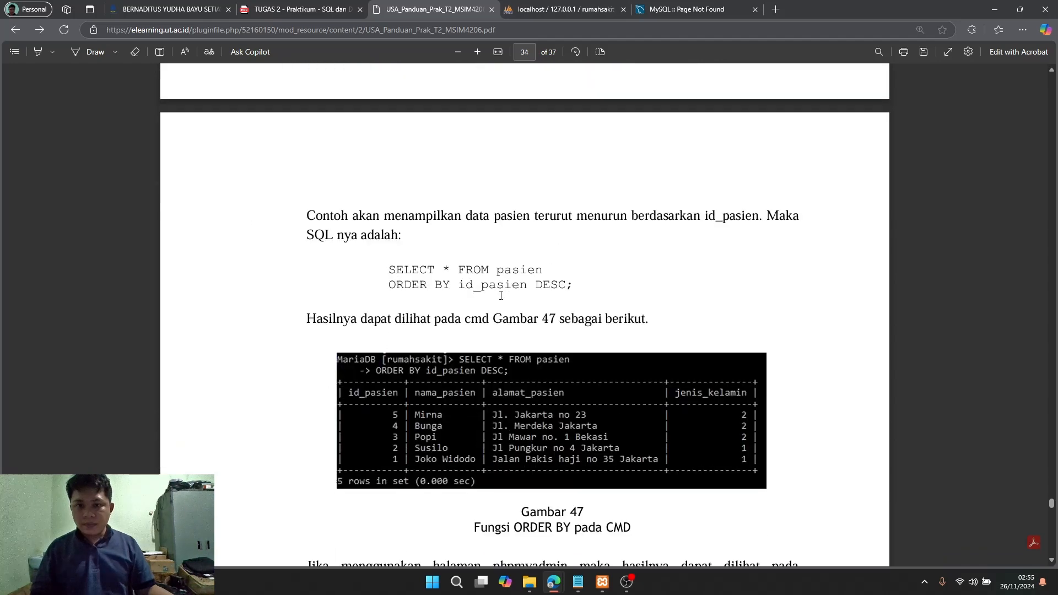
scroll(501, 296, down, 10)
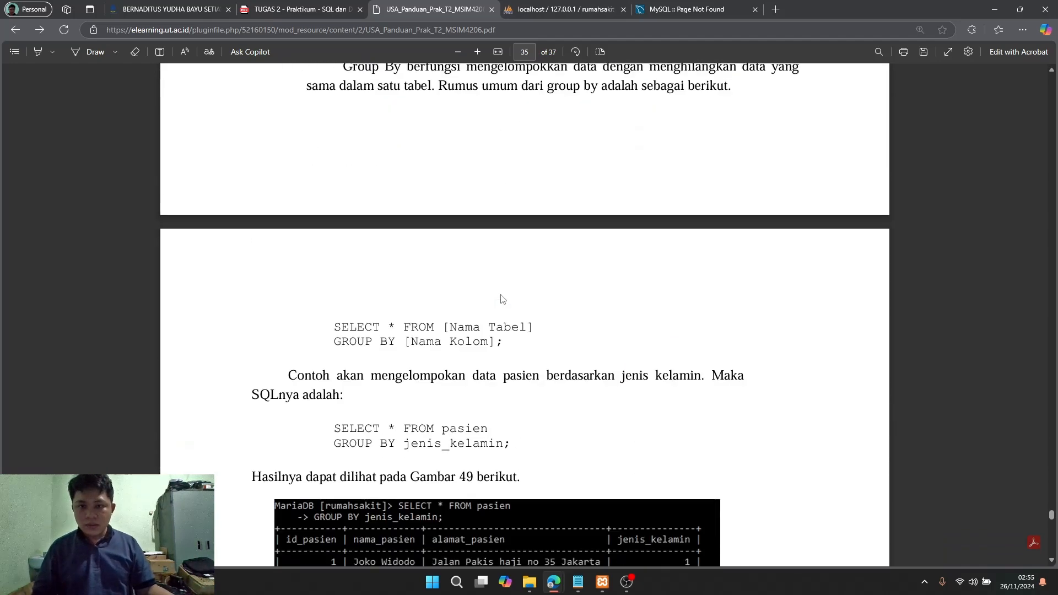
scroll(504, 295, down, 2)
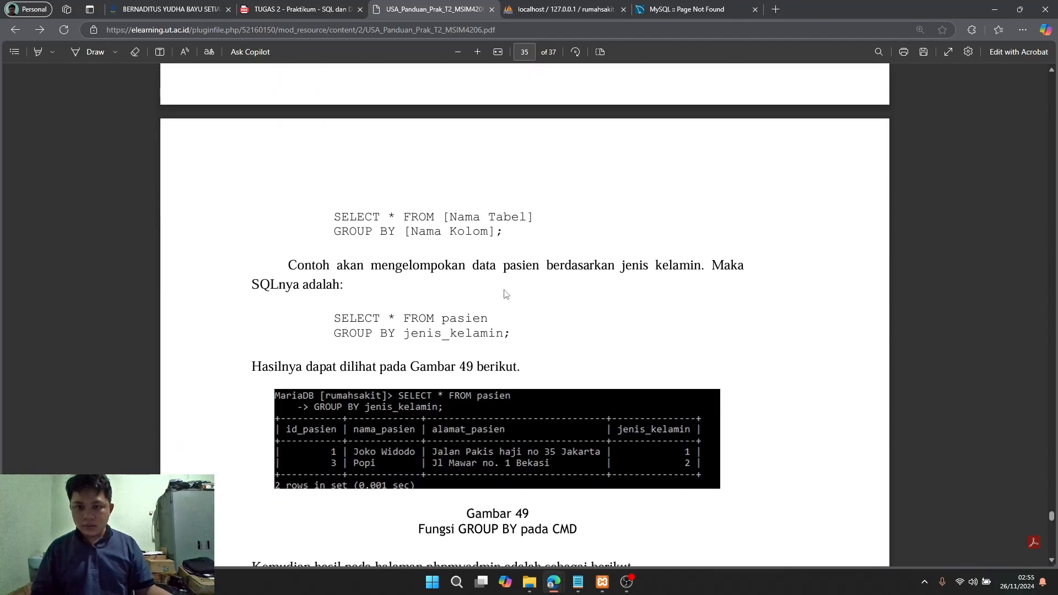
scroll(504, 294, down, 6)
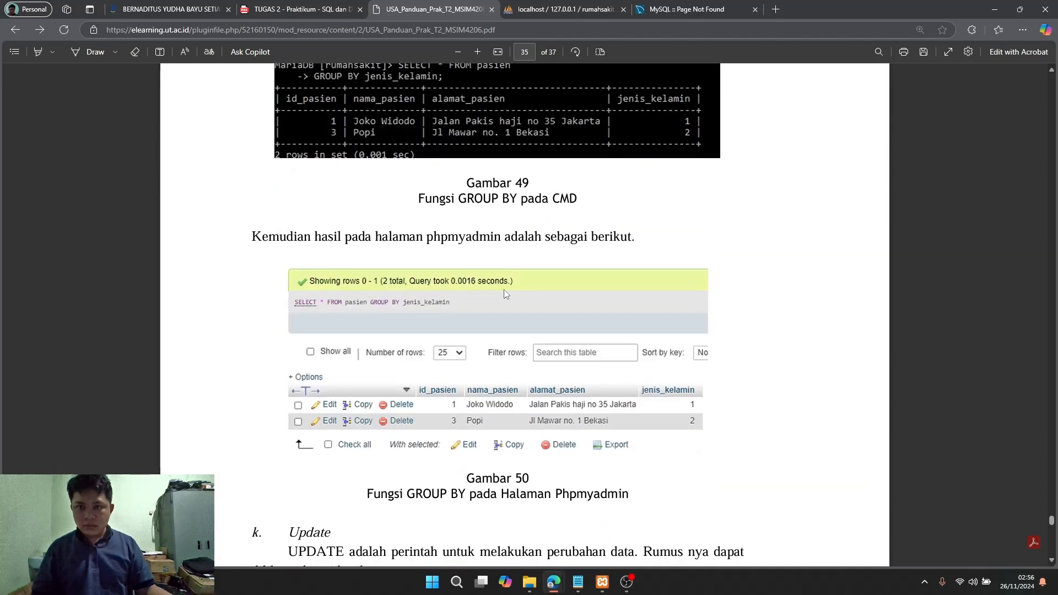
scroll(506, 296, down, 7)
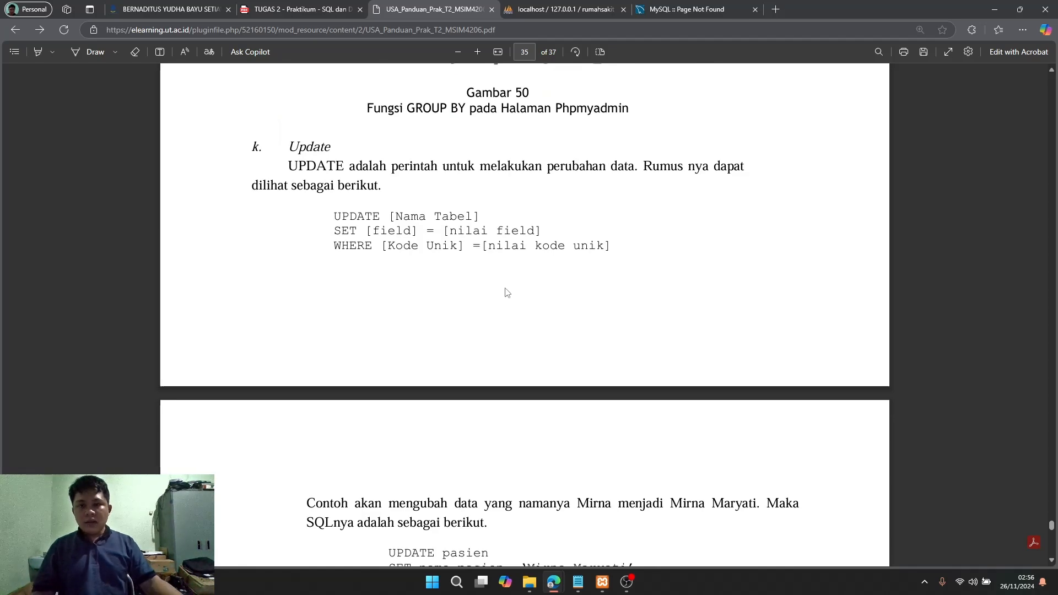
scroll(501, 288, up, 6)
scroll(501, 289, up, 4)
scroll(507, 290, down, 12)
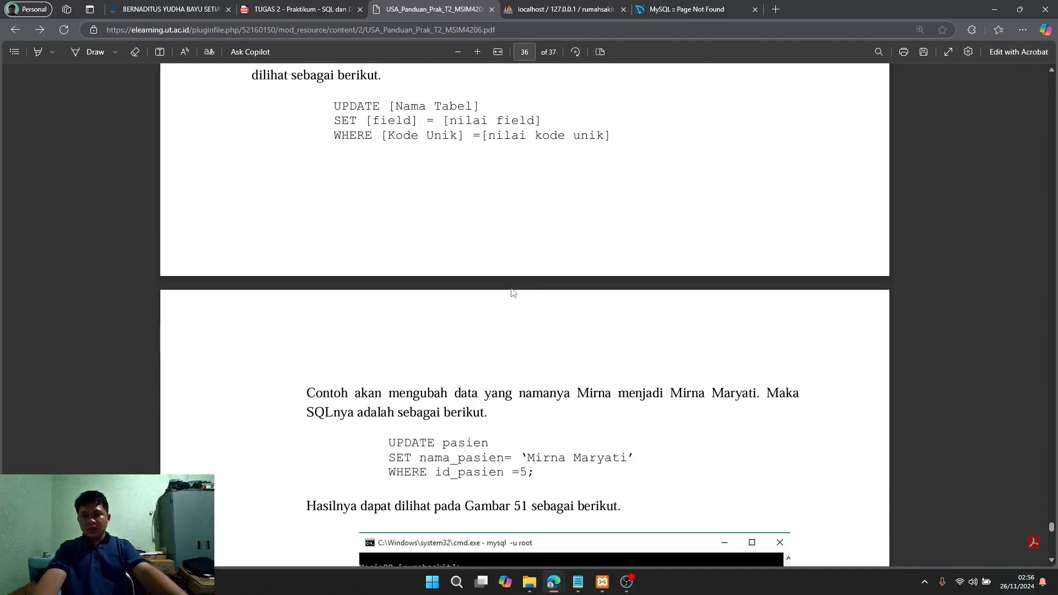
scroll(512, 292, down, 4)
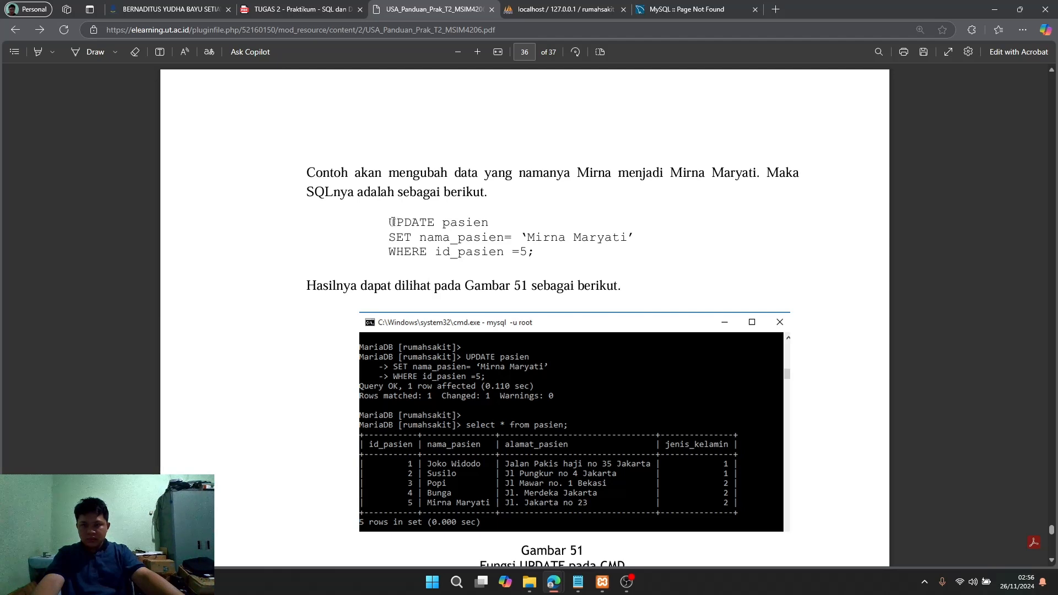
drag(391, 222, 535, 252)
key(ctrl+c)
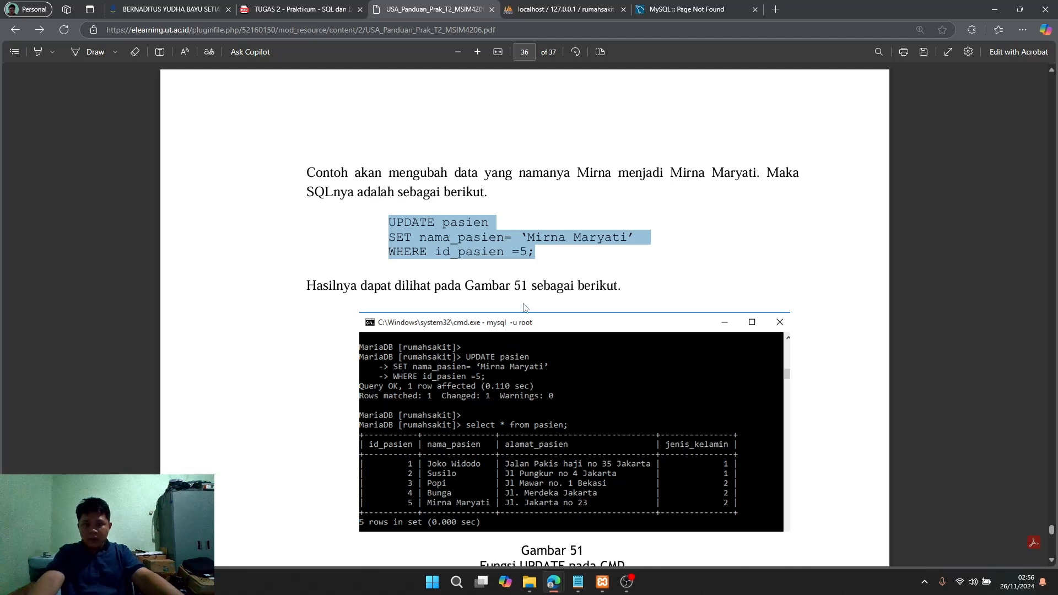
click(561, 10)
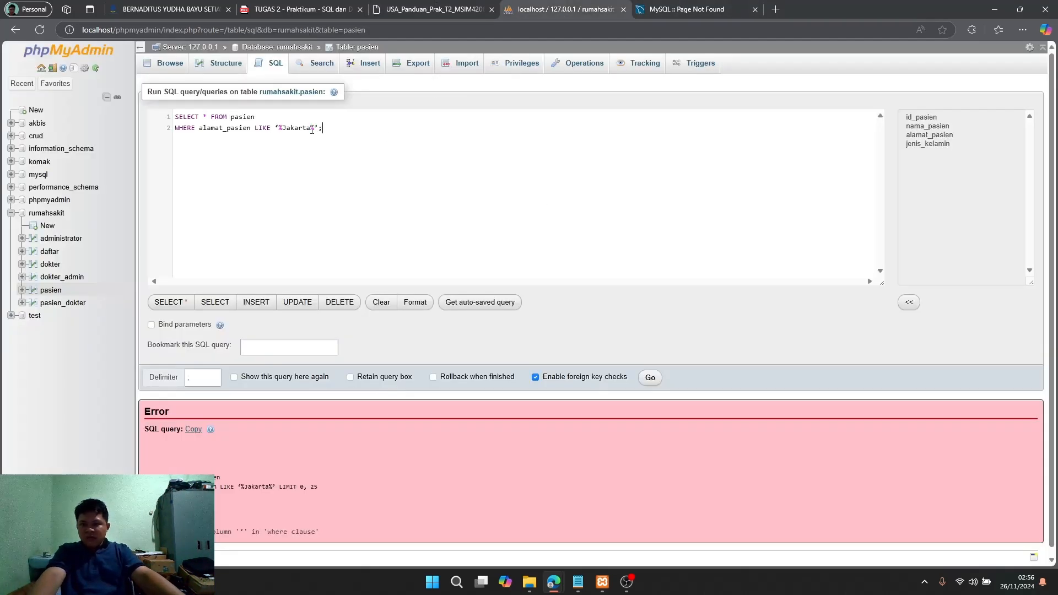
- Replace the LIKE query in the pasien SQL editor with the copied UPDATE pasien query for id_pasien =5 and run it
drag(328, 132, 175, 118)
key(ctrl+v)
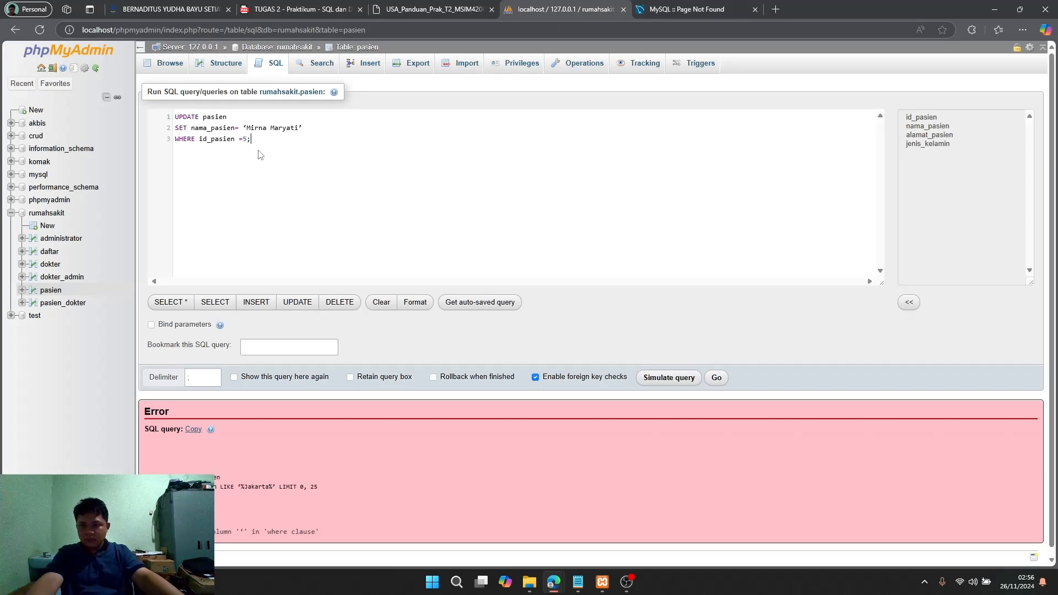
click(715, 378)
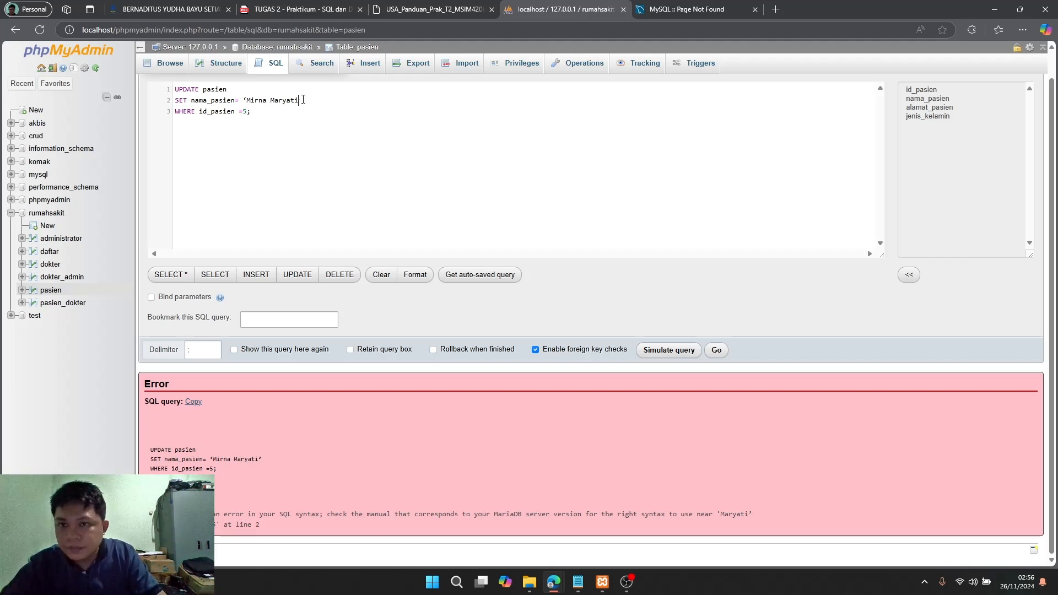
- Rewrite the UPDATE query's nama_pasien value as the patient's first name in straight single quotes, run it, and browse the pasien table
key(BackSpace)
key(BackSpace)
key(BackSpace)
key(BackSpace)
key(BackSpace)
key(BackSpace)
key(BackSpace)
key(BackSpace)
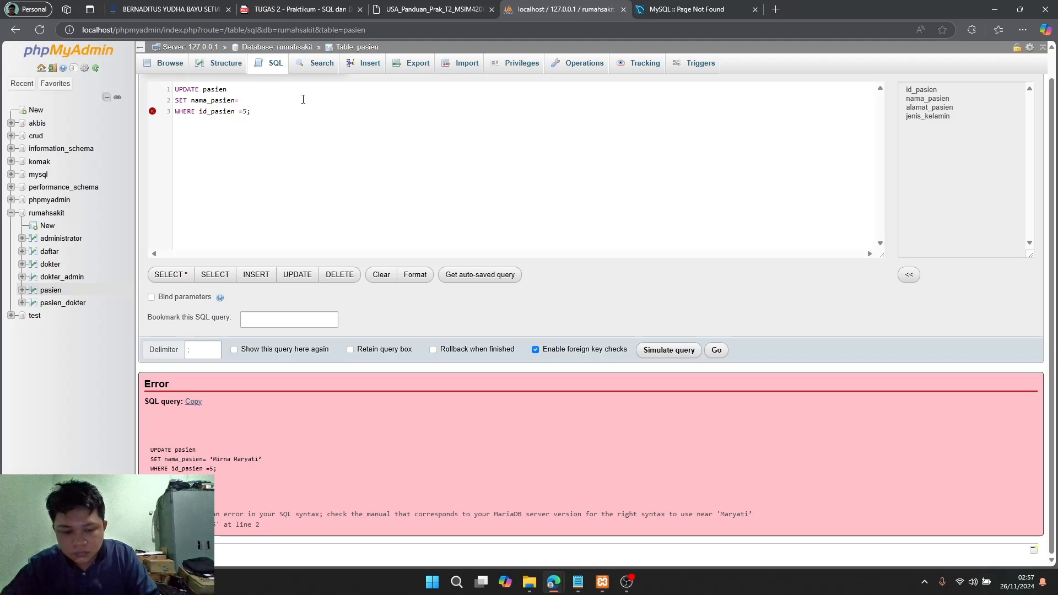
key(Return)
text(')
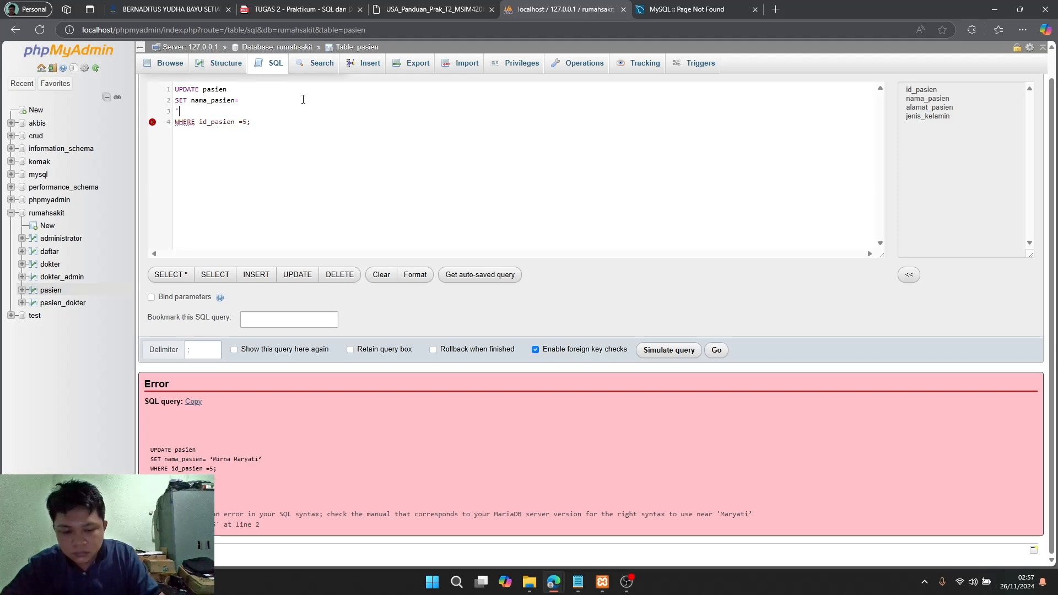
text(Mirna)
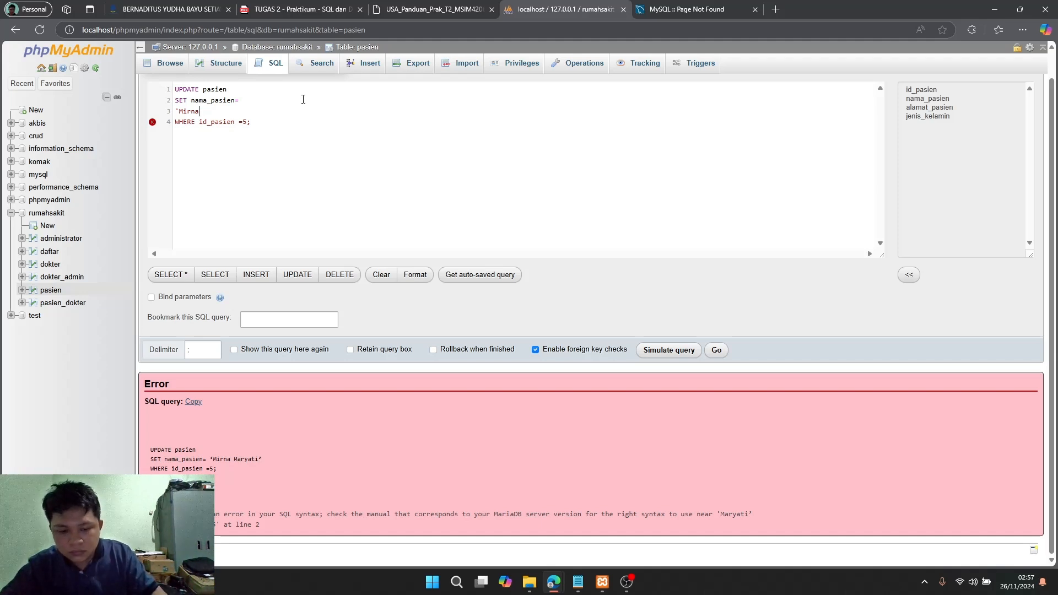
text(')
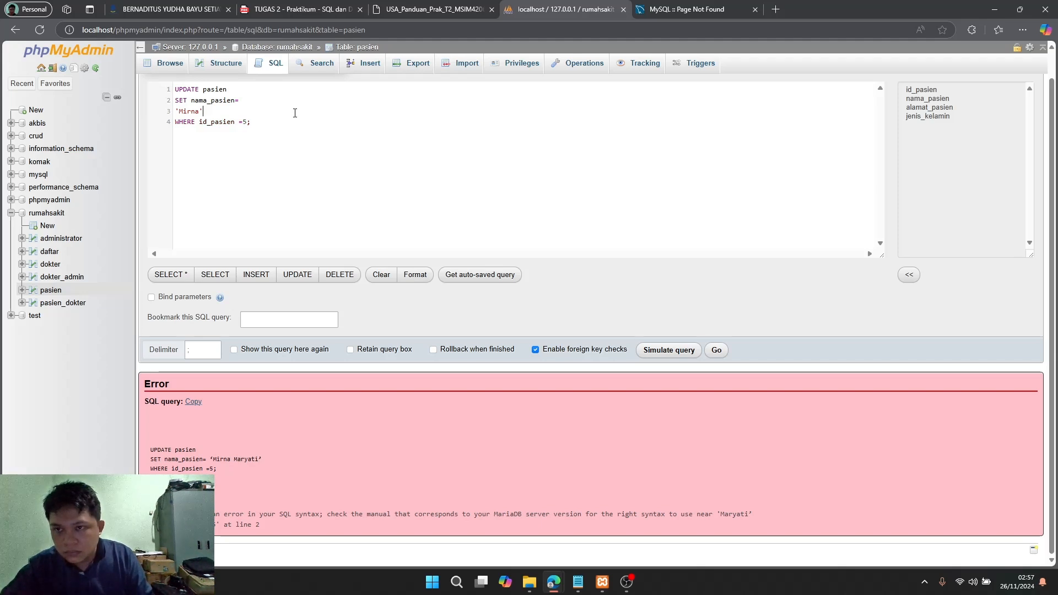
click(717, 352)
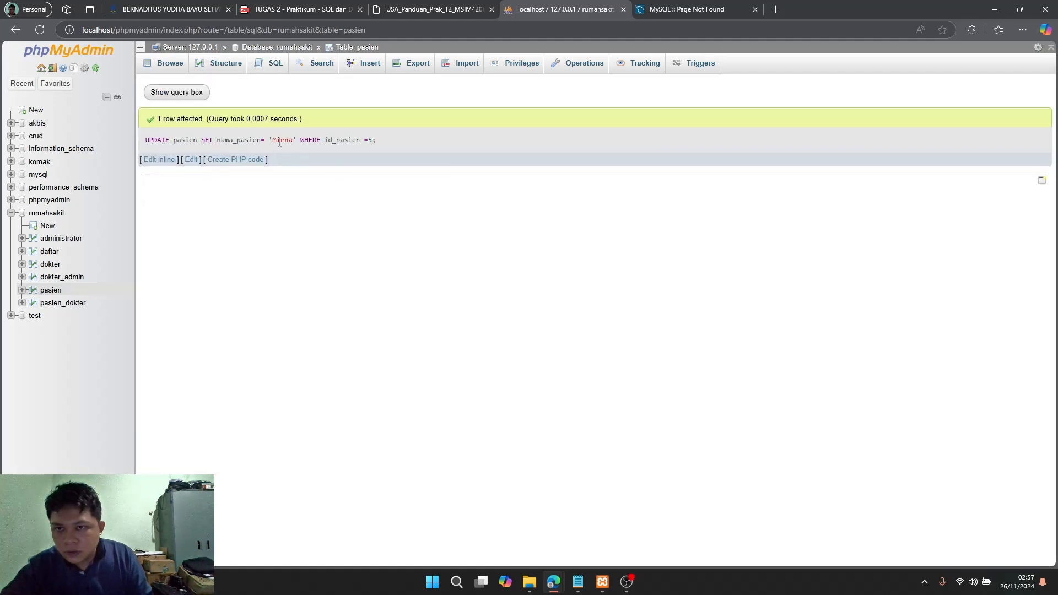
click(53, 291)
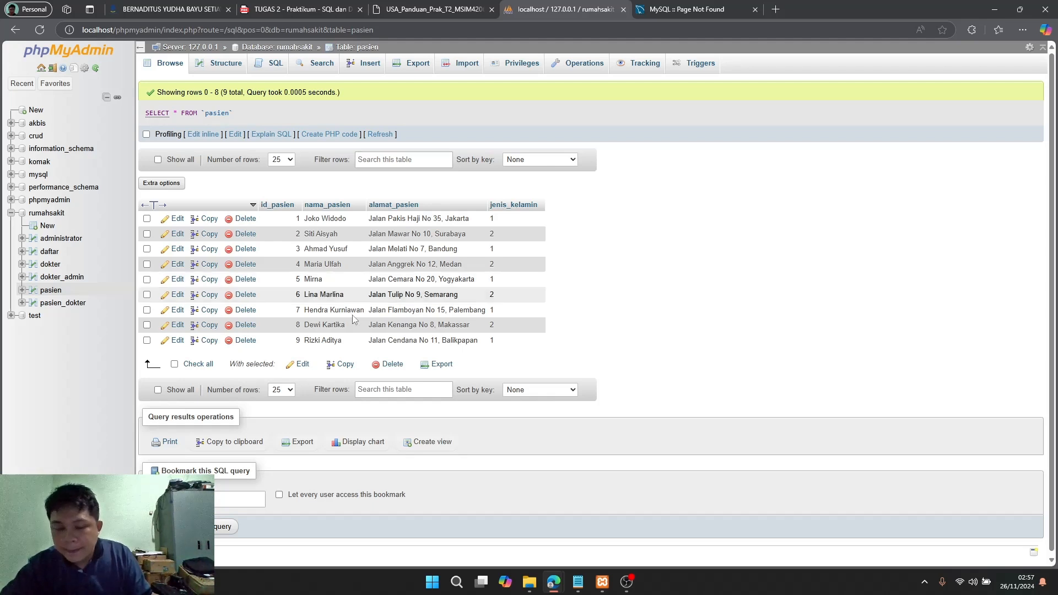
mouse_move(603, 580)
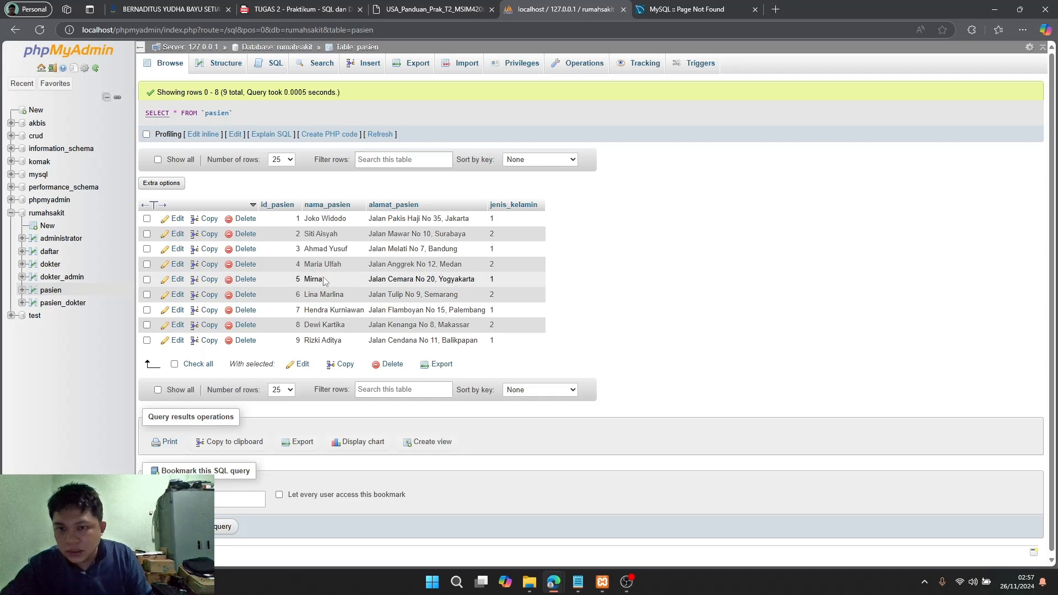
- Run the copied UPDATE pasien query with a different patient name in straight single quotes for id_pasien =5, and browse the pasien table
click(274, 70)
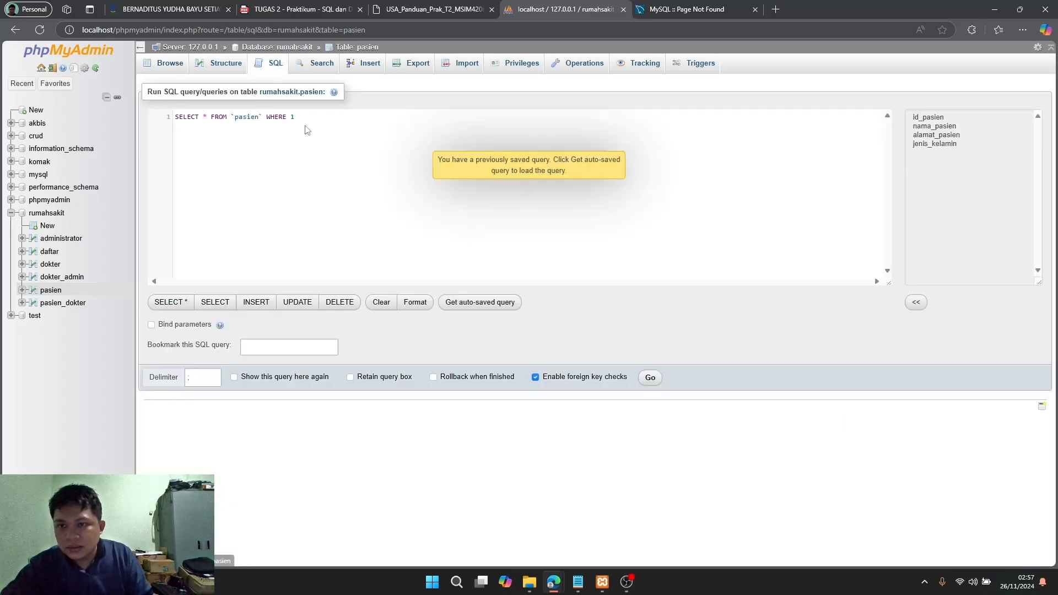
drag(297, 117, 174, 118)
text(UPDATE pasien SET nama_pasien= ‘Mirna Maryati’ WHERE id_pasien =5;)
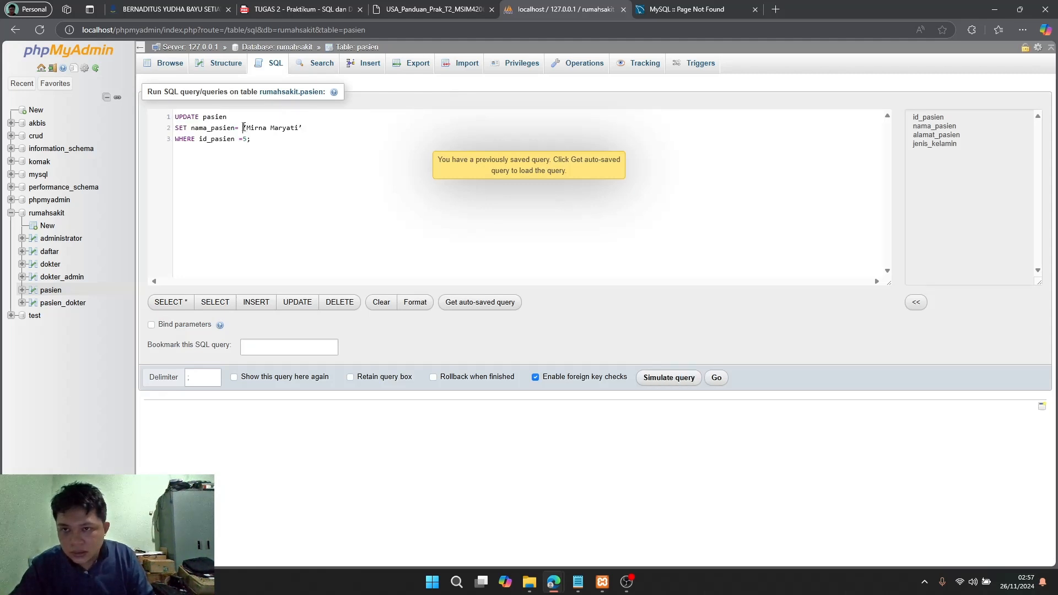
drag(243, 128, 303, 128)
key(BackSpace)
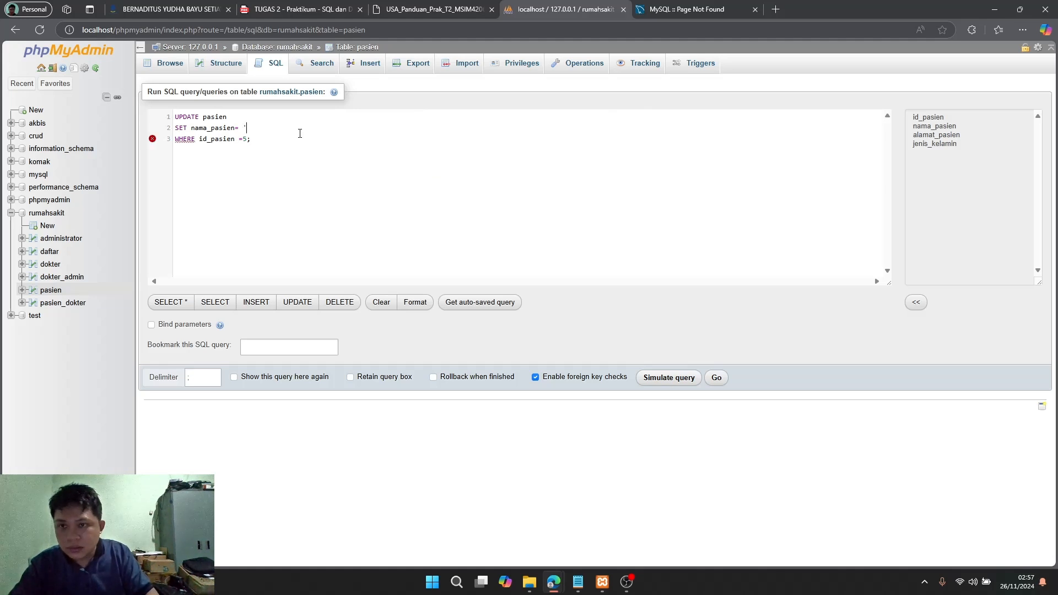
text(Yoga)
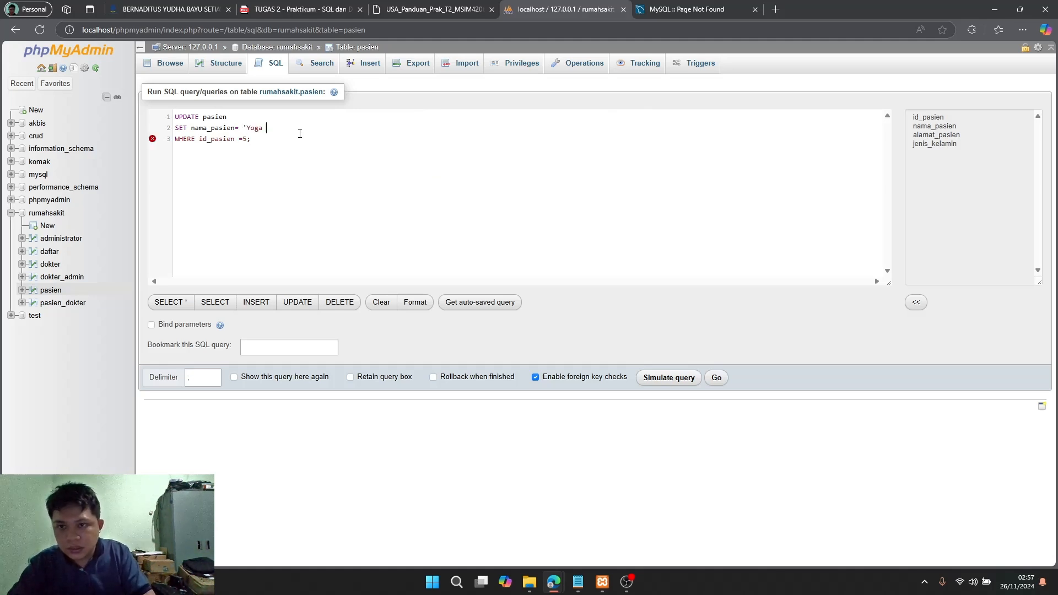
text( Abd)
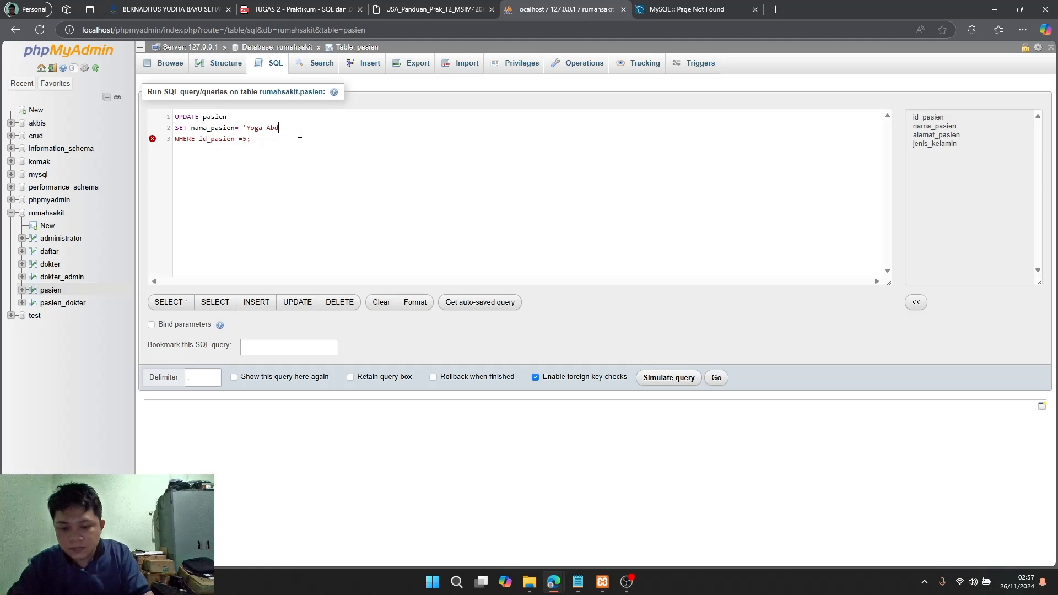
text(ul')
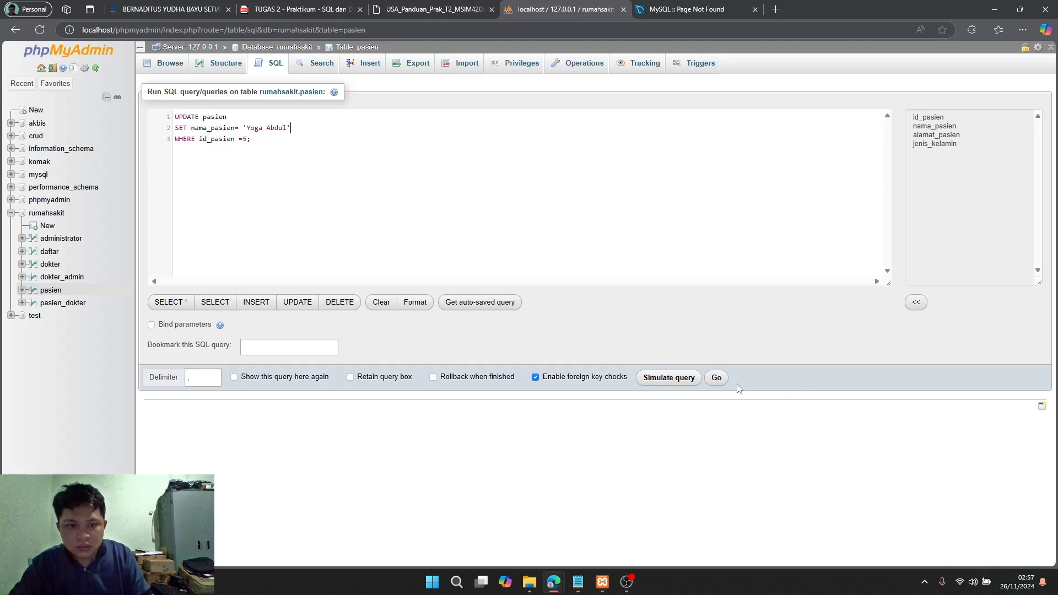
click(716, 378)
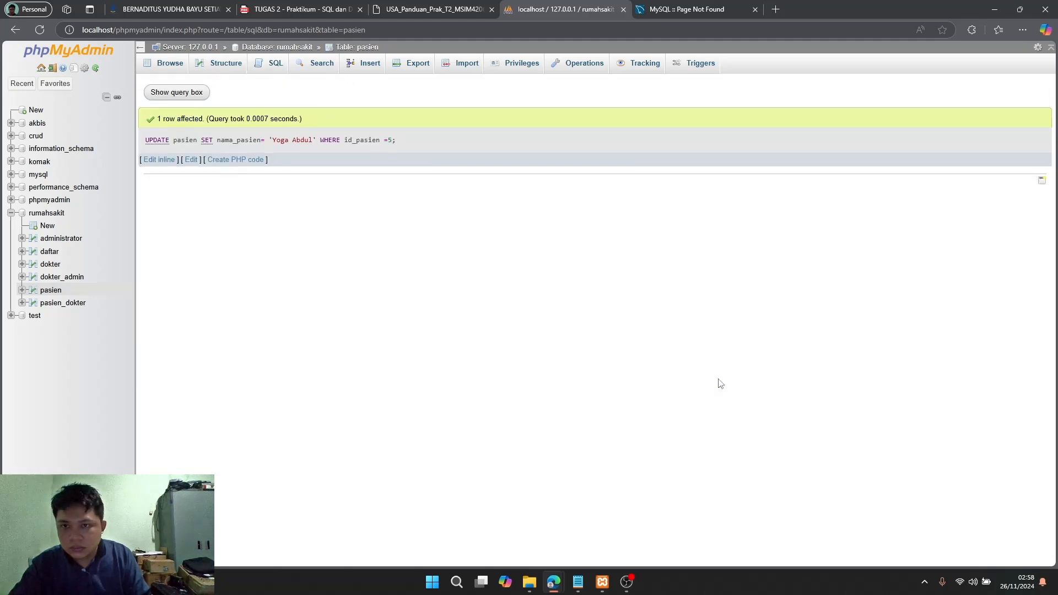
click(57, 291)
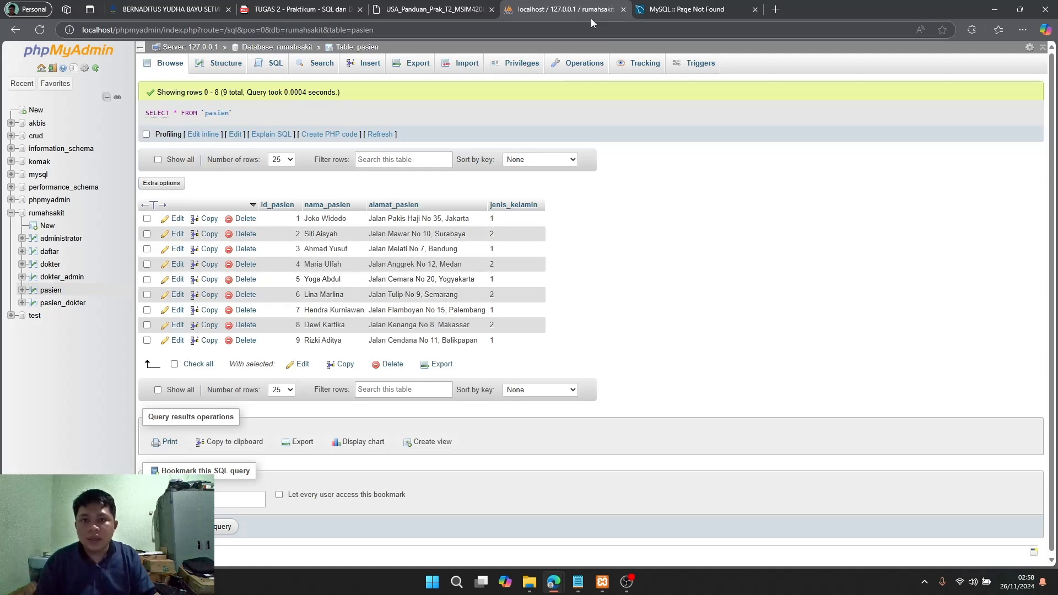
- Copy the guide's page 36 query DELETE FROM pasien Where id_pasien=5; check the guide's remaining pages, and return to phpMyAdmin
click(433, 9)
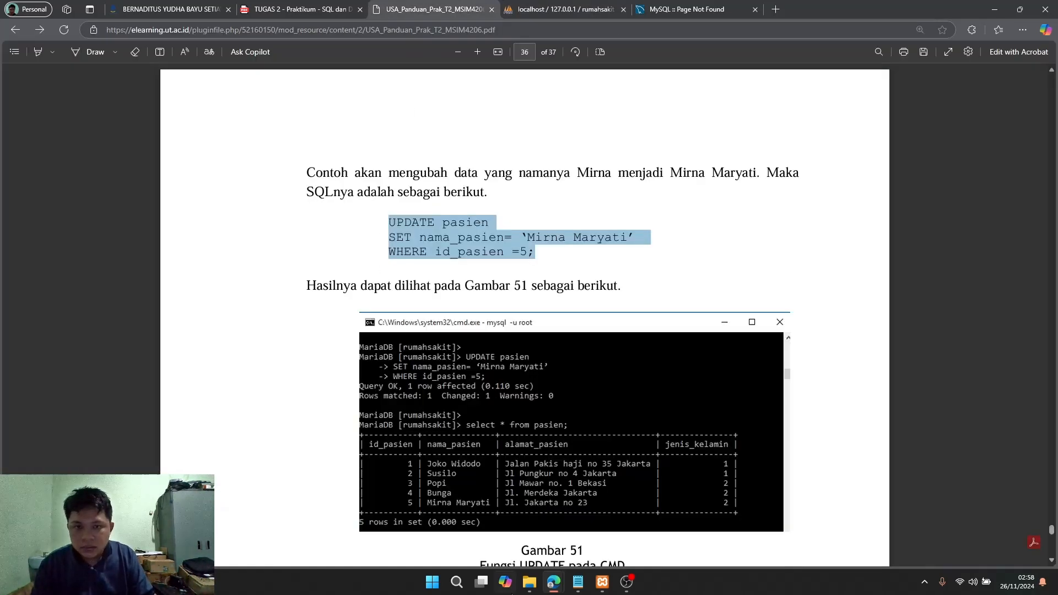
scroll(484, 464, down, 8)
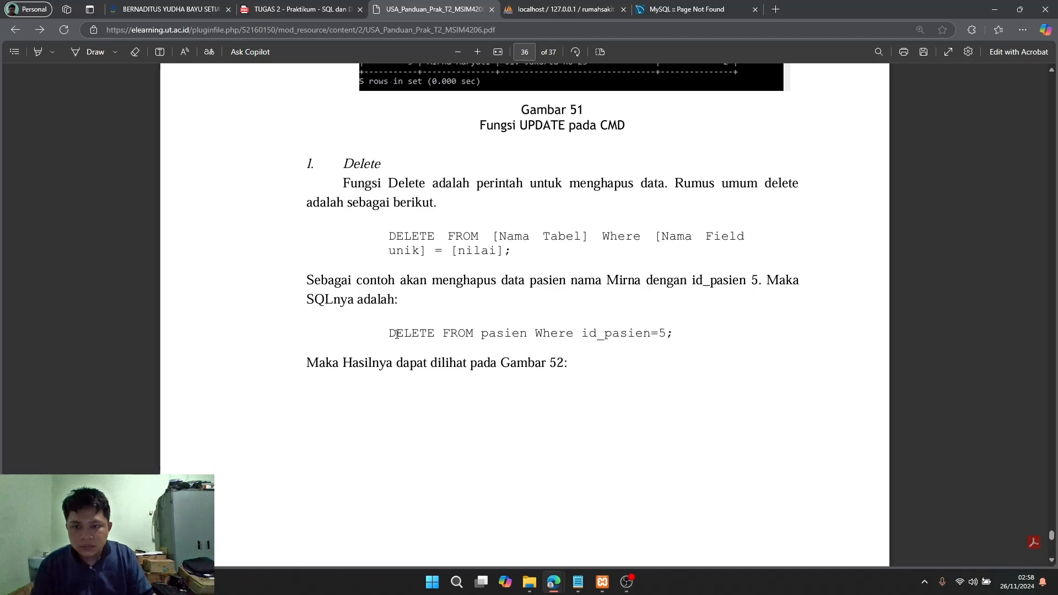
drag(391, 329, 674, 341)
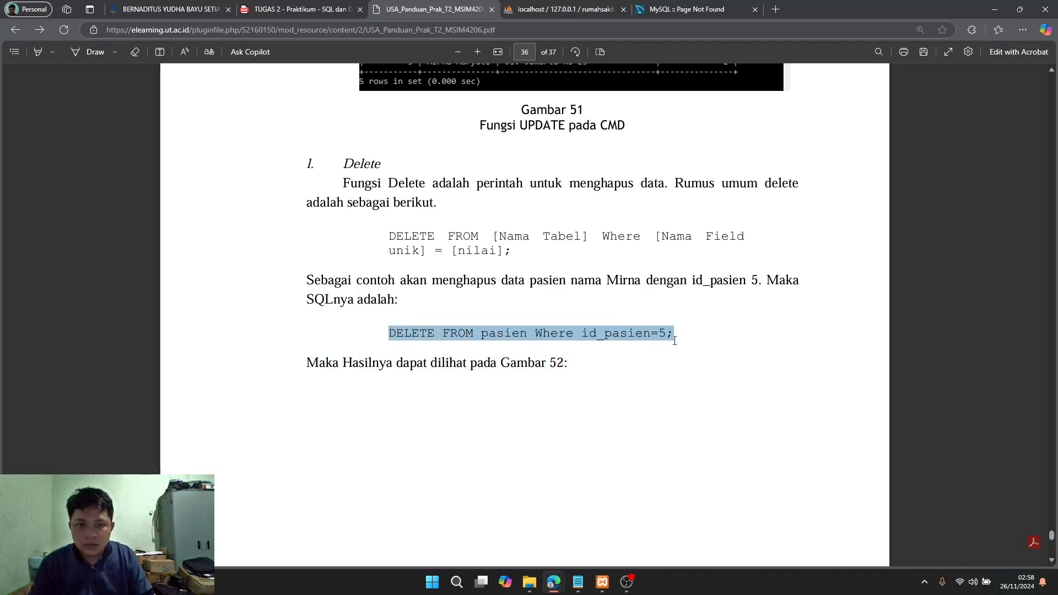
scroll(672, 343, down, 20)
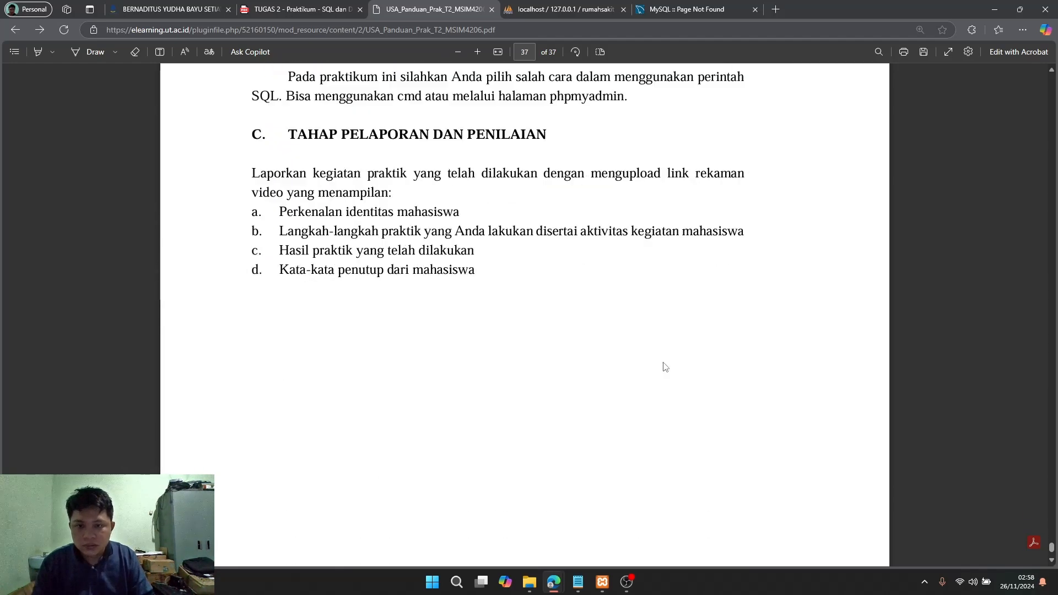
scroll(485, 171, up, 2)
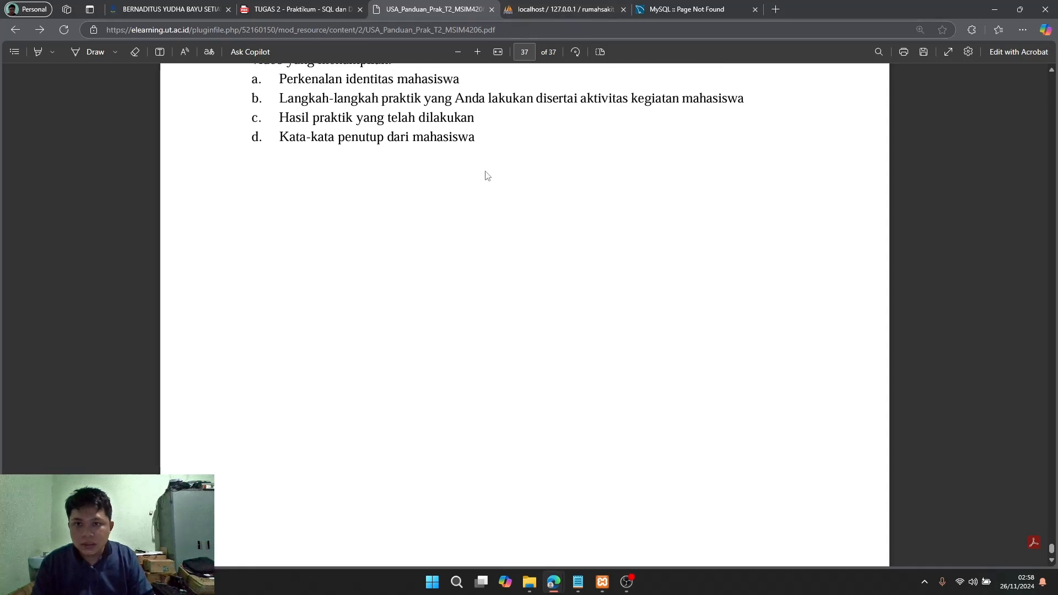
click(527, 10)
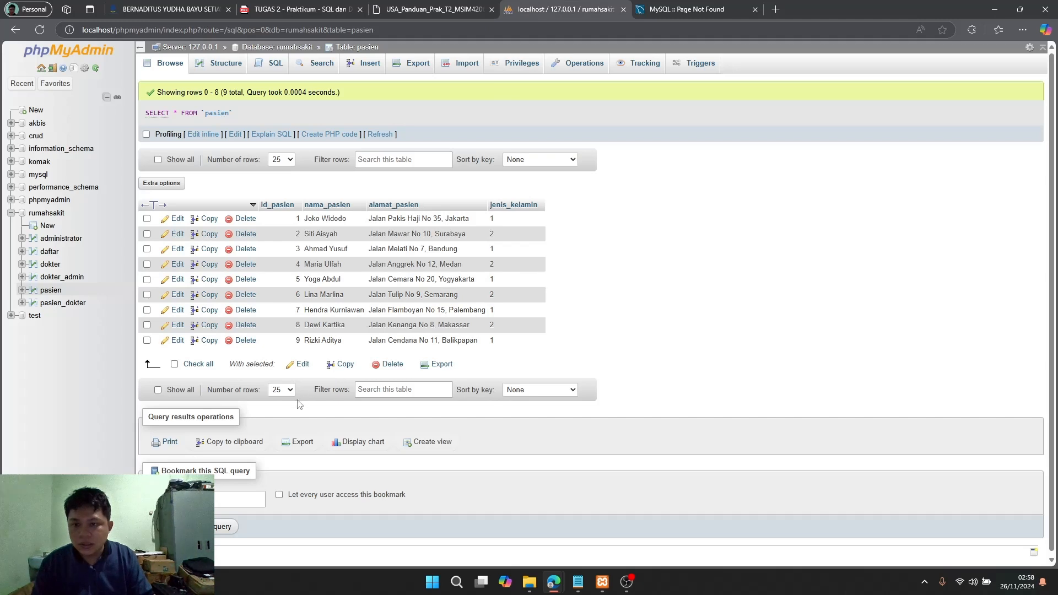
- Run DELETE FROM pasien Where id_pasien=5; in the pasien SQL editor, confirm the deletion, and browse the pasien table
click(275, 70)
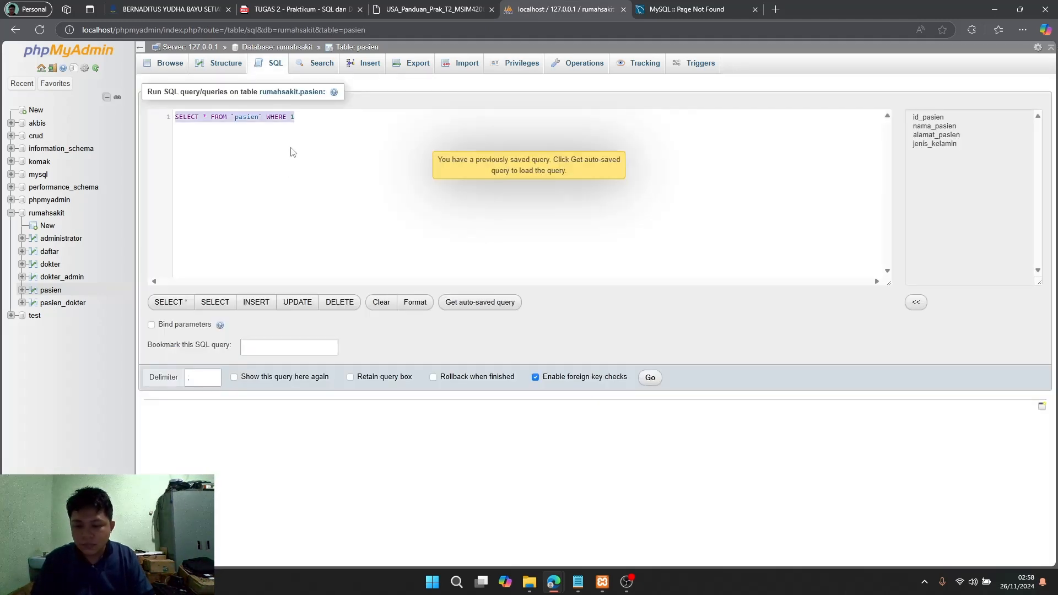
text(DELETE FROM pasien Where id_pasien=5;)
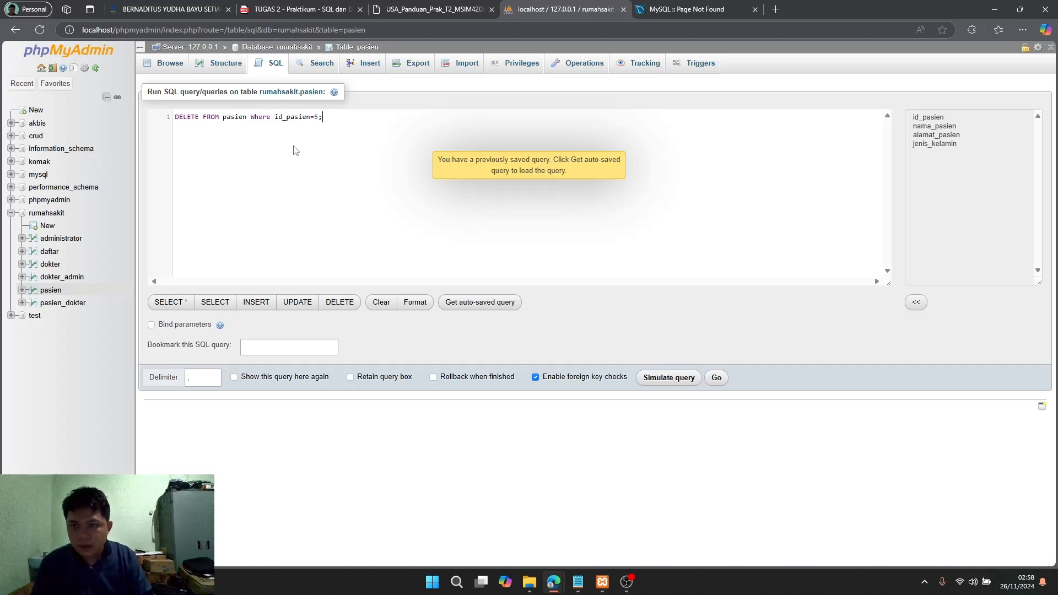
click(712, 378)
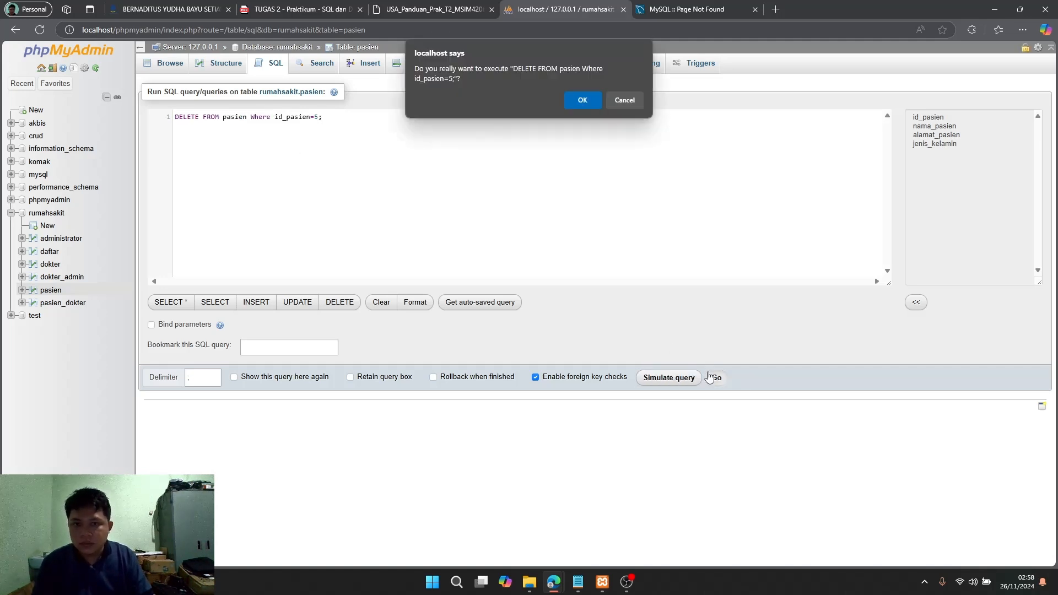
click(581, 102)
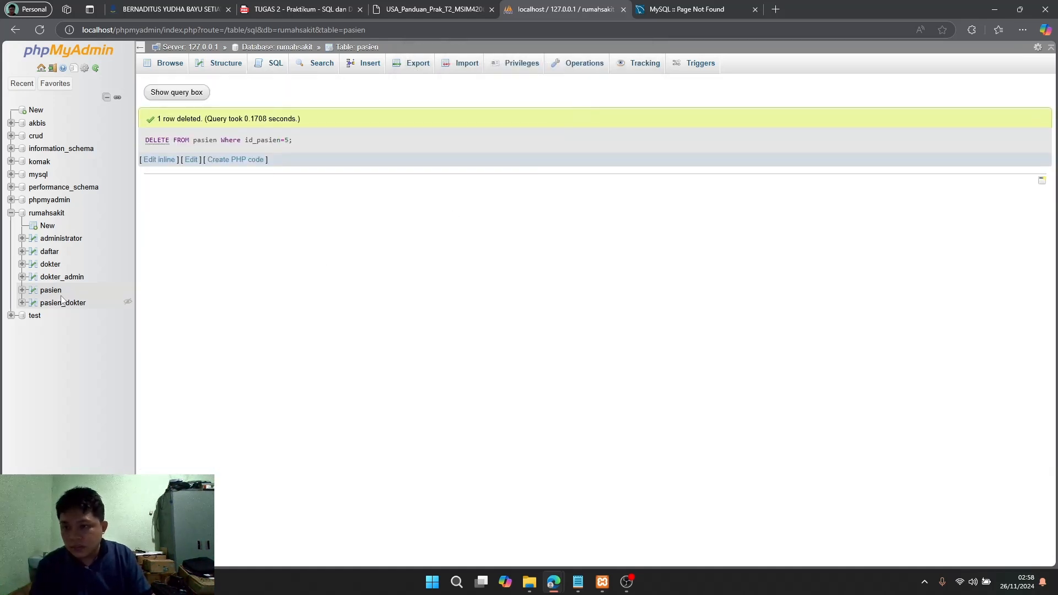
click(46, 292)
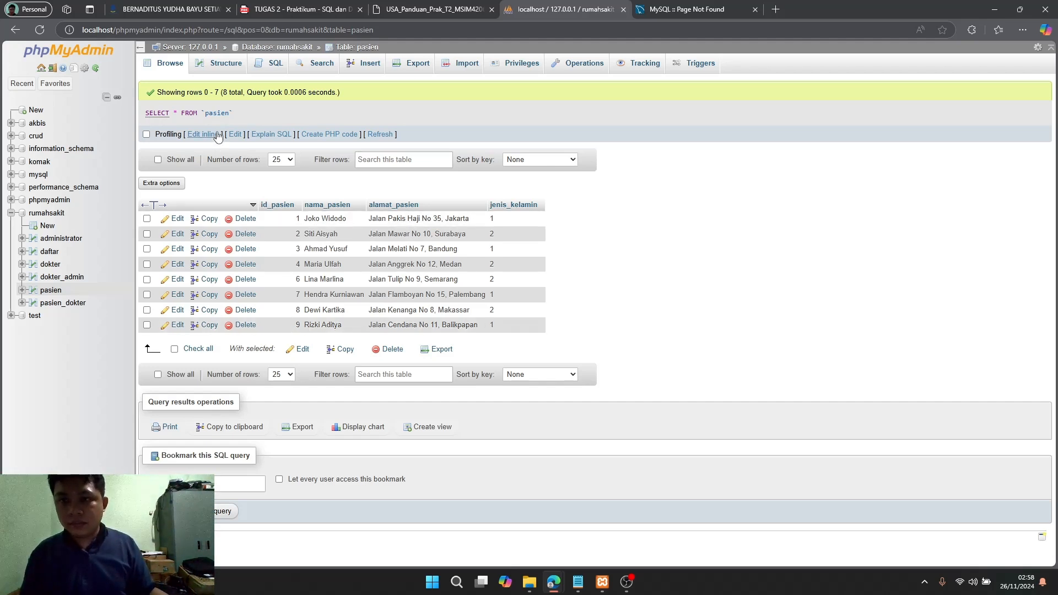
- Switch to the PDF guide and copy the page 35 query SELECT * FROM pasien GROUP BY jenis_kelamin;
click(438, 13)
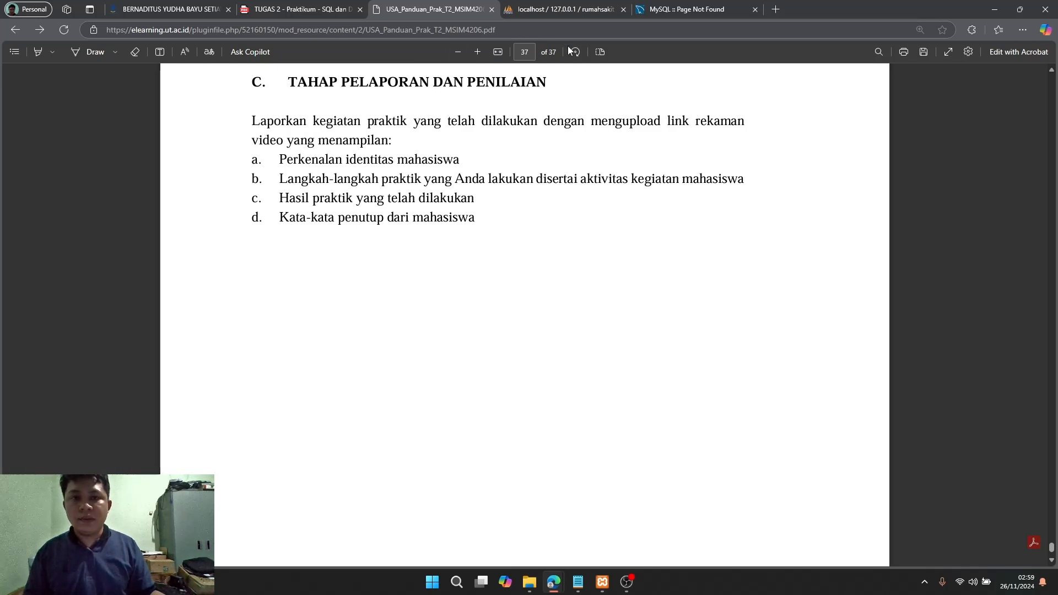
click(563, 11)
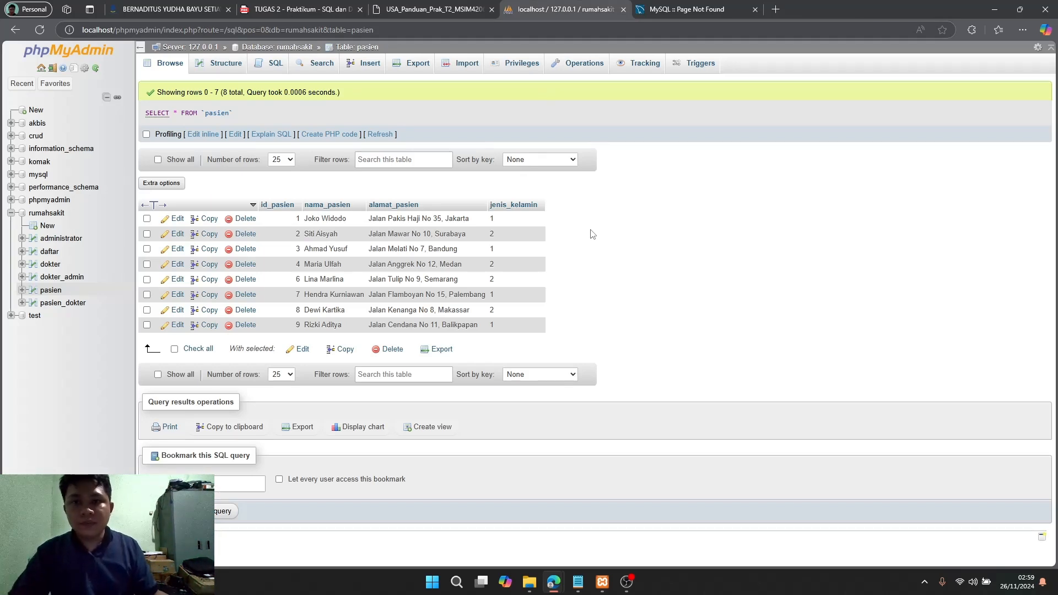
click(416, 10)
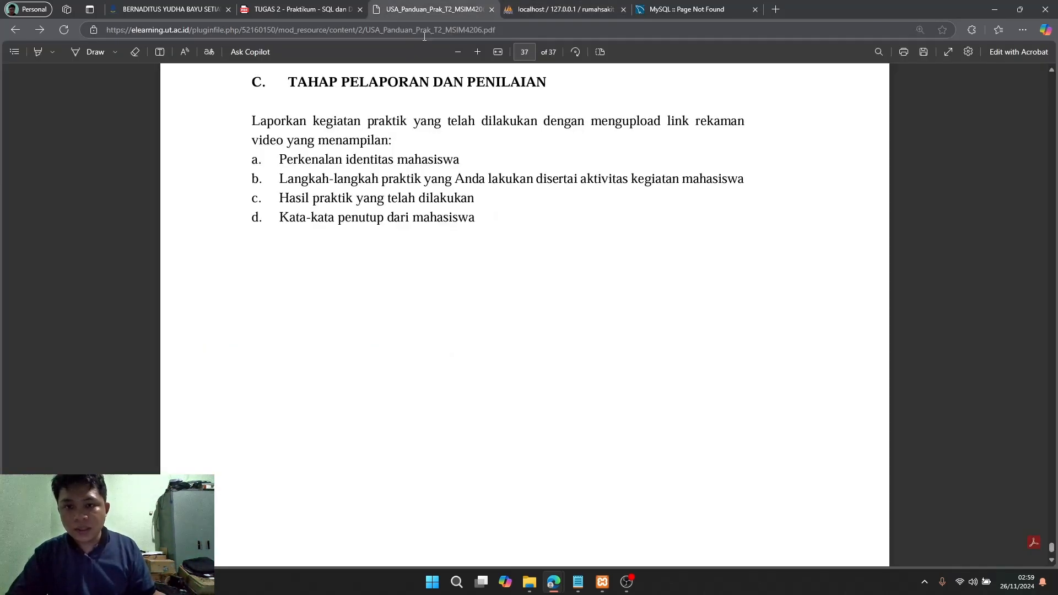
scroll(551, 358, up, 15)
scroll(551, 359, up, 10)
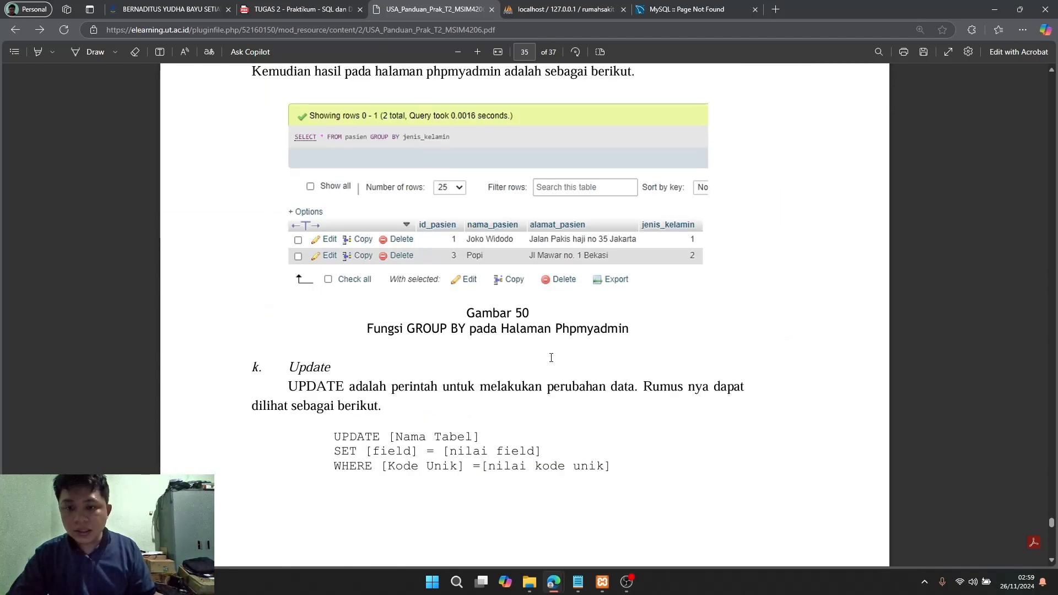
scroll(550, 358, up, 10)
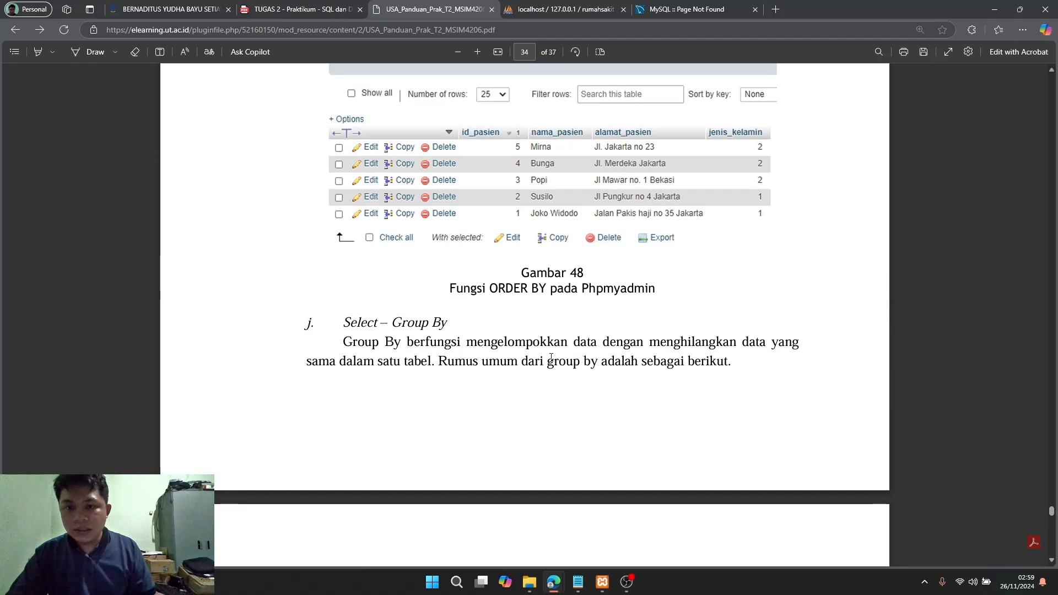
scroll(525, 358, down, 7)
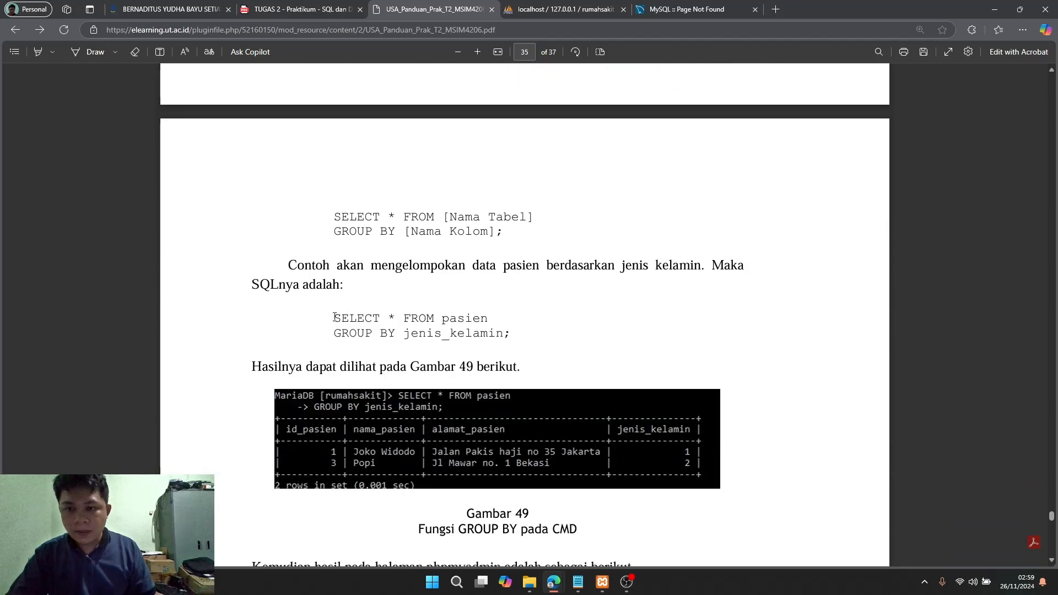
drag(334, 318, 508, 340)
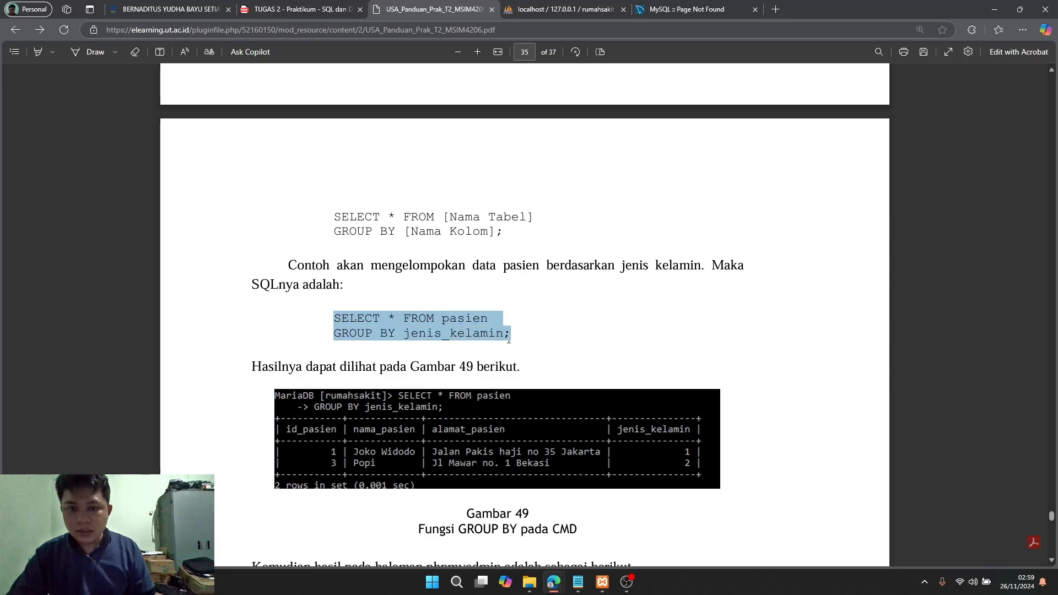
key(ctrl+c)
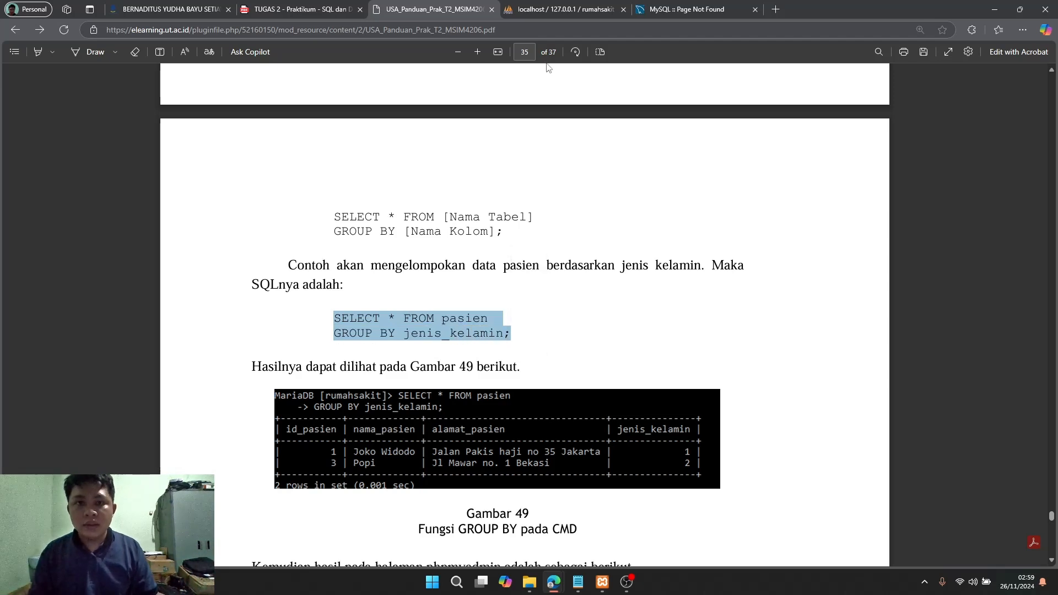
- Return to phpMyAdmin and run SELECT * FROM pasien GROUP BY jenis_kelamin; in the pasien table's SQL editor
click(560, 14)
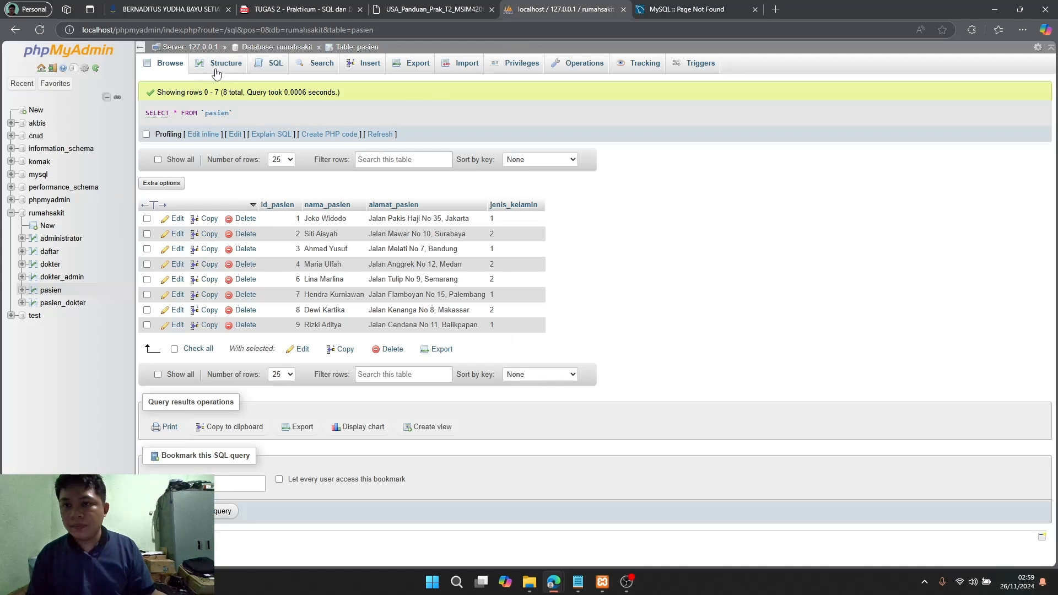
click(267, 66)
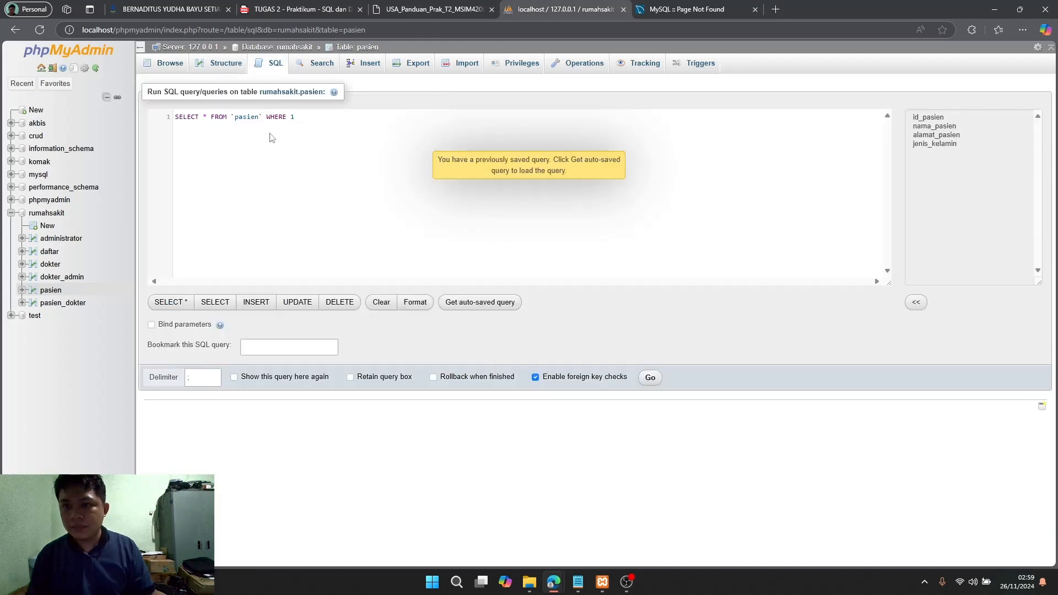
key(ctrl+a)
key(ctrl+v)
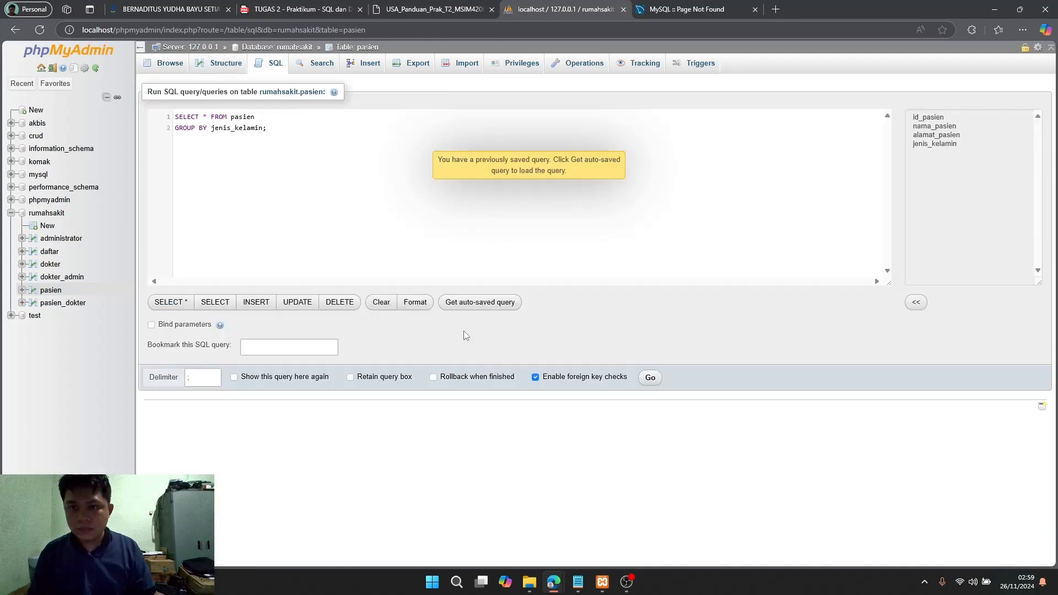
click(650, 378)
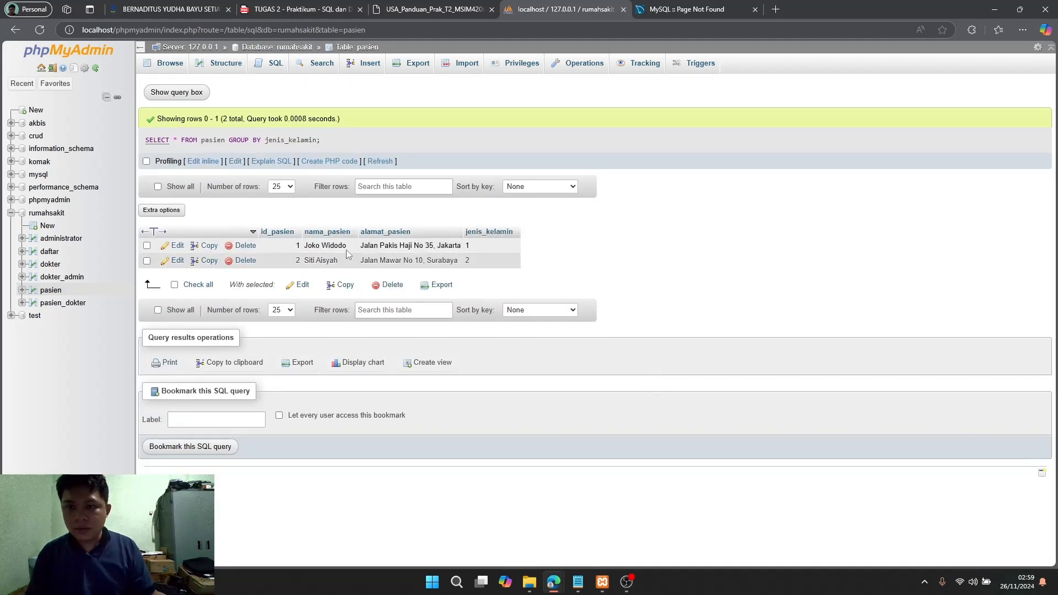
- Go back to the PDF guide and copy the page 34 query SELECT * FROM pasien ORDER BY id_pasien DESC;
click(427, 13)
scroll(383, 268, up, 10)
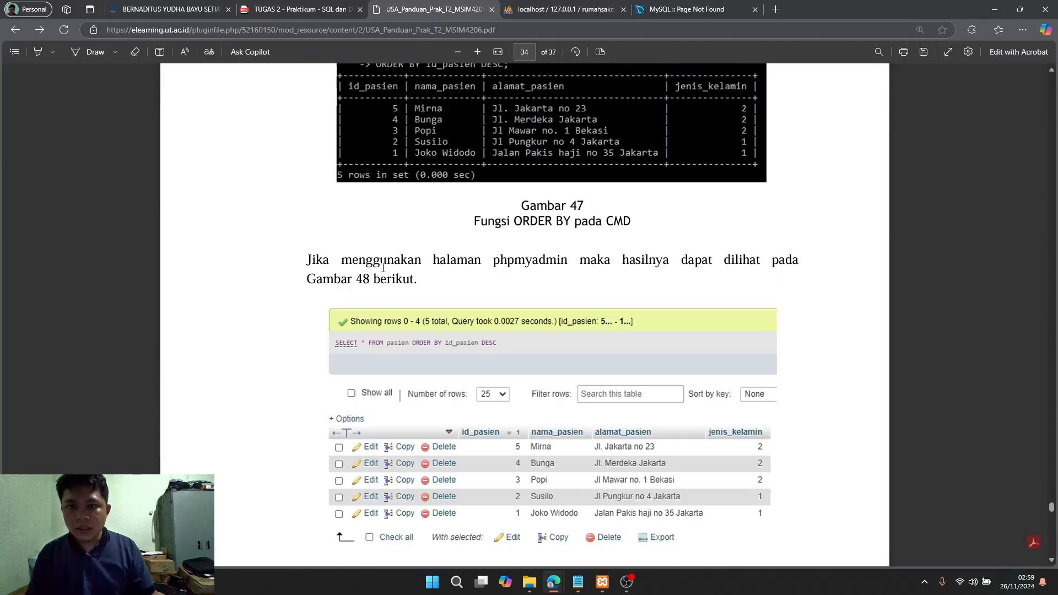
scroll(383, 268, up, 1)
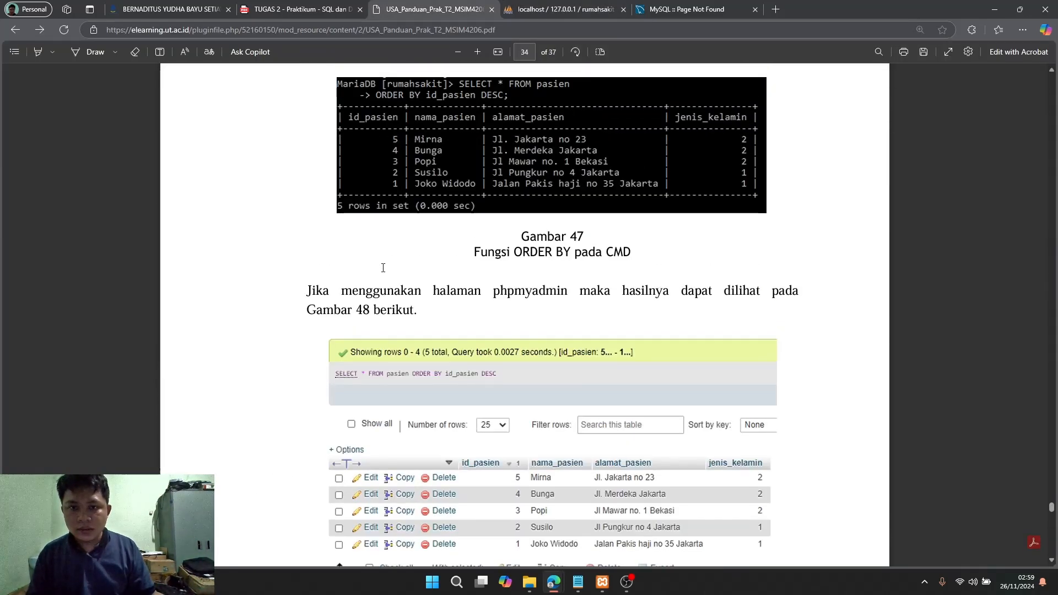
scroll(383, 268, up, 15)
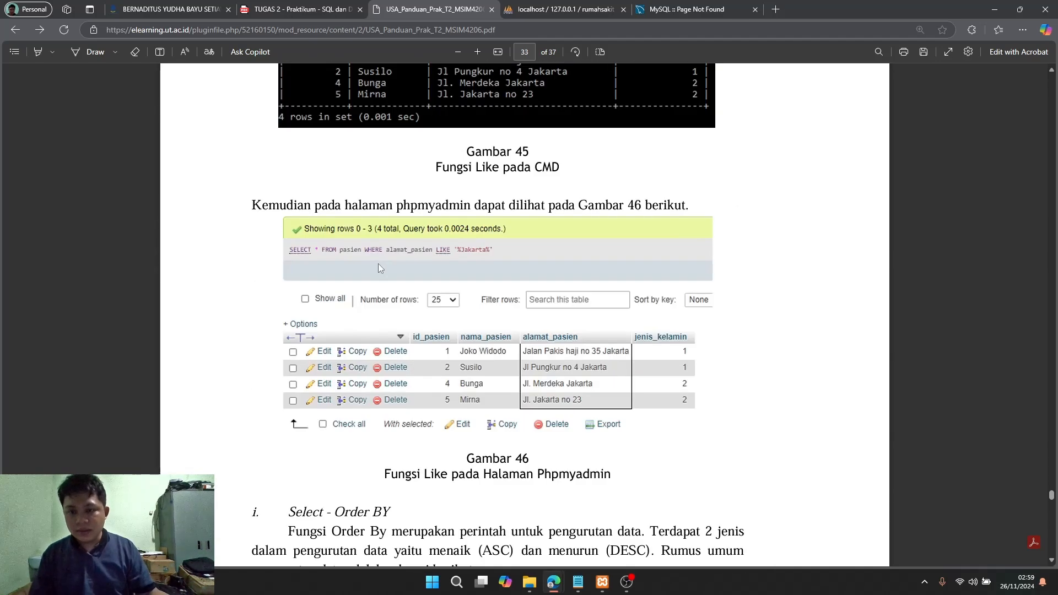
scroll(380, 264, down, 7)
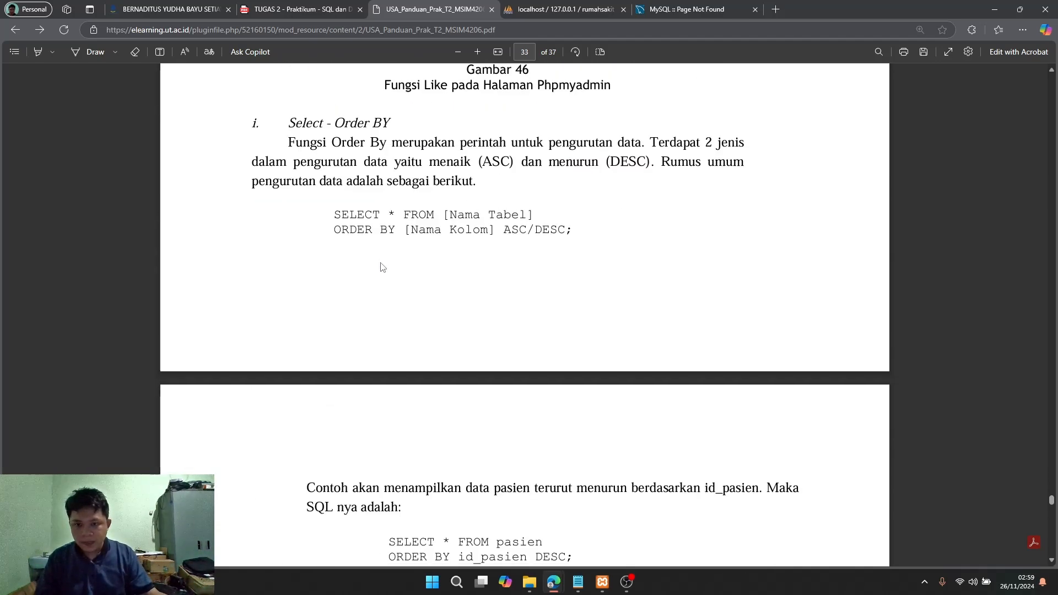
scroll(383, 268, down, 4)
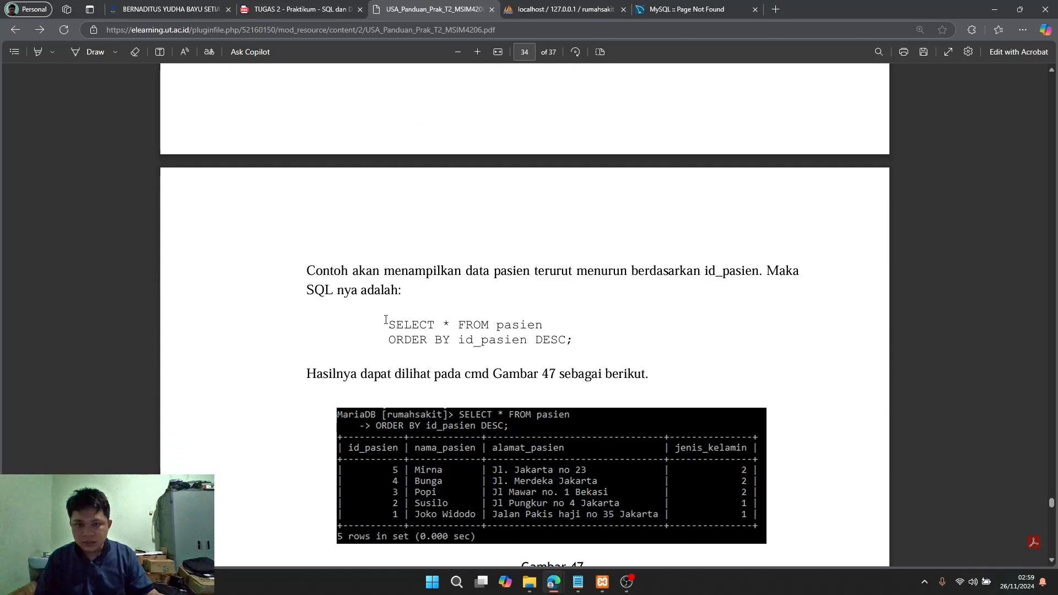
drag(389, 325, 574, 349)
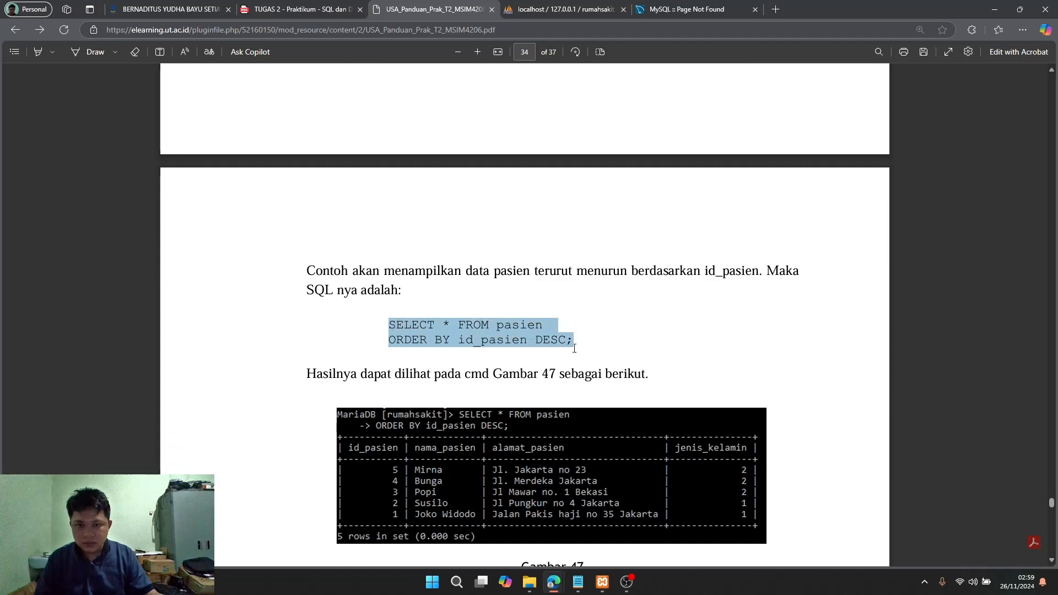
- Return to phpMyAdmin and run SELECT * FROM pasien ORDER BY id_pasien DESC; in the pasien table's SQL editor
click(566, 9)
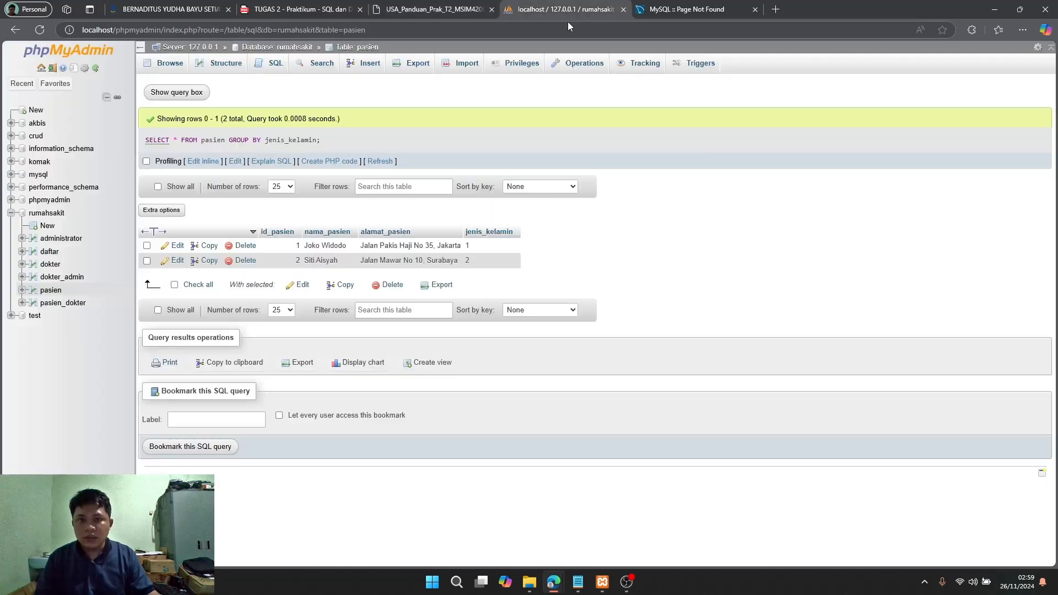
click(269, 65)
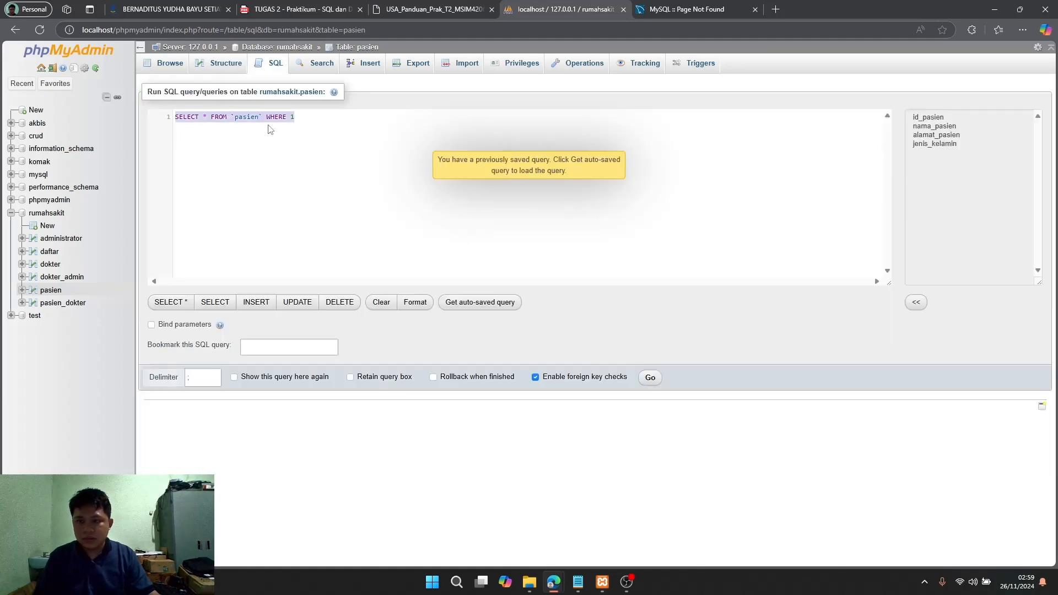
key(ctrl+v)
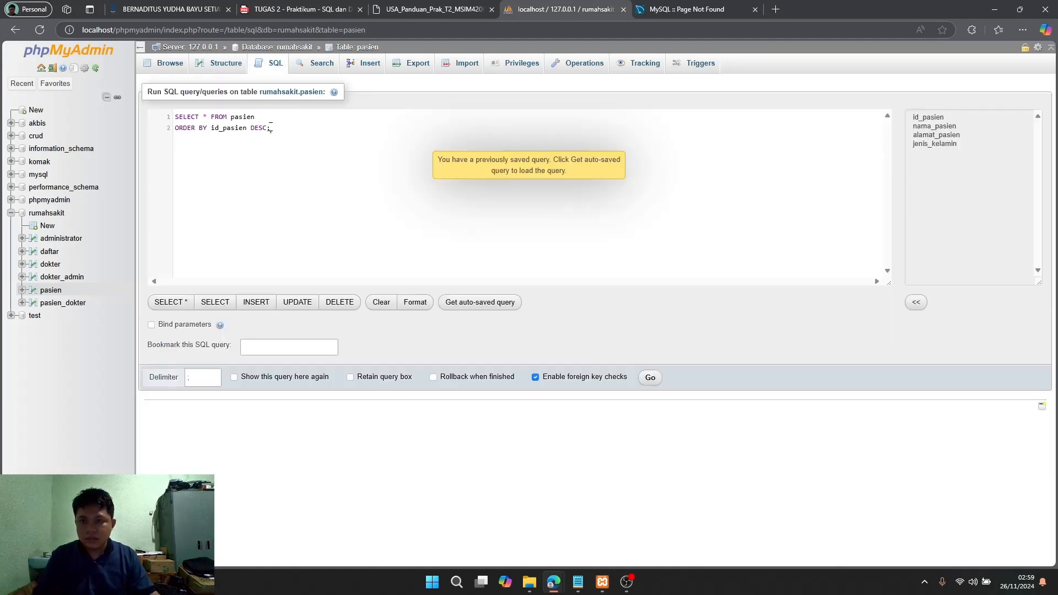
click(646, 378)
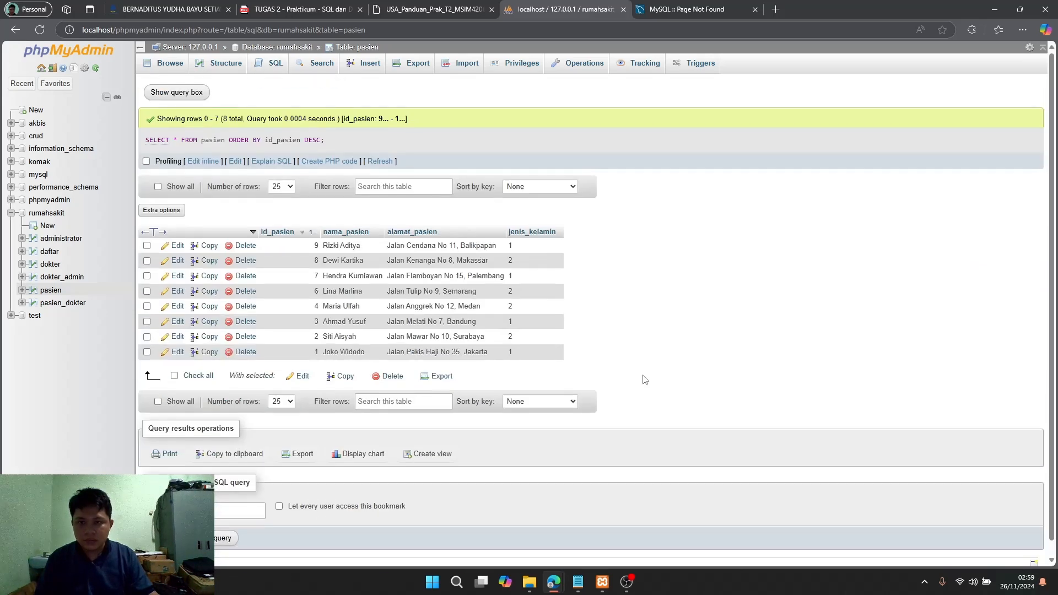
- Copy the PDF guide's page 33 query that selects pasien rows WHERE alamat_pasien LIKE '%Jakarta%'
click(435, 18)
scroll(520, 282, up, 8)
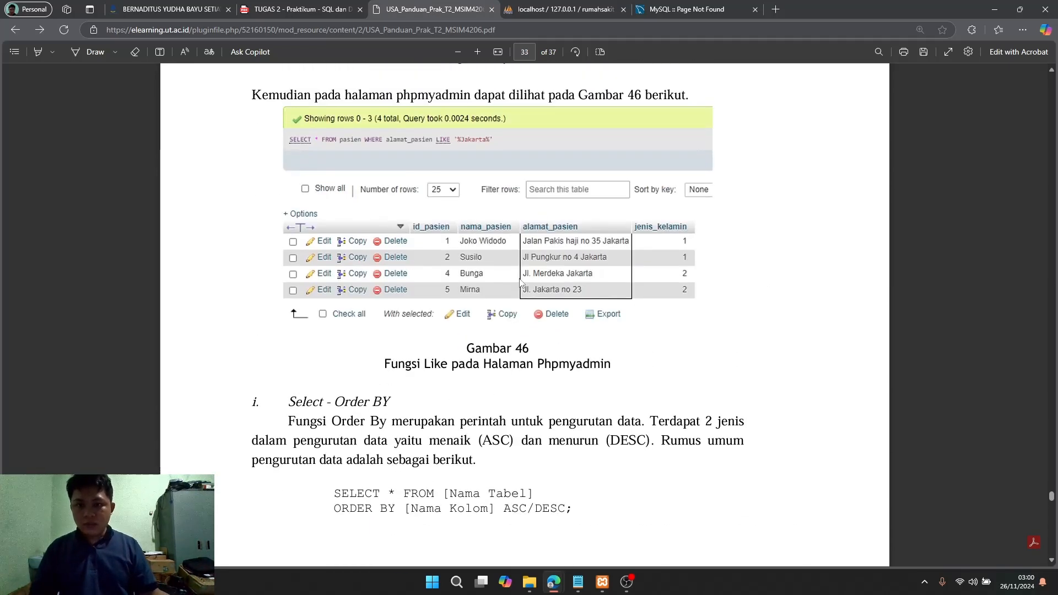
scroll(520, 282, up, 8)
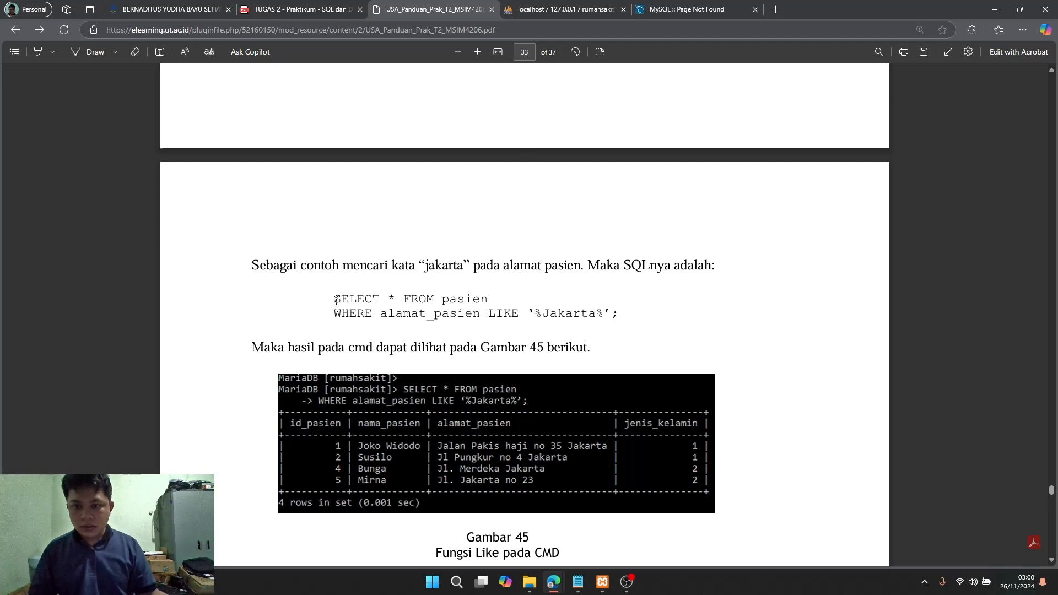
drag(335, 299, 616, 320)
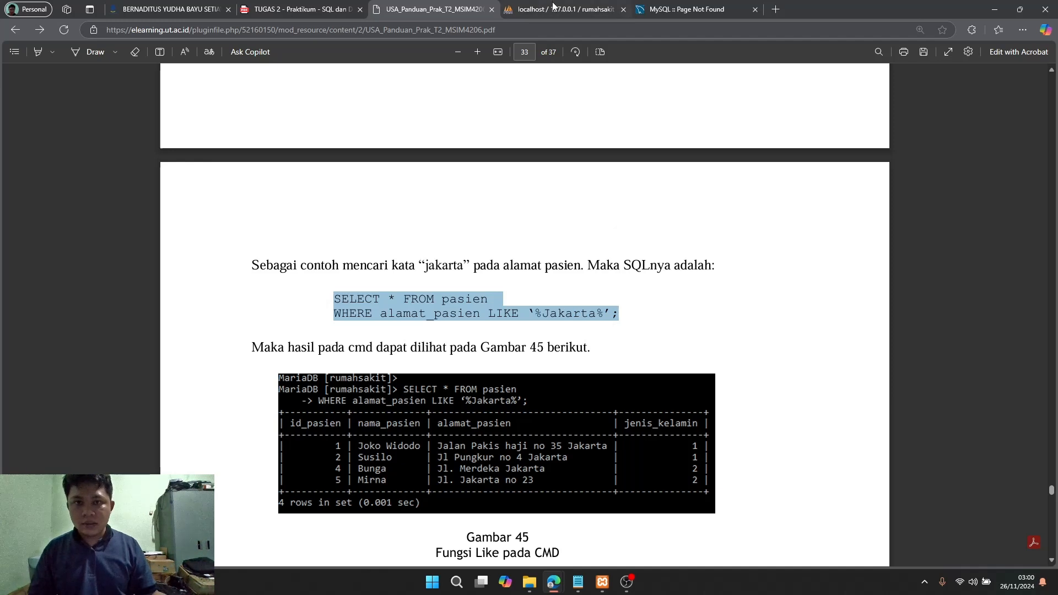
- Return to phpMyAdmin and browse the pasien table to check the patients' addresses
click(550, 10)
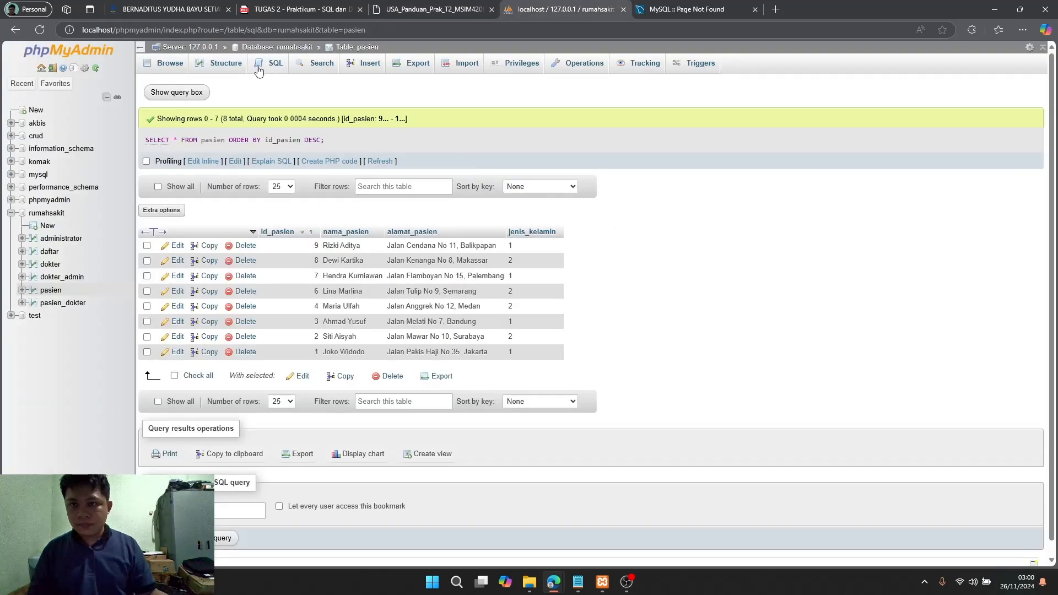
click(270, 64)
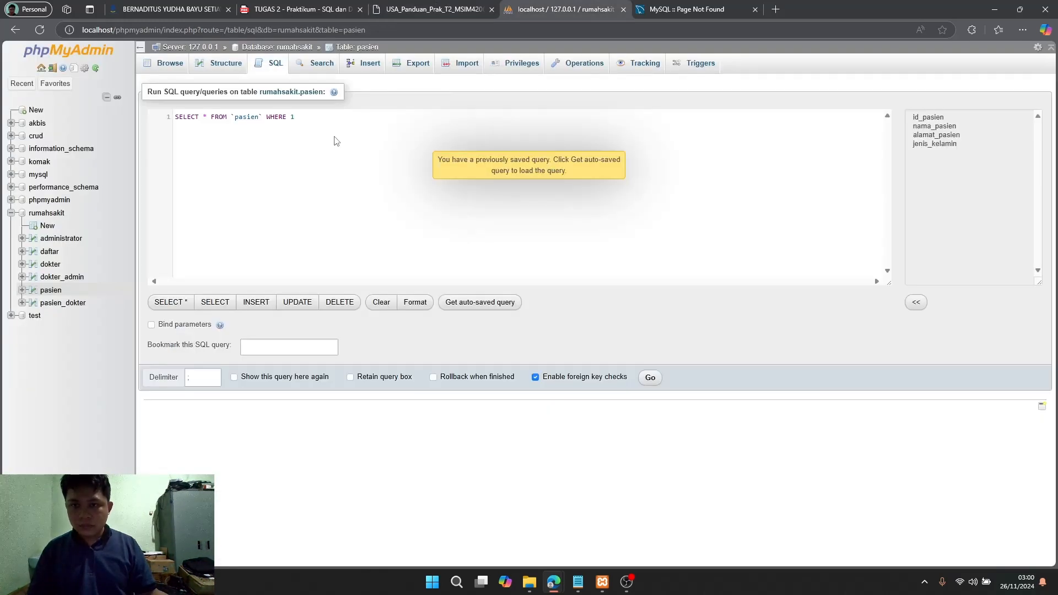
click(15, 29)
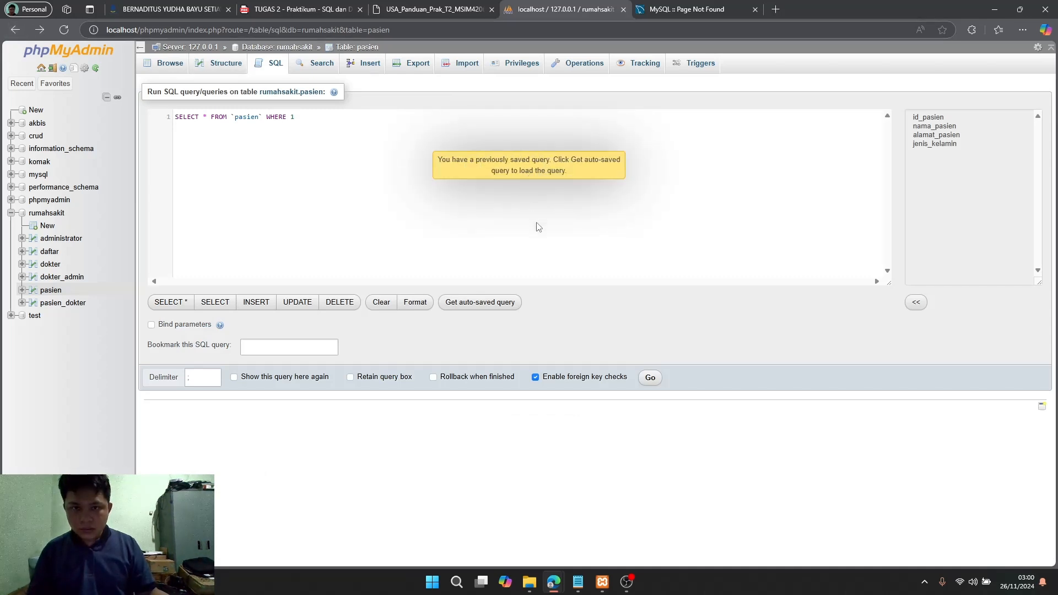
click(49, 296)
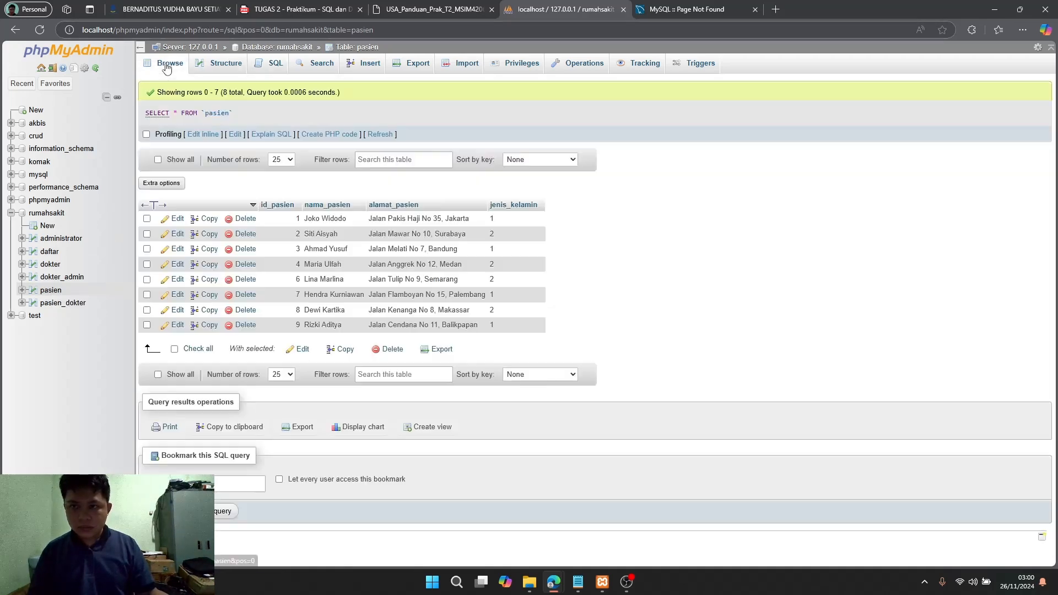
click(168, 69)
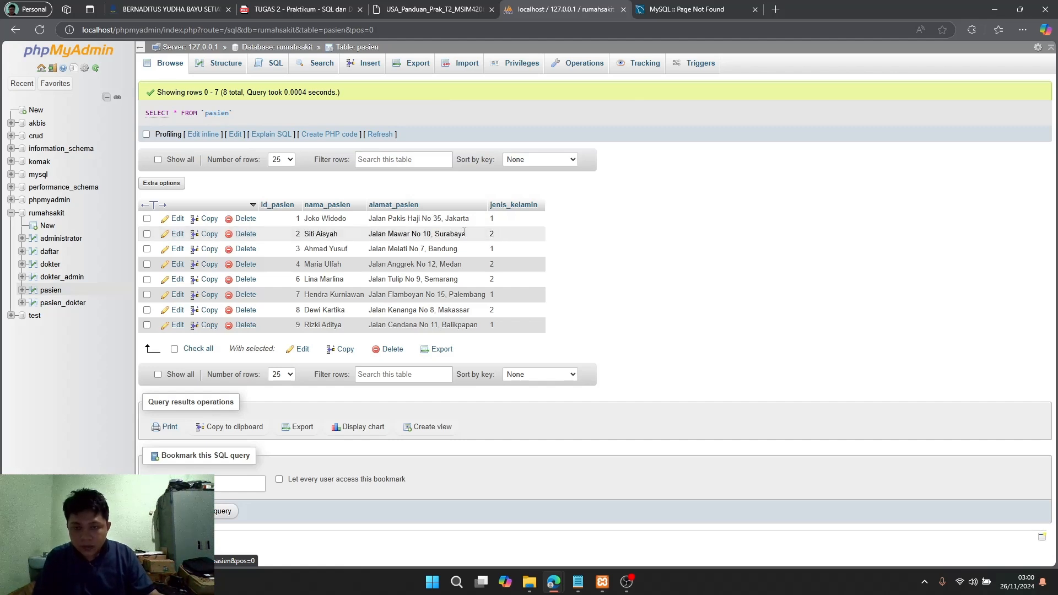
- Enter SELECT * FROM pasien WHERE alamat_pasien LIKE '%Jakarta%'; in the pasien SQL editor, replacing the pasted curly quotes with straight single quotes
click(271, 65)
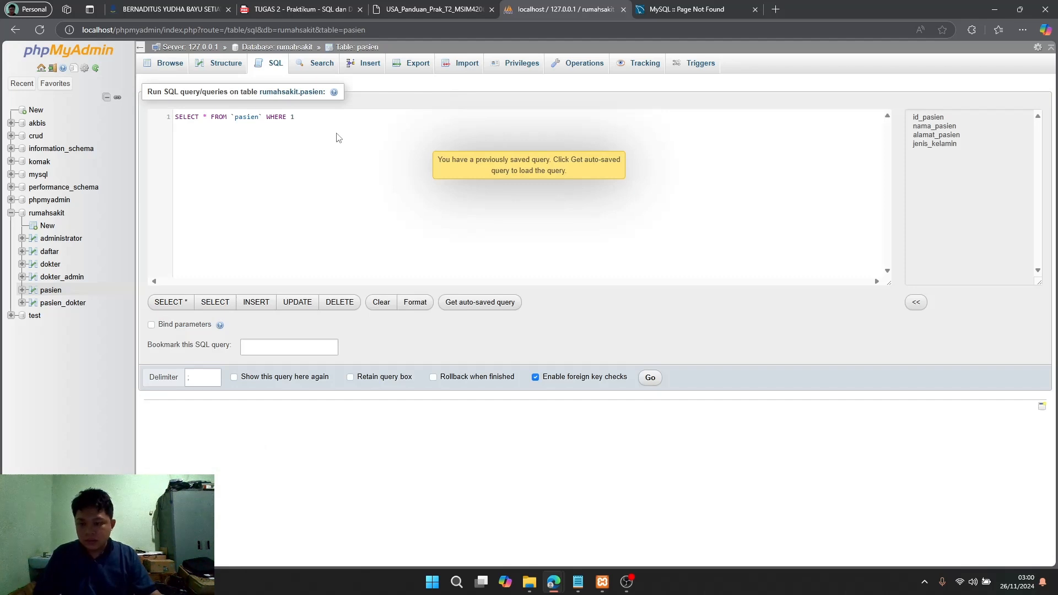
key(ctrl+a)
text(SELECT * FROM pasien WHERE alamat_pasien LIKE ‘%Jakarta%’;)
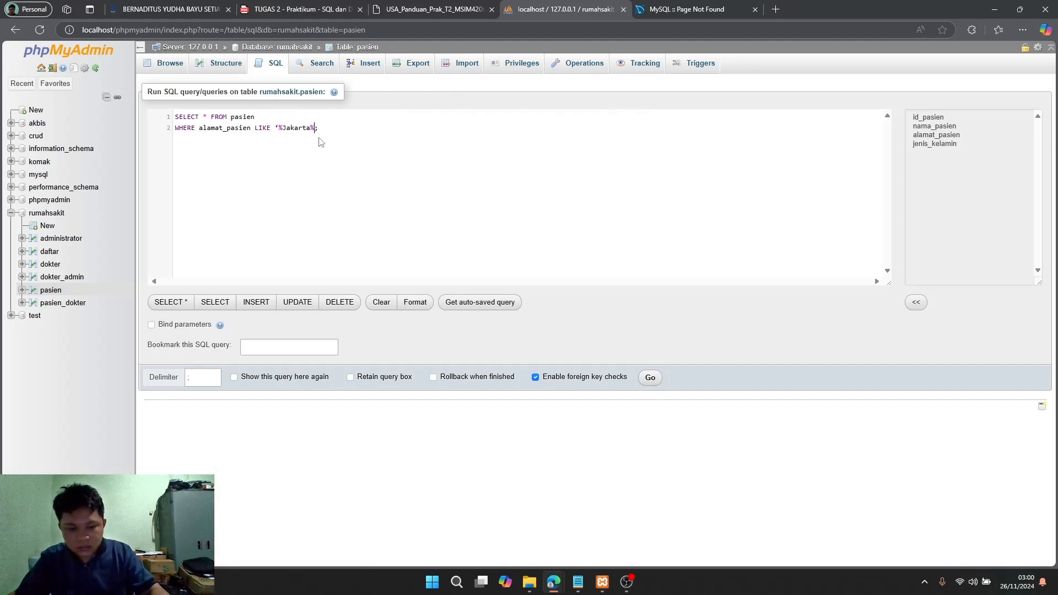
click(319, 142)
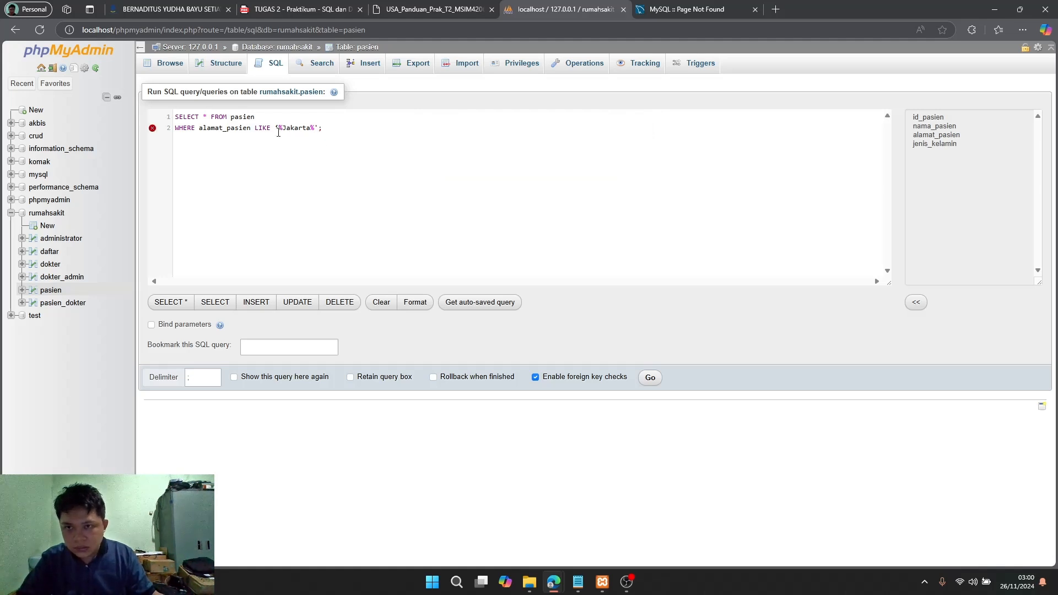
key(BackSpace)
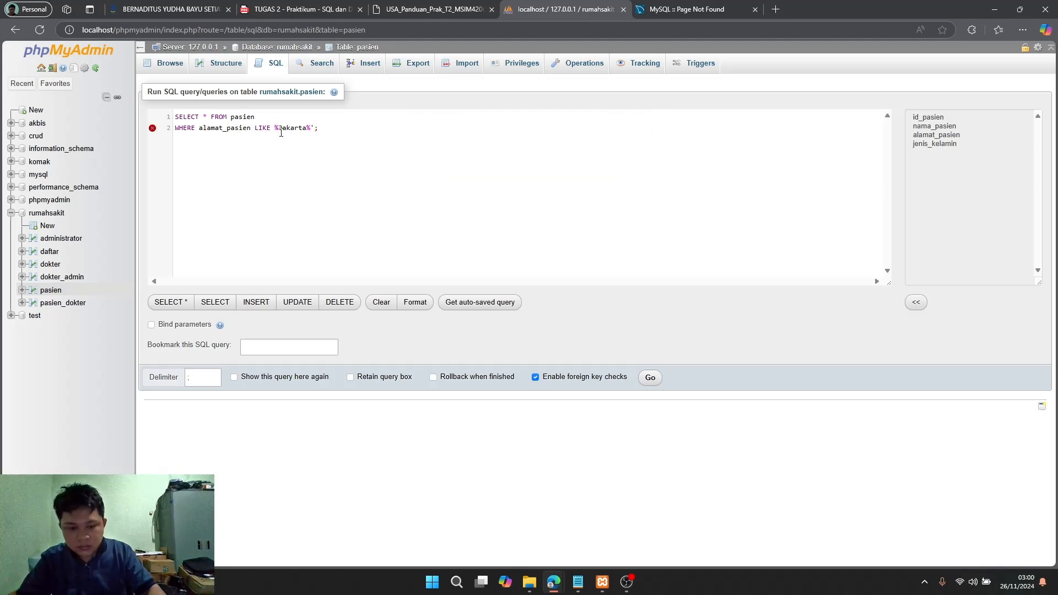
text(')
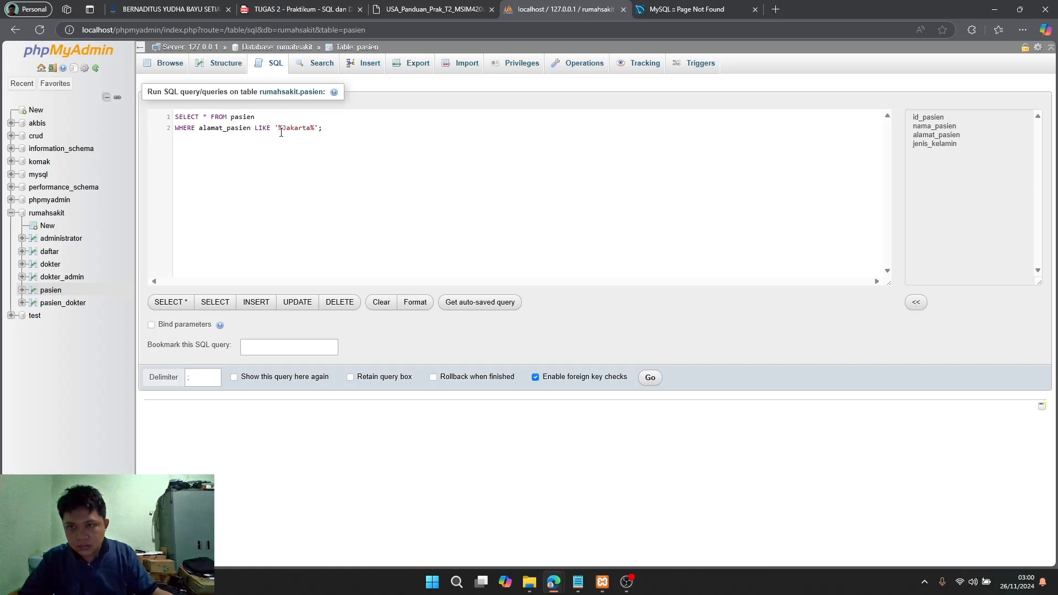
- Run the '%Jakarta%' address query, and copy the PDF guide's page 32 query selecting pasien rows WHERE id_pasien BETWEEN 3 AND 5
click(650, 378)
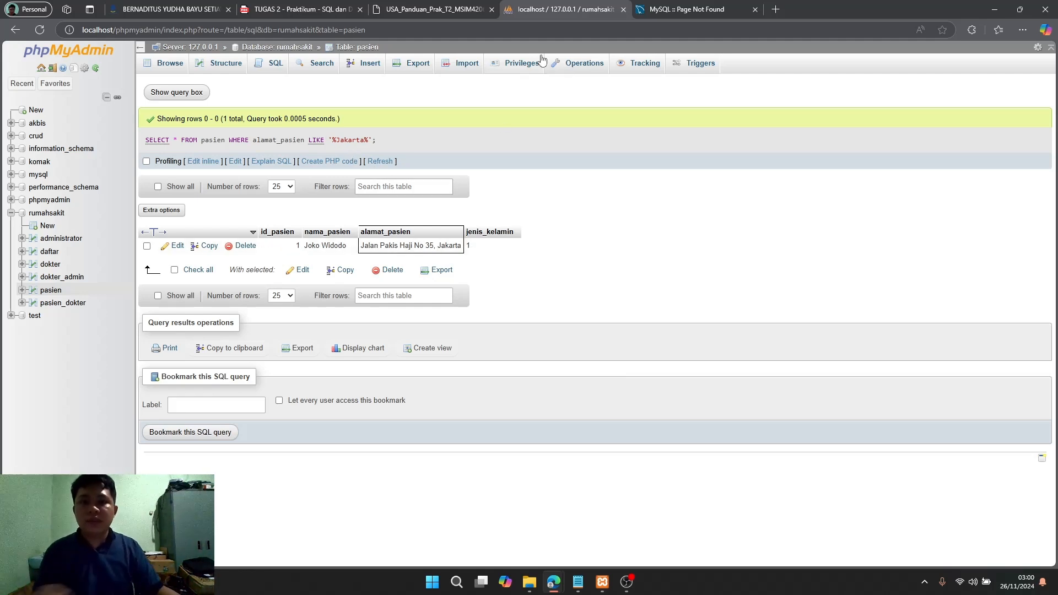
click(458, 10)
scroll(577, 355, up, 5)
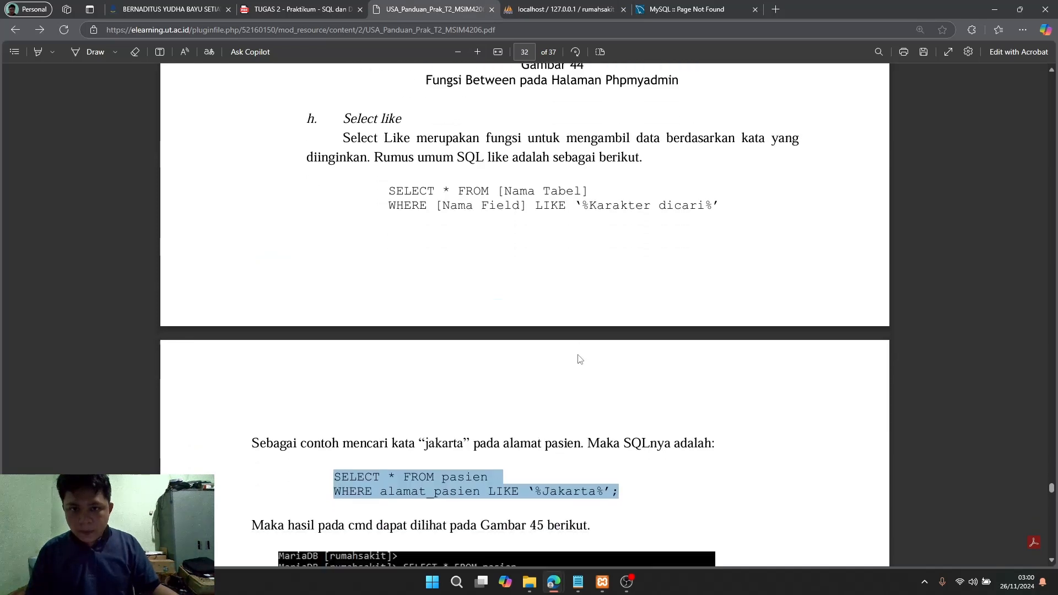
scroll(578, 358, up, 5)
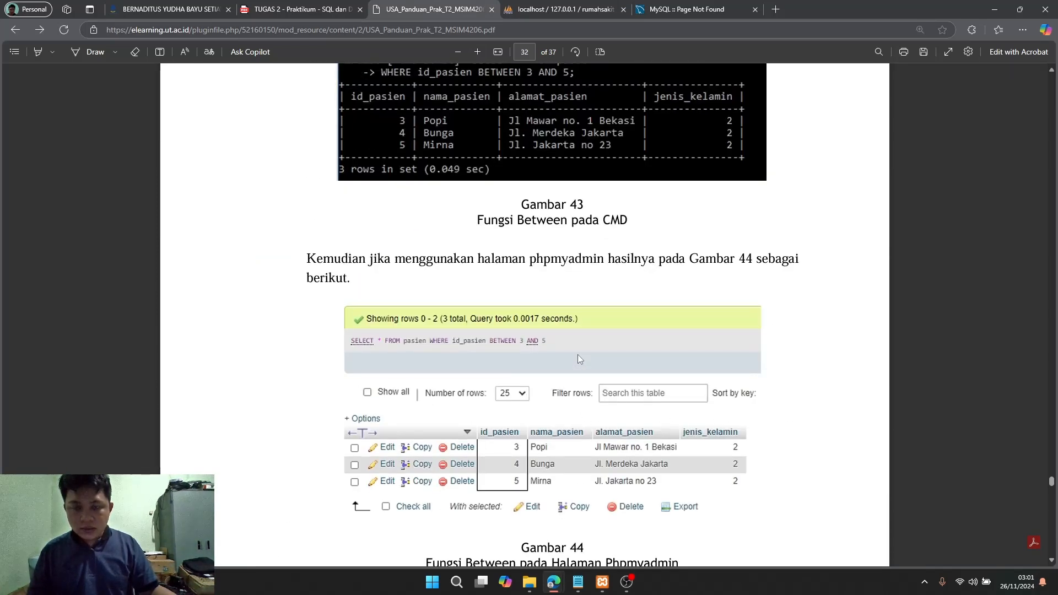
scroll(577, 354, up, 4)
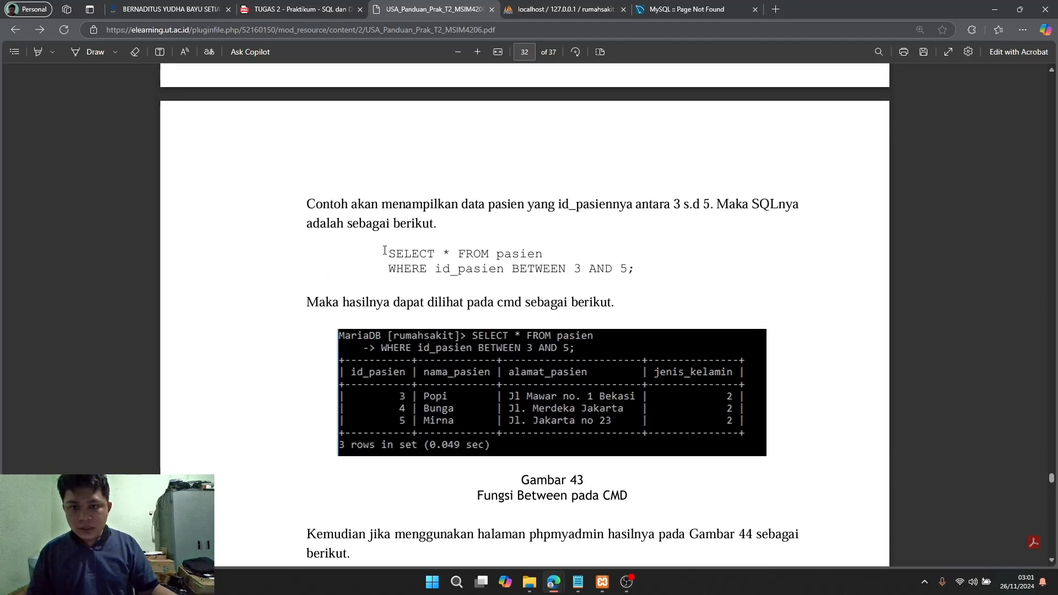
drag(384, 251, 636, 274)
key(ctrl+c)
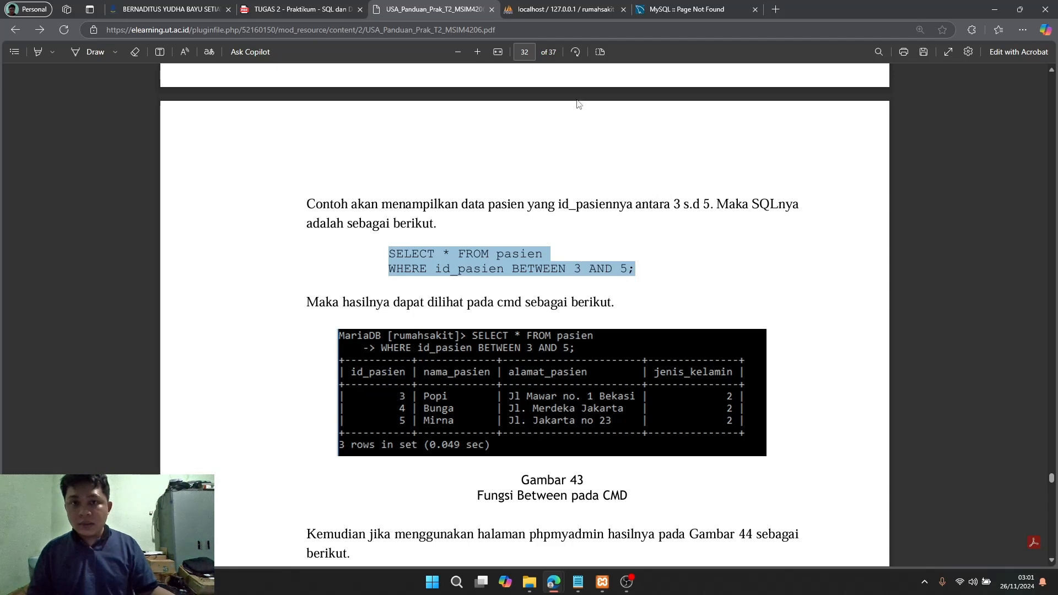
- Return to phpMyAdmin and run SELECT * FROM pasien WHERE id_pasien BETWEEN 3 AND 5; in the pasien table's SQL editor
click(560, 9)
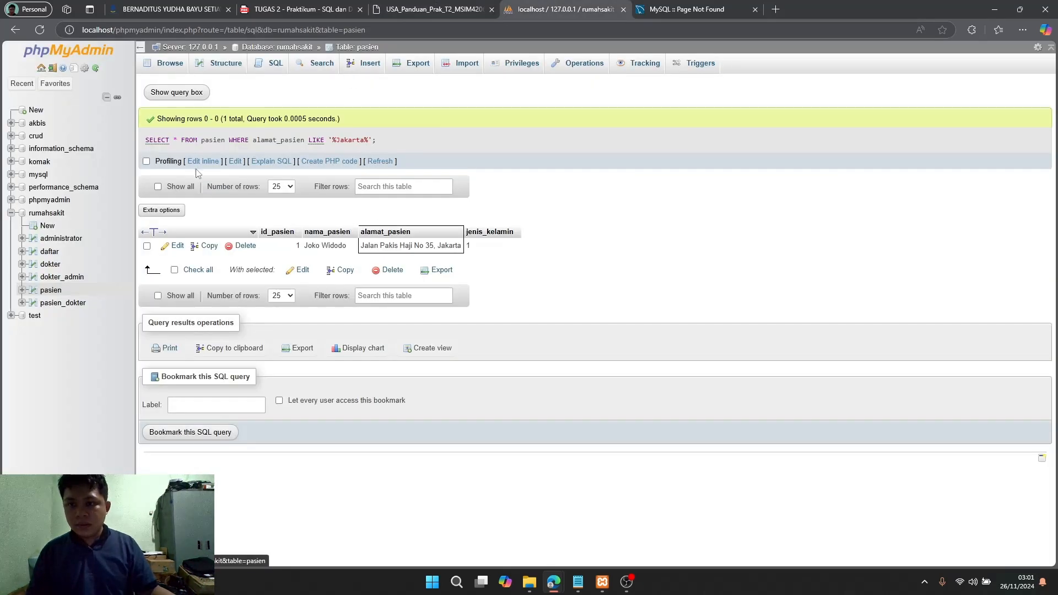
click(279, 67)
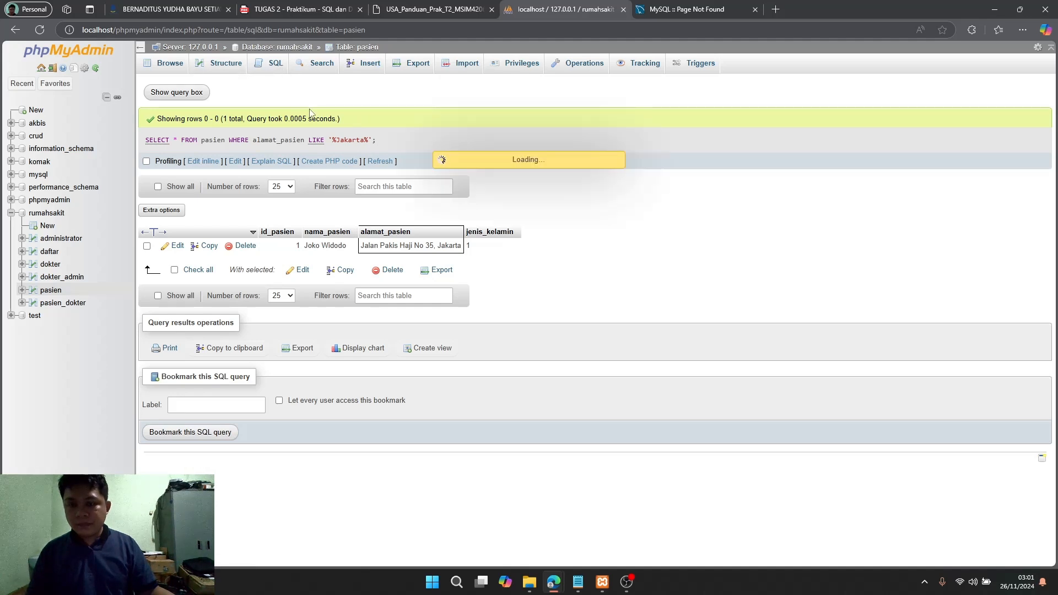
key(ctrl+a)
key(ctrl+v)
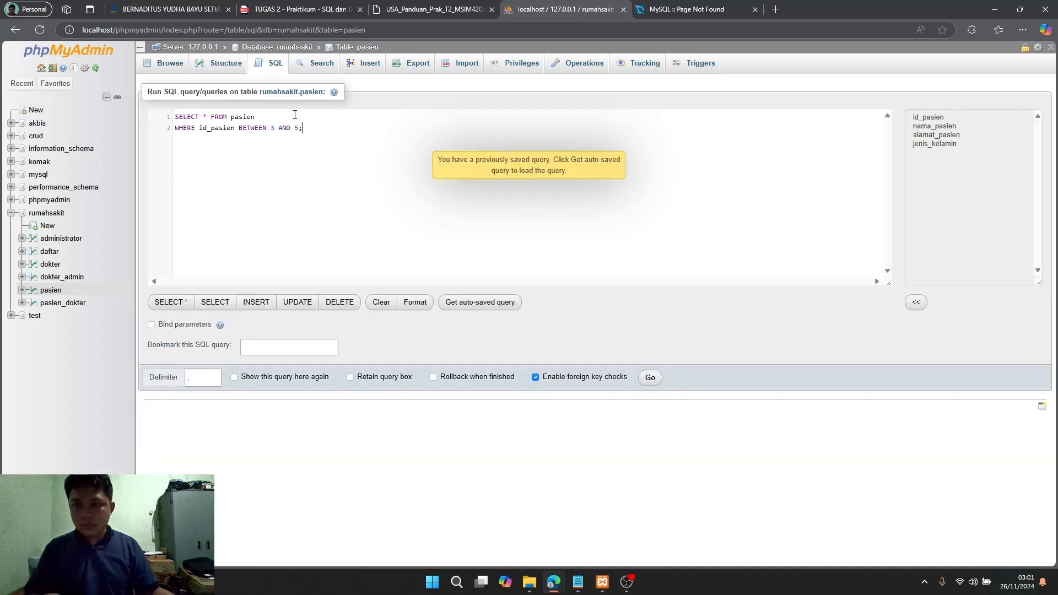
click(650, 378)
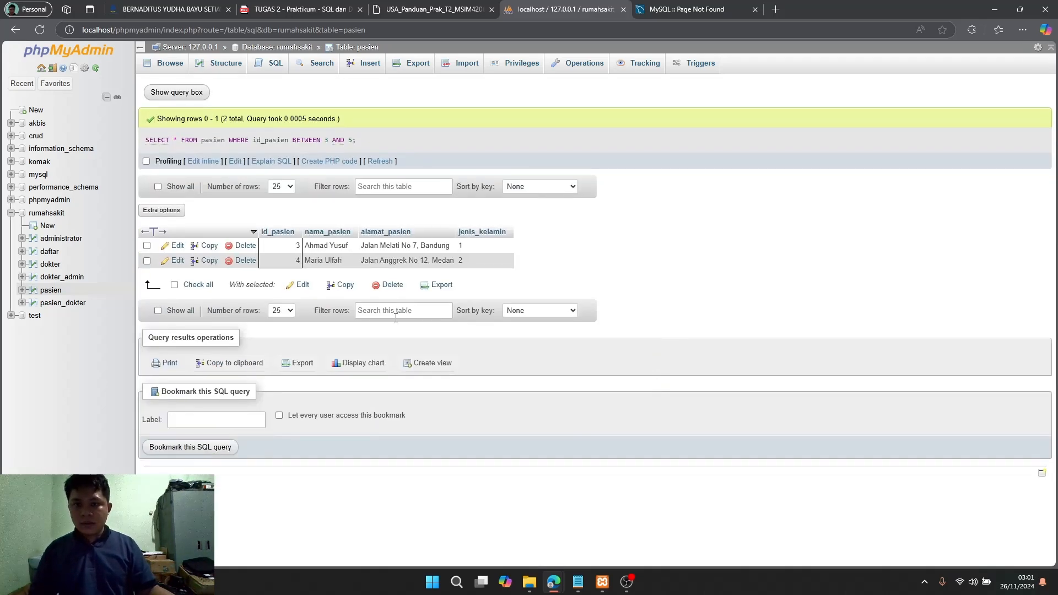
- Review the PDF guide's string function section and copy its page 31 query selecting pasien rows WHERE left(alamat_pasien,2)="Jl"
click(444, 12)
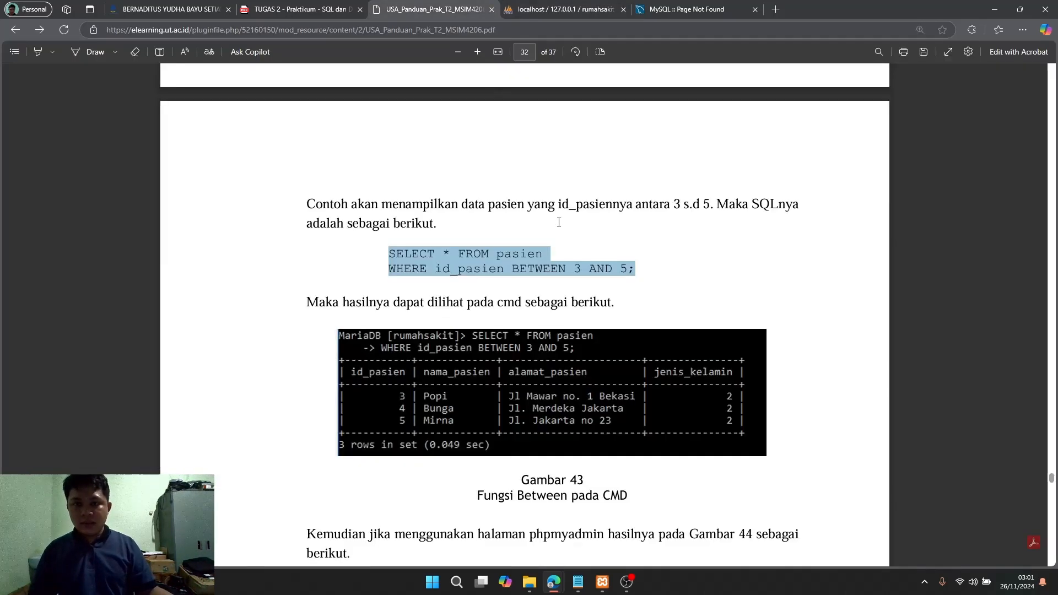
scroll(557, 226, up, 8)
scroll(556, 226, up, 4)
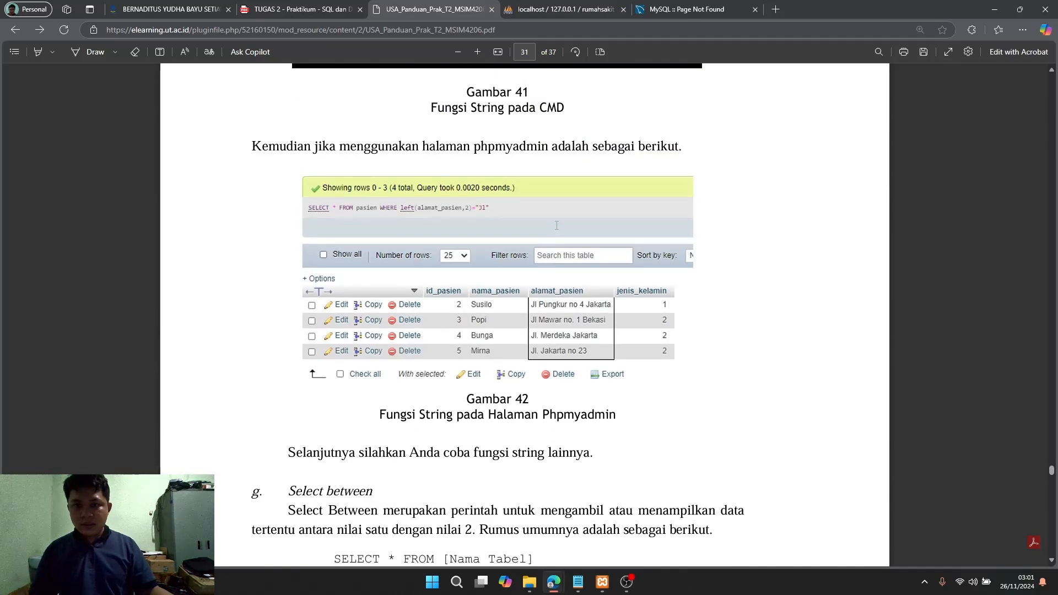
scroll(556, 225, up, 6)
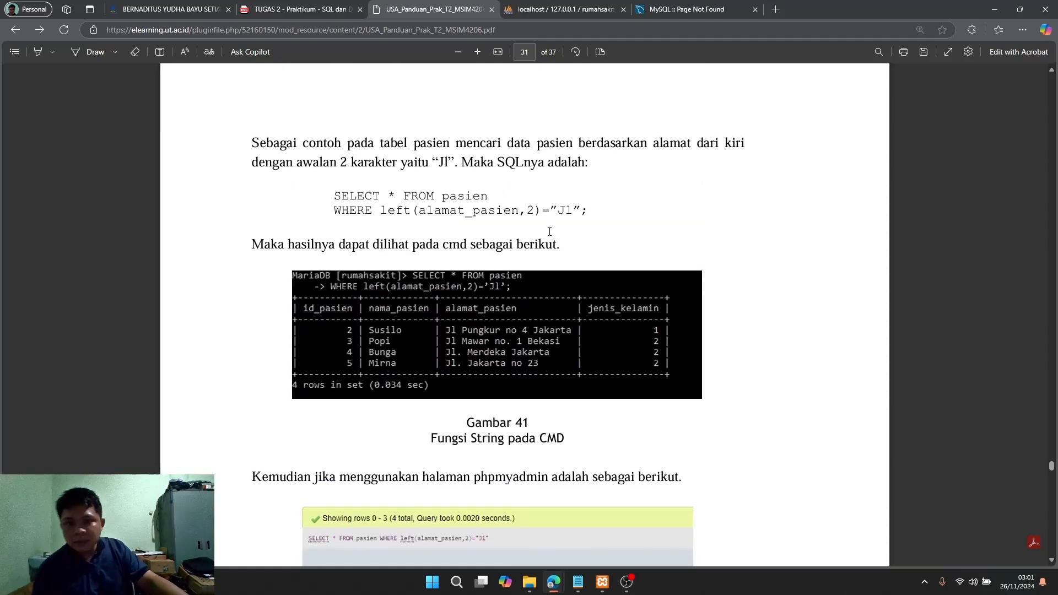
scroll(549, 231, down, 2)
scroll(549, 231, up, 7)
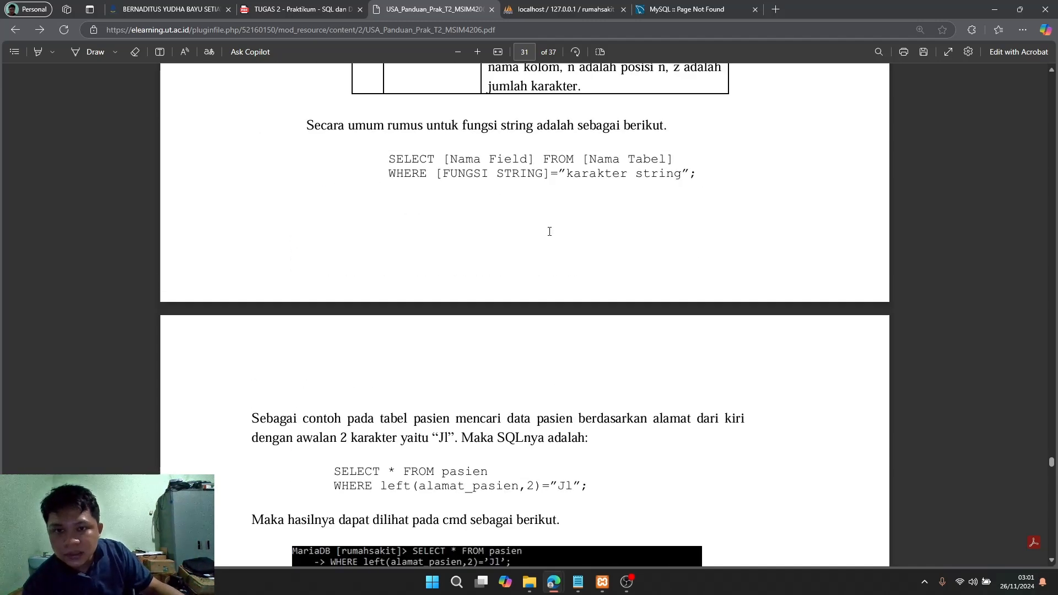
scroll(549, 231, up, 3)
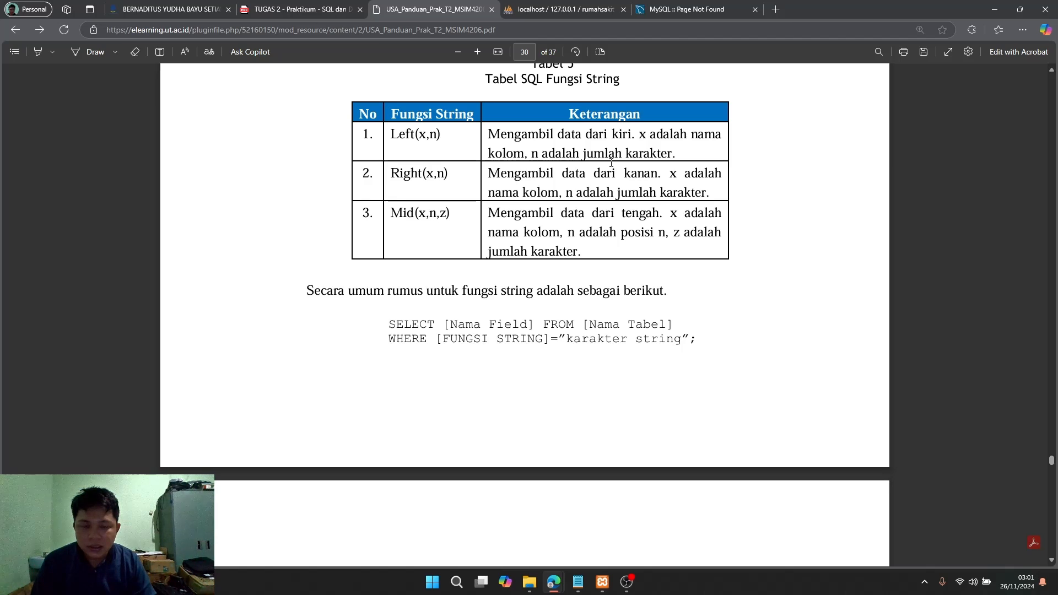
scroll(597, 380, down, 5)
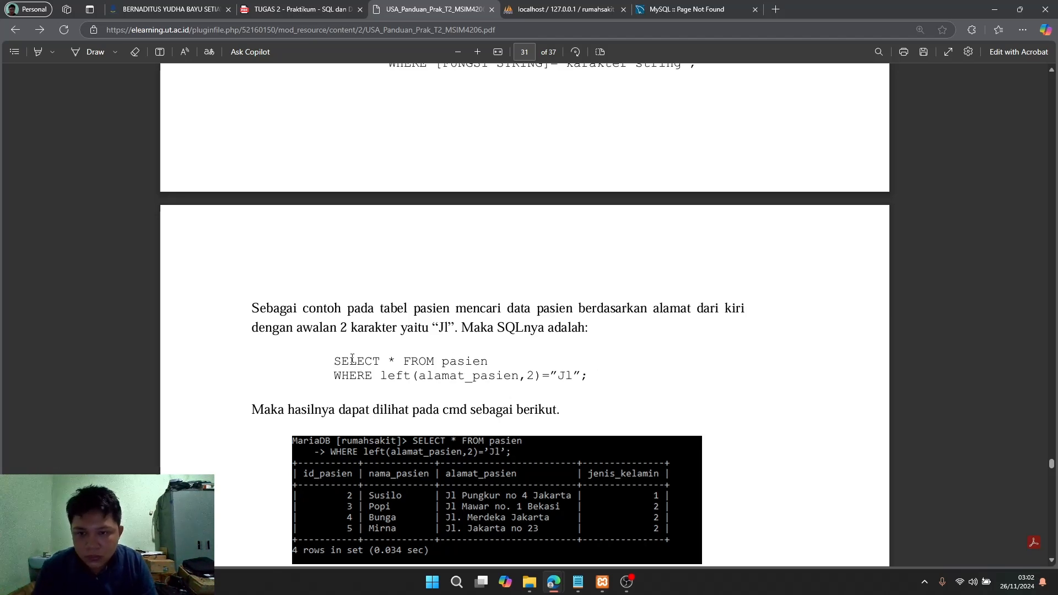
drag(334, 362, 598, 386)
key(ctrl+c)
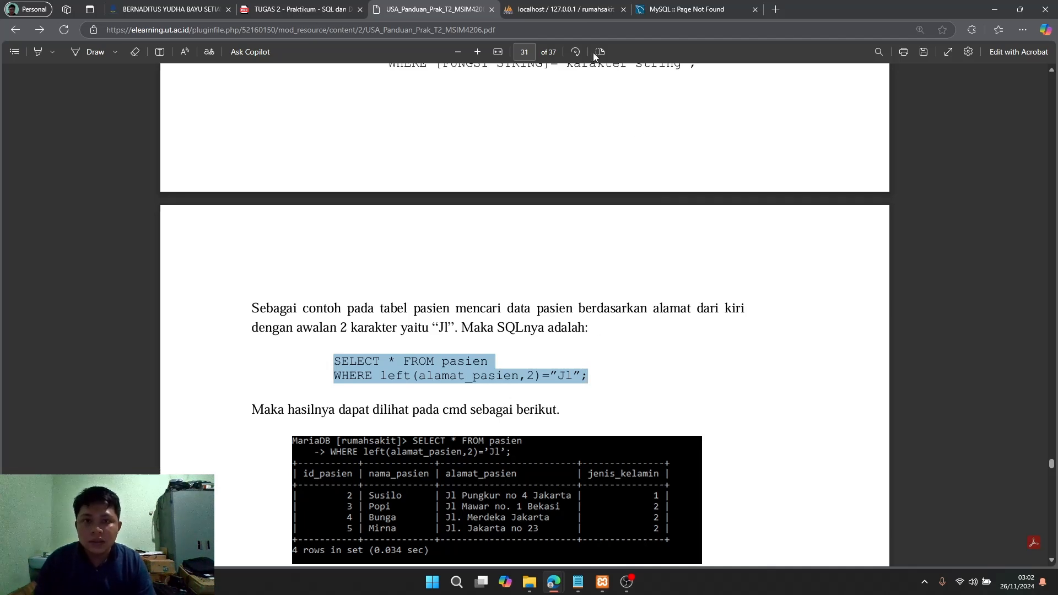
- Return to phpMyAdmin and replace the default query in the pasien table's SQL editor with the copied left(alamat_pasien,2) query
click(561, 11)
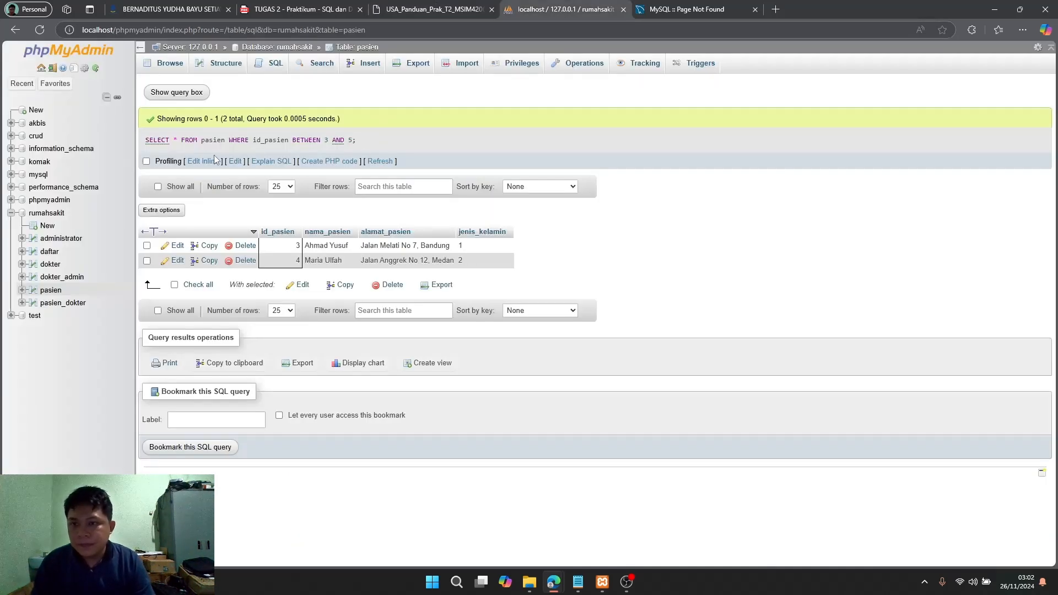
click(268, 63)
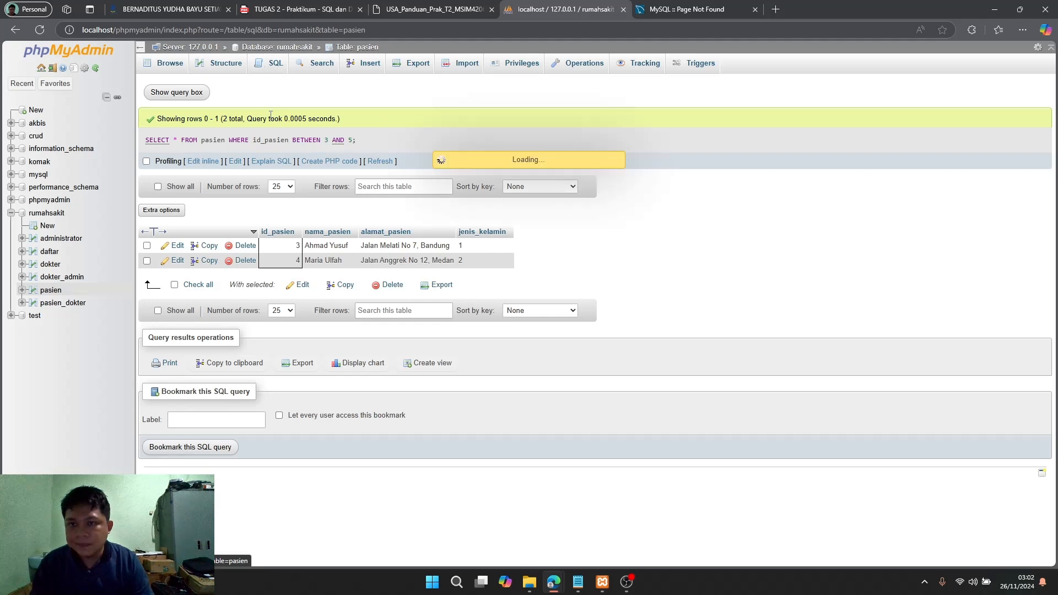
key(ctrl+a)
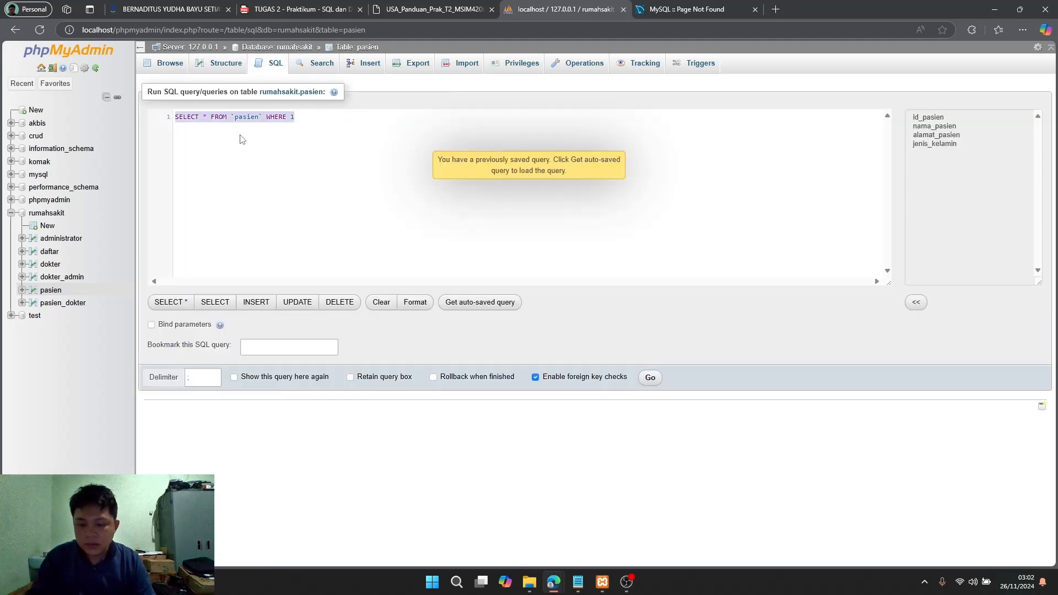
key(ctrl+v)
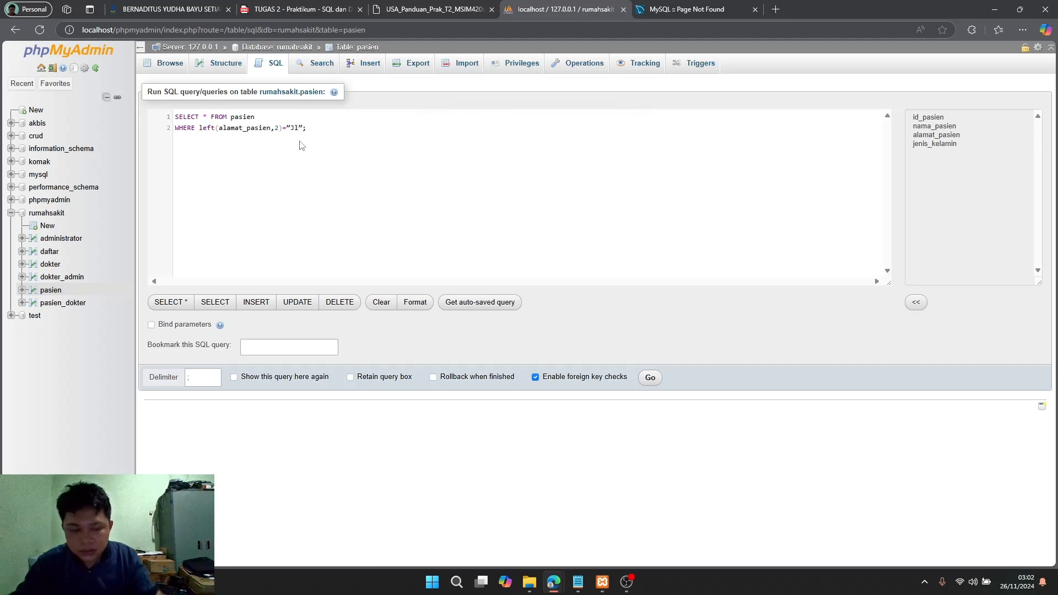
- Change the value compared with left(alamat_pasien,2) to "Ja" in straight double quotes and run the query
key(BackSpace)
key(BackSpace)
key(BackSpace)
key(BackSpace)
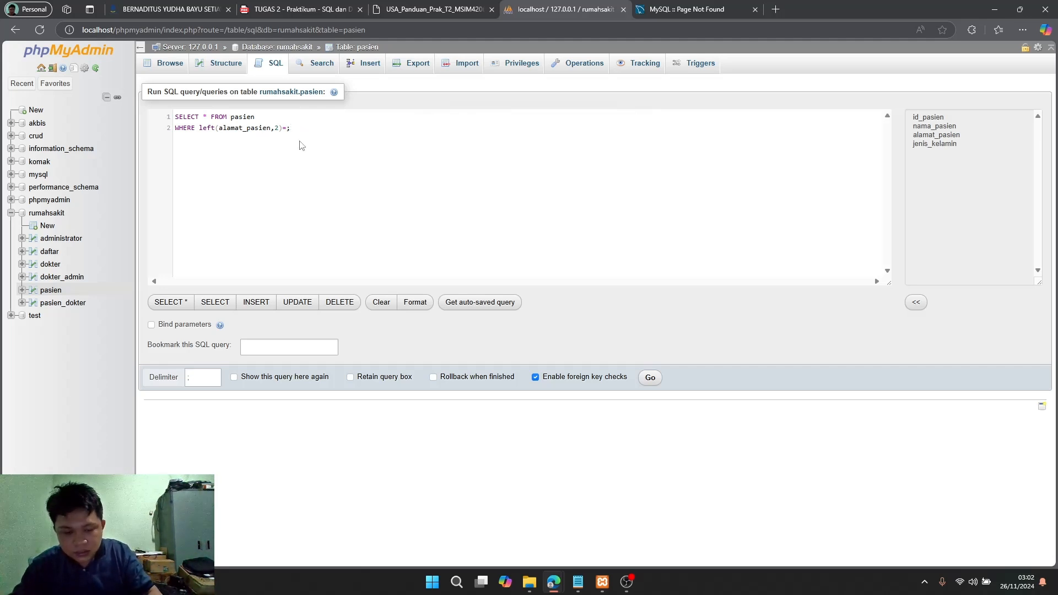
text(")
text(Jl)
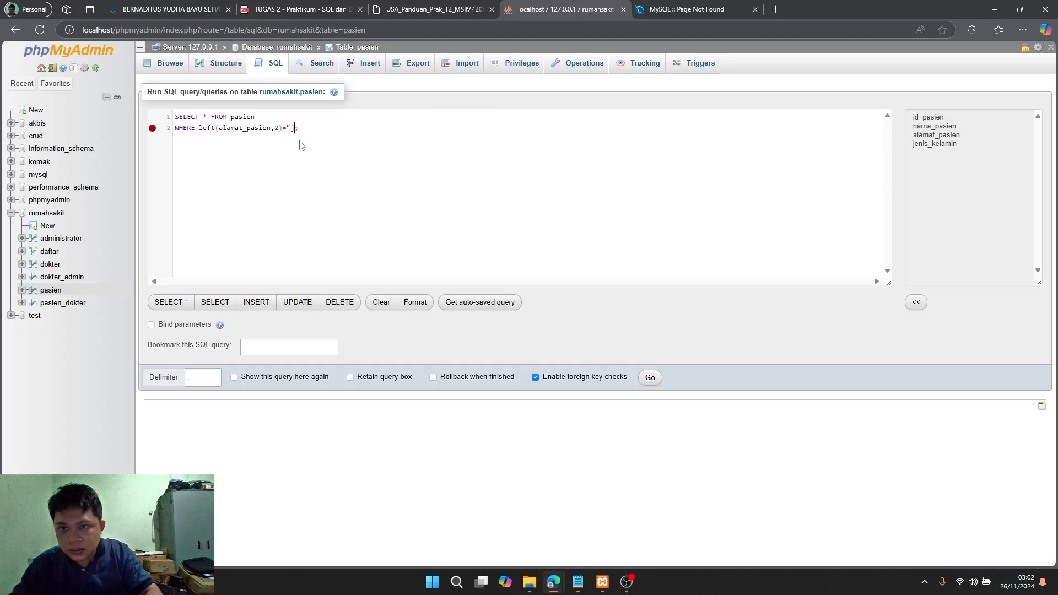
key(BackSpace)
key(BackSpace)
text(Ja)
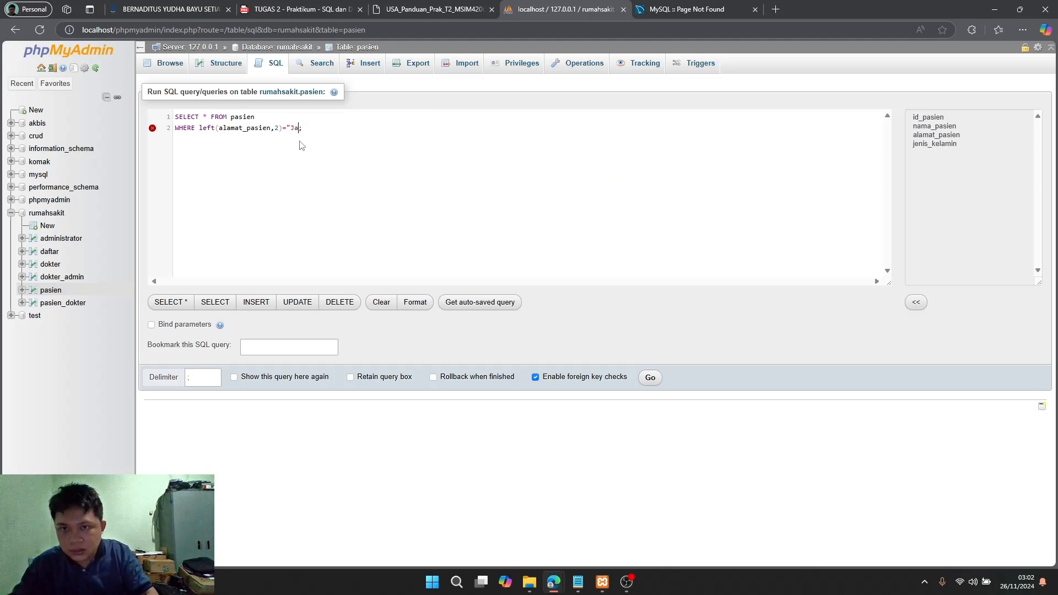
text(")
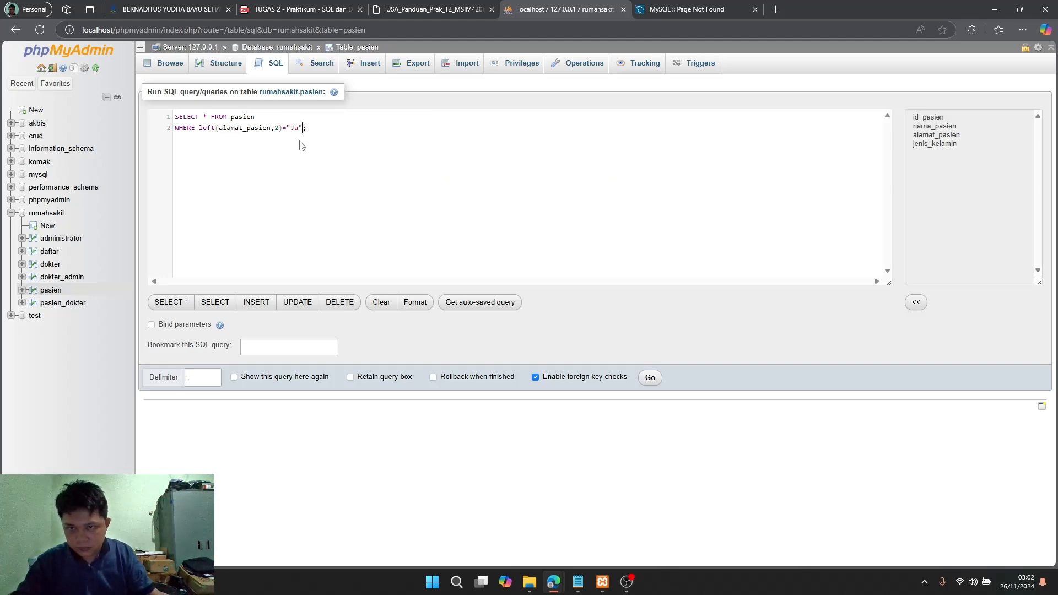
click(649, 379)
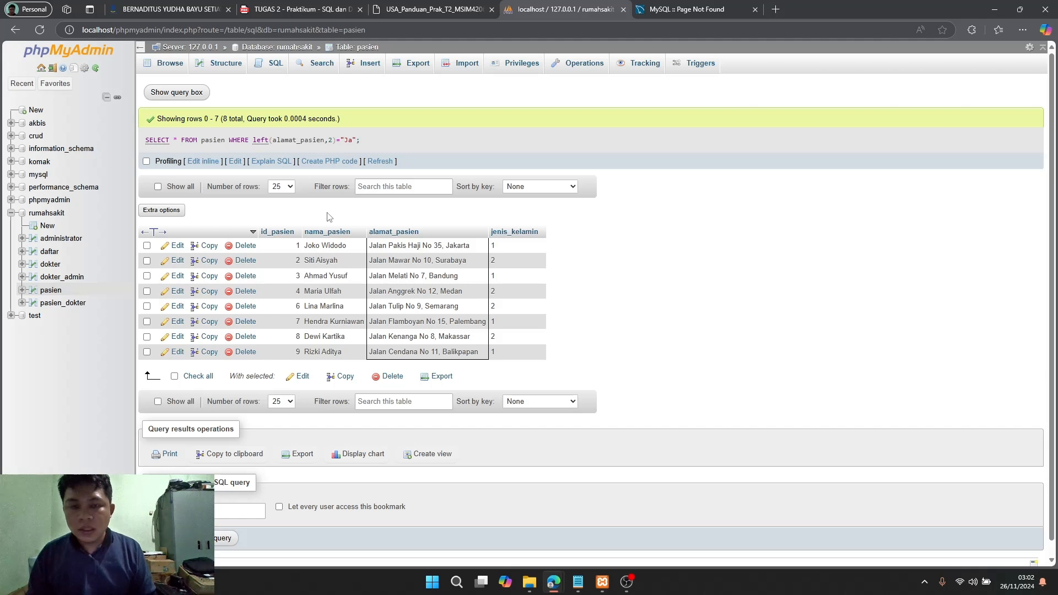
- Look back through the PDF guide's math function and table join sections on pages 28 to 31, and return to phpMyAdmin
click(450, 8)
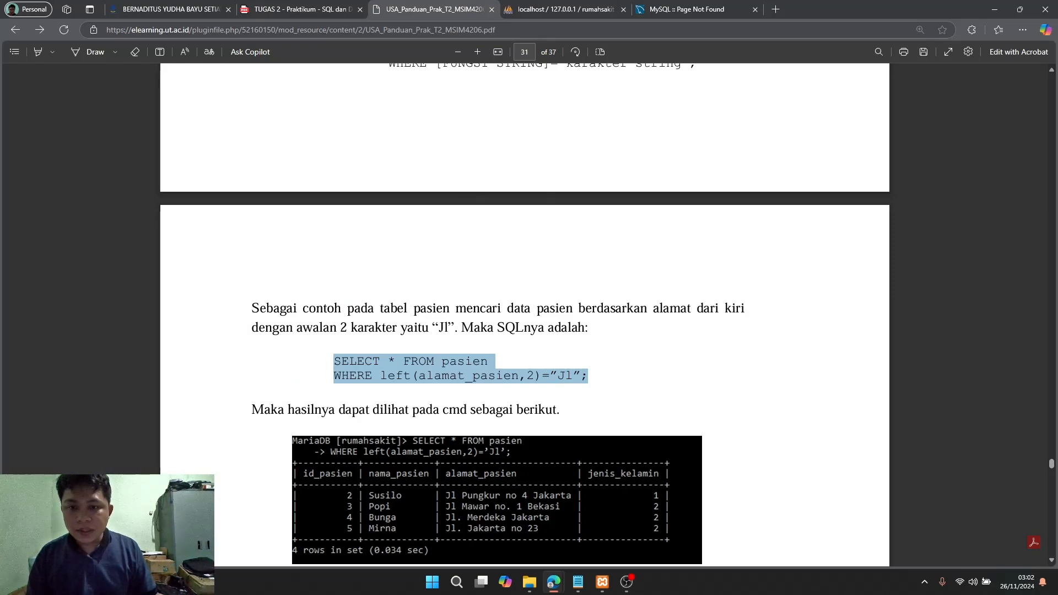
scroll(470, 377, up, 20)
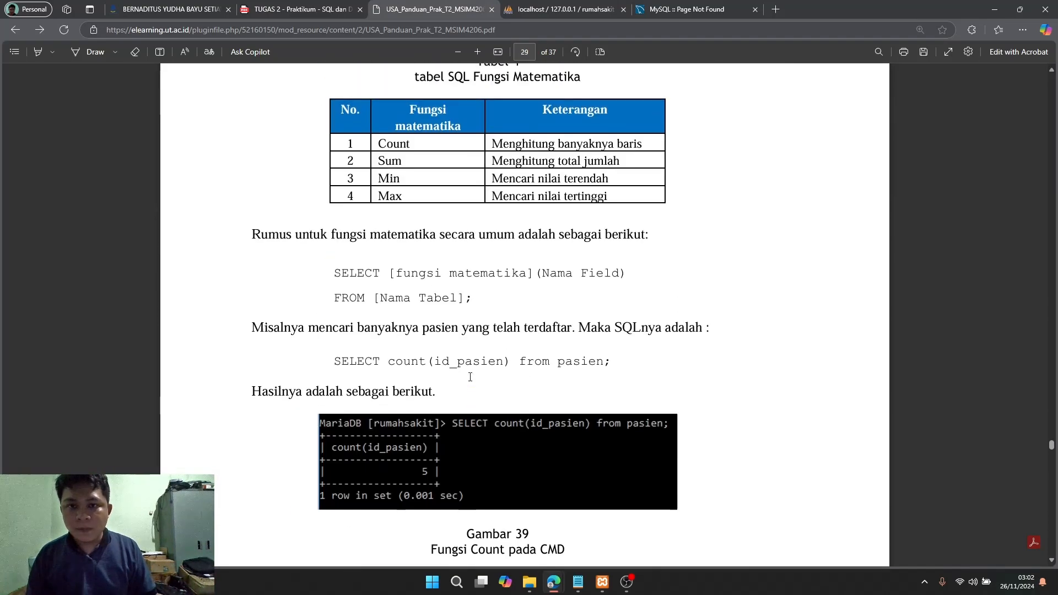
scroll(470, 376, up, 15)
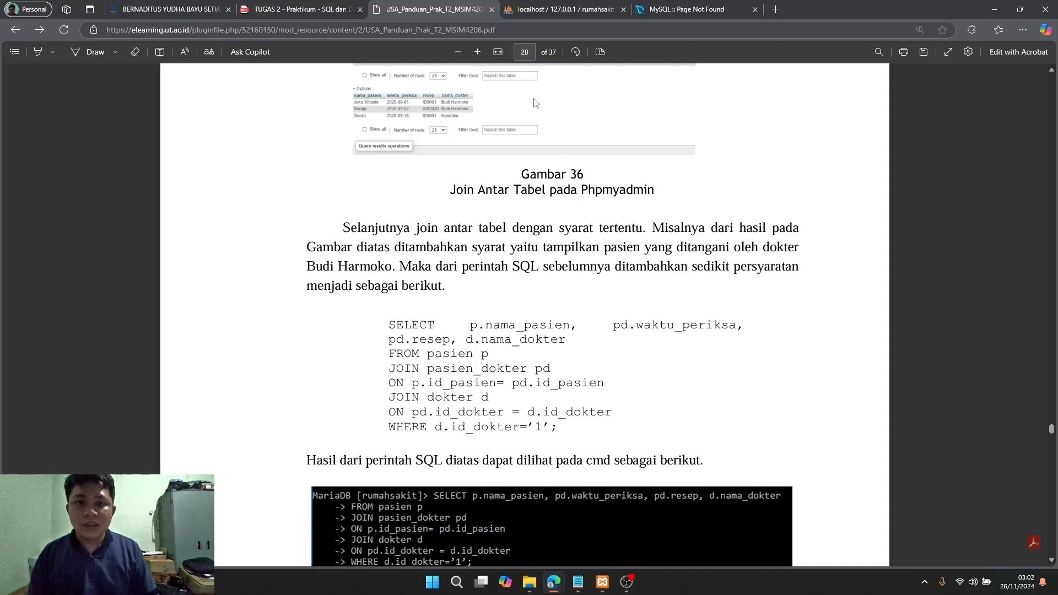
click(550, 15)
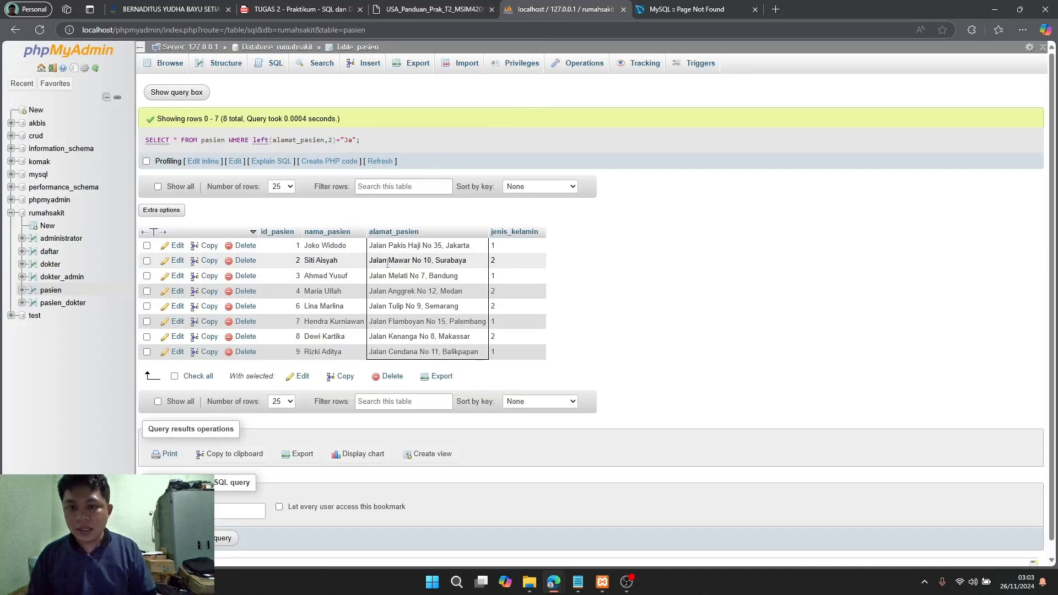